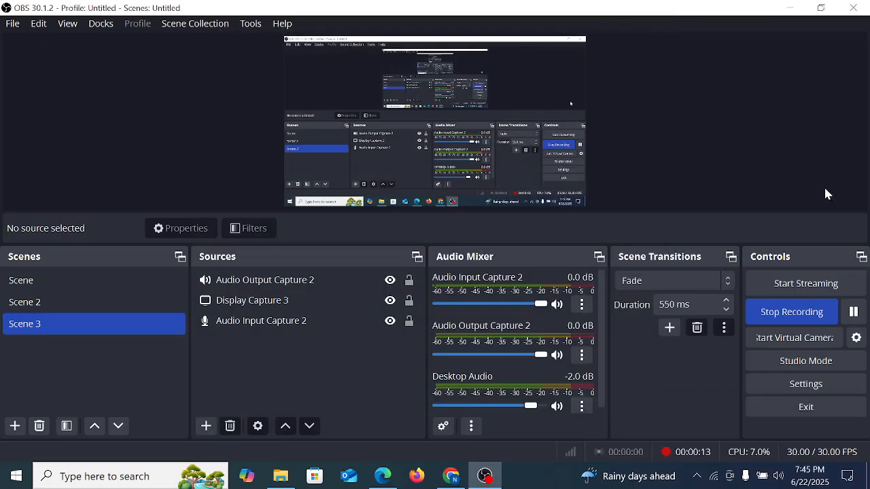
Step: Switch to Chrome, open Facebook in a new tab and go to the Account Management System(CTG-783) group
{"action": "left_click", "coordinate": [789, 8]}
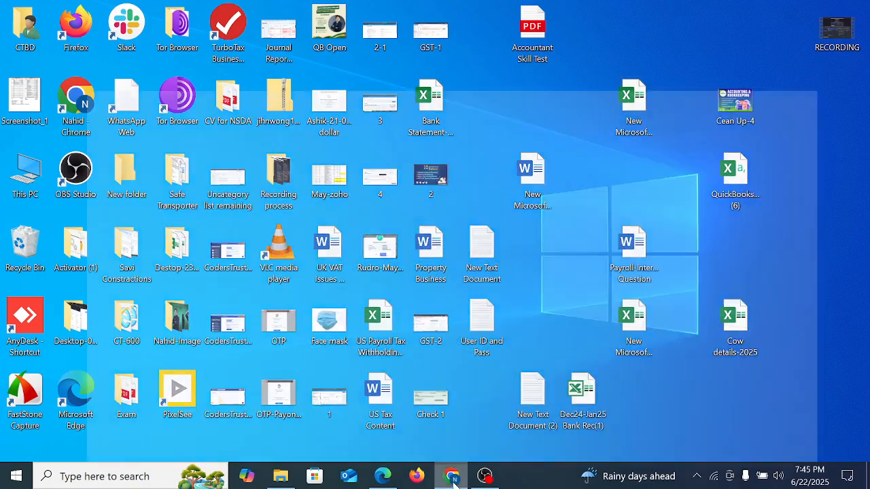
{"action": "left_click", "coordinate": [452, 477]}
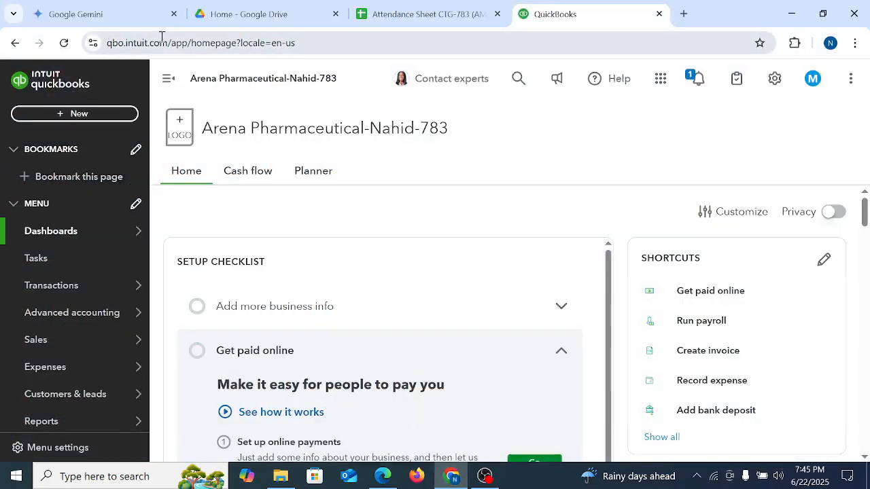
{"action": "left_click", "coordinate": [683, 13]}
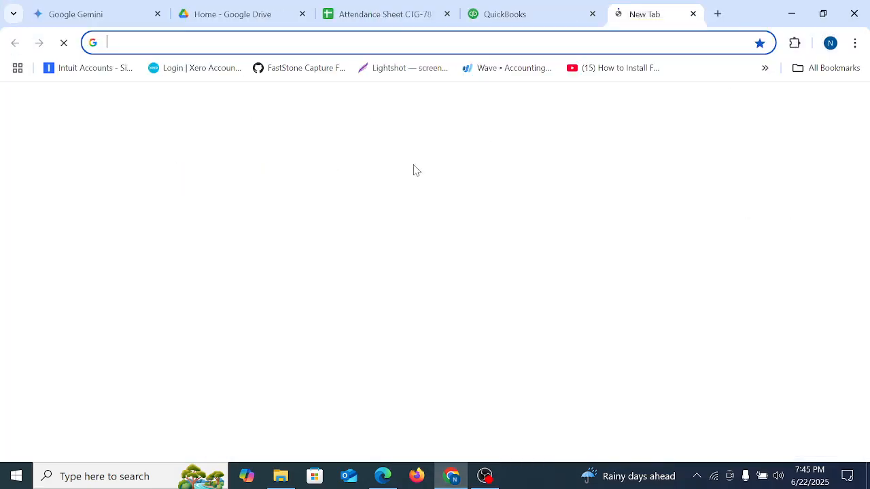
{"action": "type", "text": "f"}
{"action": "key", "text": "Return"}
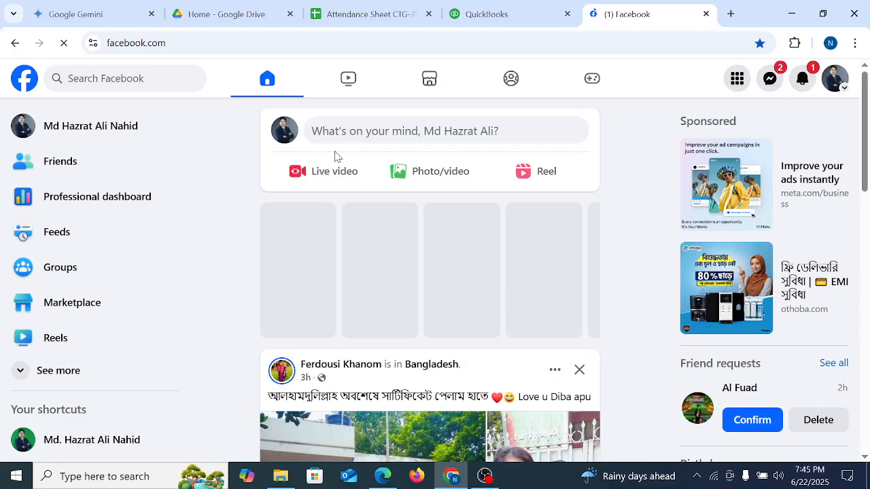
{"action": "left_click", "coordinate": [126, 81]}
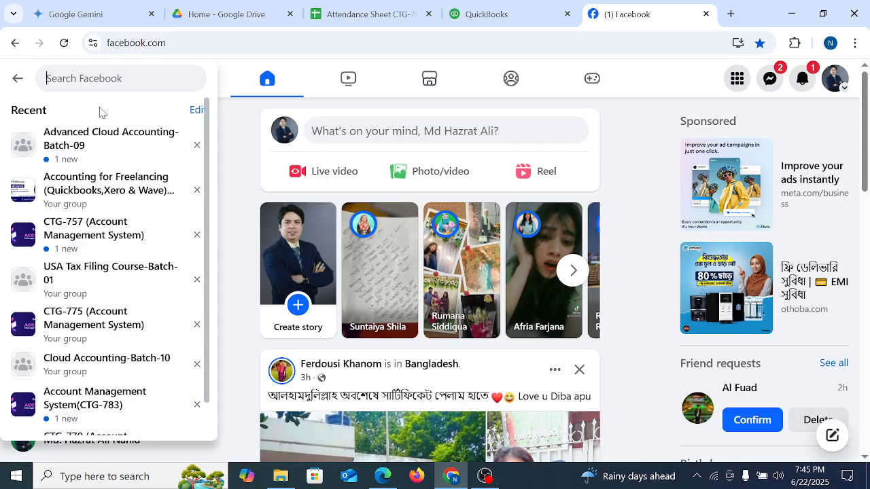
{"action": "left_click", "coordinate": [87, 408]}
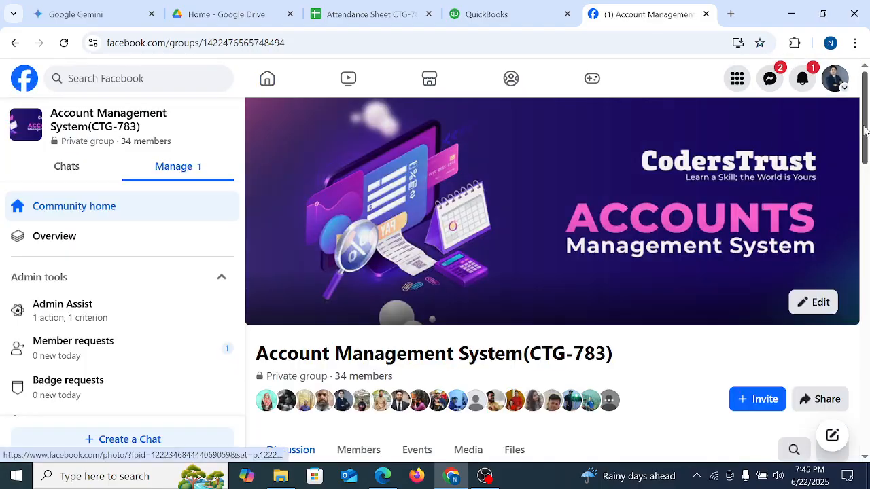
Step: Expand the QuickBooks Assignment-3 post in the group and review its Customer Invoice, Undeposited Fund and Payment Method items
{"action": "left_click_drag", "start_coordinate": [865, 136], "coordinate": [868, 307]}
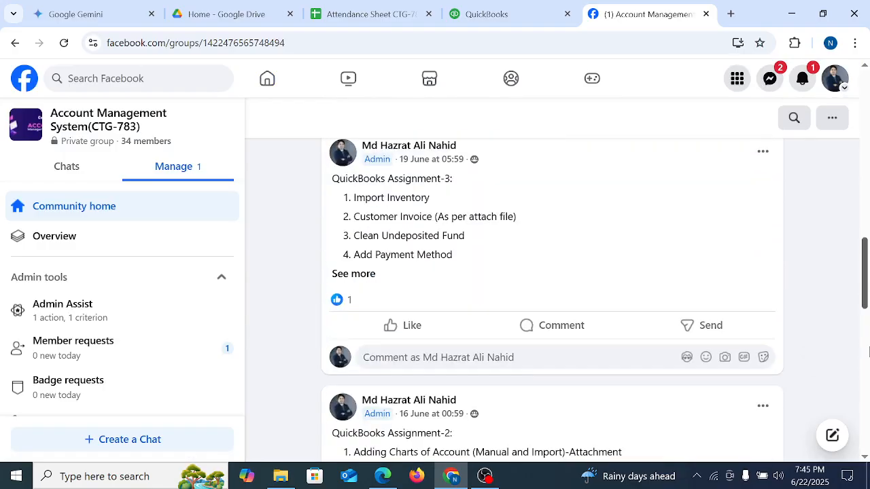
{"action": "left_click", "coordinate": [351, 275]}
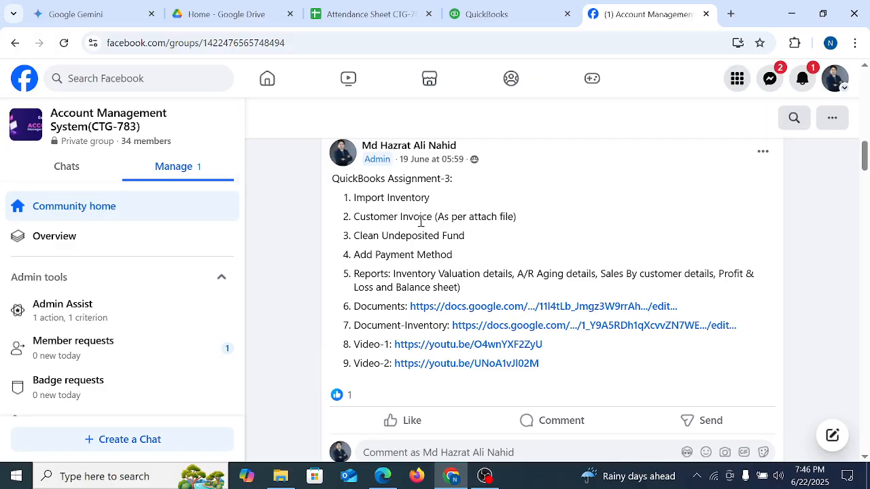
{"action": "left_click_drag", "start_coordinate": [408, 217], "coordinate": [439, 234]}
{"action": "left_click_drag", "start_coordinate": [381, 235], "coordinate": [463, 236]}
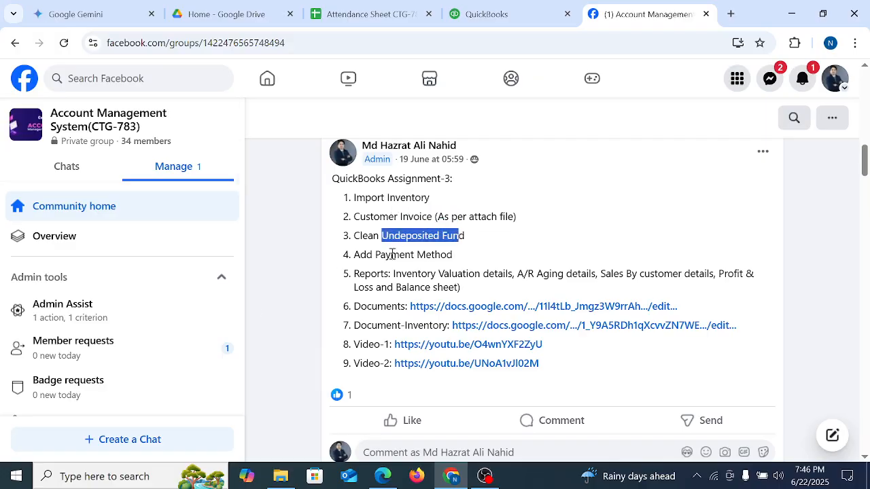
{"action": "left_click_drag", "start_coordinate": [375, 255], "coordinate": [438, 256]}
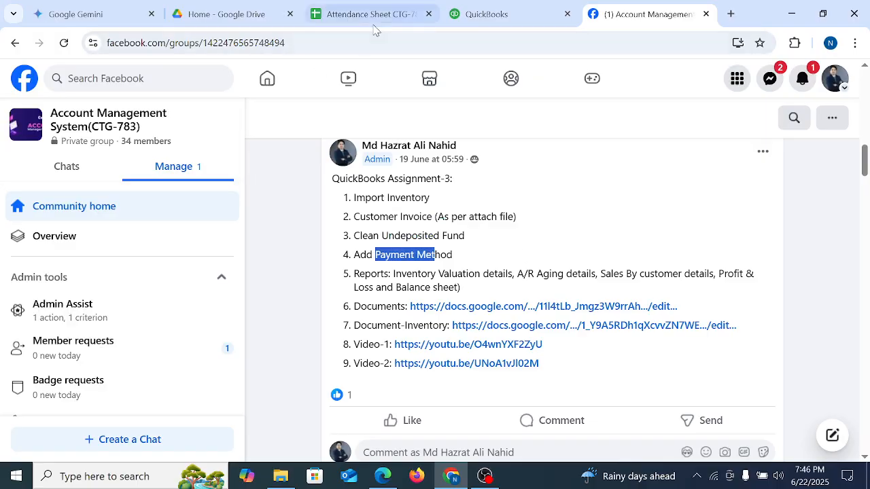
Step: Return to the QuickBooks company and open the list of transactions that can be created
{"action": "left_click", "coordinate": [492, 16]}
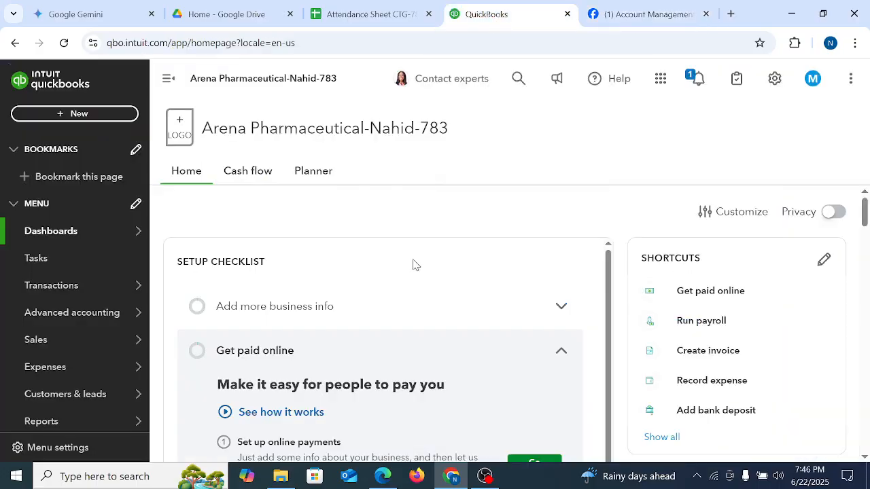
{"action": "left_click", "coordinate": [81, 115]}
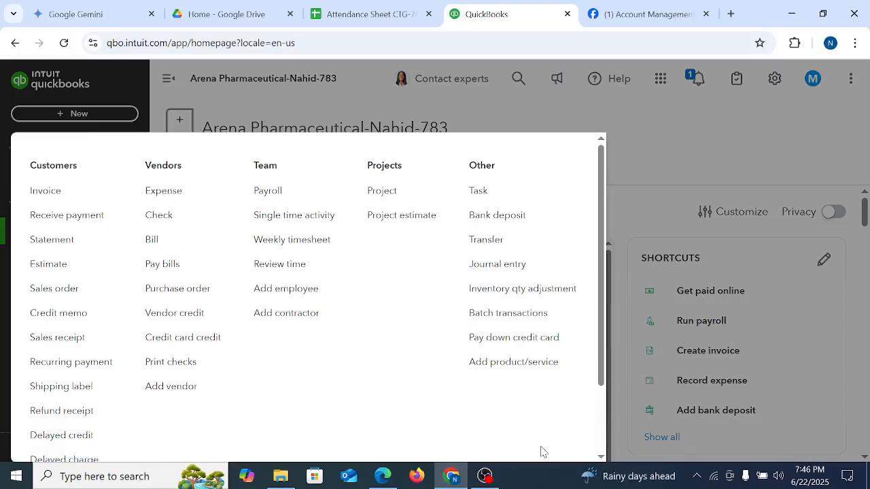
{"action": "left_click", "coordinate": [485, 476]}
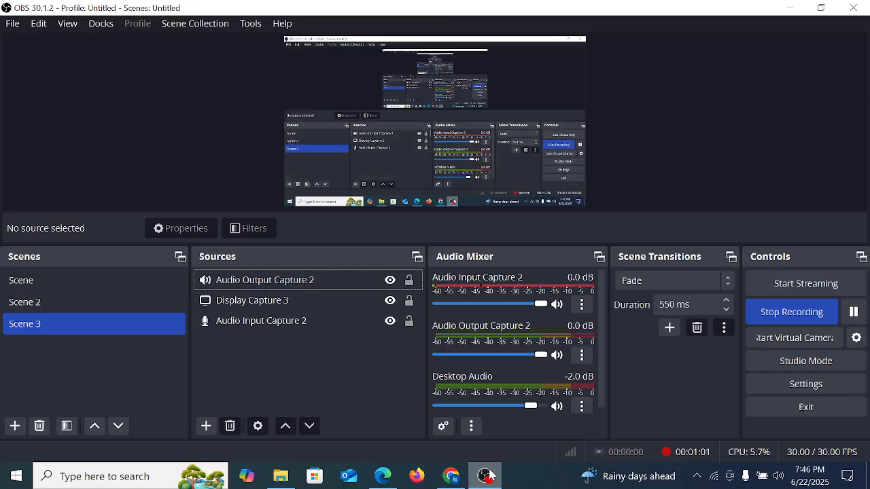
{"action": "left_click", "coordinate": [485, 476]}
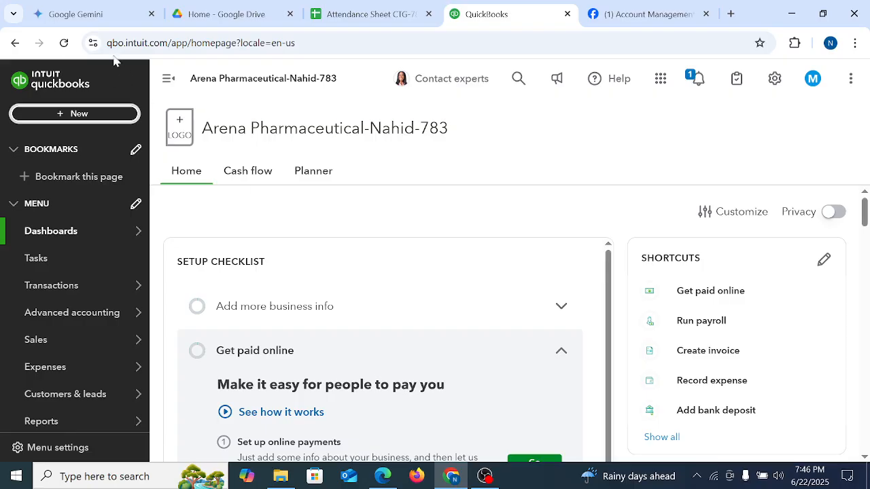
{"action": "left_click", "coordinate": [69, 116]}
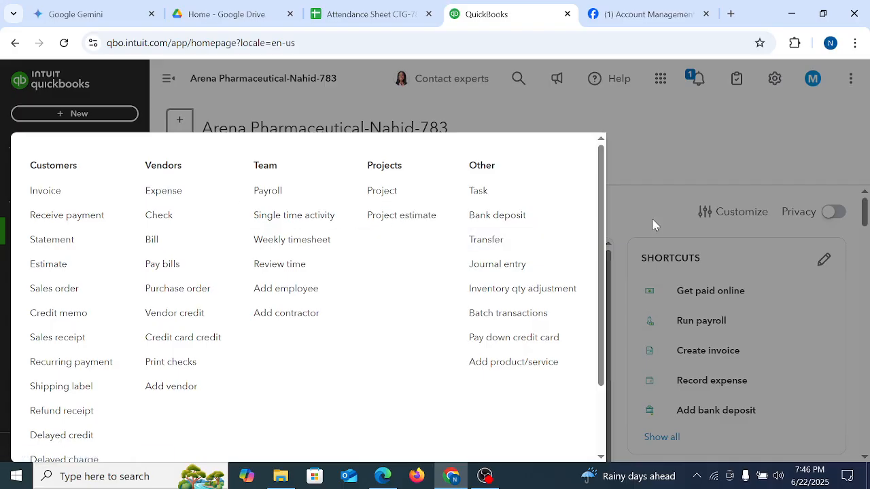
Step: Capture the full screen, outline the Vendors and Customers columns with red rectangles, and close the capture
{"action": "key", "text": "Print"}
{"action": "left_click_drag", "start_coordinate": [1, 1], "coordinate": [869, 479]}
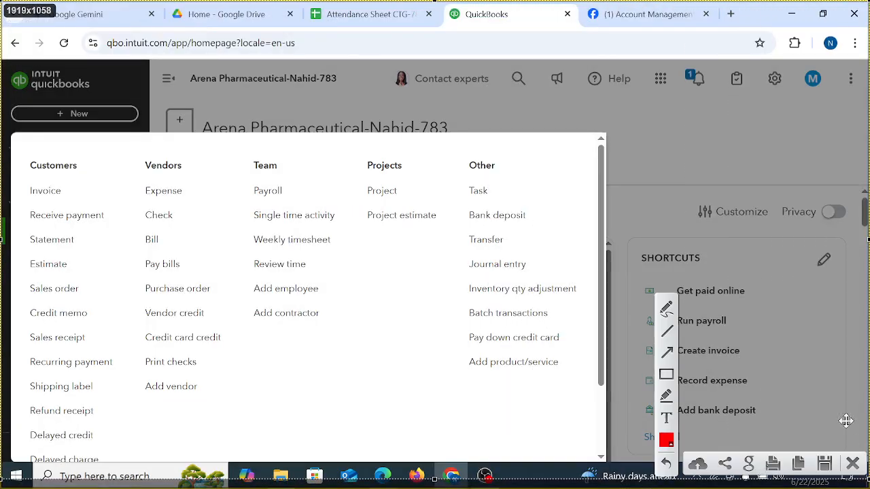
{"action": "left_click", "coordinate": [668, 376]}
{"action": "left_click_drag", "start_coordinate": [114, 132], "coordinate": [236, 422]}
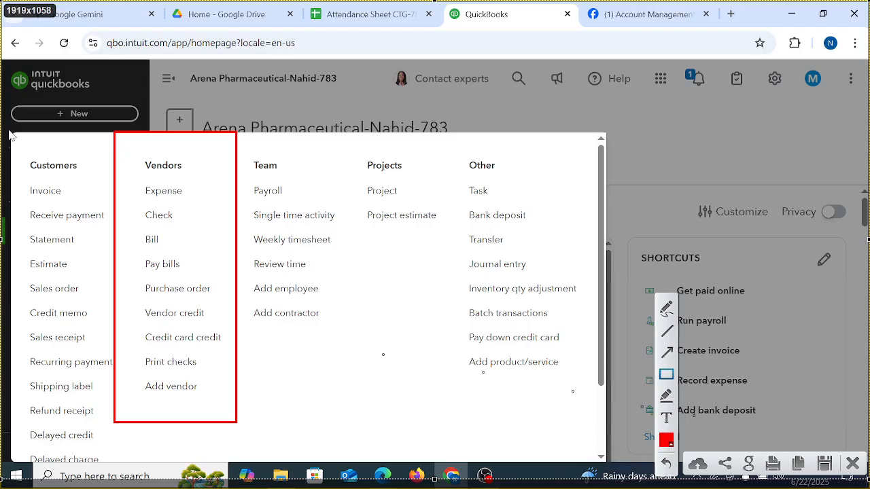
{"action": "mouse_move", "coordinate": [8, 129]}
{"action": "left_mouse_down"}
{"action": "mouse_move", "coordinate": [112, 452]}
{"action": "mouse_move", "coordinate": [112, 481]}
{"action": "mouse_move", "coordinate": [110, 467]}
{"action": "left_mouse_up"}
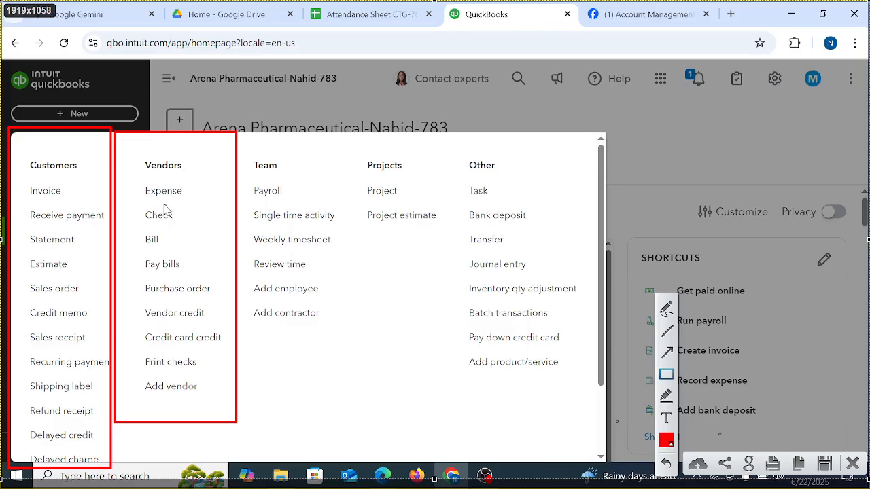
{"action": "left_click", "coordinate": [858, 464]}
{"action": "key", "text": "Print"}
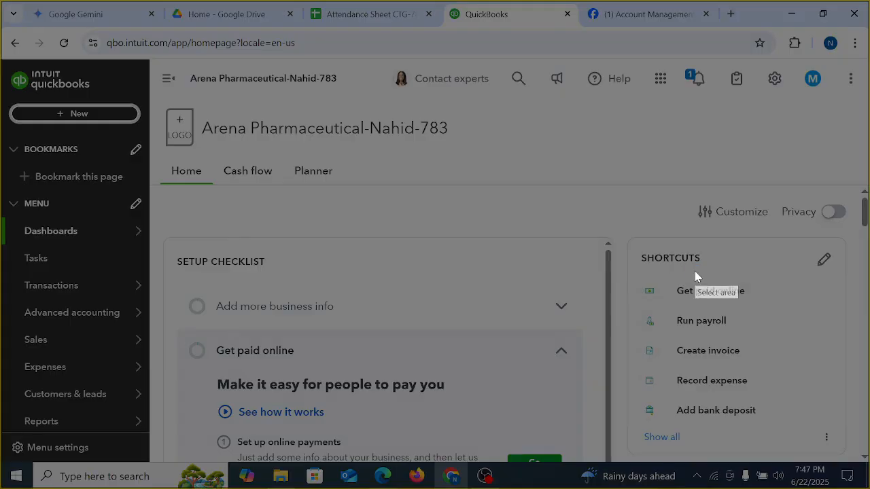
{"action": "left_click_drag", "start_coordinate": [569, 299], "coordinate": [612, 337]}
{"action": "left_click", "coordinate": [596, 352]}
Step: Capture the reopened new-transaction list and outline each Vendors entry from Expense to Add vendor with a red rectangle
{"action": "left_click", "coordinate": [39, 114]}
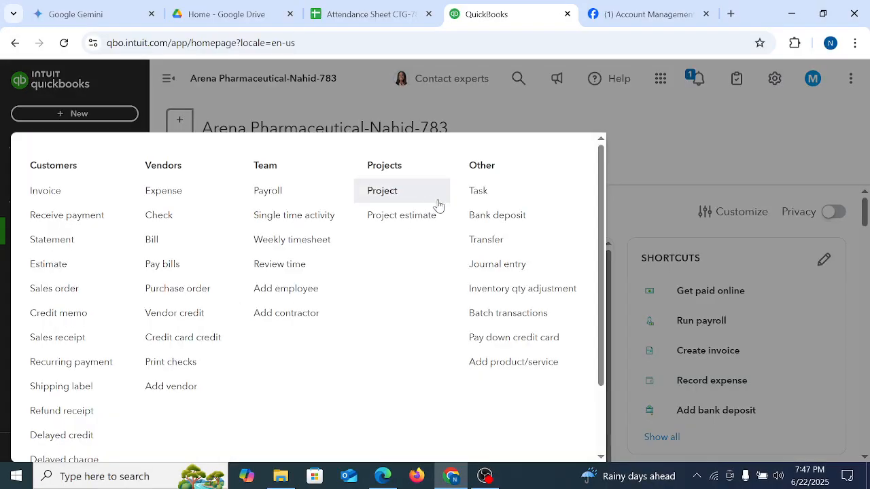
{"action": "key", "text": "Print"}
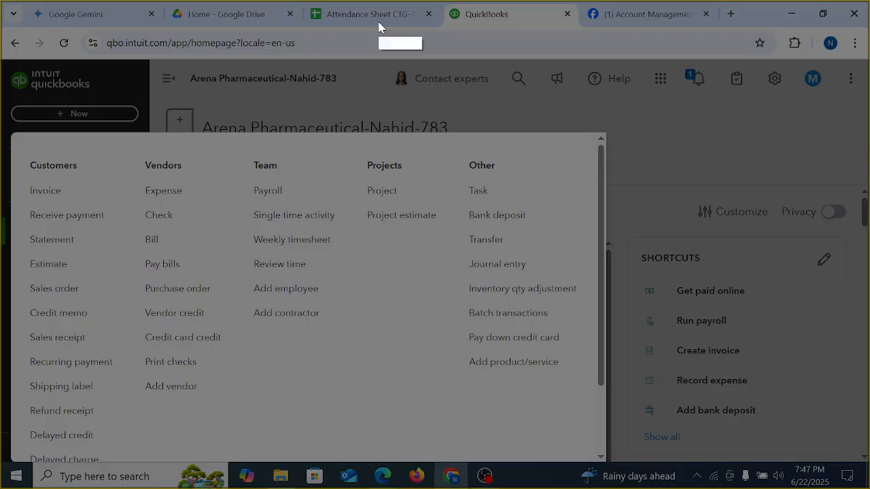
{"action": "mouse_move", "coordinate": [0, 0]}
{"action": "left_mouse_down"}
{"action": "mouse_move", "coordinate": [835, 488]}
{"action": "mouse_move", "coordinate": [814, 468]}
{"action": "left_mouse_up"}
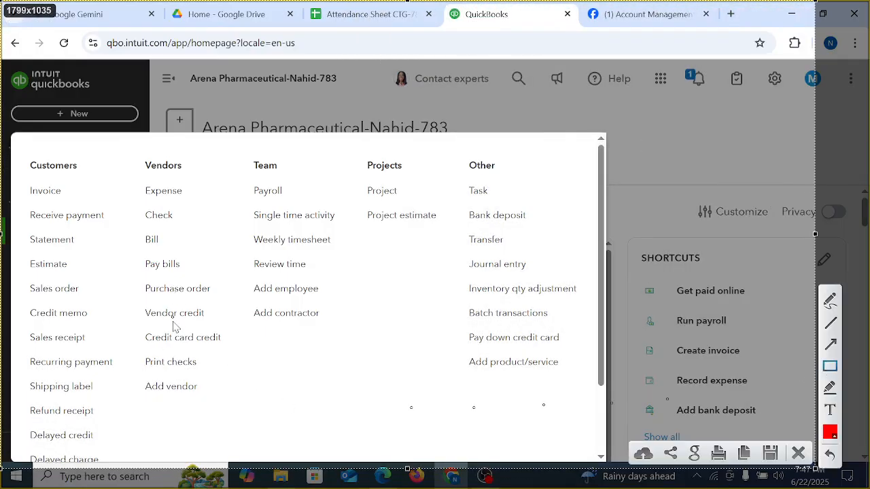
{"action": "left_click_drag", "start_coordinate": [137, 183], "coordinate": [193, 199]}
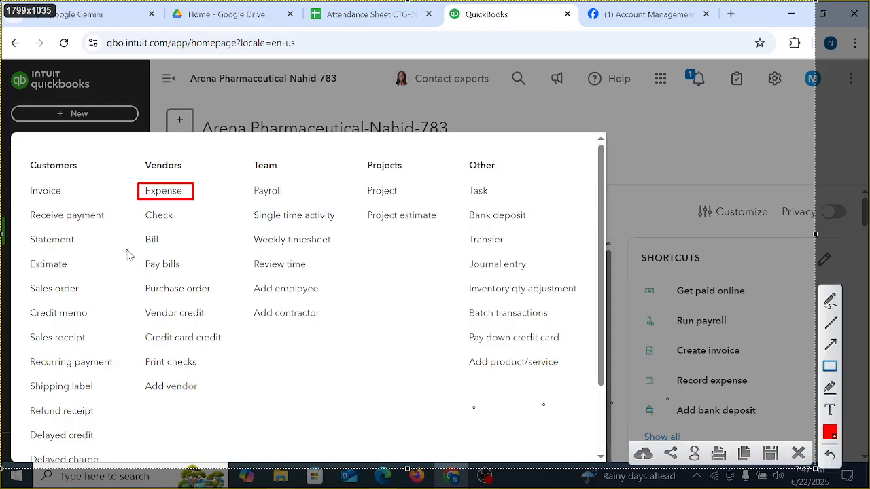
{"action": "mouse_move", "coordinate": [138, 204]}
{"action": "left_mouse_down"}
{"action": "mouse_move", "coordinate": [175, 235]}
{"action": "mouse_move", "coordinate": [189, 231]}
{"action": "mouse_move", "coordinate": [163, 249]}
{"action": "mouse_move", "coordinate": [188, 273]}
{"action": "left_mouse_up"}
{"action": "mouse_move", "coordinate": [126, 279]}
{"action": "left_mouse_down"}
{"action": "mouse_move", "coordinate": [220, 301]}
{"action": "mouse_move", "coordinate": [129, 324]}
{"action": "mouse_move", "coordinate": [231, 346]}
{"action": "left_mouse_up"}
{"action": "left_click_drag", "start_coordinate": [135, 349], "coordinate": [209, 373]}
{"action": "left_click_drag", "start_coordinate": [123, 375], "coordinate": [206, 402]}
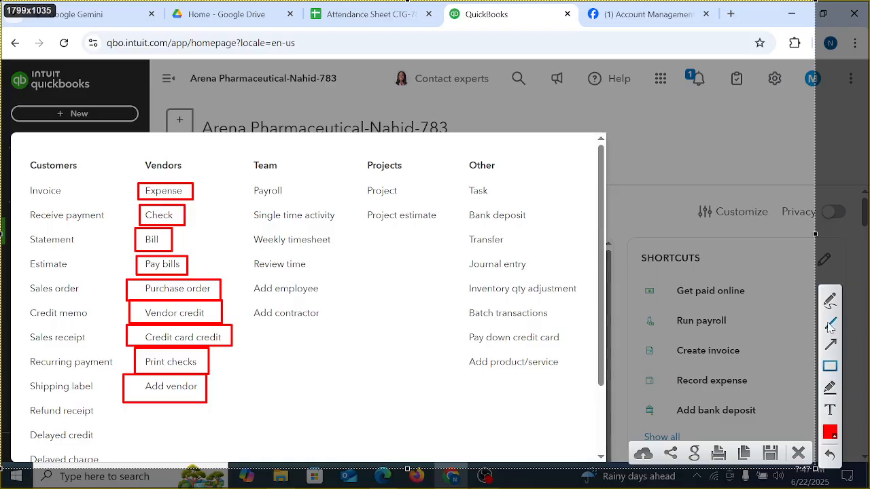
Step: Draw red check marks beside every Vendors entry except Print checks on the capture, and discard it
{"action": "left_click", "coordinate": [830, 300]}
{"action": "left_click_drag", "start_coordinate": [198, 395], "coordinate": [273, 368]}
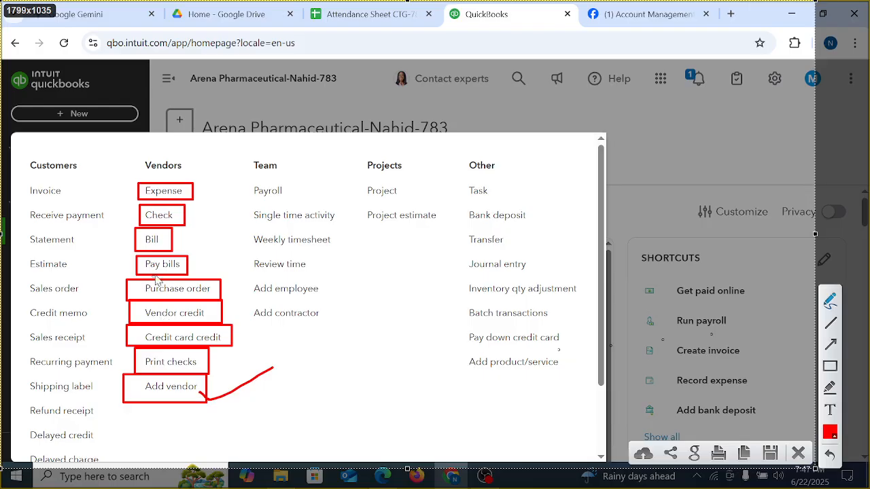
{"action": "left_click_drag", "start_coordinate": [222, 291], "coordinate": [244, 278]}
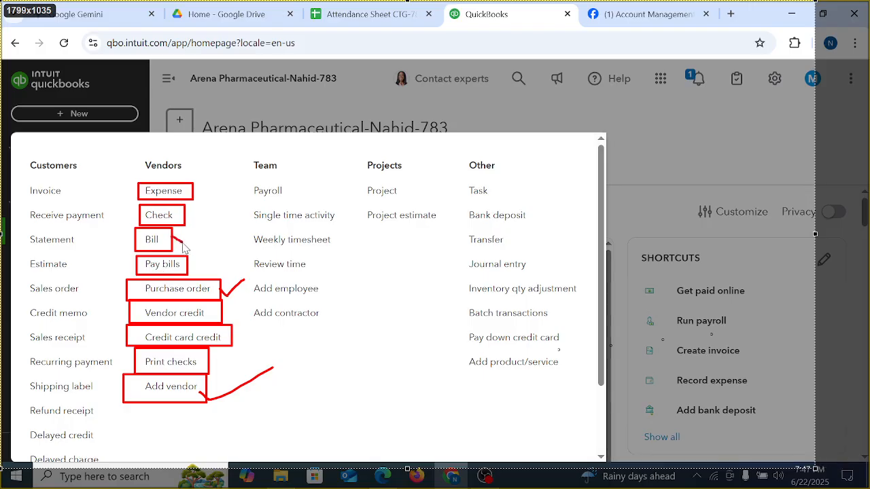
{"action": "left_click_drag", "start_coordinate": [174, 242], "coordinate": [206, 234]}
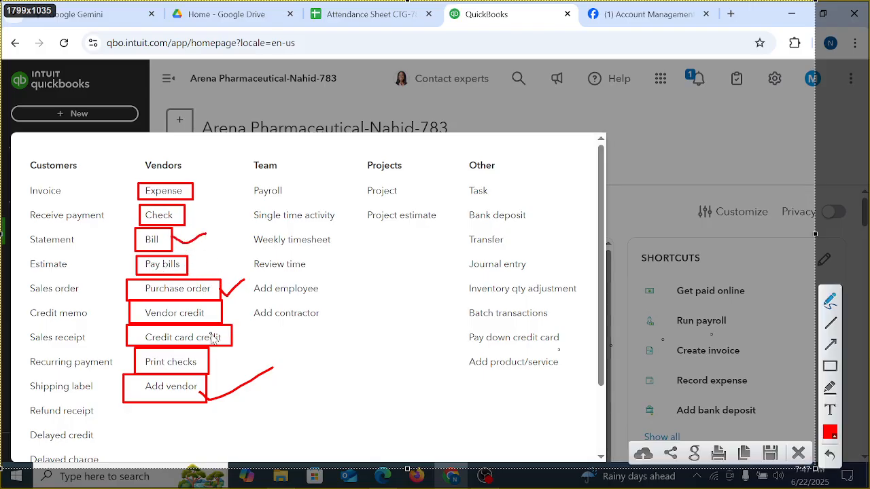
{"action": "left_click_drag", "start_coordinate": [223, 316], "coordinate": [250, 307]}
{"action": "left_click_drag", "start_coordinate": [185, 269], "coordinate": [230, 258]}
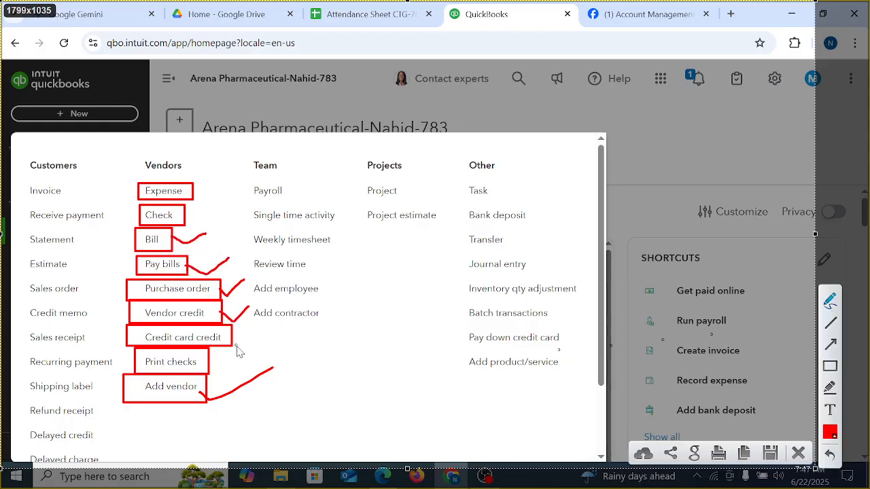
{"action": "left_click_drag", "start_coordinate": [192, 199], "coordinate": [212, 182]}
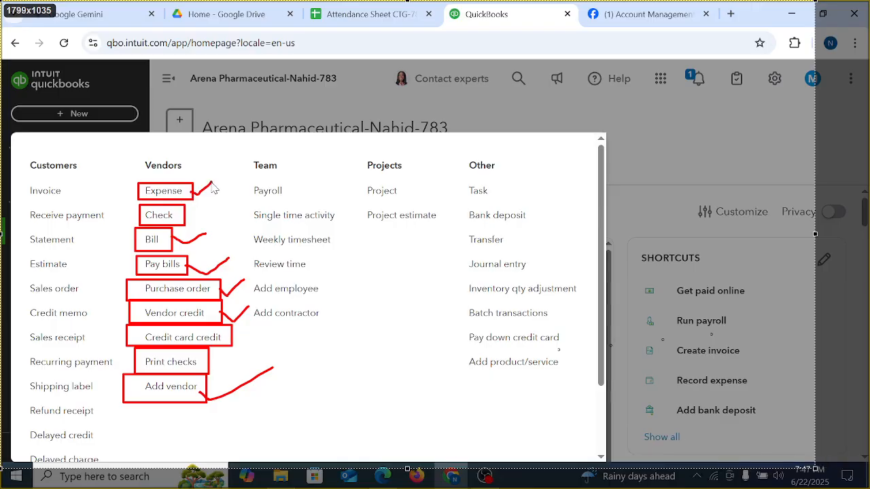
{"action": "left_click_drag", "start_coordinate": [183, 219], "coordinate": [214, 204]}
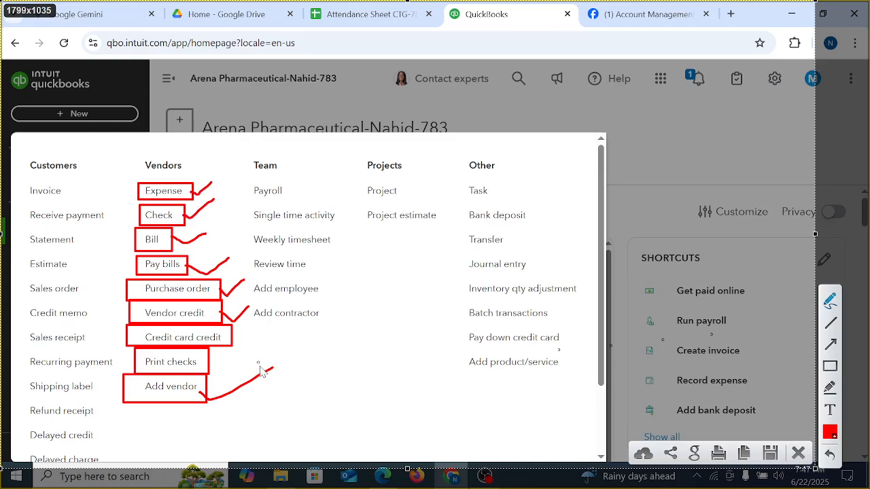
{"action": "left_click_drag", "start_coordinate": [235, 342], "coordinate": [261, 331]}
{"action": "left_click", "coordinate": [798, 453]}
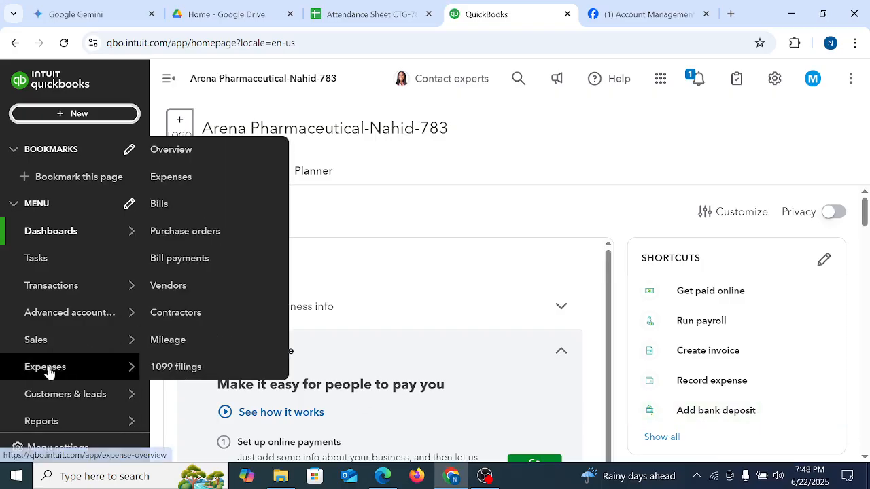
Step: Open the Vendors page of the Expenses section and bring its vendor import and add options into view
{"action": "mouse_move", "coordinate": [43, 345]}
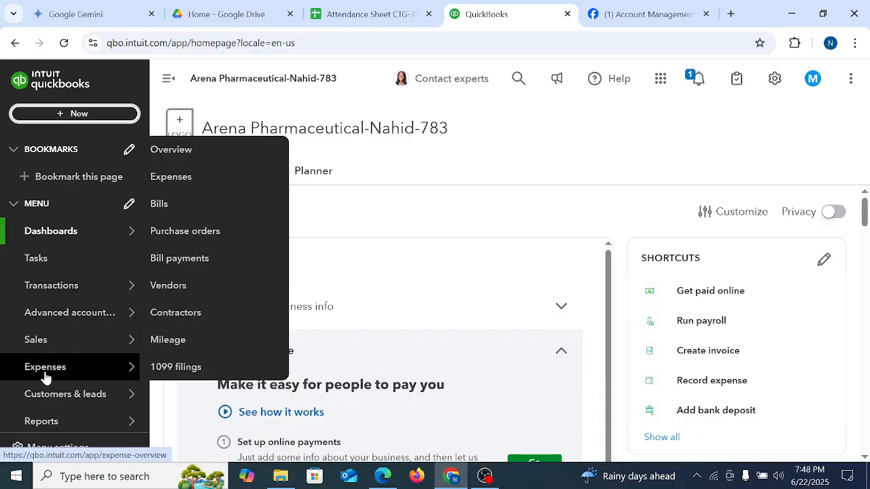
{"action": "left_click", "coordinate": [45, 370]}
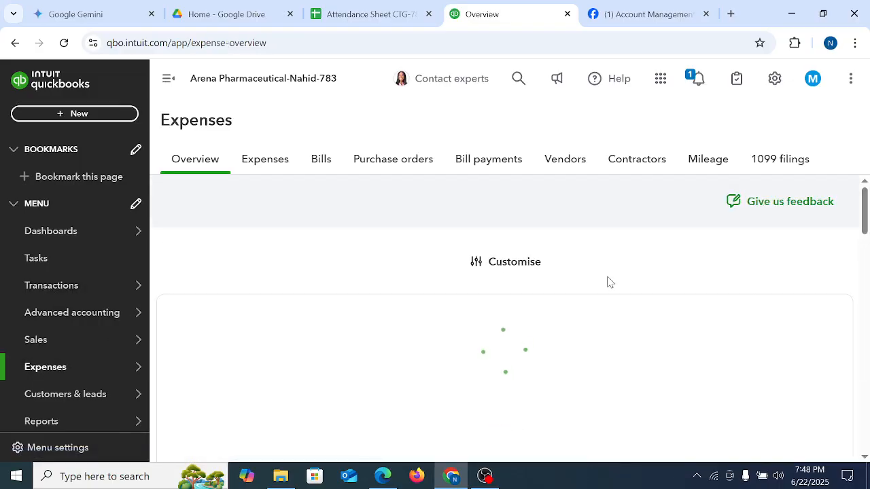
{"action": "left_click", "coordinate": [564, 167]}
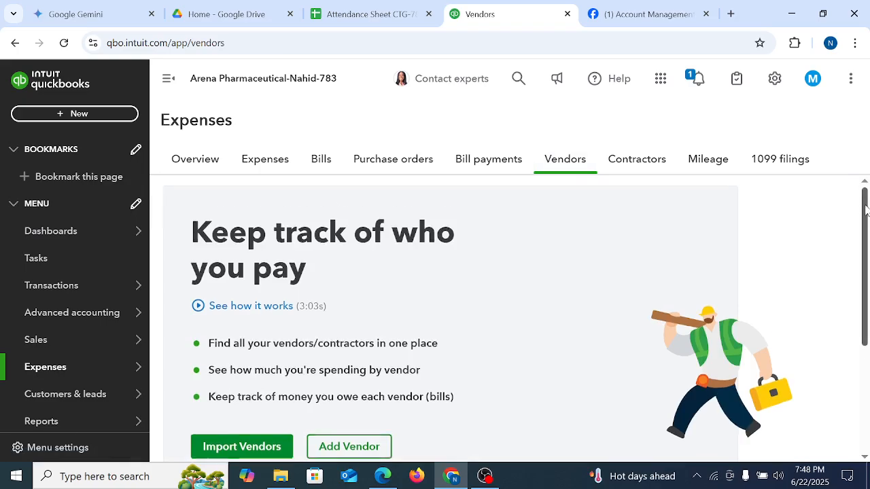
{"action": "scroll", "coordinate": [256, 241], "scroll_direction": "down", "scroll_amount": 1}
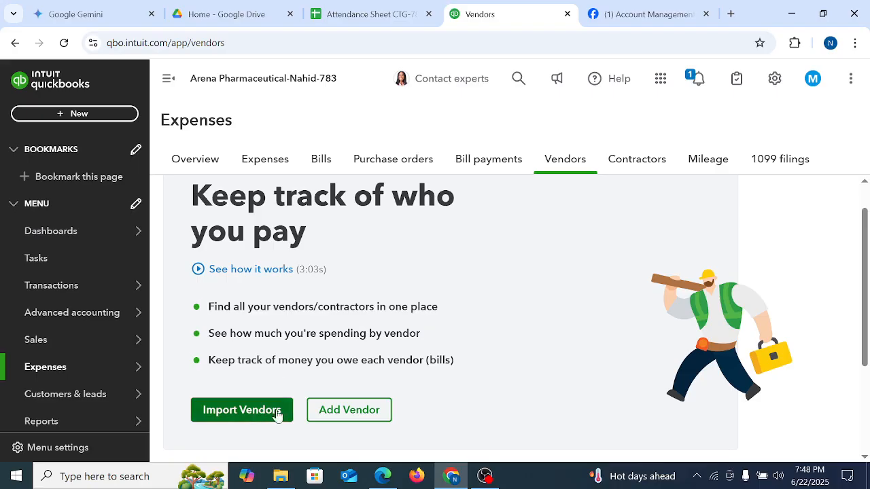
Step: Add a new vendor by filling in only the company name, and save the record
{"action": "left_click", "coordinate": [350, 411]}
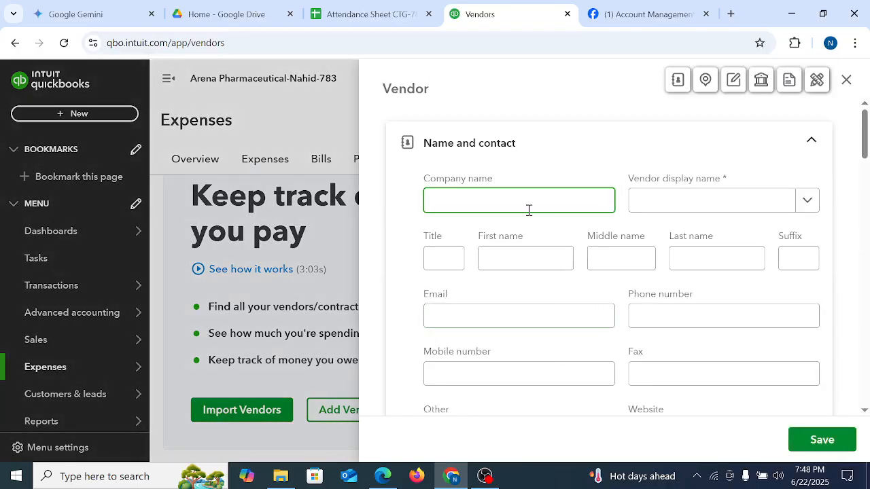
{"action": "type", "text": "Stephen"}
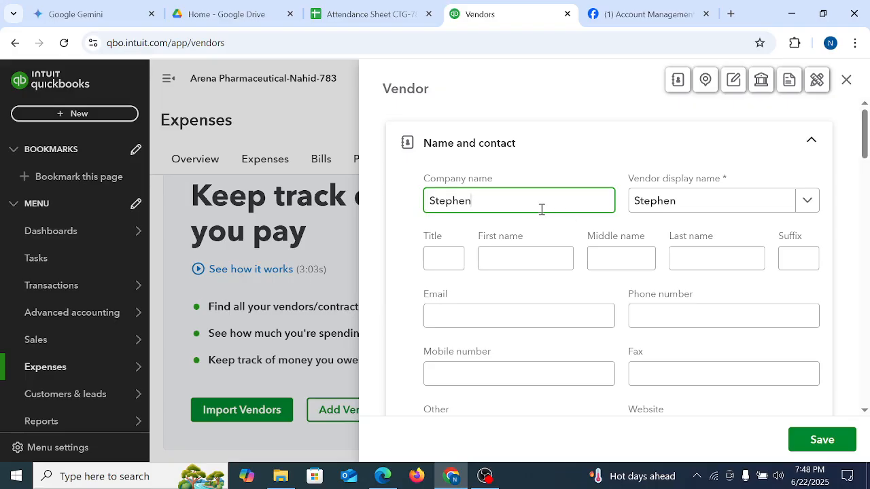
{"action": "left_click", "coordinate": [820, 442]}
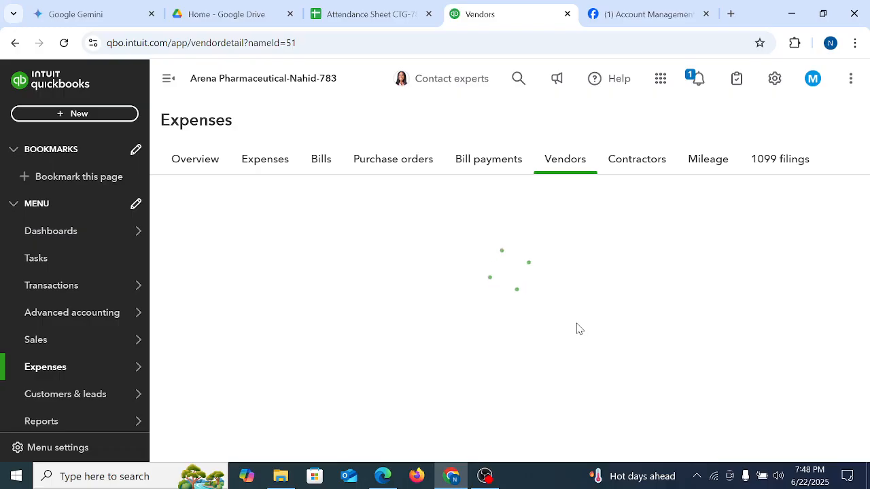
{"action": "scroll", "coordinate": [581, 332], "scroll_direction": "down", "scroll_amount": 1}
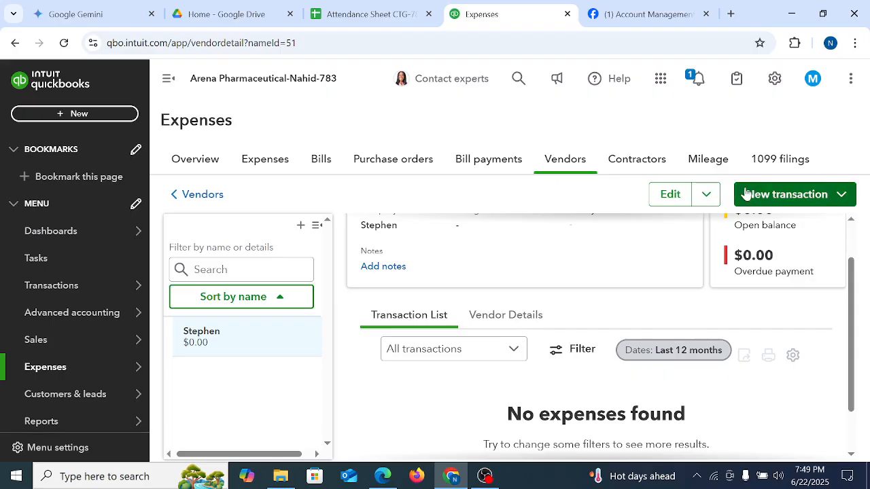
Step: Return to the vendor list and open the Import vendors page
{"action": "left_click", "coordinate": [564, 160]}
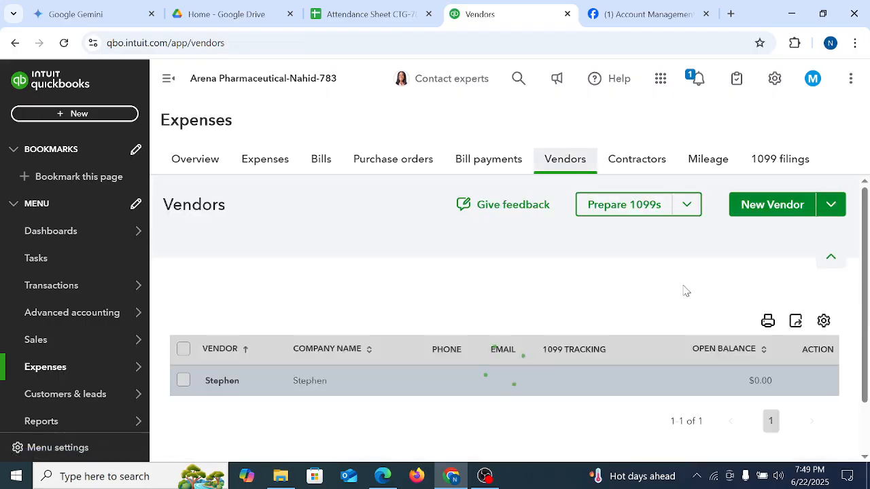
{"action": "scroll", "coordinate": [671, 292], "scroll_direction": "down", "scroll_amount": 3}
{"action": "scroll", "coordinate": [781, 307], "scroll_direction": "up", "scroll_amount": 3}
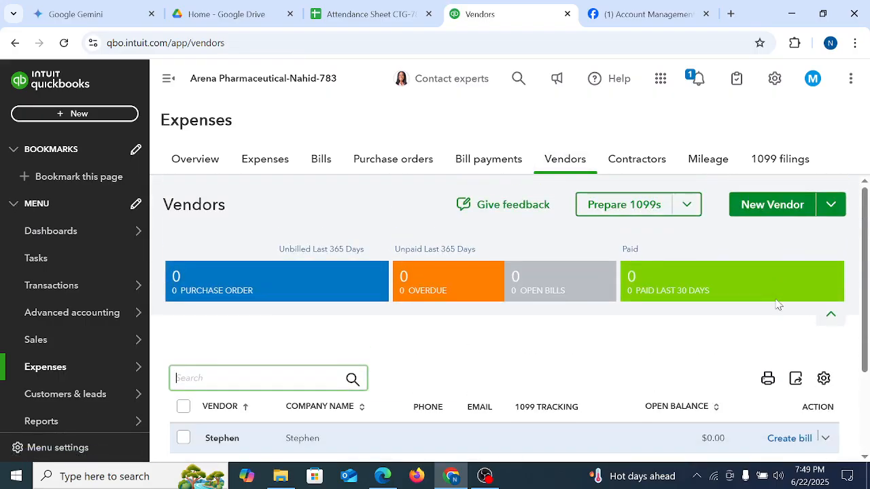
{"action": "left_click", "coordinate": [830, 206]}
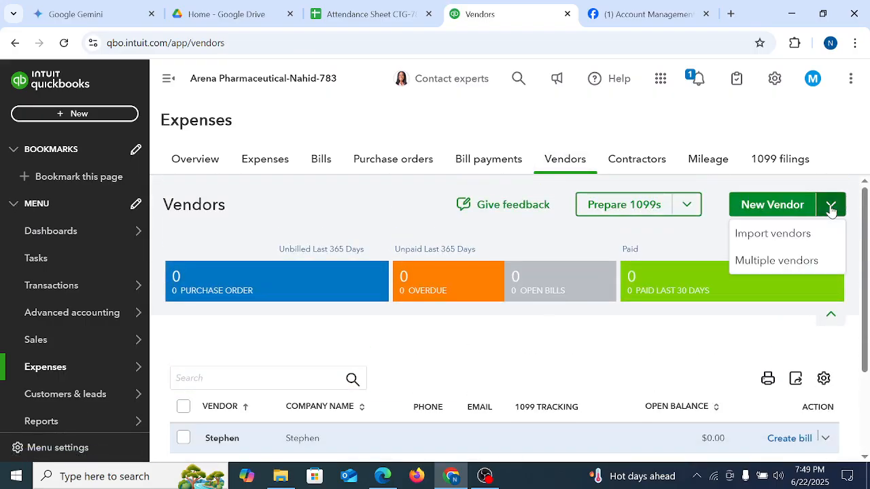
{"action": "left_click", "coordinate": [757, 239]}
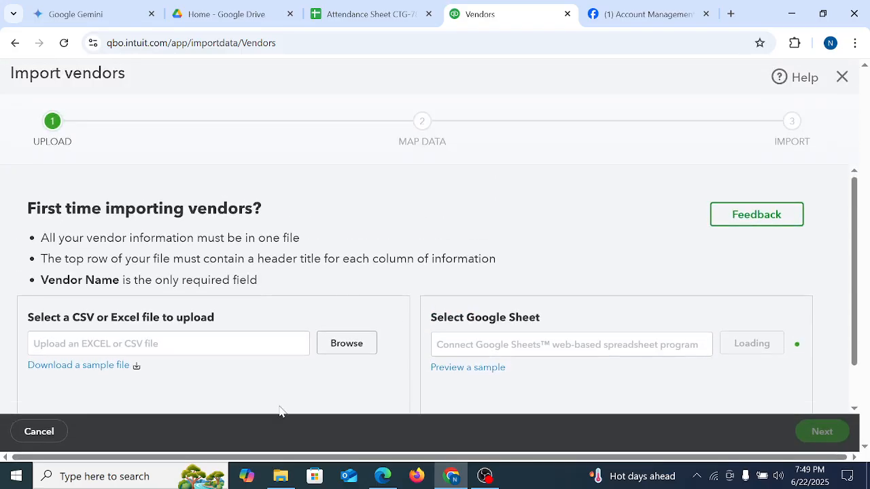
Step: Download the sample vendor import file and maximize its workbook in Excel
{"action": "left_click", "coordinate": [97, 367]}
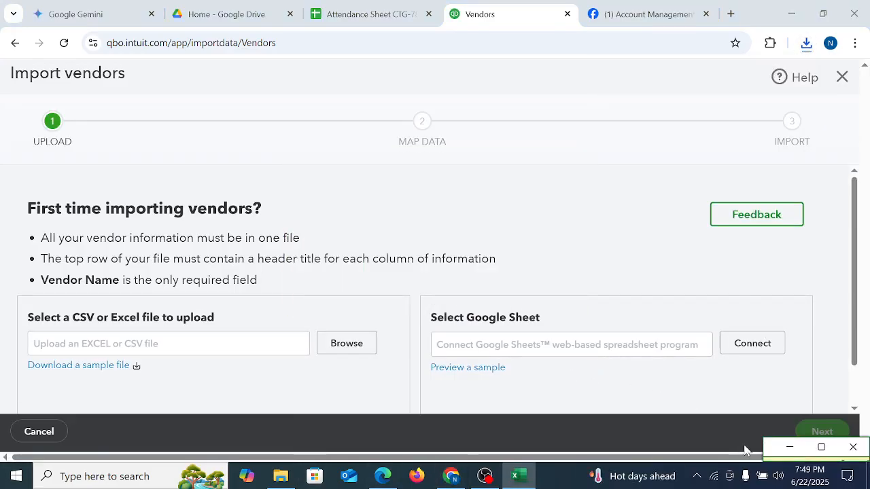
{"action": "left_click", "coordinate": [820, 448]}
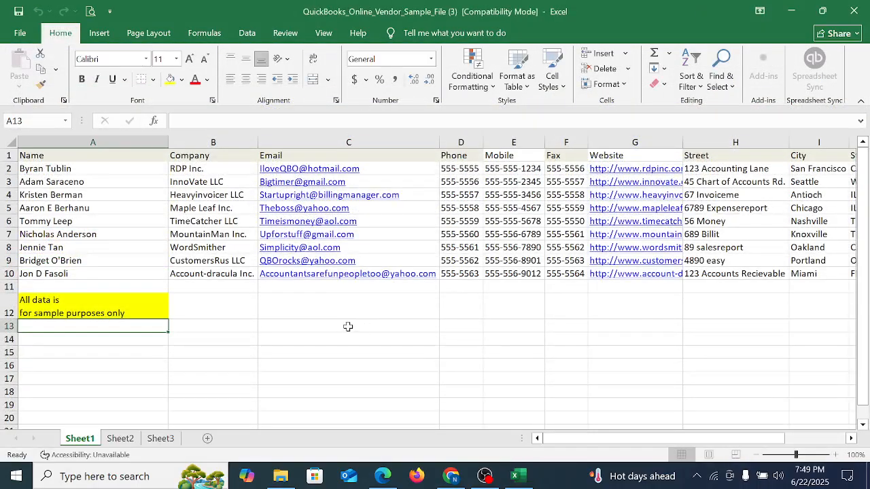
{"action": "left_click", "coordinate": [460, 330]}
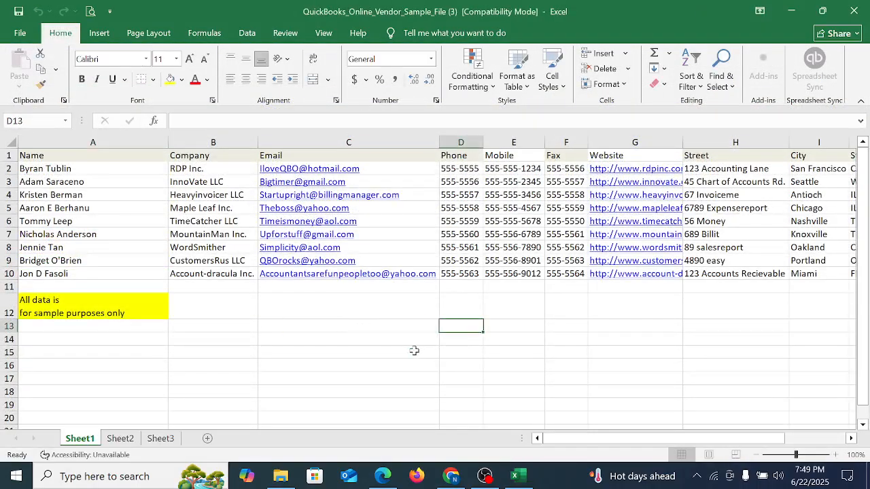
{"action": "left_click", "coordinate": [414, 351]}
Step: Delete rows 2 to 14 with the sample vendors and note, keeping only the header row
{"action": "left_click_drag", "start_coordinate": [8, 169], "coordinate": [9, 339]}
{"action": "right_click", "coordinate": [227, 321]}
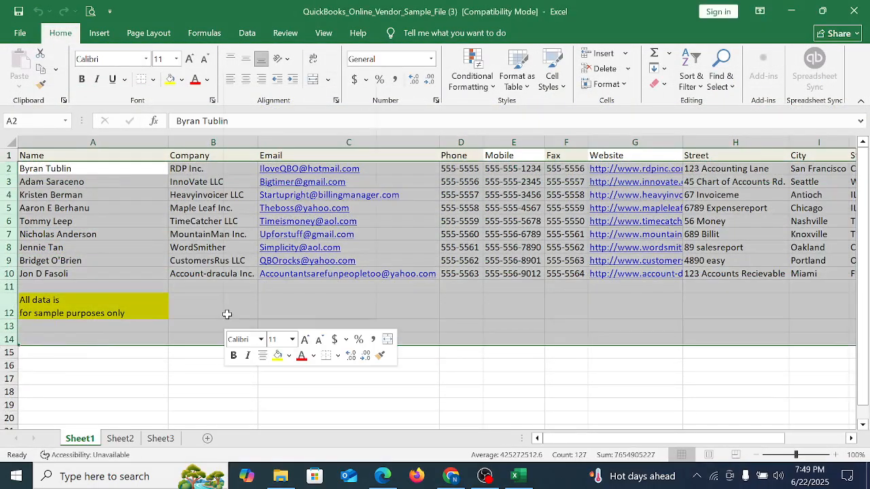
{"action": "left_click", "coordinate": [277, 215]}
{"action": "left_click", "coordinate": [489, 299]}
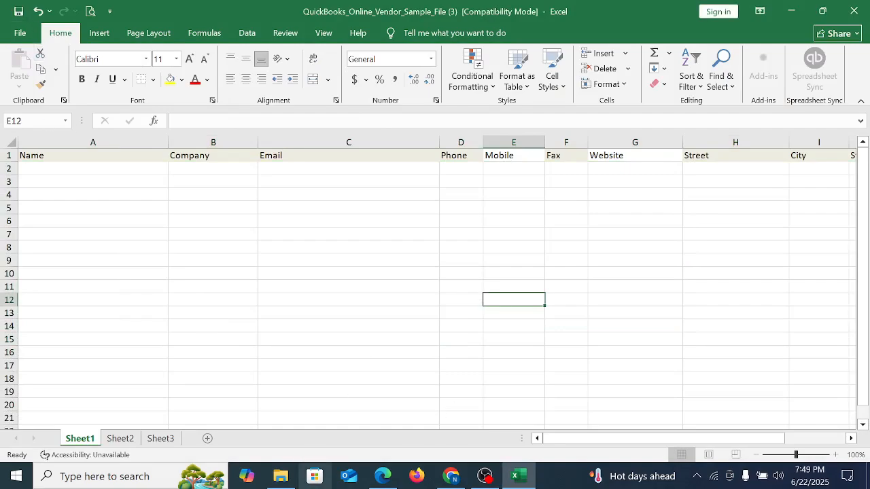
Step: In File Explorer, browse New Volume (E:) to the D-Drive folder inside Backup-Old PC-04 April and All Documents
{"action": "left_click", "coordinate": [275, 480]}
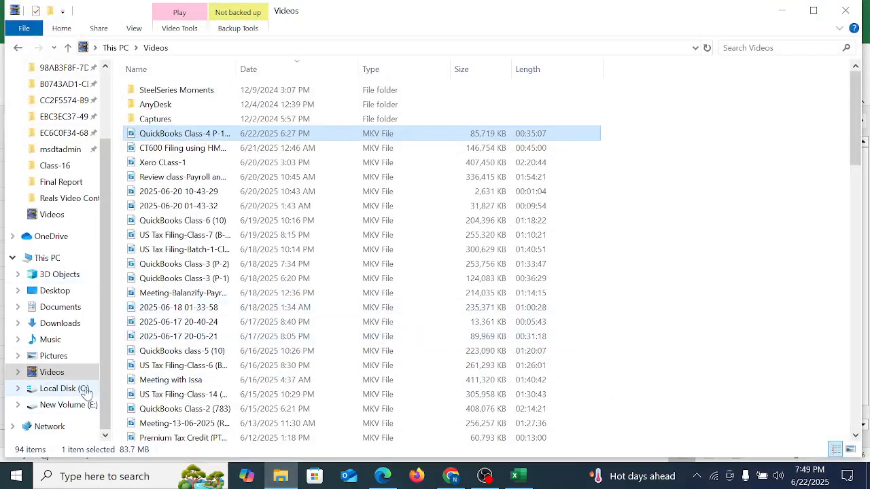
{"action": "left_click", "coordinate": [83, 410]}
{"action": "double_click", "coordinate": [170, 91]}
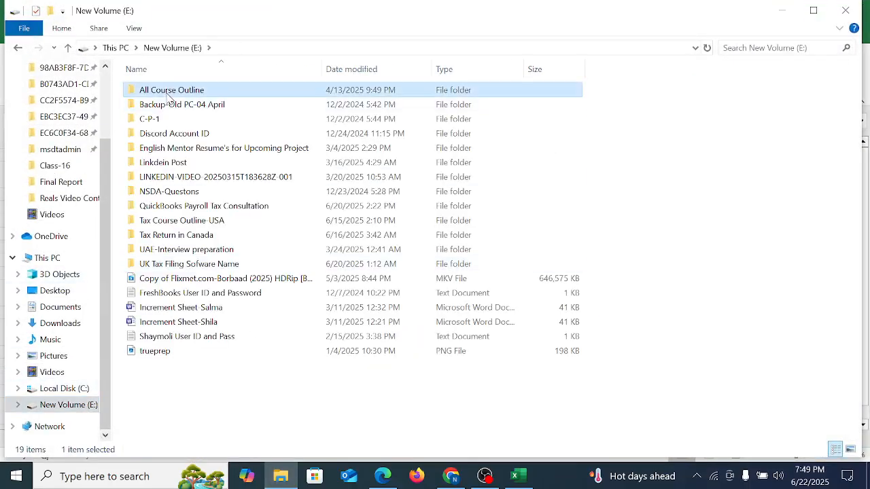
{"action": "left_click", "coordinate": [67, 49]}
{"action": "double_click", "coordinate": [164, 105]}
{"action": "left_click", "coordinate": [165, 109]}
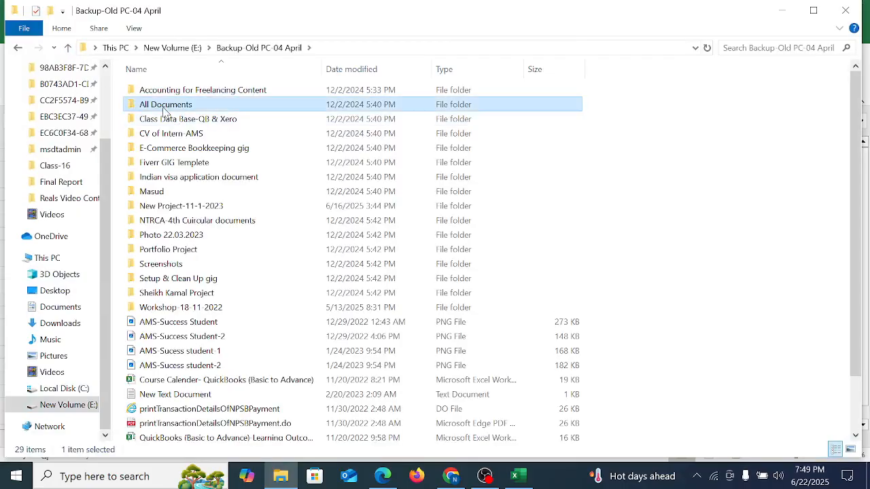
{"action": "double_click", "coordinate": [164, 106]}
{"action": "left_click", "coordinate": [153, 90]}
{"action": "double_click", "coordinate": [153, 90]}
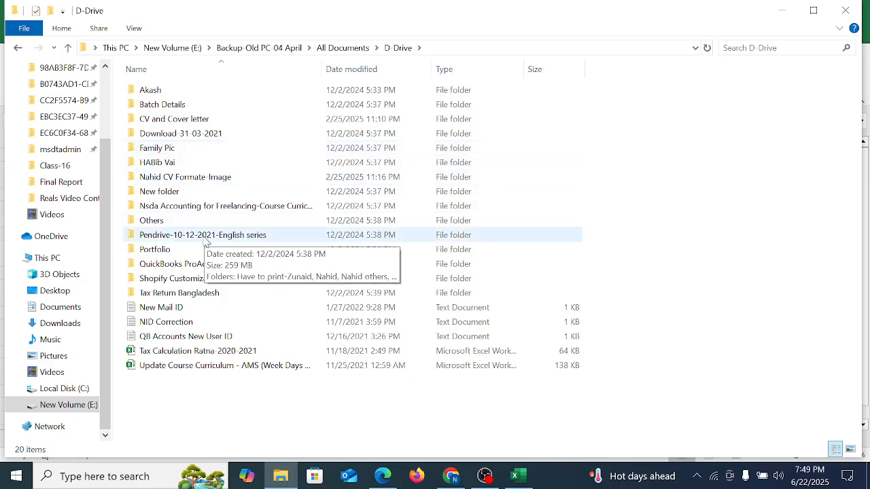
Step: Open the Supplier List workbook from Batch Details, Class Data Base-QB & Xero, Arena Pharmaceticals
{"action": "double_click", "coordinate": [163, 107]}
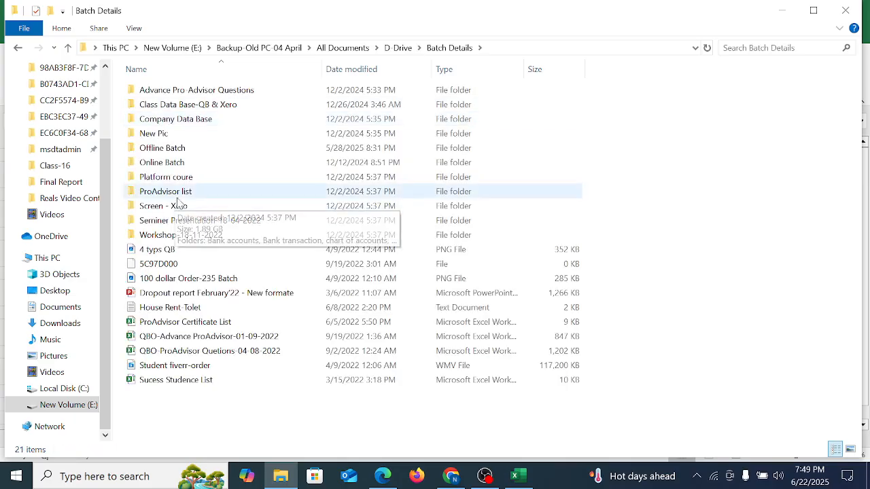
{"action": "double_click", "coordinate": [169, 105]}
{"action": "double_click", "coordinate": [167, 105]}
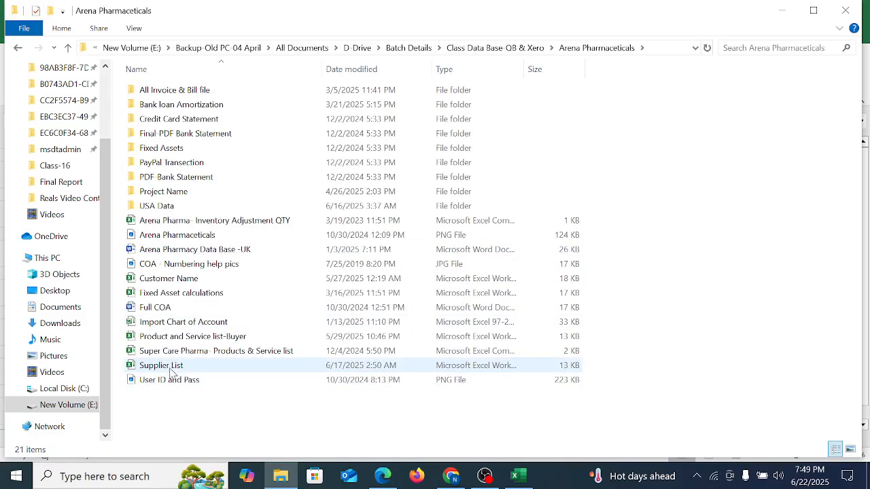
{"action": "double_click", "coordinate": [171, 370]}
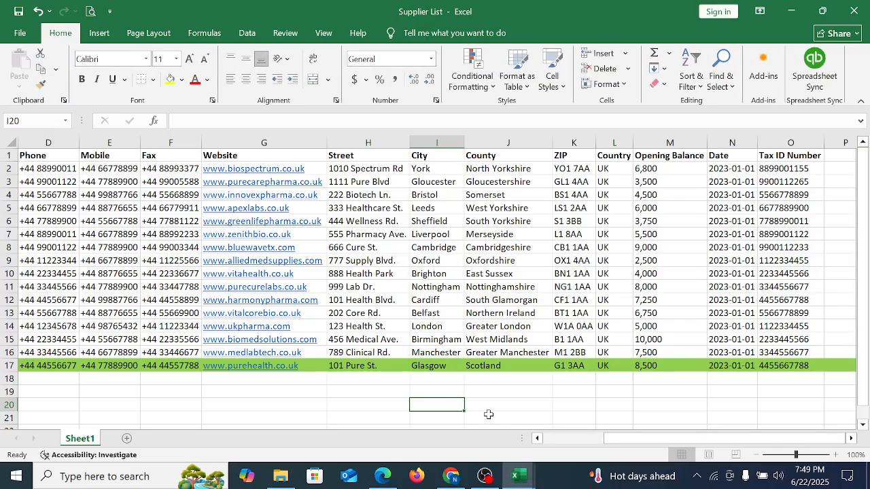
Step: Copy the company names in A2:A17 of the Supplier List workbook
{"action": "left_click_drag", "start_coordinate": [607, 439], "coordinate": [547, 439]}
{"action": "left_click", "coordinate": [58, 174]}
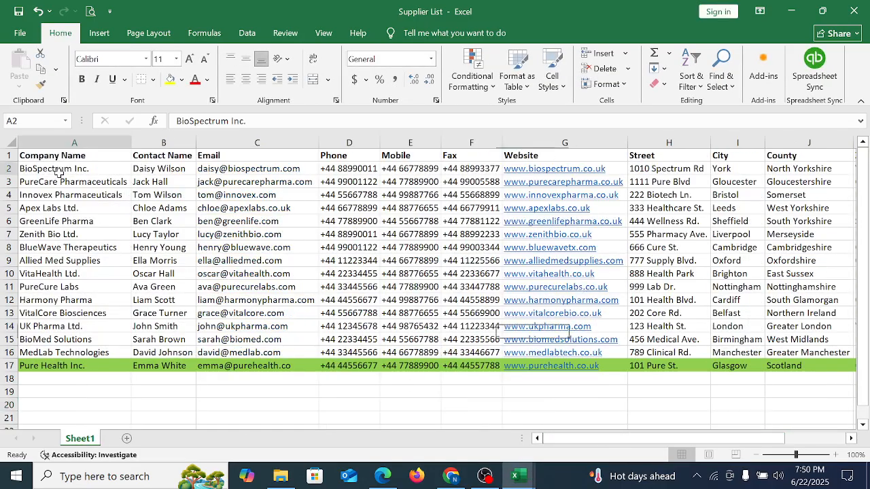
{"action": "left_click_drag", "start_coordinate": [59, 174], "coordinate": [122, 363]}
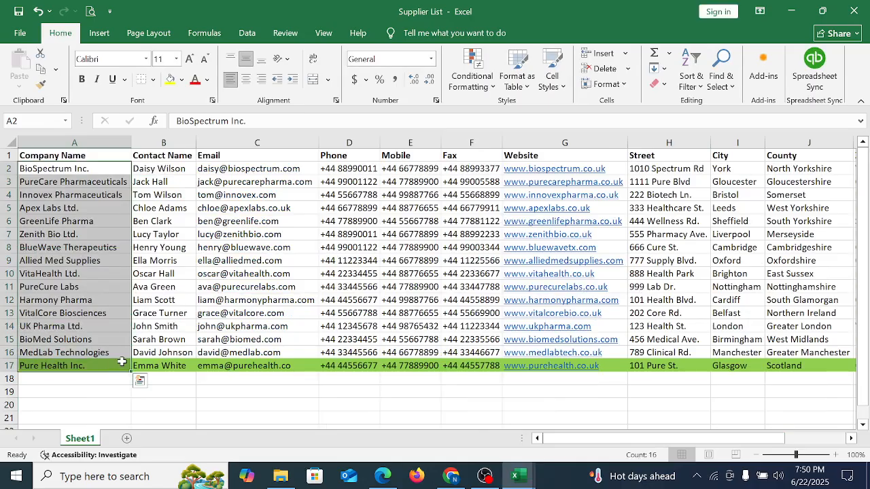
{"action": "key", "text": "ctrl+c"}
Step: Paste the copied company names into the Name column of the vendor sample file, starting at A2
{"action": "mouse_move", "coordinate": [517, 476]}
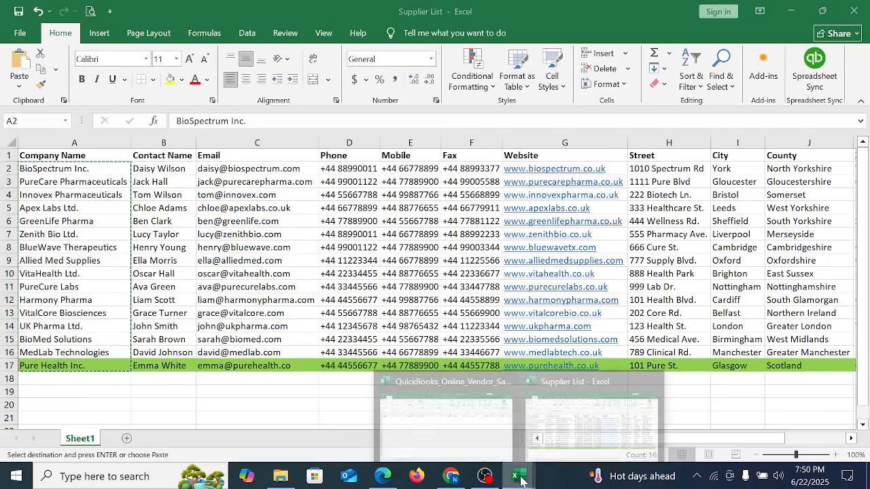
{"action": "left_click", "coordinate": [445, 426]}
{"action": "left_click", "coordinate": [61, 166]}
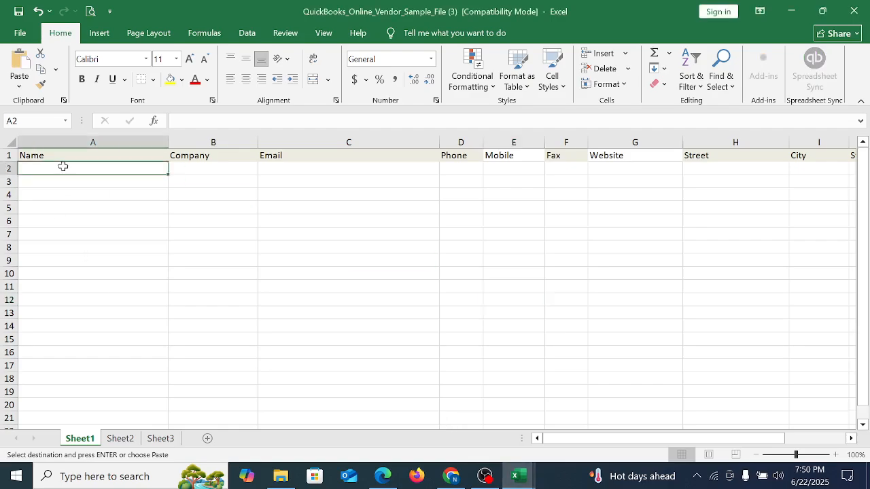
{"action": "key", "text": "ctrl+v"}
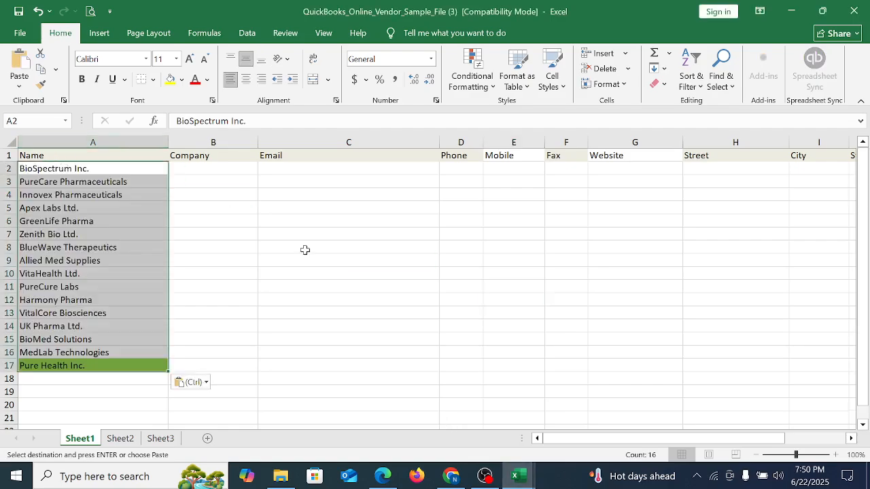
{"action": "left_click", "coordinate": [336, 271]}
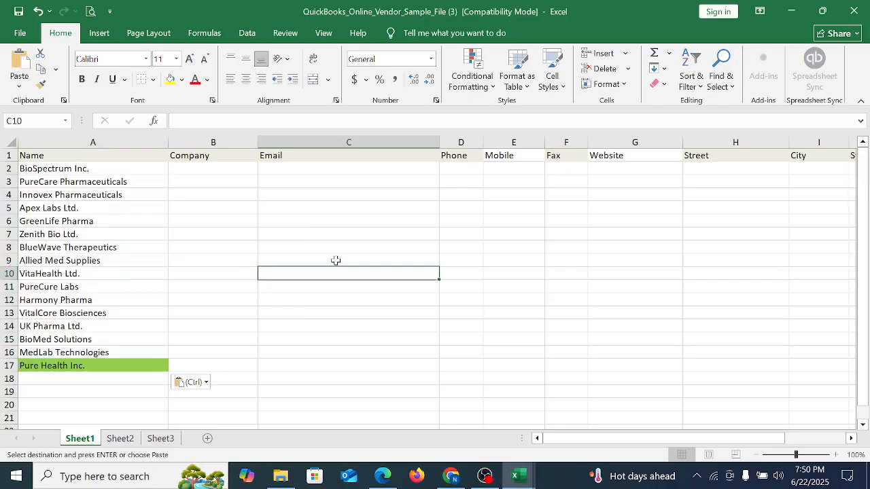
{"action": "left_click", "coordinate": [291, 223]}
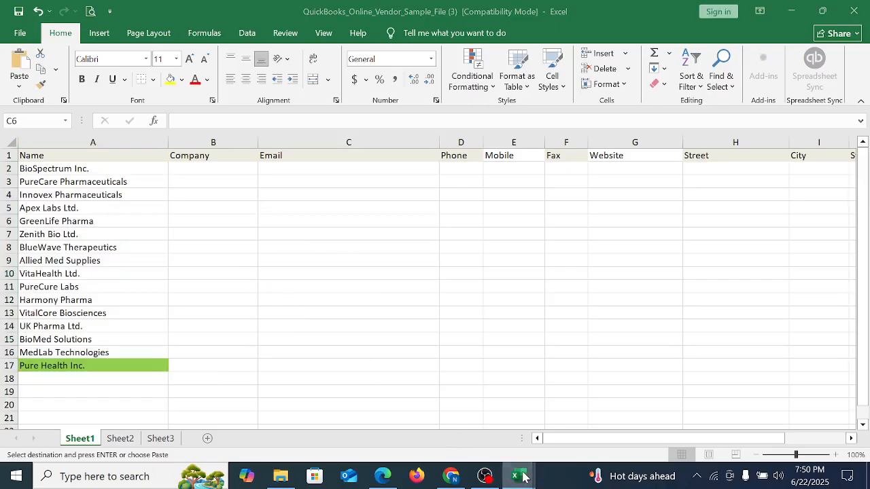
Step: Recheck the company and contact columns in Supplier List, and paste the copied company names into the sample file's Company column from B2
{"action": "mouse_move", "coordinate": [518, 475]}
{"action": "left_click", "coordinate": [521, 415]}
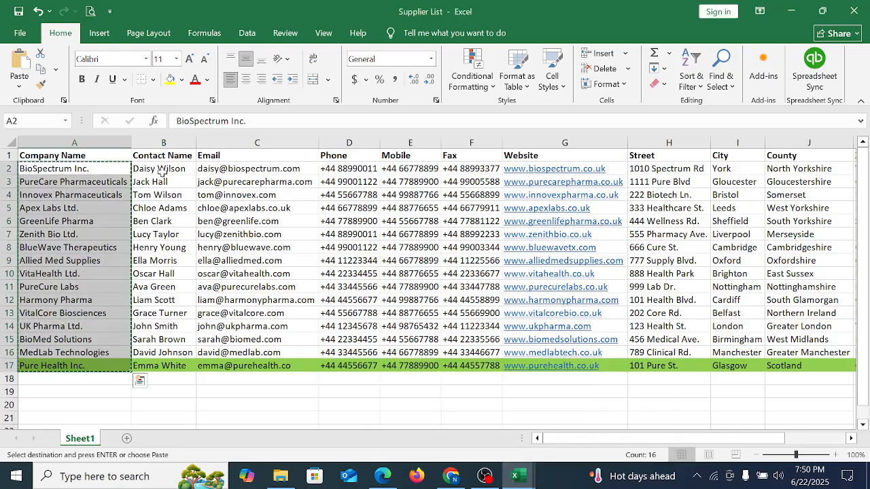
{"action": "left_click_drag", "start_coordinate": [161, 171], "coordinate": [174, 360]}
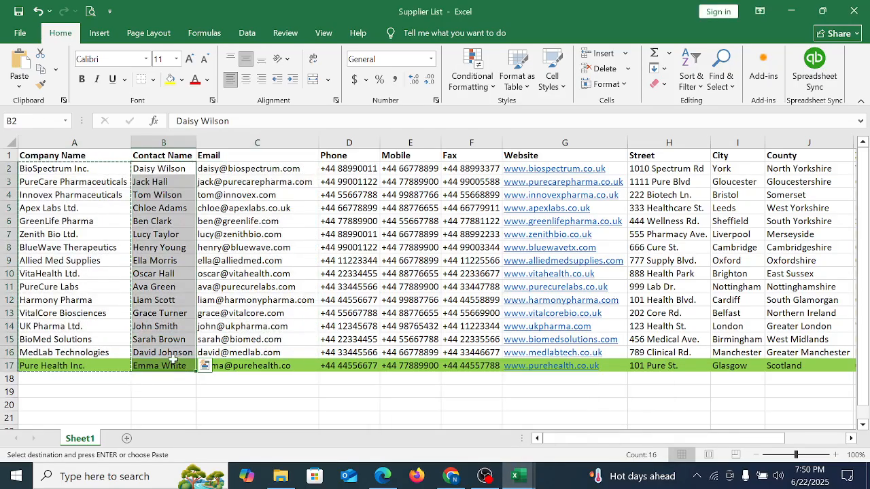
{"action": "left_click_drag", "start_coordinate": [27, 169], "coordinate": [111, 366]}
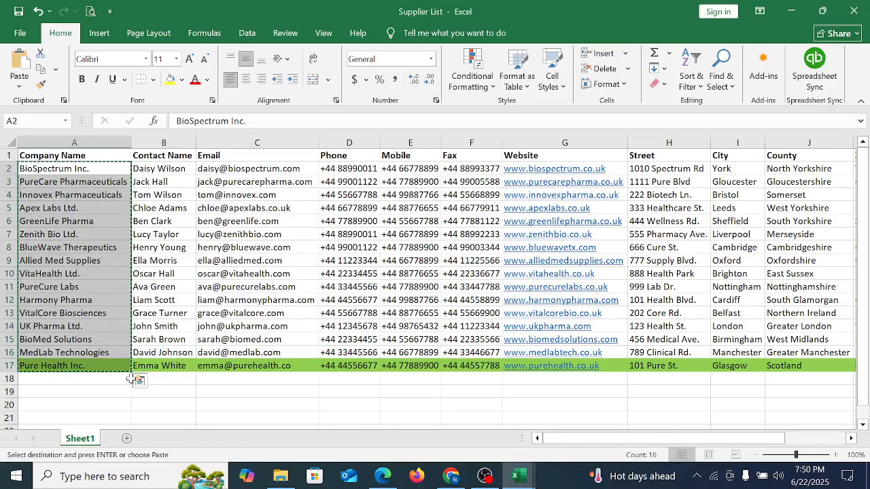
{"action": "mouse_move", "coordinate": [518, 476]}
{"action": "left_click", "coordinate": [459, 417]}
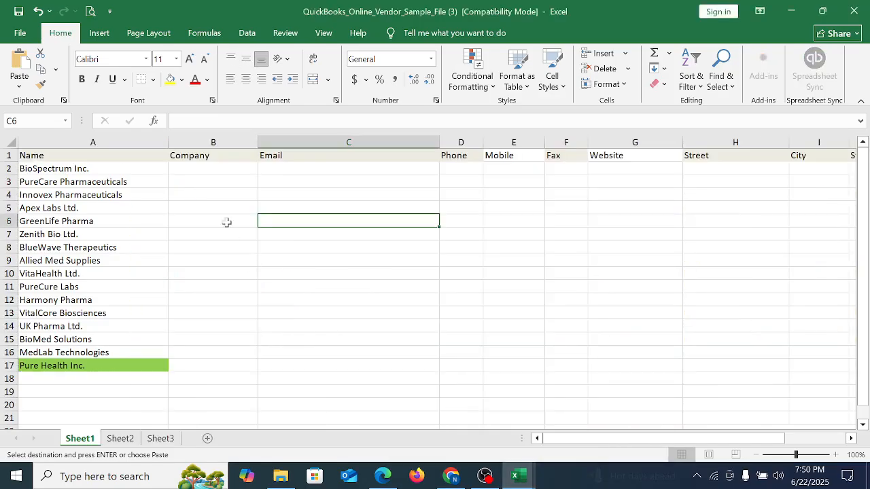
{"action": "left_click", "coordinate": [203, 167]}
{"action": "right_click", "coordinate": [203, 168]}
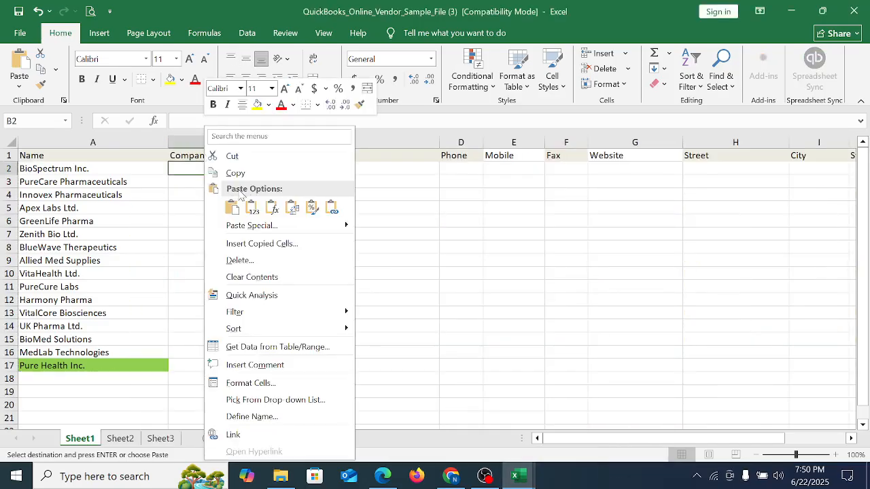
{"action": "left_click", "coordinate": [229, 209]}
Step: Clear the company names from the Name column of the vendor sample file, cells A2:A18
{"action": "left_click_drag", "start_coordinate": [67, 170], "coordinate": [111, 380]}
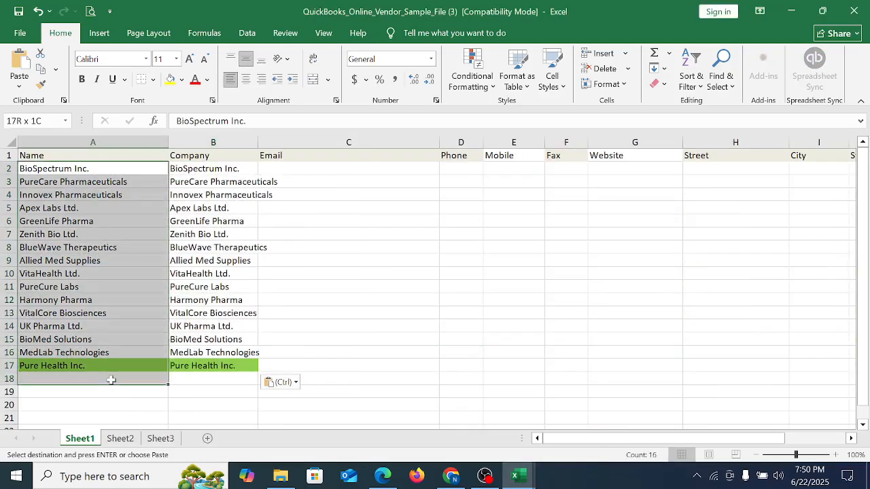
{"action": "key", "text": "Delete"}
{"action": "left_click", "coordinate": [462, 364]}
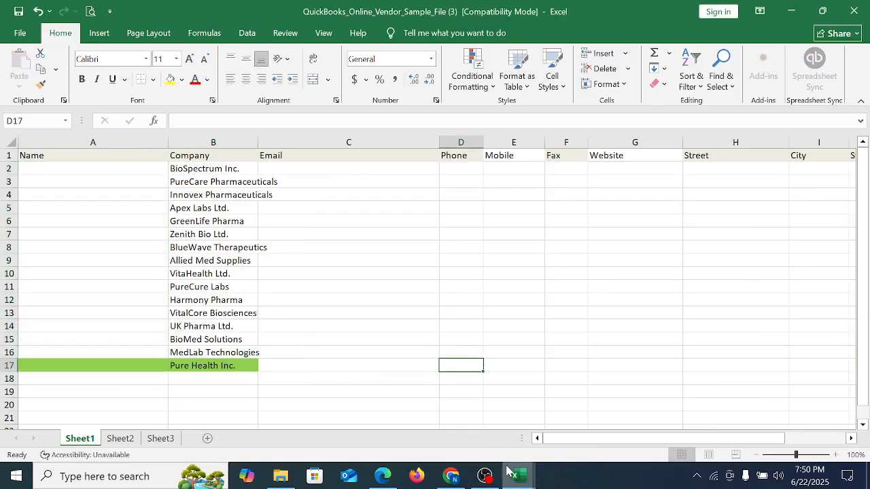
Step: Copy the contact names in B2:B17 of the Supplier List workbook
{"action": "mouse_move", "coordinate": [514, 476]}
{"action": "left_click", "coordinate": [577, 414]}
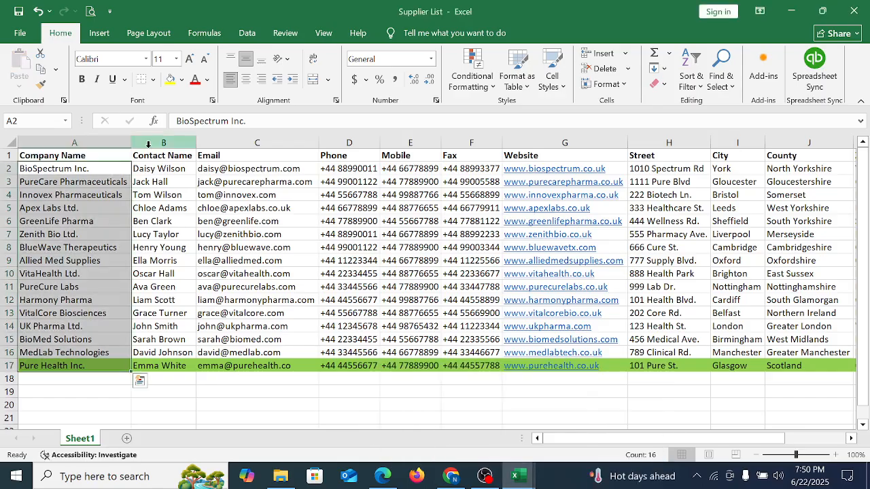
{"action": "left_click_drag", "start_coordinate": [148, 169], "coordinate": [180, 366]}
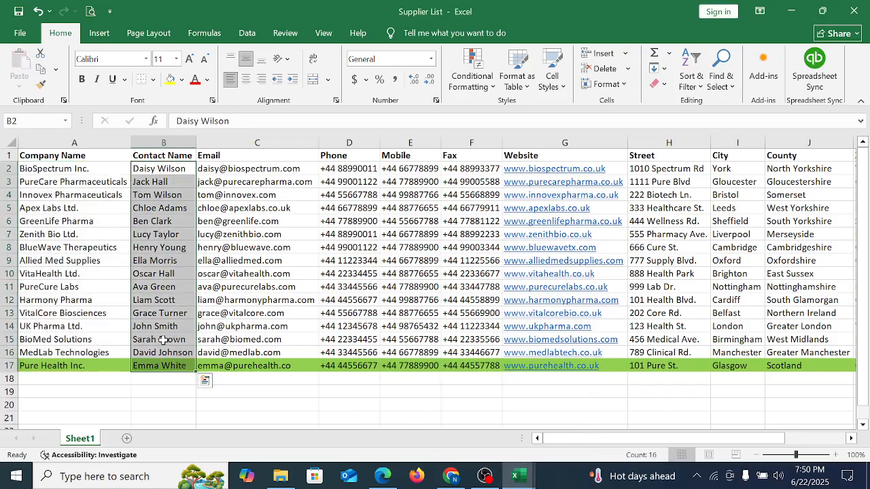
{"action": "key", "text": "ctrl+c"}
Step: Paste the contact names into the vendor sample file's Name column from A2, and auto-fit the width of the Company column
{"action": "left_click", "coordinate": [440, 473]}
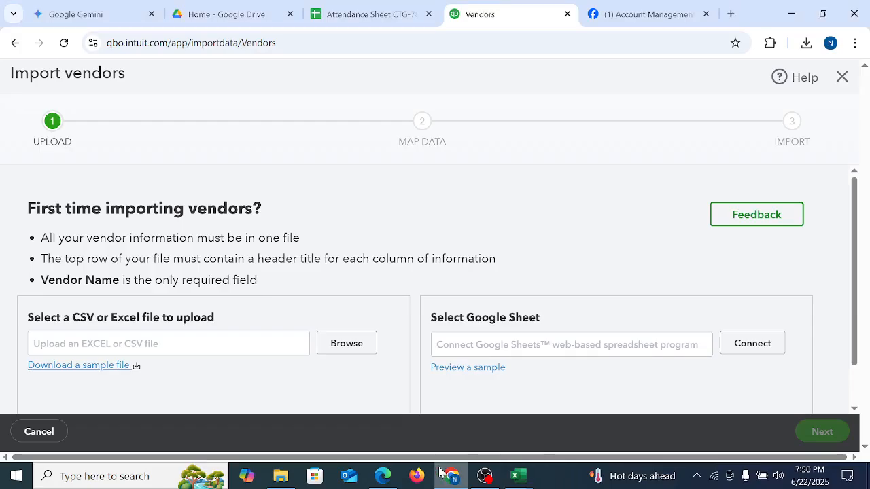
{"action": "mouse_move", "coordinate": [518, 476]}
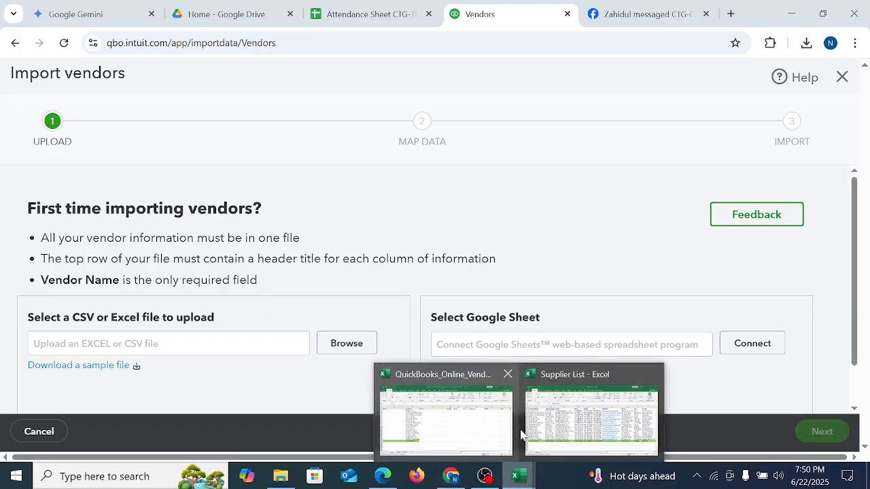
{"action": "left_click", "coordinate": [453, 435]}
{"action": "left_click", "coordinate": [85, 173]}
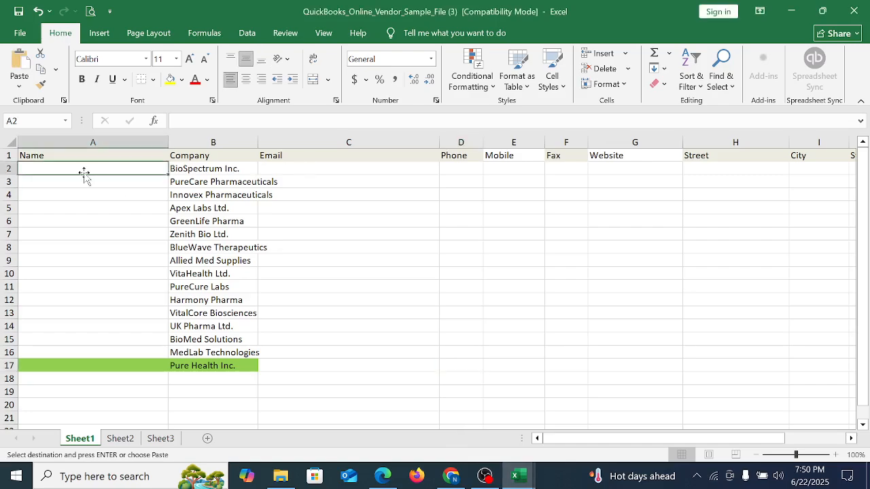
{"action": "key", "text": "ctrl+v"}
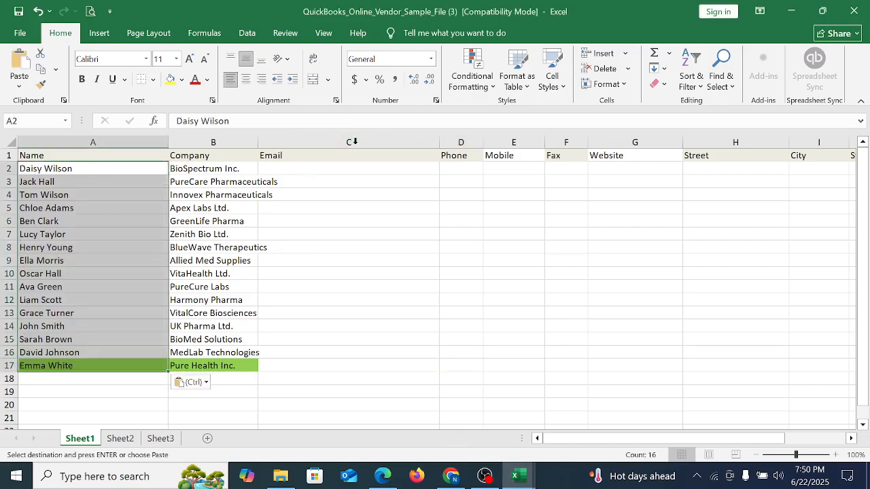
{"action": "left_click", "coordinate": [317, 169]}
{"action": "double_click", "coordinate": [257, 140]}
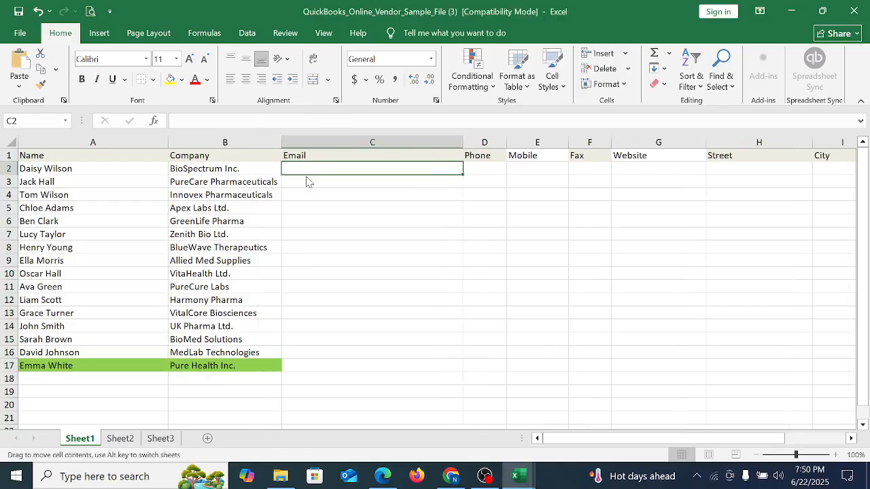
Step: Copy the email addresses in C2:C17 of the Supplier List workbook
{"action": "mouse_move", "coordinate": [528, 479]}
{"action": "left_click", "coordinate": [585, 413]}
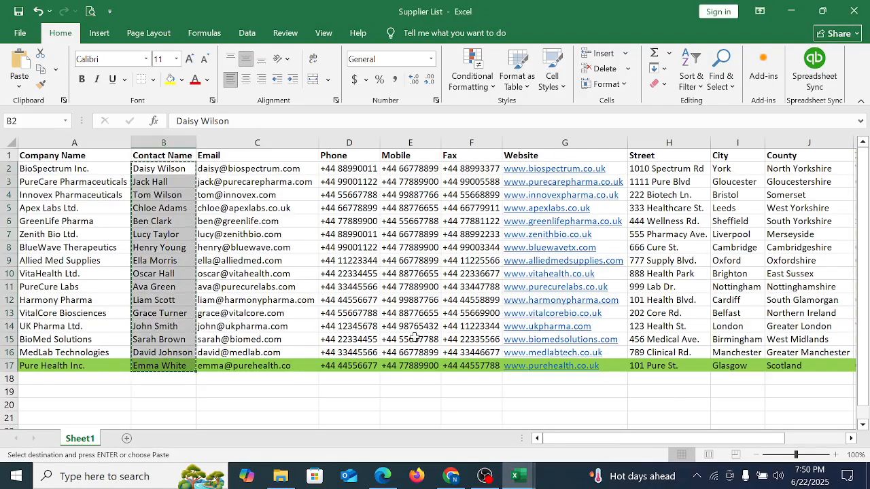
{"action": "left_click_drag", "start_coordinate": [256, 173], "coordinate": [297, 364]}
{"action": "key", "text": "ctrl+c"}
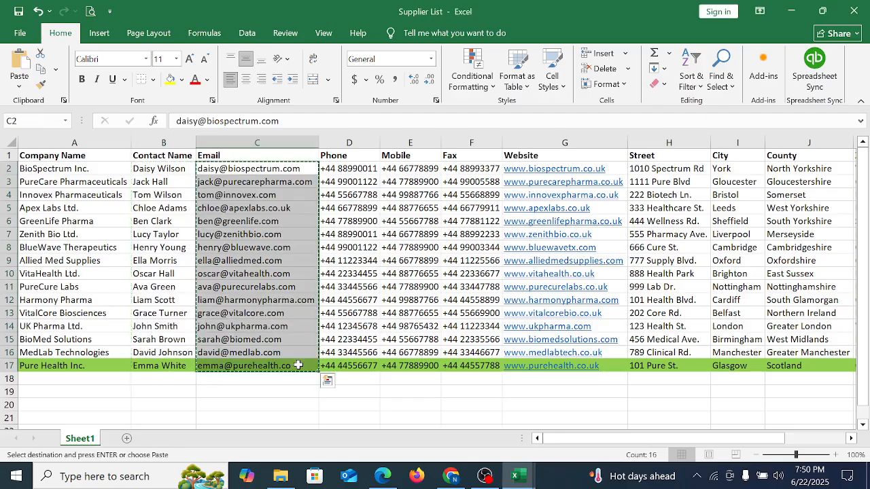
Step: Paste the copied email addresses into the Email column of the vendor sample file, starting at C2
{"action": "mouse_move", "coordinate": [519, 476]}
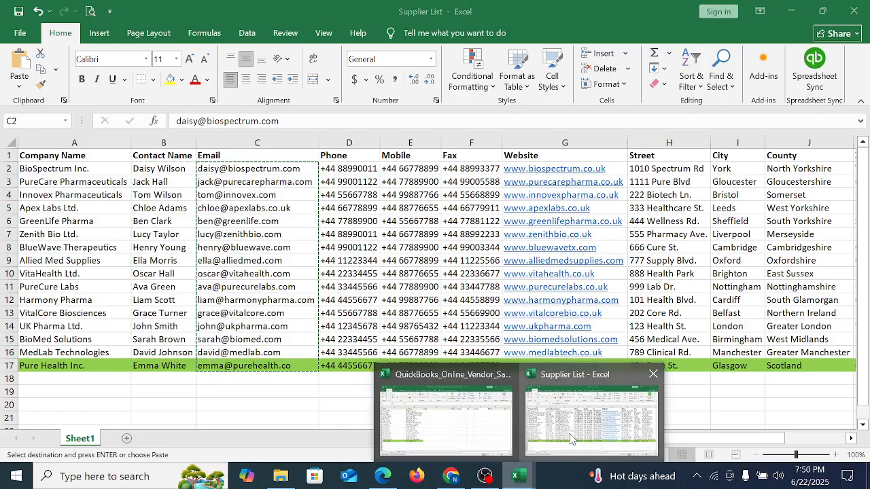
{"action": "left_click", "coordinate": [439, 429]}
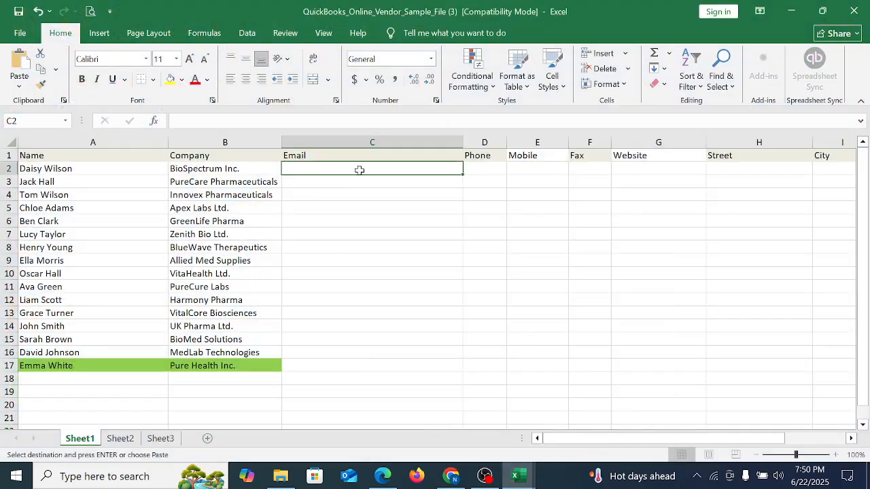
{"action": "key", "text": "ctrl+v"}
{"action": "left_click", "coordinate": [502, 195]}
{"action": "left_click", "coordinate": [522, 204]}
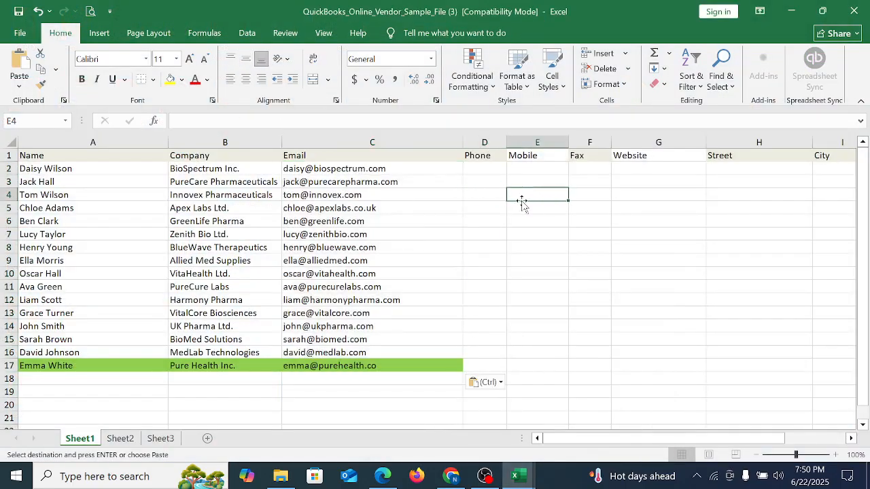
Step: Return to the Supplier List workbook
{"action": "left_click", "coordinate": [585, 174]}
{"action": "left_click", "coordinate": [522, 482]}
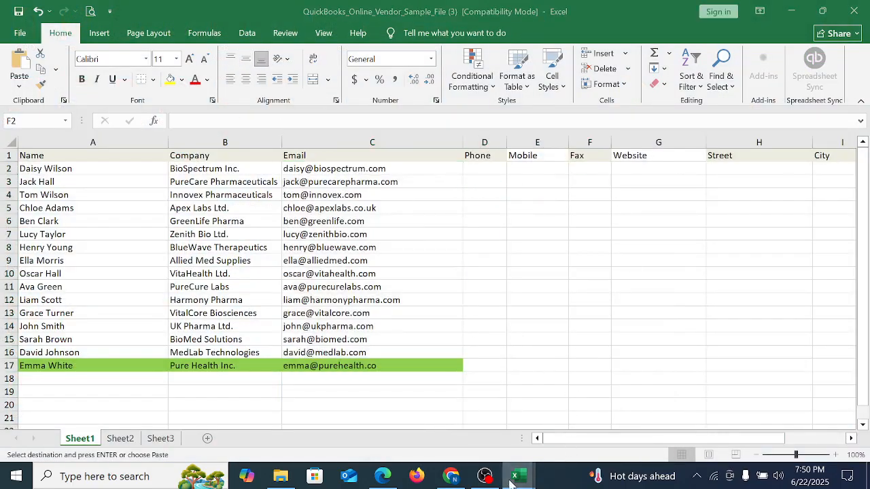
{"action": "left_click", "coordinate": [570, 425]}
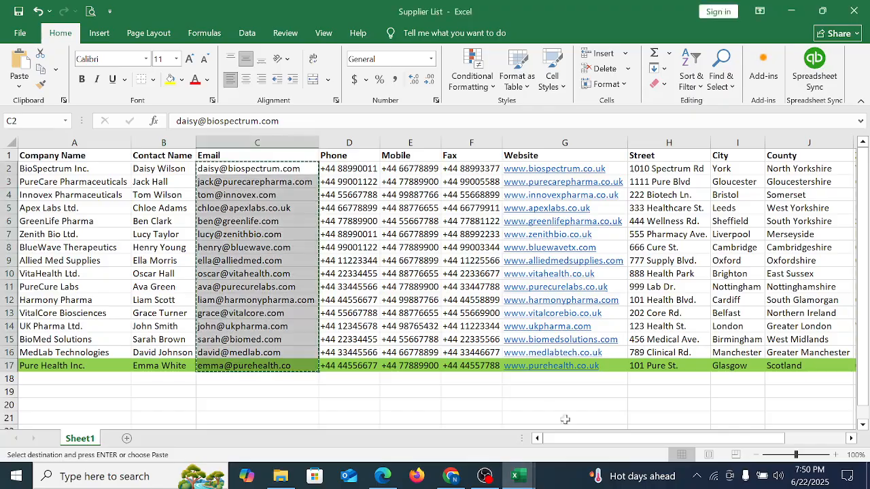
{"action": "left_click", "coordinate": [340, 158]}
{"action": "left_click_drag", "start_coordinate": [343, 168], "coordinate": [472, 364]}
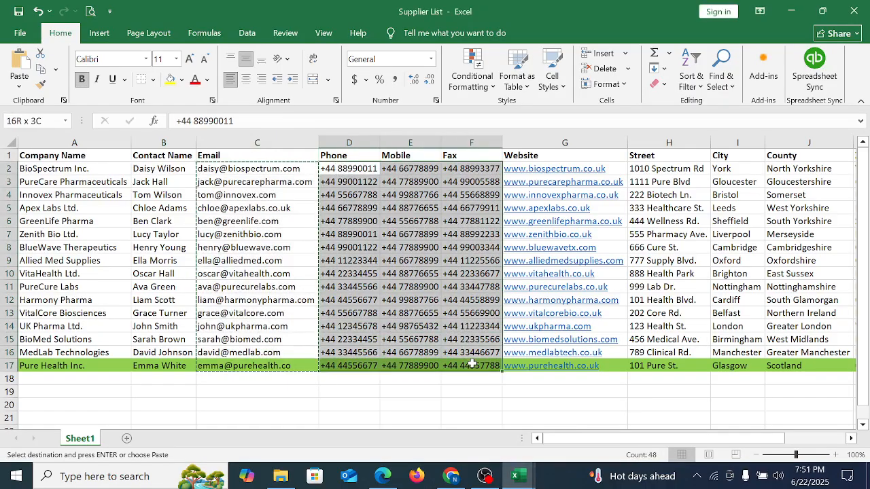
{"action": "left_click", "coordinate": [549, 407]}
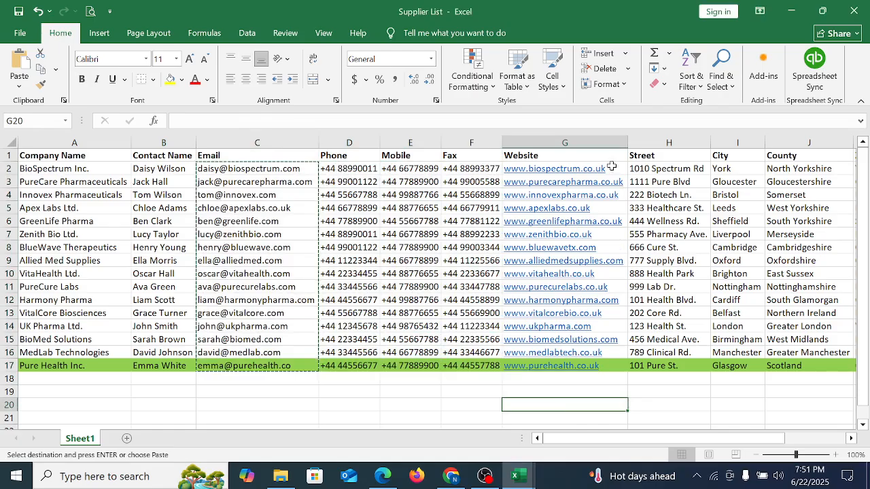
Step: Copy the website addresses in G2:G17 of Supplier List and paste them into the sample file's Website column from G2
{"action": "left_click_drag", "start_coordinate": [612, 167], "coordinate": [577, 367]}
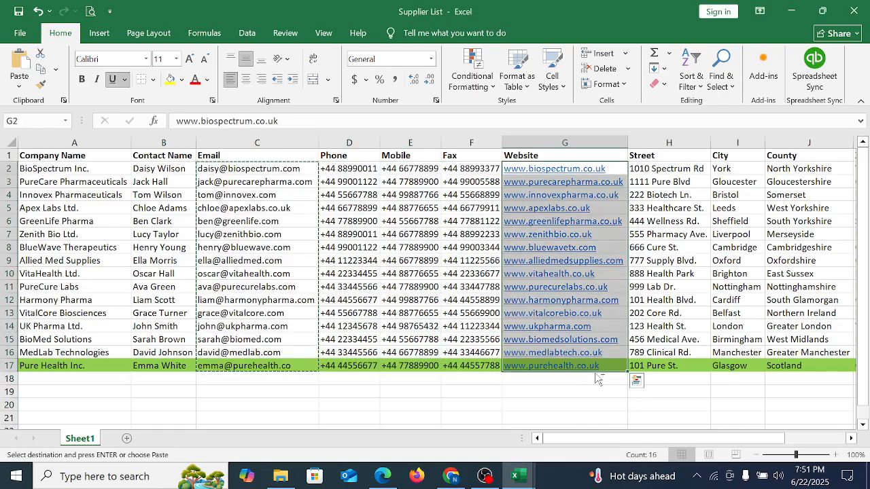
{"action": "key", "text": "ctrl+c"}
{"action": "left_click", "coordinate": [517, 476]}
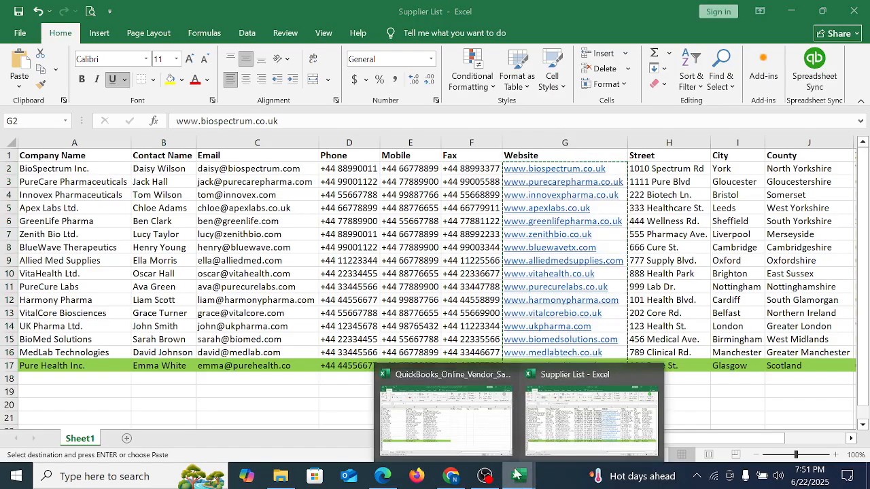
{"action": "left_click", "coordinate": [466, 419]}
{"action": "left_click", "coordinate": [621, 170]}
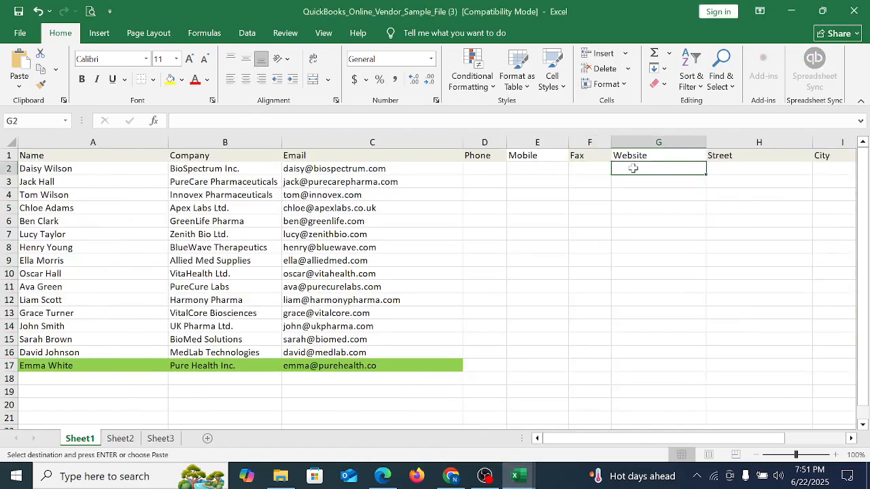
{"action": "right_click", "coordinate": [630, 170]}
{"action": "left_click", "coordinate": [654, 207]}
{"action": "left_click", "coordinate": [781, 274]}
{"action": "left_click", "coordinate": [789, 291]}
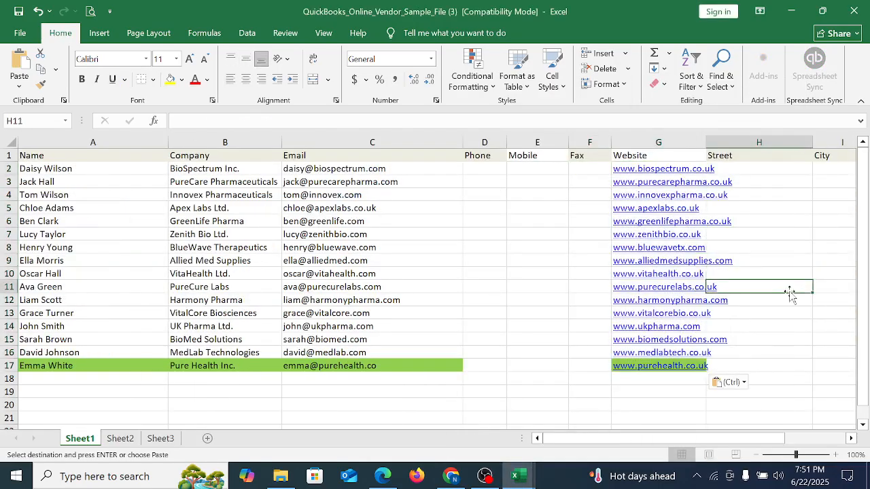
Step: Widen the Opening Balance column of the vendor sample file so its header fits
{"action": "key", "text": "Right"}
{"action": "key", "text": "Right"}
{"action": "key", "text": "Right"}
{"action": "key", "text": "Right"}
{"action": "key", "text": "Right"}
{"action": "key", "text": "Right"}
{"action": "key", "text": "Right"}
{"action": "key", "text": "Right"}
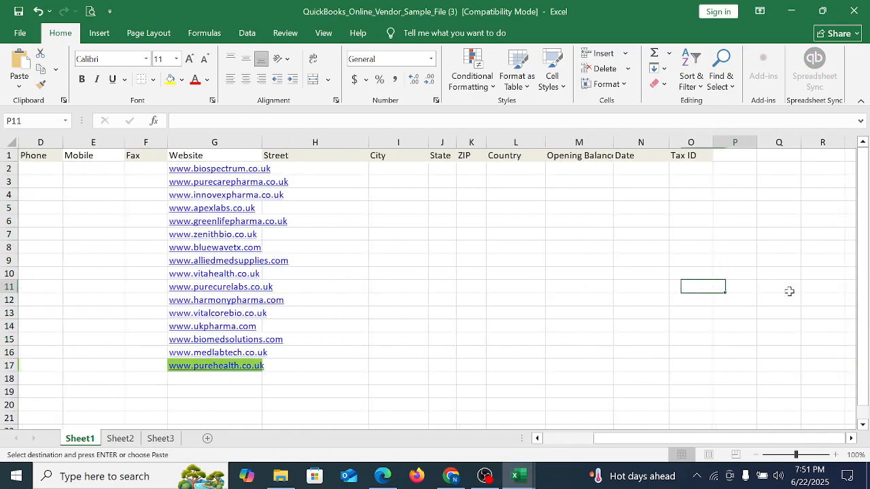
{"action": "left_click", "coordinate": [502, 182]}
{"action": "left_click", "coordinate": [508, 165]}
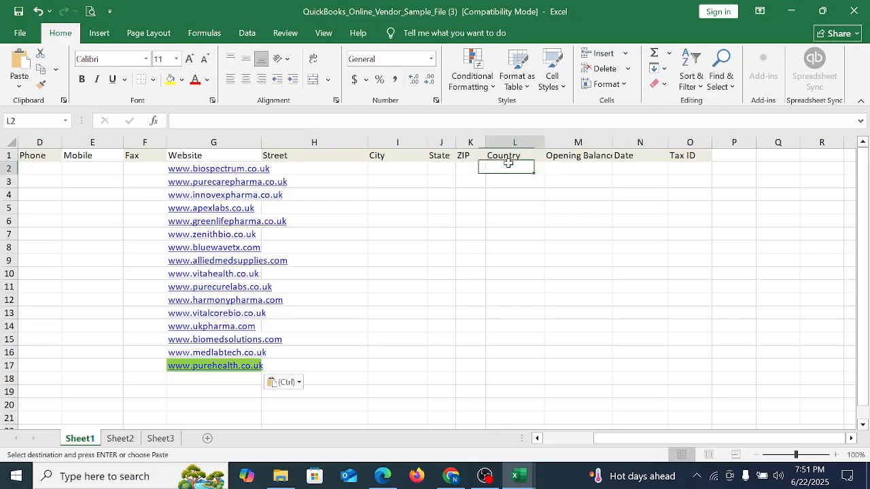
{"action": "left_click", "coordinate": [570, 170]}
{"action": "left_click_drag", "start_coordinate": [612, 147], "coordinate": [617, 148]}
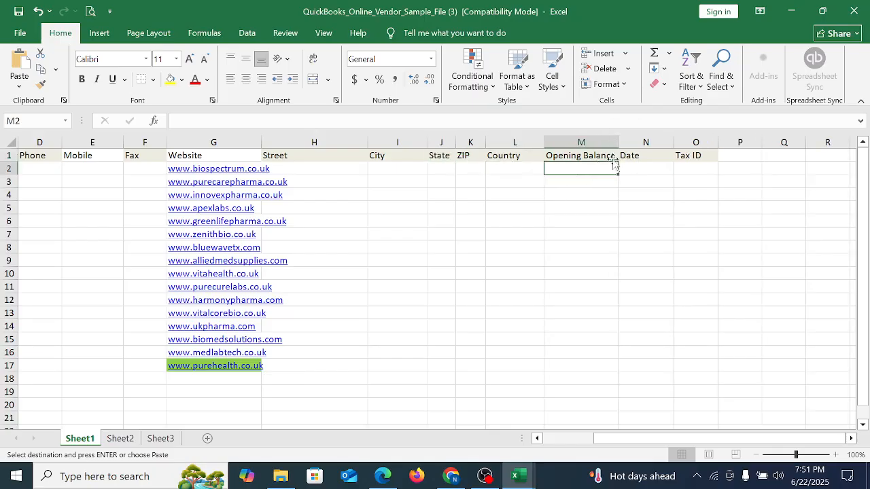
Step: Copy the opening balances, dates and tax ID numbers in M2:O17 of the Supplier List workbook
{"action": "left_click", "coordinate": [517, 475]}
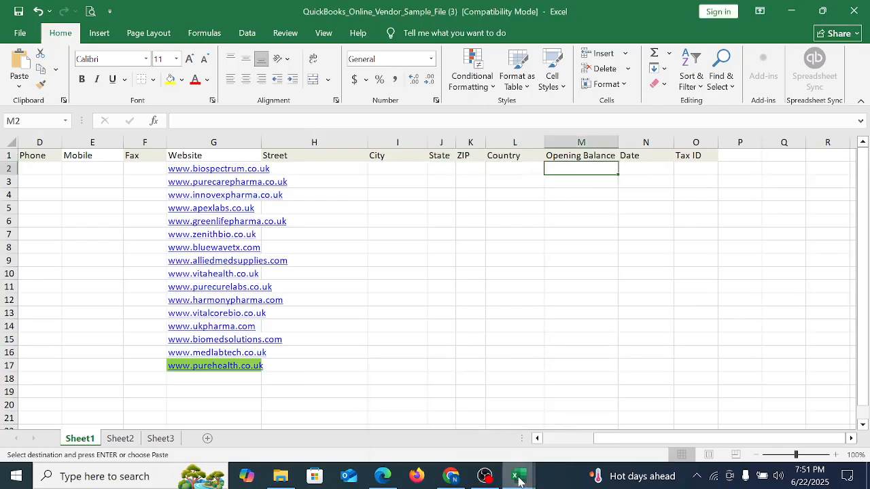
{"action": "left_click", "coordinate": [591, 418]}
{"action": "key", "text": "Right"}
{"action": "key", "text": "Right"}
{"action": "key", "text": "Right"}
{"action": "key", "text": "Right"}
{"action": "key", "text": "Right"}
{"action": "key", "text": "Right"}
{"action": "key", "text": "Right"}
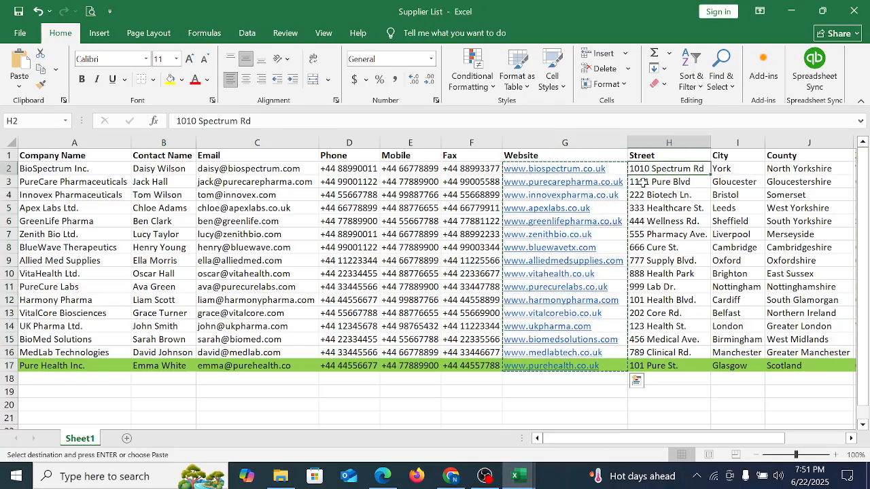
{"action": "key", "text": "Right"}
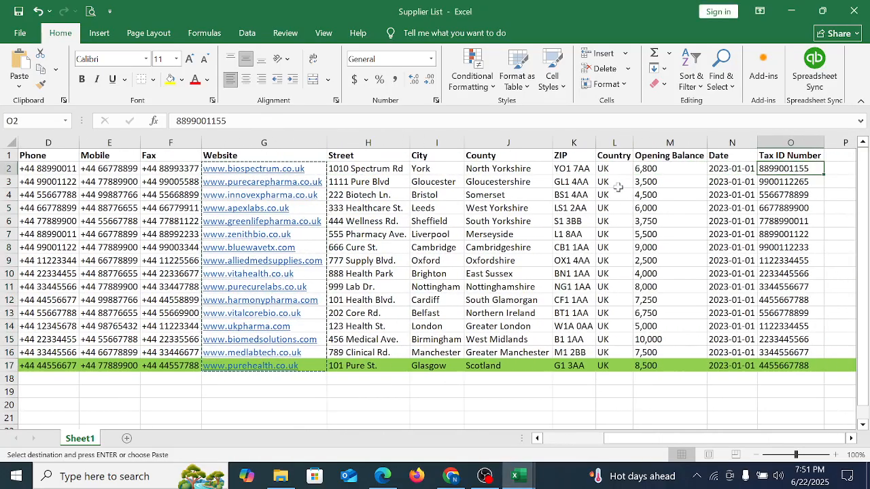
{"action": "left_click_drag", "start_coordinate": [671, 168], "coordinate": [786, 372]}
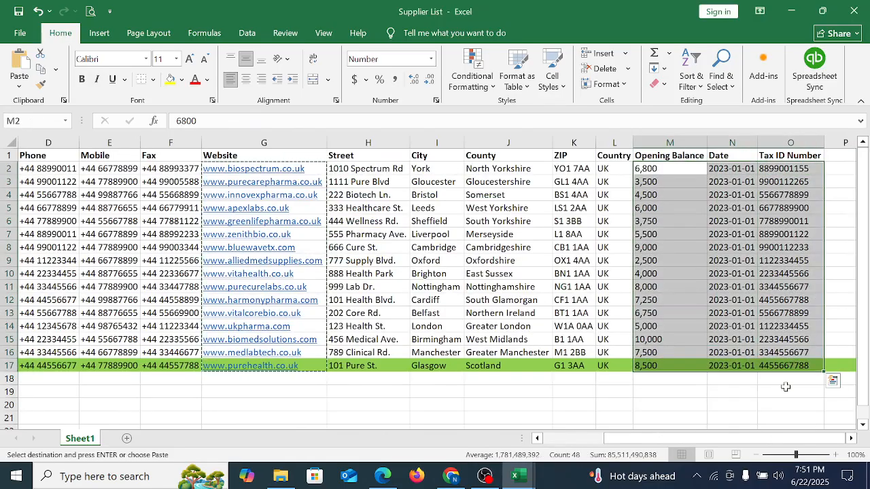
{"action": "key", "text": "ctrl+c"}
Step: Paste the copied data into the sample file's Opening Balance, Date and Tax ID columns, starting at M2
{"action": "left_click", "coordinate": [535, 469]}
{"action": "left_click", "coordinate": [446, 418]}
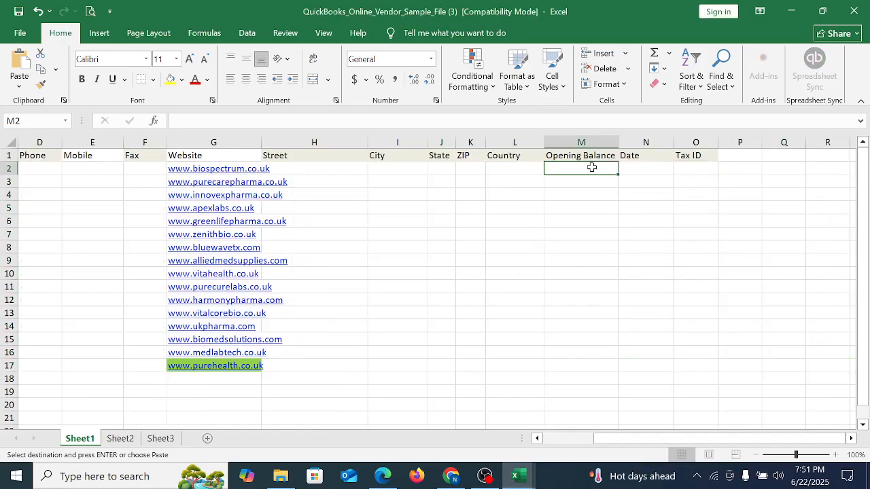
{"action": "key", "text": "ctrl+v"}
{"action": "left_click", "coordinate": [601, 351]}
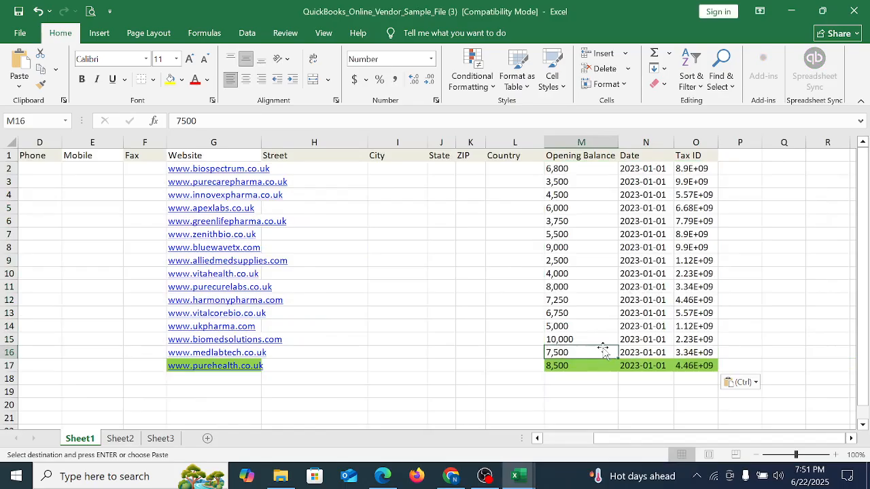
{"action": "key", "text": "Escape"}
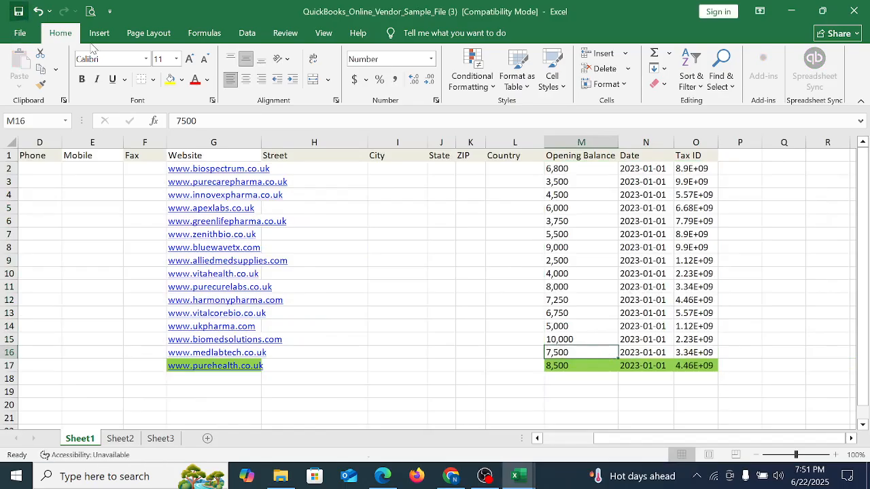
{"action": "left_click", "coordinate": [422, 273]}
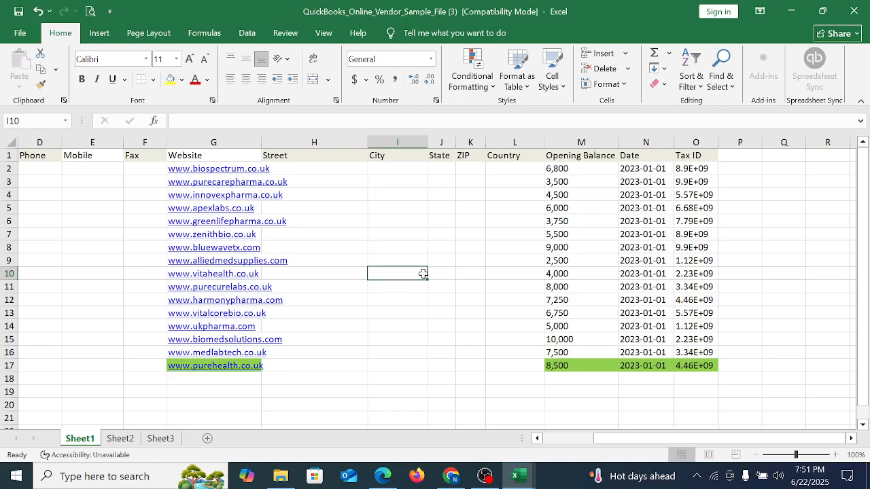
{"action": "left_click", "coordinate": [270, 170]}
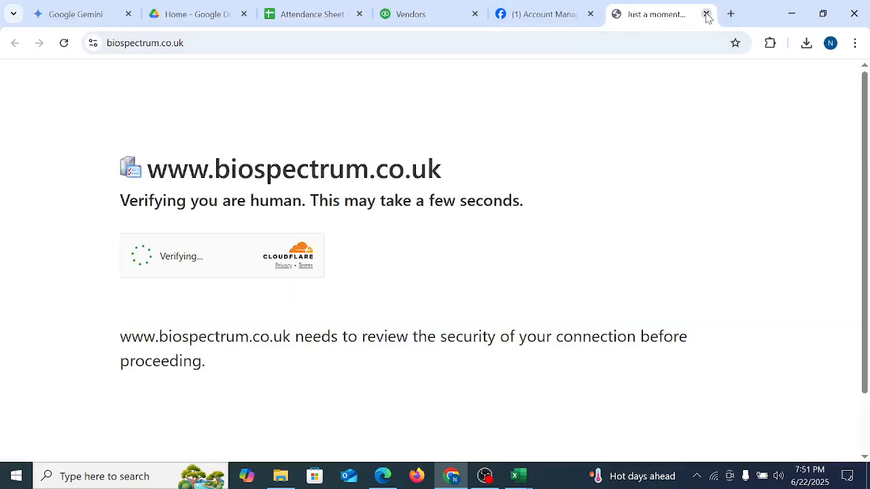
{"action": "left_click", "coordinate": [706, 14]}
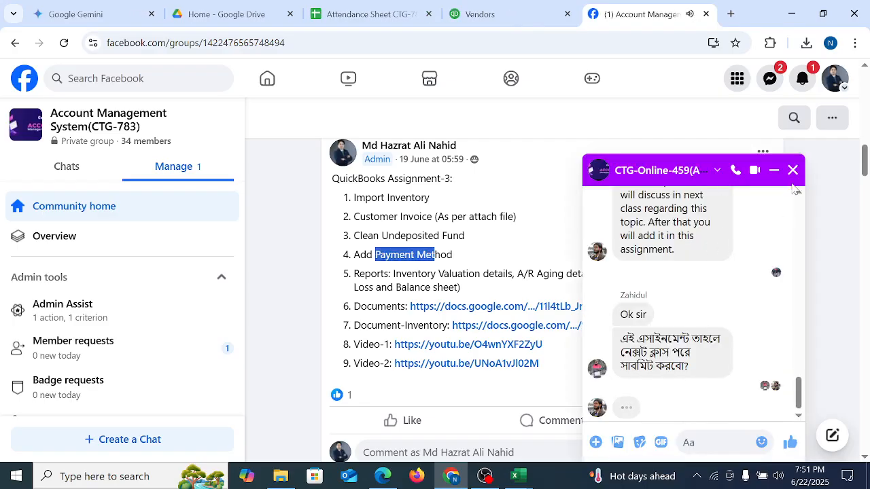
{"action": "left_click", "coordinate": [792, 171]}
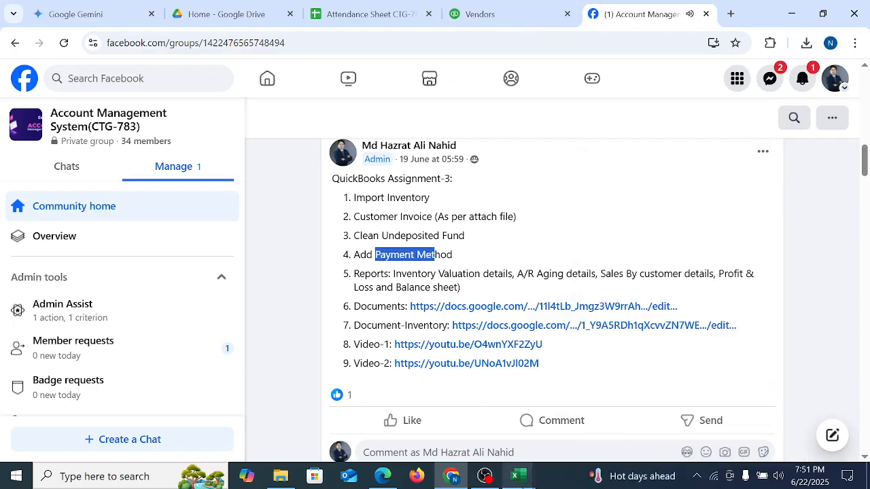
{"action": "mouse_move", "coordinate": [518, 476]}
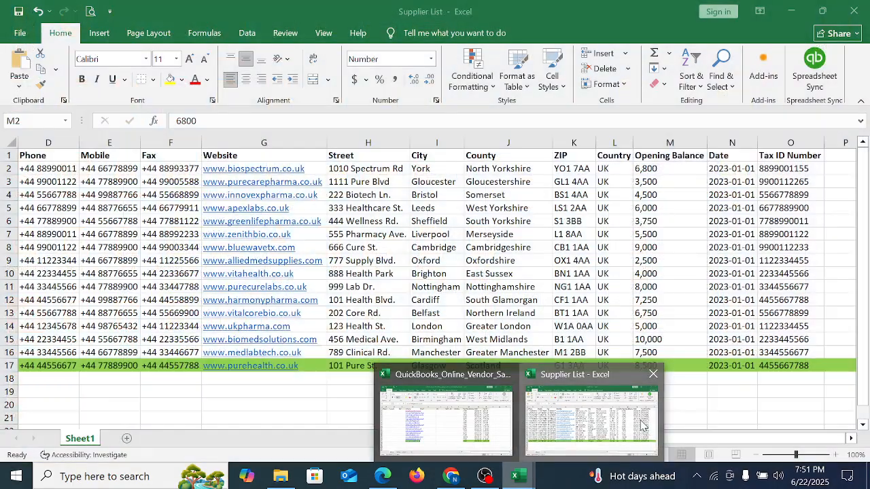
Step: Compare the address columns of Supplier List with the vendor sample file, selecting the sample's empty Street to Country cells in H3:L17
{"action": "left_click", "coordinate": [552, 441]}
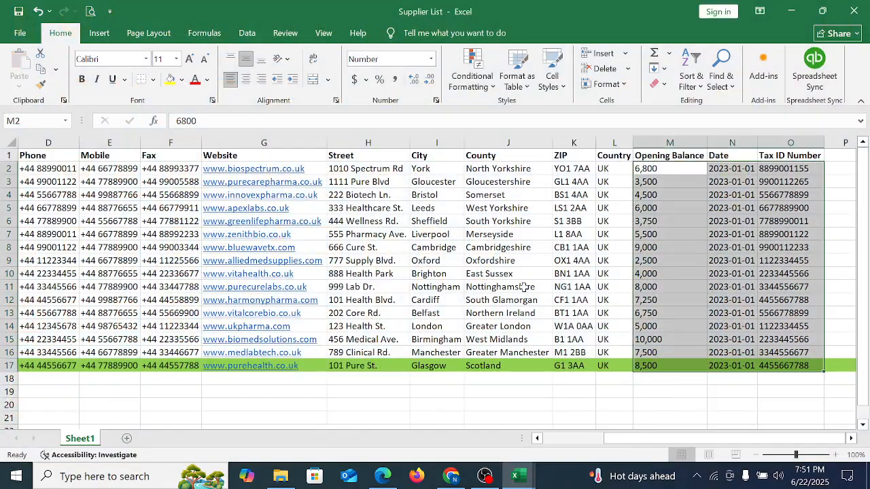
{"action": "left_click", "coordinate": [571, 247]}
{"action": "mouse_move", "coordinate": [524, 476]}
{"action": "left_click", "coordinate": [448, 390]}
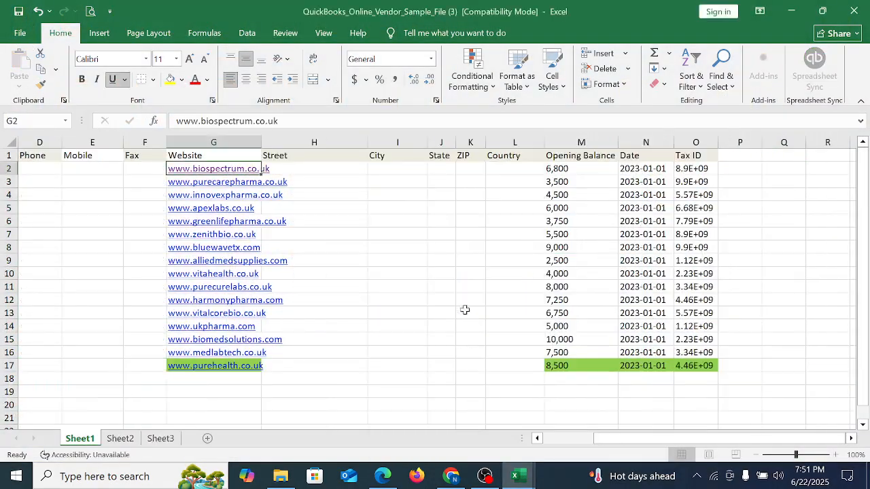
{"action": "left_click", "coordinate": [397, 208]}
{"action": "left_click_drag", "start_coordinate": [313, 181], "coordinate": [490, 369]}
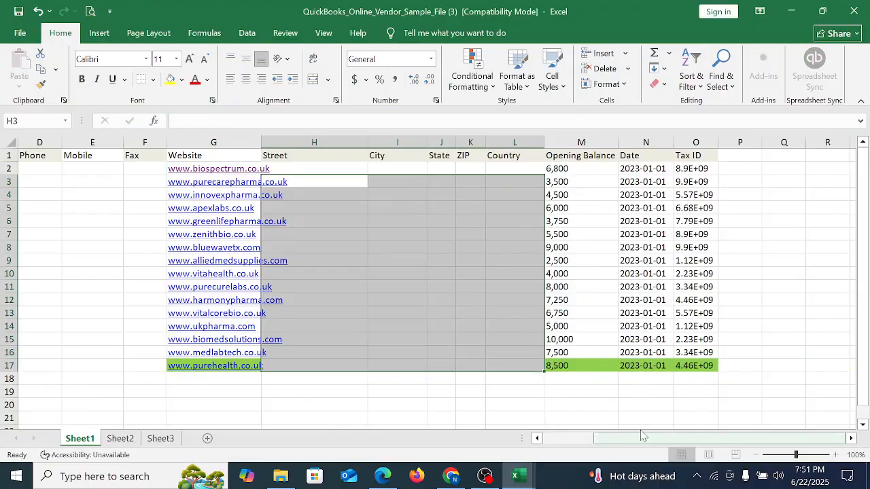
Step: Save the vendor sample file and return to its first columns to check the entered names, companies and emails
{"action": "left_click", "coordinate": [641, 392]}
{"action": "left_click", "coordinate": [507, 393]}
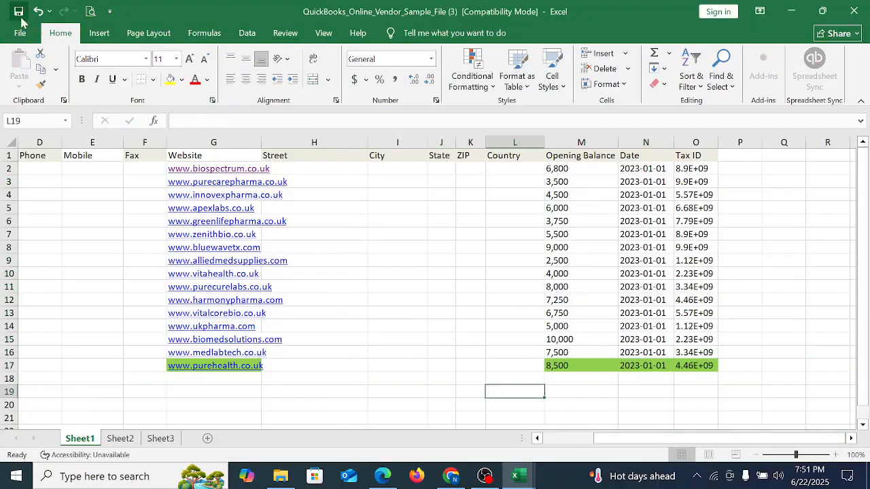
{"action": "left_click", "coordinate": [495, 193]}
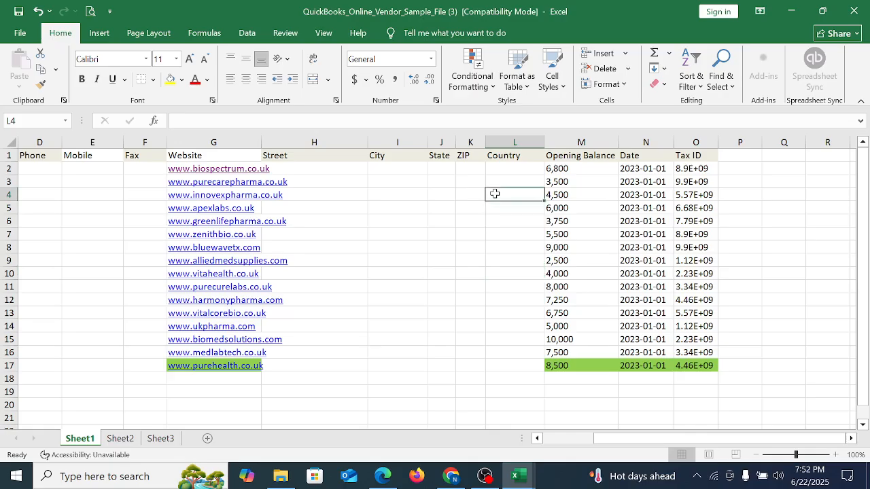
{"action": "key", "text": "Left"}
{"action": "key", "text": "Left"}
{"action": "key", "text": "Left"}
{"action": "key", "text": "Left"}
{"action": "key", "text": "Left"}
{"action": "key", "text": "Left"}
{"action": "key", "text": "Left"}
{"action": "key", "text": "Left"}
{"action": "key", "text": "Left"}
{"action": "key", "text": "Left"}
{"action": "key", "text": "Left"}
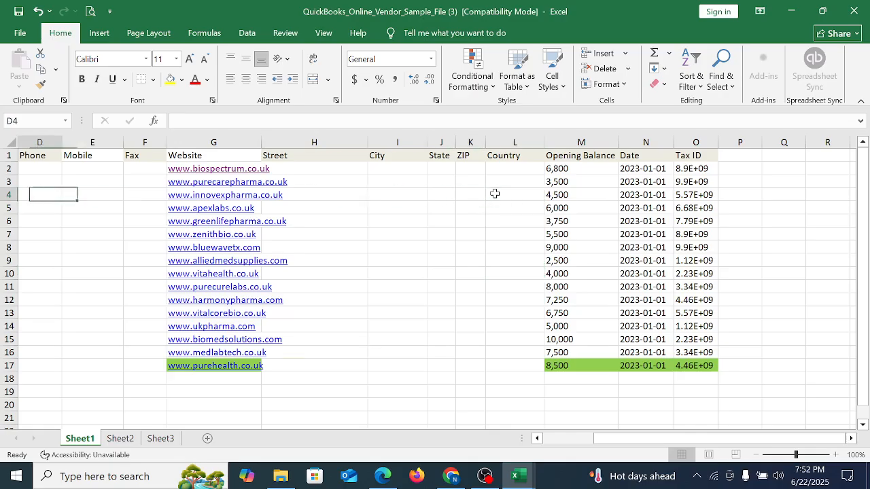
{"action": "left_click", "coordinate": [485, 207]}
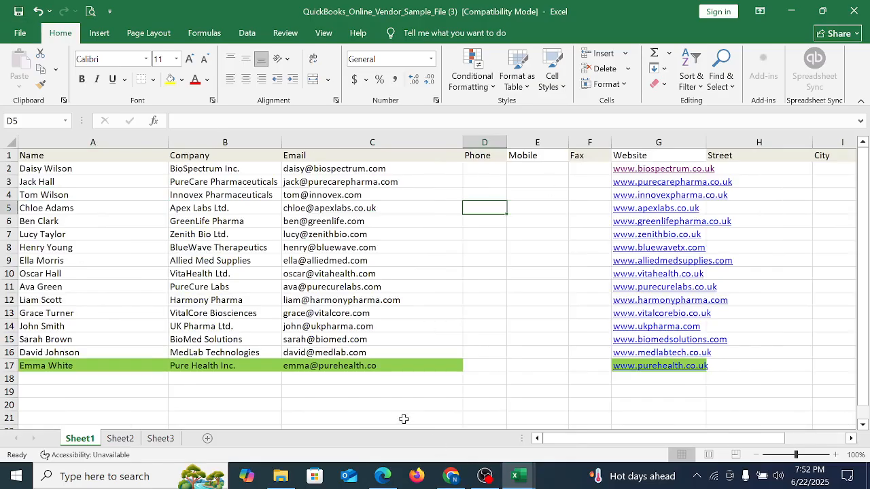
Step: Switch to the QuickBooks Online vendor import page and choose QuickBooks_Online_Vendor_Sample_File (3) from Downloads as the file to upload
{"action": "left_click", "coordinate": [449, 477]}
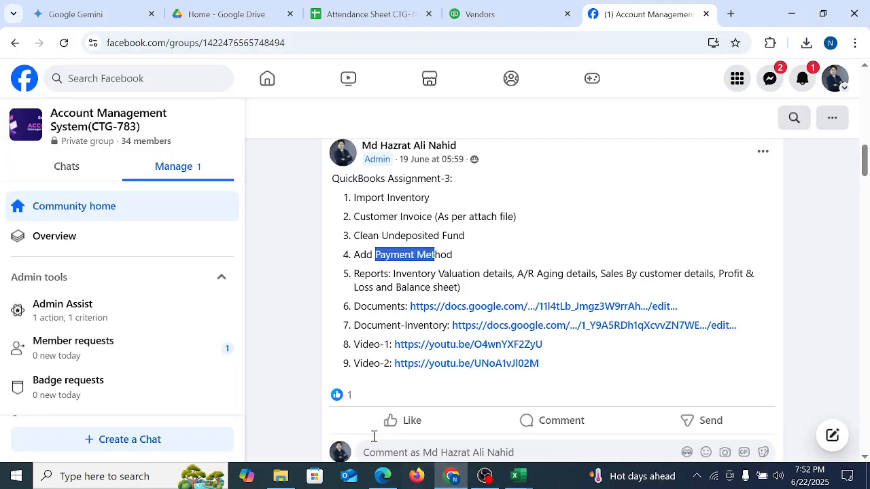
{"action": "left_click", "coordinate": [453, 476]}
{"action": "left_click", "coordinate": [452, 472]}
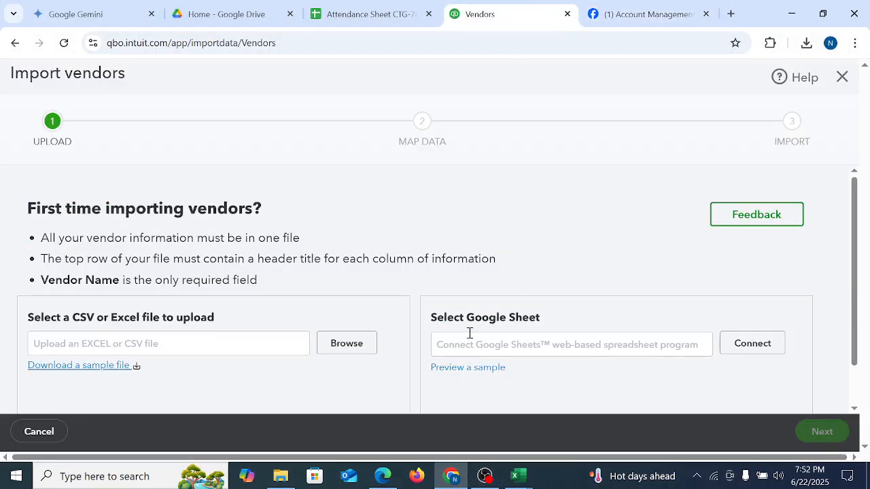
{"action": "left_click", "coordinate": [346, 343]}
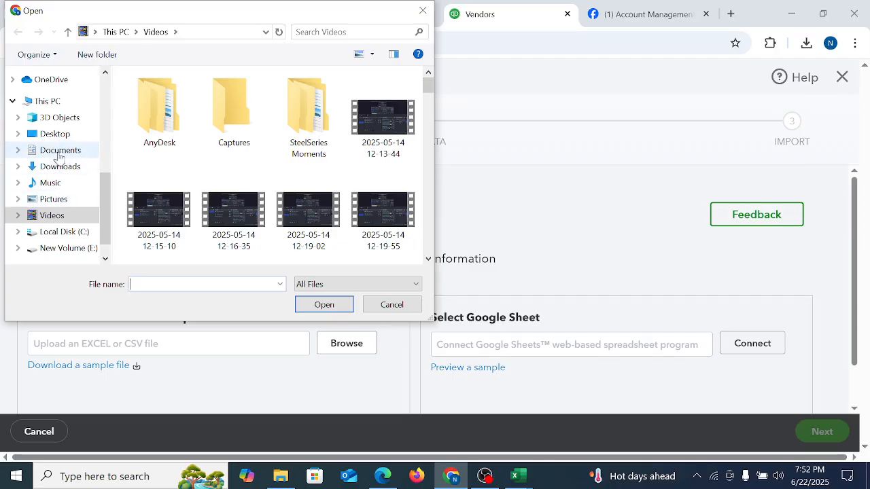
{"action": "left_click", "coordinate": [61, 167]}
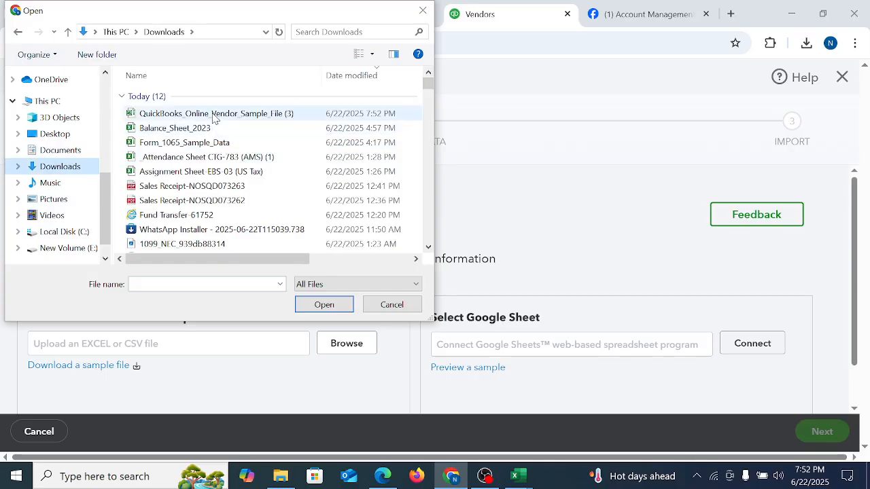
{"action": "left_click", "coordinate": [213, 113]}
{"action": "left_click", "coordinate": [324, 305]}
{"action": "scroll", "coordinate": [526, 323], "scroll_direction": "down", "scroll_amount": 1}
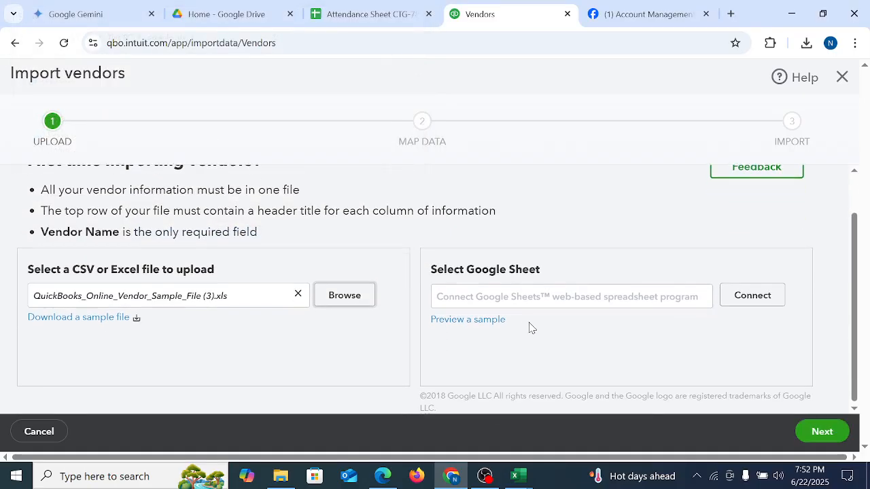
Step: Continue to data mapping and accept the suggested column matches, leaving the address fields at No Match
{"action": "left_click", "coordinate": [822, 430]}
{"action": "scroll", "coordinate": [454, 271], "scroll_direction": "down", "scroll_amount": 5}
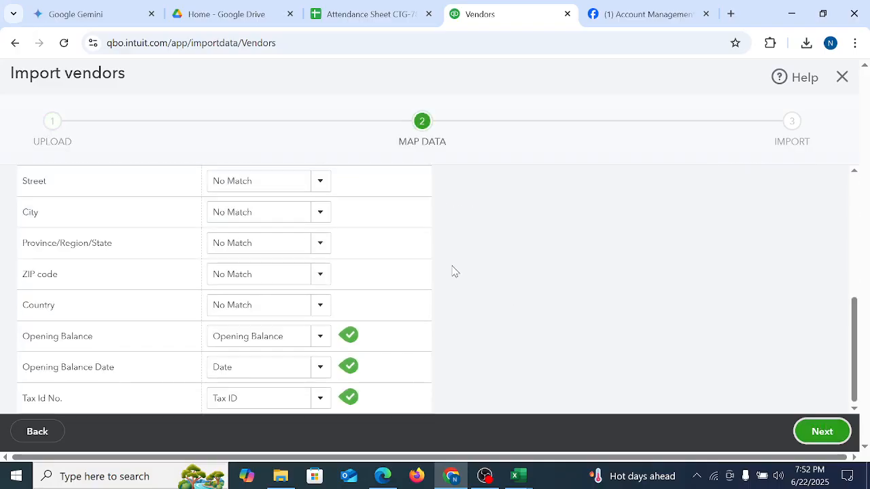
{"action": "left_click", "coordinate": [812, 432]}
Step: Review the vendor rows, import them all, and look through the vendor list with its open balances
{"action": "scroll", "coordinate": [621, 324], "scroll_direction": "down", "scroll_amount": 5}
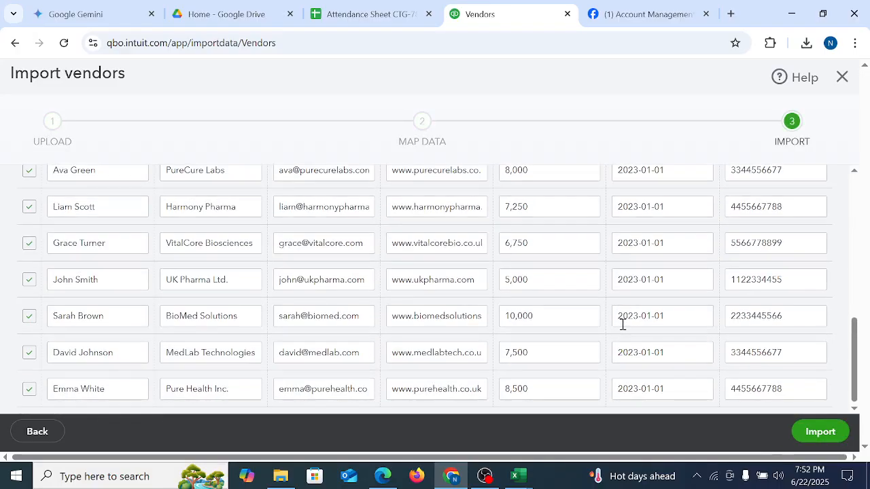
{"action": "scroll", "coordinate": [615, 329], "scroll_direction": "up", "scroll_amount": 5}
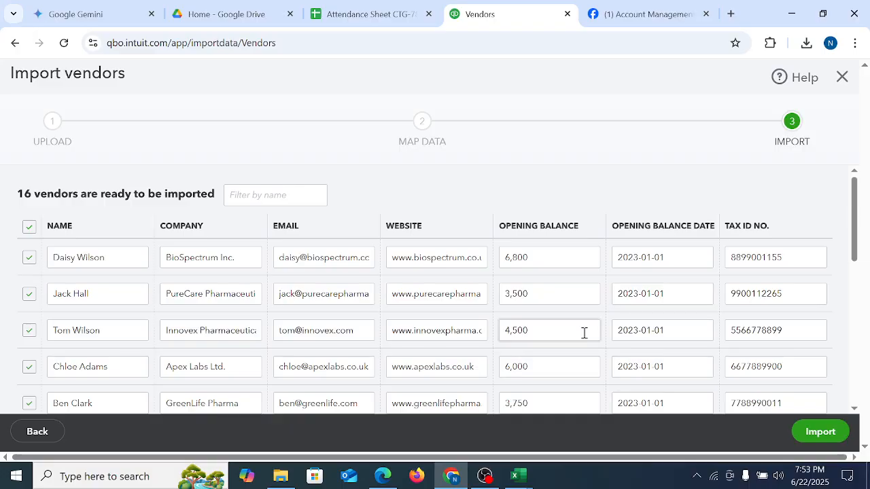
{"action": "scroll", "coordinate": [582, 332], "scroll_direction": "down", "scroll_amount": 6}
{"action": "left_click", "coordinate": [819, 431]}
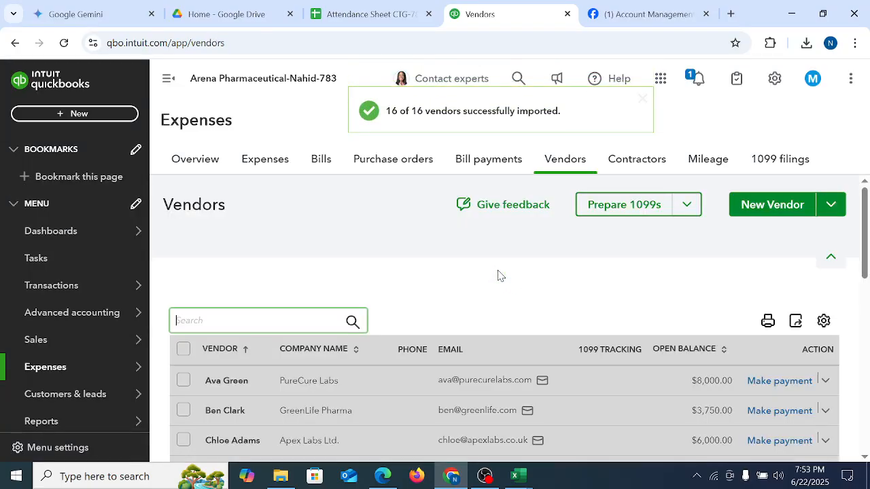
{"action": "scroll", "coordinate": [498, 274], "scroll_direction": "down", "scroll_amount": 10}
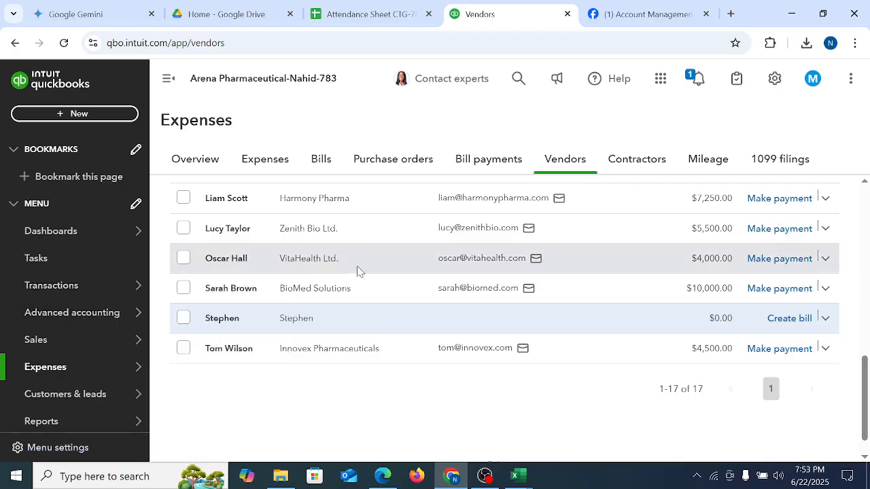
{"action": "scroll", "coordinate": [357, 268], "scroll_direction": "up", "scroll_amount": 10}
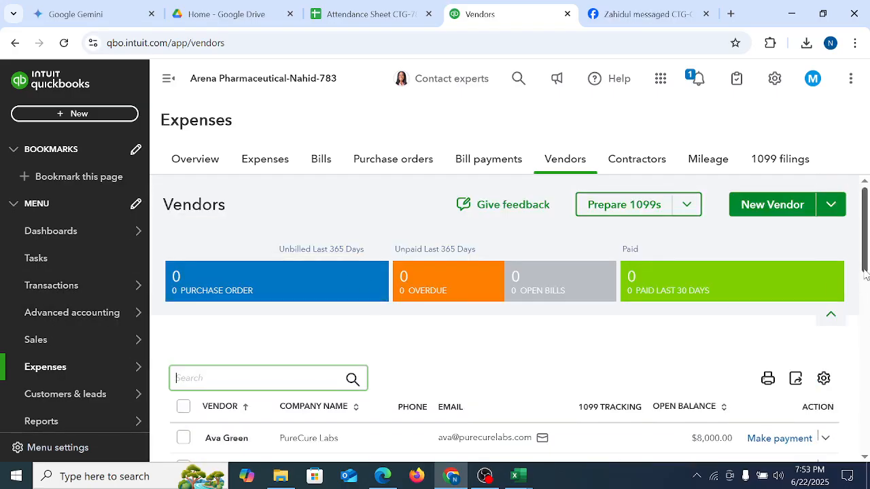
{"action": "left_click_drag", "start_coordinate": [865, 278], "coordinate": [864, 352]}
{"action": "scroll", "coordinate": [710, 306], "scroll_direction": "down", "scroll_amount": 5}
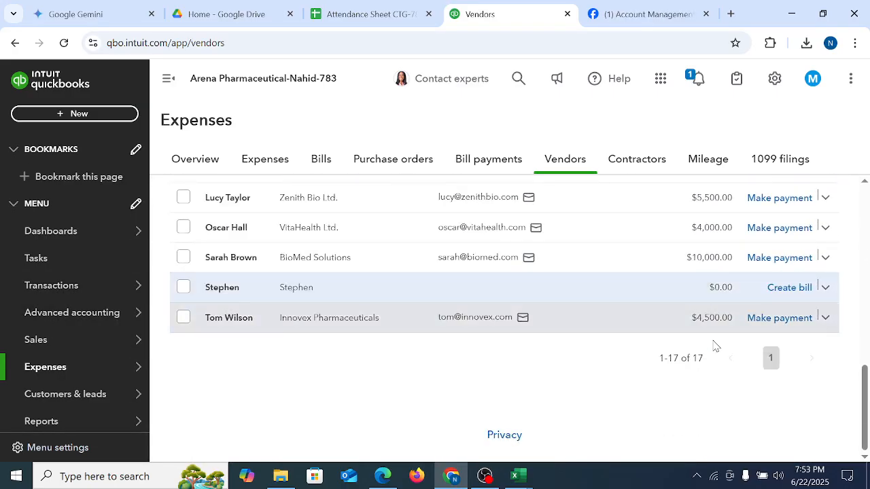
Step: Duplicate the Vendors browser tab and open the Balance Sheet from the standard reports in the new tab
{"action": "right_click", "coordinate": [515, 19]}
{"action": "key", "text": "Escape"}
{"action": "left_click", "coordinate": [564, 141]}
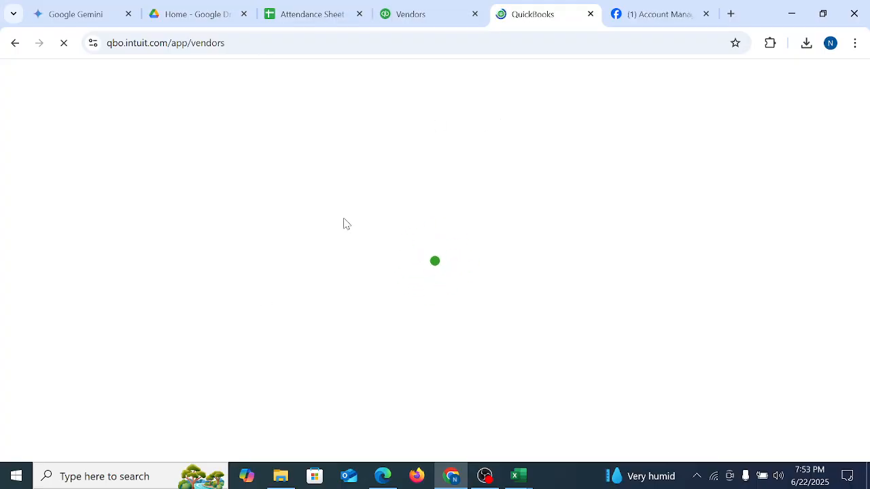
{"action": "mouse_move", "coordinate": [83, 236]}
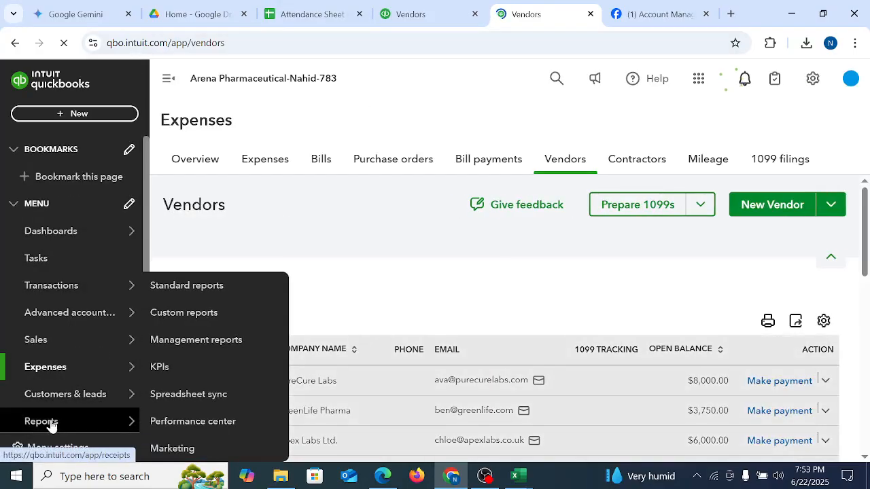
{"action": "left_click", "coordinate": [51, 423]}
{"action": "scroll", "coordinate": [520, 332], "scroll_direction": "down", "scroll_amount": 6}
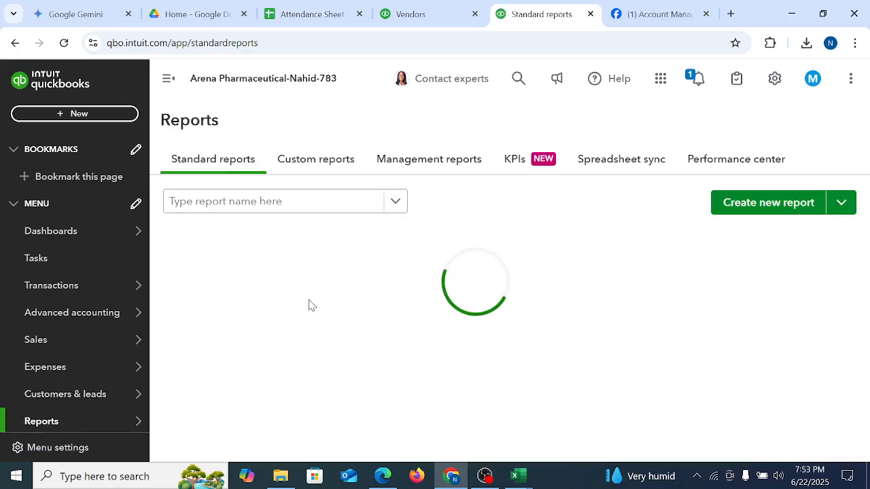
{"action": "left_click", "coordinate": [216, 303]}
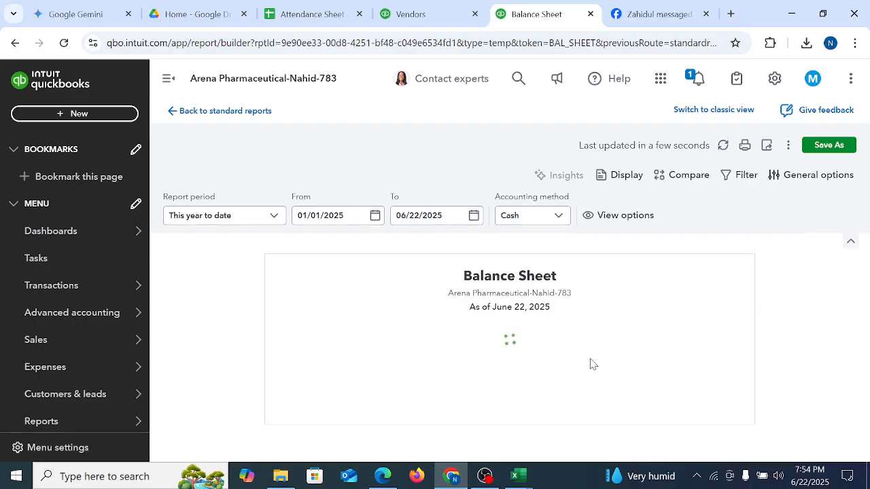
Step: Examine the Accounts Payable, liabilities and equity lines of the Balance Sheet for the vendor opening balances
{"action": "scroll", "coordinate": [660, 360], "scroll_direction": "down", "scroll_amount": 10}
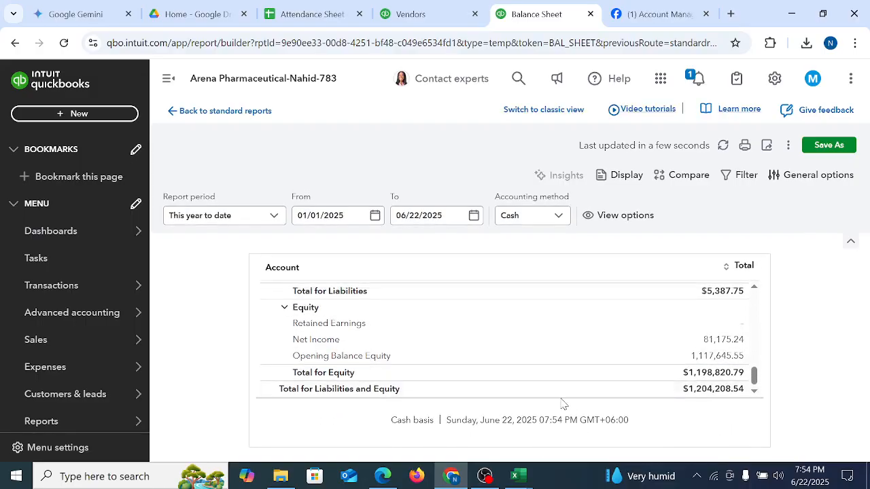
{"action": "scroll", "coordinate": [754, 375], "scroll_direction": "up", "scroll_amount": 2}
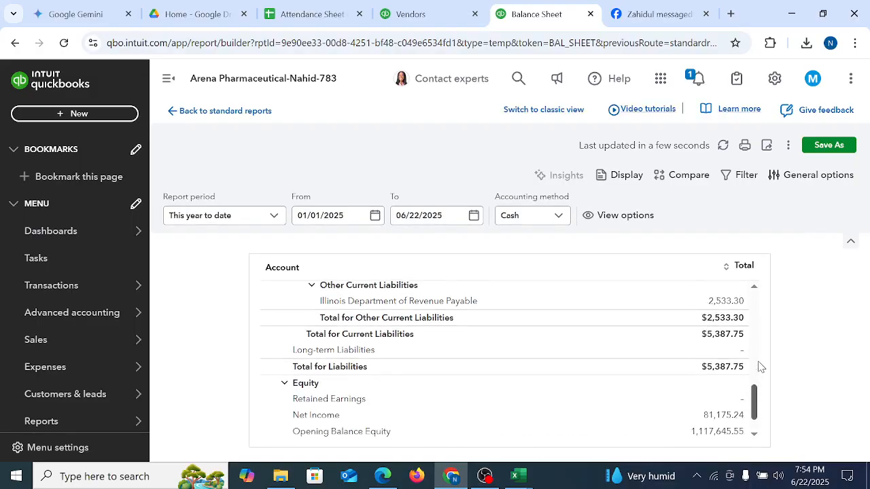
{"action": "scroll", "coordinate": [760, 367], "scroll_direction": "up", "scroll_amount": 2}
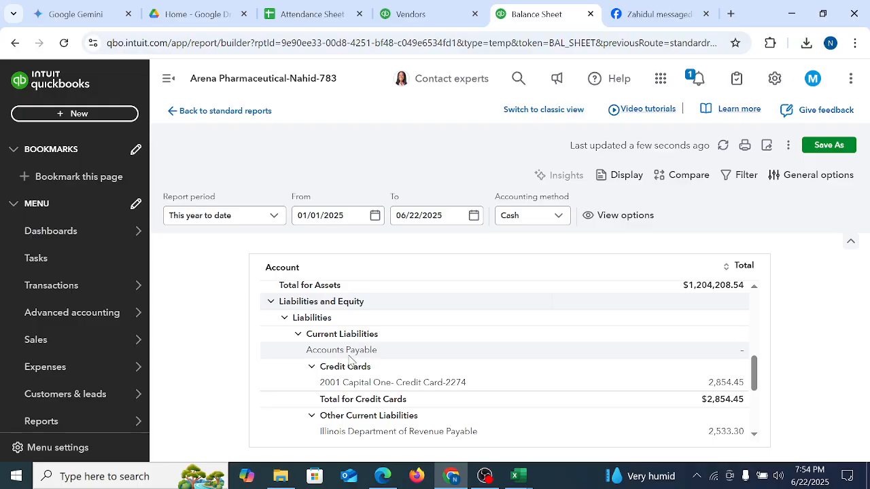
{"action": "scroll", "coordinate": [404, 316], "scroll_direction": "up", "scroll_amount": 8}
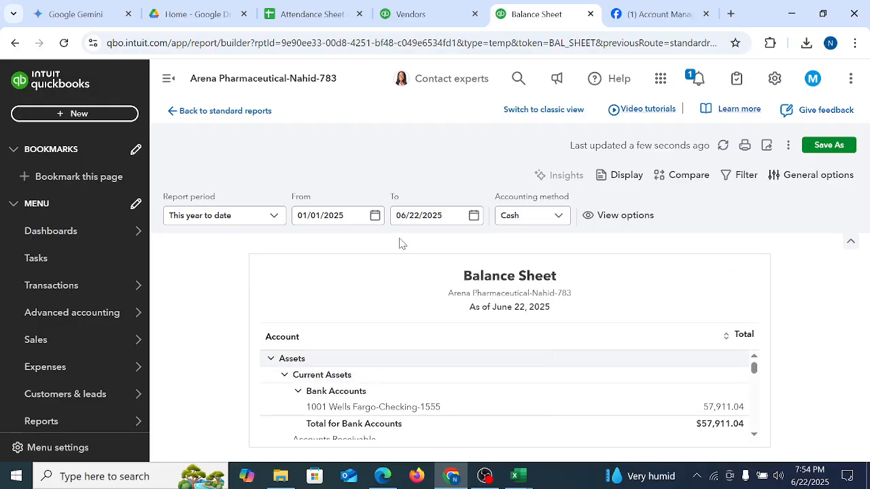
Step: Try the Accrual accounting method on the Balance Sheet, dismiss the insights and reload the report page
{"action": "left_click", "coordinate": [562, 216]}
{"action": "left_click", "coordinate": [543, 243]}
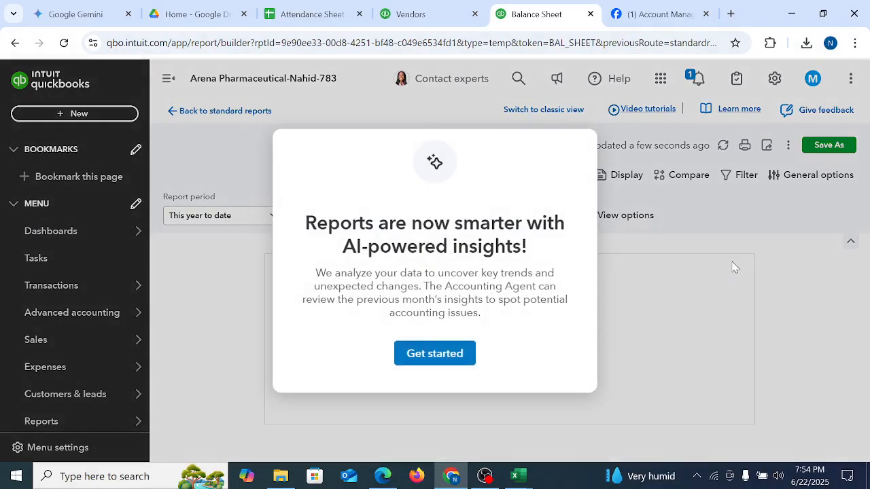
{"action": "left_click", "coordinate": [436, 353]}
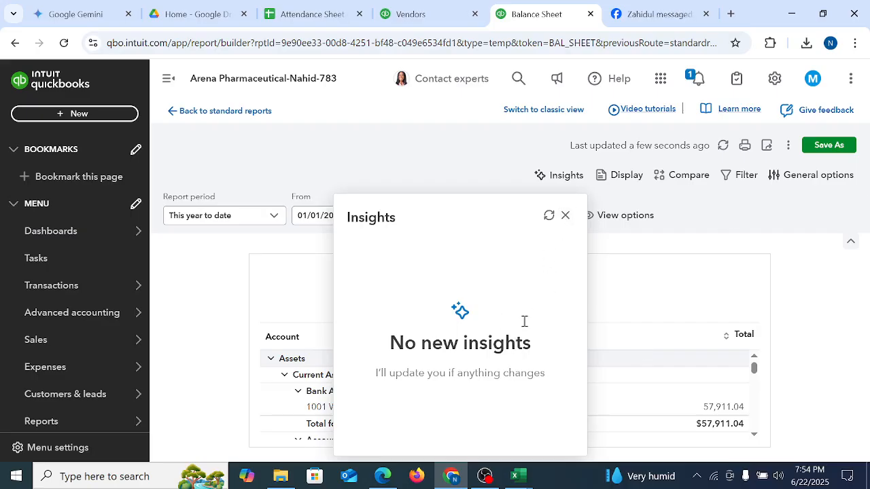
{"action": "left_click", "coordinate": [565, 216]}
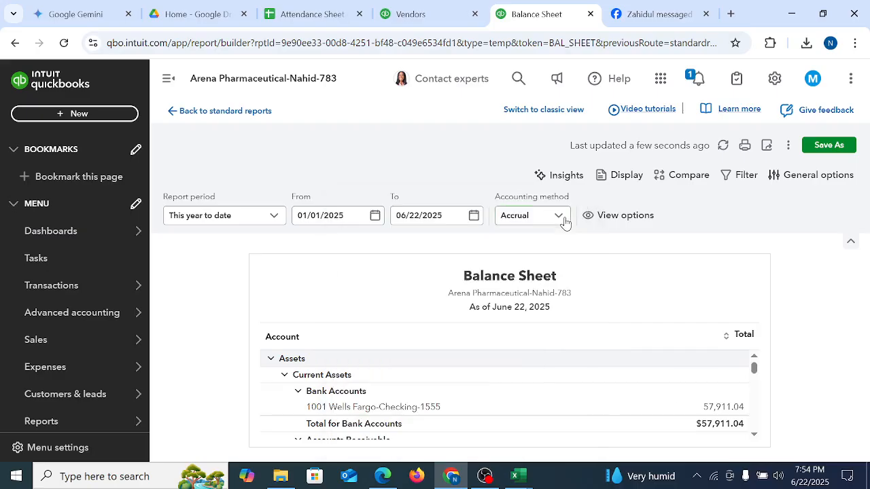
{"action": "left_click", "coordinate": [64, 43]}
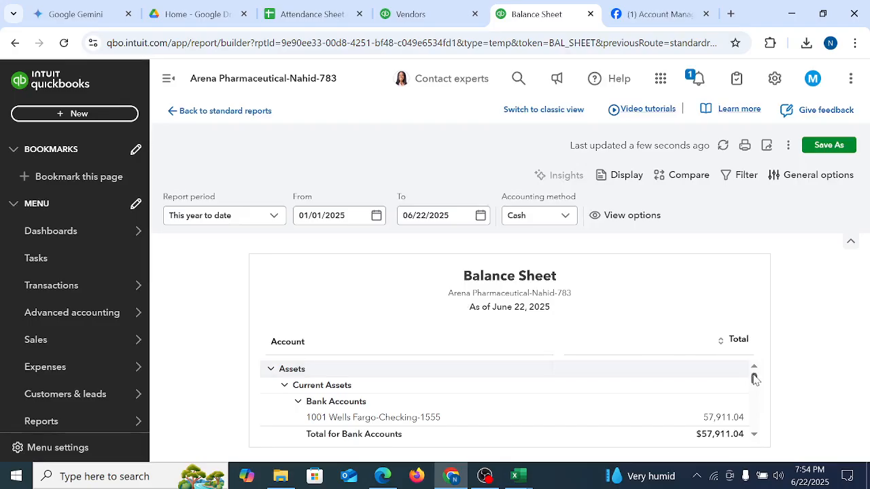
Step: Set the Balance Sheet's report period to All Dates and check its liabilities and equity section
{"action": "mouse_move", "coordinate": [754, 379]}
{"action": "left_mouse_down"}
{"action": "mouse_move", "coordinate": [766, 401]}
{"action": "mouse_move", "coordinate": [760, 369]}
{"action": "left_mouse_up"}
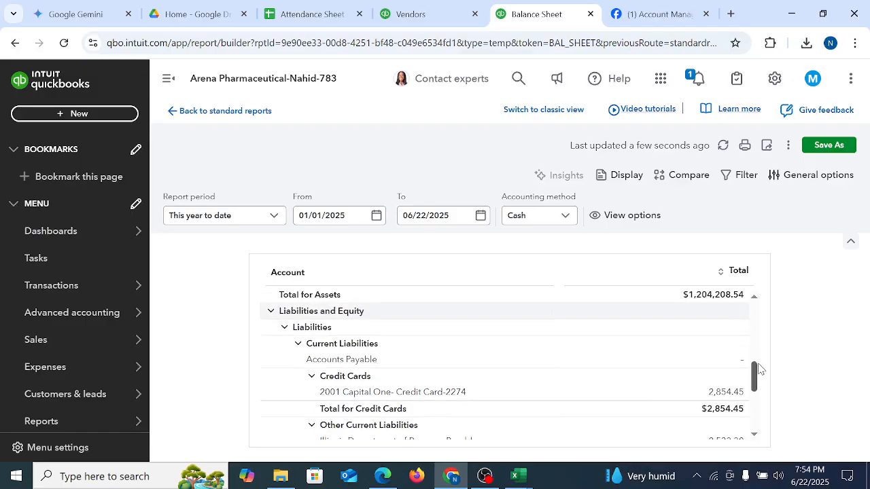
{"action": "left_click", "coordinate": [274, 218]}
{"action": "scroll", "coordinate": [243, 290], "scroll_direction": "up", "scroll_amount": 5}
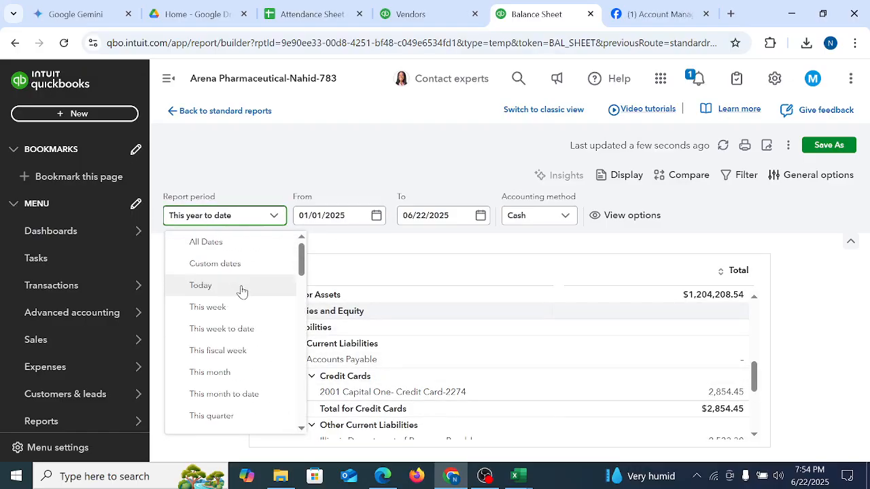
{"action": "left_click", "coordinate": [216, 242]}
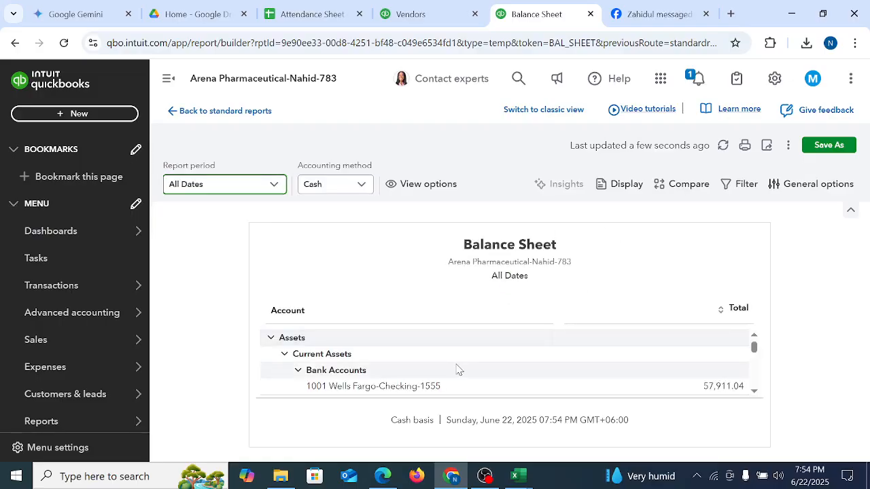
{"action": "scroll", "coordinate": [485, 390], "scroll_direction": "down", "scroll_amount": 10}
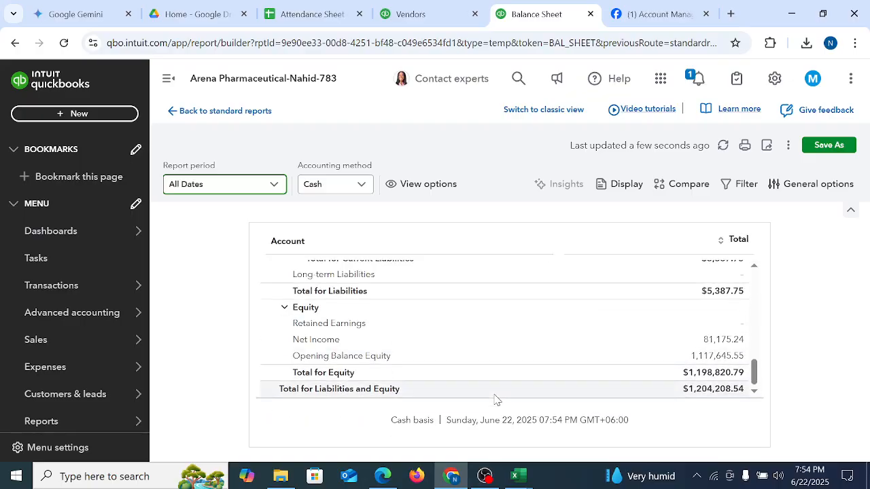
Step: Check the Accounts Payable and current liabilities lines of the All Dates Balance Sheet
{"action": "scroll", "coordinate": [756, 354], "scroll_direction": "up", "scroll_amount": 3}
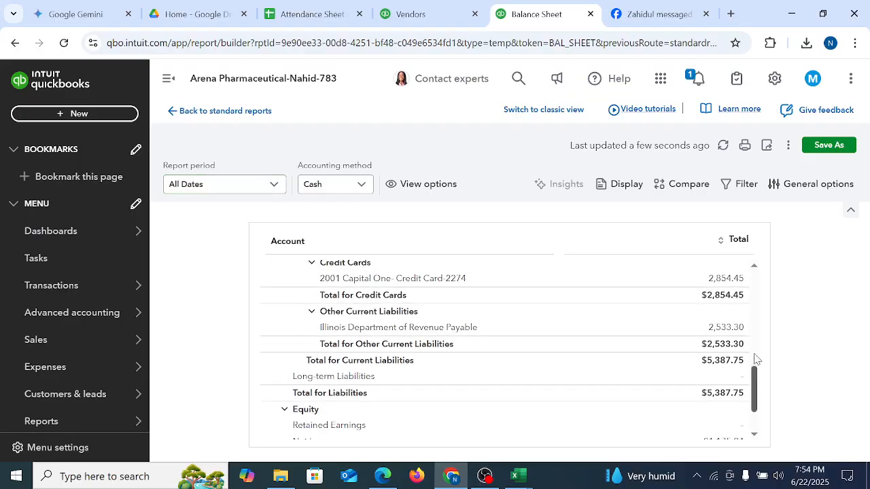
{"action": "scroll", "coordinate": [756, 354], "scroll_direction": "up", "scroll_amount": 3}
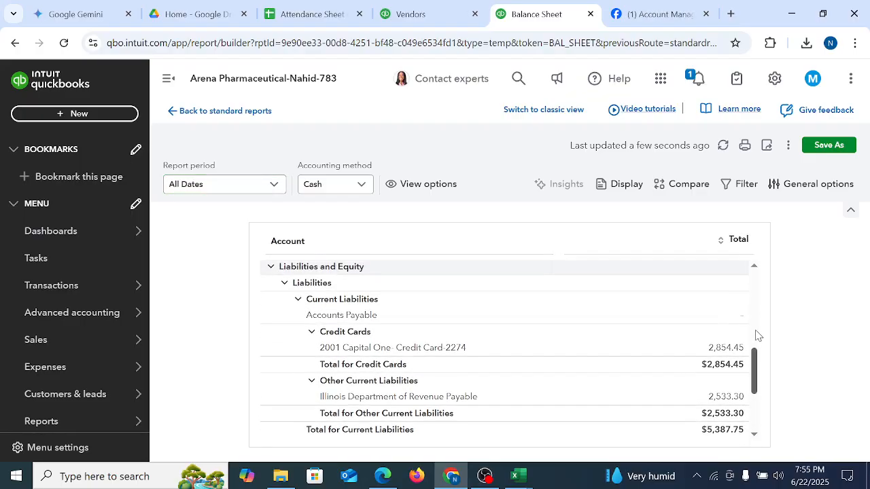
{"action": "scroll", "coordinate": [758, 335], "scroll_direction": "up", "scroll_amount": 1}
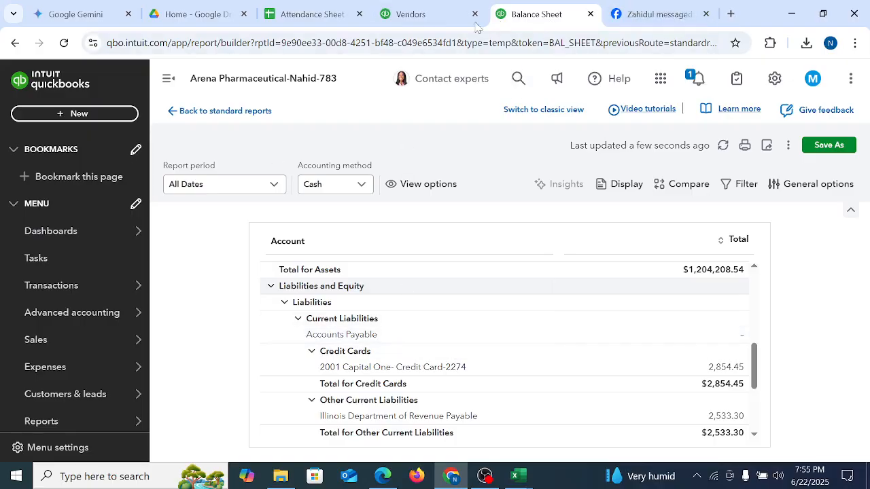
Step: Open the vendor list under Expenses and look through the vendors' open balances
{"action": "mouse_move", "coordinate": [46, 292]}
{"action": "left_click", "coordinate": [48, 367]}
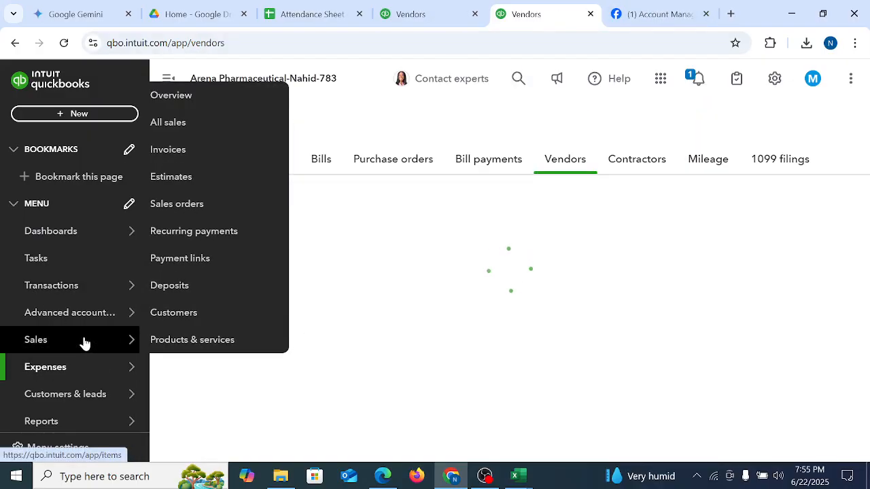
{"action": "scroll", "coordinate": [75, 380], "scroll_direction": "down", "scroll_amount": 5}
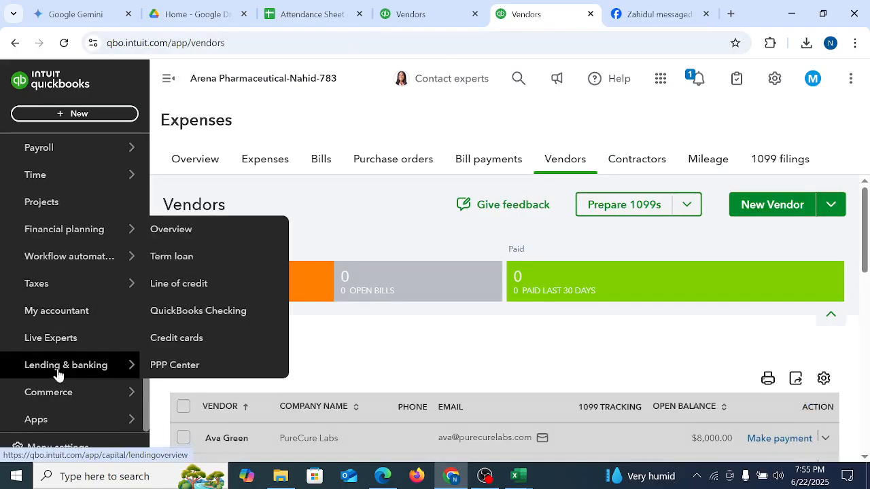
{"action": "scroll", "coordinate": [79, 340], "scroll_direction": "up", "scroll_amount": 5}
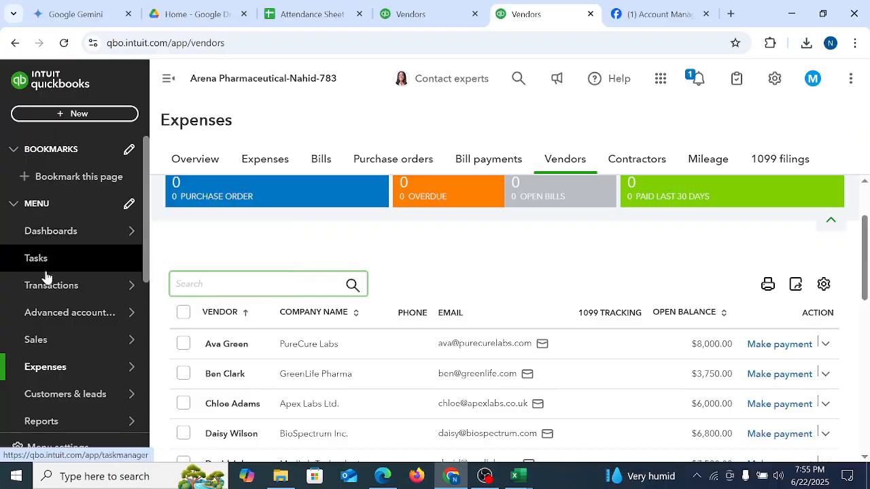
{"action": "mouse_move", "coordinate": [49, 347]}
{"action": "left_click", "coordinate": [45, 367]}
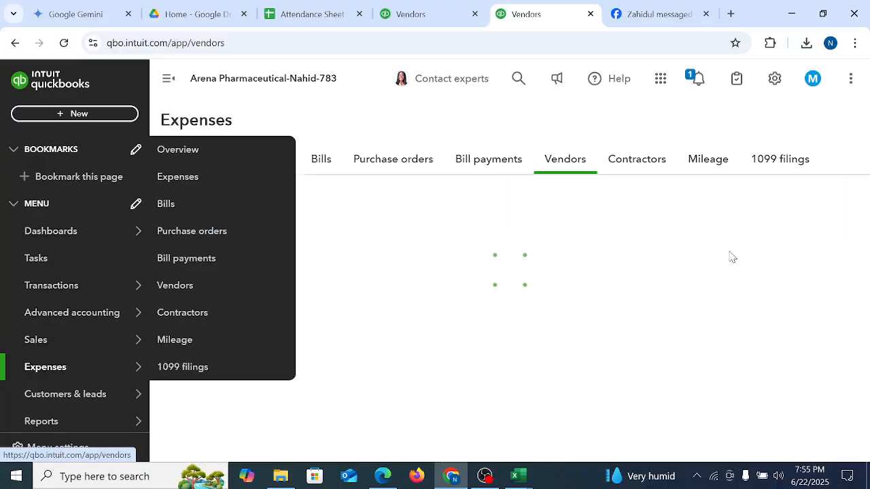
{"action": "scroll", "coordinate": [217, 210], "scroll_direction": "down", "scroll_amount": 10}
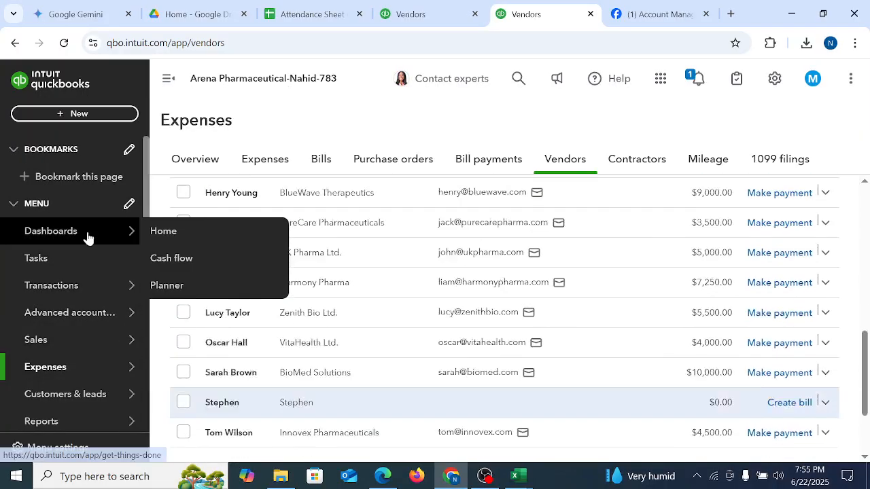
Step: Open the chart of accounts, filter it by "acco" and check the Accounts Payable (A/P) balance
{"action": "left_click", "coordinate": [60, 290]}
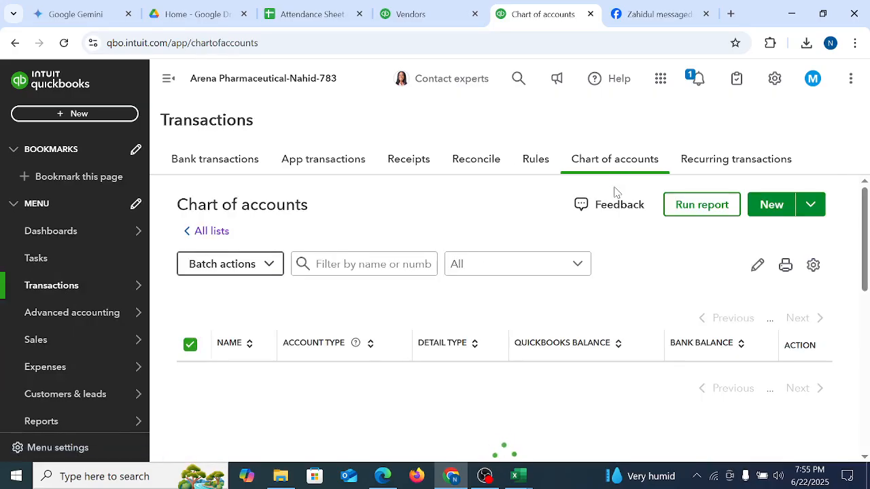
{"action": "left_click", "coordinate": [342, 270]}
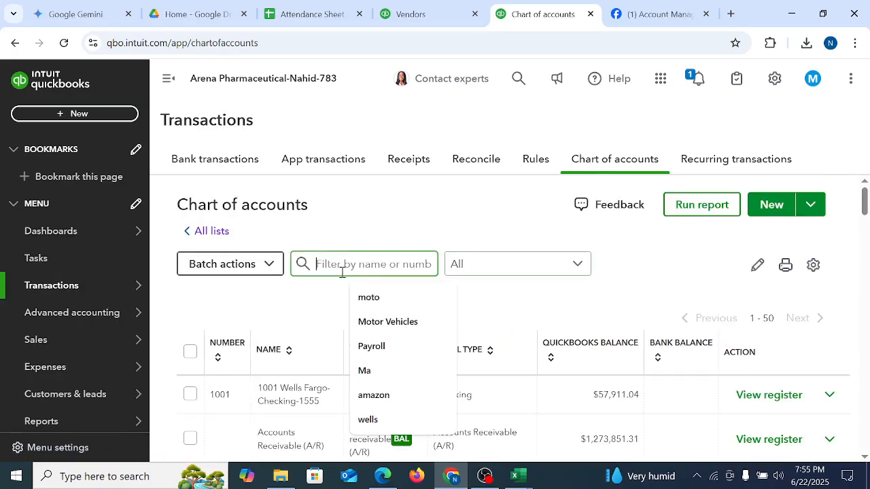
{"action": "type", "text": "acco"}
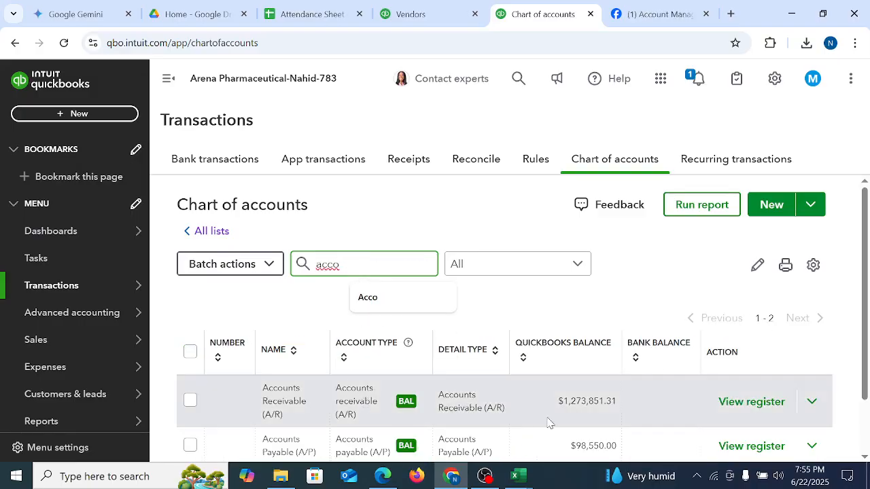
{"action": "left_click_drag", "start_coordinate": [858, 272], "coordinate": [868, 332]}
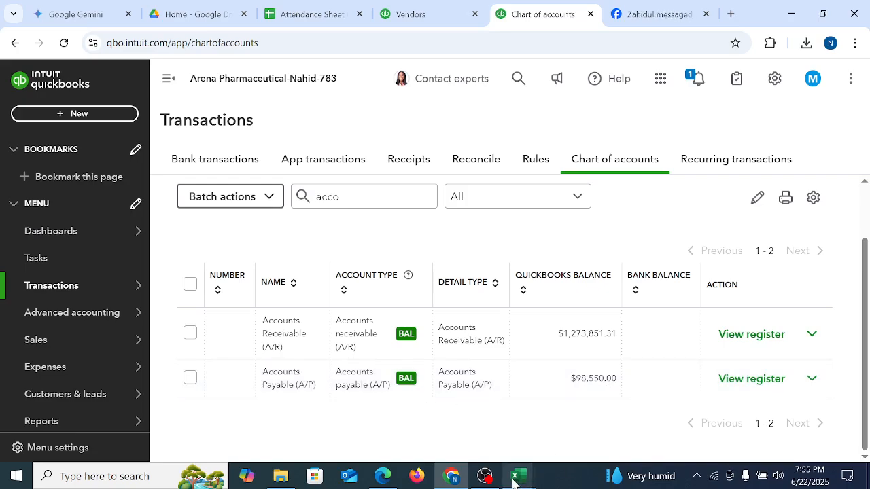
Step: Switch to the vendor sample file in Excel and select Opening Balance cells M2:M17 to check their sum
{"action": "mouse_move", "coordinate": [520, 474]}
{"action": "left_click", "coordinate": [493, 423]}
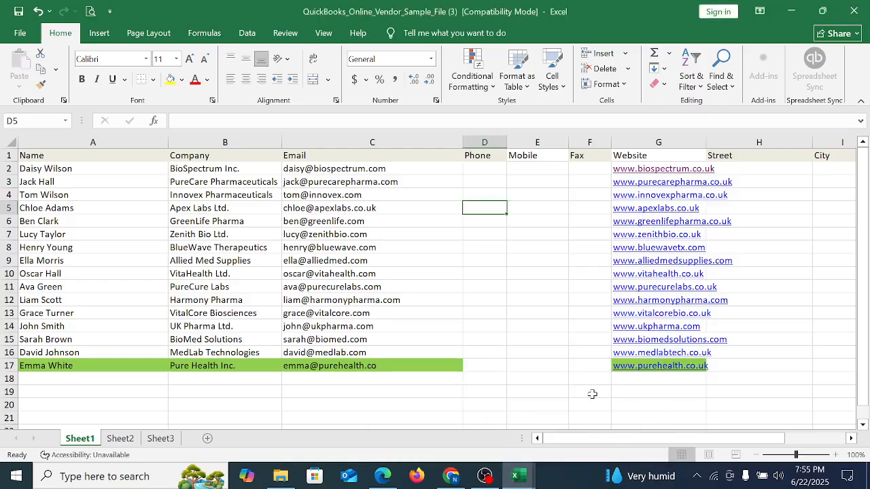
{"action": "left_click", "coordinate": [542, 401]}
{"action": "scroll", "coordinate": [619, 438], "scroll_direction": "right", "scroll_amount": 3}
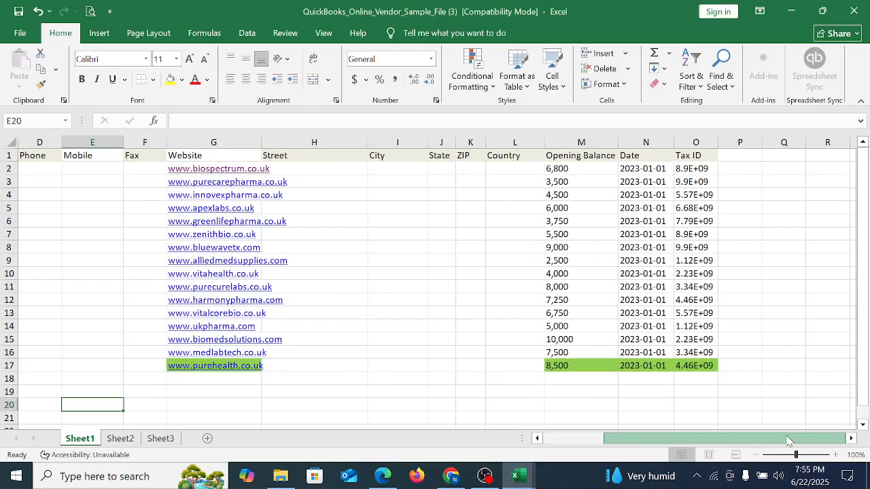
{"action": "left_click_drag", "start_coordinate": [567, 168], "coordinate": [594, 365]}
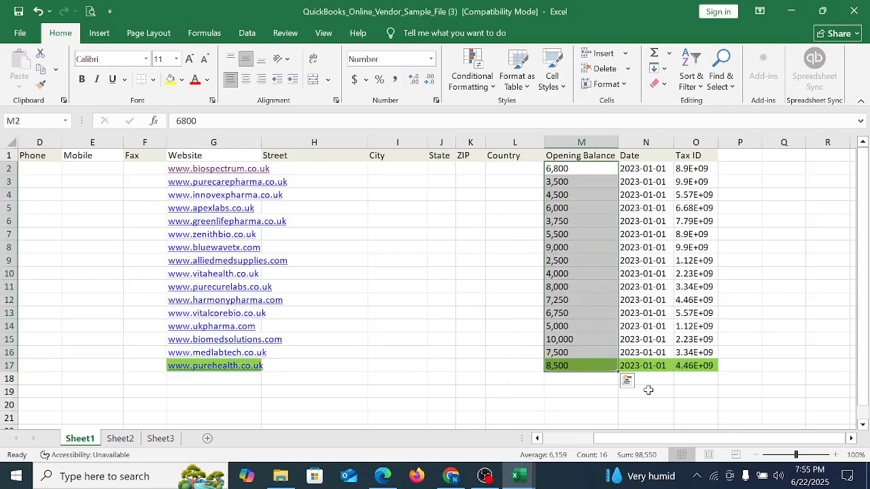
Step: Return to the Vendors page in Chrome and review the imported vendors' open balances through the end of the list
{"action": "left_click", "coordinate": [450, 475]}
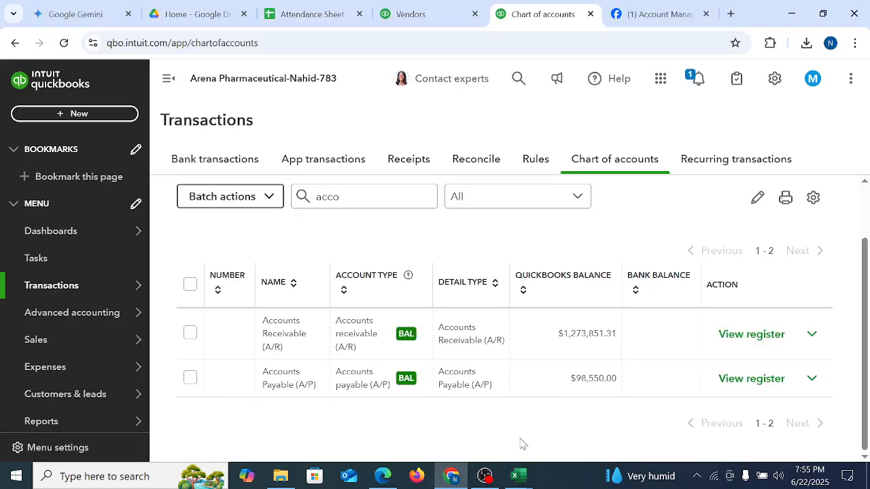
{"action": "left_click", "coordinate": [426, 15]}
{"action": "scroll", "coordinate": [714, 385], "scroll_direction": "up", "scroll_amount": 10}
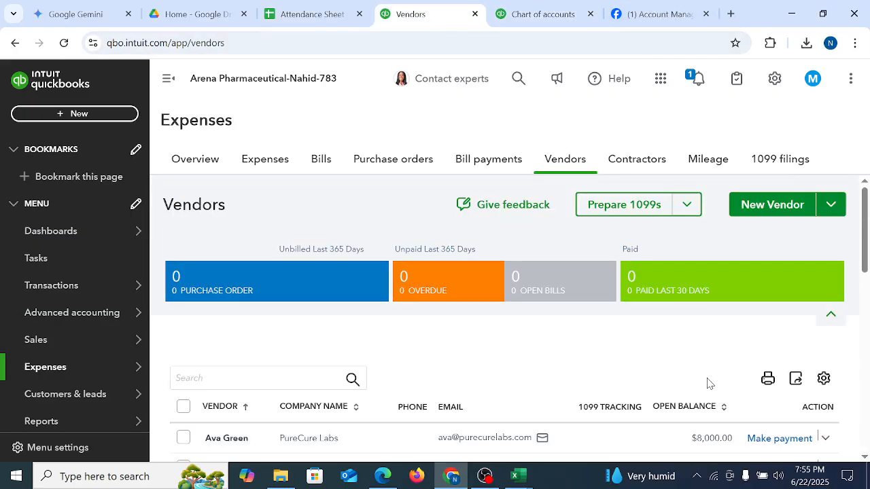
{"action": "scroll", "coordinate": [707, 379], "scroll_direction": "down", "scroll_amount": 10}
{"action": "scroll", "coordinate": [709, 383], "scroll_direction": "up", "scroll_amount": 10}
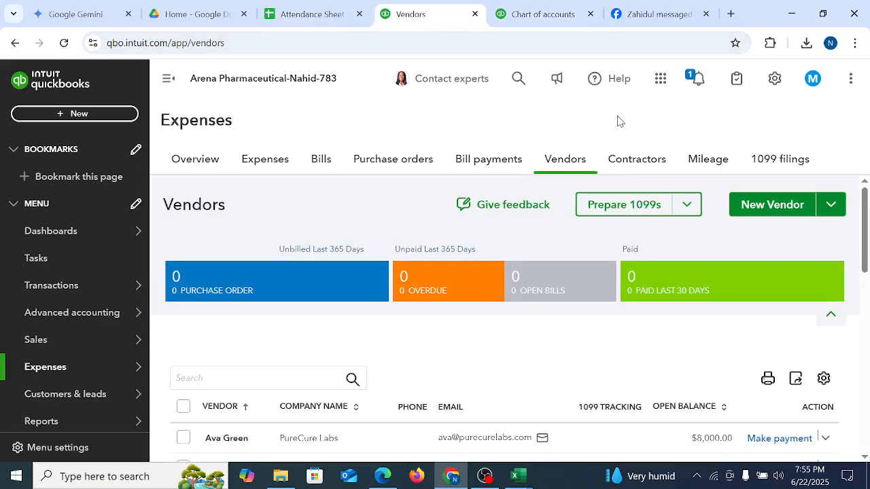
{"action": "scroll", "coordinate": [591, 340], "scroll_direction": "down", "scroll_amount": 10}
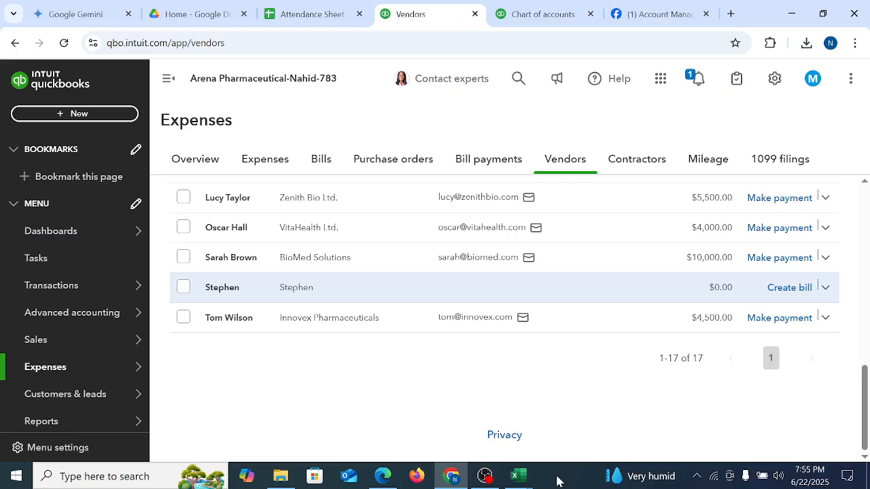
Step: Switch back to the Excel vendor file and check the opening balance dates in the Date column
{"action": "mouse_move", "coordinate": [519, 477]}
{"action": "left_click", "coordinate": [499, 428]}
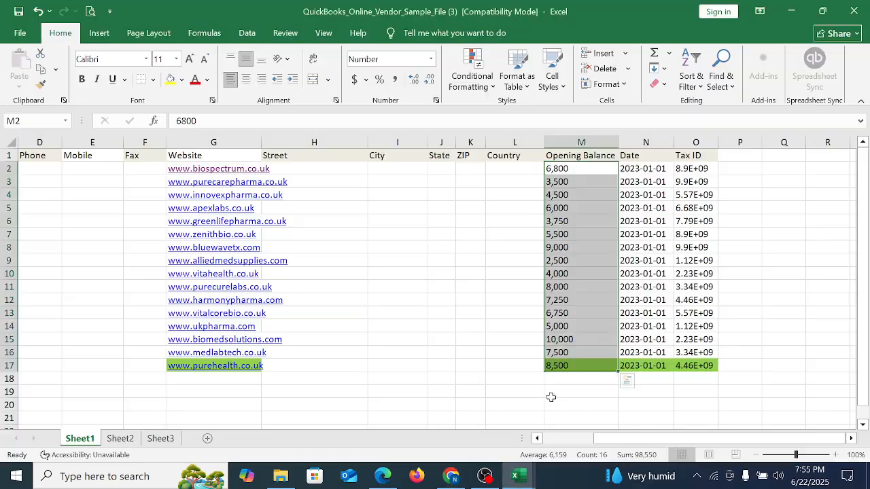
{"action": "left_click", "coordinate": [644, 171]}
{"action": "left_click", "coordinate": [644, 247]}
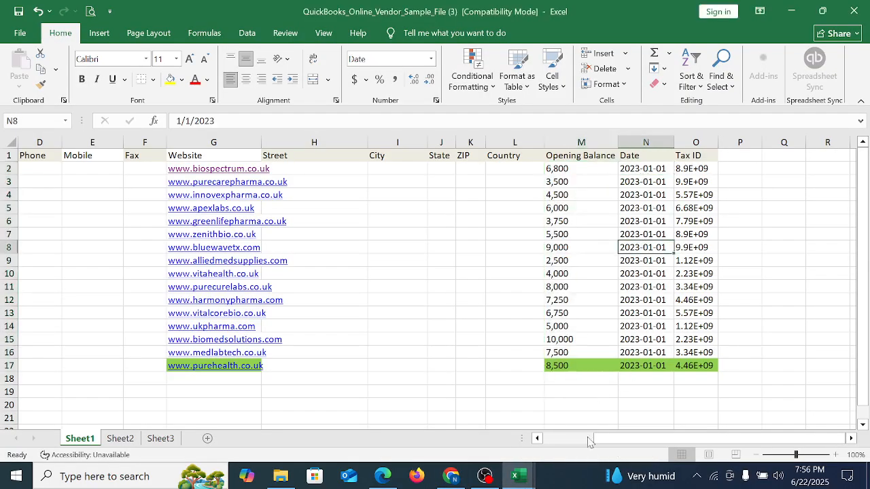
Step: Return to Chrome and compare the vendors' open balances with the Accounts Payable entry in the chart of accounts
{"action": "left_click", "coordinate": [451, 476]}
{"action": "left_click", "coordinate": [452, 477]}
{"action": "left_click", "coordinate": [451, 476]}
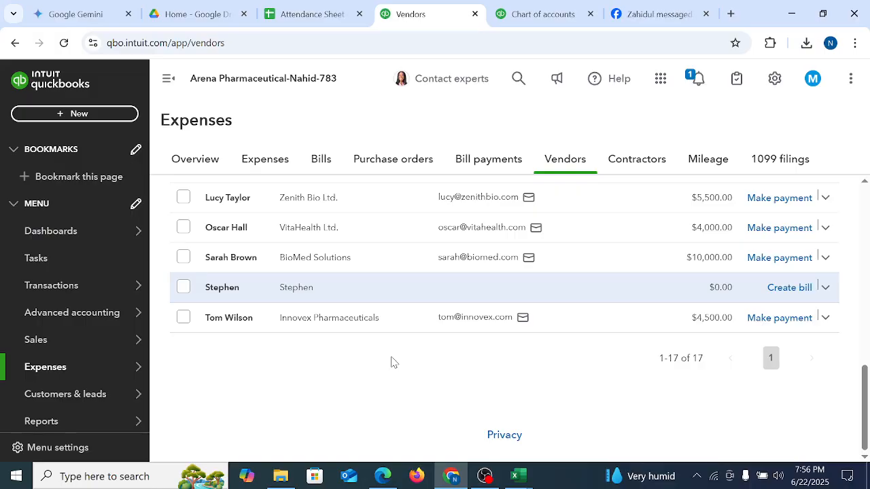
{"action": "scroll", "coordinate": [476, 364], "scroll_direction": "up", "scroll_amount": 9}
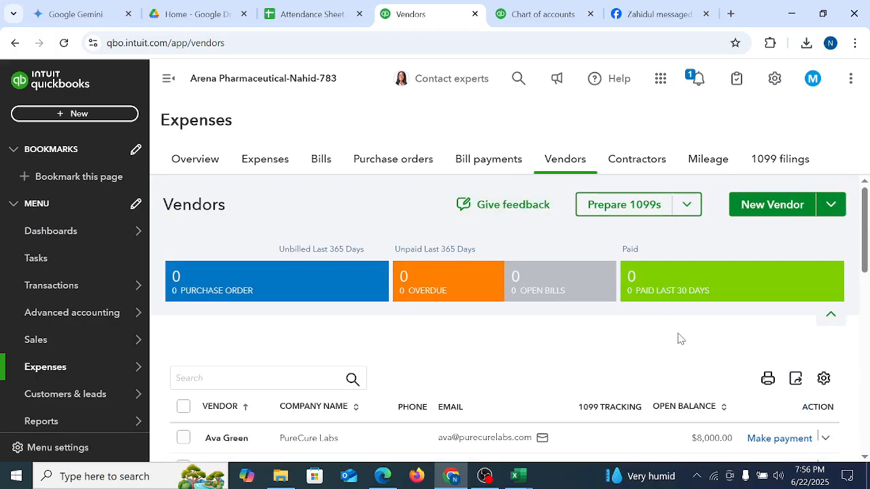
{"action": "left_click", "coordinate": [513, 6]}
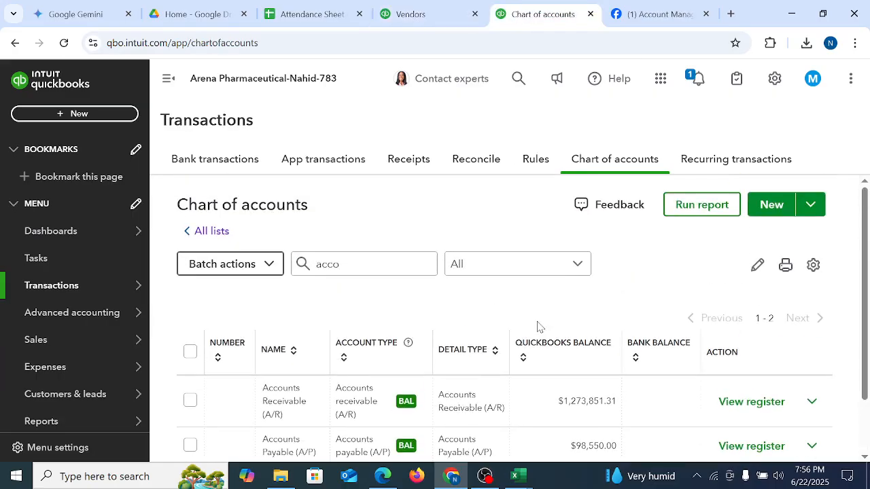
{"action": "left_click", "coordinate": [423, 15]}
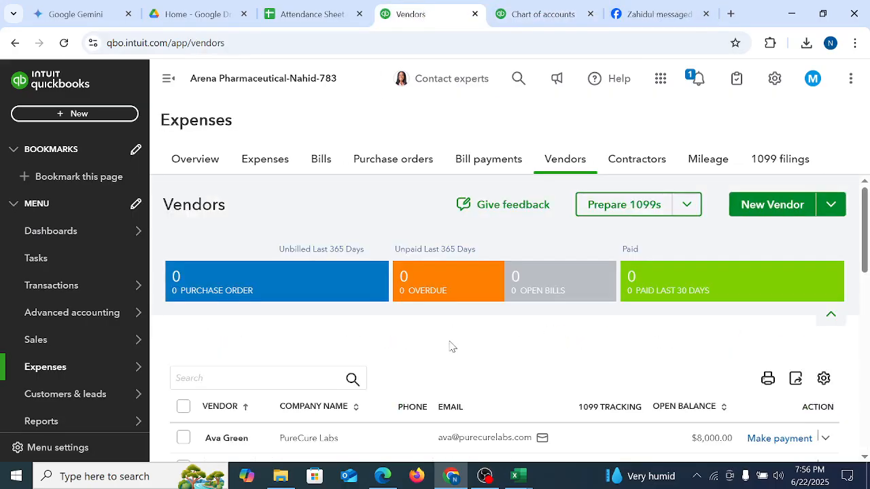
{"action": "scroll", "coordinate": [523, 319], "scroll_direction": "down", "scroll_amount": 9}
Step: Open the Balance Sheet from the favorite standard reports, replacing the vendor list
{"action": "mouse_move", "coordinate": [93, 410]}
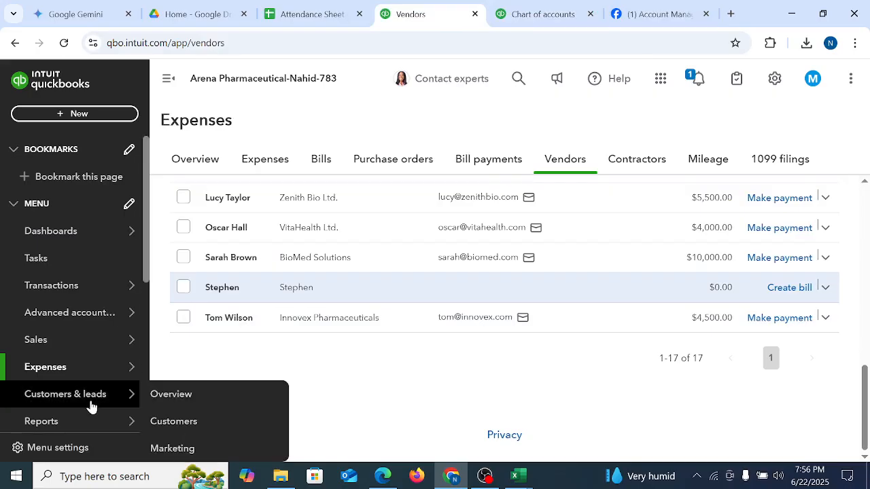
{"action": "scroll", "coordinate": [47, 360], "scroll_direction": "down", "scroll_amount": 5}
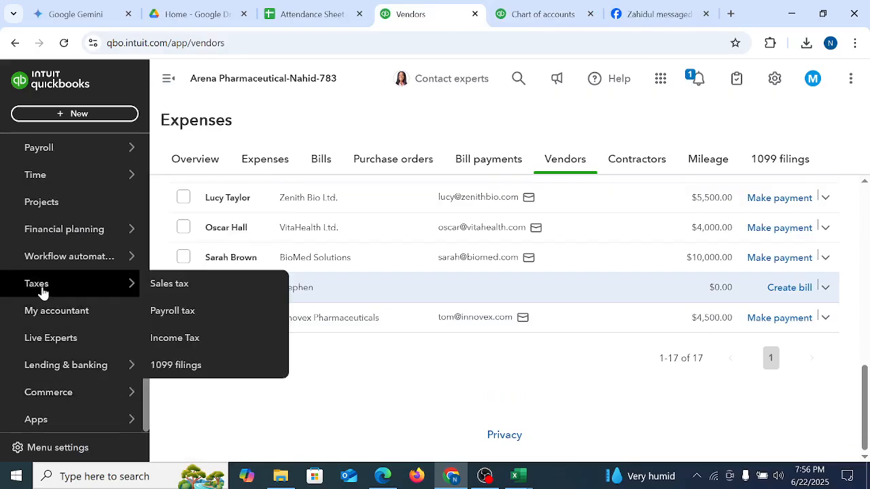
{"action": "mouse_move", "coordinate": [41, 392]}
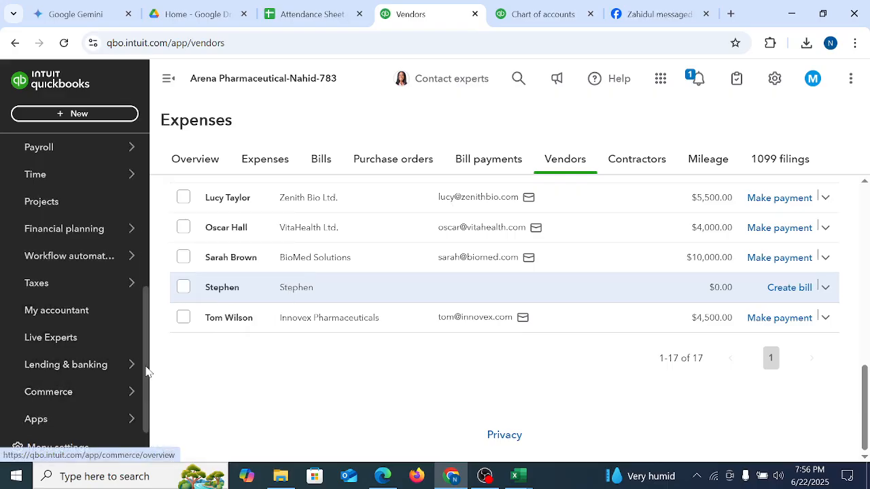
{"action": "left_click_drag", "start_coordinate": [145, 369], "coordinate": [151, 330]}
{"action": "scroll", "coordinate": [78, 305], "scroll_direction": "up", "scroll_amount": 1}
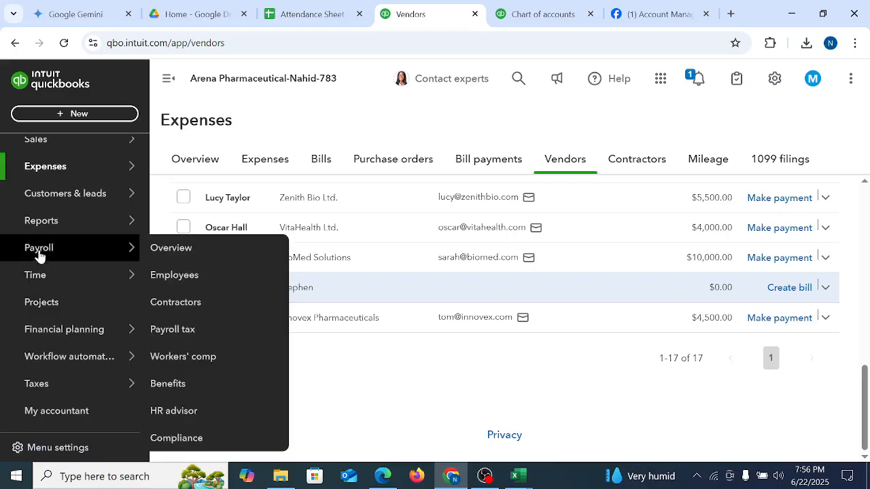
{"action": "left_click", "coordinate": [39, 224]}
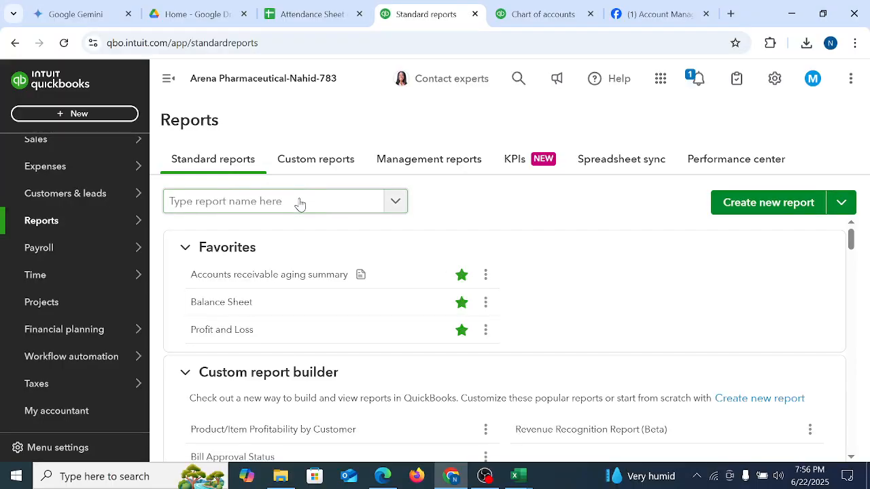
{"action": "left_click", "coordinate": [214, 303]}
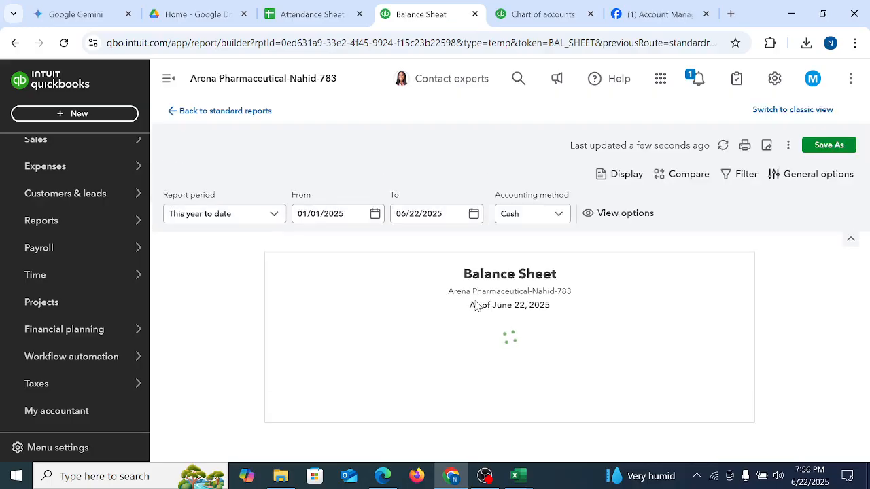
Step: Set the Balance Sheet's start date to 01/01/2023 and check its liabilities section
{"action": "left_click", "coordinate": [354, 215]}
{"action": "left_click", "coordinate": [359, 215]}
{"action": "key", "text": "BackSpace"}
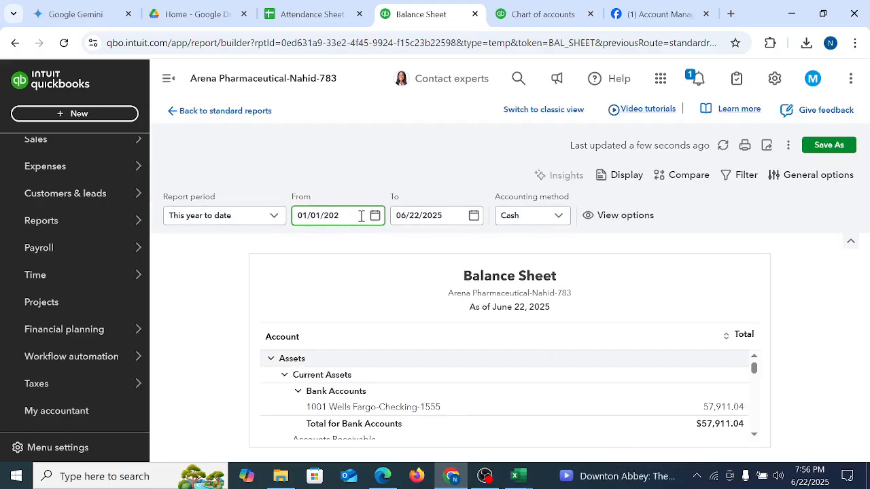
{"action": "type", "text": "1"}
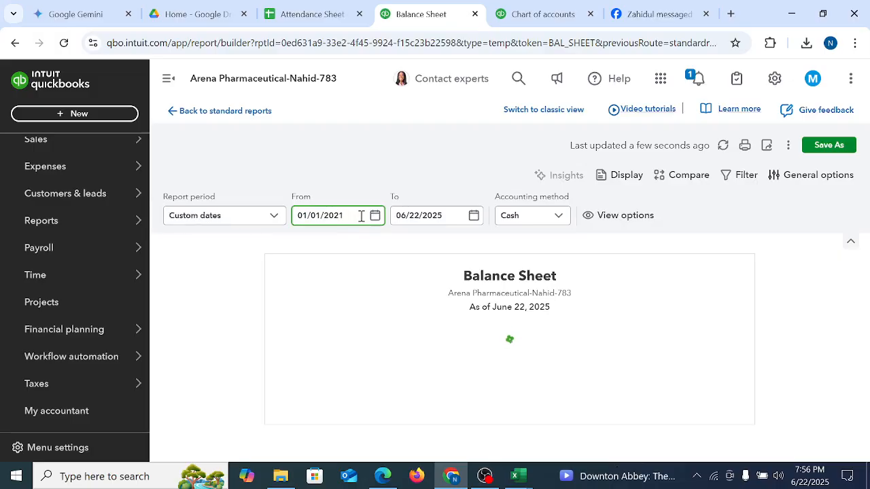
{"action": "key", "text": "BackSpace"}
{"action": "type", "text": "3"}
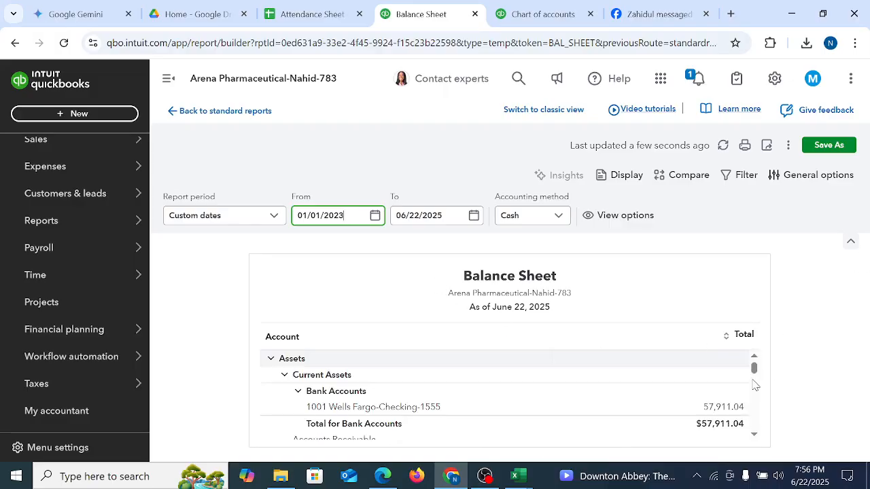
{"action": "scroll", "coordinate": [761, 368], "scroll_direction": "down", "scroll_amount": 5}
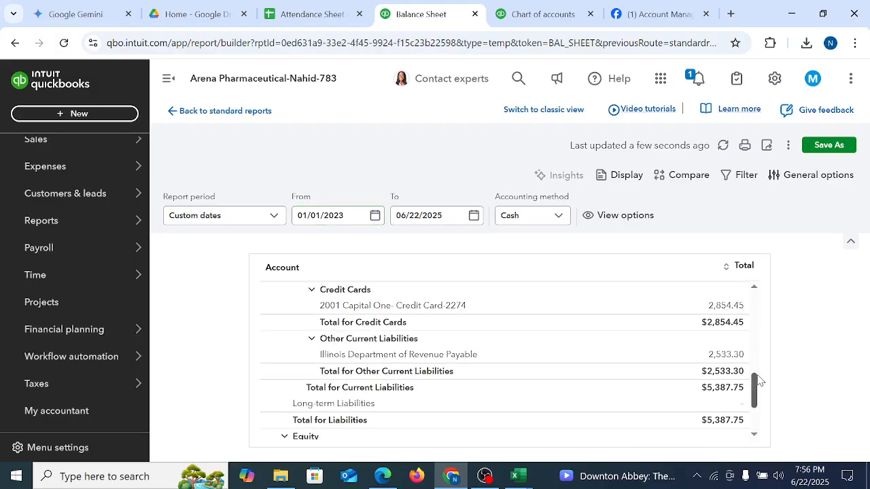
Step: Collapse the Credit Cards group in the Balance Sheet's current liabilities and set the report's accounting method to Accrual
{"action": "left_click_drag", "start_coordinate": [756, 381], "coordinate": [758, 365]}
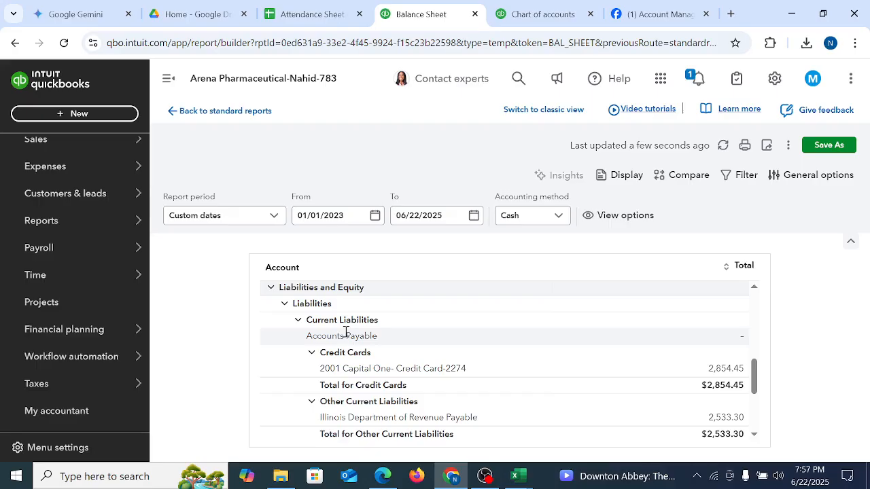
{"action": "left_click", "coordinate": [343, 352]}
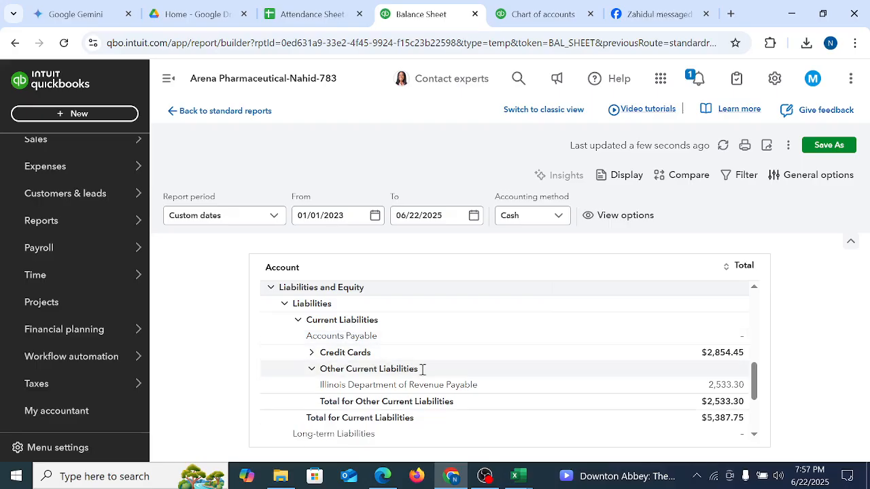
{"action": "left_click", "coordinate": [557, 215]}
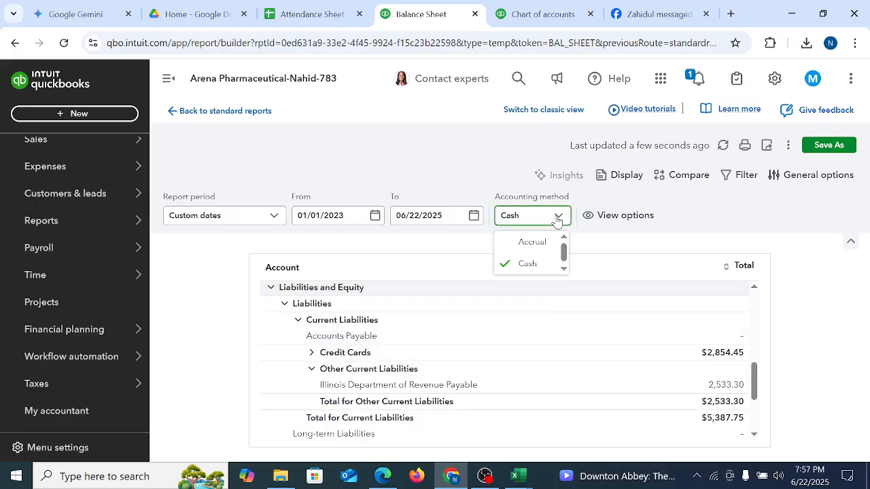
{"action": "left_click", "coordinate": [530, 243]}
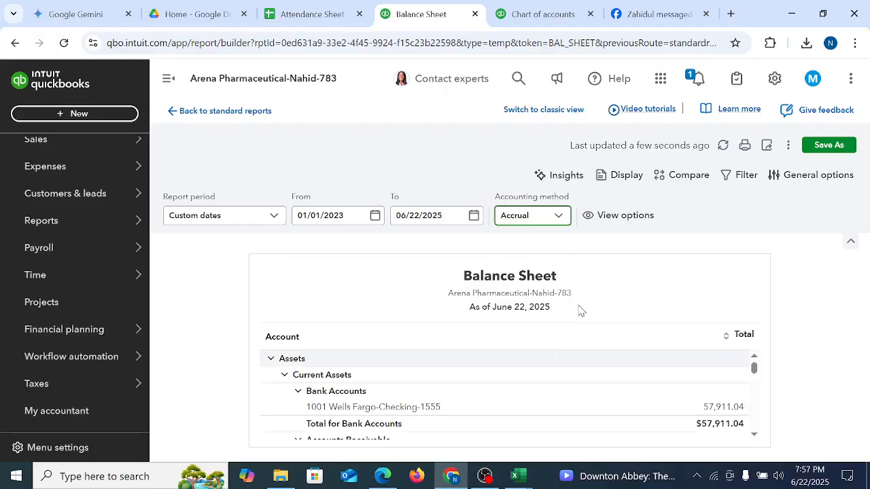
Step: Open the Advanced section of the company's Account and settings
{"action": "left_click", "coordinate": [775, 78]}
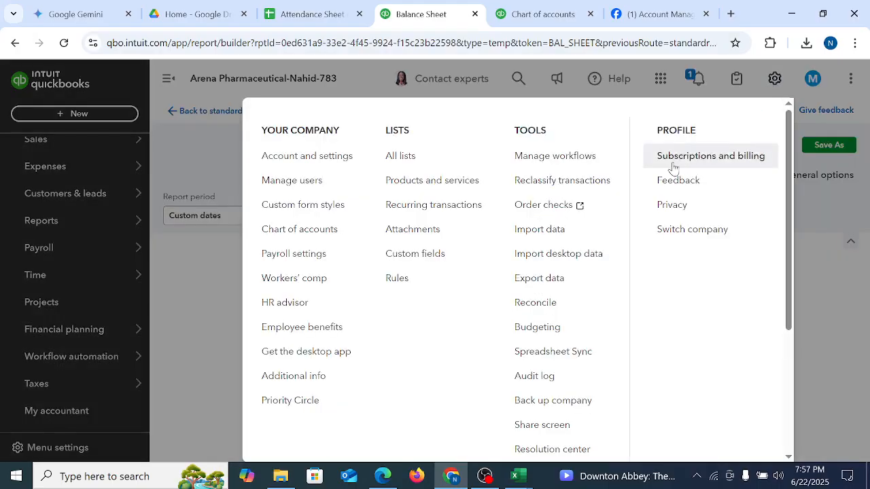
{"action": "left_click", "coordinate": [312, 161]}
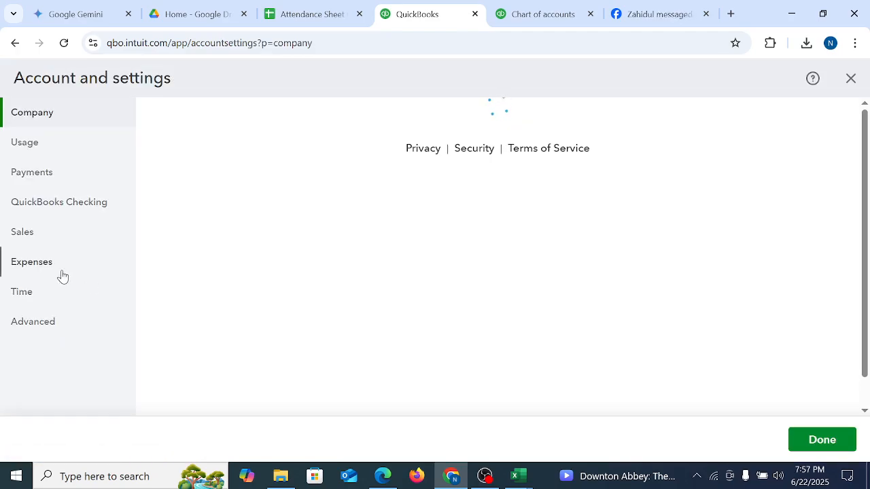
{"action": "left_click", "coordinate": [43, 327]}
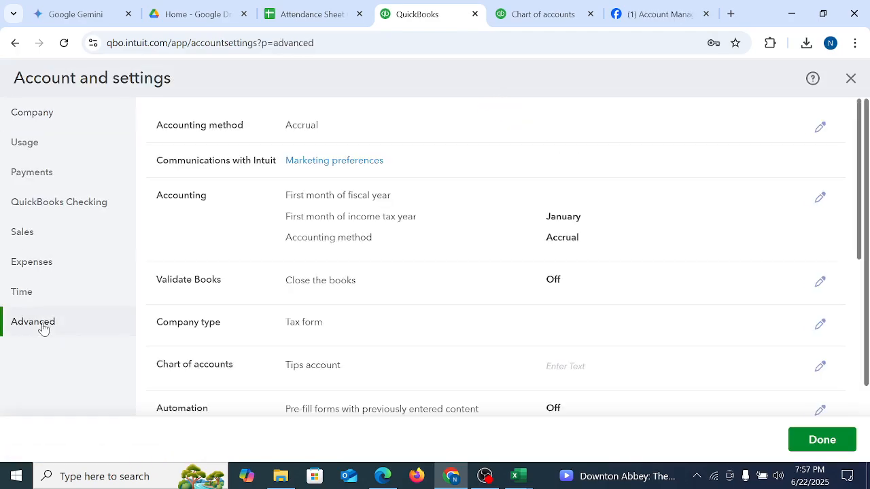
{"action": "left_click", "coordinate": [43, 327]}
{"action": "left_click", "coordinate": [472, 279]}
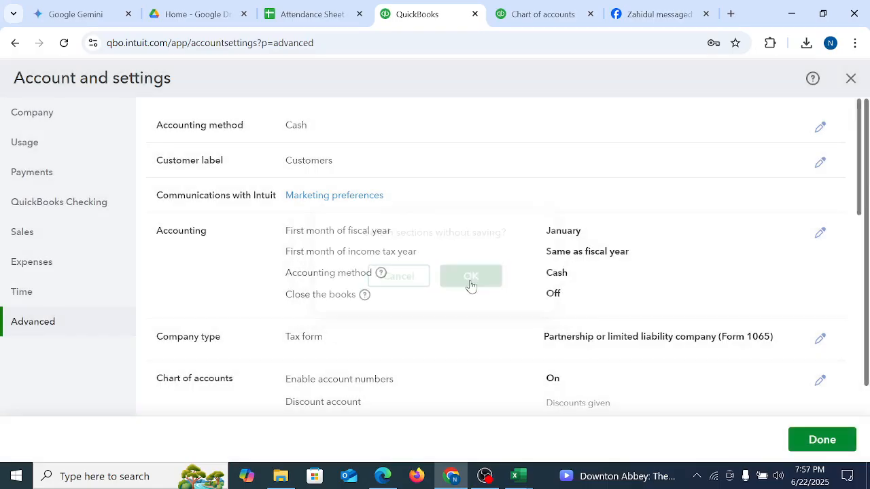
Step: Set the company's accounting method to Accrual, save it and close the settings
{"action": "left_click", "coordinate": [436, 132]}
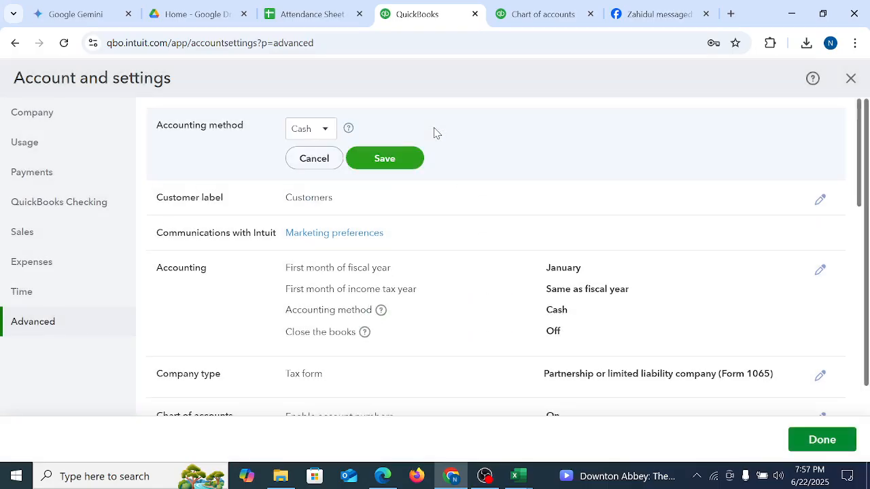
{"action": "left_click", "coordinate": [324, 132]}
{"action": "left_click", "coordinate": [308, 157]}
{"action": "left_click", "coordinate": [385, 163]}
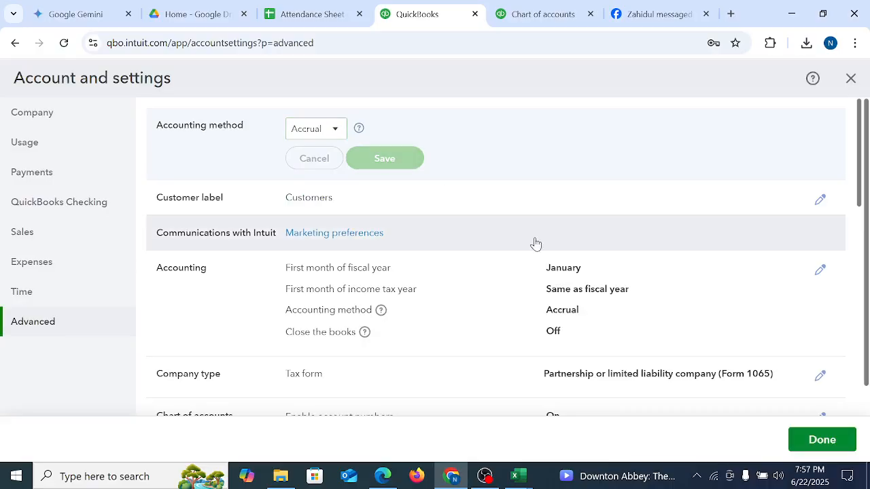
{"action": "left_click", "coordinate": [834, 440]}
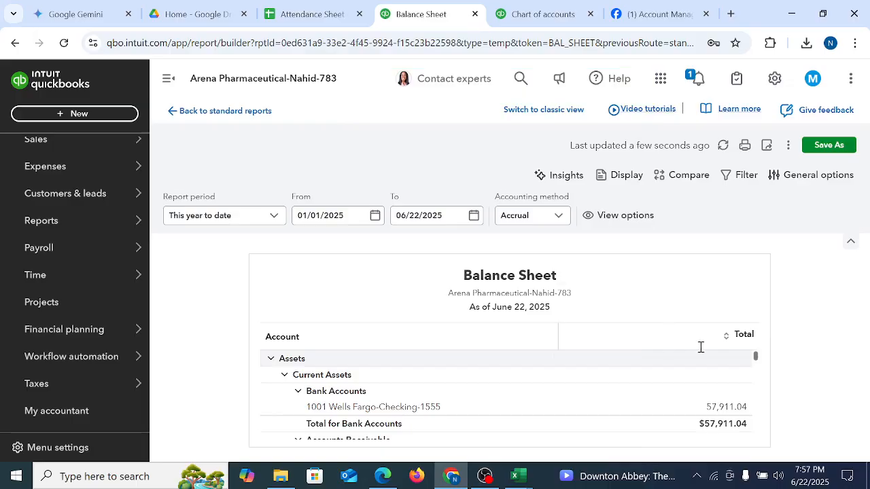
Step: Examine the Accounts Payable entry under current liabilities in the reloaded Balance Sheet
{"action": "scroll", "coordinate": [754, 360], "scroll_direction": "down", "scroll_amount": 10}
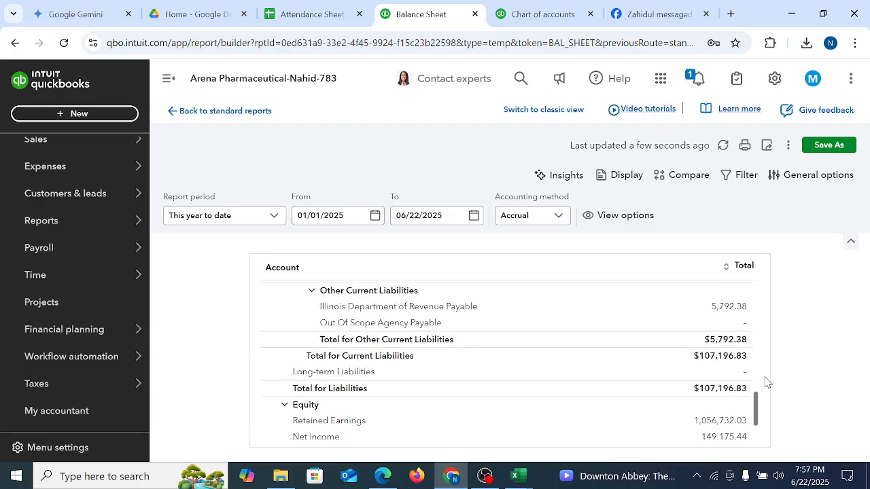
{"action": "scroll", "coordinate": [764, 377], "scroll_direction": "up", "scroll_amount": 3}
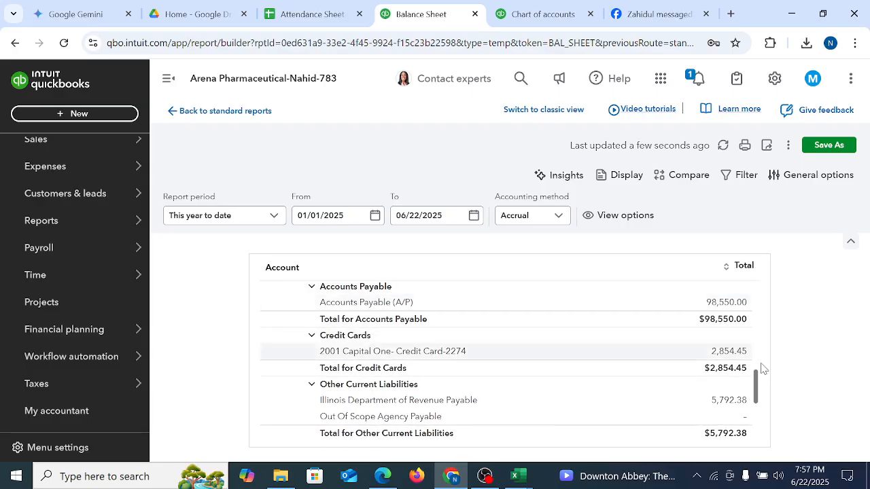
{"action": "scroll", "coordinate": [736, 341], "scroll_direction": "up", "scroll_amount": 1}
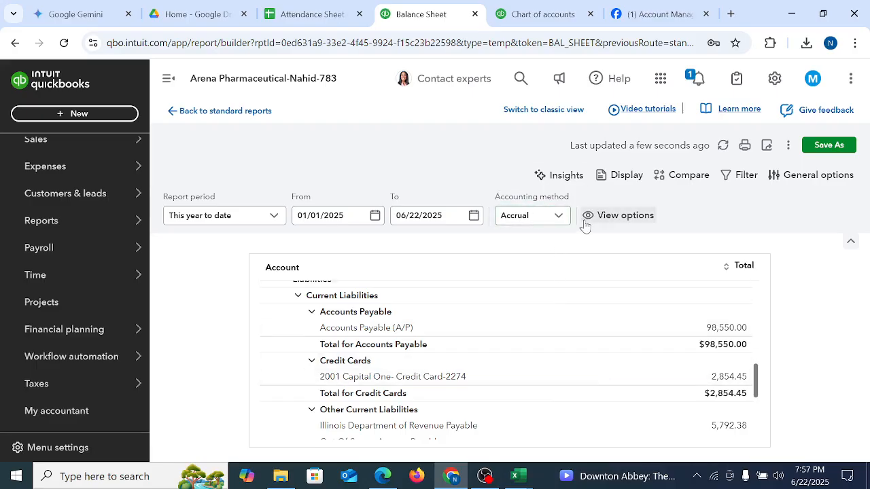
Step: Check the accounting method in the Advanced company settings, opened from the chart of accounts page, and return to the account list
{"action": "left_click", "coordinate": [537, 14]}
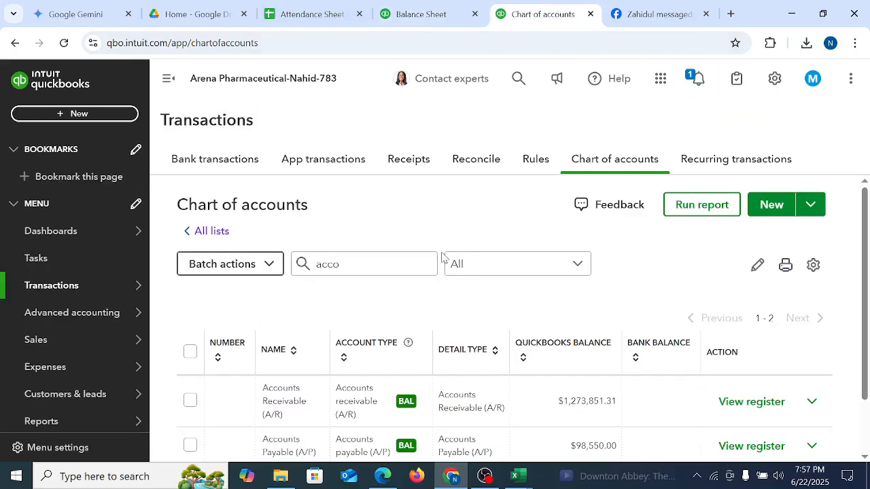
{"action": "left_click", "coordinate": [773, 80]}
{"action": "left_click", "coordinate": [309, 156]}
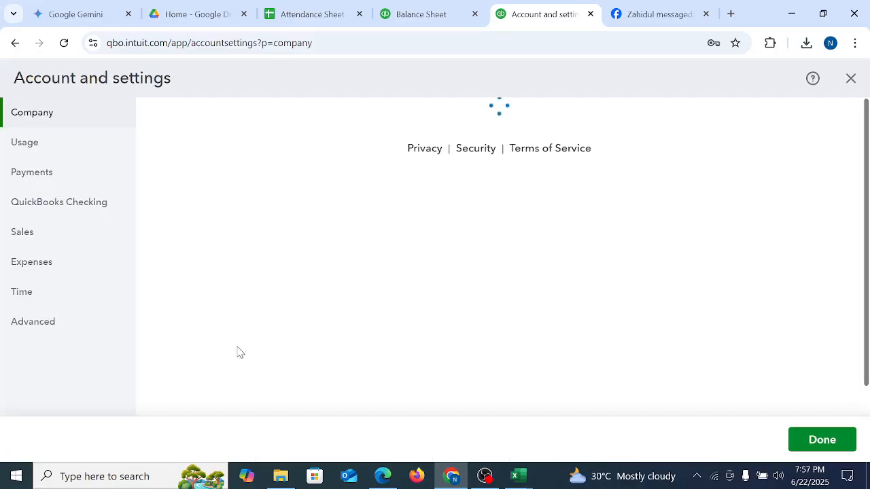
{"action": "left_click", "coordinate": [30, 324]}
{"action": "left_click", "coordinate": [471, 278]}
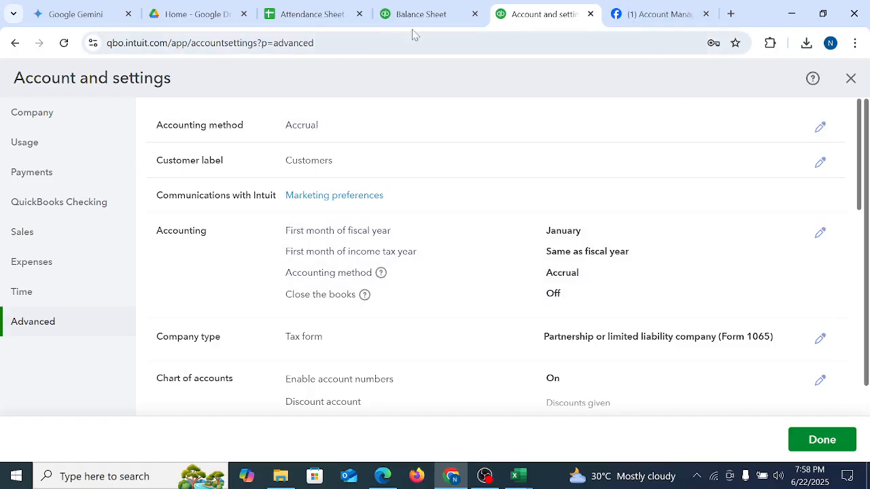
{"action": "left_click", "coordinate": [416, 15]}
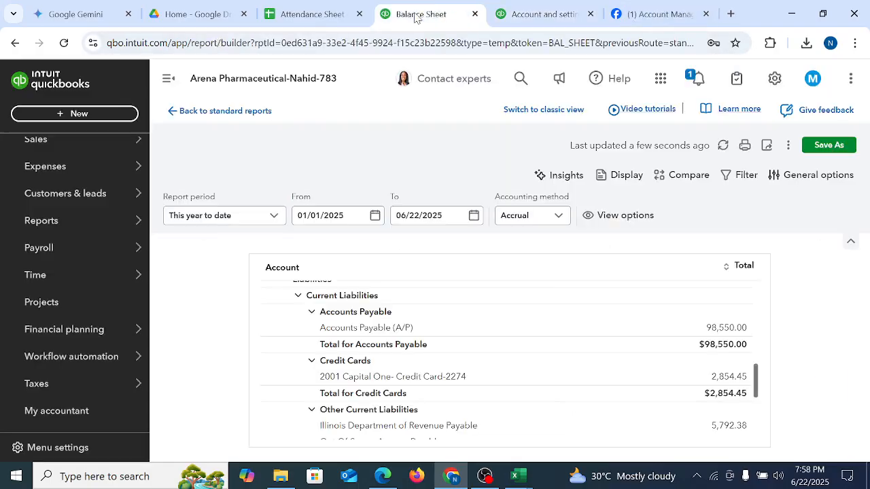
{"action": "left_click", "coordinate": [544, 13]}
{"action": "left_click", "coordinate": [850, 79]}
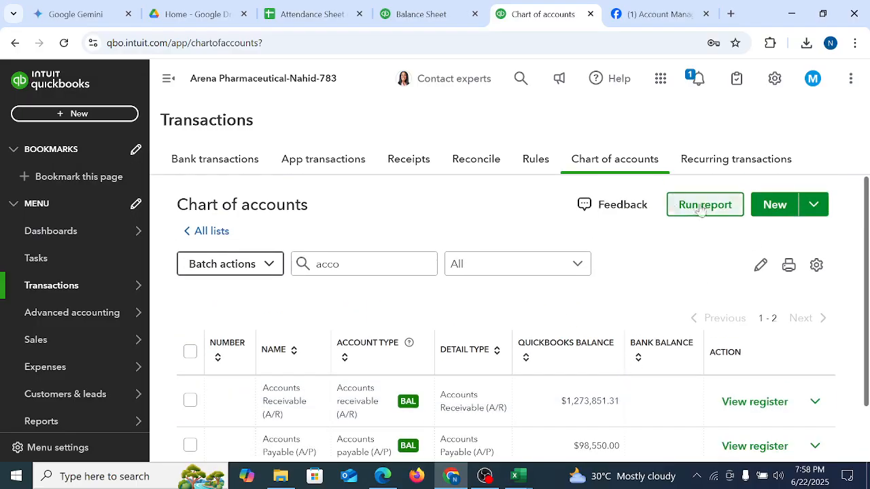
Step: Review the Balance Sheet's Accounts Payable, Accounts Receivable, asset totals and equity section
{"action": "left_click", "coordinate": [442, 15]}
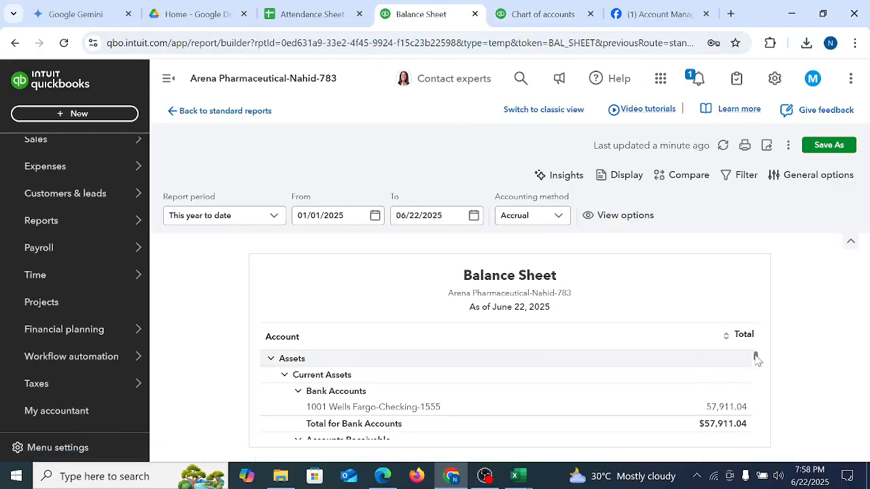
{"action": "scroll", "coordinate": [757, 358], "scroll_direction": "down", "scroll_amount": 10}
{"action": "scroll", "coordinate": [759, 367], "scroll_direction": "up", "scroll_amount": 1}
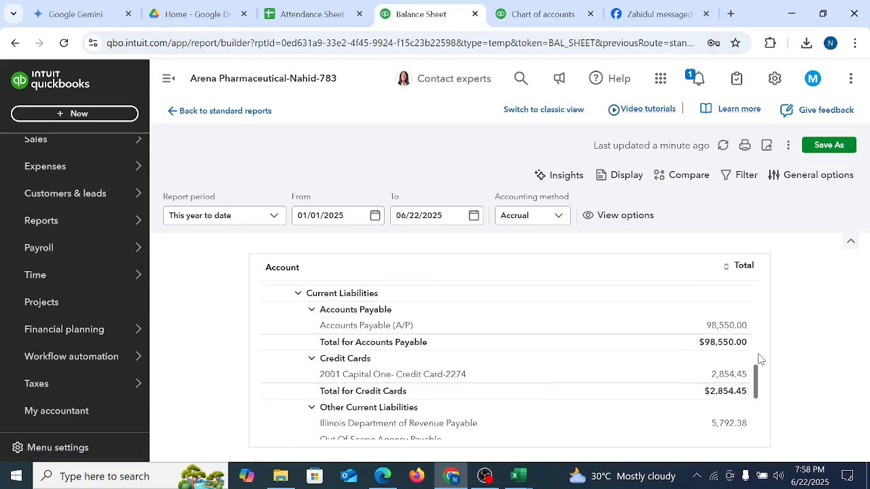
{"action": "scroll", "coordinate": [755, 346], "scroll_direction": "up", "scroll_amount": 3}
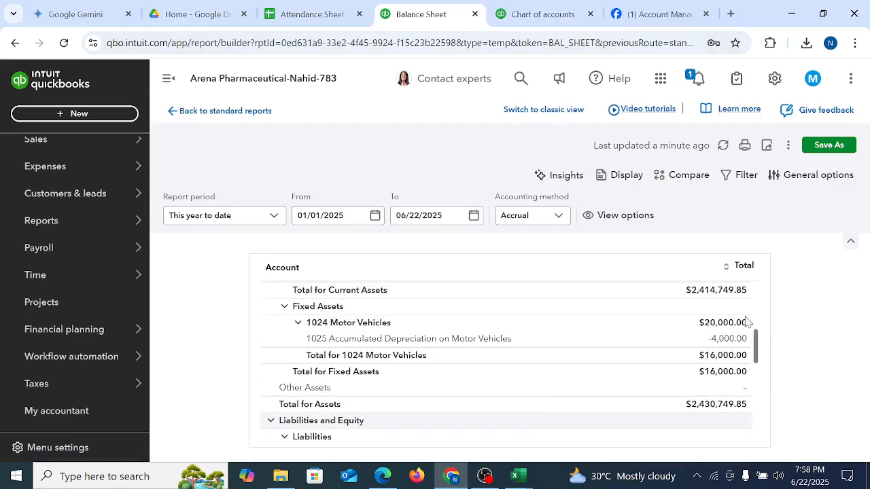
{"action": "scroll", "coordinate": [742, 311], "scroll_direction": "up", "scroll_amount": 3}
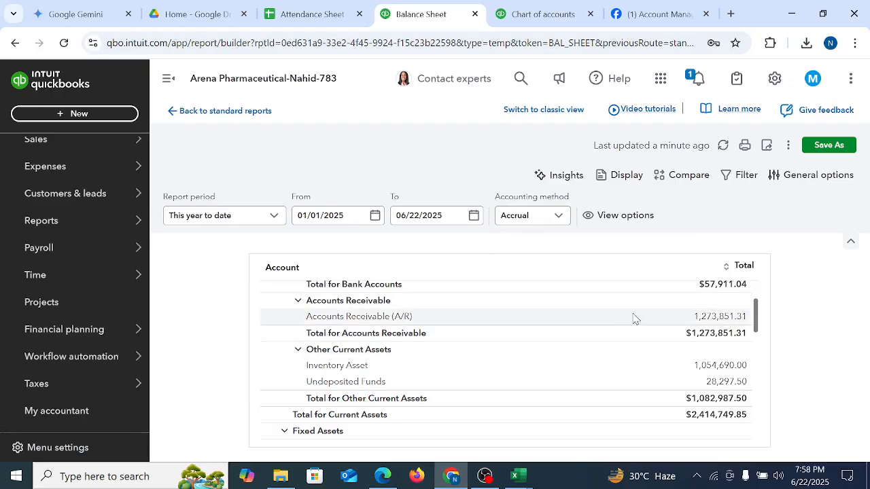
{"action": "scroll", "coordinate": [632, 319], "scroll_direction": "down", "scroll_amount": 10}
{"action": "scroll", "coordinate": [669, 310], "scroll_direction": "up", "scroll_amount": 10}
{"action": "scroll", "coordinate": [682, 310], "scroll_direction": "down", "scroll_amount": 10}
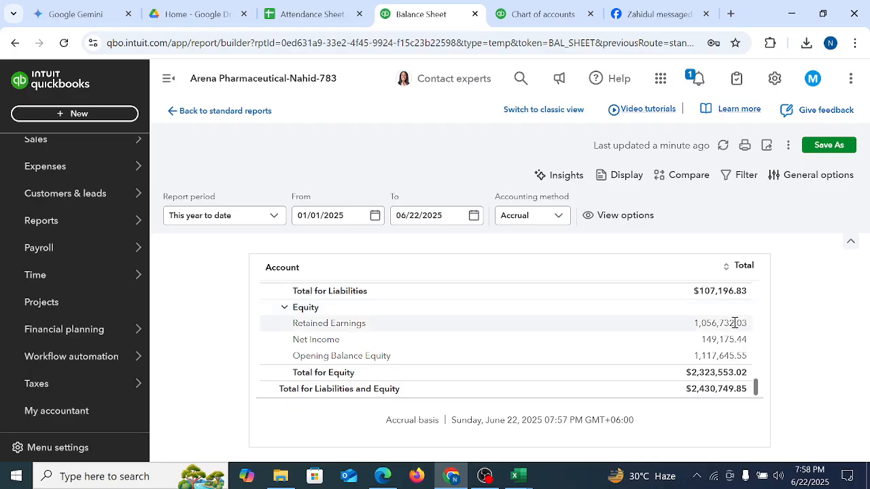
{"action": "scroll", "coordinate": [727, 329], "scroll_direction": "up", "scroll_amount": 10}
{"action": "scroll", "coordinate": [726, 330], "scroll_direction": "up", "scroll_amount": 2}
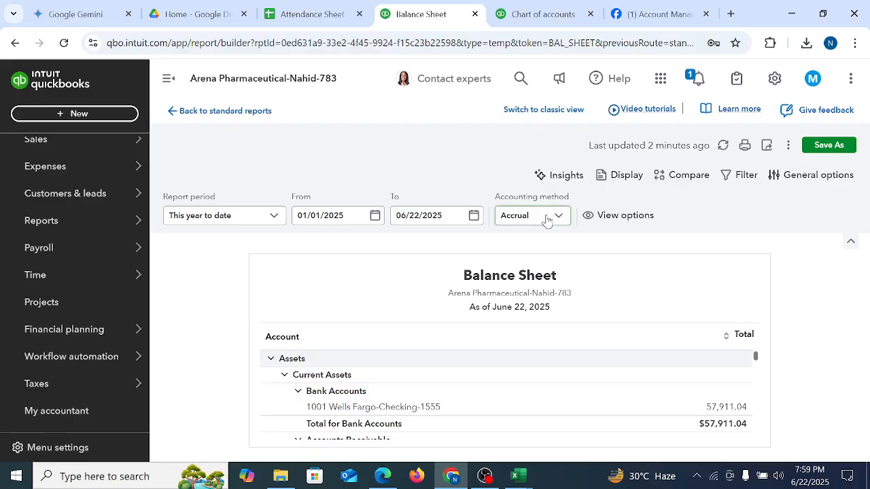
Step: Capture the list of new transaction types, mark Purchase order with a red rectangle and check mark, and discard the capture
{"action": "left_click", "coordinate": [78, 113]}
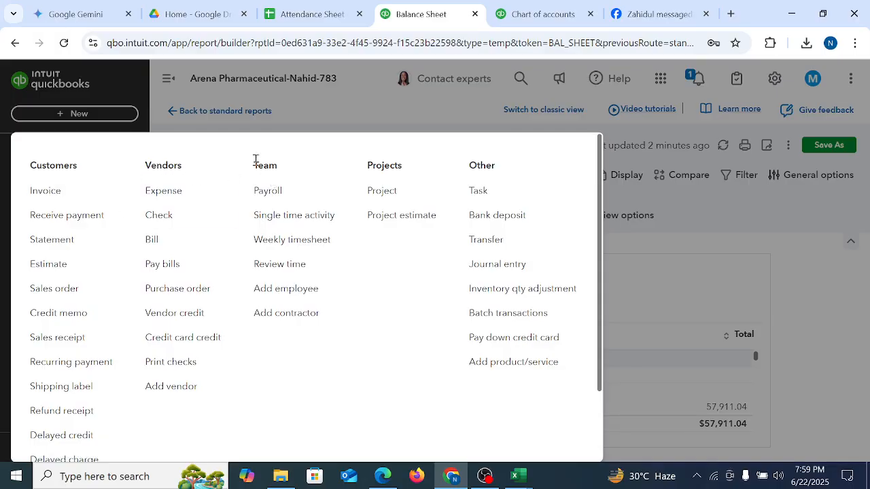
{"action": "key", "text": "Print"}
{"action": "mouse_move", "coordinate": [0, 0]}
{"action": "left_mouse_down"}
{"action": "mouse_move", "coordinate": [692, 431]}
{"action": "mouse_move", "coordinate": [819, 466]}
{"action": "left_mouse_up"}
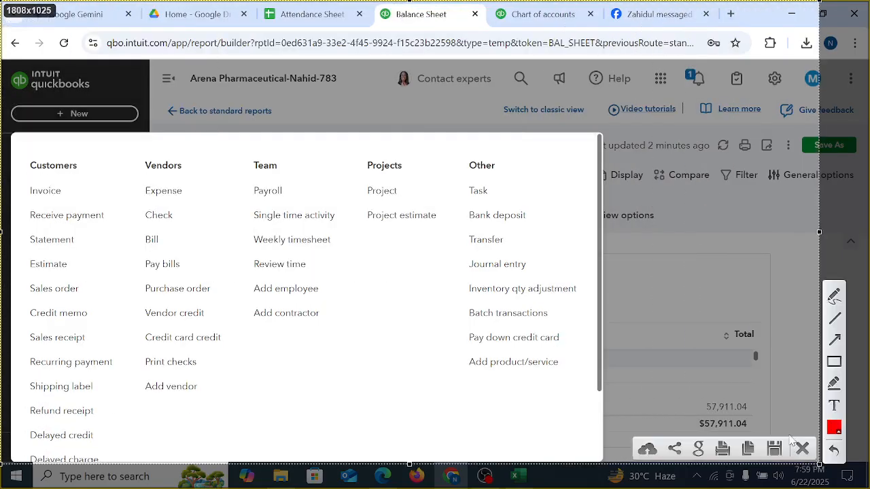
{"action": "left_click", "coordinate": [835, 365]}
{"action": "left_click_drag", "start_coordinate": [136, 279], "coordinate": [218, 297]}
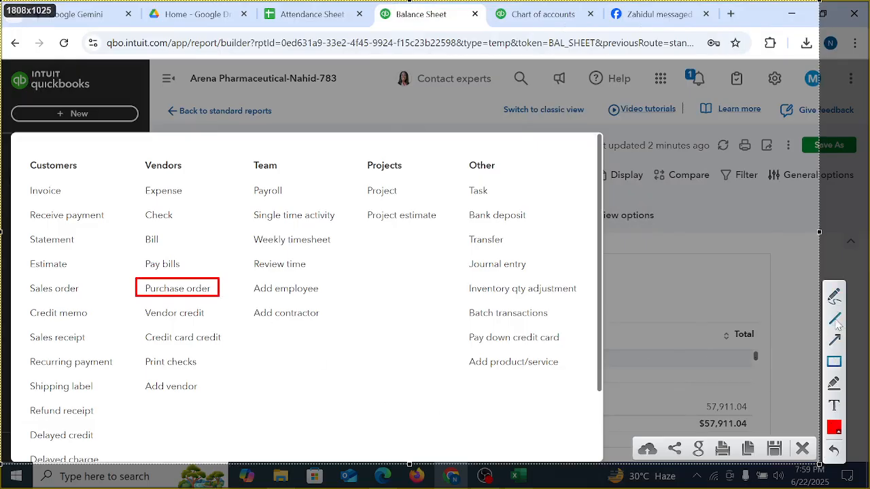
{"action": "left_click", "coordinate": [831, 296]}
{"action": "left_click_drag", "start_coordinate": [218, 287], "coordinate": [247, 267]}
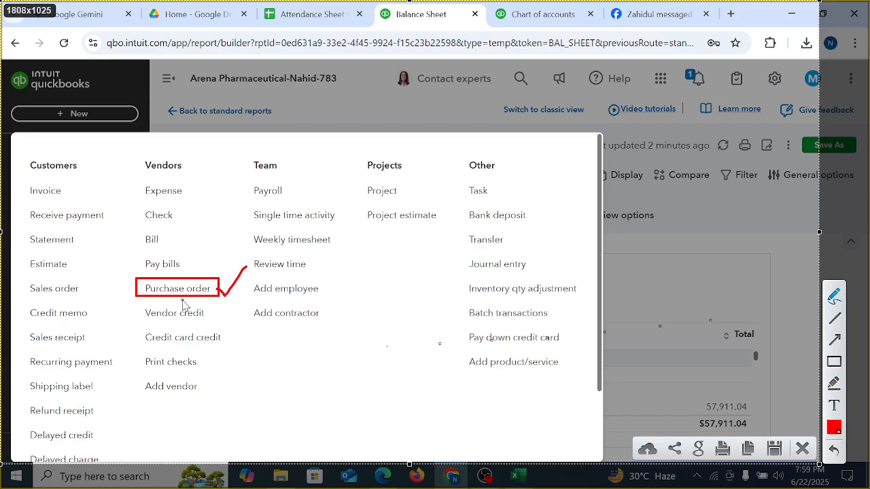
{"action": "left_click", "coordinate": [802, 448]}
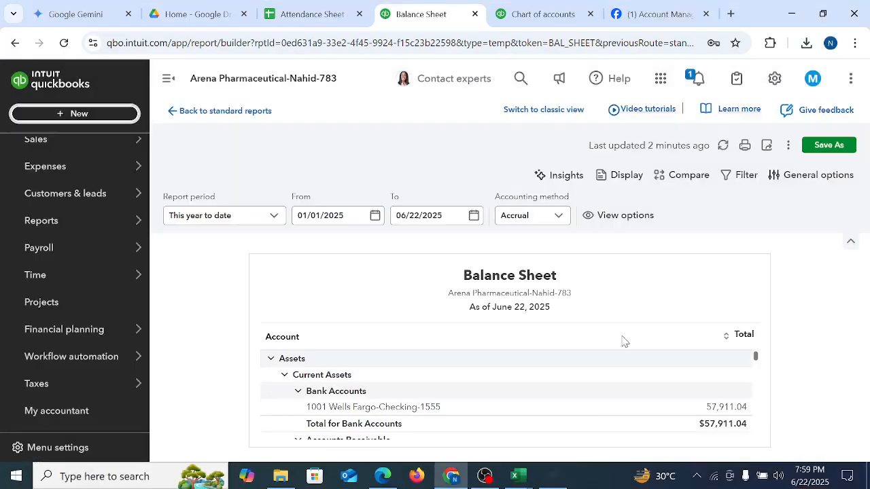
Step: Create a new vendor purchase order form and dismiss the tip about sending purchase orders for approval
{"action": "mouse_move", "coordinate": [106, 141]}
{"action": "left_click", "coordinate": [92, 113]}
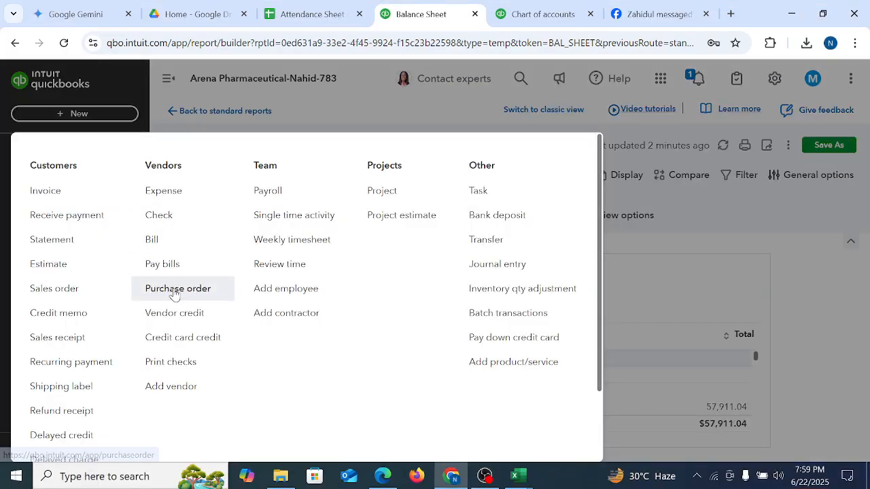
{"action": "left_click", "coordinate": [174, 289]}
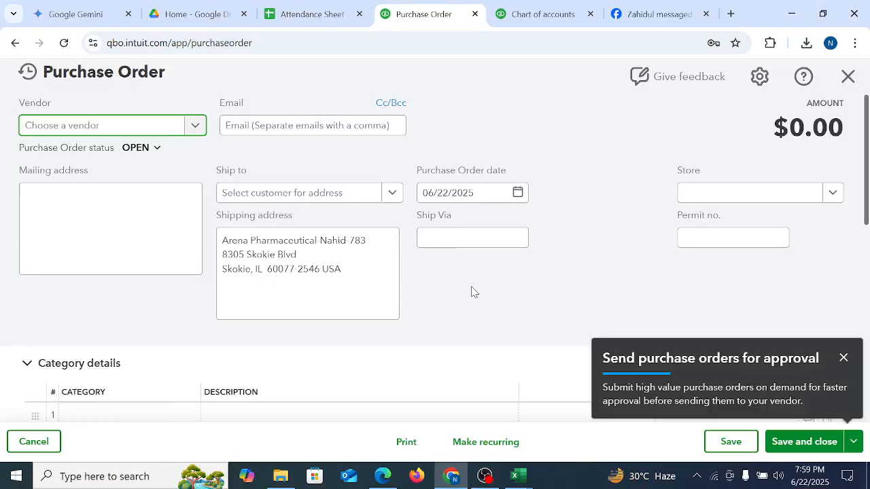
{"action": "left_click", "coordinate": [843, 357]}
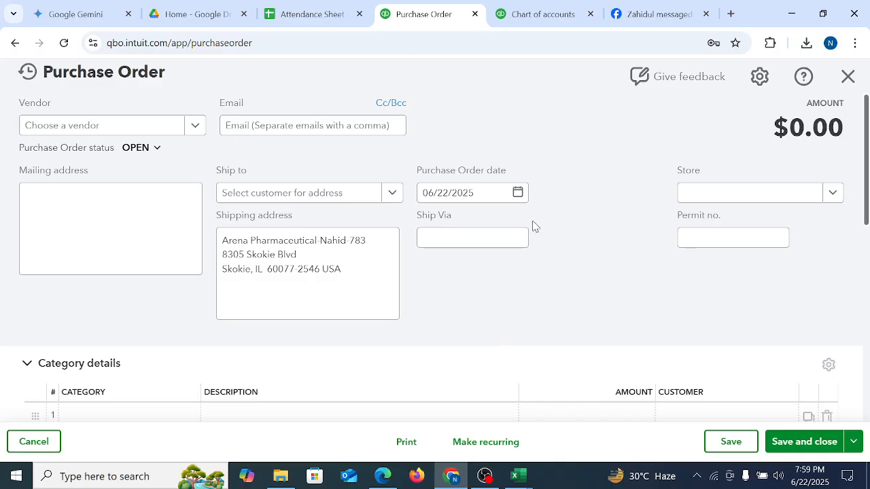
{"action": "left_click", "coordinate": [486, 476]}
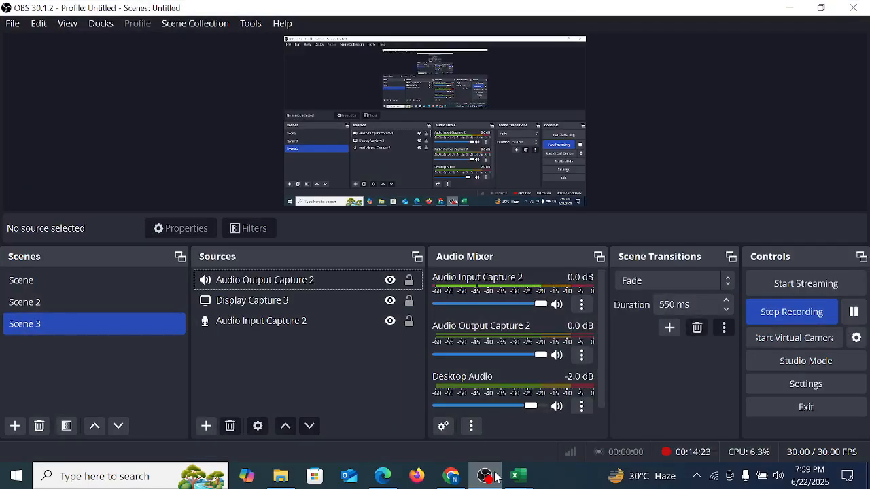
{"action": "key", "text": "alt+Tab"}
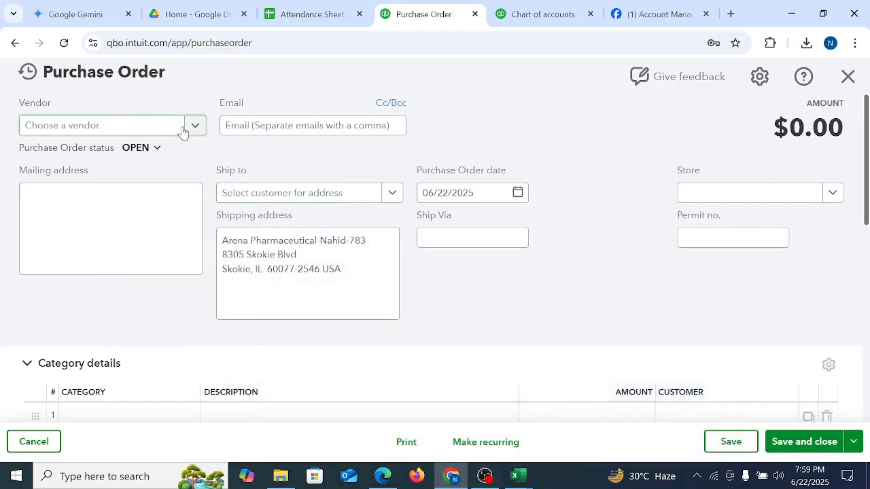
Step: Fill in the purchase order header with the Apex Labs Ltd. vendor and the date 06/03/2025, and expand the item details section
{"action": "left_click", "coordinate": [195, 125]}
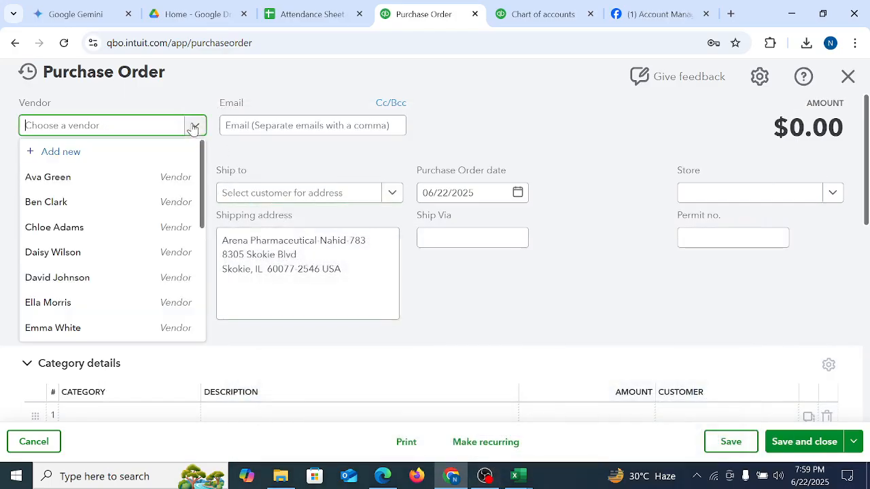
{"action": "left_click", "coordinate": [48, 230]}
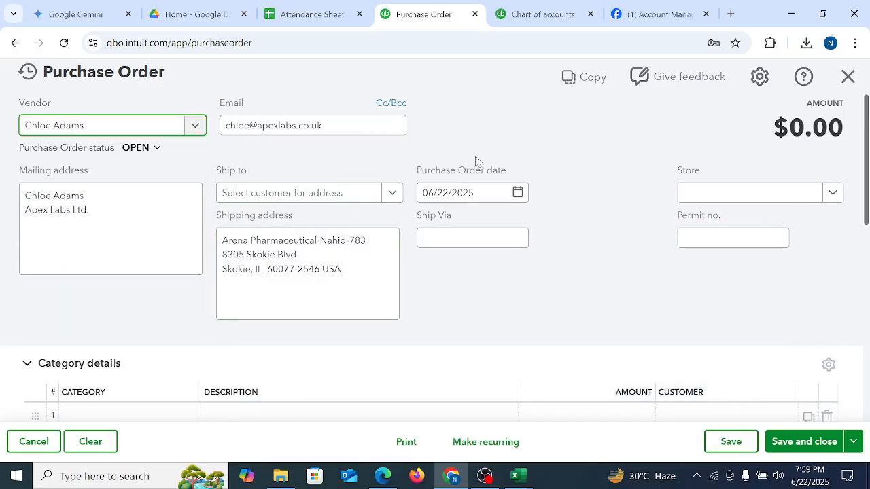
{"action": "left_click", "coordinate": [517, 192]}
{"action": "left_click", "coordinate": [476, 300]}
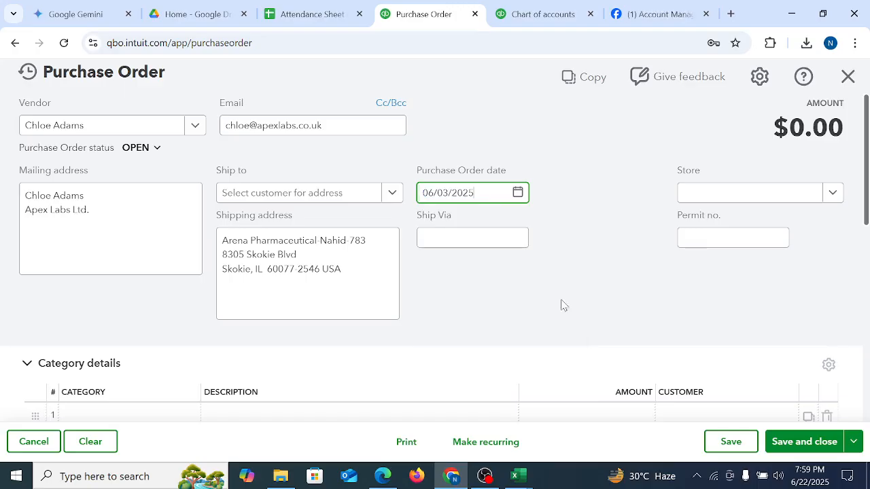
{"action": "left_click_drag", "start_coordinate": [865, 198], "coordinate": [867, 299]}
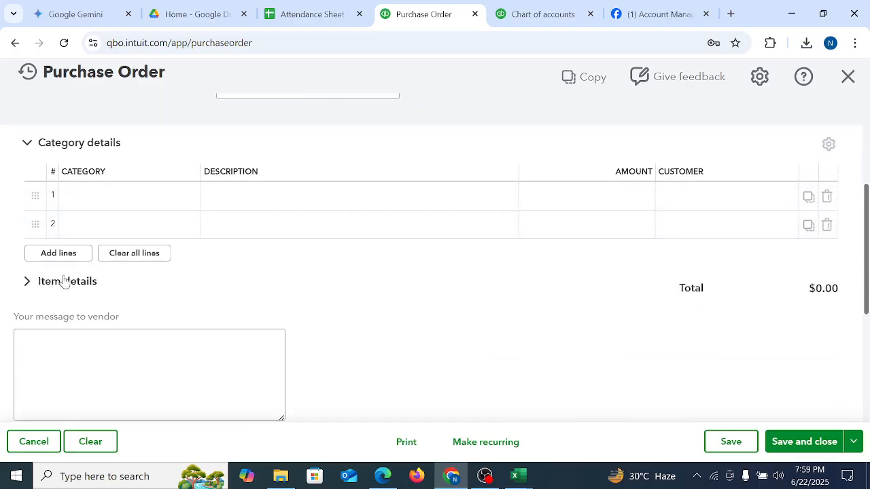
{"action": "left_click", "coordinate": [65, 281]}
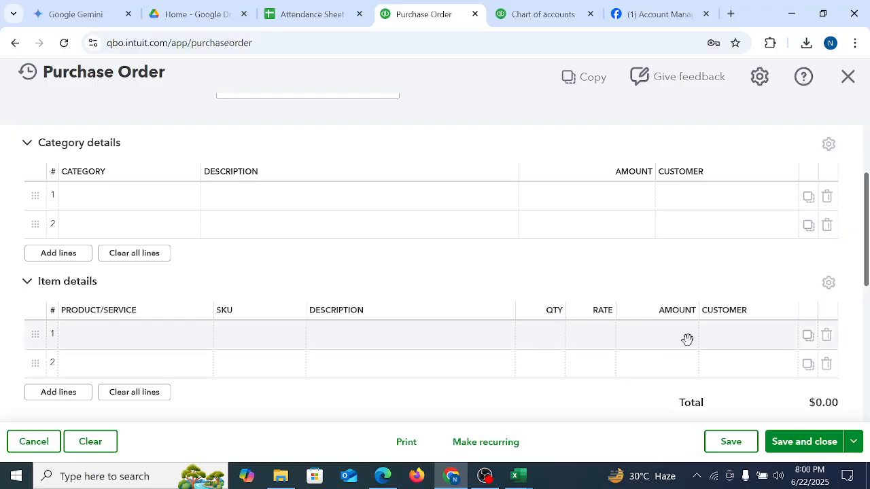
Step: Capture the screen, outline the item section, both section headings, and the Category and Product/Service columns in red, and discard the capture
{"action": "key", "text": "Print"}
{"action": "mouse_move", "coordinate": [1, 1]}
{"action": "left_mouse_down"}
{"action": "mouse_move", "coordinate": [869, 458]}
{"action": "mouse_move", "coordinate": [869, 475]}
{"action": "left_mouse_up"}
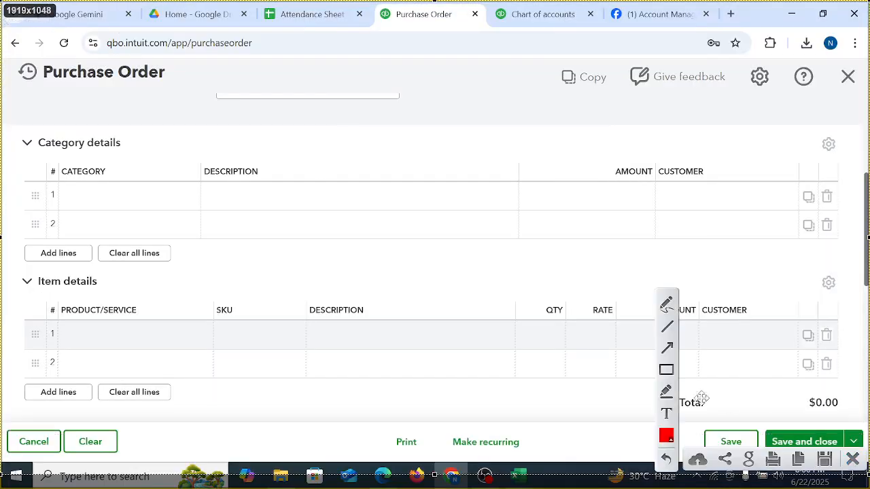
{"action": "left_click", "coordinate": [666, 368]}
{"action": "mouse_move", "coordinate": [6, 271]}
{"action": "left_mouse_down"}
{"action": "mouse_move", "coordinate": [277, 361]}
{"action": "mouse_move", "coordinate": [860, 401]}
{"action": "mouse_move", "coordinate": [869, 413]}
{"action": "left_mouse_up"}
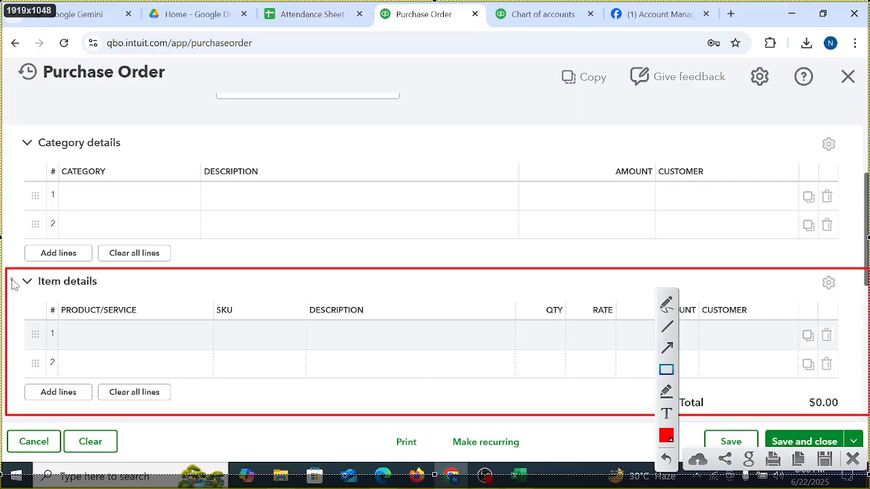
{"action": "mouse_move", "coordinate": [10, 271]}
{"action": "left_mouse_down"}
{"action": "mouse_move", "coordinate": [70, 297]}
{"action": "mouse_move", "coordinate": [111, 299]}
{"action": "left_mouse_up"}
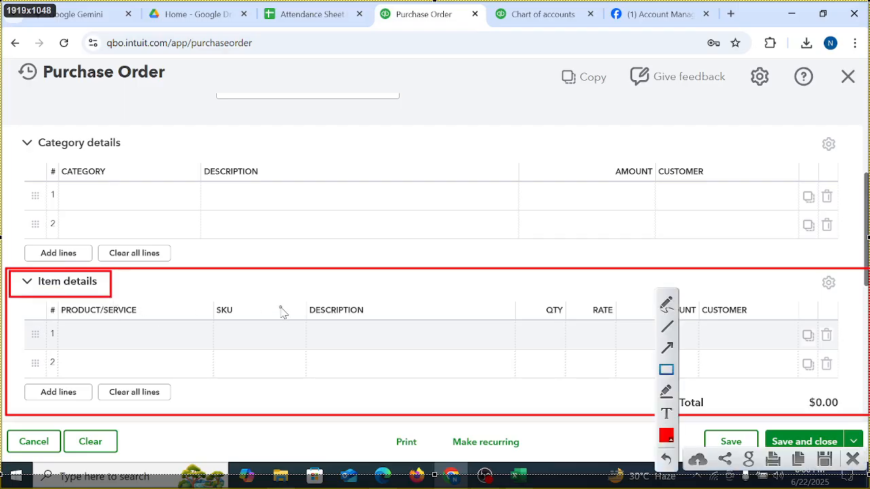
{"action": "left_click_drag", "start_coordinate": [7, 124], "coordinate": [142, 159]}
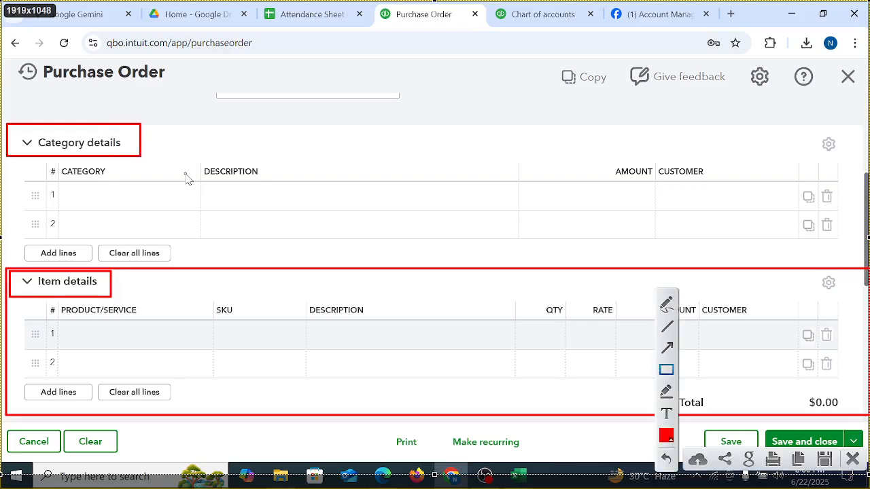
{"action": "left_click_drag", "start_coordinate": [29, 156], "coordinate": [196, 243]}
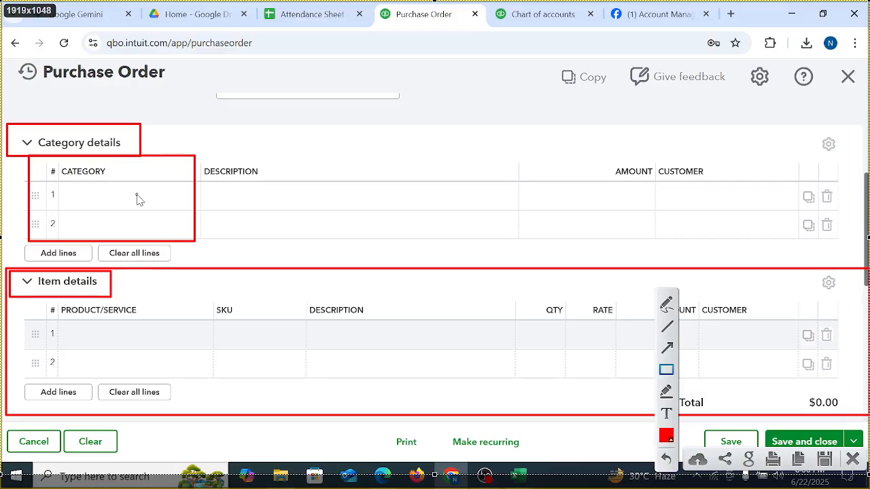
{"action": "left_click_drag", "start_coordinate": [40, 303], "coordinate": [191, 378]}
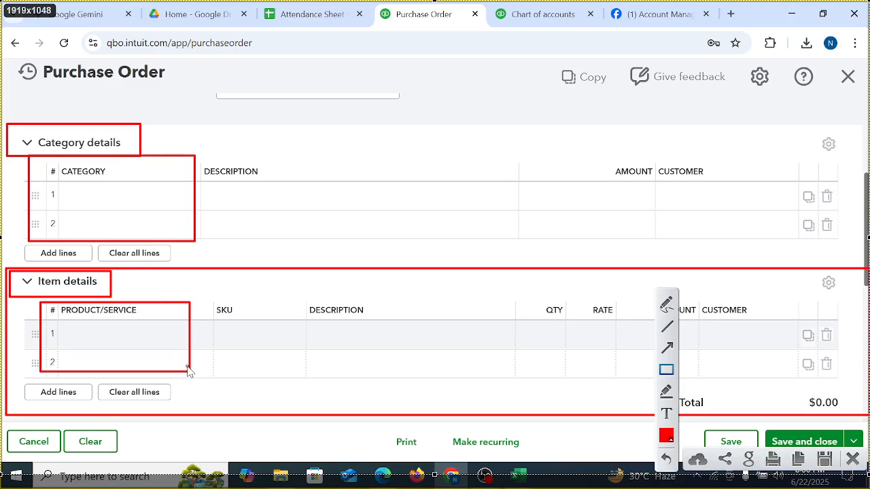
{"action": "left_click", "coordinate": [852, 460]}
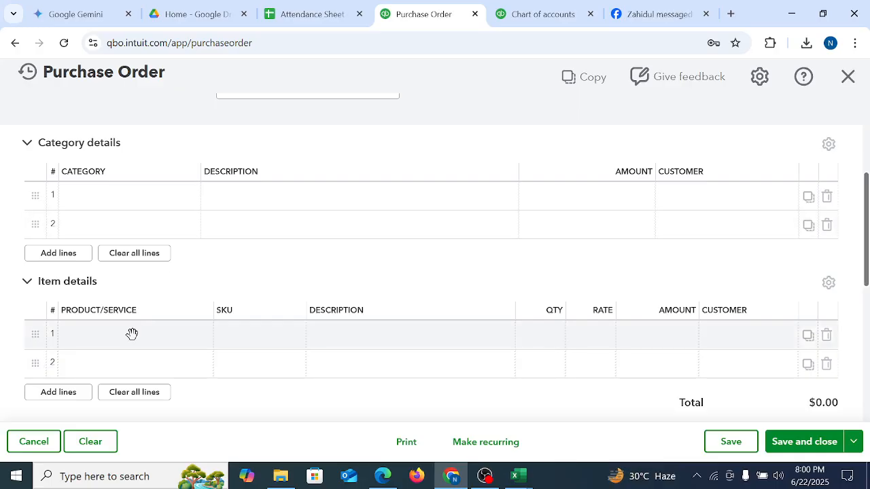
Step: Add Albuterol Inhaler as the first item line and Losartan 100mg Tablets as the second
{"action": "left_click", "coordinate": [196, 336]}
{"action": "left_click", "coordinate": [200, 335]}
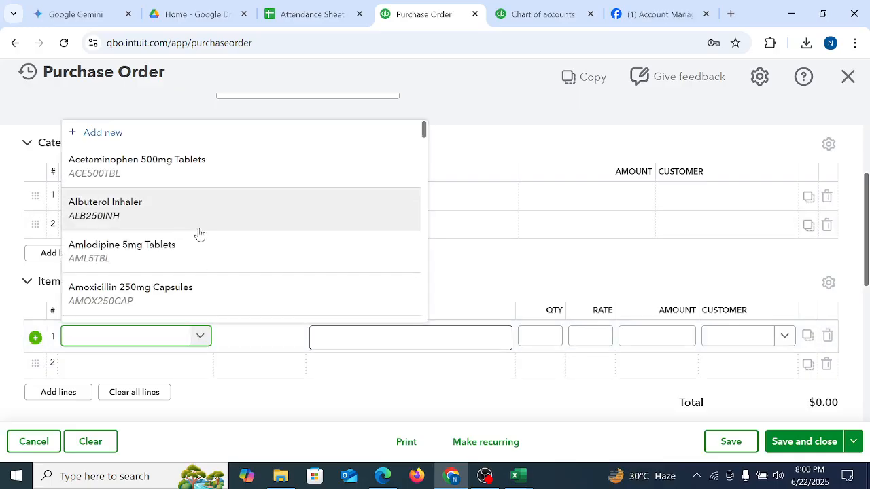
{"action": "left_click", "coordinate": [120, 214]}
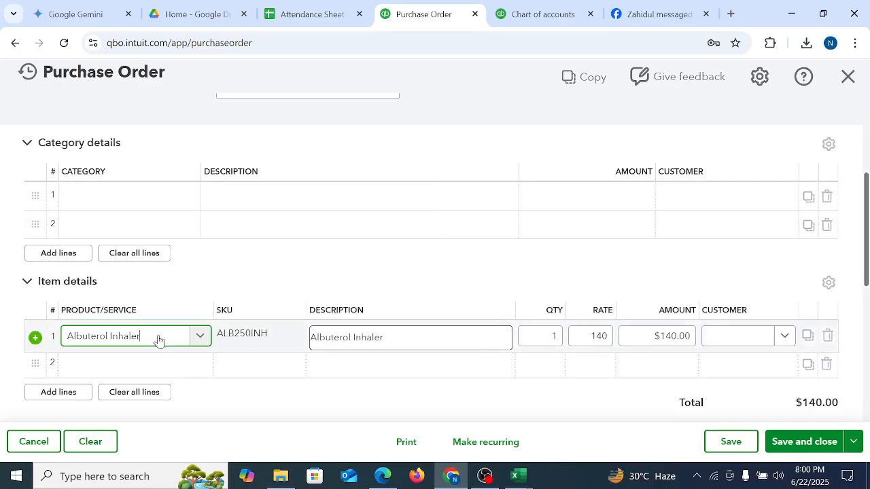
{"action": "left_click", "coordinate": [180, 371]}
{"action": "left_click", "coordinate": [196, 367]}
{"action": "scroll", "coordinate": [134, 271], "scroll_direction": "down", "scroll_amount": 10}
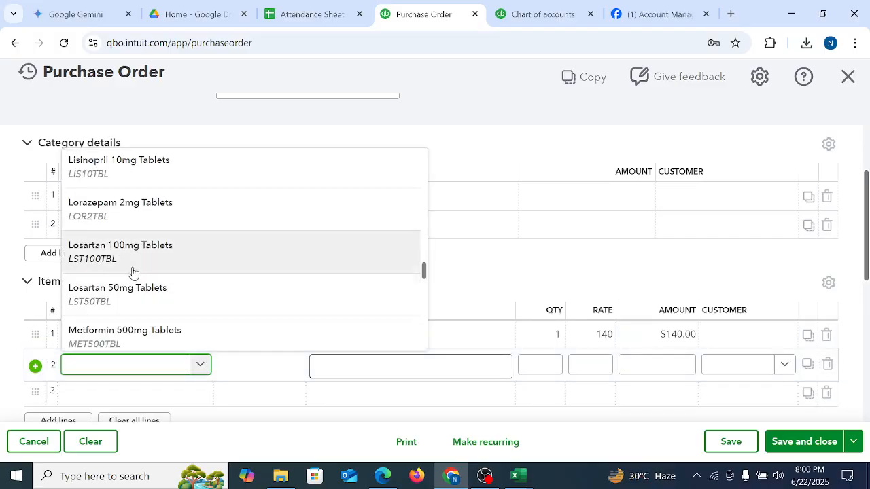
{"action": "left_click", "coordinate": [197, 268]}
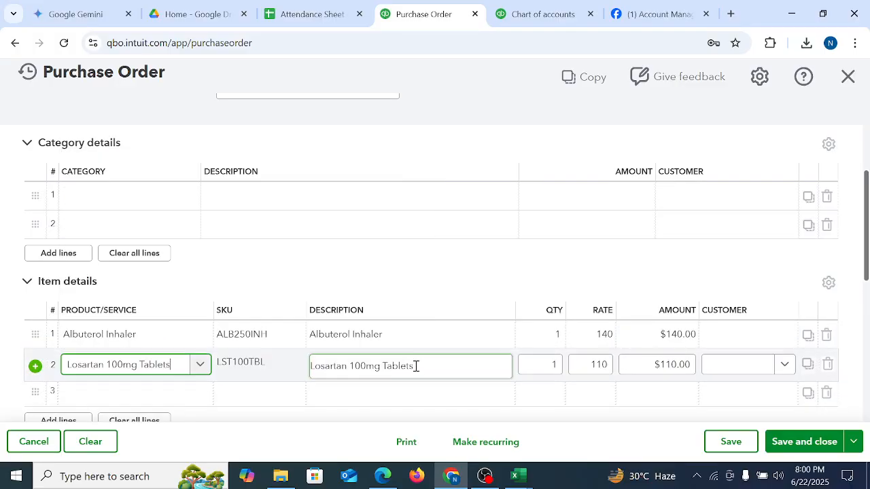
Step: Set the quantities to 20 for Albuterol Inhaler and 25 for Losartan 100mg Tablets
{"action": "left_click", "coordinate": [554, 340]}
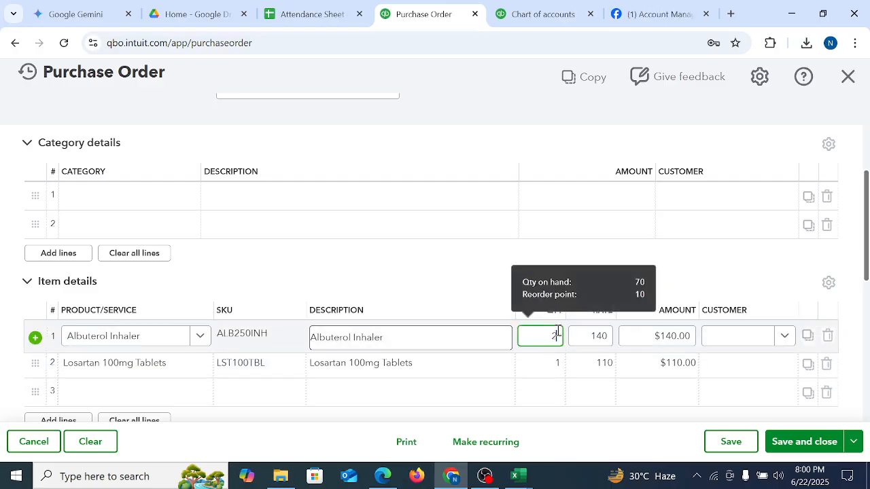
{"action": "left_click", "coordinate": [553, 365]}
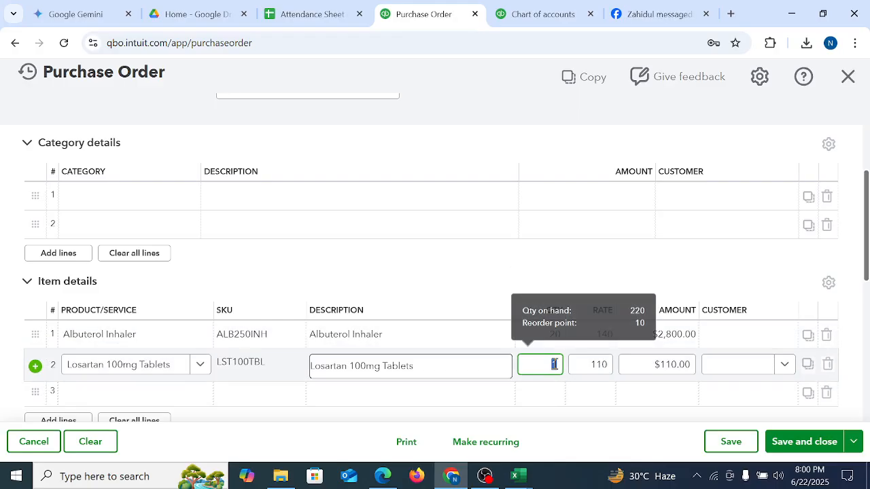
{"action": "type", "text": "205"}
{"action": "left_click", "coordinate": [611, 224]}
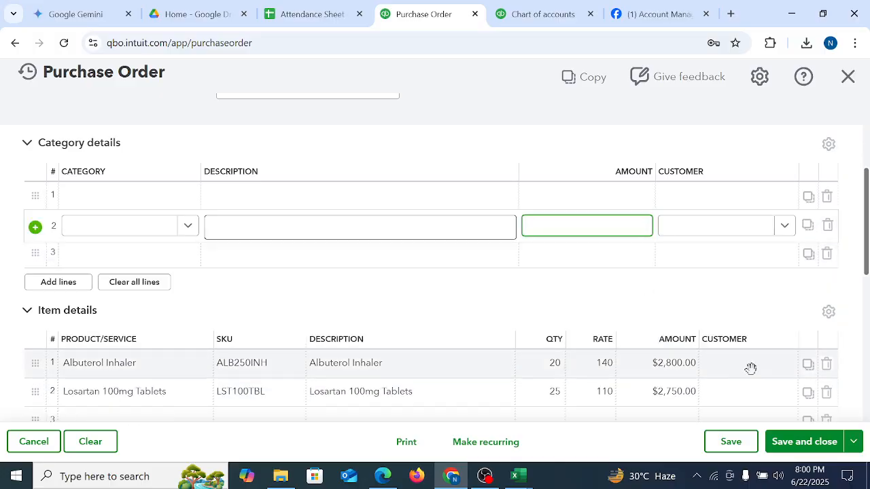
{"action": "left_click", "coordinate": [866, 272]}
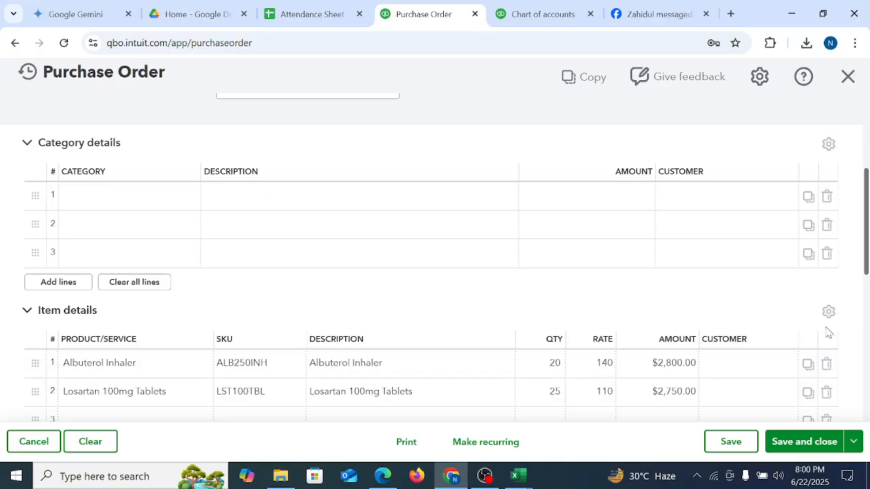
Step: Review the purchase order's item lines, total and header details, and save and close it
{"action": "scroll", "coordinate": [866, 268], "scroll_direction": "down", "scroll_amount": 2}
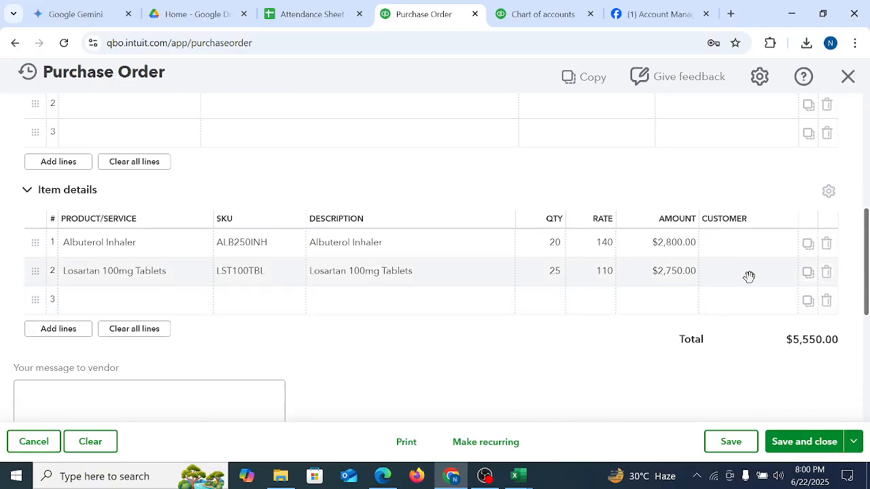
{"action": "scroll", "coordinate": [759, 236], "scroll_direction": "up", "scroll_amount": 5}
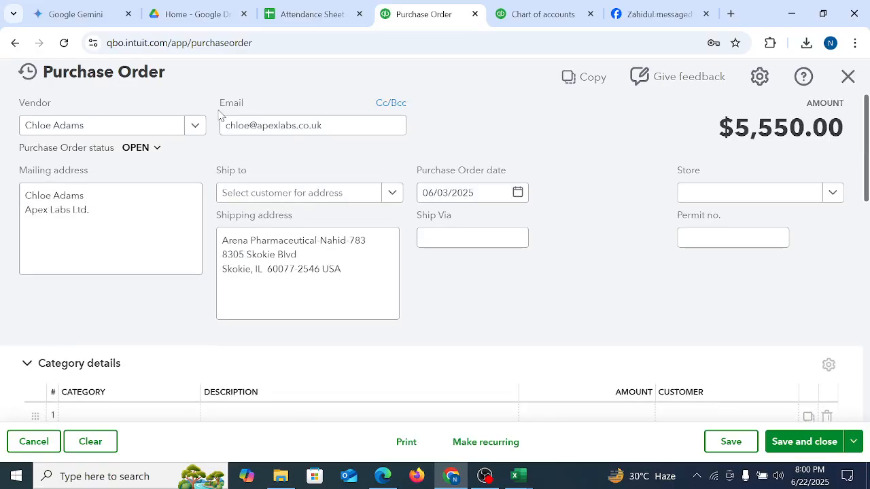
{"action": "scroll", "coordinate": [679, 367], "scroll_direction": "down", "scroll_amount": 10}
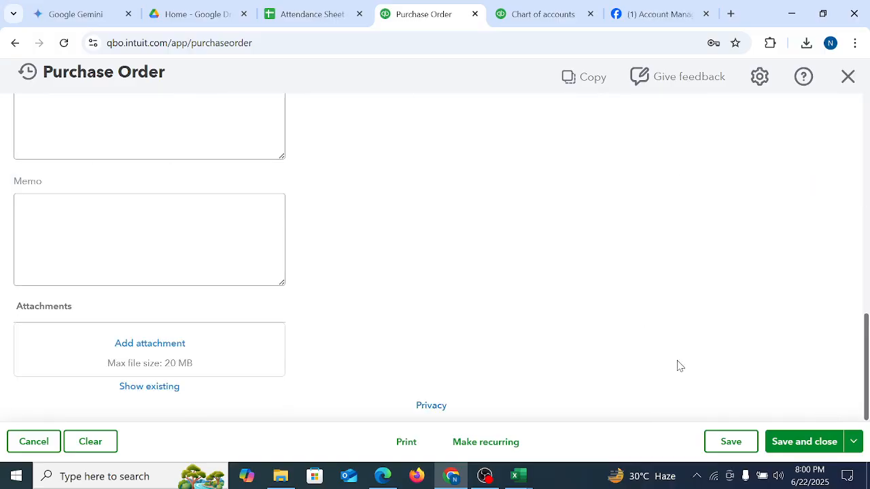
{"action": "left_click", "coordinate": [786, 443]}
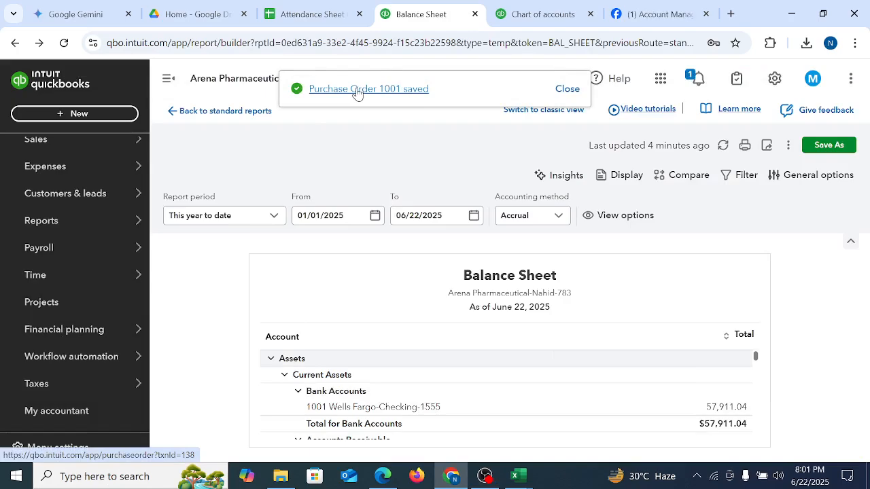
Step: Open the vendor list in the Expenses area
{"action": "mouse_move", "coordinate": [42, 248]}
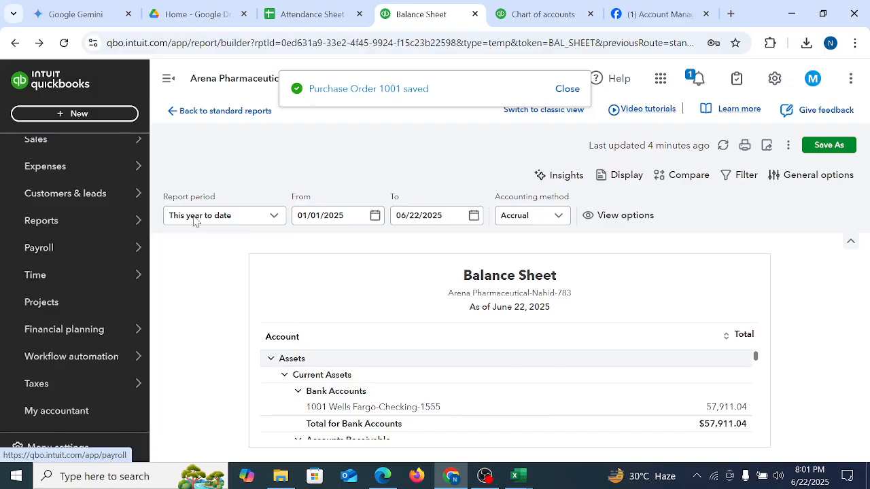
{"action": "mouse_move", "coordinate": [36, 322]}
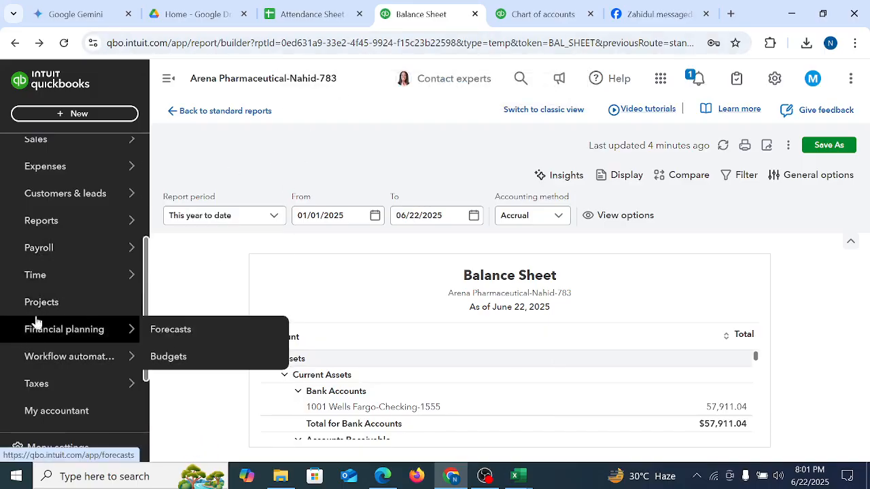
{"action": "mouse_move", "coordinate": [49, 281]}
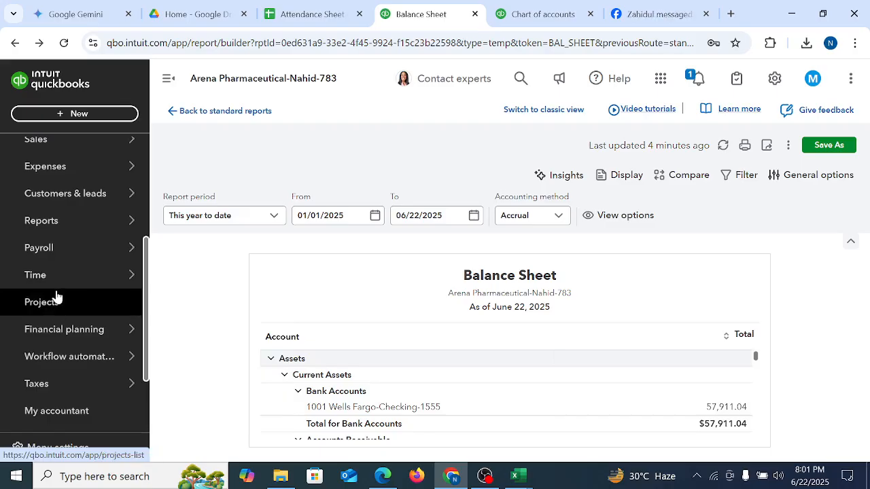
{"action": "mouse_move", "coordinate": [53, 229]}
{"action": "scroll", "coordinate": [54, 234], "scroll_direction": "up", "scroll_amount": 3}
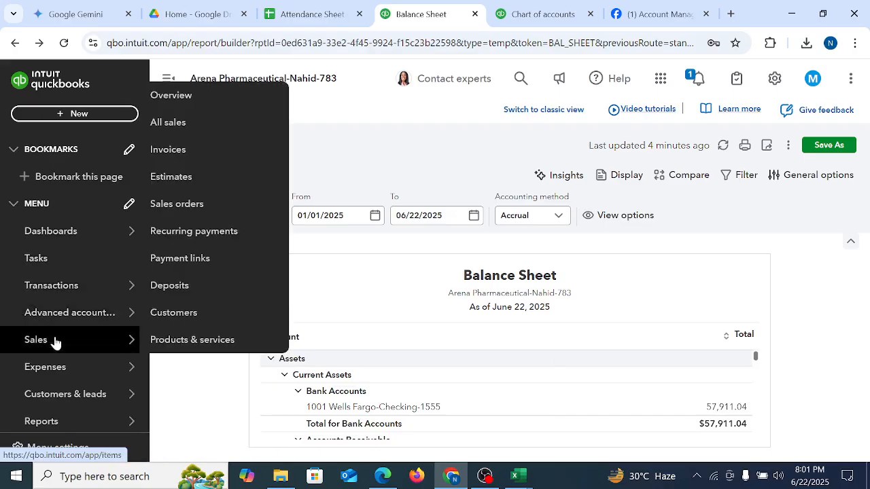
{"action": "left_click", "coordinate": [117, 372]}
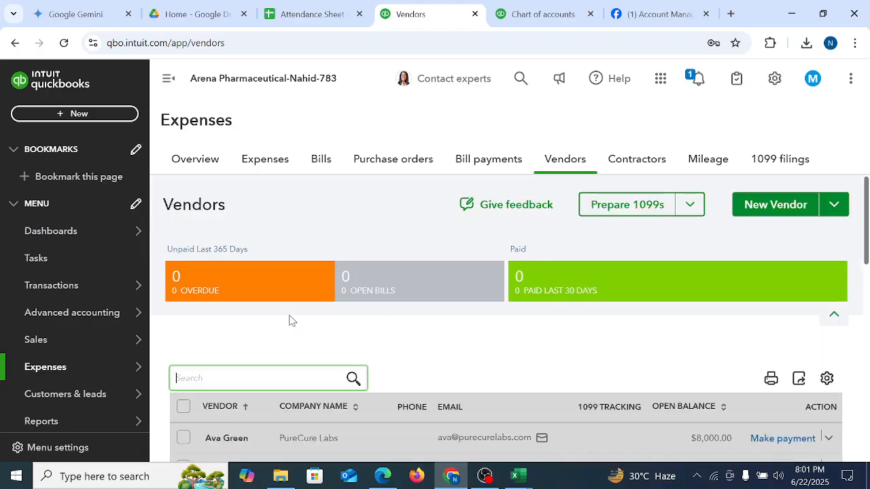
Step: Check the vendors' open balances and the unbilled purchase order summary, and open the list of purchase orders
{"action": "scroll", "coordinate": [289, 318], "scroll_direction": "down", "scroll_amount": 10}
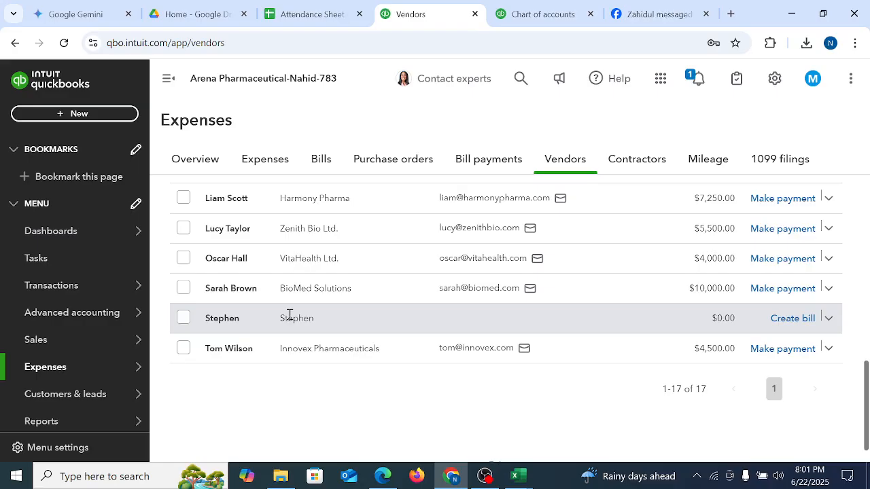
{"action": "scroll", "coordinate": [408, 288], "scroll_direction": "up", "scroll_amount": 10}
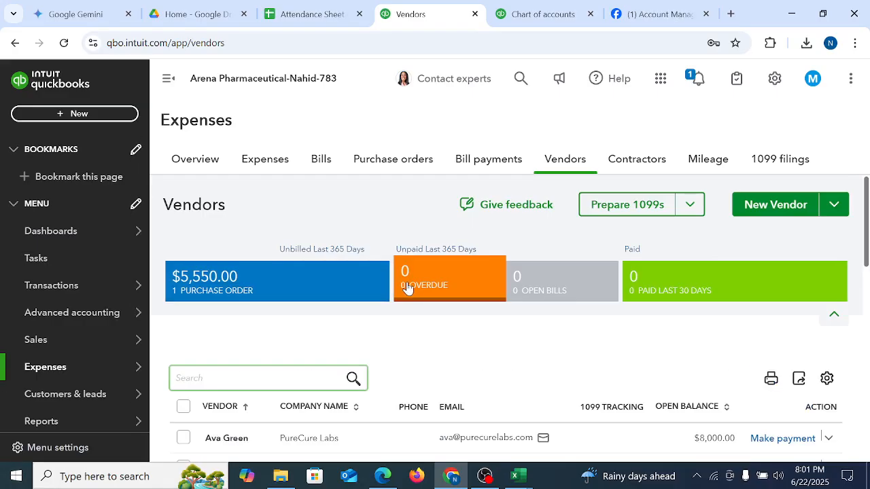
{"action": "scroll", "coordinate": [514, 310], "scroll_direction": "down", "scroll_amount": 10}
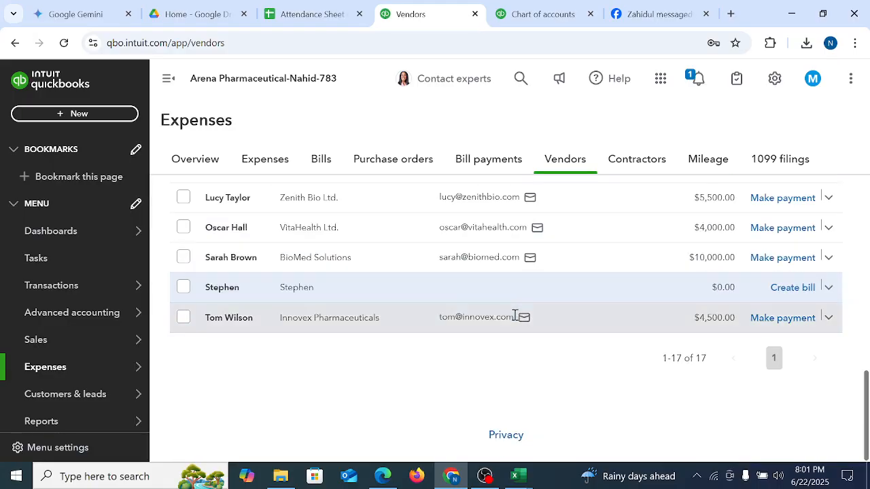
{"action": "scroll", "coordinate": [515, 315], "scroll_direction": "up", "scroll_amount": 10}
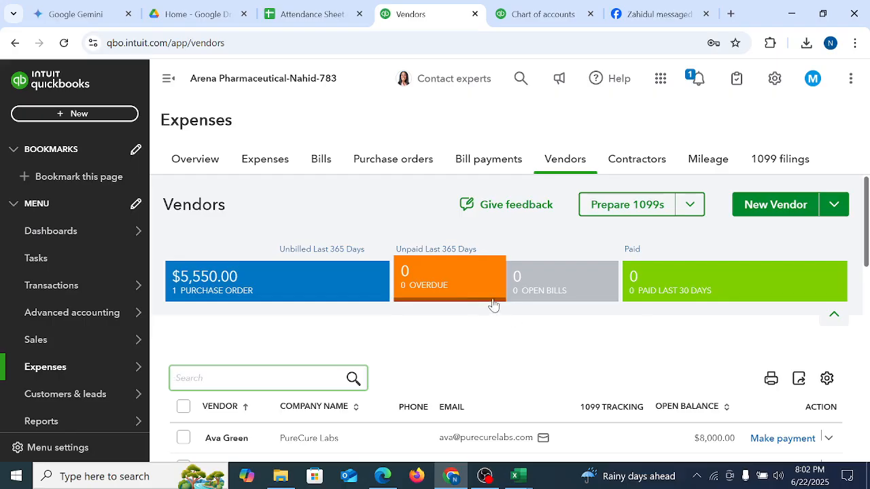
{"action": "scroll", "coordinate": [469, 295], "scroll_direction": "down", "scroll_amount": 10}
{"action": "scroll", "coordinate": [469, 311], "scroll_direction": "up", "scroll_amount": 10}
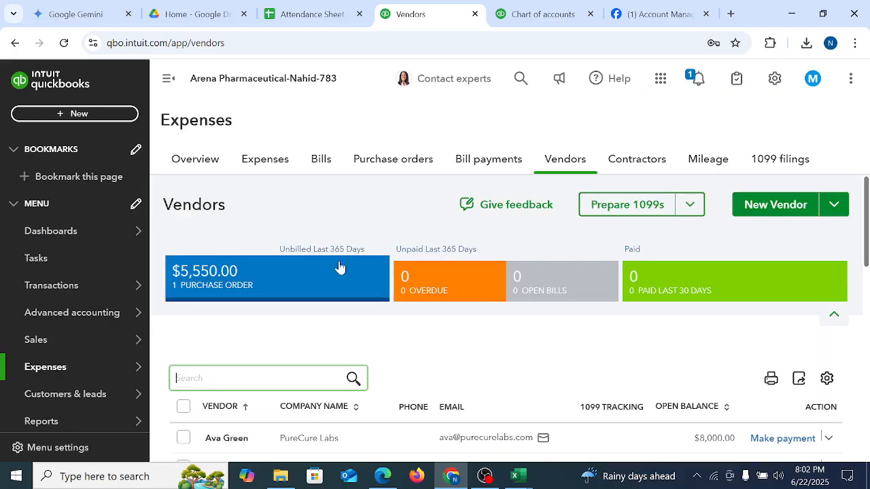
{"action": "left_click", "coordinate": [414, 171]}
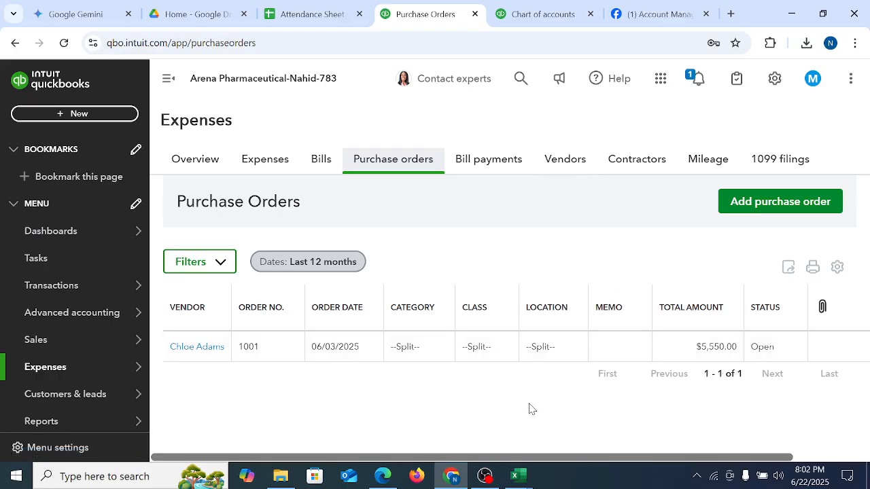
Step: Open the vendor's open purchase order, copy it to a bill, and close the bill's autofill pane
{"action": "left_click", "coordinate": [422, 352]}
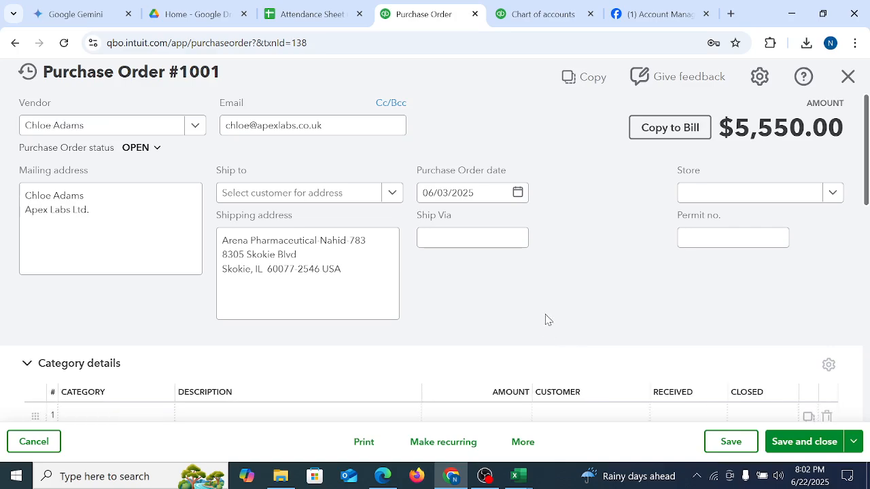
{"action": "left_click", "coordinate": [645, 127]}
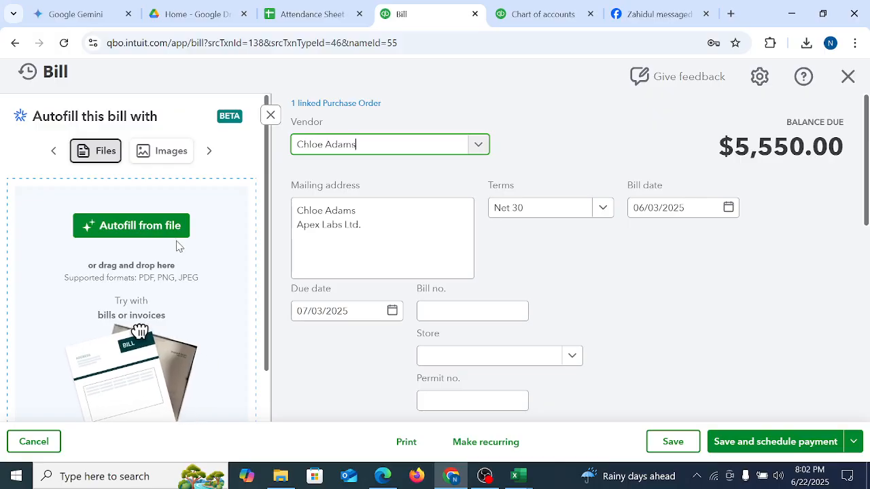
{"action": "left_click", "coordinate": [270, 115]}
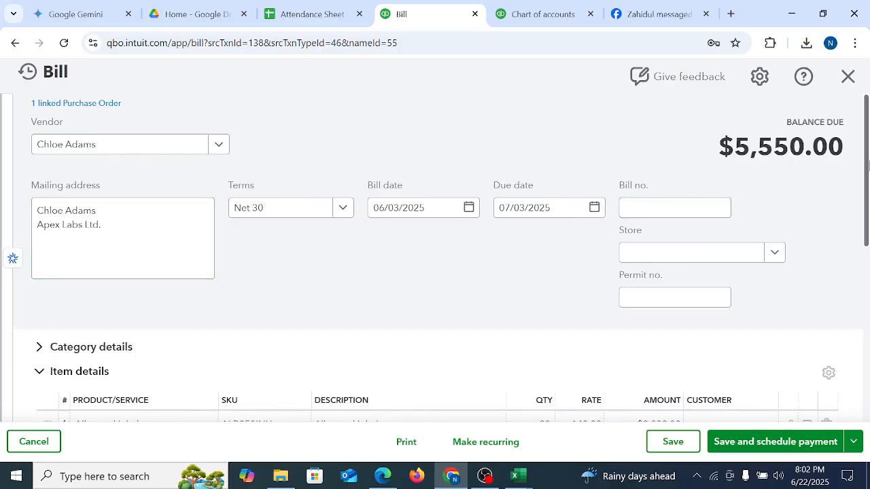
Step: Delete the empty third item line from the bill and check the remaining lines and header
{"action": "left_click_drag", "start_coordinate": [865, 171], "coordinate": [865, 292]}
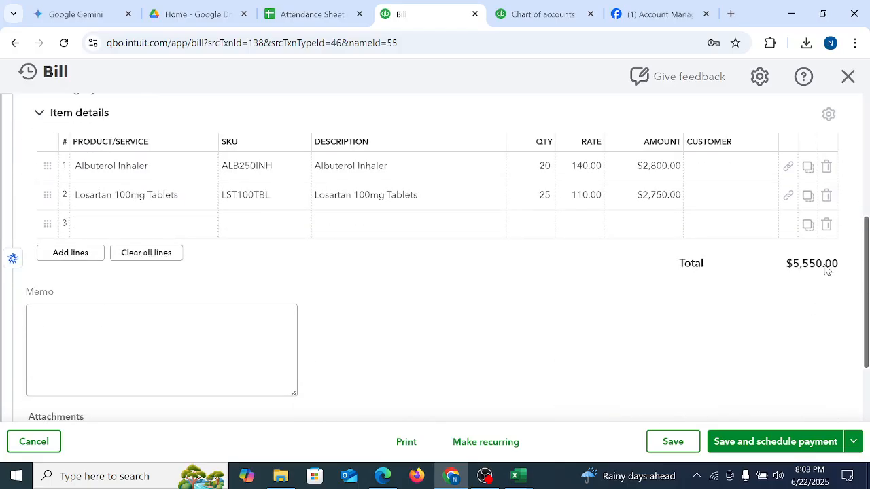
{"action": "left_click", "coordinate": [826, 225]}
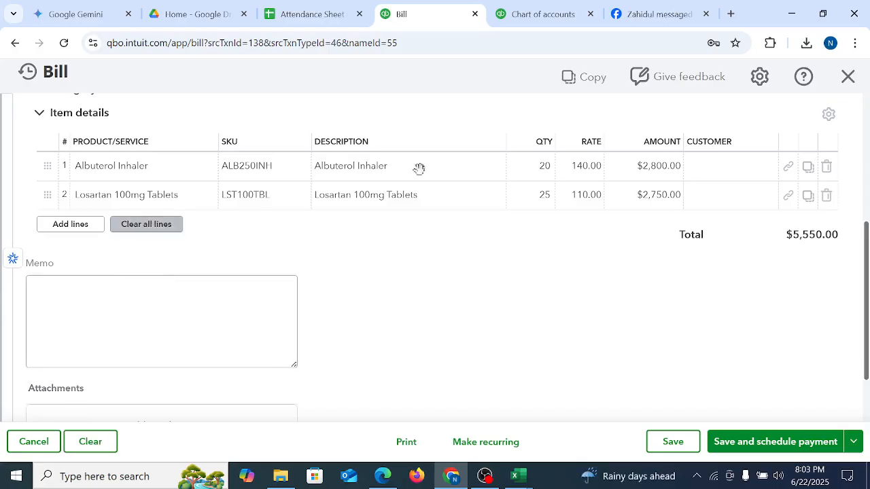
{"action": "scroll", "coordinate": [824, 305], "scroll_direction": "up", "scroll_amount": 2}
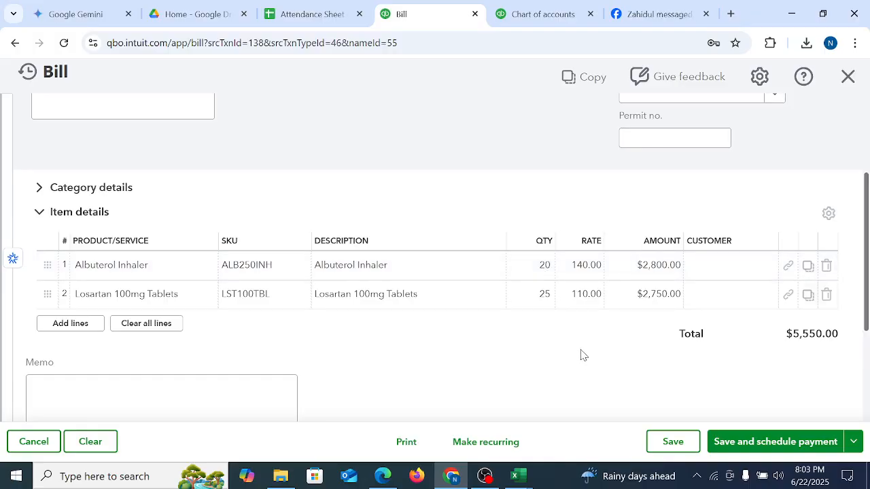
{"action": "scroll", "coordinate": [581, 355], "scroll_direction": "up", "scroll_amount": 3}
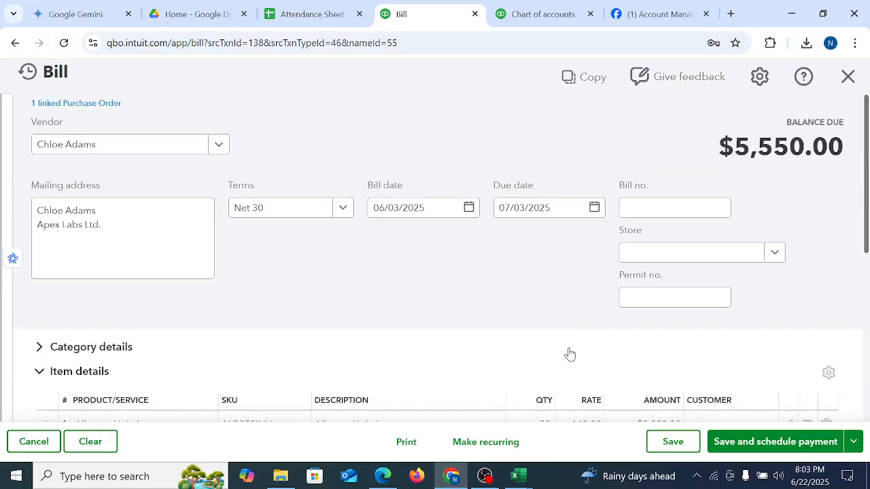
Step: Enter 45222 as the bill number, set the bill date to 06/06/2025, and save the bill
{"action": "left_click", "coordinate": [640, 211]}
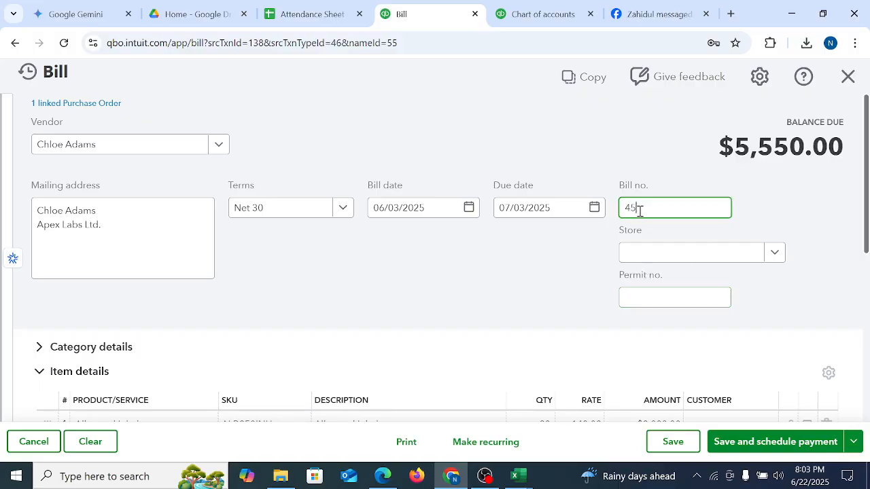
{"action": "type", "text": "45222"}
{"action": "left_click", "coordinate": [466, 207]}
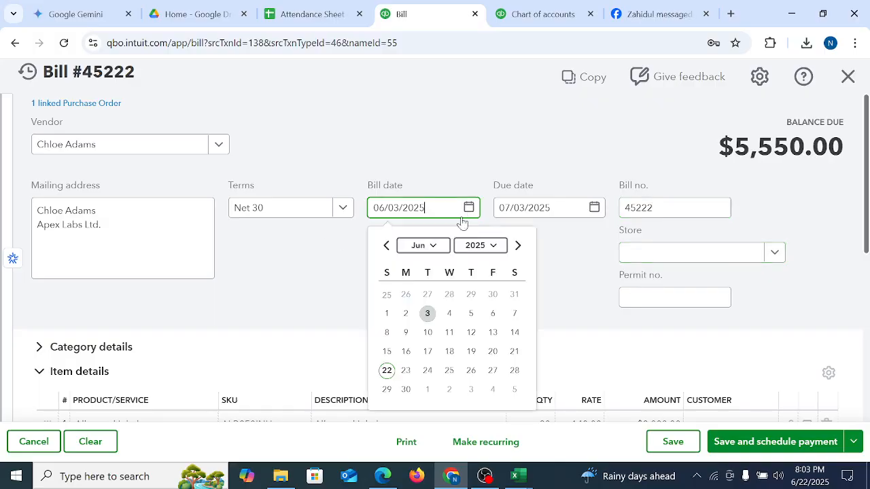
{"action": "left_click", "coordinate": [492, 314]}
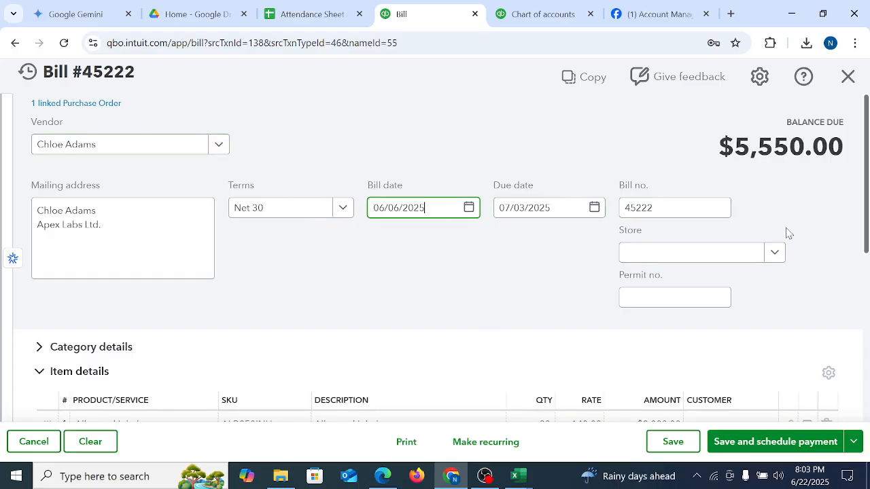
{"action": "scroll", "coordinate": [866, 223], "scroll_direction": "down", "scroll_amount": 2}
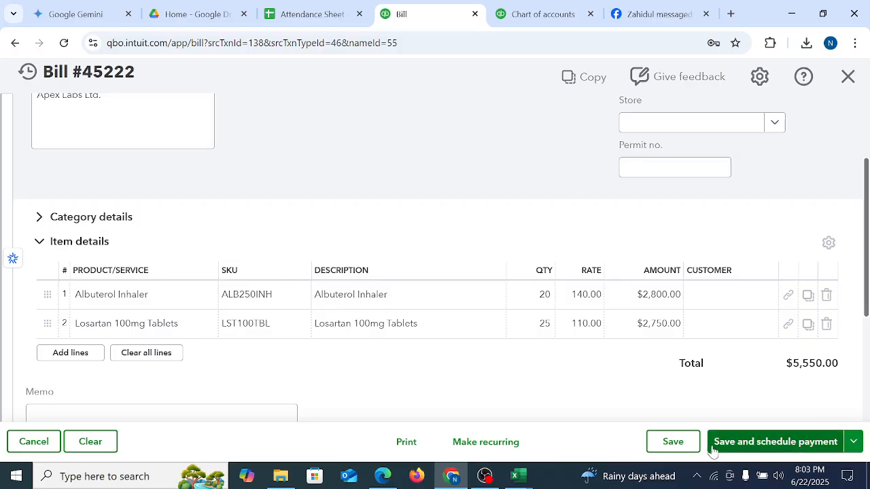
{"action": "left_click", "coordinate": [681, 443]}
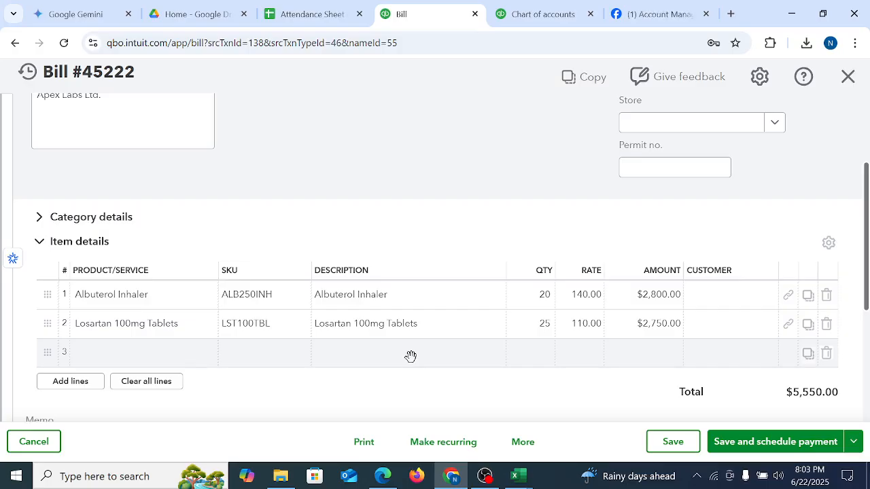
Step: Review the saved bill's header, item lines and balance due, and open its transaction journal
{"action": "scroll", "coordinate": [585, 299], "scroll_direction": "up", "scroll_amount": 3}
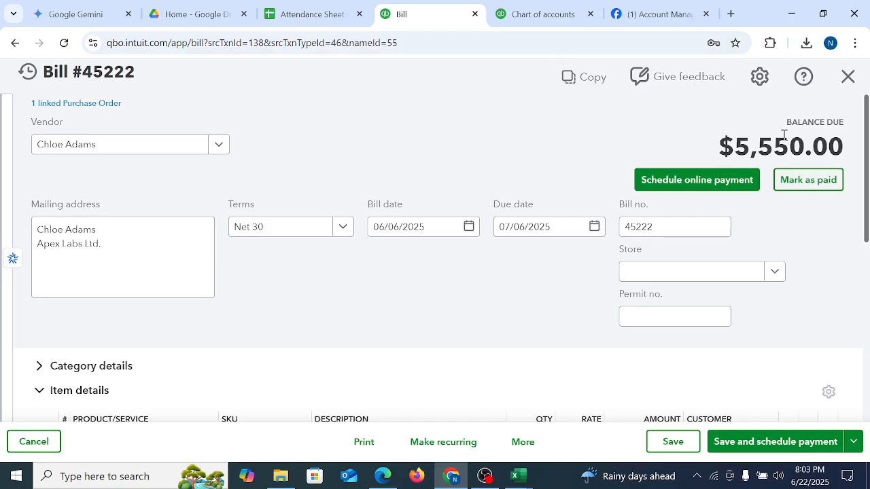
{"action": "left_click_drag", "start_coordinate": [868, 157], "coordinate": [867, 254]}
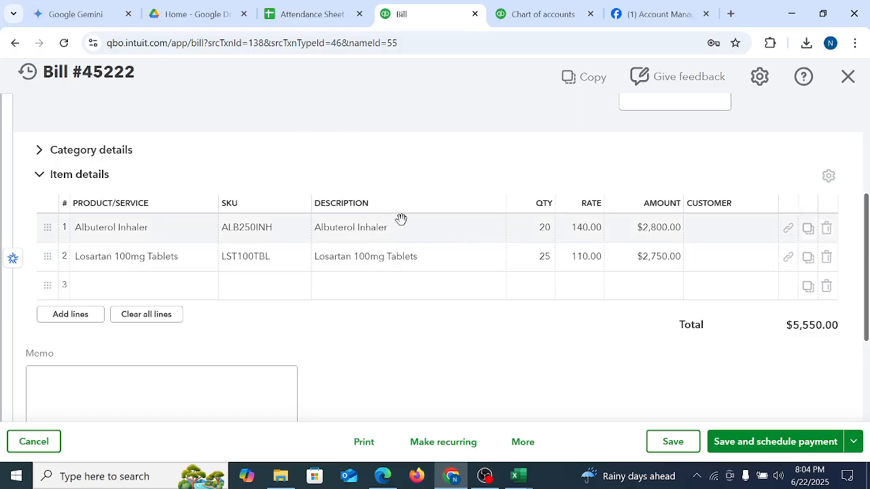
{"action": "scroll", "coordinate": [398, 220], "scroll_direction": "down", "scroll_amount": 3}
{"action": "scroll", "coordinate": [558, 341], "scroll_direction": "up", "scroll_amount": 6}
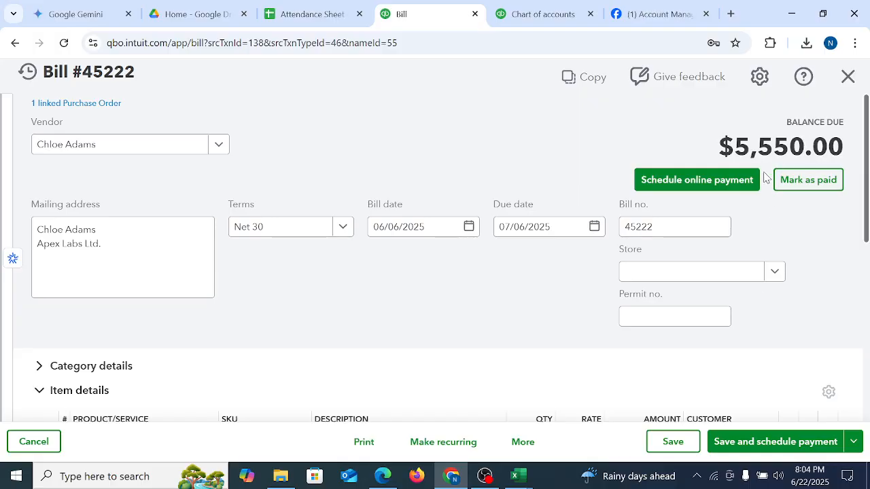
{"action": "left_click_drag", "start_coordinate": [738, 146], "coordinate": [844, 147]}
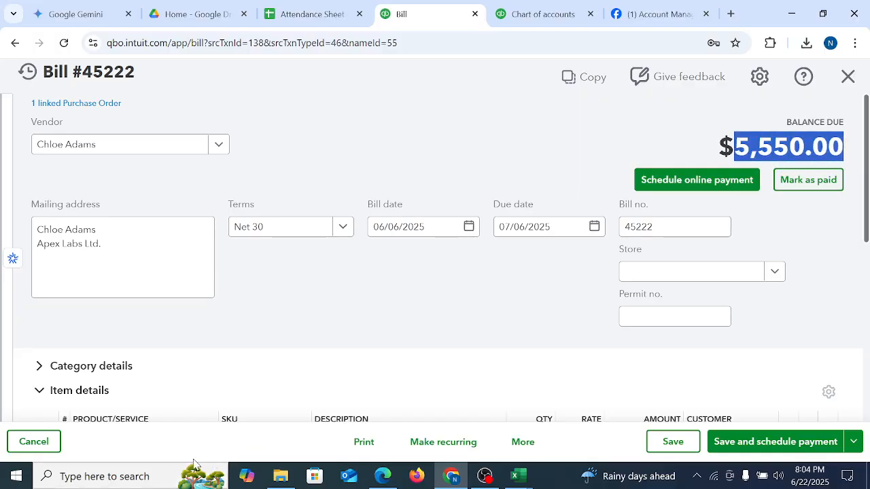
{"action": "left_click", "coordinate": [513, 442]}
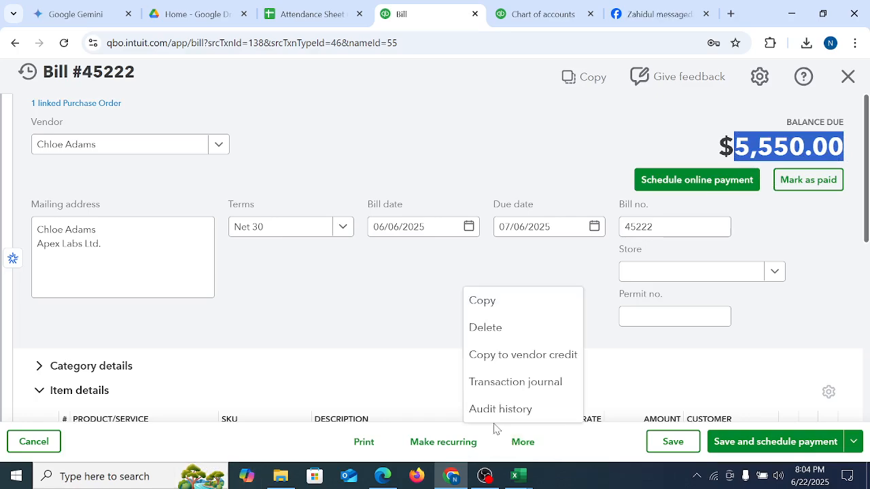
{"action": "left_click", "coordinate": [501, 383]}
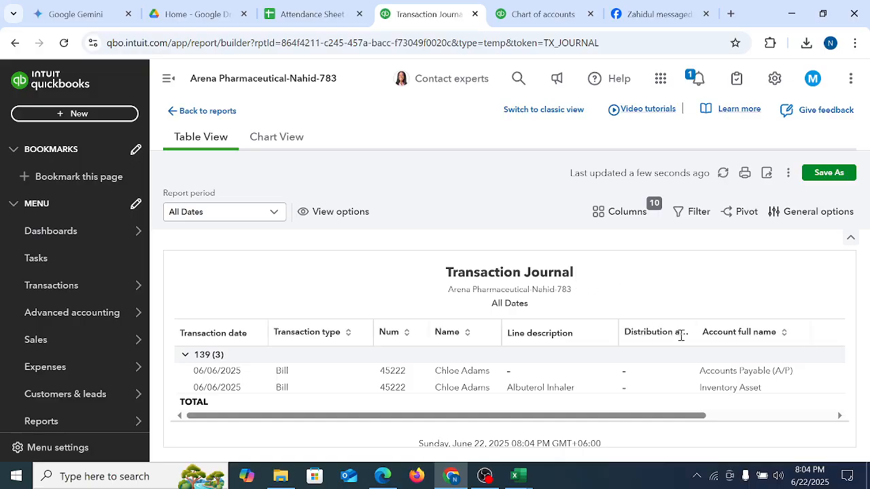
Step: Open the print version of the Transaction Journal in portrait orientation
{"action": "left_click", "coordinate": [746, 174]}
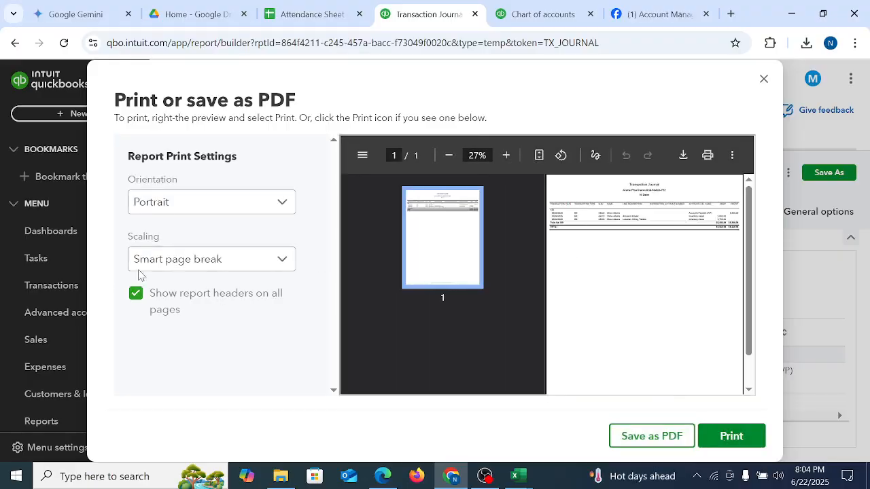
{"action": "left_click", "coordinate": [215, 208]}
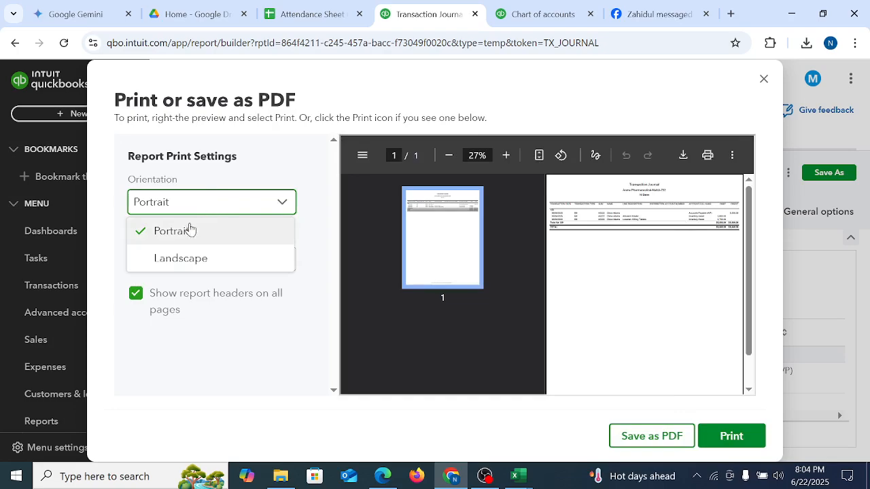
{"action": "left_click", "coordinate": [219, 206]}
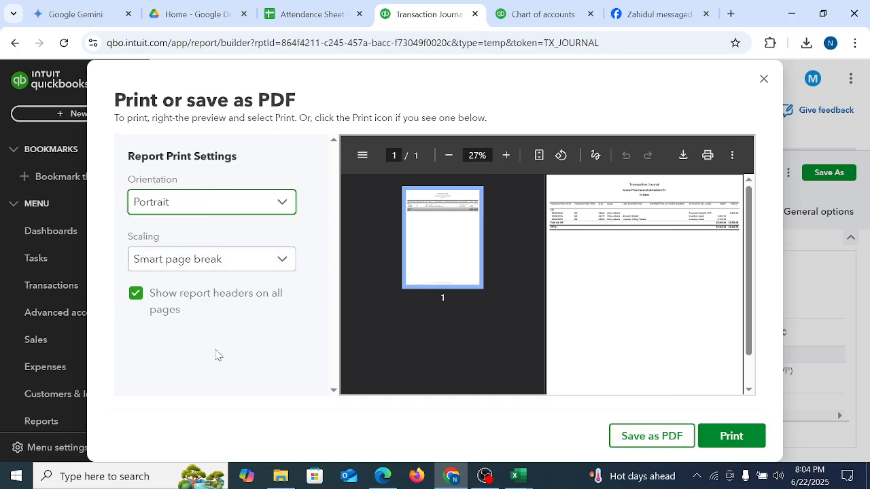
{"action": "left_click", "coordinate": [729, 437]}
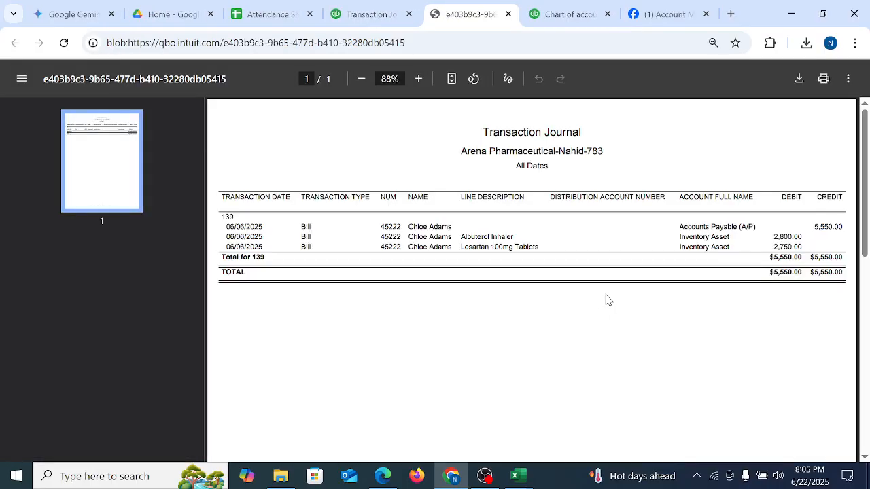
Step: Examine the printed journal's debit and credit amounts for Accounts Payable and Inventory Asset at higher magnification
{"action": "scroll", "coordinate": [764, 286], "scroll_direction": "up", "scroll_amount": 3}
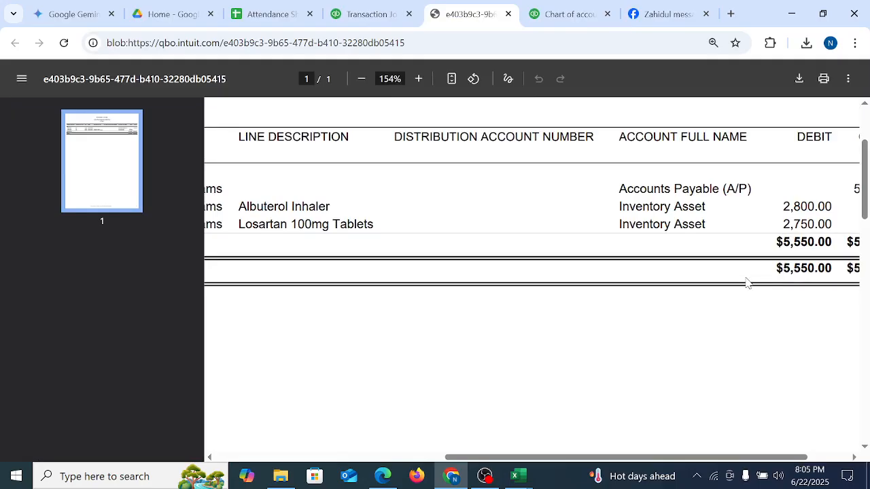
{"action": "left_click_drag", "start_coordinate": [724, 456], "coordinate": [762, 457]}
{"action": "scroll", "coordinate": [786, 281], "scroll_direction": "up", "scroll_amount": 2}
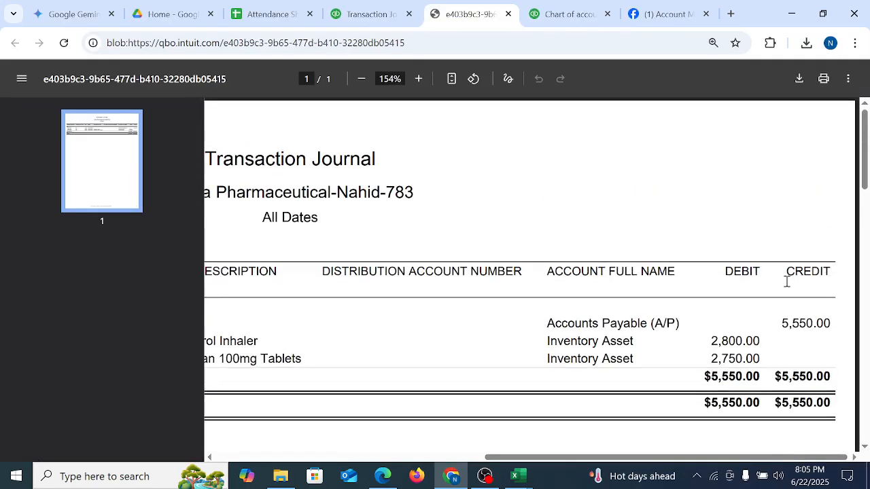
{"action": "scroll", "coordinate": [803, 352], "scroll_direction": "down", "scroll_amount": 10}
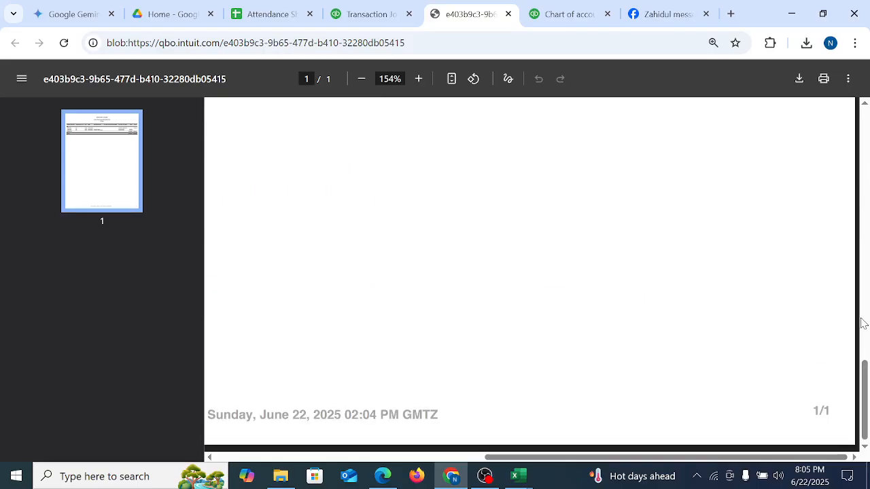
{"action": "left_click_drag", "start_coordinate": [857, 397], "coordinate": [859, 170]}
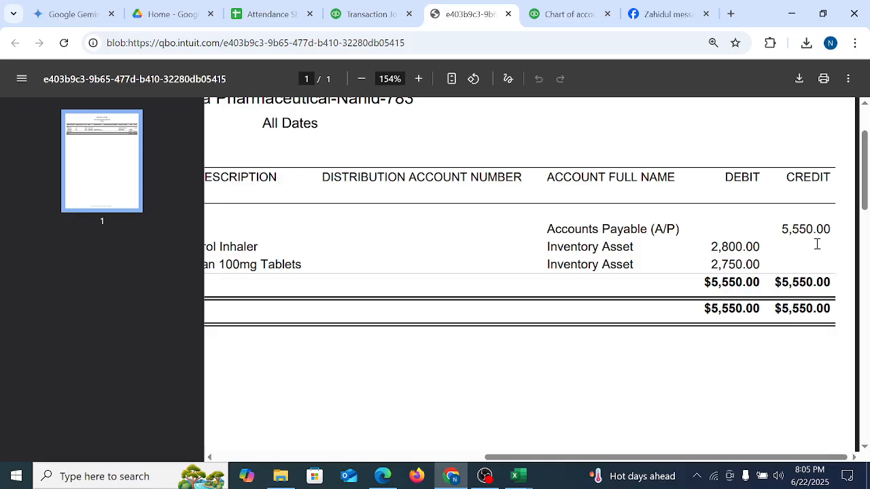
{"action": "left_click", "coordinate": [484, 477]}
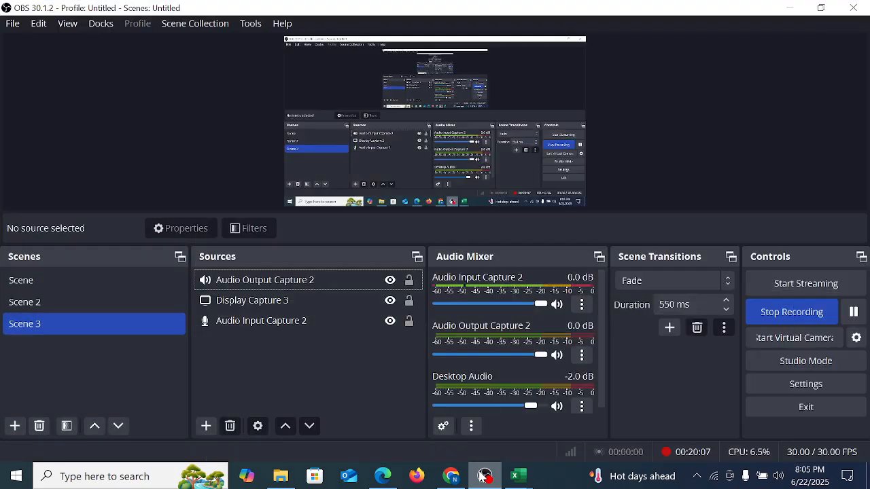
{"action": "left_click", "coordinate": [855, 312]}
{"action": "left_click", "coordinate": [855, 312]}
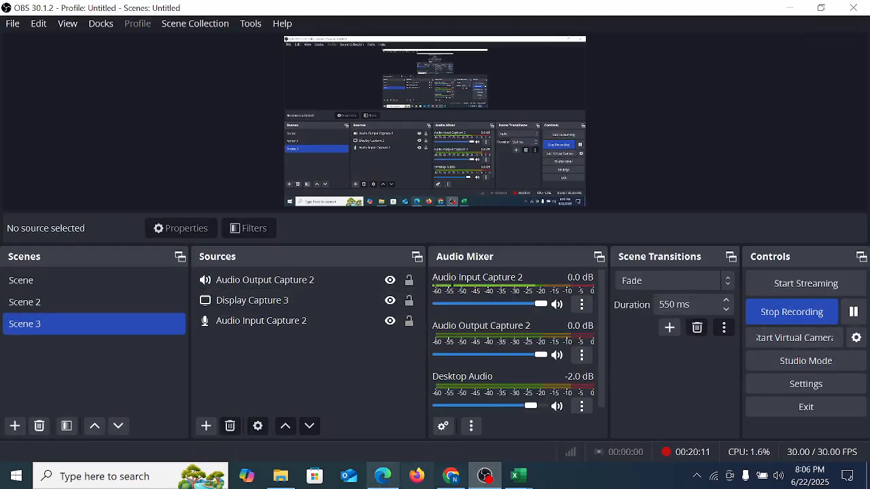
{"action": "left_click", "coordinate": [451, 477]}
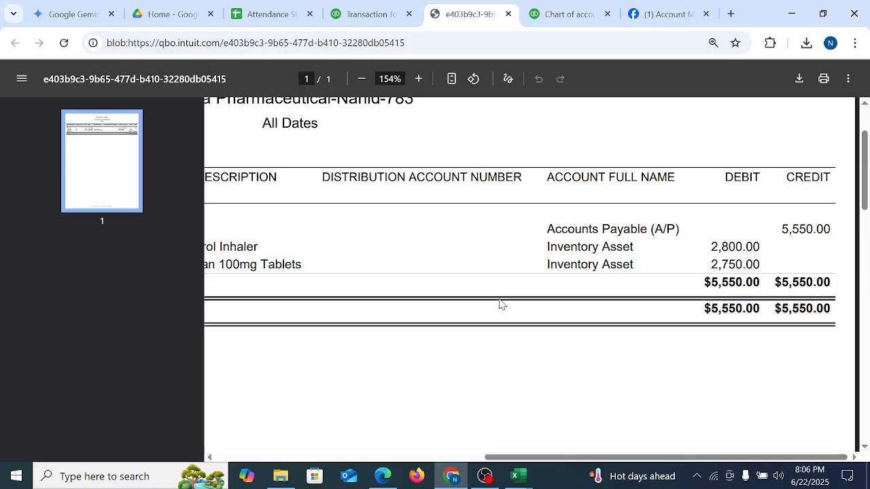
Step: Close the report's print dialog and review the journal's debit and credit columns, sorting by transaction type and by transaction number
{"action": "left_click", "coordinate": [386, 13]}
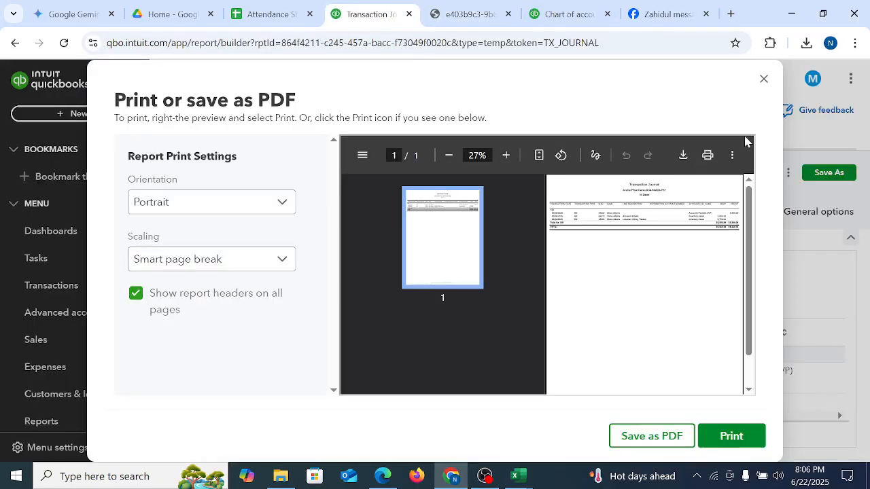
{"action": "left_click", "coordinate": [763, 78]}
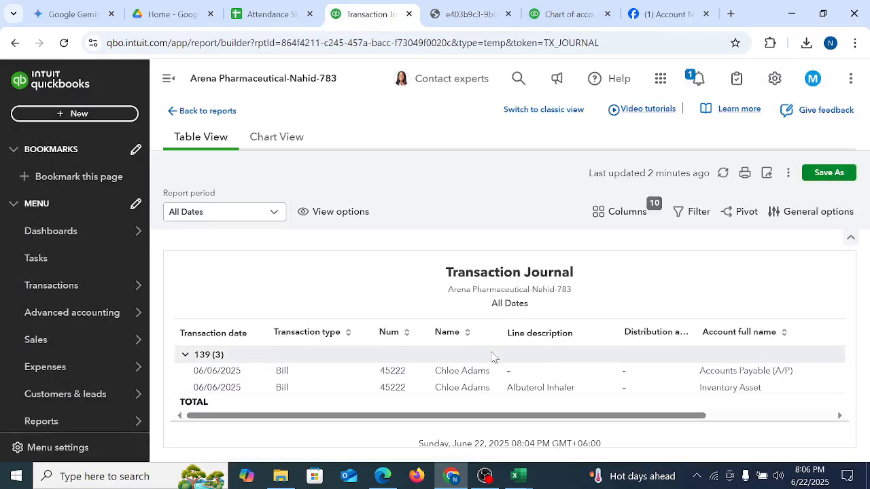
{"action": "left_click", "coordinate": [345, 336]}
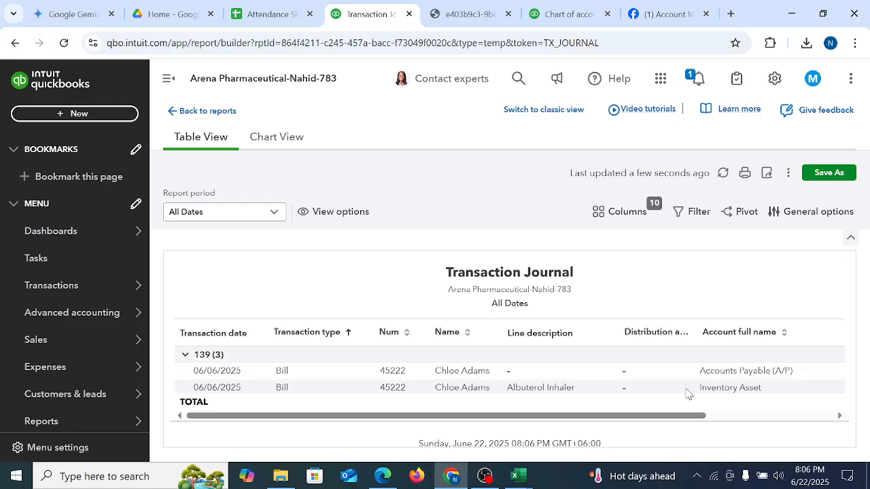
{"action": "left_click_drag", "start_coordinate": [597, 416], "coordinate": [800, 417]}
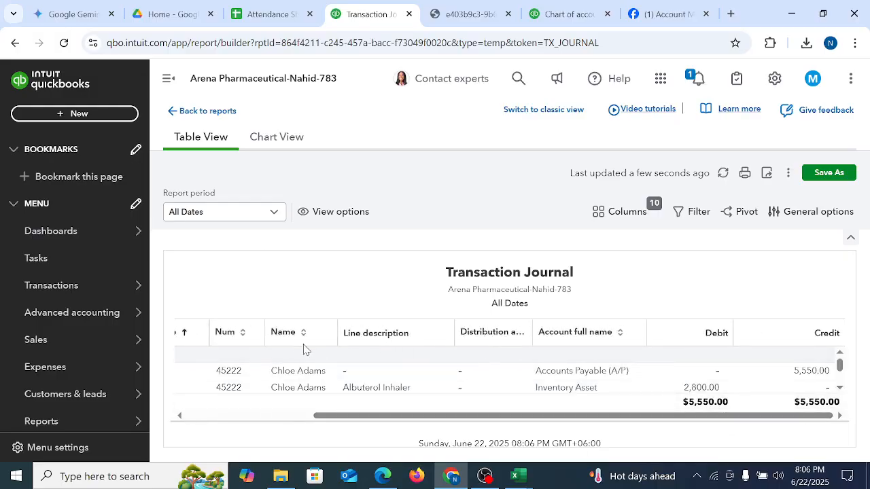
{"action": "left_click", "coordinate": [238, 336]}
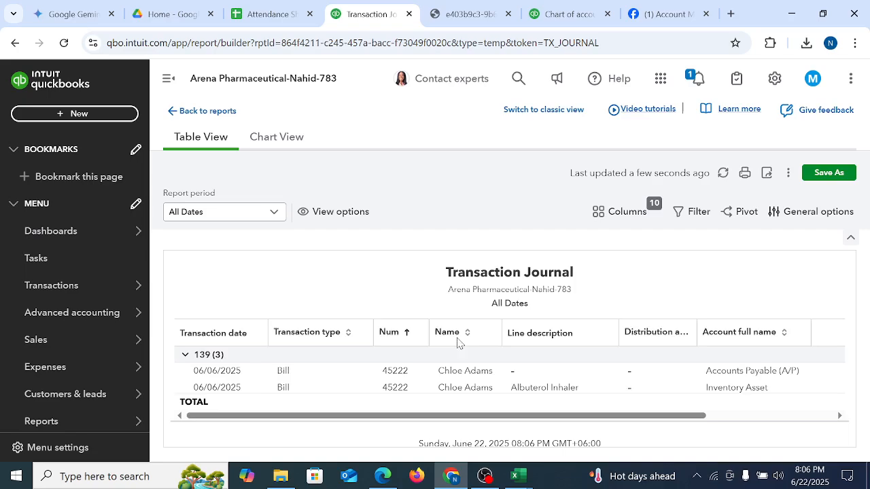
{"action": "left_click_drag", "start_coordinate": [656, 416], "coordinate": [811, 426]}
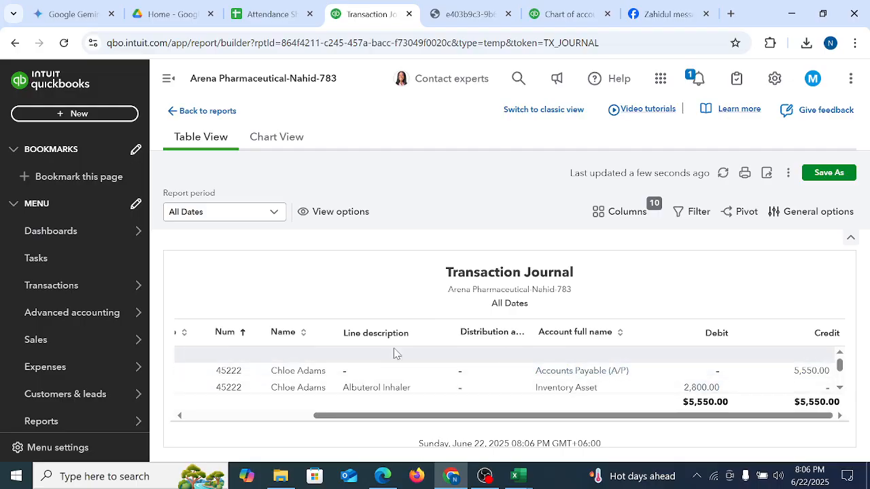
Step: Sort the journal by transaction number in descending order and check its debit and credit columns
{"action": "left_click_drag", "start_coordinate": [468, 417], "coordinate": [327, 440]}
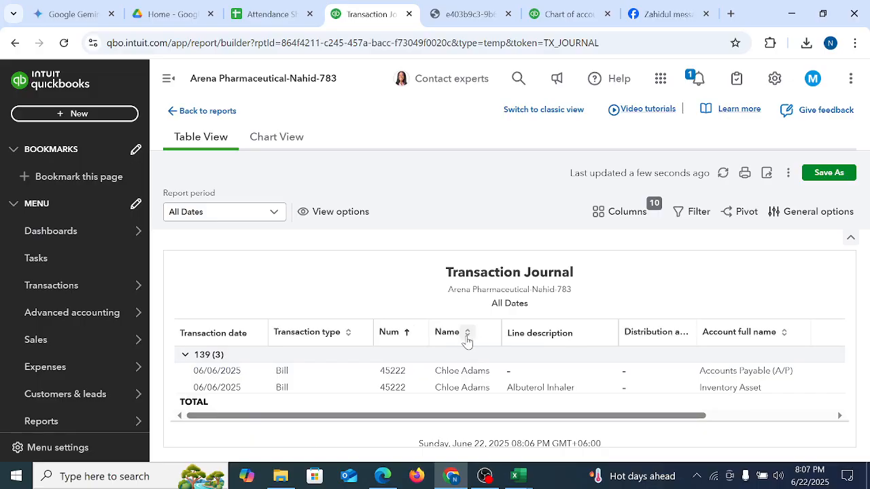
{"action": "left_click", "coordinate": [407, 336]}
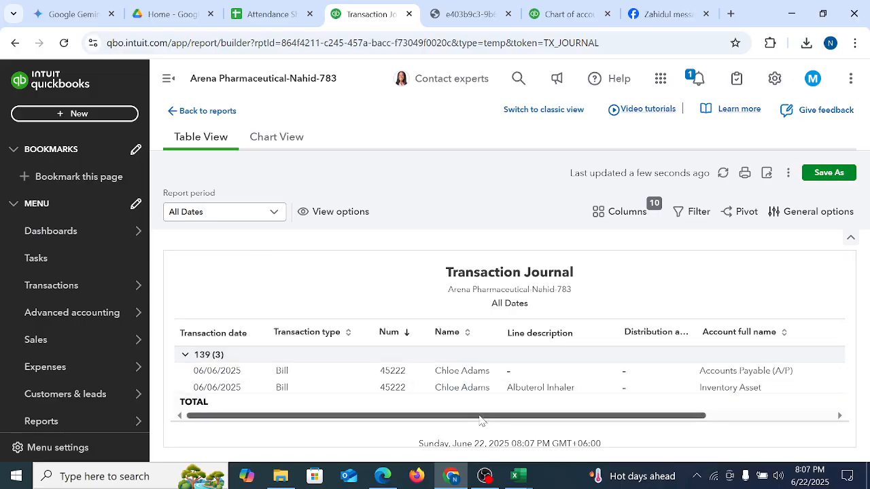
{"action": "left_click_drag", "start_coordinate": [485, 415], "coordinate": [715, 424]}
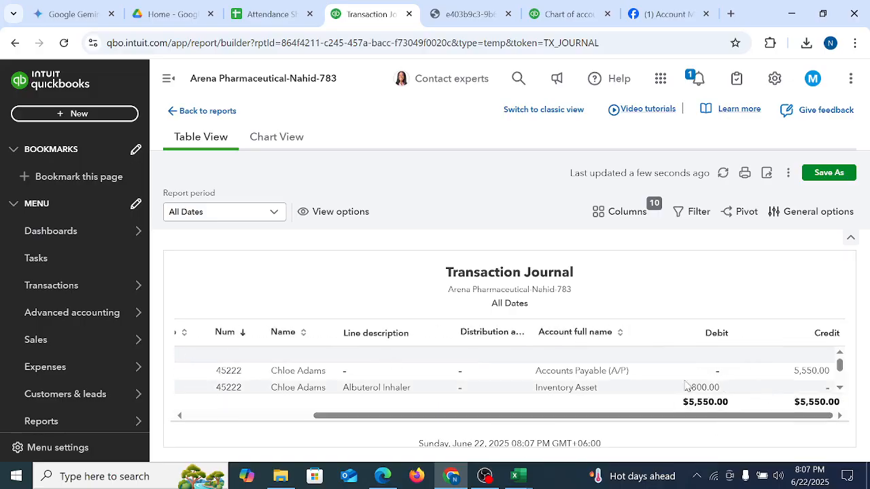
Step: Sort the journal by account full name in descending order and review each line's debit and credit
{"action": "left_click", "coordinate": [619, 333]}
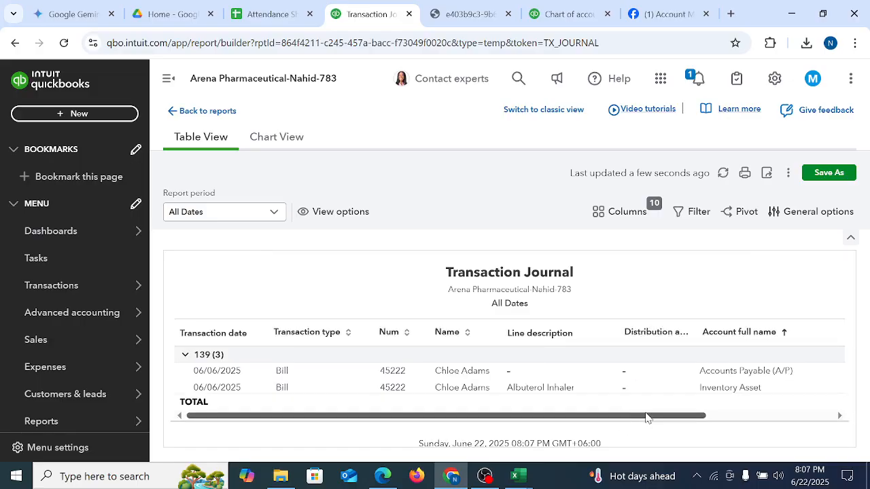
{"action": "left_click_drag", "start_coordinate": [646, 415], "coordinate": [820, 427]}
{"action": "scroll", "coordinate": [757, 365], "scroll_direction": "down", "scroll_amount": 3}
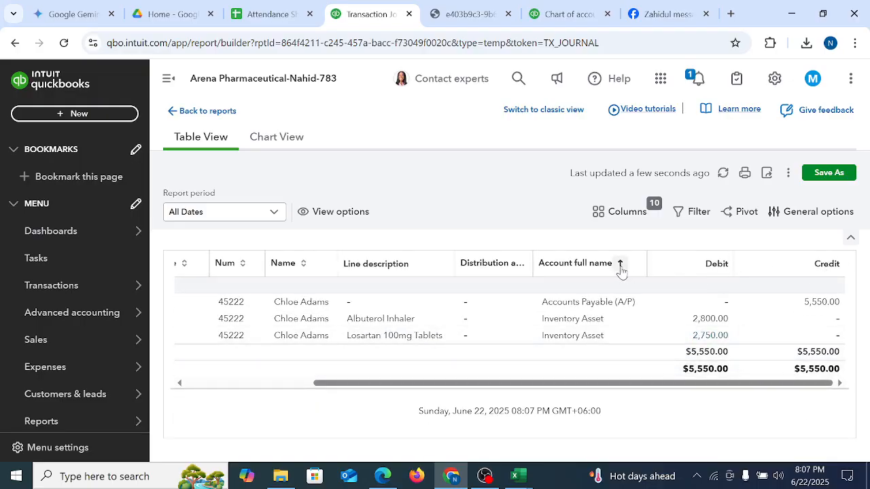
{"action": "left_click", "coordinate": [620, 267]}
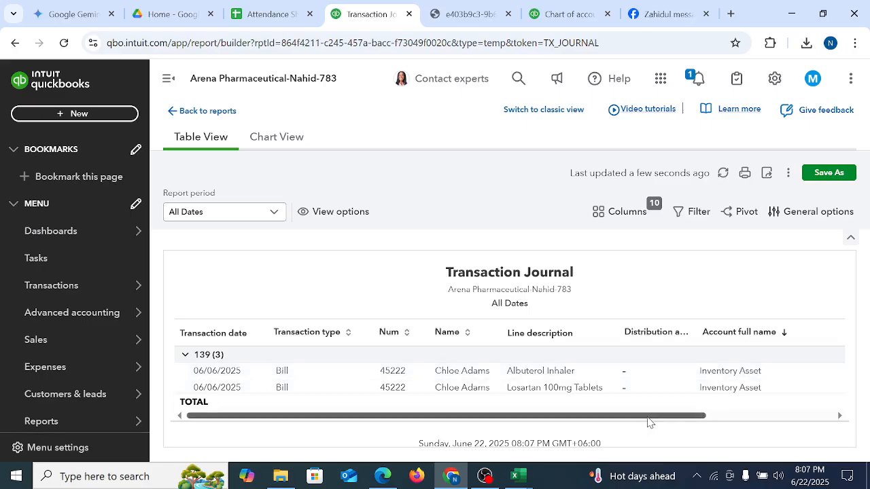
{"action": "left_click_drag", "start_coordinate": [648, 417], "coordinate": [835, 426]}
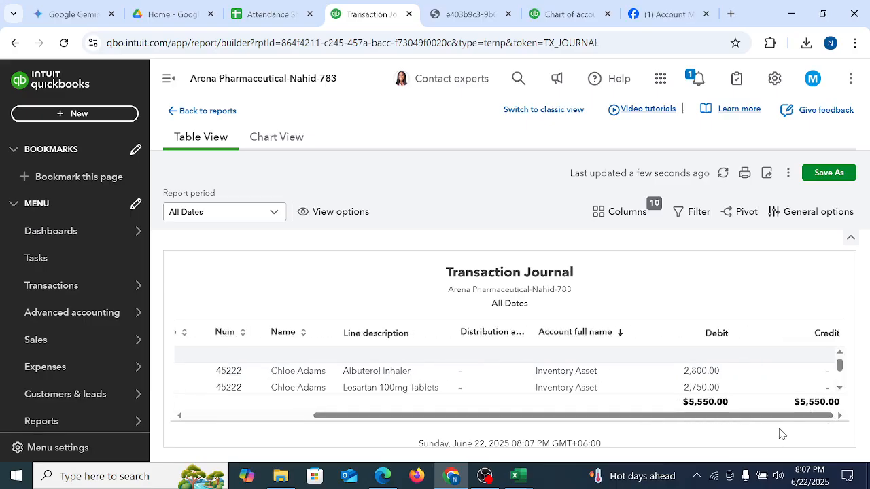
{"action": "scroll", "coordinate": [840, 367], "scroll_direction": "down", "scroll_amount": 3}
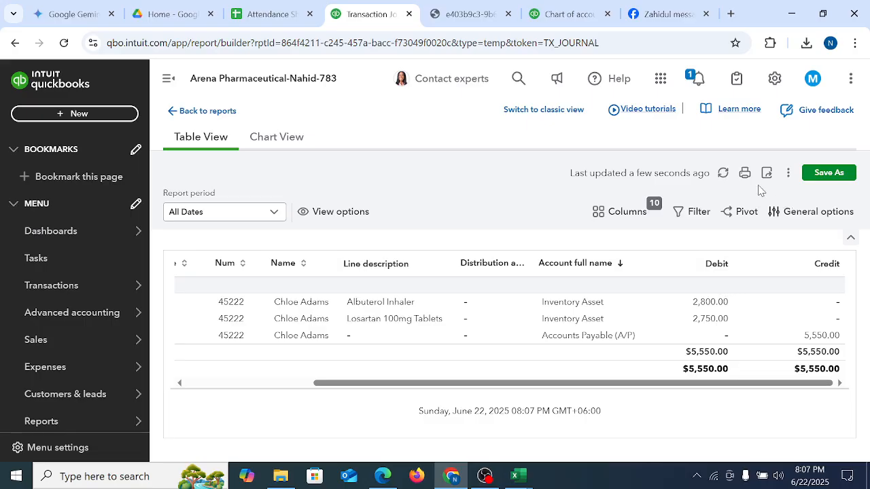
Step: Open the print version of the re-sorted Transaction Journal, examine its entries at higher magnification, and close the print views
{"action": "left_click", "coordinate": [744, 173]}
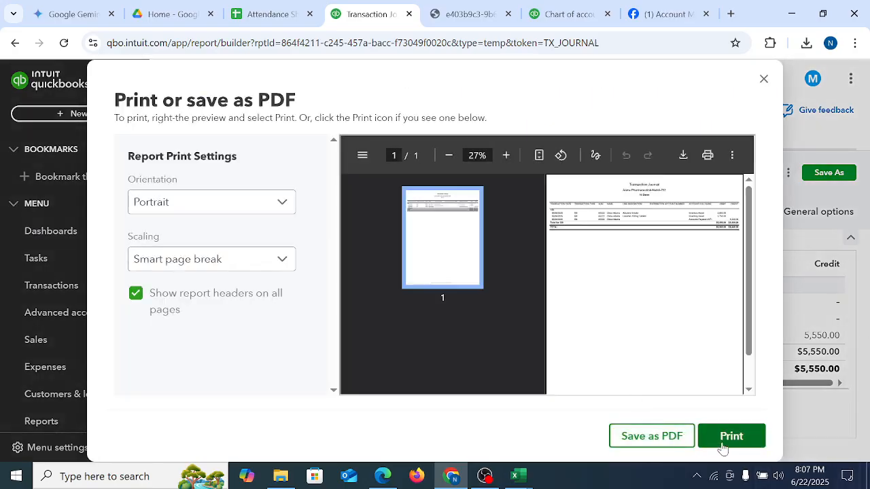
{"action": "left_click", "coordinate": [734, 436]}
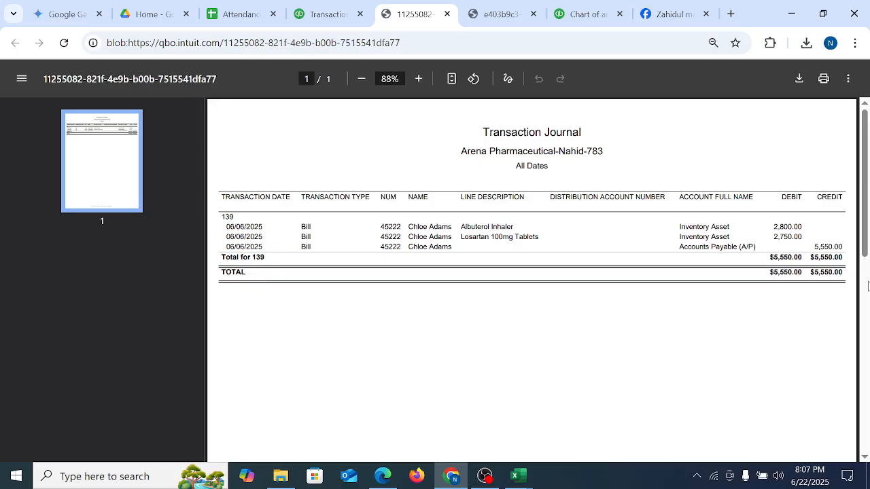
{"action": "scroll", "coordinate": [867, 286], "scroll_direction": "up", "scroll_amount": 3}
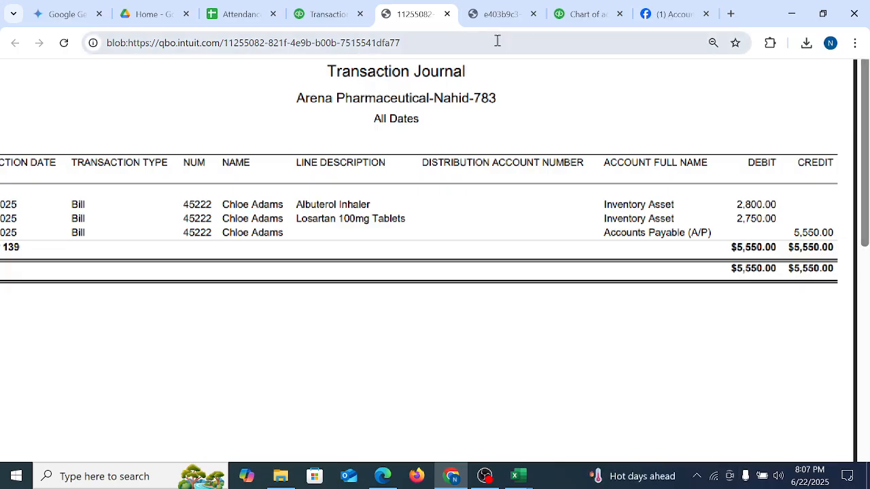
{"action": "left_click", "coordinate": [446, 13]}
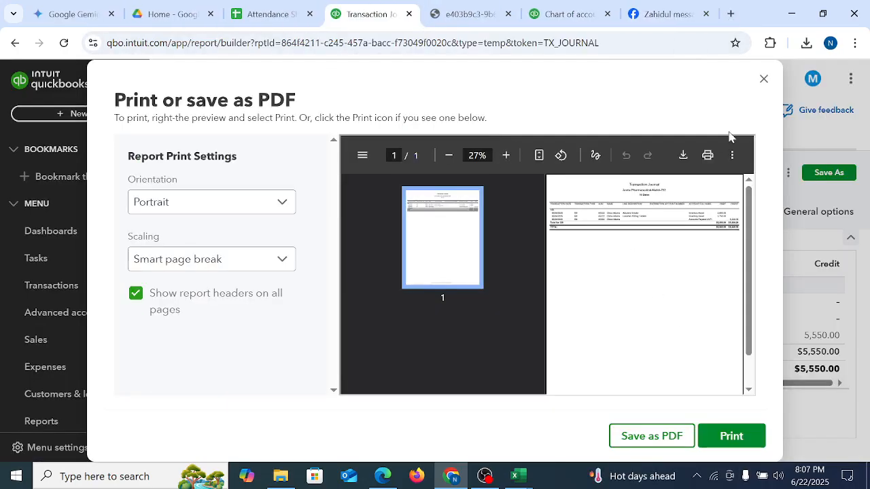
{"action": "left_click", "coordinate": [763, 79]}
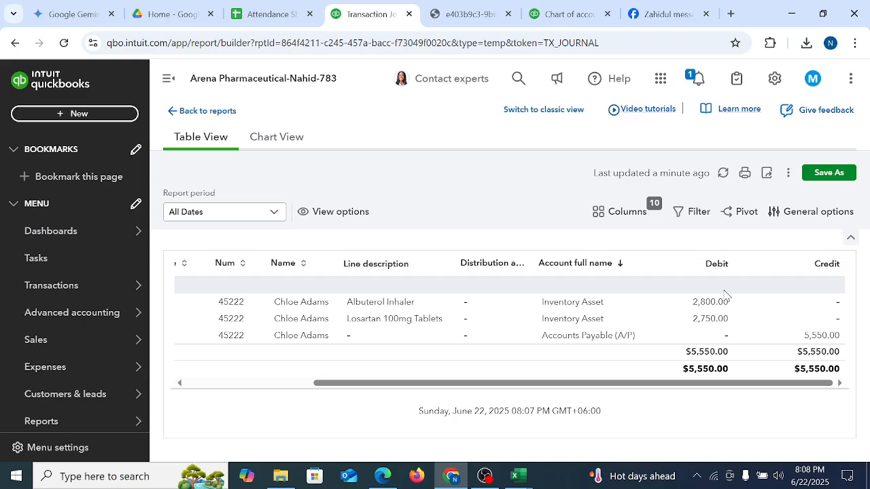
{"action": "left_click", "coordinate": [107, 115]}
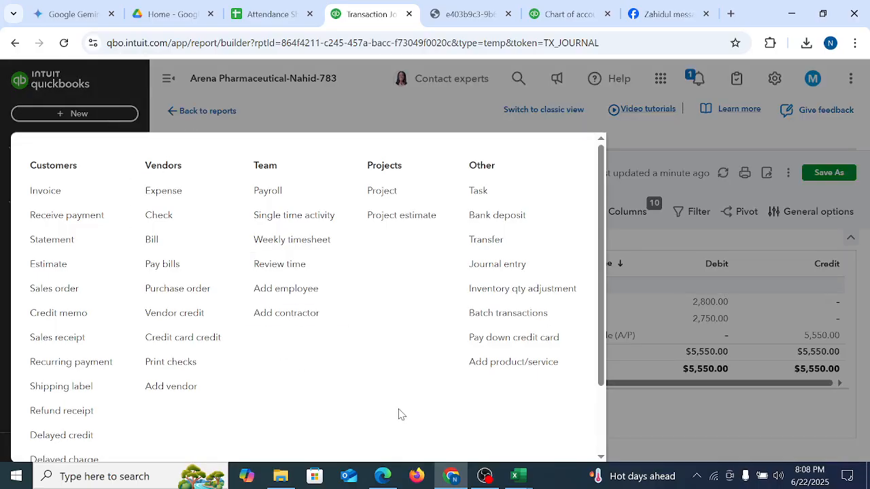
{"action": "key", "text": "Print"}
{"action": "mouse_move", "coordinate": [1, 0]}
{"action": "left_mouse_down"}
{"action": "mouse_move", "coordinate": [530, 386]}
{"action": "mouse_move", "coordinate": [862, 474]}
{"action": "left_mouse_up"}
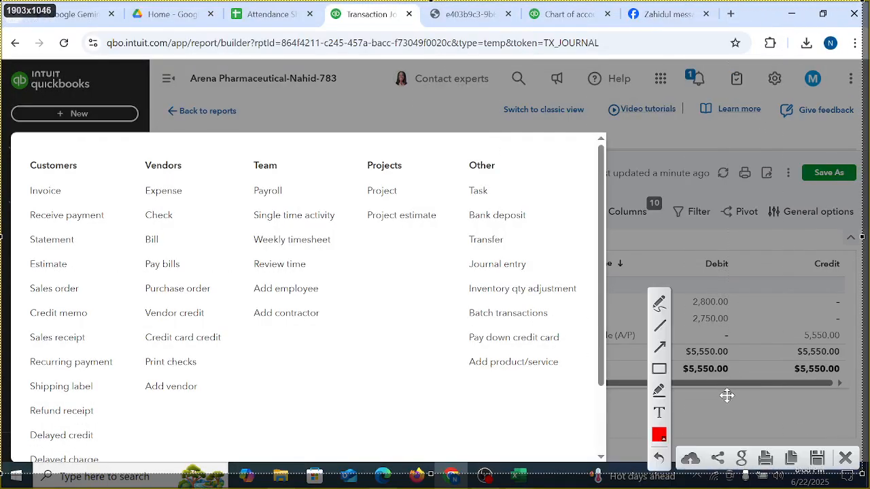
{"action": "left_click", "coordinate": [659, 370]}
{"action": "left_click", "coordinate": [845, 459]}
{"action": "left_click", "coordinate": [848, 458]}
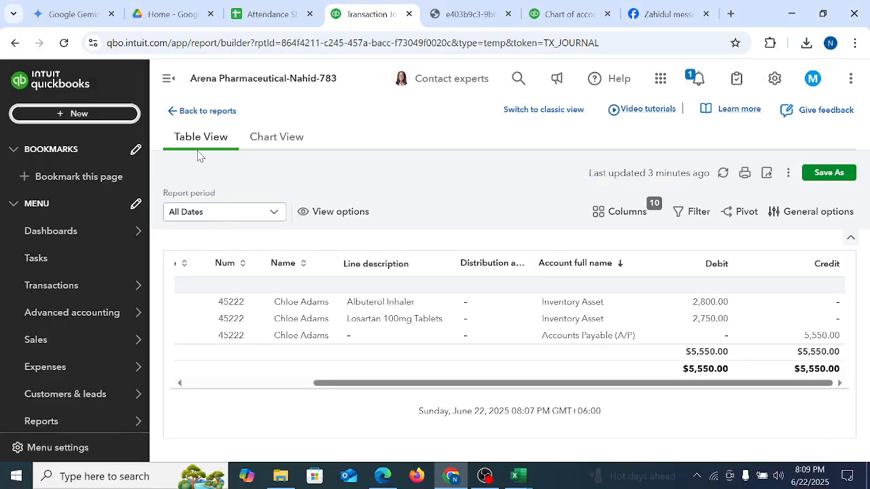
Step: Start a new bill and choose the GreenLife Pharma contact as its vendor
{"action": "left_click", "coordinate": [78, 113]}
{"action": "left_click", "coordinate": [176, 239]}
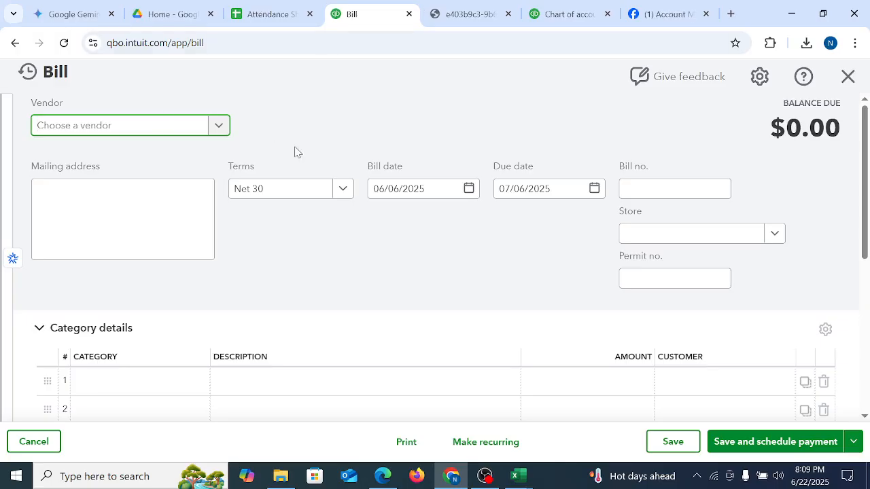
{"action": "left_click", "coordinate": [218, 125]}
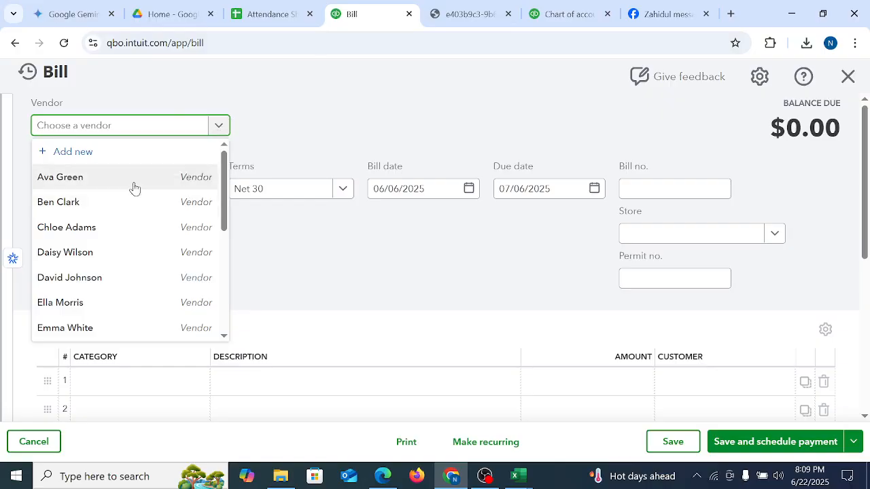
{"action": "left_click", "coordinate": [66, 201]}
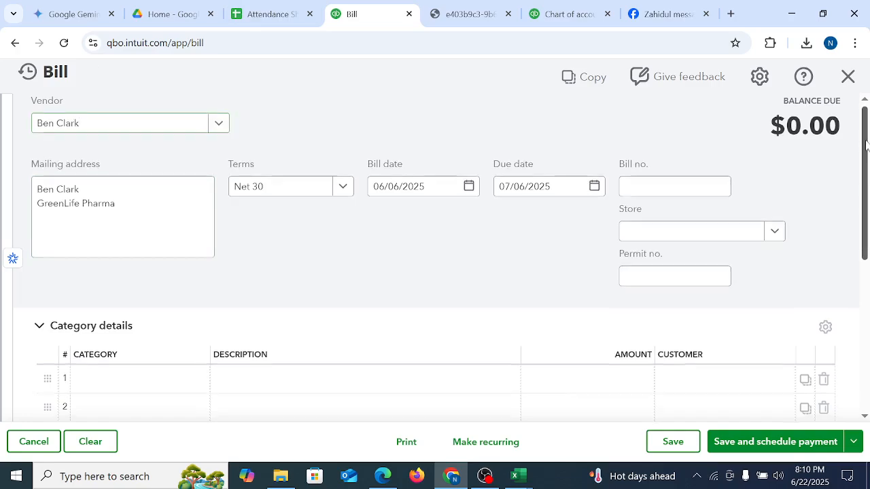
Step: Expand the bill's item details and choose Losartan 50mg Tablets as the product on the first item line
{"action": "left_click_drag", "start_coordinate": [866, 145], "coordinate": [868, 229]}
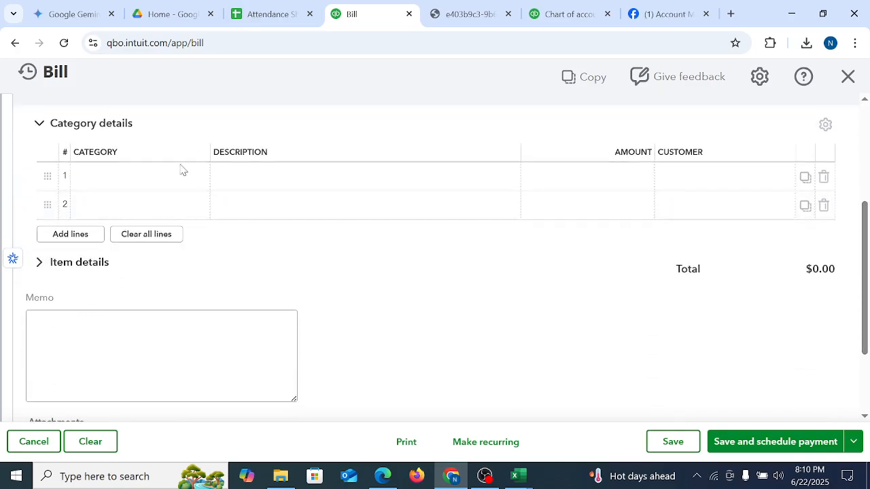
{"action": "left_click", "coordinate": [90, 263]}
{"action": "left_click", "coordinate": [188, 314]}
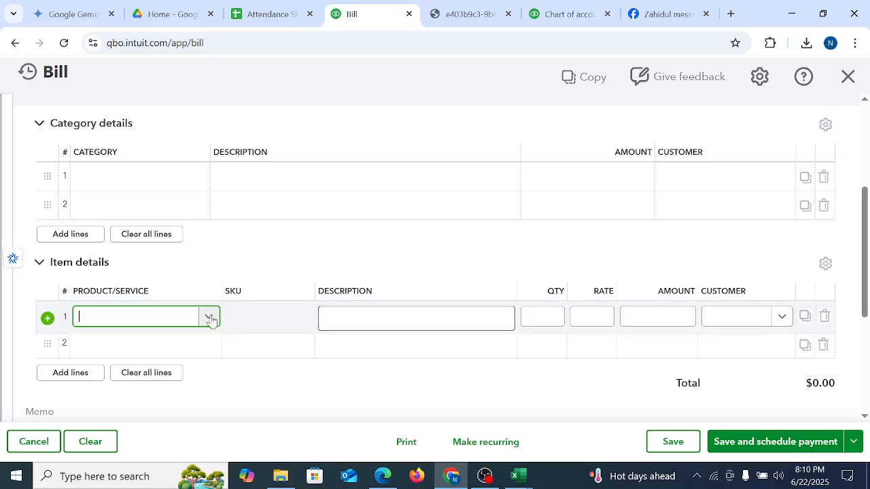
{"action": "left_click", "coordinate": [209, 317]}
{"action": "scroll", "coordinate": [135, 217], "scroll_direction": "down", "scroll_amount": 10}
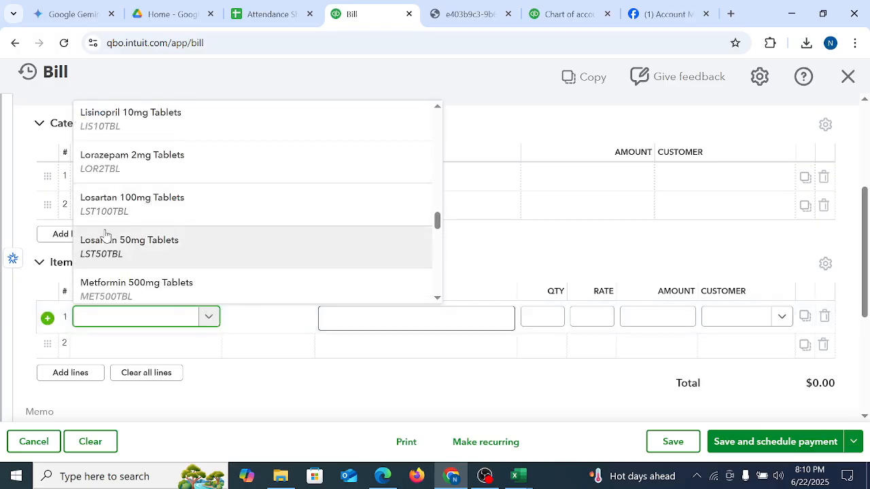
{"action": "left_click", "coordinate": [134, 265]}
Step: Add a second item line for Losartan 50mg Tablets and set the first line's quantity to 25
{"action": "left_click", "coordinate": [196, 343]}
{"action": "left_click", "coordinate": [209, 345]}
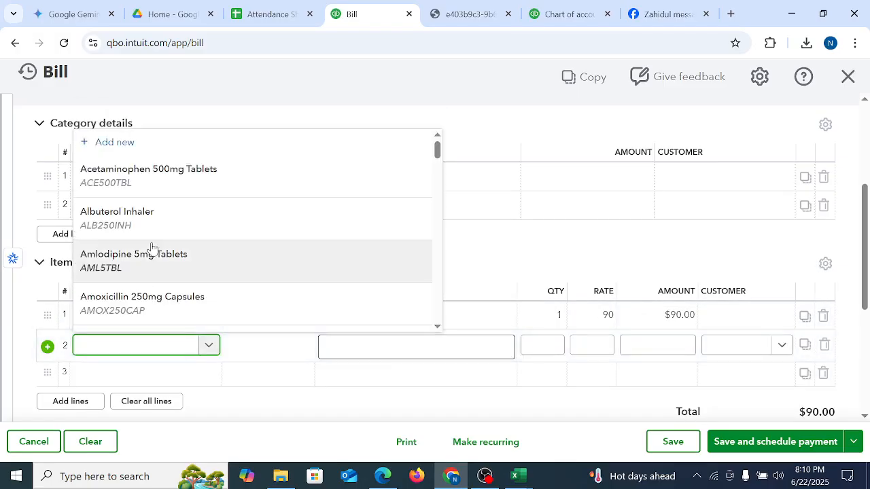
{"action": "scroll", "coordinate": [136, 258], "scroll_direction": "down", "scroll_amount": 10}
{"action": "left_click", "coordinate": [182, 275]}
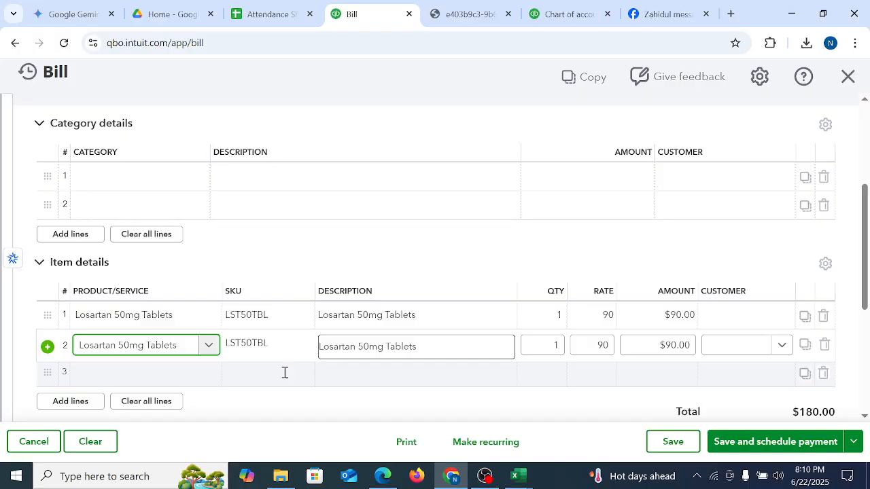
{"action": "left_click", "coordinate": [532, 315]}
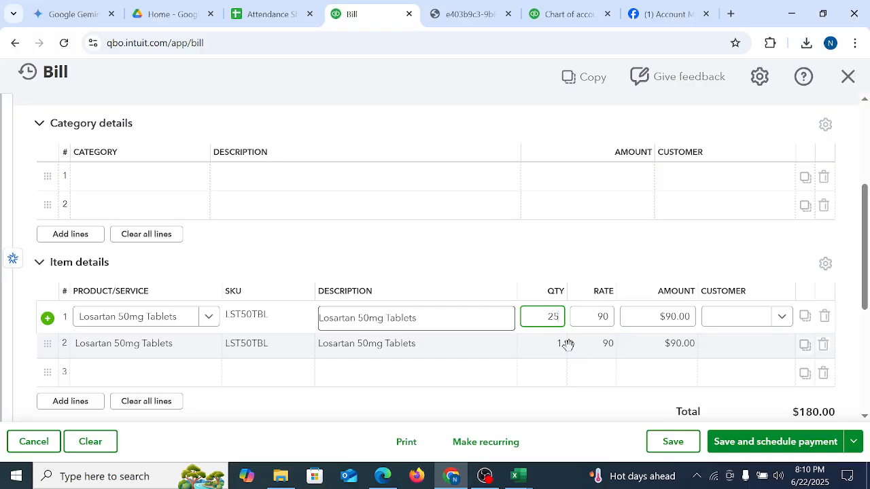
Step: Change the second item line's product to Acetaminophen 500mg Tablets and set its quantity to 20
{"action": "left_click", "coordinate": [548, 351]}
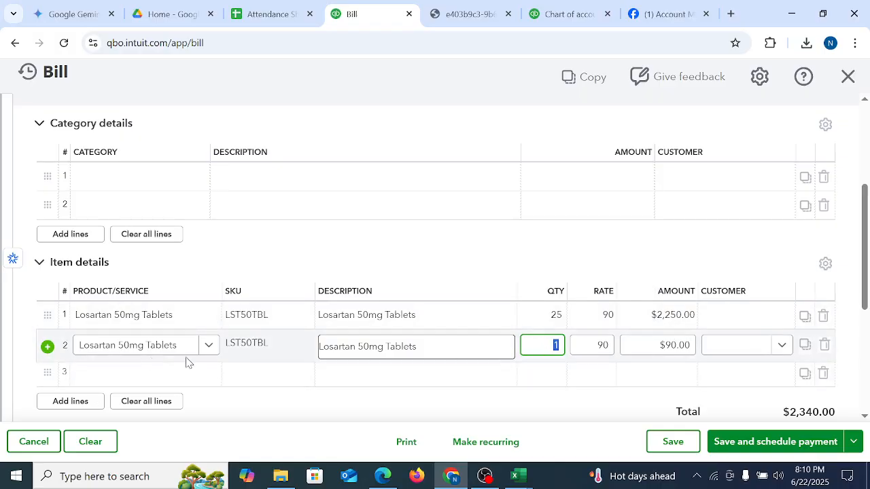
{"action": "left_click", "coordinate": [208, 345]}
{"action": "scroll", "coordinate": [150, 197], "scroll_direction": "up", "scroll_amount": 10}
{"action": "left_click", "coordinate": [140, 186]}
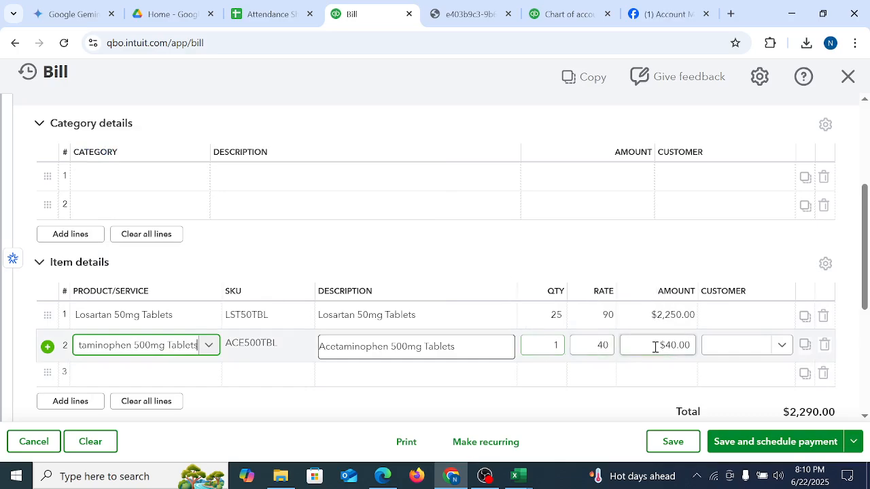
{"action": "left_click", "coordinate": [551, 347]}
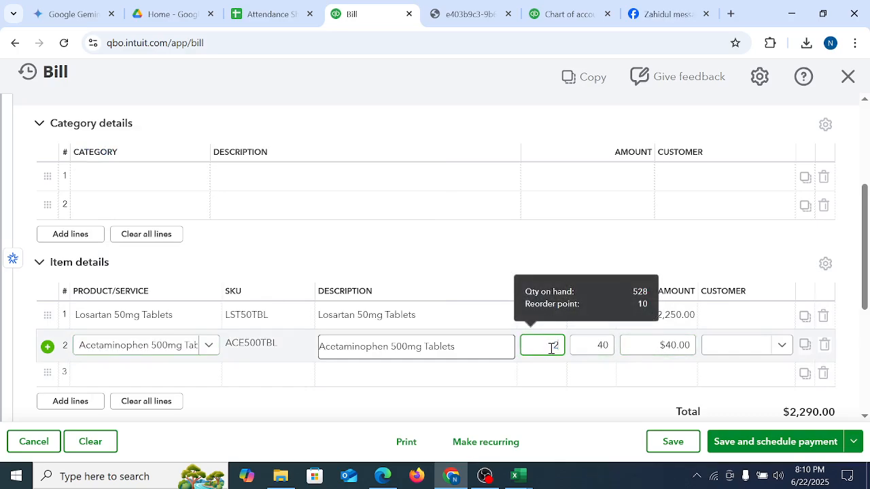
{"action": "type", "text": "20"}
Step: Switch to the browser tab with the chart of accounts and open the Sales section of the company's account settings
{"action": "left_click", "coordinate": [292, 12]}
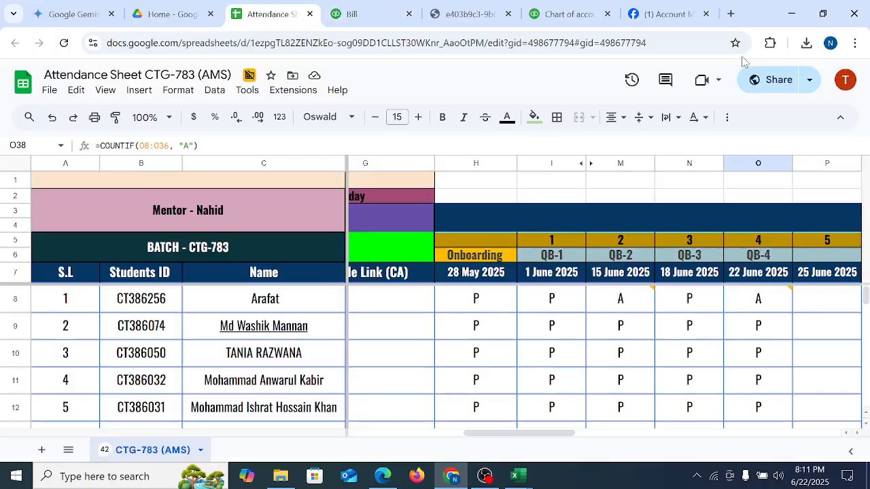
{"action": "left_click", "coordinate": [560, 13]}
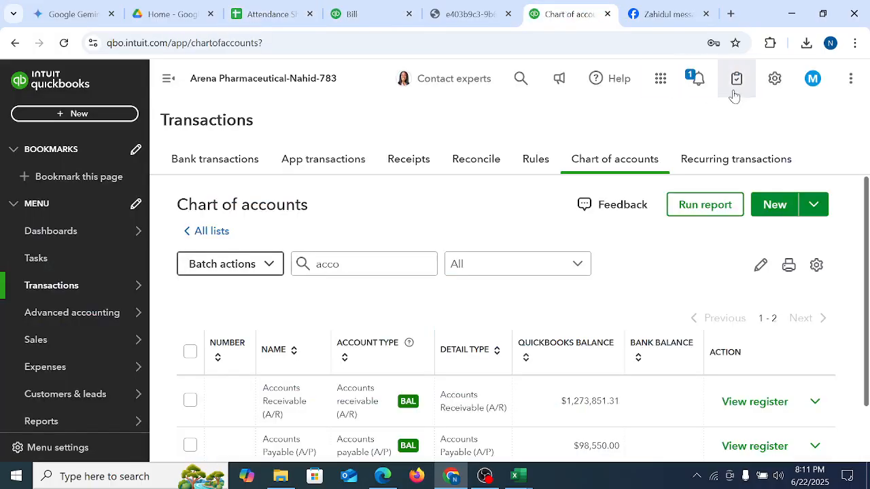
{"action": "left_click", "coordinate": [774, 78]}
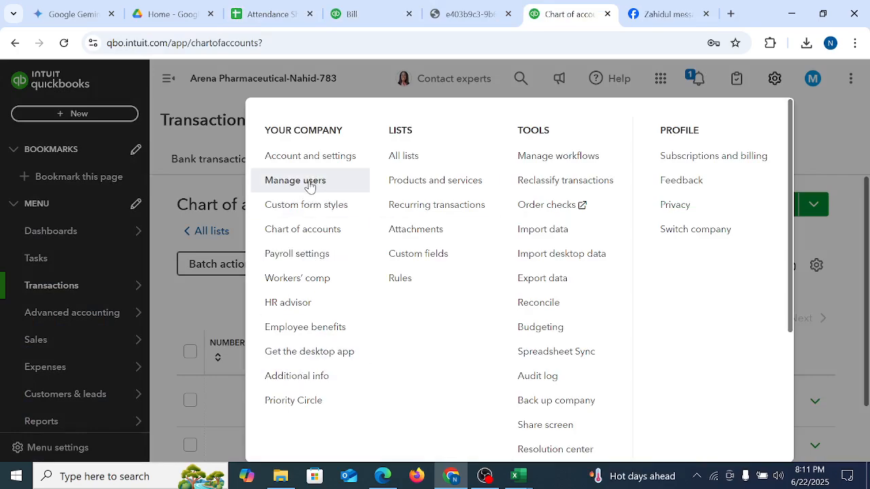
{"action": "left_click", "coordinate": [292, 155]}
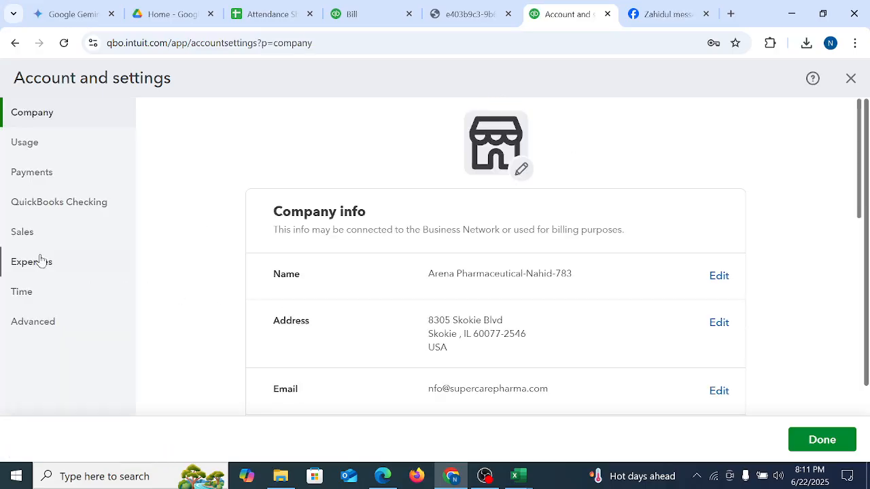
{"action": "left_click", "coordinate": [32, 238]}
{"action": "left_click", "coordinate": [451, 279]}
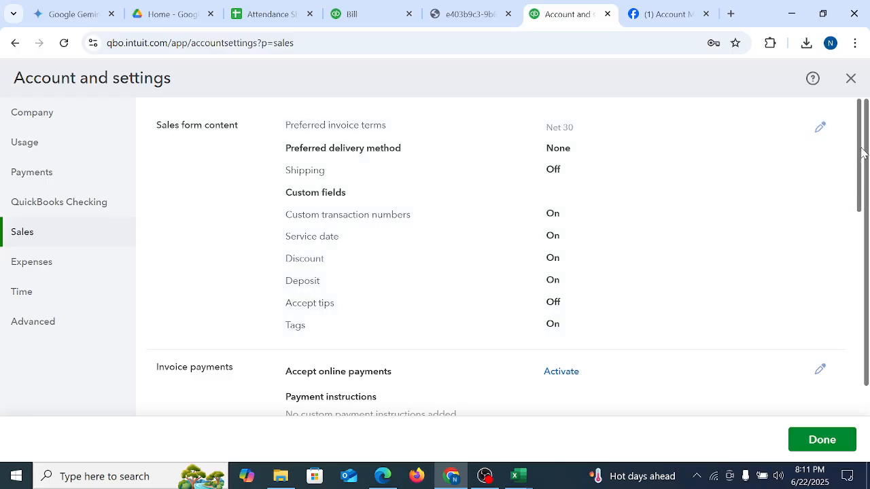
Step: Outline the Track inventory quantity on hand and Track quantity and price/rate sales settings on a temporary screen capture, discarding the capture
{"action": "left_click_drag", "start_coordinate": [863, 158], "coordinate": [868, 273]}
{"action": "key", "text": "Print"}
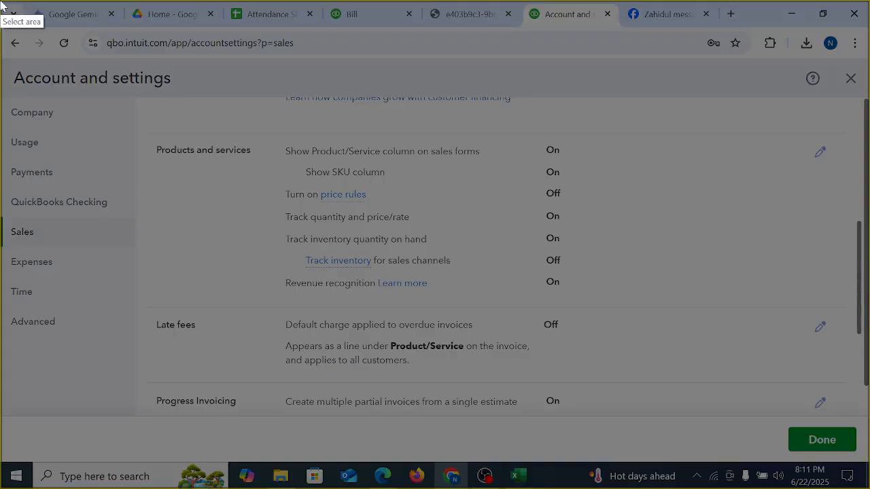
{"action": "left_click_drag", "start_coordinate": [1, 0], "coordinate": [869, 456]}
{"action": "left_click", "coordinate": [852, 350]}
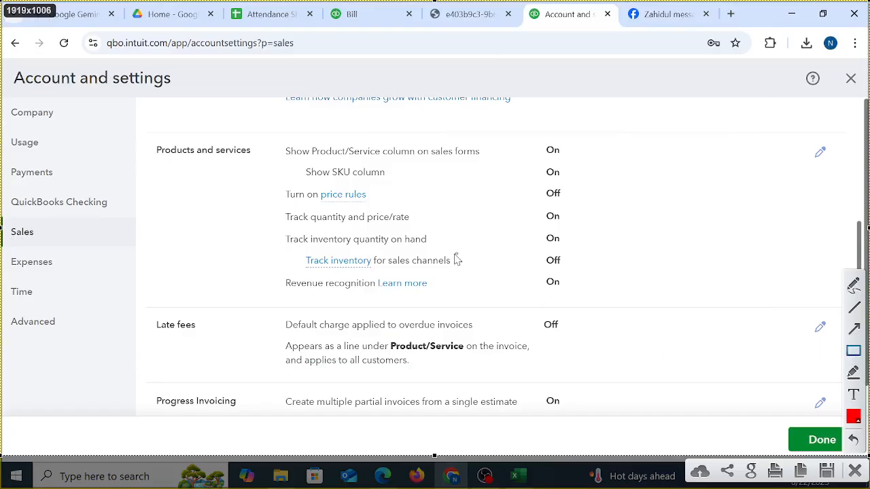
{"action": "mouse_move", "coordinate": [274, 226]}
{"action": "left_mouse_down"}
{"action": "mouse_move", "coordinate": [407, 248]}
{"action": "mouse_move", "coordinate": [589, 251]}
{"action": "left_mouse_up"}
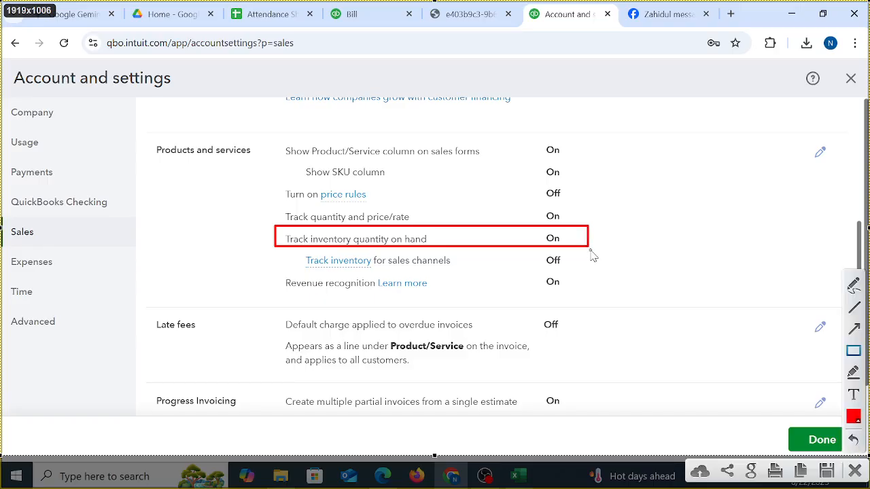
{"action": "mouse_move", "coordinate": [266, 201]}
{"action": "left_mouse_down"}
{"action": "mouse_move", "coordinate": [540, 235]}
{"action": "mouse_move", "coordinate": [581, 227]}
{"action": "left_mouse_up"}
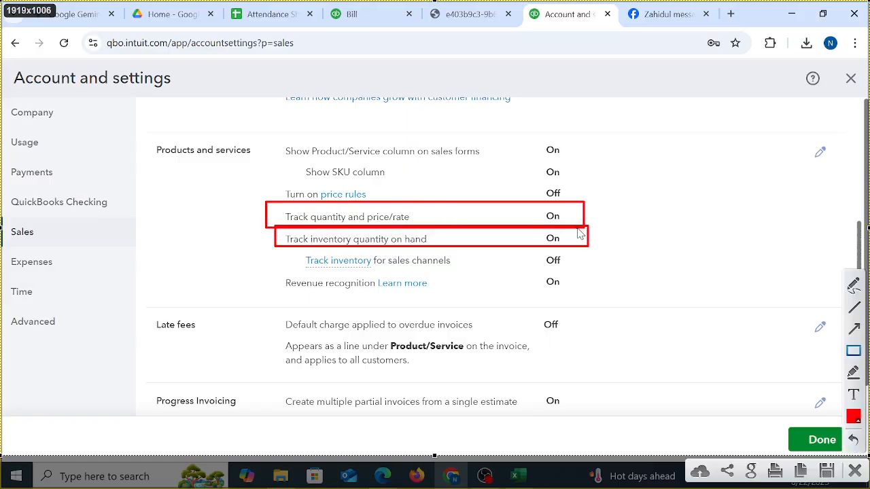
{"action": "left_click_drag", "start_coordinate": [536, 208], "coordinate": [578, 227]}
{"action": "left_click", "coordinate": [856, 471]}
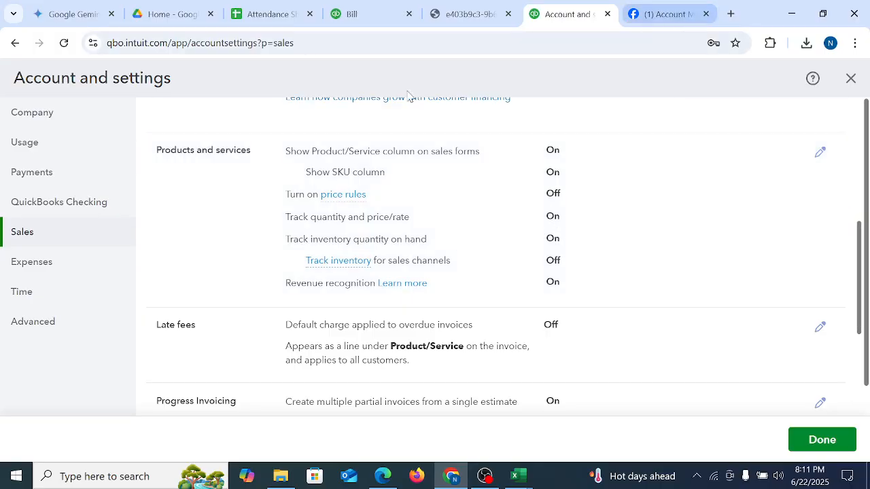
Step: Return to the open bill for GreenLife Pharma, enter 62753 as its bill number, and save and close the bill
{"action": "left_click", "coordinate": [330, 14]}
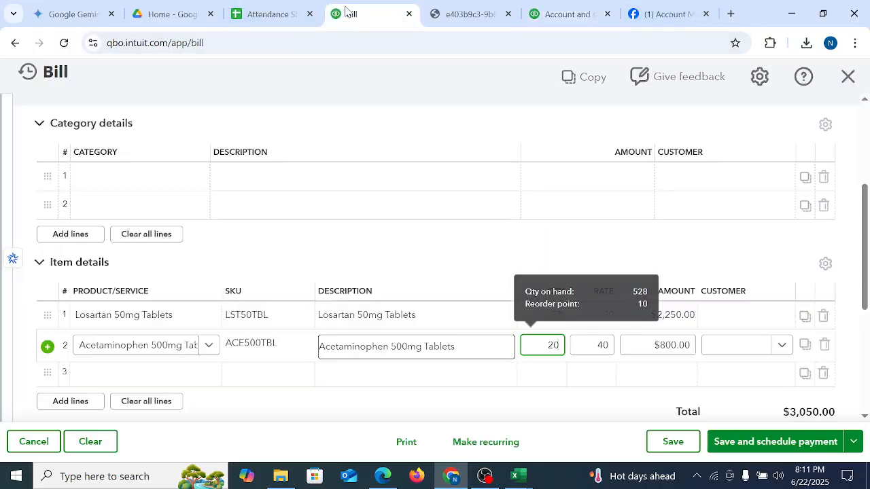
{"action": "left_click", "coordinate": [496, 238]}
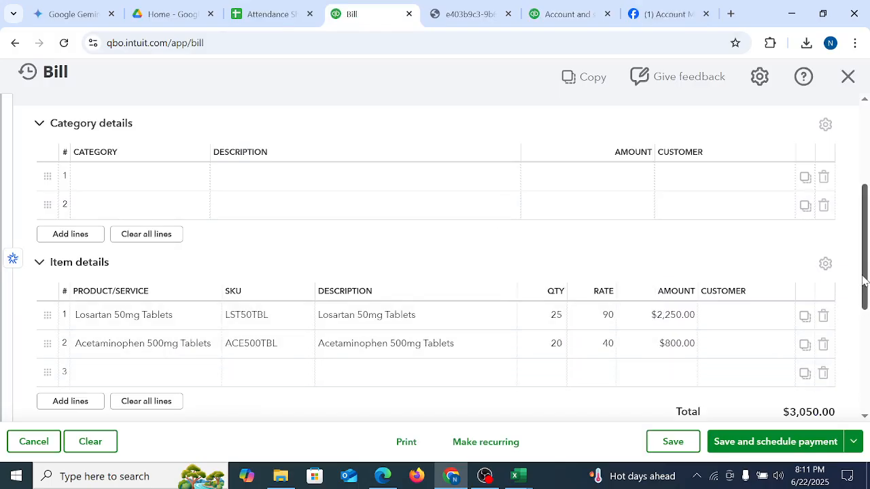
{"action": "left_click_drag", "start_coordinate": [865, 281], "coordinate": [867, 322]}
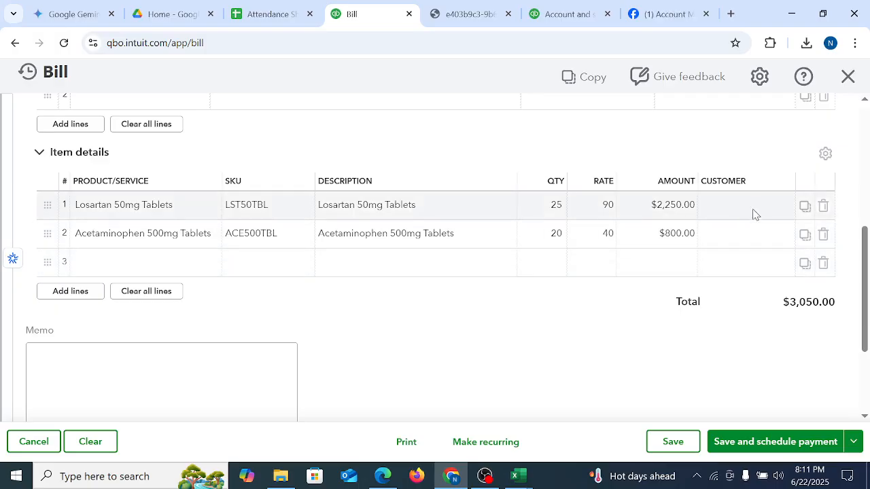
{"action": "scroll", "coordinate": [556, 286], "scroll_direction": "up", "scroll_amount": 5}
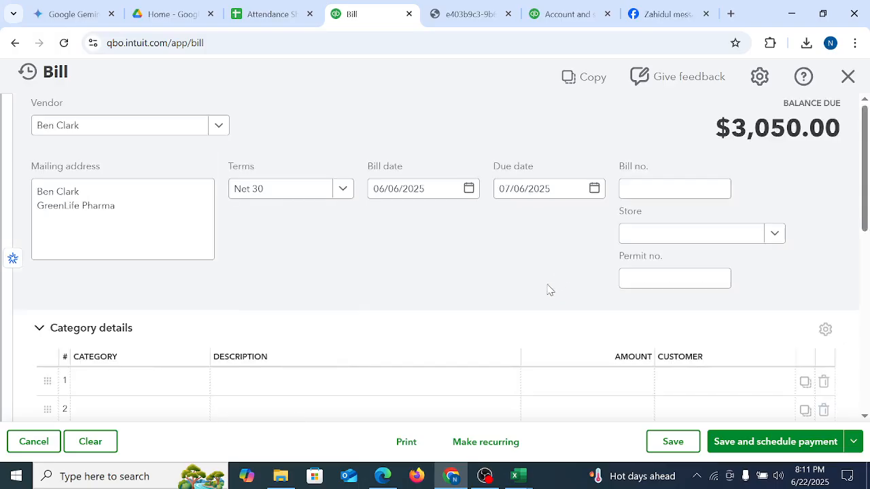
{"action": "left_click", "coordinate": [648, 192]}
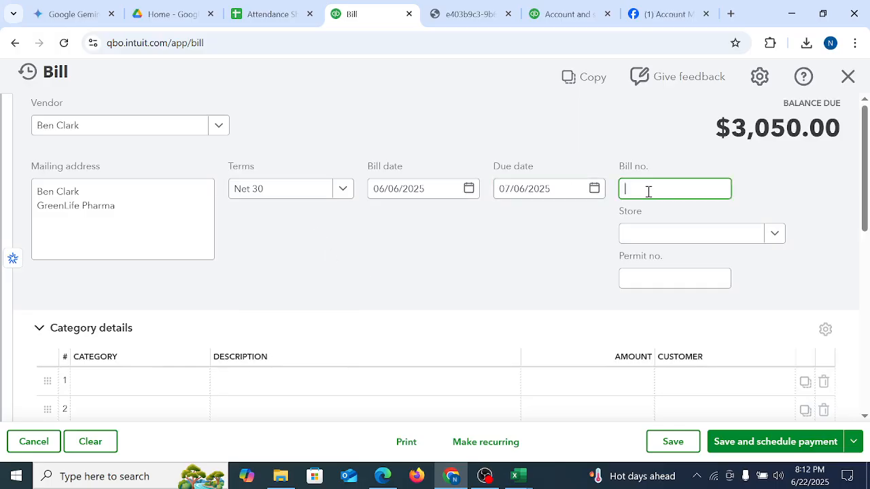
{"action": "type", "text": "627536"}
{"action": "left_click", "coordinate": [425, 264]}
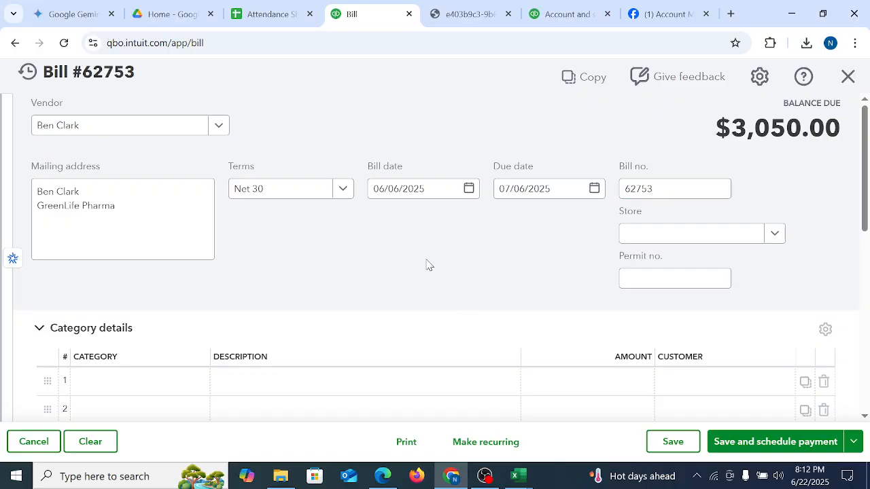
{"action": "scroll", "coordinate": [435, 265], "scroll_direction": "down", "scroll_amount": 5}
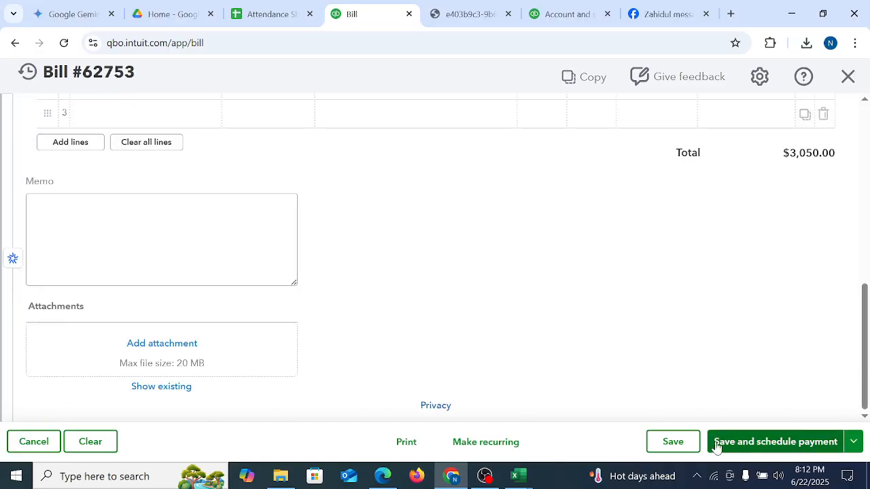
{"action": "left_click", "coordinate": [686, 441]}
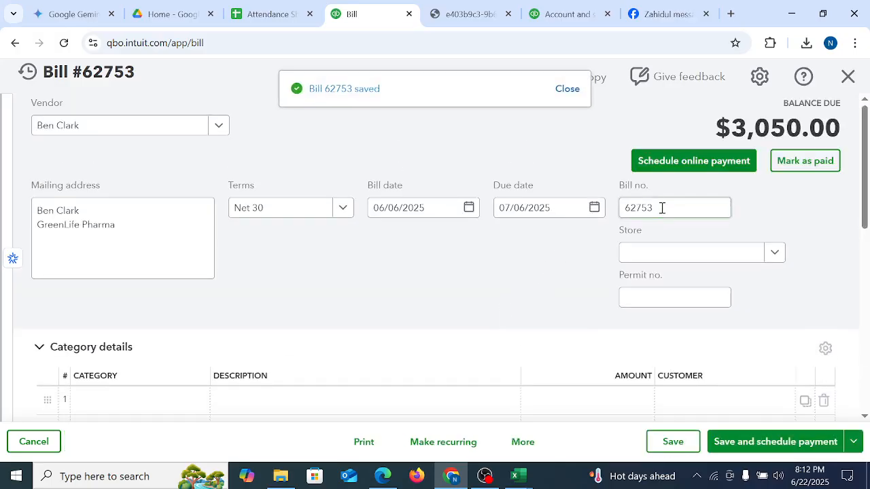
{"action": "double_click", "coordinate": [661, 208]}
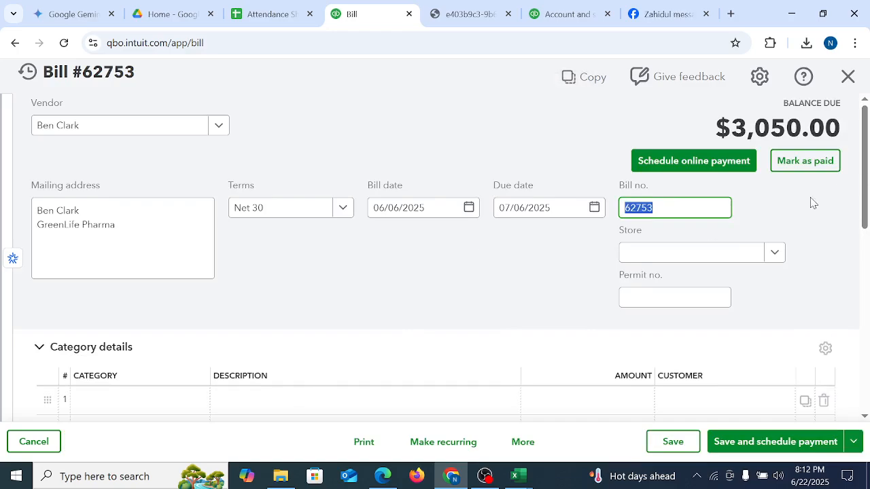
{"action": "left_click", "coordinate": [847, 77]}
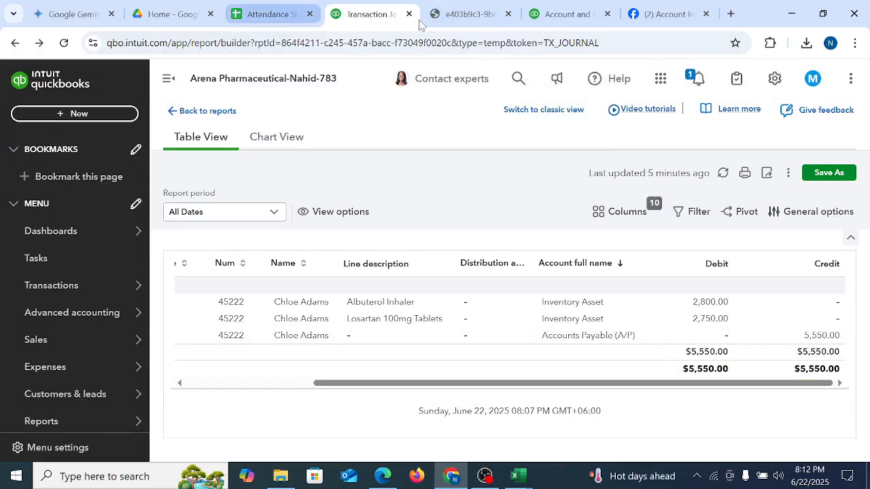
Step: Close the browser page whose title begins with e403b9c3 and leave the account settings
{"action": "left_click", "coordinate": [469, 14]}
{"action": "left_click", "coordinate": [508, 13]}
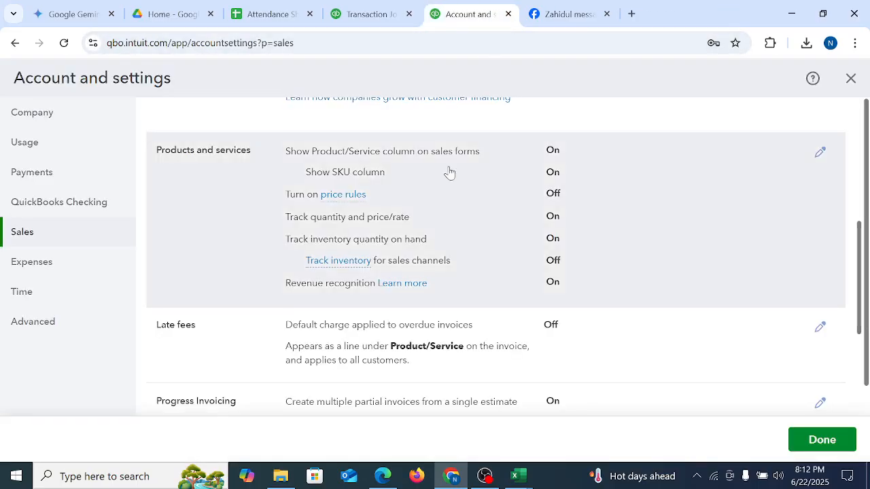
{"action": "scroll", "coordinate": [788, 245], "scroll_direction": "up", "scroll_amount": 5}
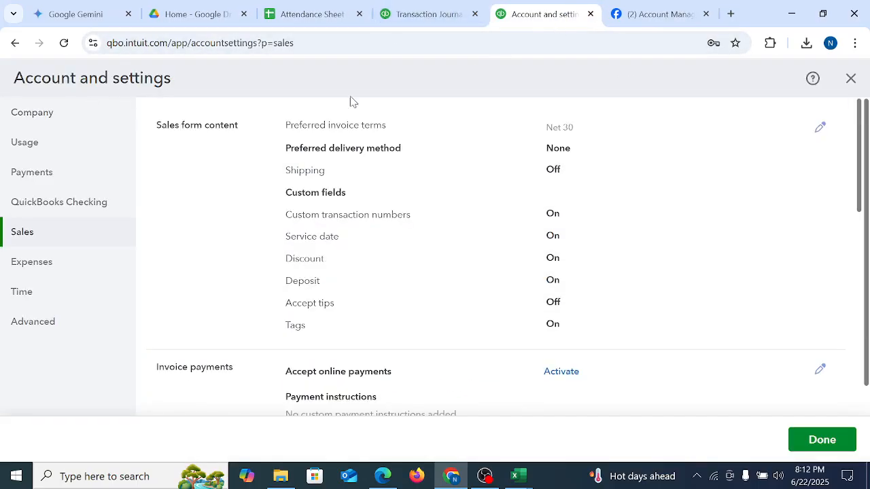
{"action": "left_click", "coordinate": [850, 78]}
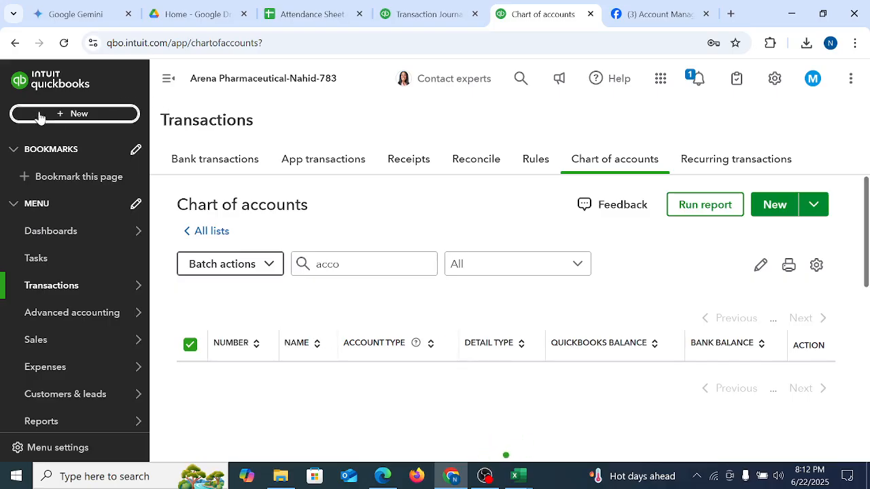
Step: Start a new vendor credit alongside the open transaction journal report
{"action": "left_click", "coordinate": [39, 115]}
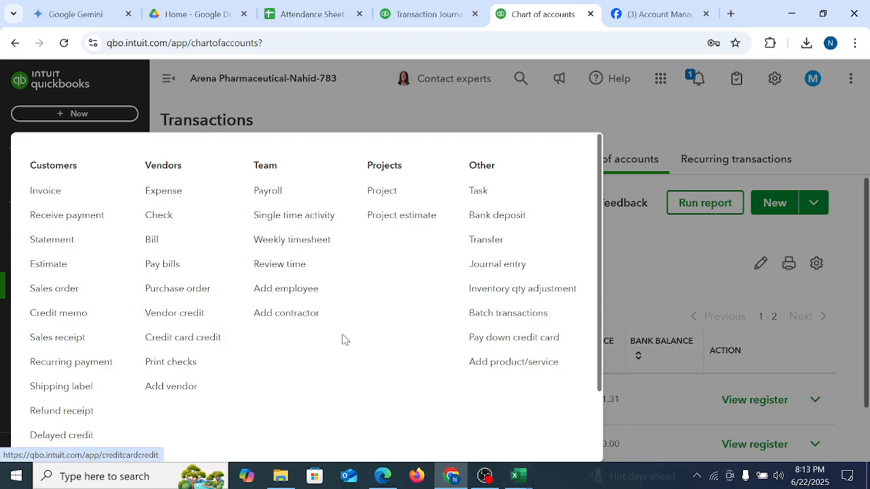
{"action": "left_click", "coordinate": [192, 315]}
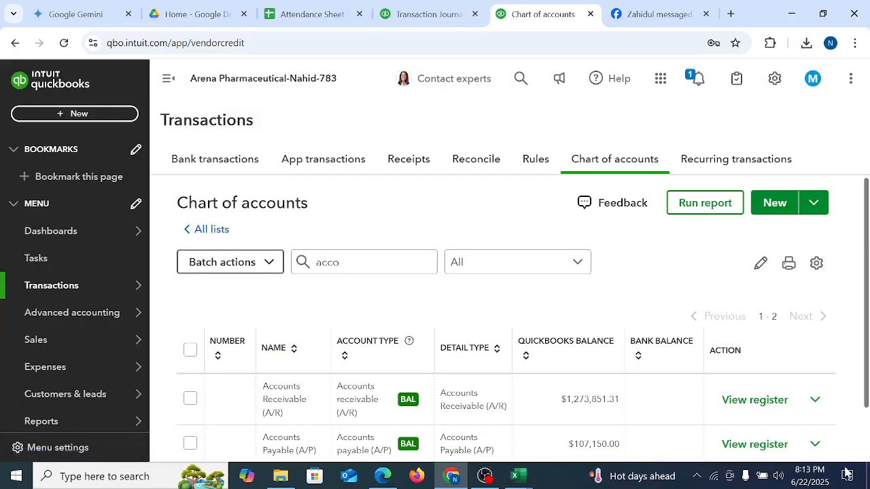
{"action": "left_click", "coordinate": [400, 17]}
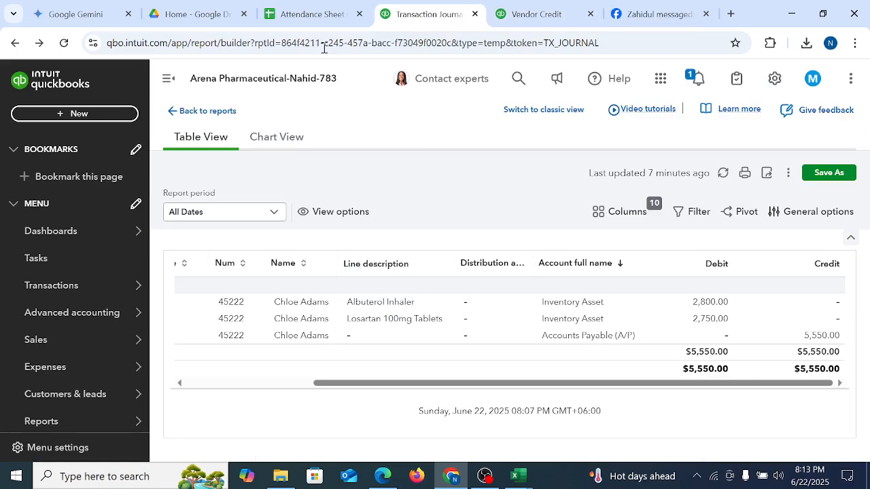
{"action": "left_click", "coordinate": [536, 15]}
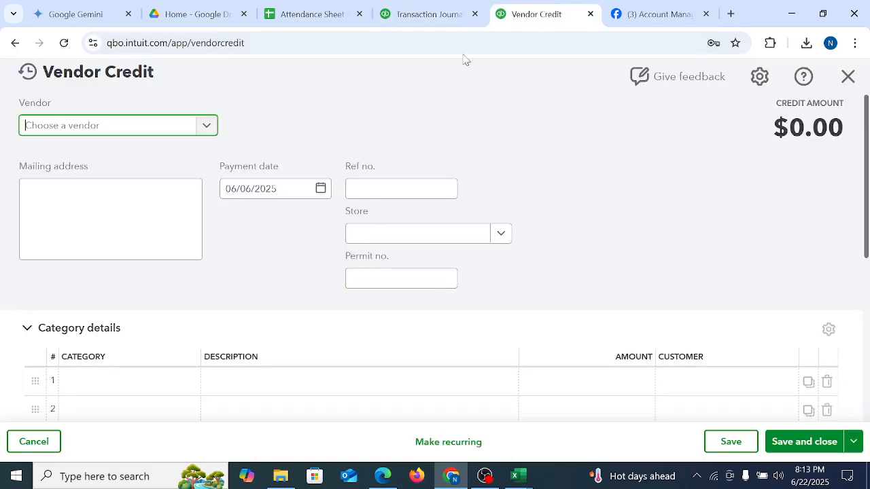
Step: Show the unpaid bills in Expenses in place of the transaction journal and open the $5,550.00 bill
{"action": "left_click", "coordinate": [429, 15]}
{"action": "mouse_move", "coordinate": [61, 348]}
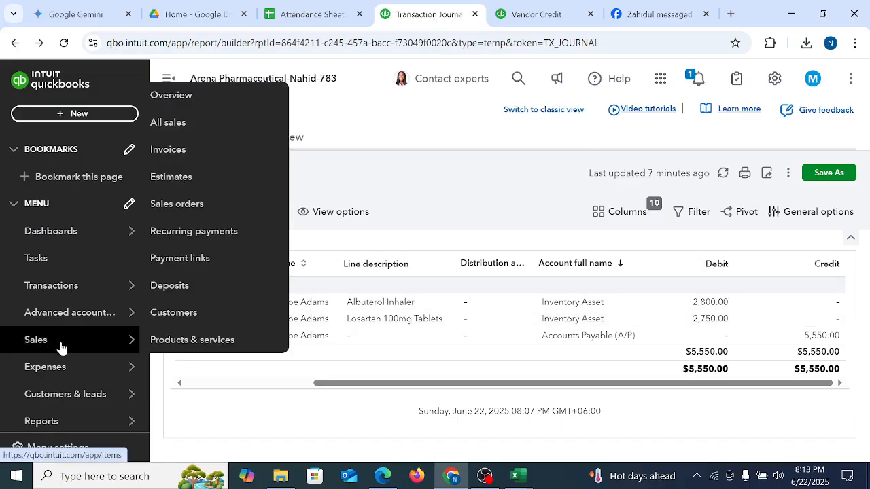
{"action": "left_click", "coordinate": [27, 372]}
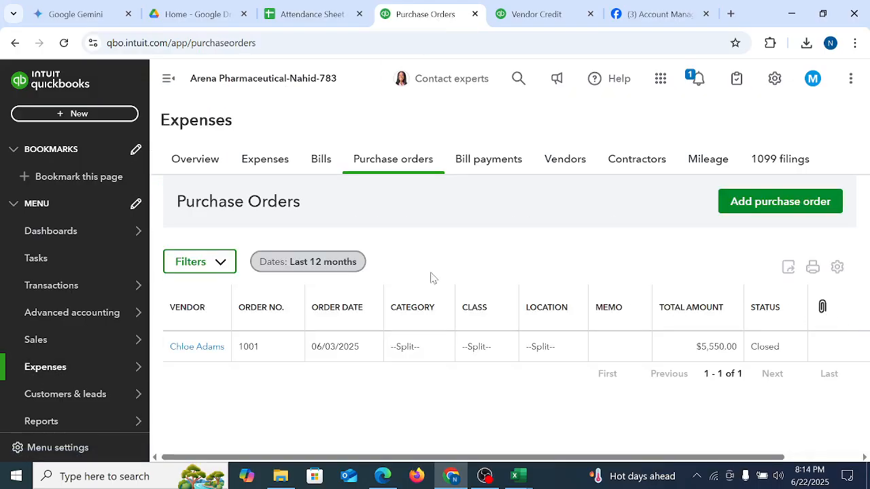
{"action": "left_click", "coordinate": [320, 159]}
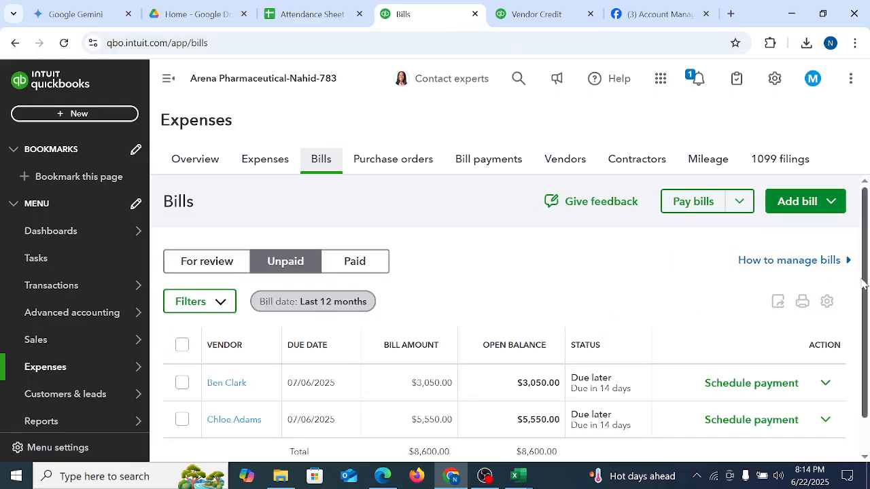
{"action": "scroll", "coordinate": [864, 284], "scroll_direction": "down", "scroll_amount": 1}
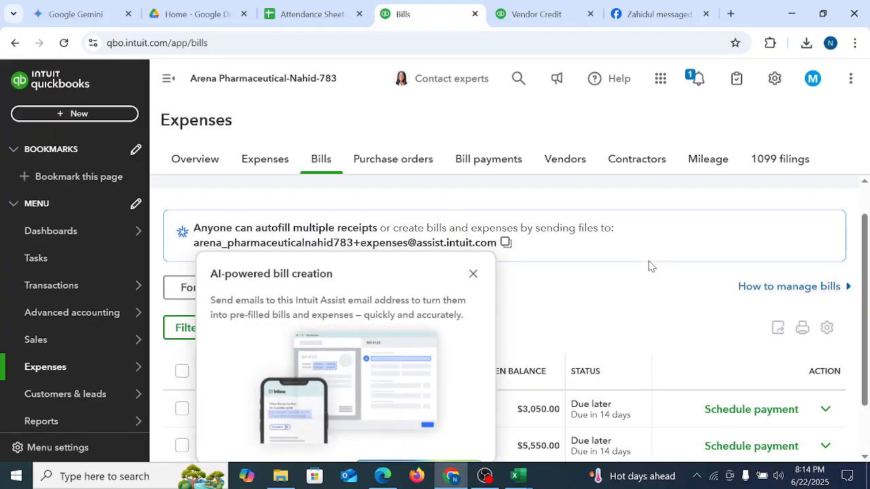
{"action": "left_click", "coordinate": [475, 274]}
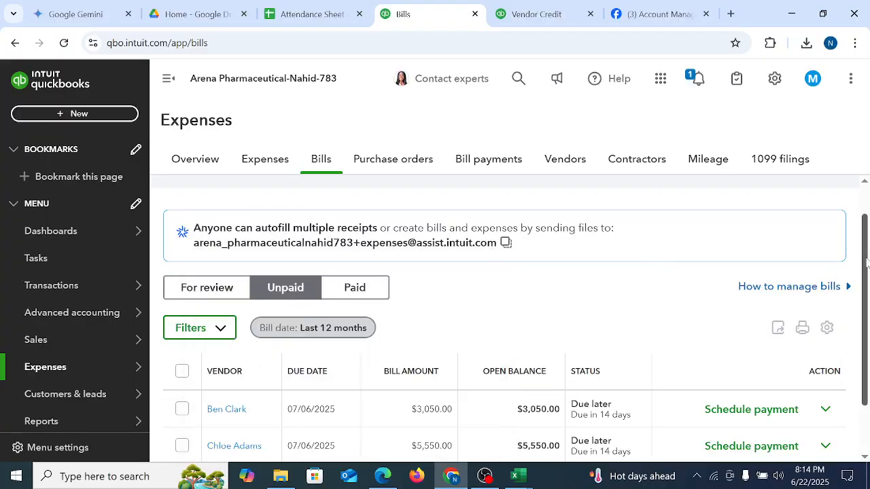
{"action": "scroll", "coordinate": [462, 438], "scroll_direction": "down", "scroll_amount": 1}
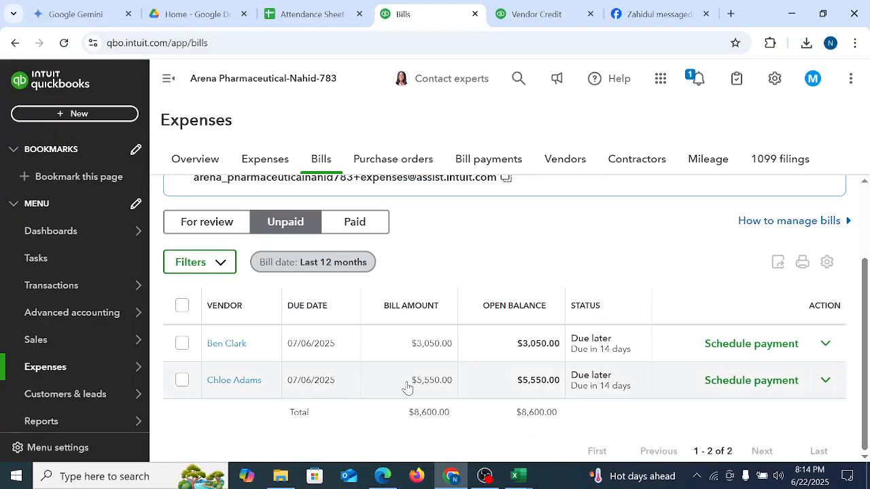
{"action": "left_click", "coordinate": [522, 388]}
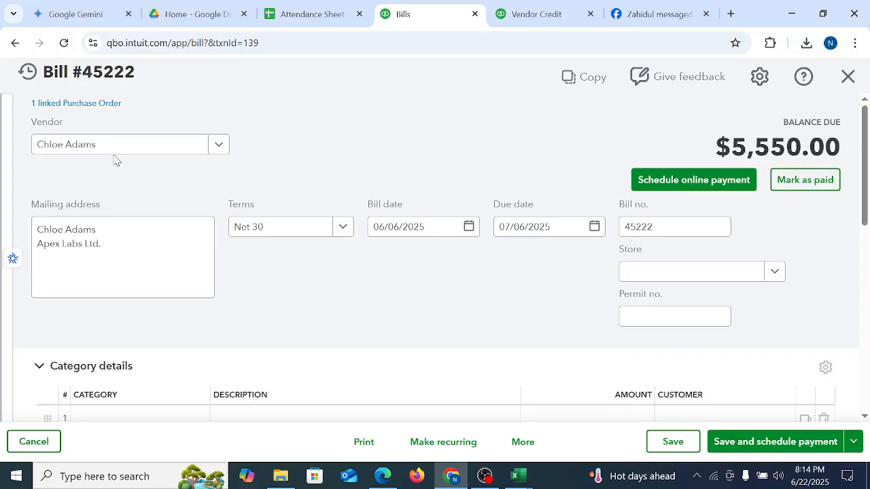
Step: Assign the vendor credit to the vendor contact of Apex Labs Ltd
{"action": "left_click", "coordinate": [537, 14]}
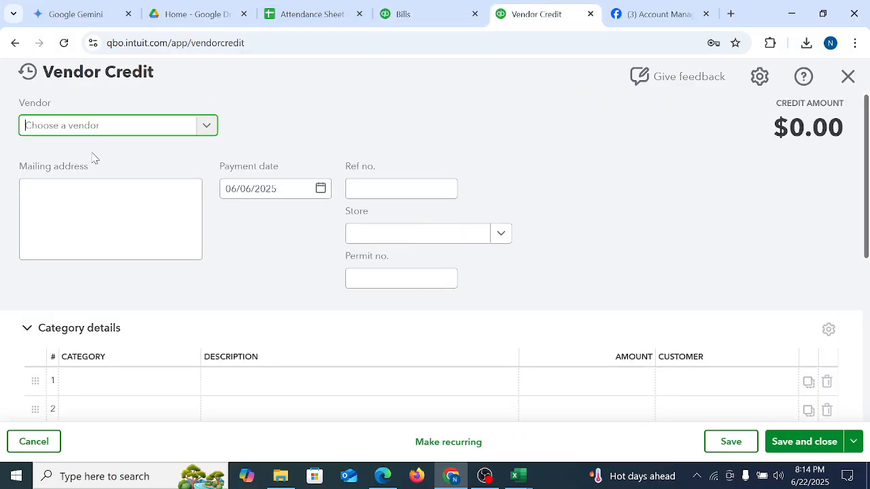
{"action": "left_click", "coordinate": [100, 129]}
{"action": "type", "text": "ad"}
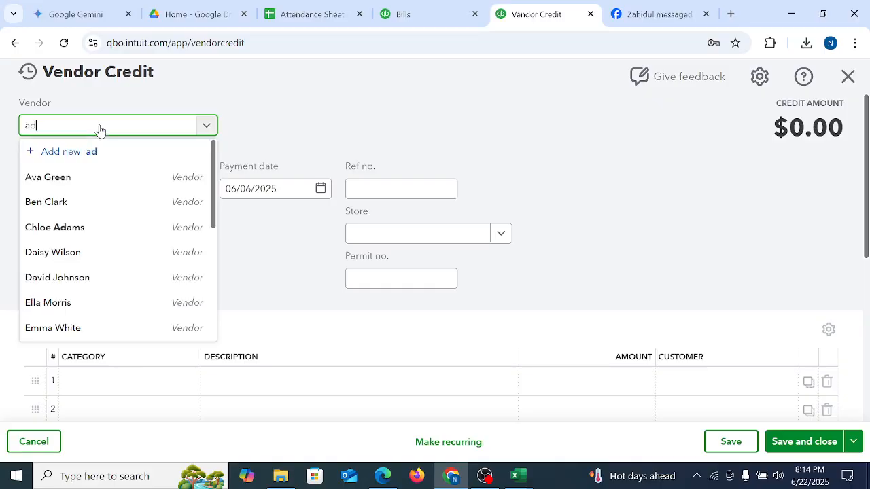
{"action": "left_click", "coordinate": [143, 178]}
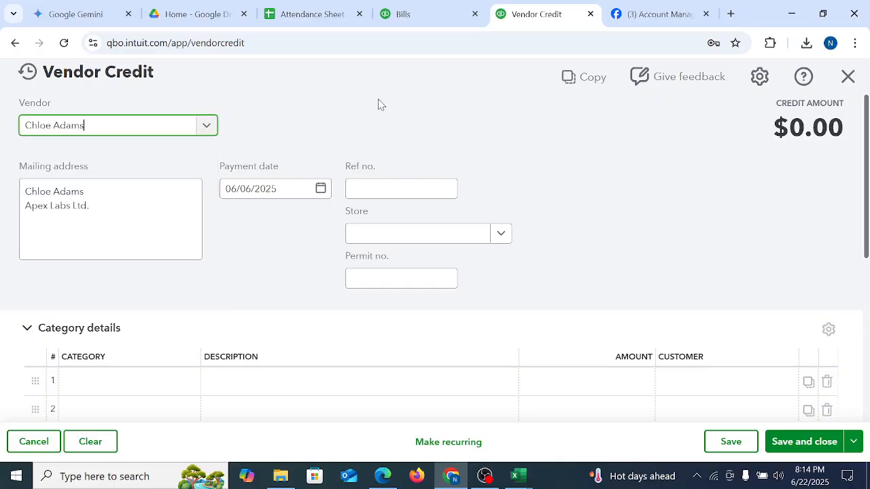
Step: Check the dates on the open $5,550.00 bill and set the vendor credit's payment date to 06/07/2025
{"action": "left_click", "coordinate": [460, 16]}
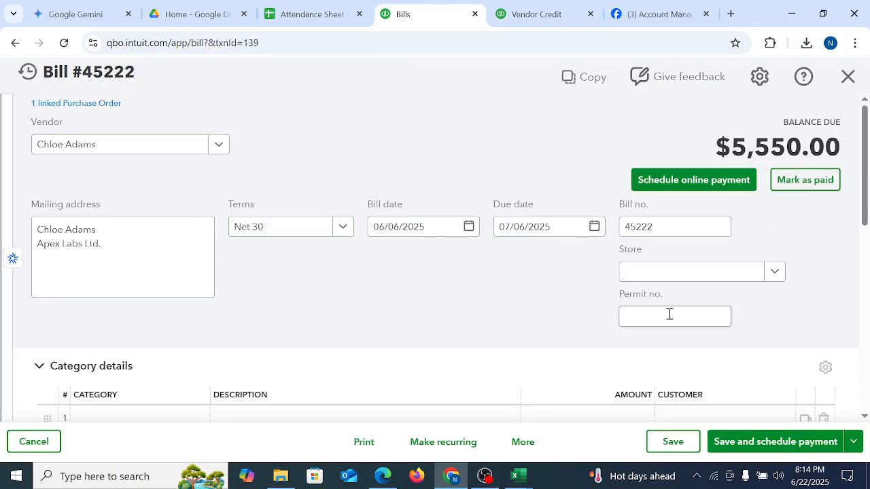
{"action": "left_click", "coordinate": [548, 7]}
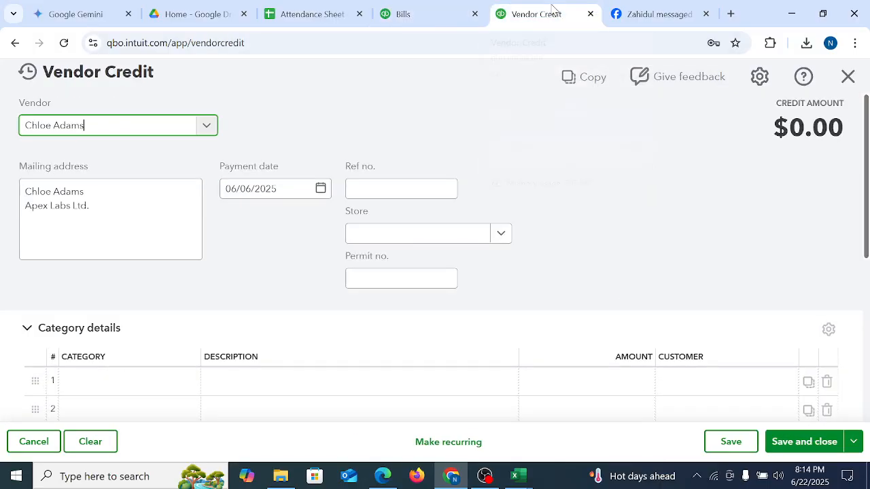
{"action": "left_click", "coordinate": [320, 194]}
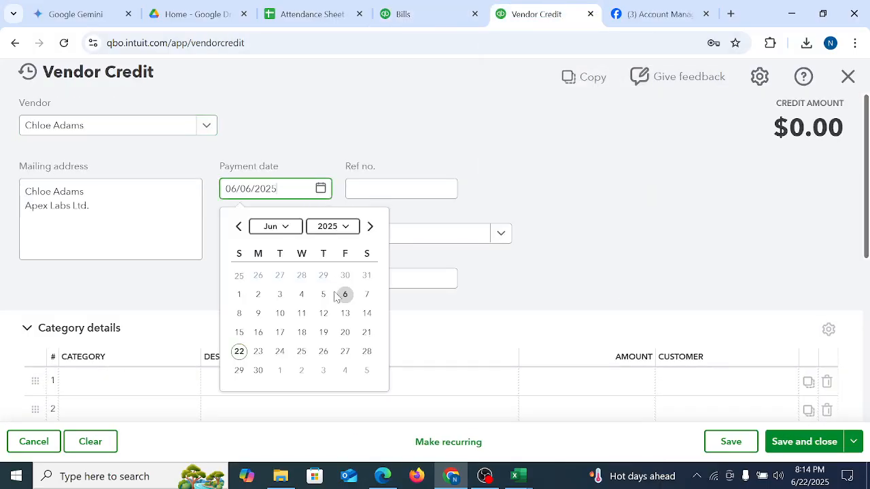
{"action": "left_click", "coordinate": [366, 294]}
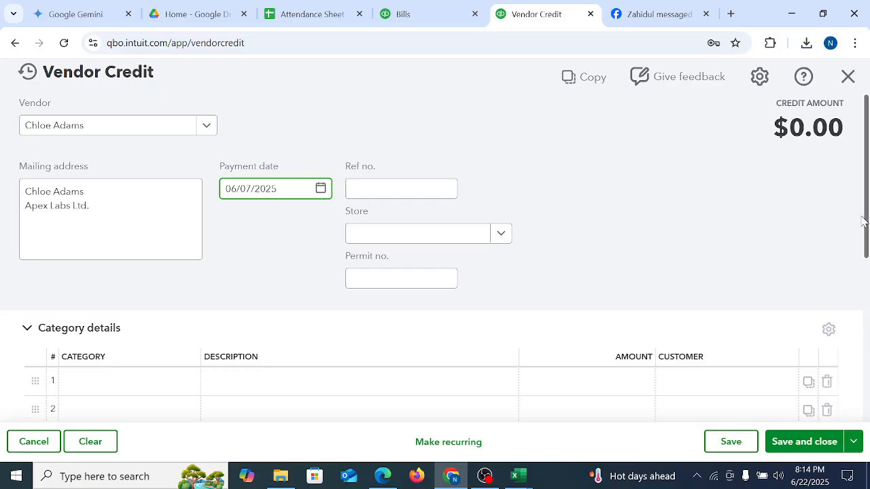
Step: Consult the bill's item lines and add Albuterol Inhaler as the first item line of the vendor credit
{"action": "left_click_drag", "start_coordinate": [865, 221], "coordinate": [866, 272]}
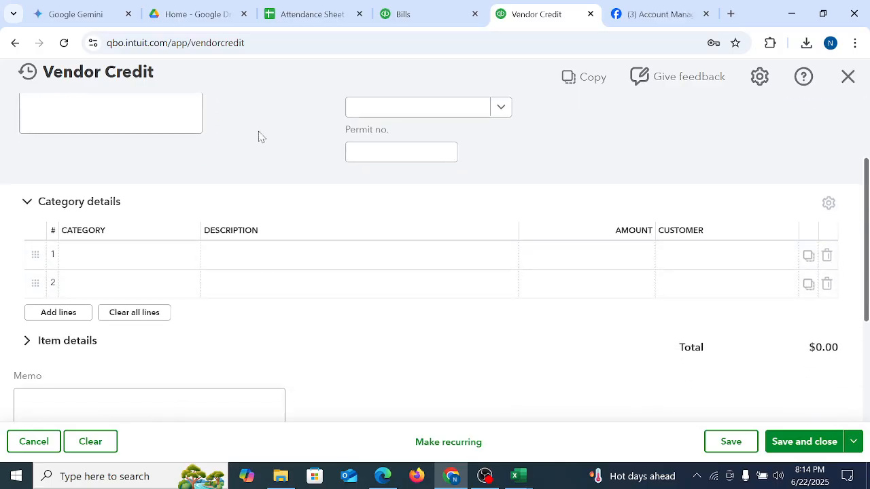
{"action": "left_click", "coordinate": [420, 8]}
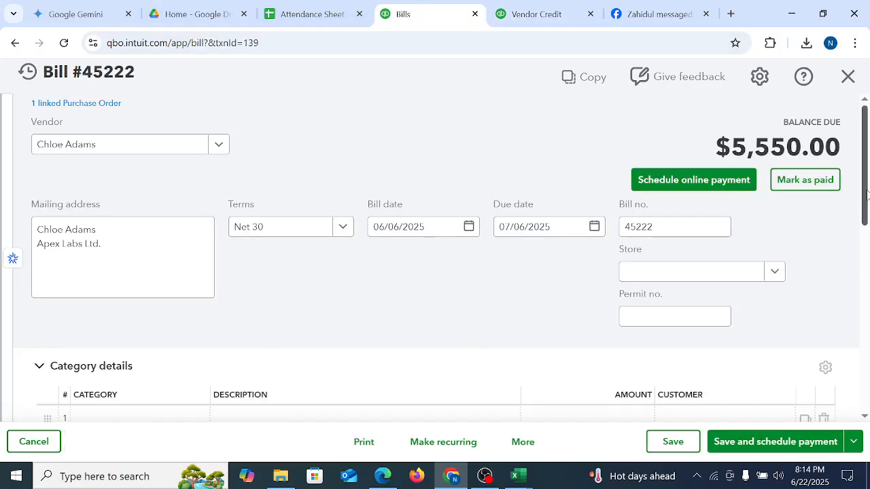
{"action": "left_click_drag", "start_coordinate": [866, 195], "coordinate": [868, 298]}
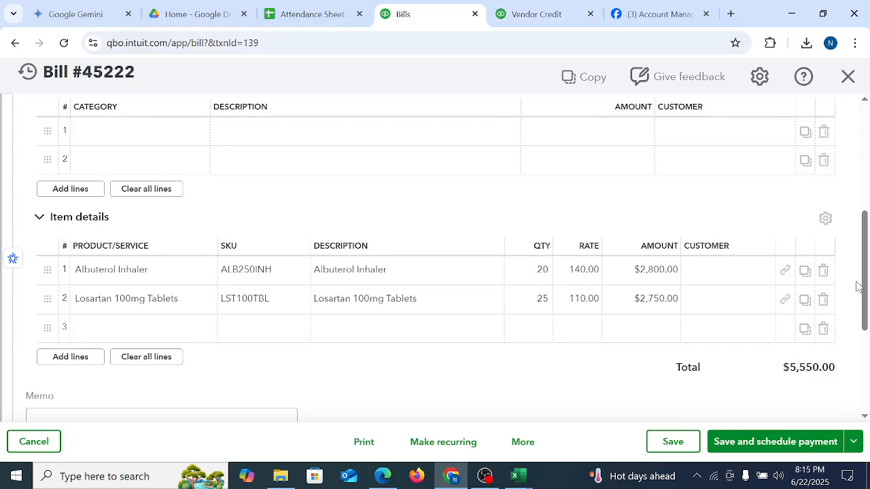
{"action": "left_click", "coordinate": [511, 20]}
{"action": "left_click", "coordinate": [130, 262]}
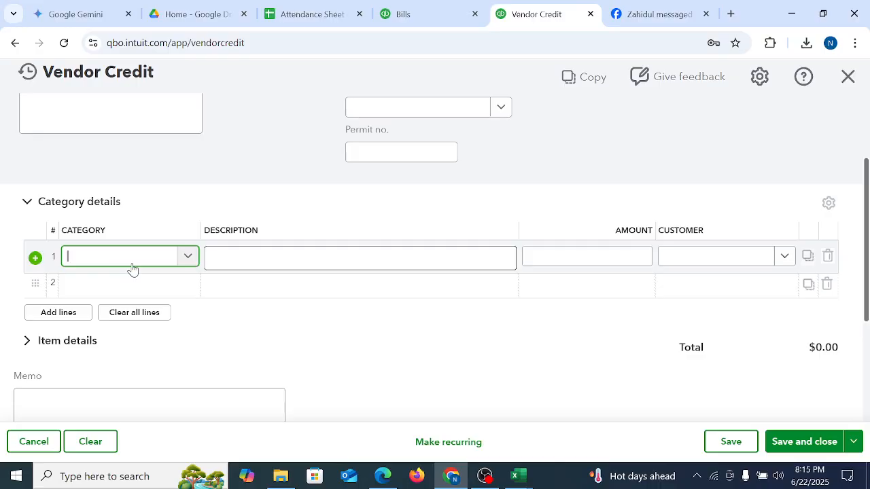
{"action": "left_click", "coordinate": [68, 342]}
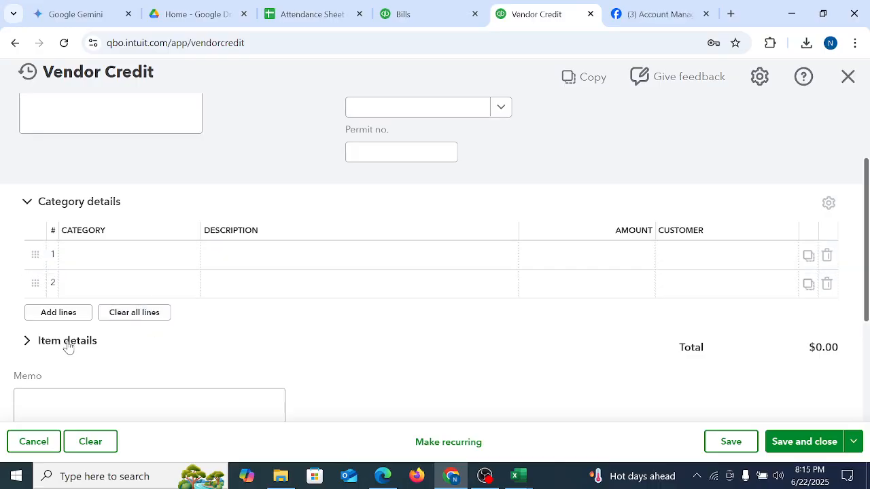
{"action": "left_click", "coordinate": [156, 394]}
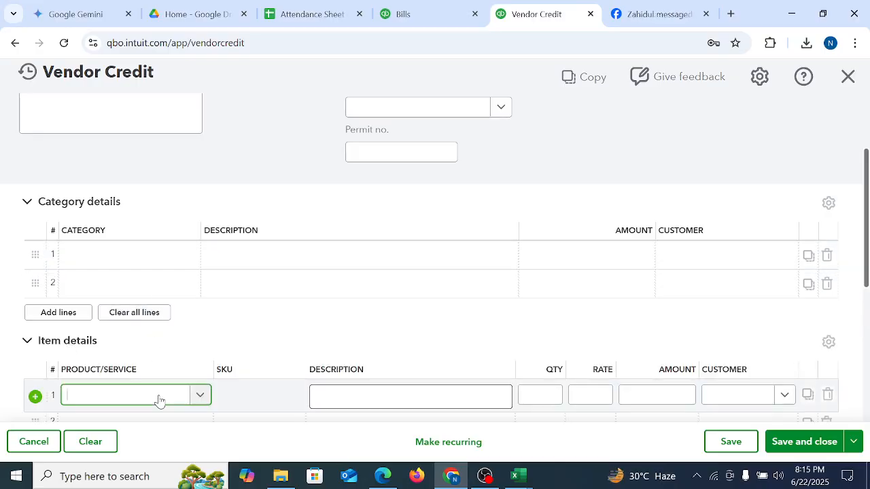
{"action": "left_click", "coordinate": [201, 395]}
{"action": "left_click", "coordinate": [174, 276]}
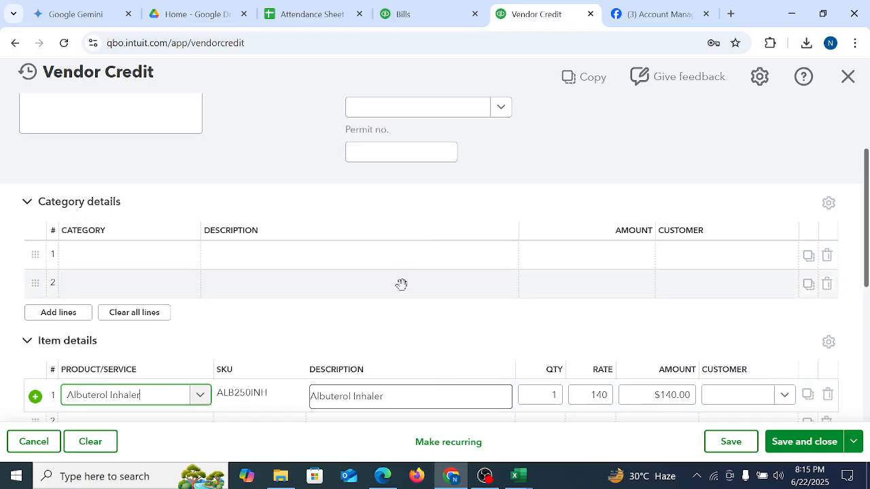
Step: Set the Albuterol Inhaler quantity on the vendor credit to 2, checking against the bill, and decline the browser's password update
{"action": "left_click", "coordinate": [438, 7]}
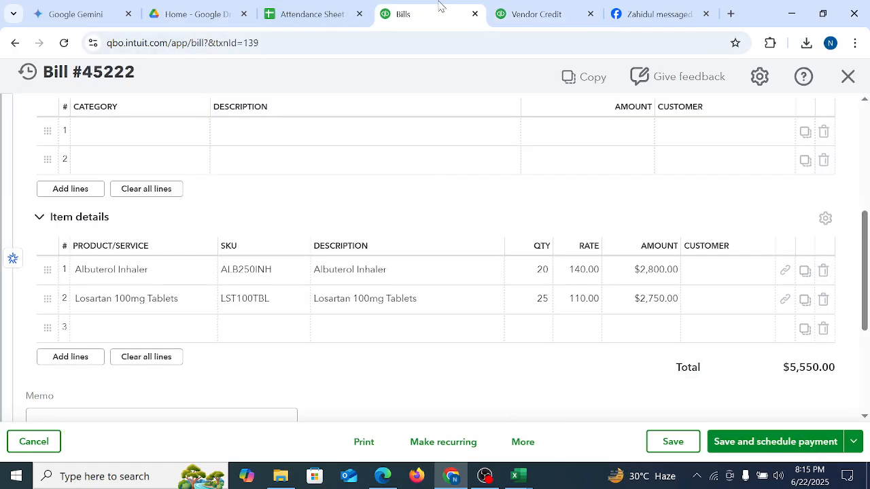
{"action": "left_click", "coordinate": [528, 13]}
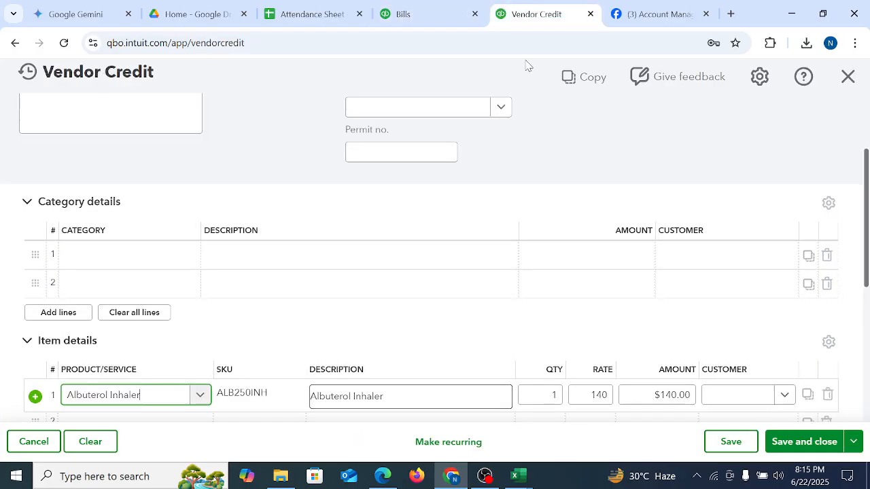
{"action": "left_click", "coordinate": [552, 395]}
{"action": "type", "text": "2"}
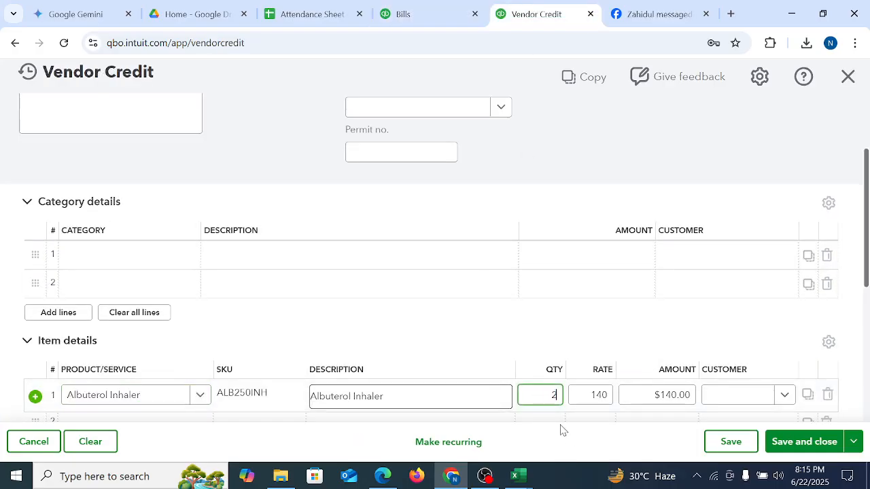
{"action": "left_click", "coordinate": [443, 7]}
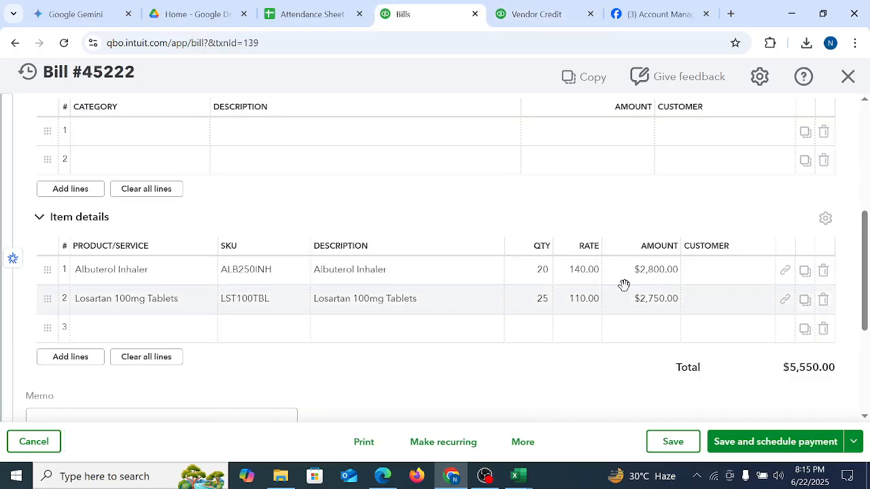
{"action": "left_click", "coordinate": [548, 6]}
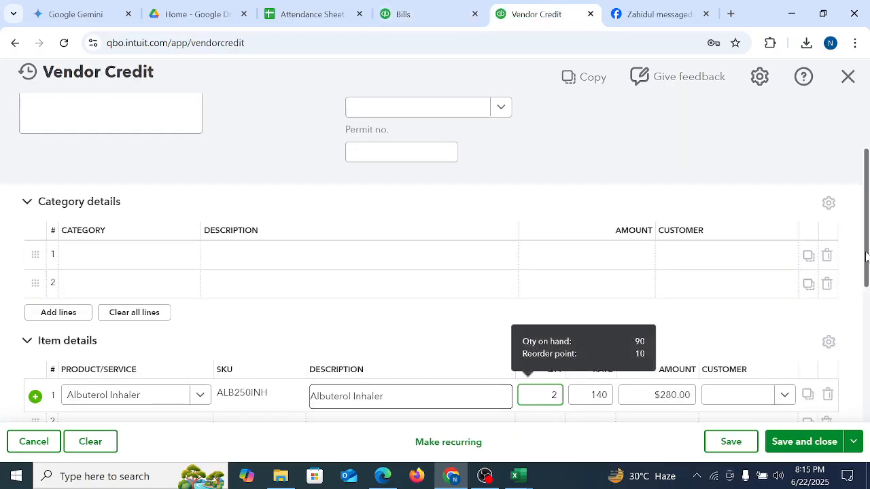
{"action": "left_click_drag", "start_coordinate": [867, 256], "coordinate": [867, 340]}
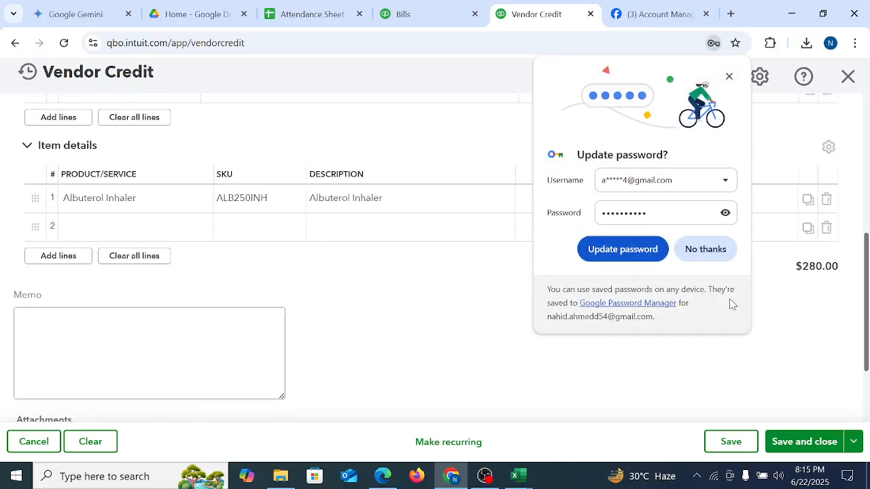
{"action": "left_click", "coordinate": [700, 250]}
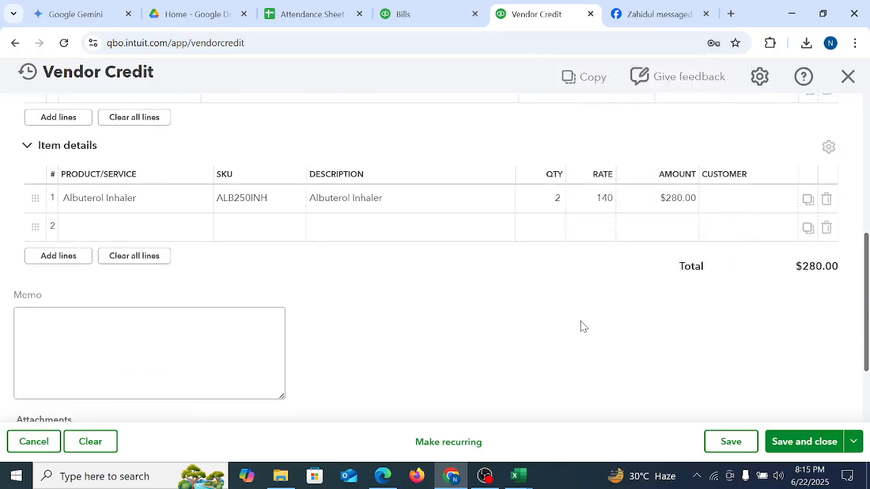
Step: Review the vendor credit from its header and credit amount down to the item details and total
{"action": "scroll", "coordinate": [588, 332], "scroll_direction": "up", "scroll_amount": 5}
{"action": "scroll", "coordinate": [588, 332], "scroll_direction": "down", "scroll_amount": 5}
{"action": "scroll", "coordinate": [588, 332], "scroll_direction": "up", "scroll_amount": 5}
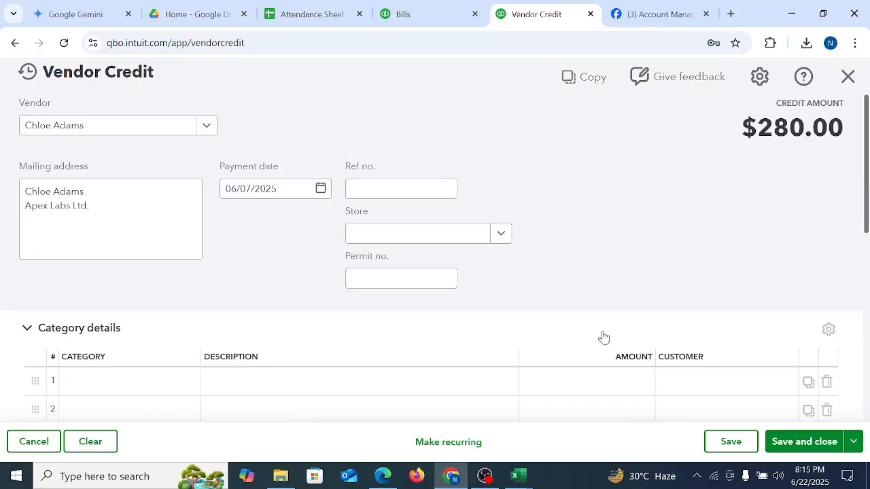
{"action": "scroll", "coordinate": [605, 330], "scroll_direction": "down", "scroll_amount": 6}
{"action": "scroll", "coordinate": [610, 325], "scroll_direction": "up", "scroll_amount": 6}
{"action": "scroll", "coordinate": [867, 256], "scroll_direction": "down", "scroll_amount": 1}
{"action": "scroll", "coordinate": [866, 256], "scroll_direction": "down", "scroll_amount": 3}
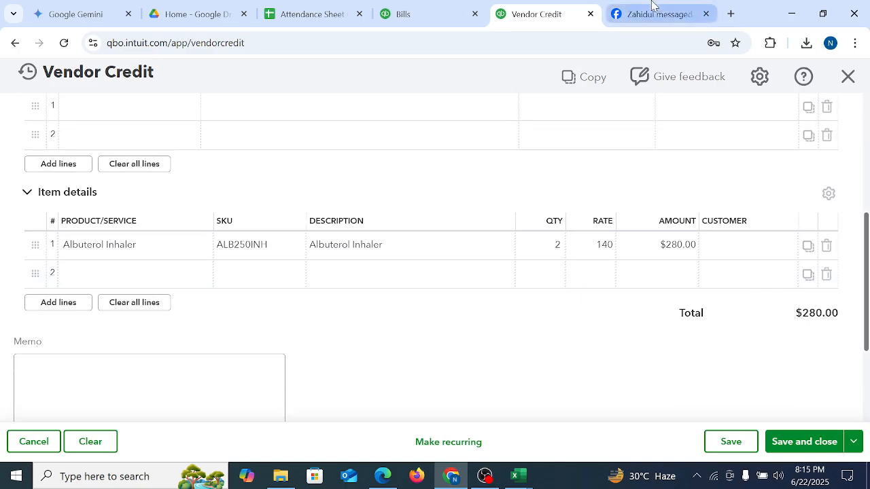
Step: Compare the Albuterol Inhaler quantity, rate and amount on the bill with those on the vendor credit
{"action": "left_click", "coordinate": [421, 15]}
{"action": "left_click", "coordinate": [536, 272]}
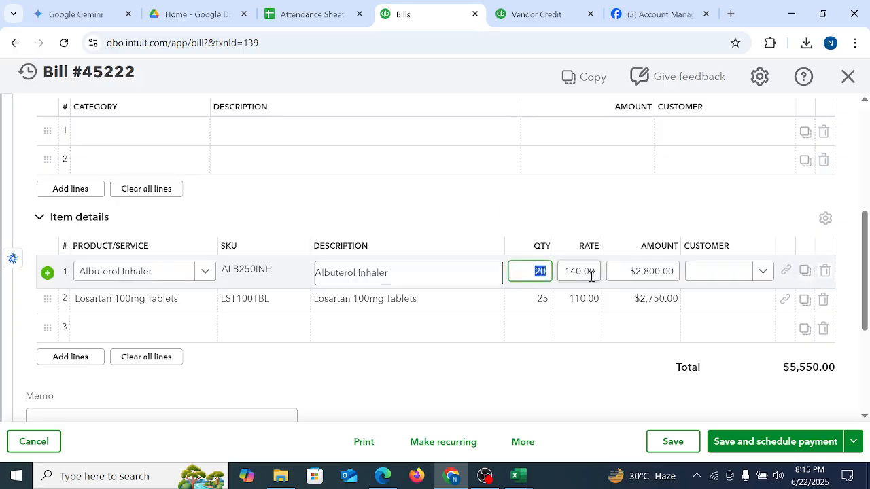
{"action": "left_click", "coordinate": [582, 272]}
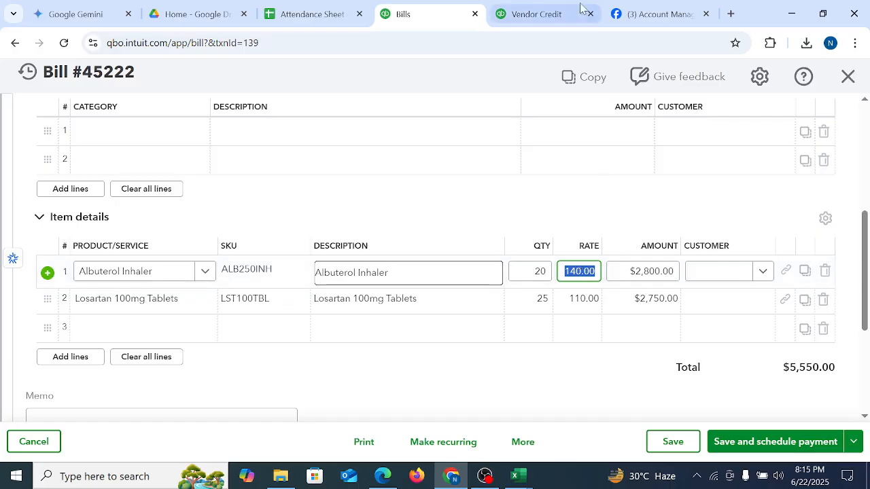
{"action": "key", "text": "ctrl+Tab"}
{"action": "left_click", "coordinate": [598, 248]}
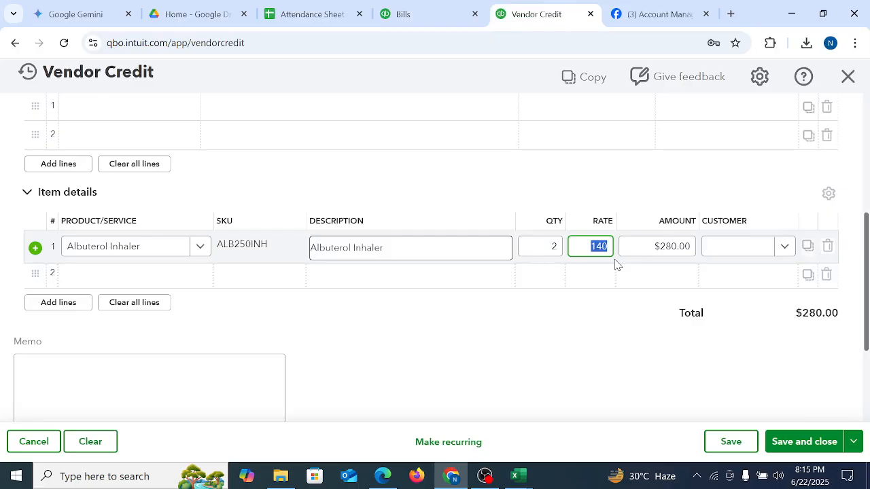
{"action": "left_click", "coordinate": [561, 337]}
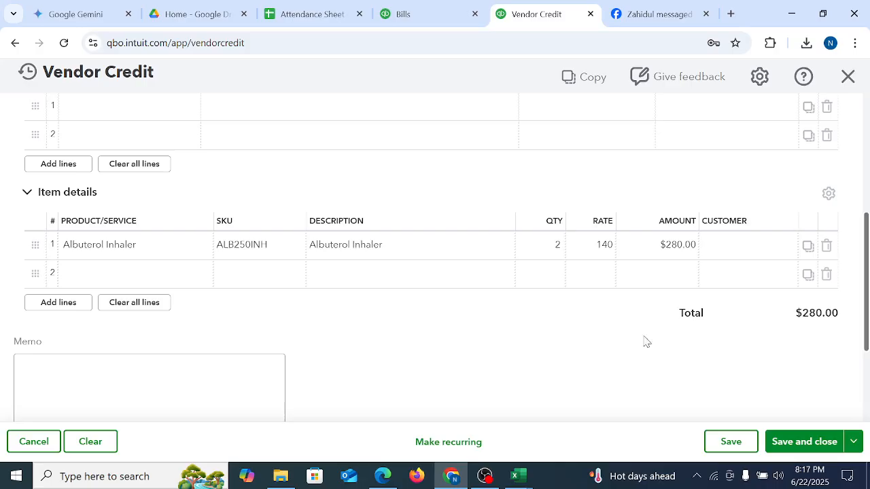
{"action": "left_click", "coordinate": [666, 246]}
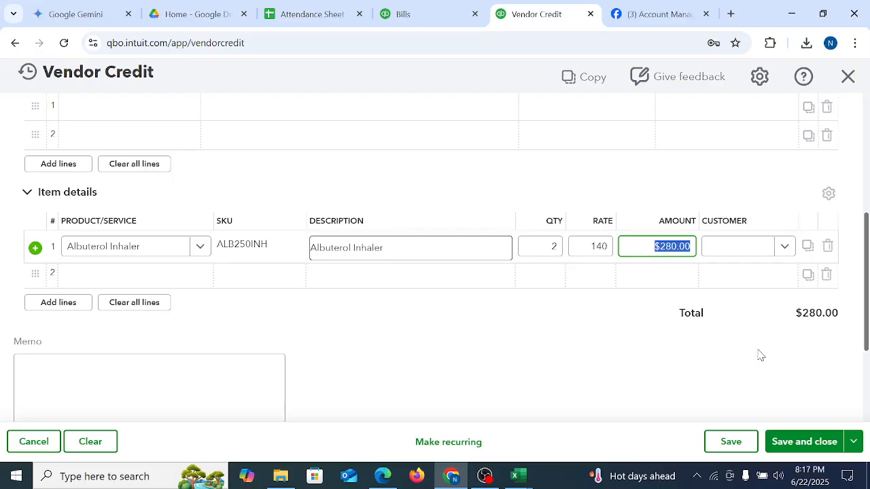
{"action": "right_click", "coordinate": [758, 353]}
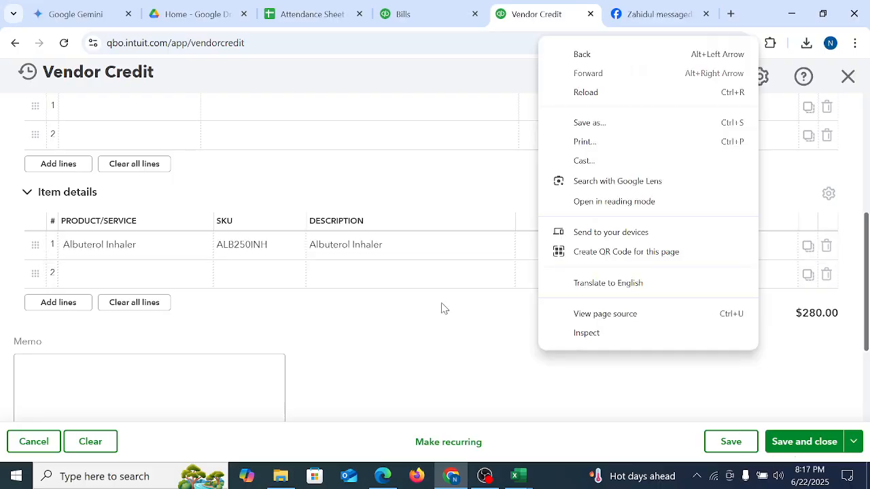
{"action": "left_click", "coordinate": [421, 349]}
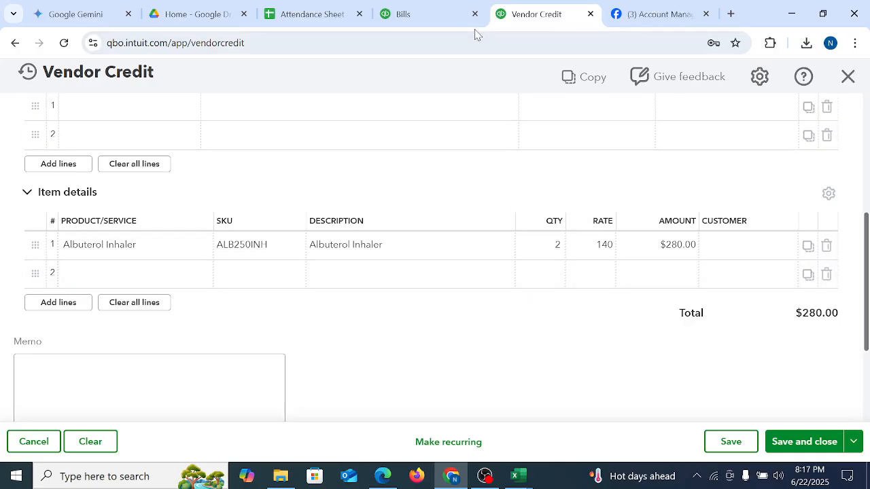
Step: Recheck the bill's item lines, return to the vendor credit and save it
{"action": "left_click", "coordinate": [428, 15]}
{"action": "left_click", "coordinate": [569, 395]}
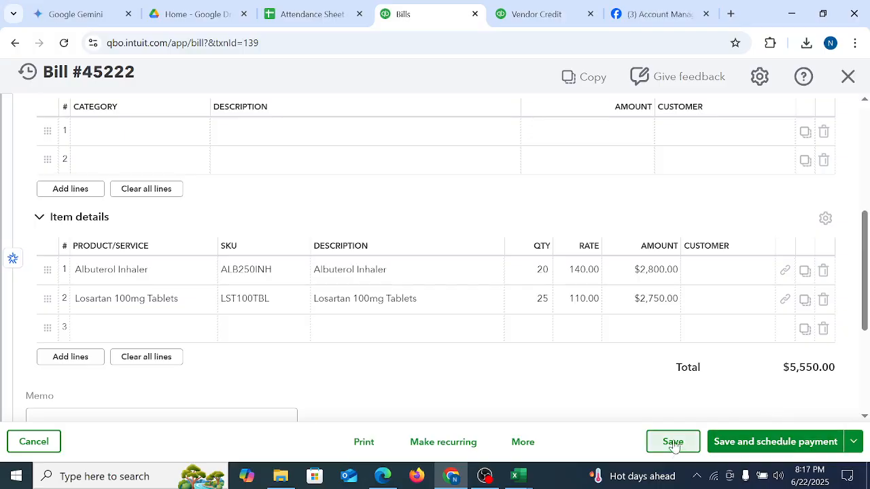
{"action": "key", "text": "ctrl+Tab"}
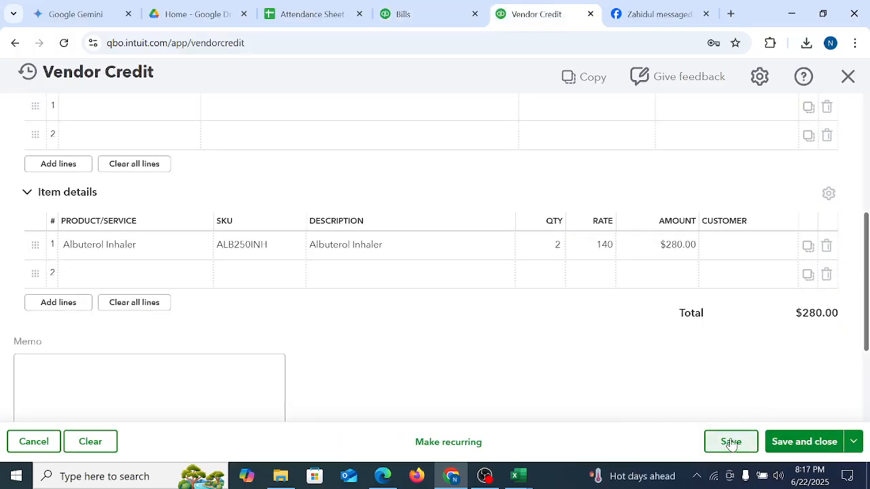
{"action": "left_click", "coordinate": [730, 441]}
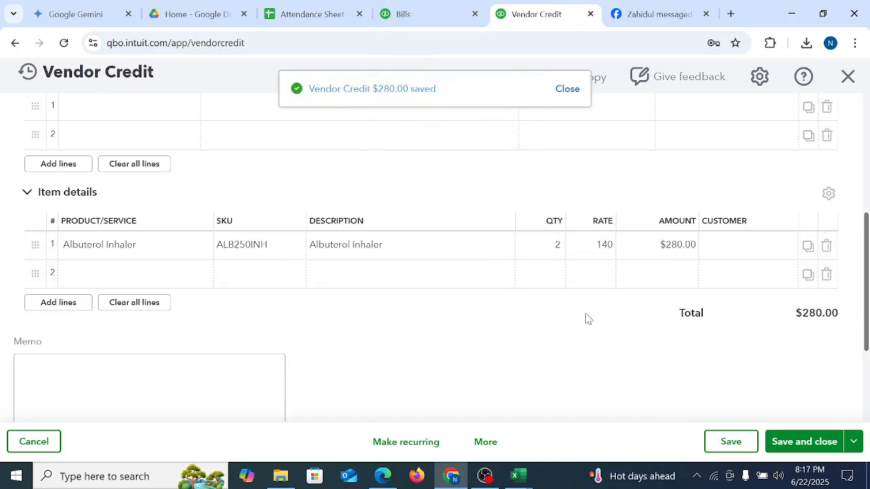
{"action": "scroll", "coordinate": [598, 292], "scroll_direction": "up", "scroll_amount": 4}
Step: Save the $5,550.00 Apex Labs Ltd. bill and close it
{"action": "left_click", "coordinate": [439, 18]}
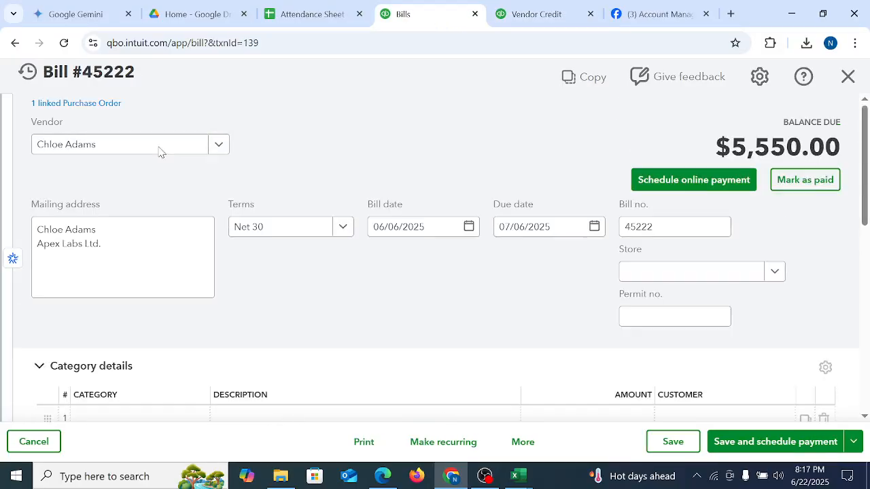
{"action": "left_click", "coordinate": [671, 442]}
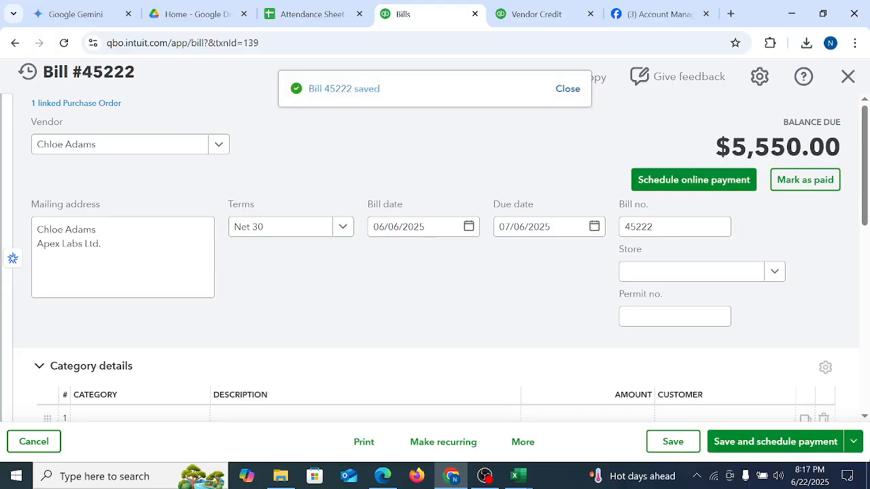
{"action": "left_click", "coordinate": [853, 442]}
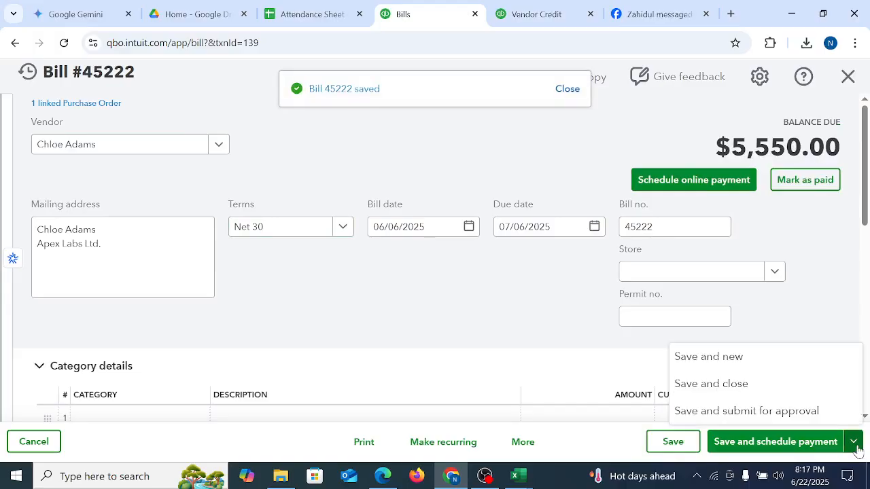
{"action": "left_click", "coordinate": [693, 395]}
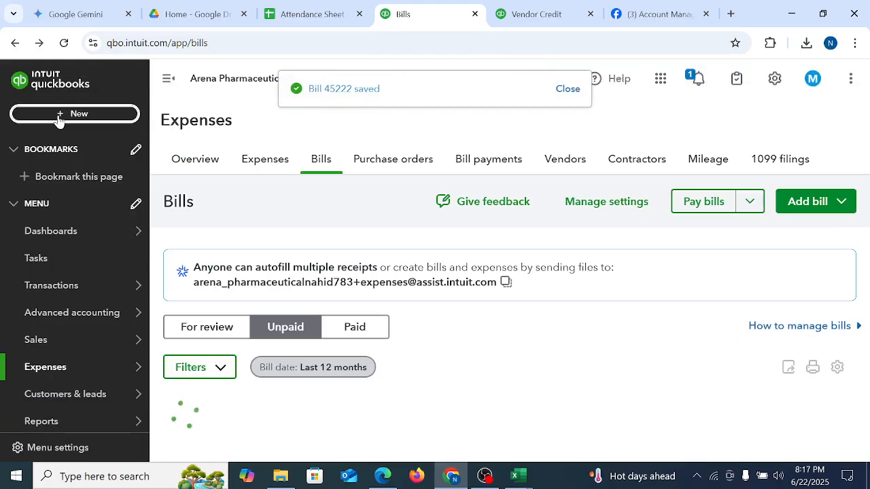
{"action": "left_click", "coordinate": [71, 113]}
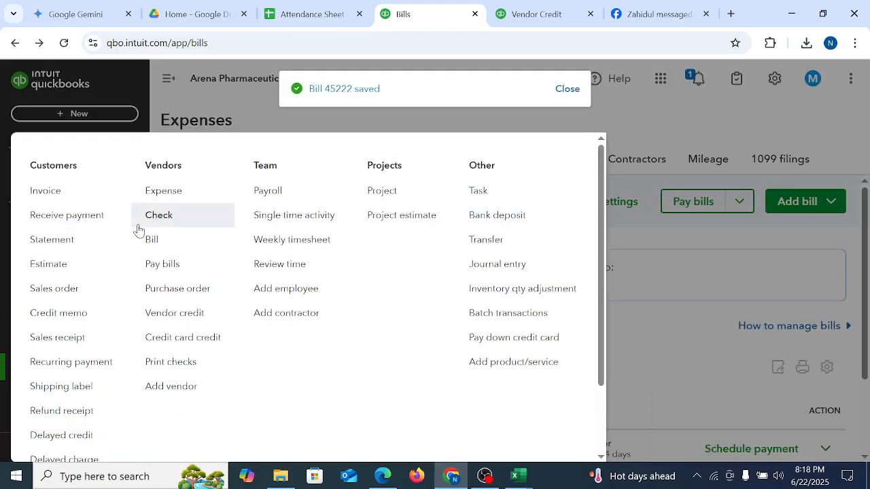
{"action": "left_click", "coordinate": [169, 193]}
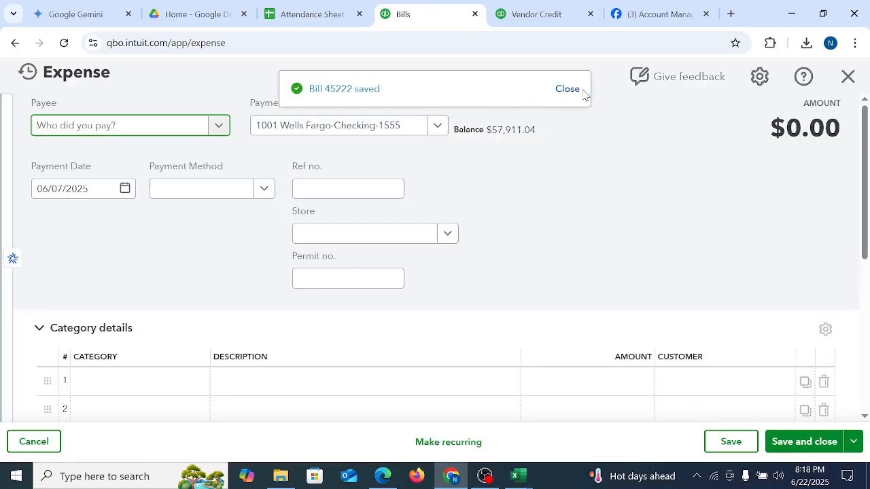
{"action": "left_click", "coordinate": [580, 91]}
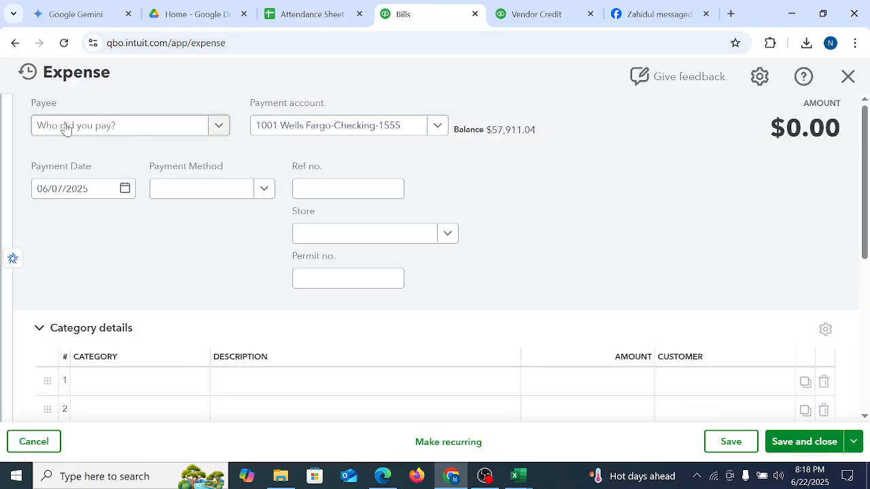
{"action": "left_click", "coordinate": [15, 43]}
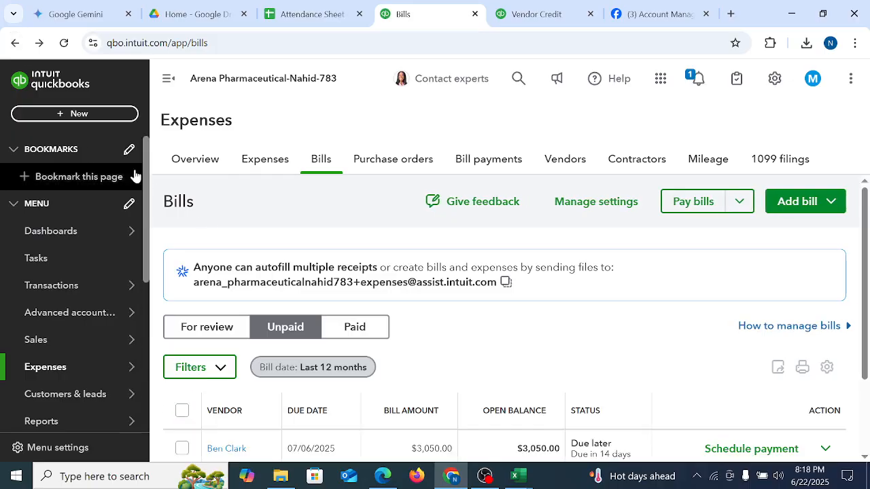
Step: Start a new bill and add Albuterol Inhaler as its first item line at a rate of 145
{"action": "left_click", "coordinate": [78, 113]}
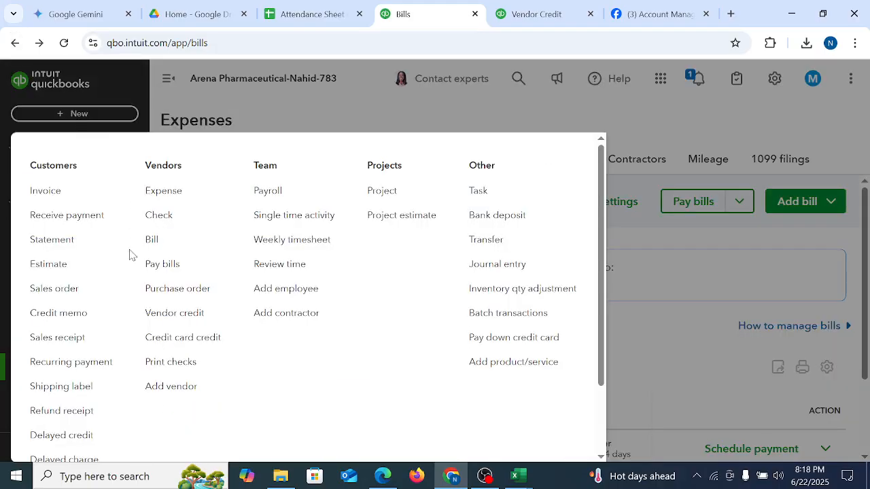
{"action": "left_click", "coordinate": [167, 244]}
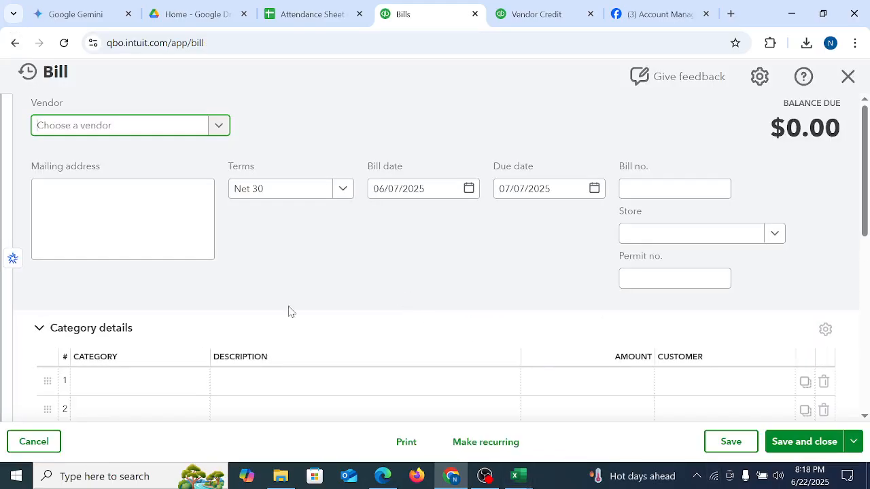
{"action": "left_click", "coordinate": [180, 383]}
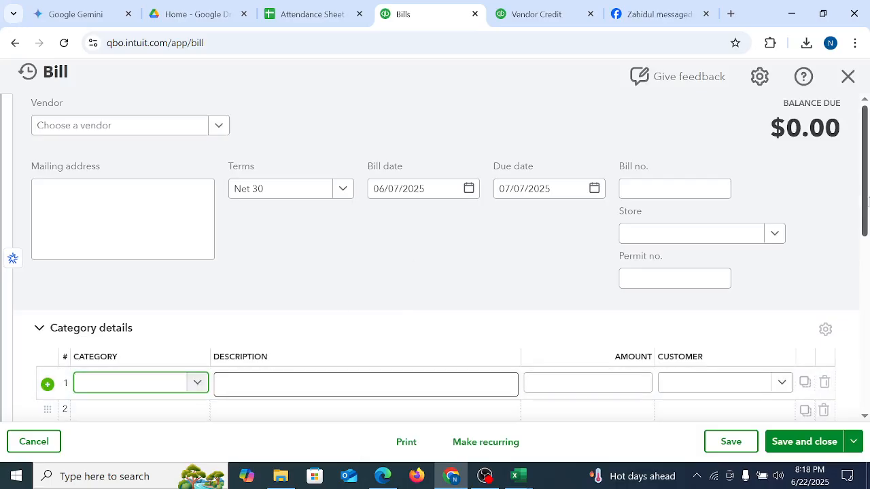
{"action": "scroll", "coordinate": [868, 202], "scroll_direction": "down", "scroll_amount": 3}
{"action": "left_click", "coordinate": [182, 311]}
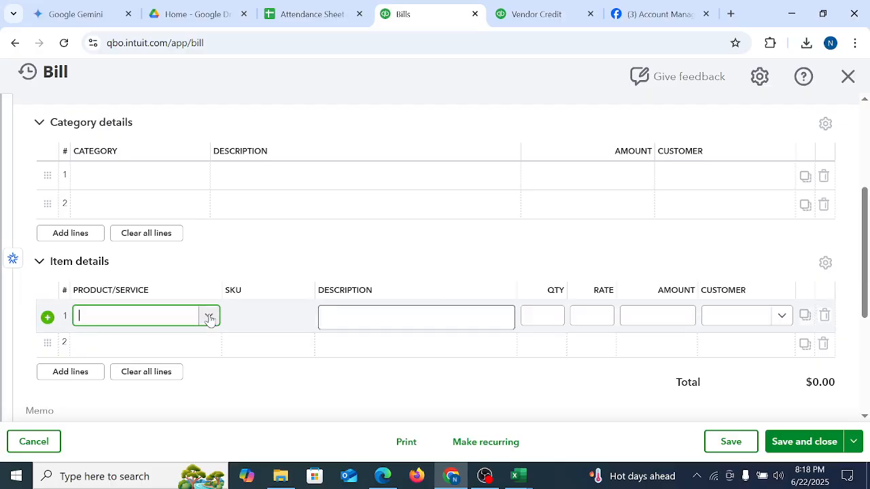
{"action": "left_click", "coordinate": [129, 188]}
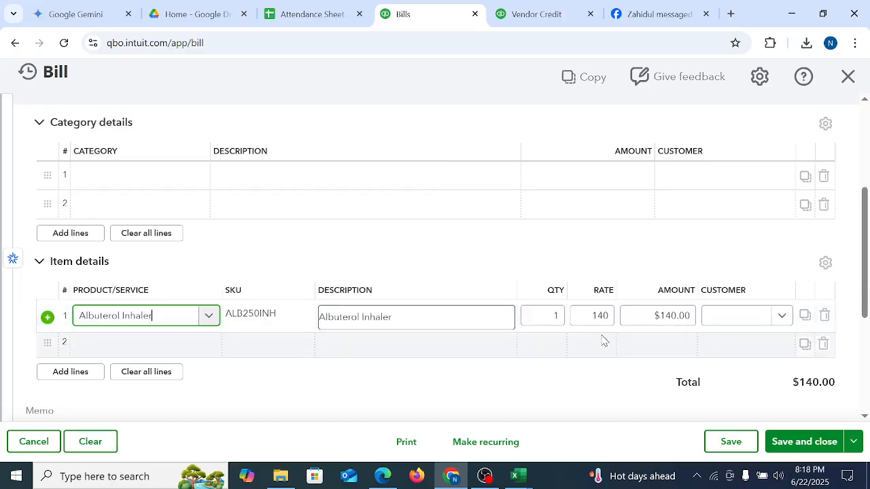
{"action": "left_click", "coordinate": [590, 314]}
{"action": "type", "text": "1"}
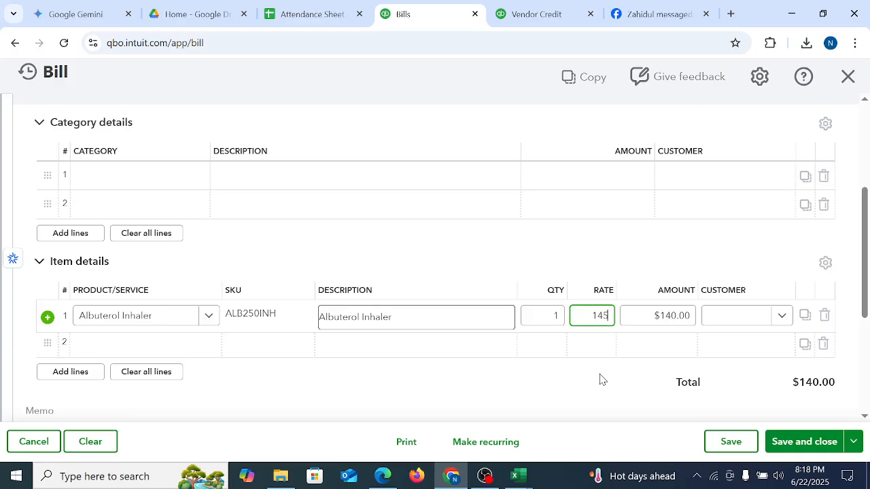
{"action": "left_click", "coordinate": [492, 260]}
Step: Set the quantity of the bill's Albuterol Inhaler line to 25
{"action": "scroll", "coordinate": [714, 318], "scroll_direction": "up", "scroll_amount": 1}
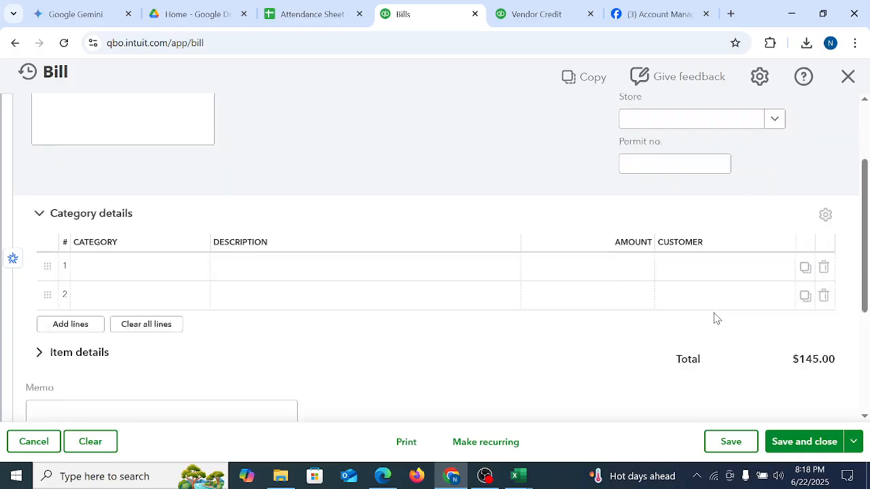
{"action": "scroll", "coordinate": [715, 319], "scroll_direction": "up", "scroll_amount": 2}
{"action": "left_click_drag", "start_coordinate": [864, 242], "coordinate": [863, 345]}
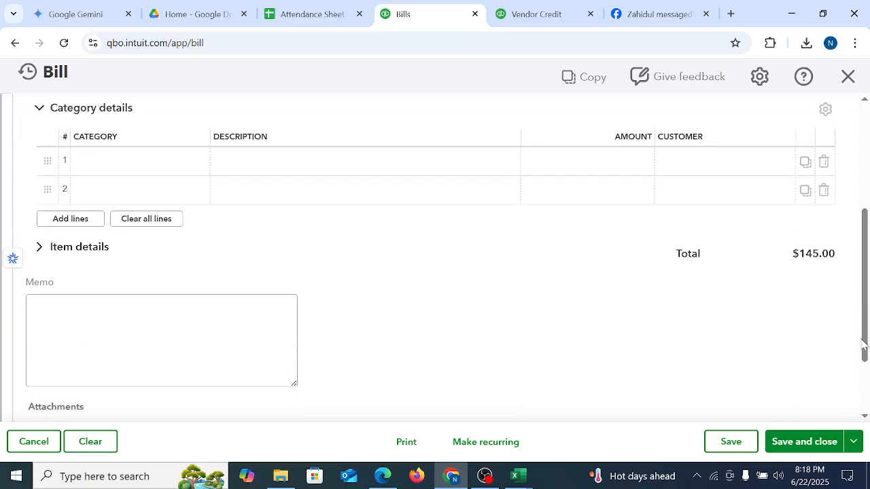
{"action": "left_click", "coordinate": [85, 248]}
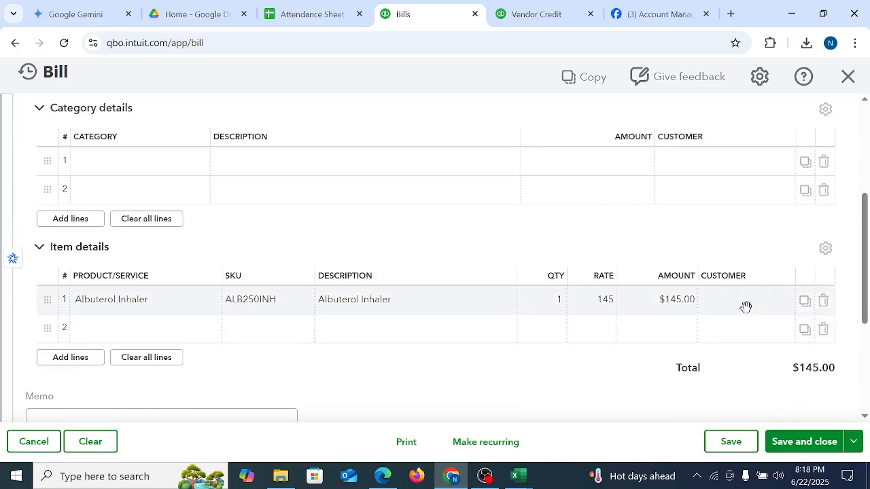
{"action": "left_click", "coordinate": [548, 300]}
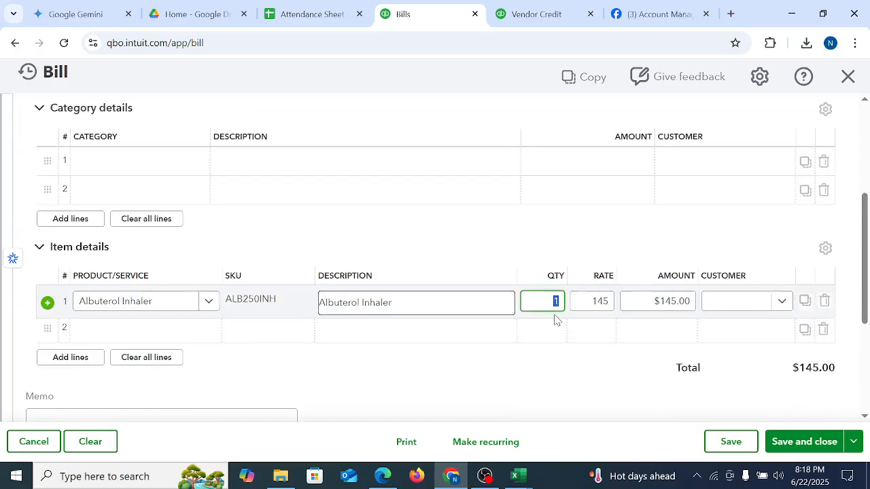
{"action": "left_click", "coordinate": [575, 367]}
Step: Set the bill date to 06/18/2025 and enter 4543 as the bill number
{"action": "scroll", "coordinate": [247, 286], "scroll_direction": "up", "scroll_amount": 4}
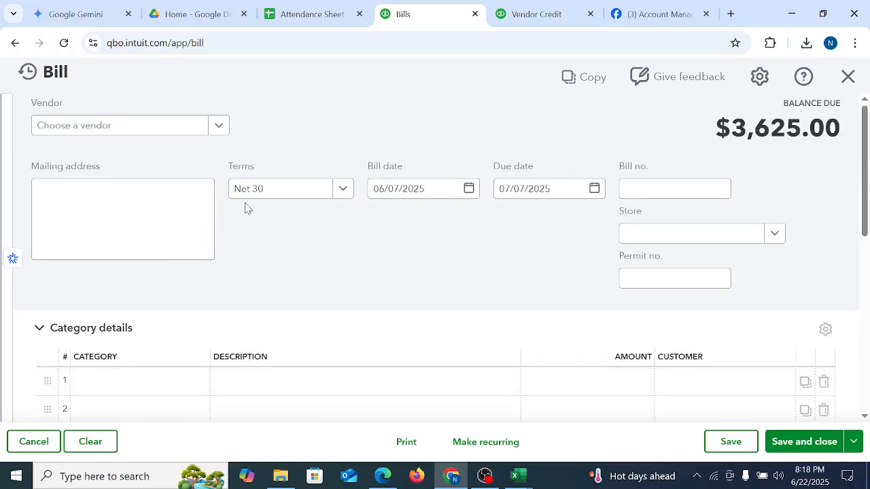
{"action": "left_click", "coordinate": [468, 188]}
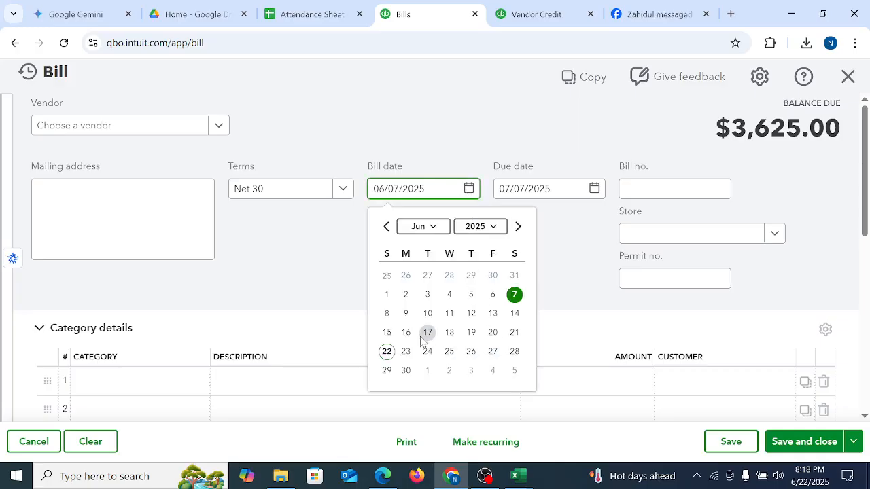
{"action": "left_click", "coordinate": [450, 333]}
{"action": "left_click", "coordinate": [524, 256]}
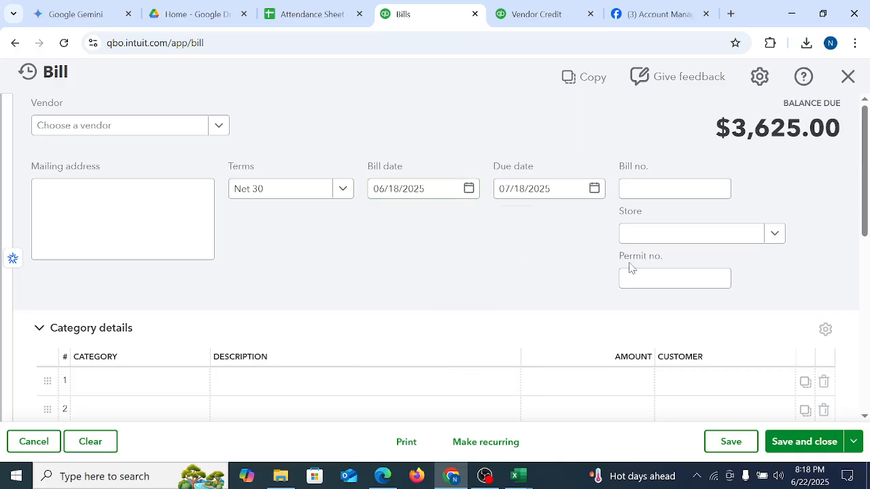
{"action": "left_click", "coordinate": [645, 189]}
{"action": "type", "text": "4543"}
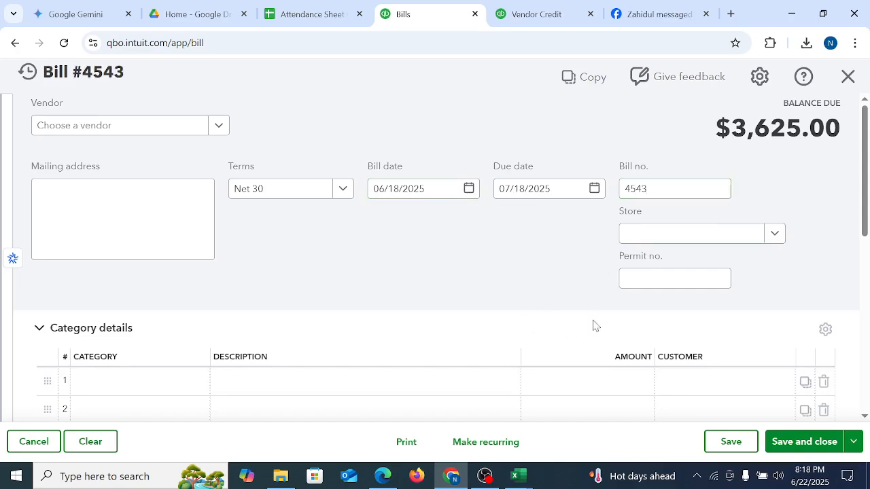
Step: Assign the first existing vendor in the list to the $3,625.00 bill, and save and close it
{"action": "left_click", "coordinate": [801, 442]}
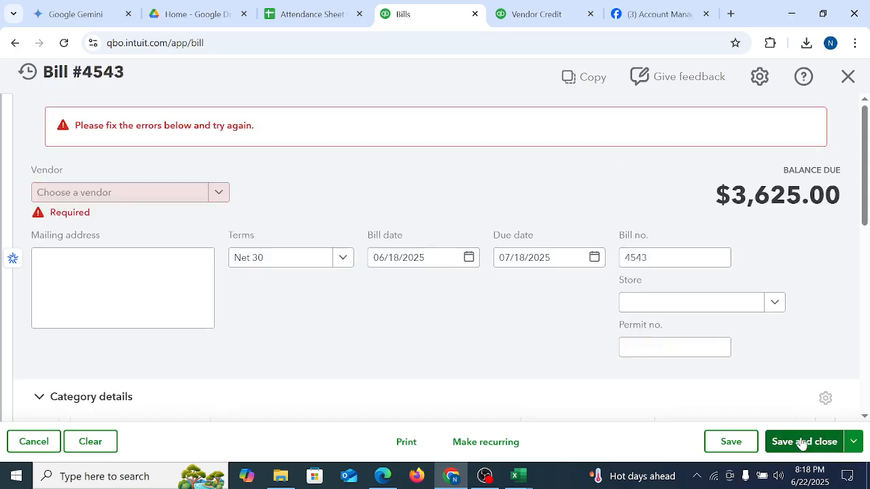
{"action": "left_click", "coordinate": [106, 191]}
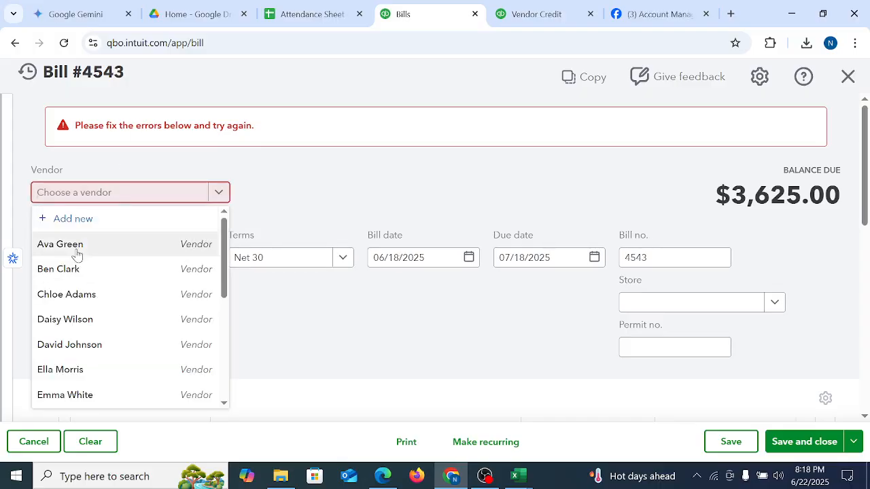
{"action": "left_click", "coordinate": [97, 248]}
{"action": "left_click", "coordinate": [837, 442]}
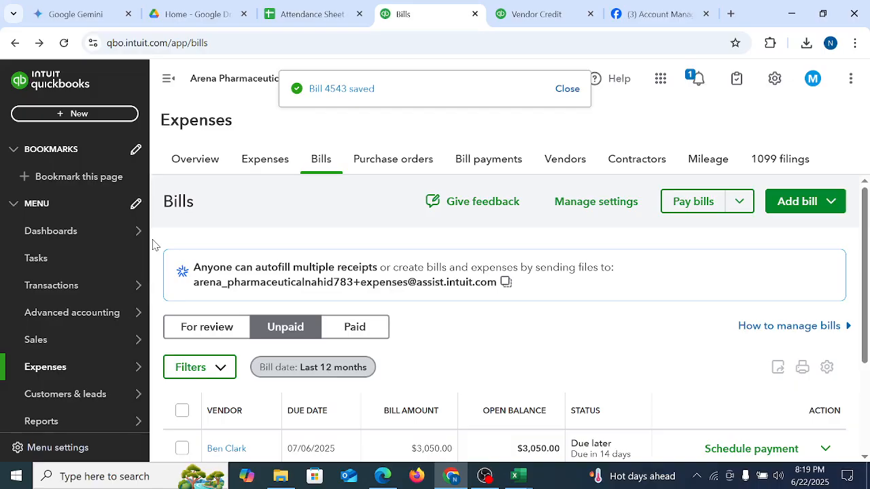
Step: Search the standard reports for "inve" and open the Inventory Valuation Detail report
{"action": "scroll", "coordinate": [19, 367], "scroll_direction": "down", "scroll_amount": 5}
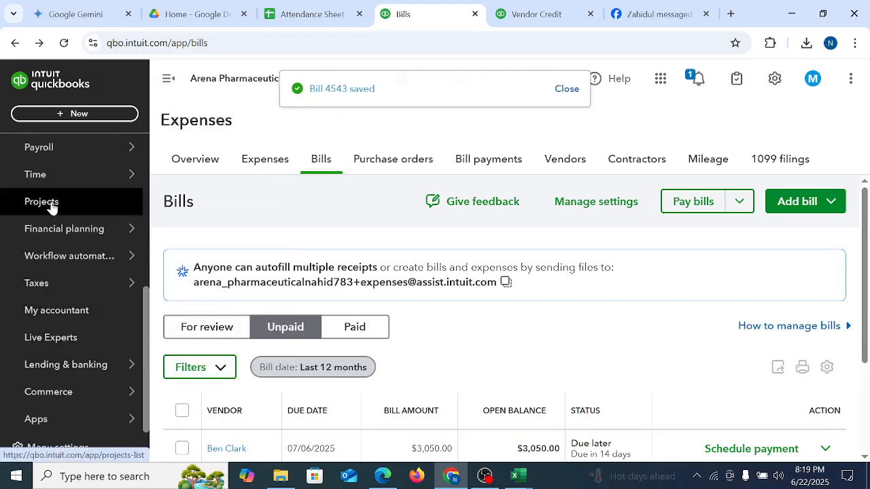
{"action": "scroll", "coordinate": [64, 365], "scroll_direction": "up", "scroll_amount": 5}
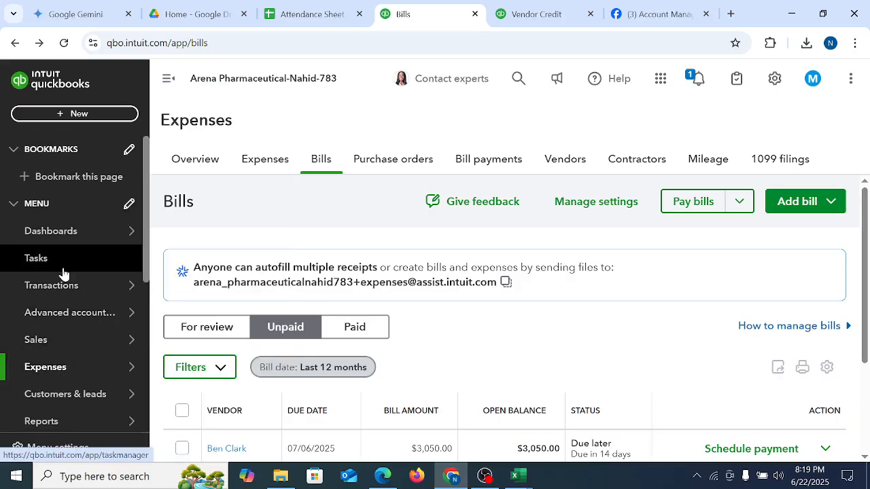
{"action": "scroll", "coordinate": [68, 306], "scroll_direction": "down", "scroll_amount": 3}
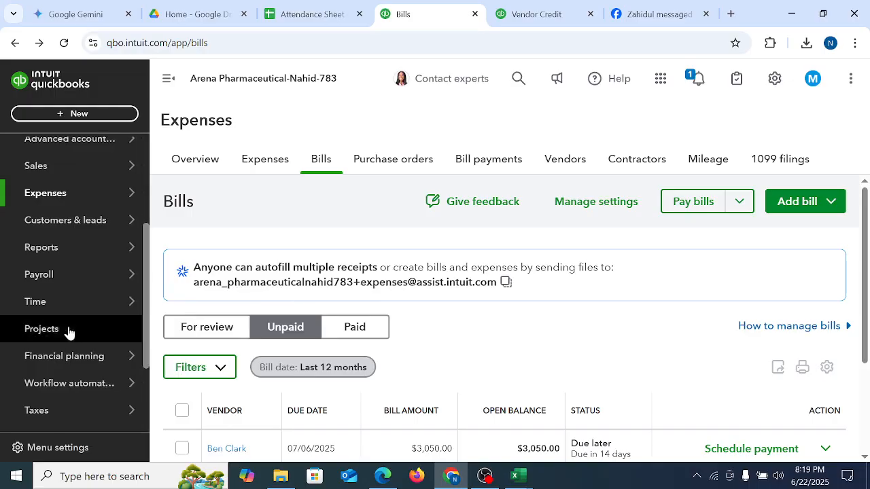
{"action": "left_click", "coordinate": [50, 249]}
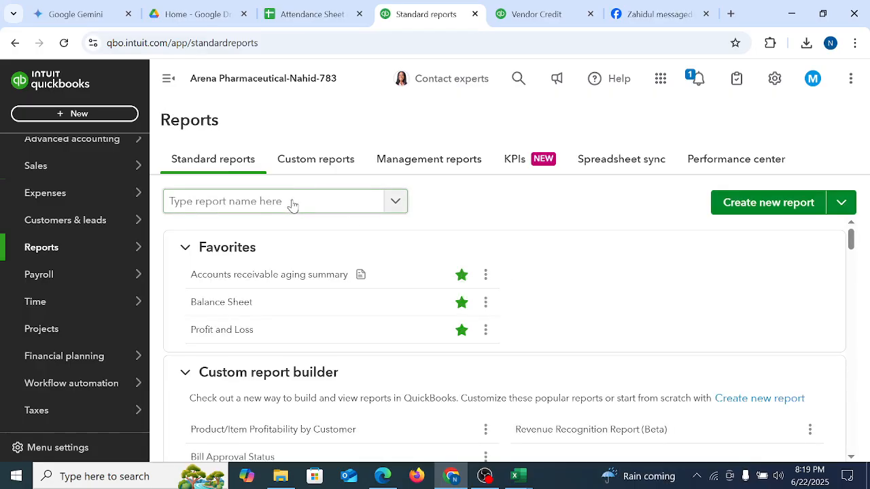
{"action": "left_click", "coordinate": [292, 203]}
{"action": "type", "text": "in"}
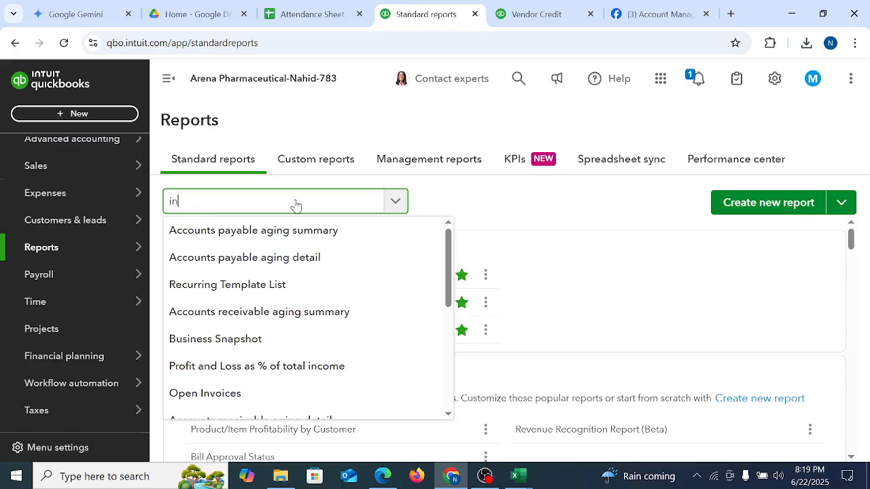
{"action": "type", "text": "ve"}
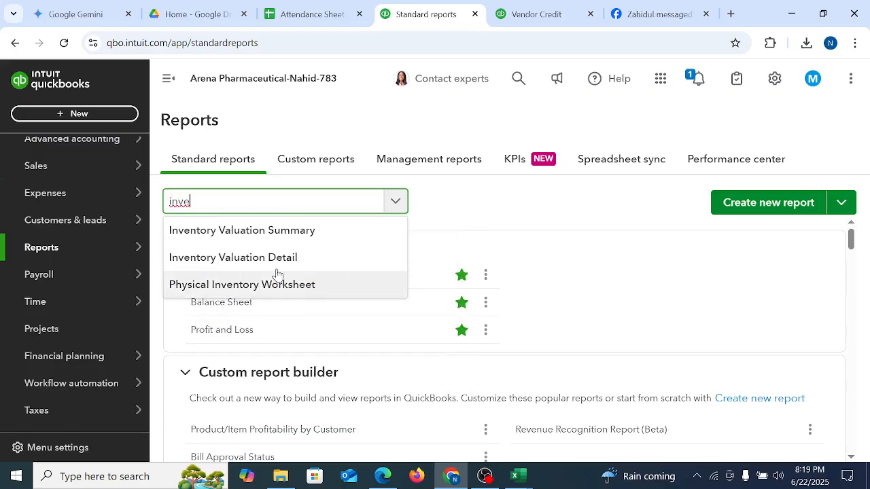
{"action": "left_click", "coordinate": [244, 261]}
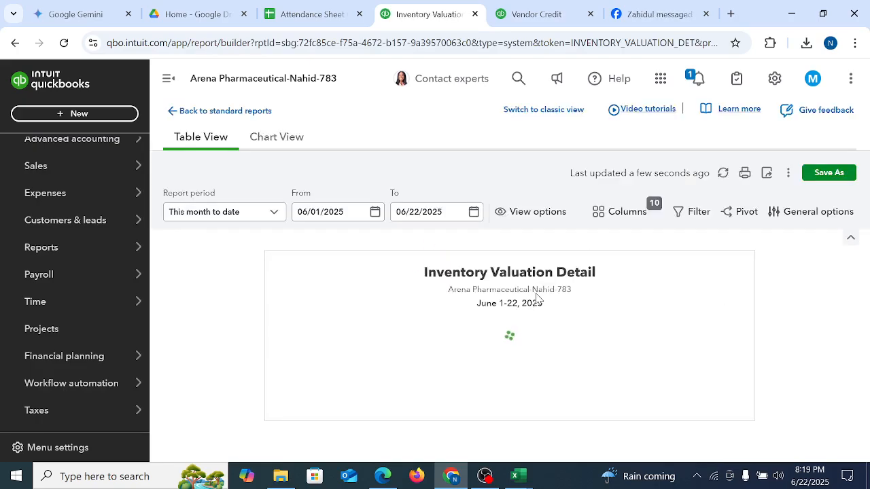
Step: Set the Inventory Valuation Detail report period to All Dates and look through its product entries
{"action": "left_click", "coordinate": [265, 213]}
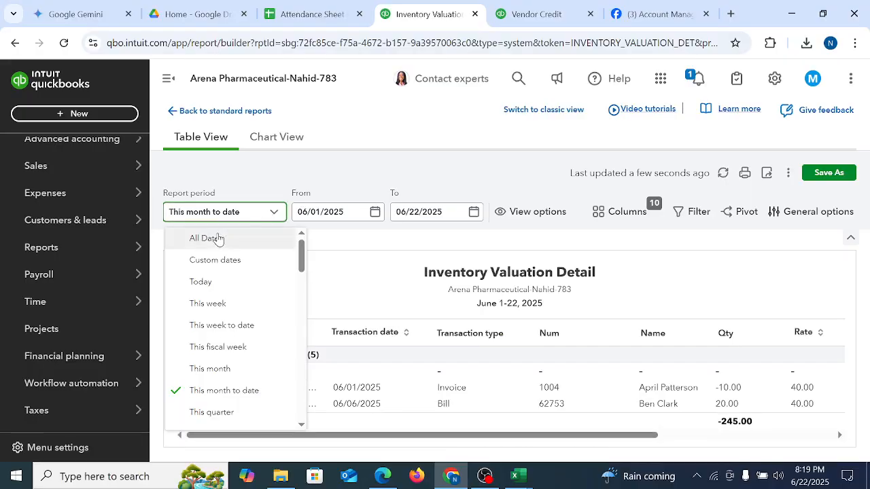
{"action": "left_click", "coordinate": [203, 235]}
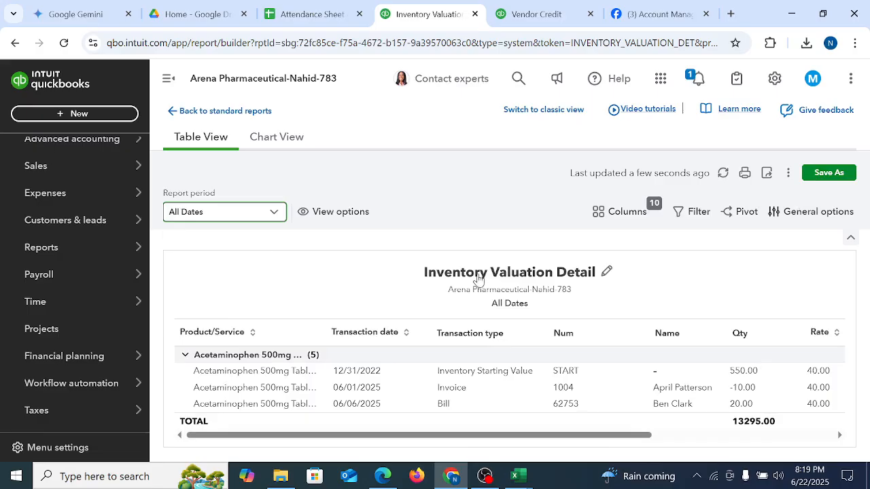
{"action": "scroll", "coordinate": [632, 381], "scroll_direction": "down", "scroll_amount": 5}
{"action": "scroll", "coordinate": [612, 382], "scroll_direction": "down", "scroll_amount": 2}
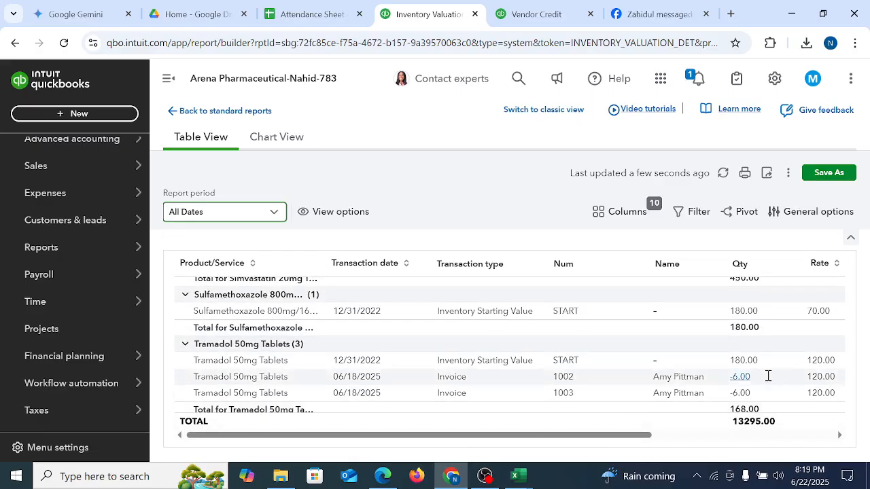
{"action": "scroll", "coordinate": [429, 398], "scroll_direction": "up", "scroll_amount": 10}
{"action": "scroll", "coordinate": [429, 399], "scroll_direction": "up", "scroll_amount": 1}
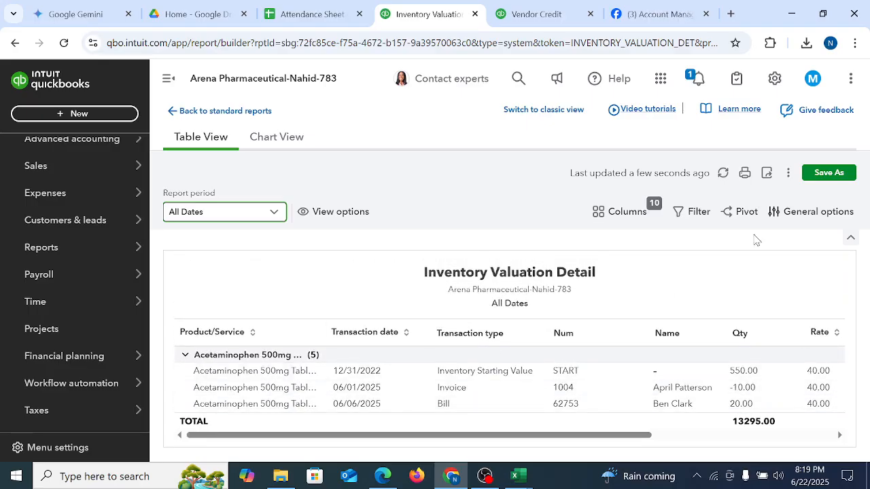
Step: Open the printable PDF of the Inventory Valuation Detail report in portrait orientation and show the viewer's additional options
{"action": "left_click", "coordinate": [745, 173]}
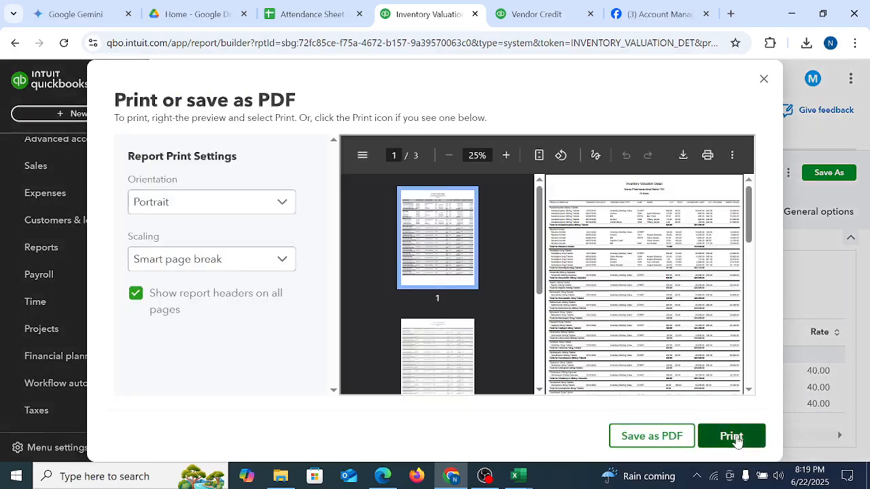
{"action": "left_click", "coordinate": [733, 437]}
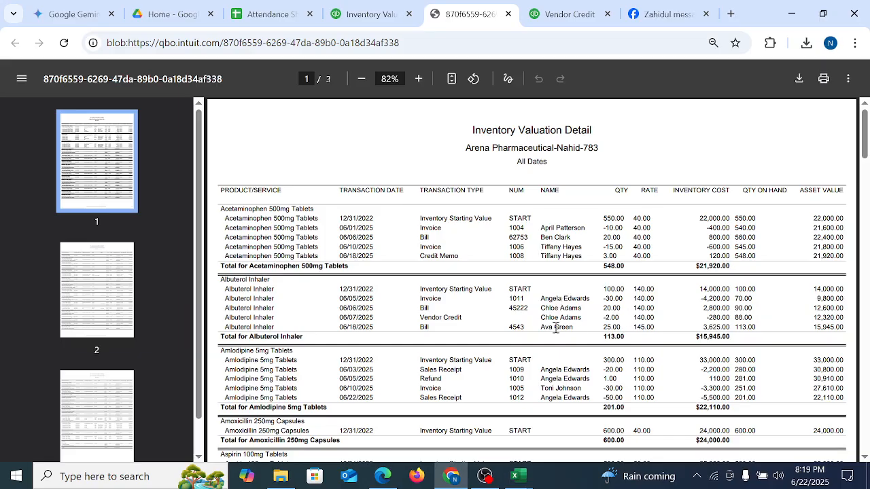
{"action": "left_click", "coordinate": [848, 79]}
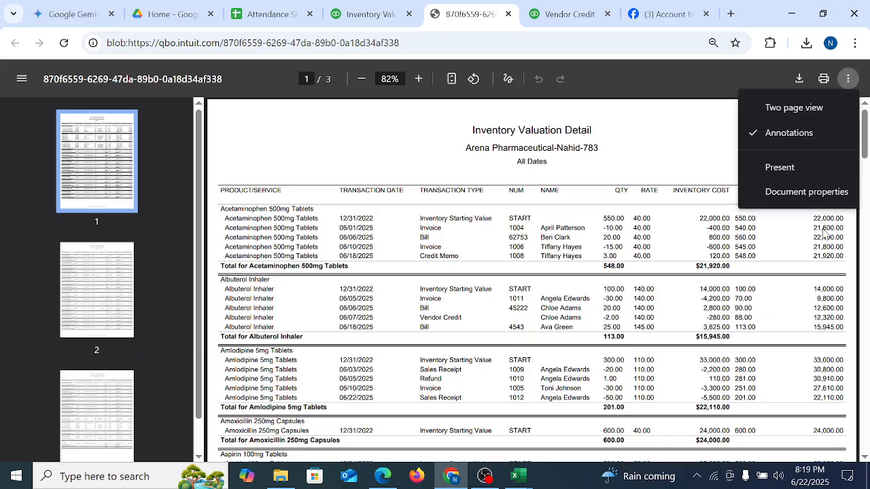
Step: Enlarge the Inventory Valuation Detail PDF by setting the browser zoom to 100%
{"action": "left_click", "coordinate": [598, 168]}
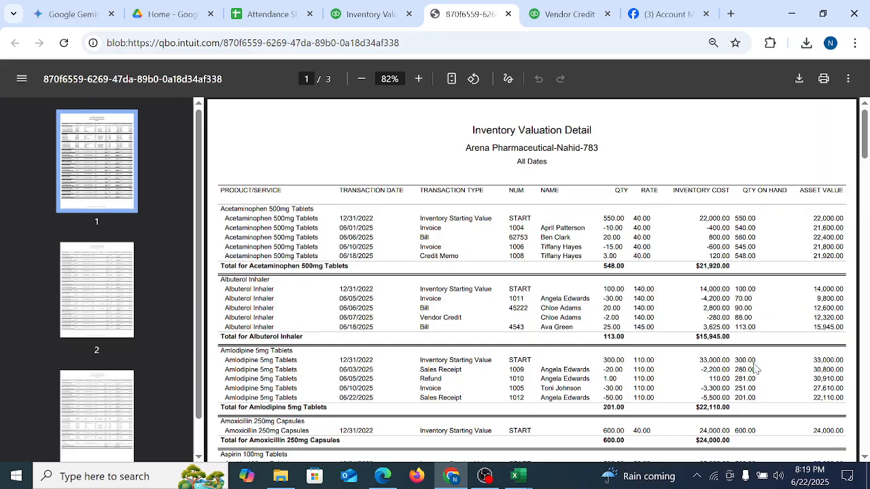
{"action": "left_click", "coordinate": [778, 476]}
{"action": "left_click", "coordinate": [520, 229]}
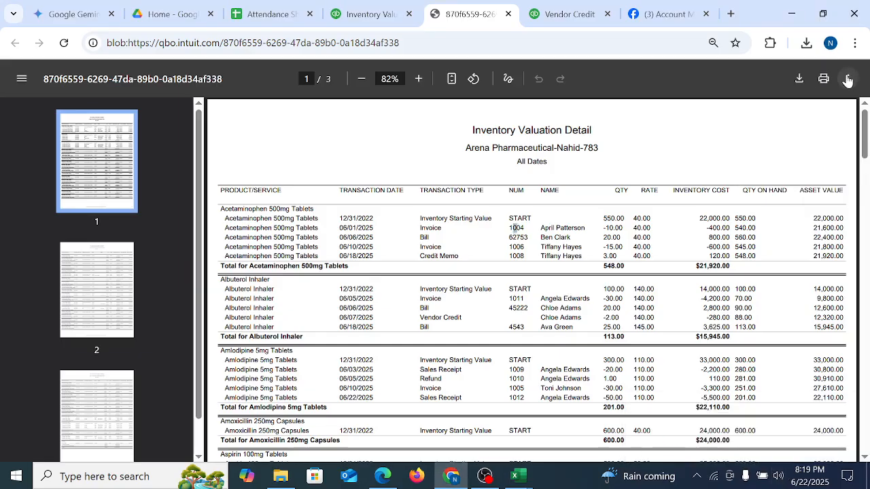
{"action": "left_click", "coordinate": [848, 79]}
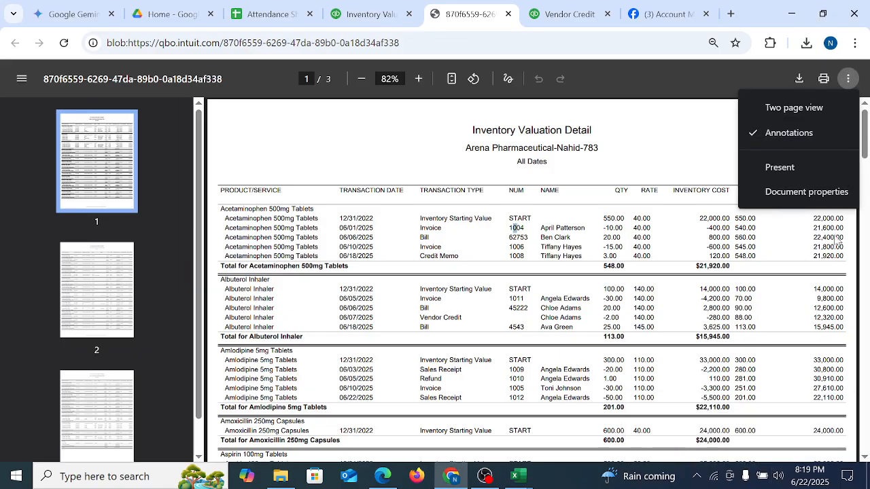
{"action": "left_click", "coordinate": [855, 43]}
{"action": "left_click", "coordinate": [817, 315]}
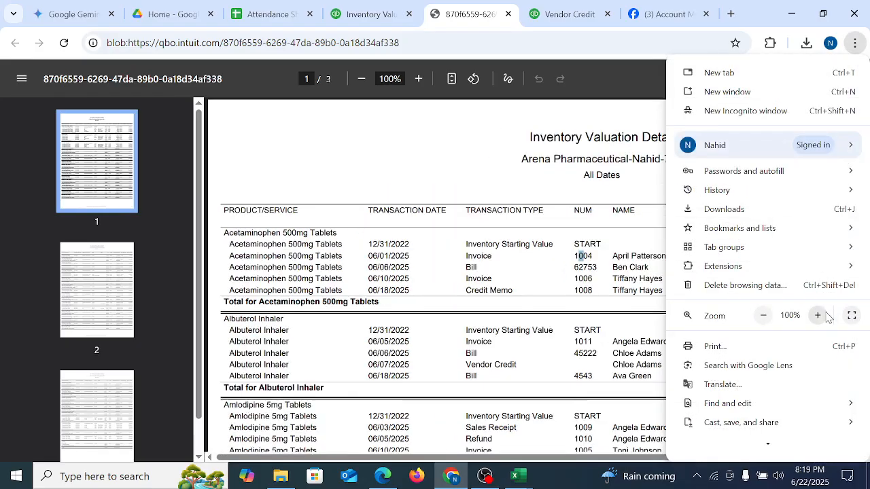
{"action": "left_click", "coordinate": [577, 202]}
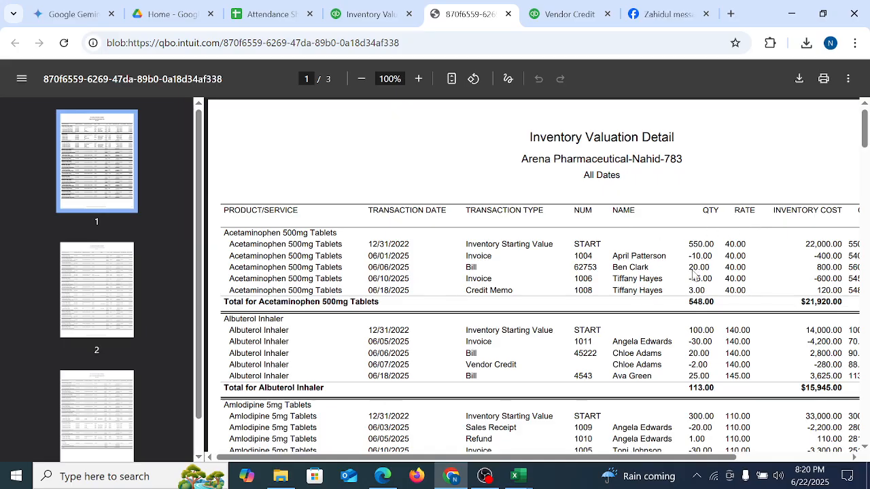
Step: Capture the whole screen and outline the Albuterol Inhaler block and its 140.00 and 145.00 rates with red rectangles, and close the capture
{"action": "left_click_drag", "start_coordinate": [733, 211], "coordinate": [750, 212]}
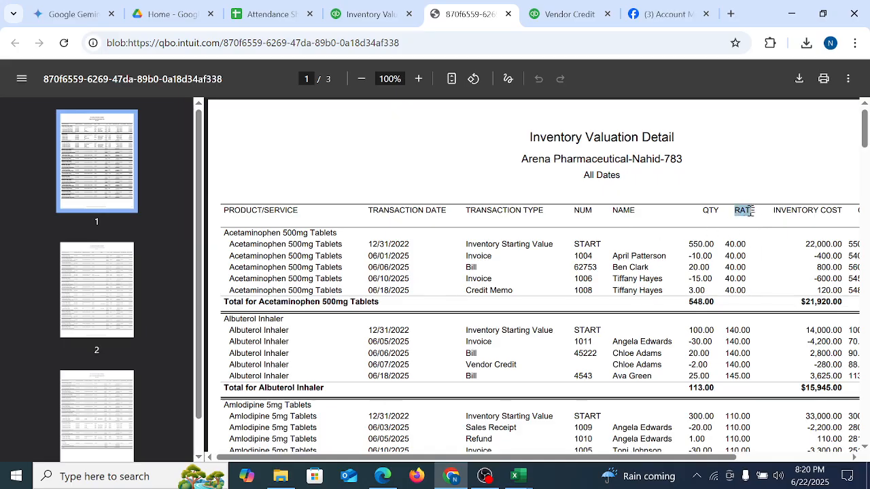
{"action": "left_click", "coordinate": [787, 412]}
{"action": "key", "text": "Print"}
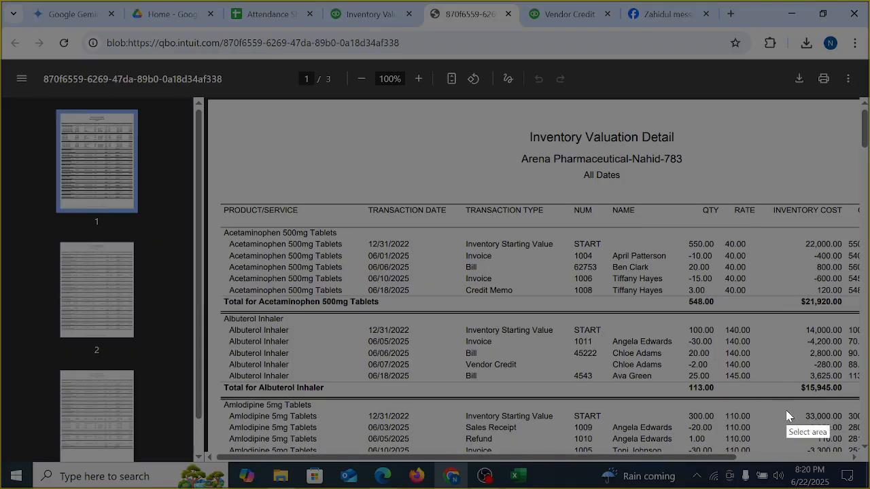
{"action": "left_click_drag", "start_coordinate": [4, 1], "coordinate": [868, 488]}
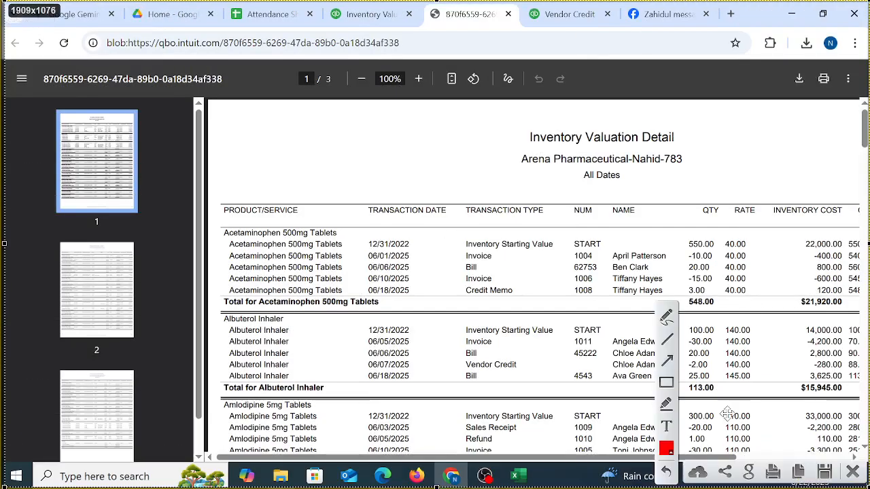
{"action": "left_click", "coordinate": [670, 384]}
{"action": "left_click_drag", "start_coordinate": [219, 315], "coordinate": [785, 399]}
{"action": "left_click_drag", "start_coordinate": [723, 324], "coordinate": [776, 367]}
{"action": "mouse_move", "coordinate": [724, 370]}
{"action": "left_mouse_down"}
{"action": "mouse_move", "coordinate": [762, 386]}
{"action": "mouse_move", "coordinate": [714, 365]}
{"action": "mouse_move", "coordinate": [767, 391]}
{"action": "mouse_move", "coordinate": [762, 385]}
{"action": "left_mouse_up"}
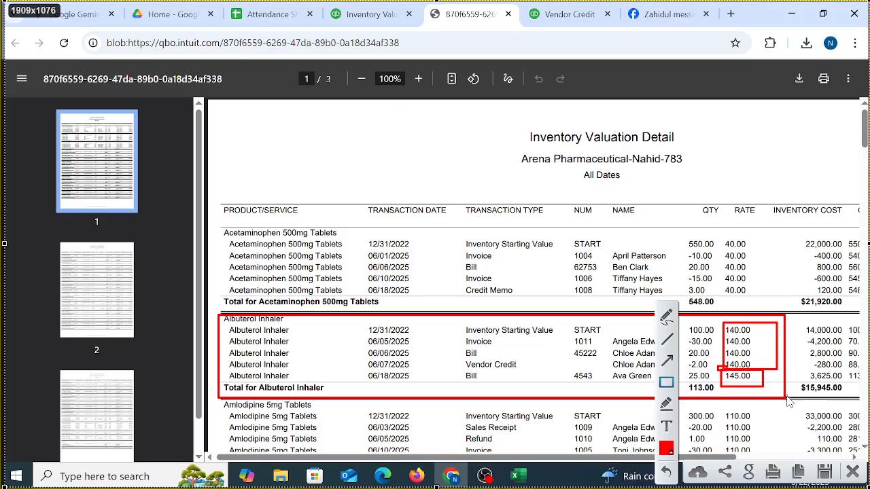
{"action": "left_click_drag", "start_coordinate": [724, 326], "coordinate": [778, 370]}
{"action": "mouse_move", "coordinate": [451, 317]}
{"action": "left_mouse_down"}
{"action": "mouse_move", "coordinate": [483, 343]}
{"action": "mouse_move", "coordinate": [869, 366]}
{"action": "left_mouse_up"}
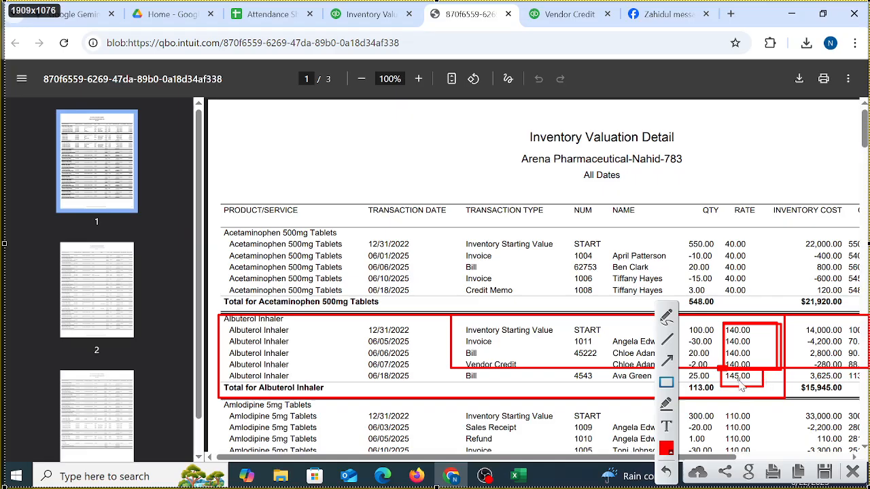
{"action": "left_click", "coordinate": [852, 471]}
Step: Examine the rate, inventory cost and asset value of the Albuterol Inhaler bill dated 06/18/2025 in the PDF
{"action": "left_click_drag", "start_coordinate": [640, 460], "coordinate": [845, 470]}
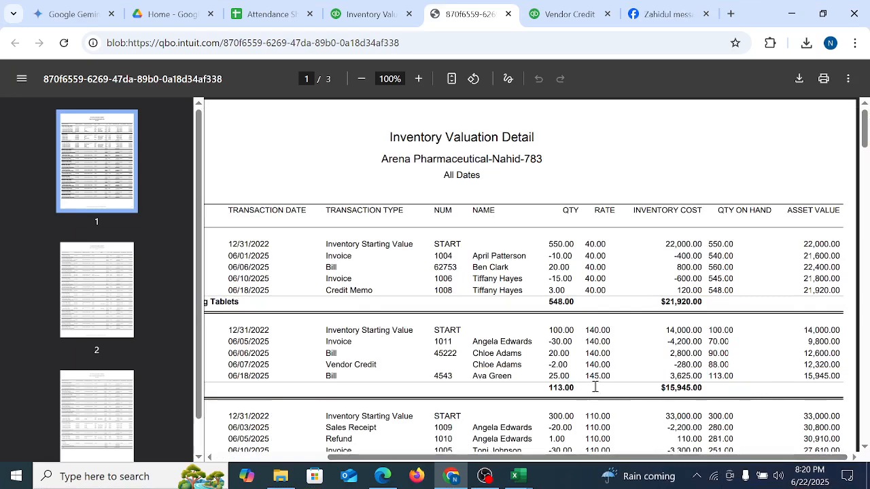
{"action": "left_click_drag", "start_coordinate": [596, 370], "coordinate": [599, 386]}
{"action": "left_click", "coordinate": [531, 398]}
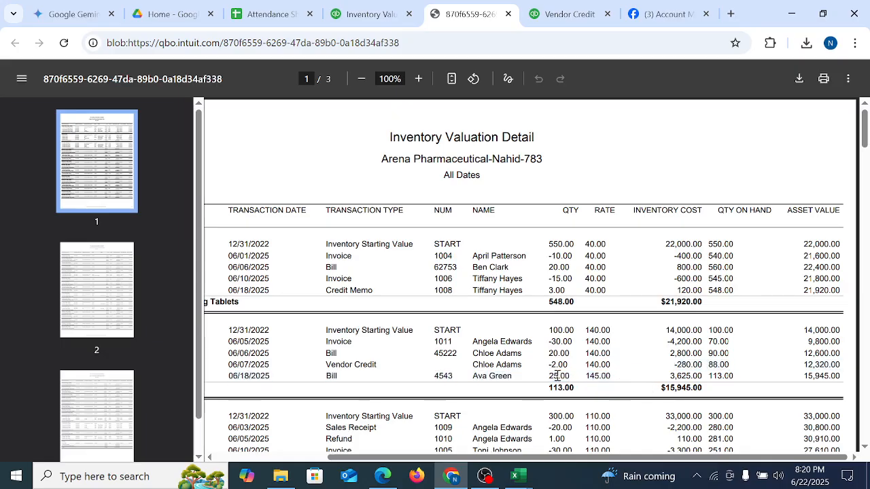
{"action": "left_click_drag", "start_coordinate": [669, 375], "coordinate": [699, 378]}
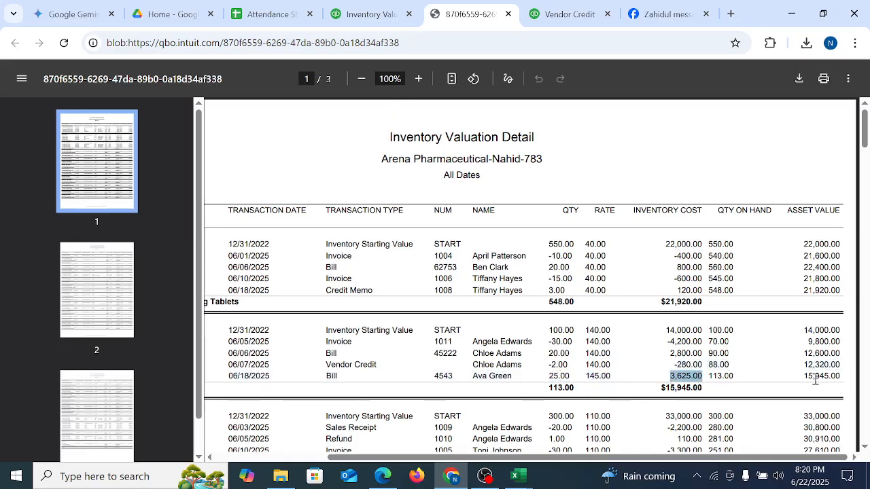
{"action": "left_click_drag", "start_coordinate": [804, 376], "coordinate": [835, 382]}
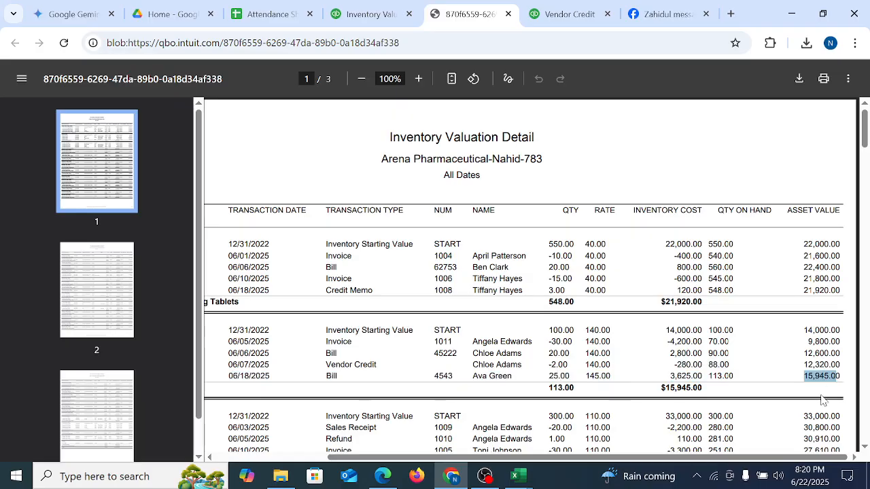
{"action": "left_click_drag", "start_coordinate": [804, 327], "coordinate": [800, 379]}
{"action": "left_click", "coordinate": [744, 382]}
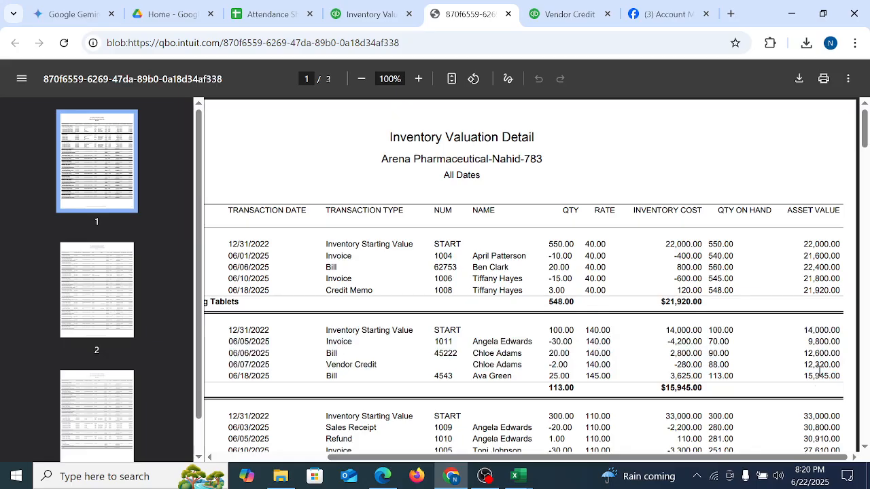
{"action": "left_click_drag", "start_coordinate": [803, 377], "coordinate": [841, 378]}
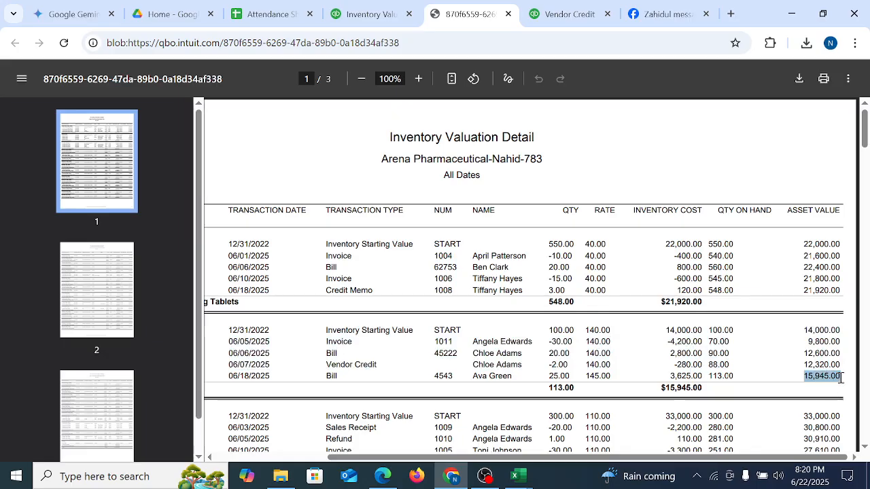
{"action": "left_click", "coordinate": [831, 398]}
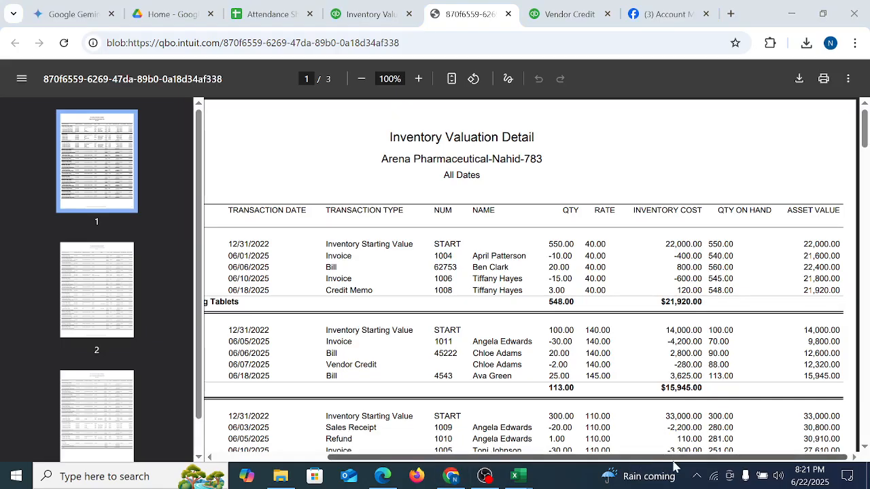
Step: Examine the quantity, rate, cost and quantity on hand of the Albuterol Inhaler vendor credit dated 06/07/2025
{"action": "left_click_drag", "start_coordinate": [671, 459], "coordinate": [658, 474]}
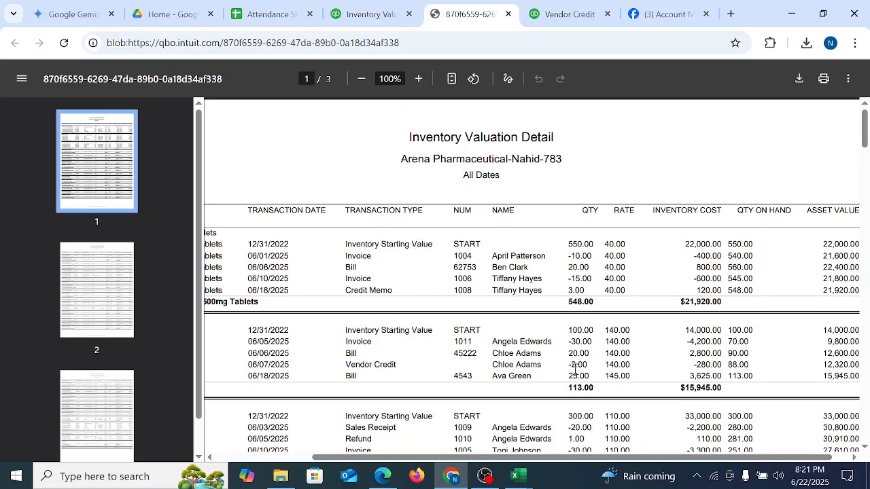
{"action": "left_click_drag", "start_coordinate": [574, 370], "coordinate": [751, 365]}
{"action": "left_click", "coordinate": [725, 367]}
{"action": "left_click_drag", "start_coordinate": [577, 370], "coordinate": [753, 361]}
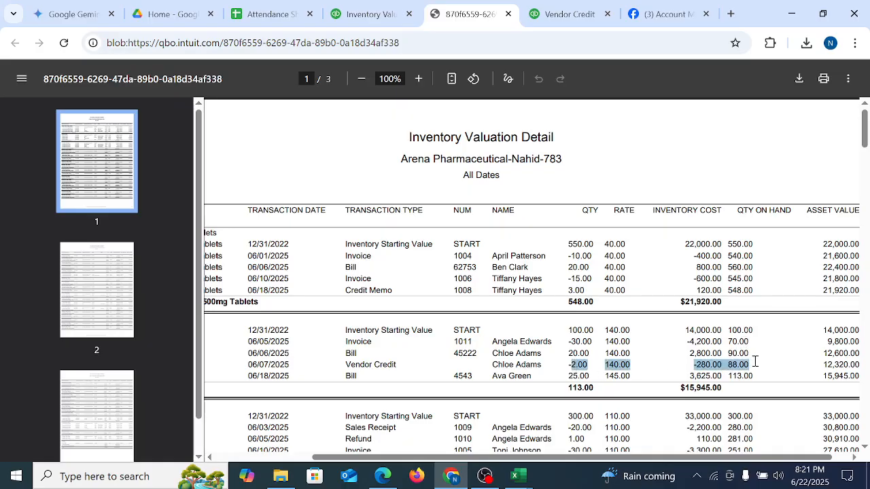
{"action": "left_click_drag", "start_coordinate": [730, 330], "coordinate": [752, 364]}
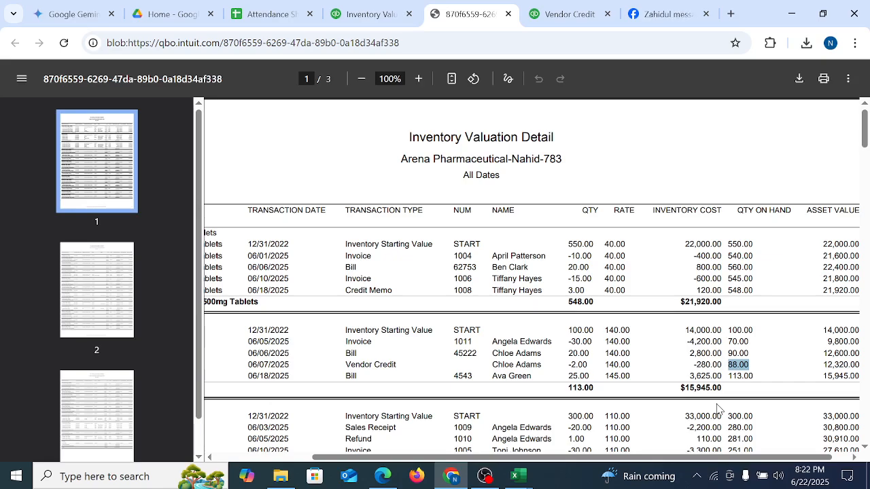
Step: Switch from the report PDF back to the Inventory Valuation Detail report in QuickBooks
{"action": "left_click", "coordinate": [372, 15]}
{"action": "left_click", "coordinate": [764, 78]}
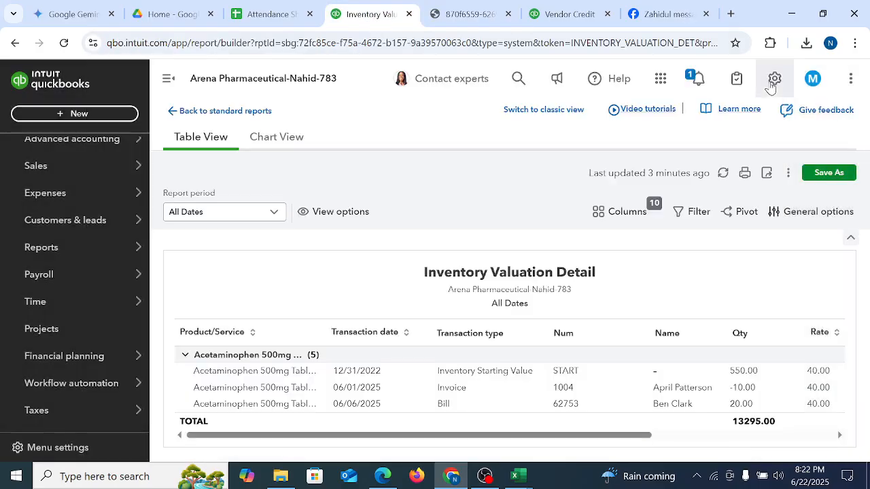
{"action": "left_click", "coordinate": [255, 15]}
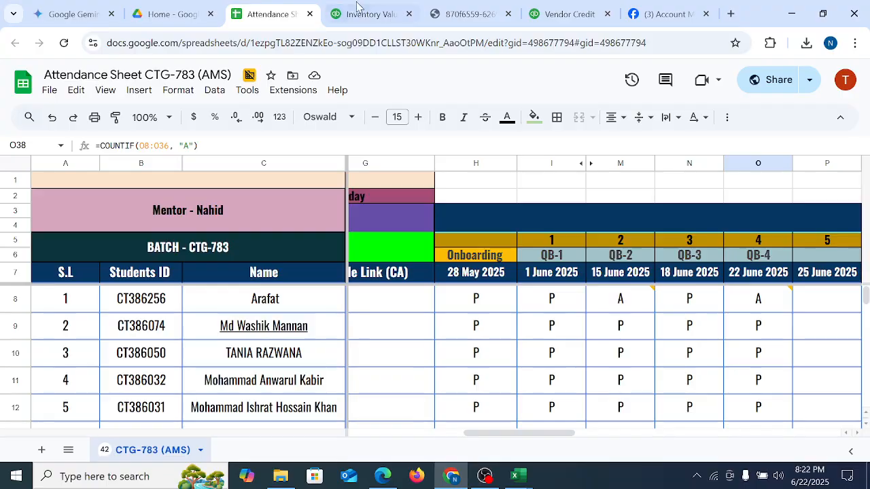
{"action": "left_click", "coordinate": [340, 16]}
{"action": "left_click", "coordinate": [97, 114]}
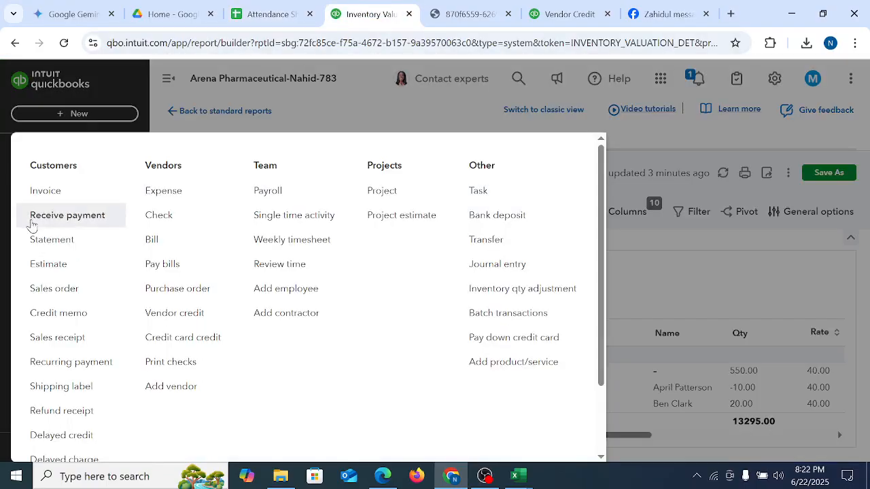
{"action": "left_click", "coordinate": [43, 190]}
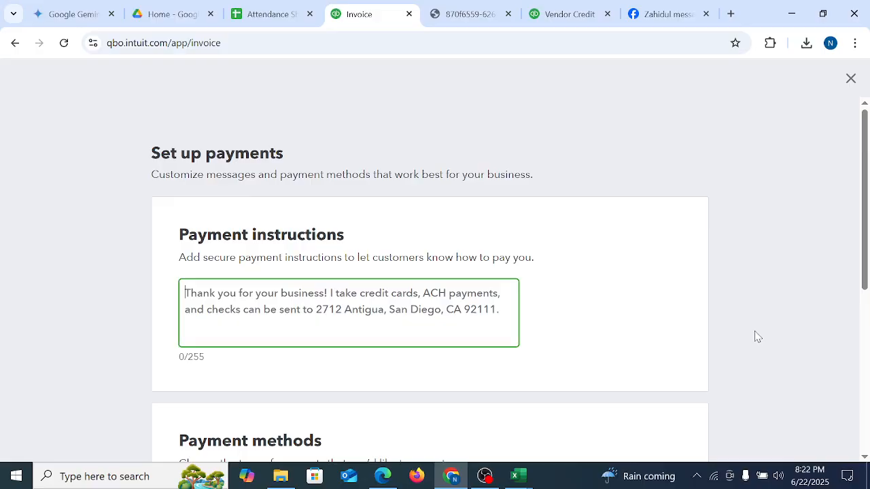
{"action": "scroll", "coordinate": [592, 381], "scroll_direction": "down", "scroll_amount": 5}
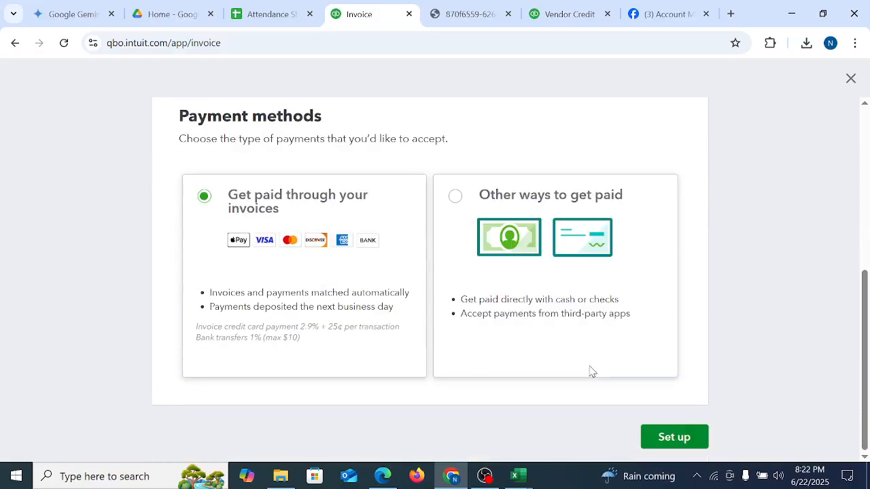
{"action": "scroll", "coordinate": [590, 372], "scroll_direction": "up", "scroll_amount": 5}
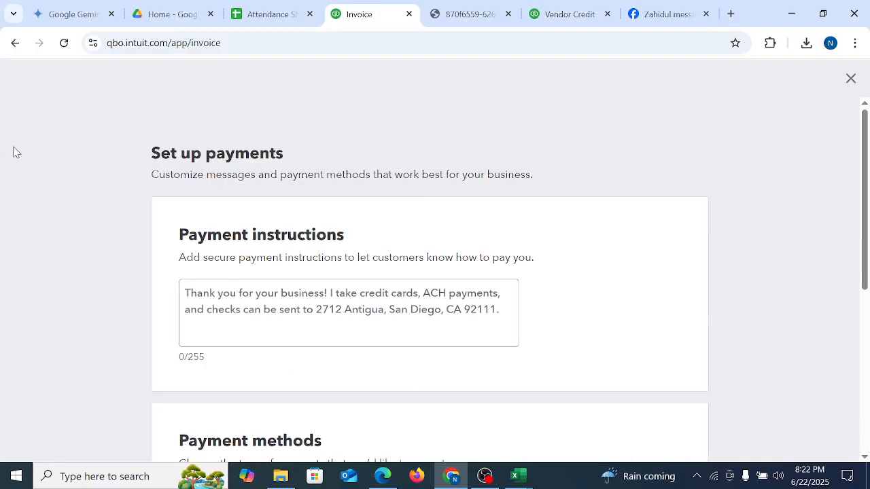
{"action": "left_click", "coordinate": [14, 43]}
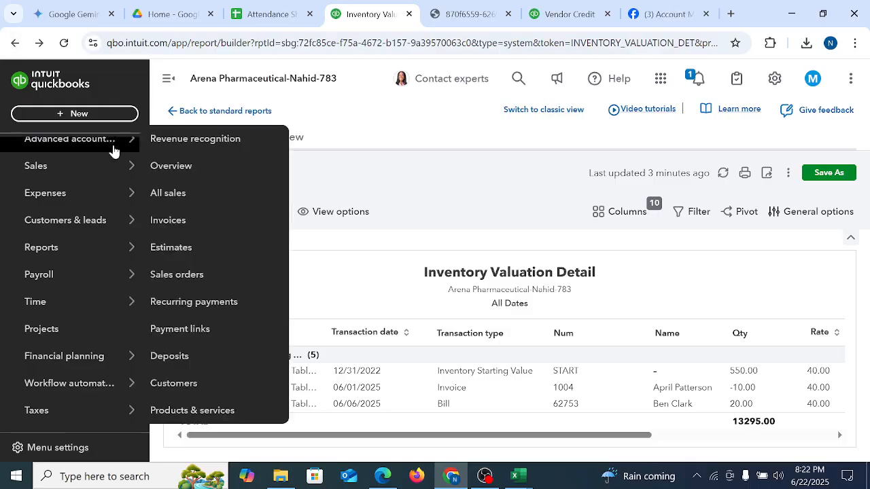
Step: Start a new customer invoice and assign the second existing customer in the list to it
{"action": "left_click", "coordinate": [89, 114]}
{"action": "left_click", "coordinate": [53, 191]}
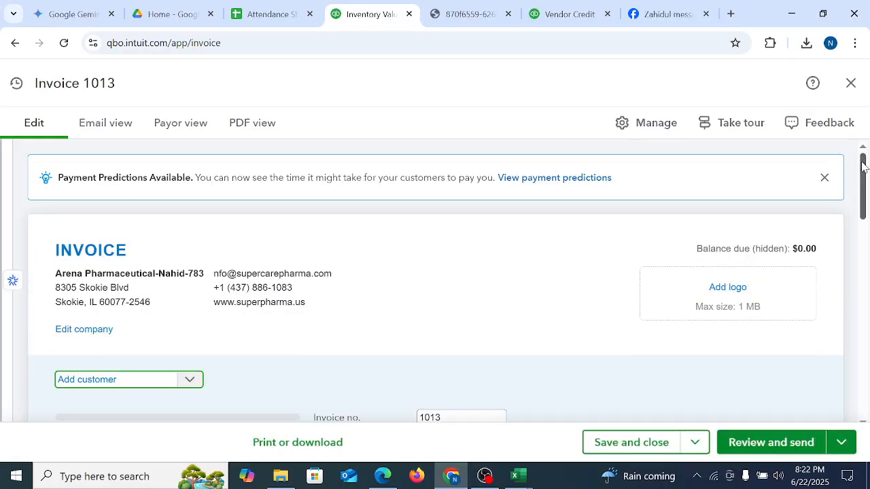
{"action": "scroll", "coordinate": [305, 279], "scroll_direction": "down", "scroll_amount": 2}
{"action": "left_click", "coordinate": [188, 261]}
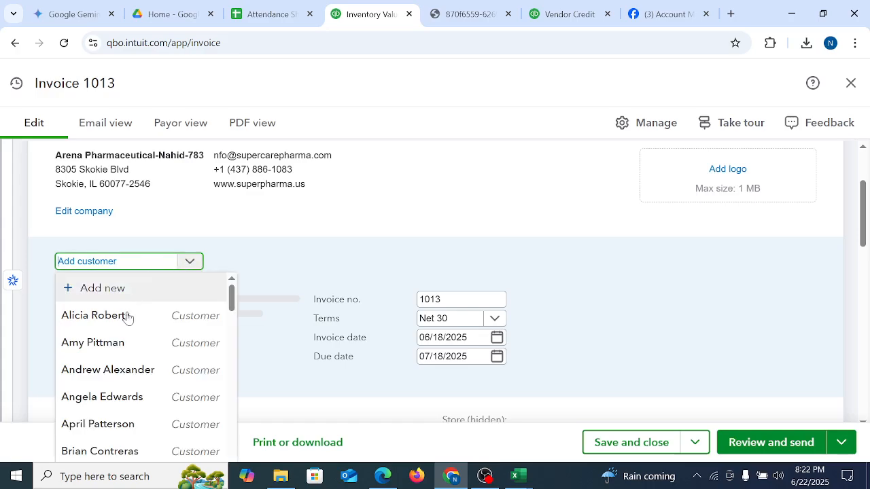
{"action": "left_click", "coordinate": [114, 342]}
Step: Add Albuterol Inhaler as the first product line of the invoice with a quantity of 100
{"action": "left_click_drag", "start_coordinate": [863, 198], "coordinate": [864, 276]}
{"action": "left_click", "coordinate": [235, 257]}
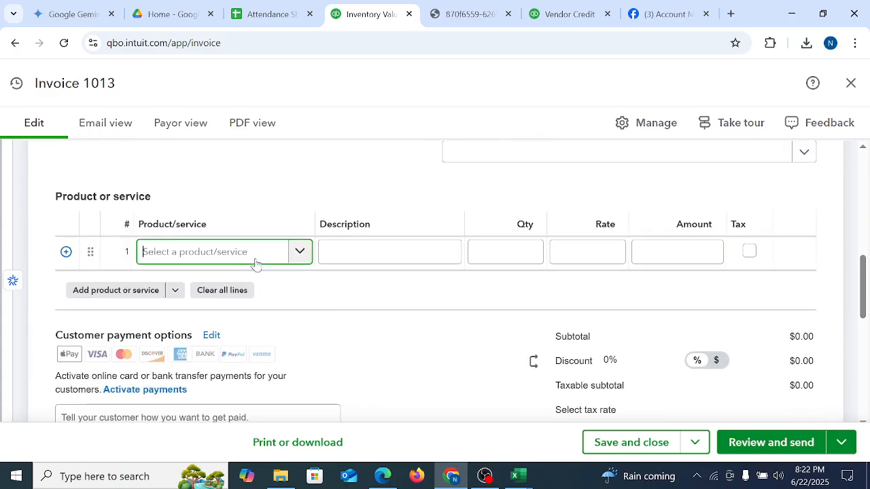
{"action": "left_click", "coordinate": [299, 252]}
{"action": "left_click", "coordinate": [299, 253]}
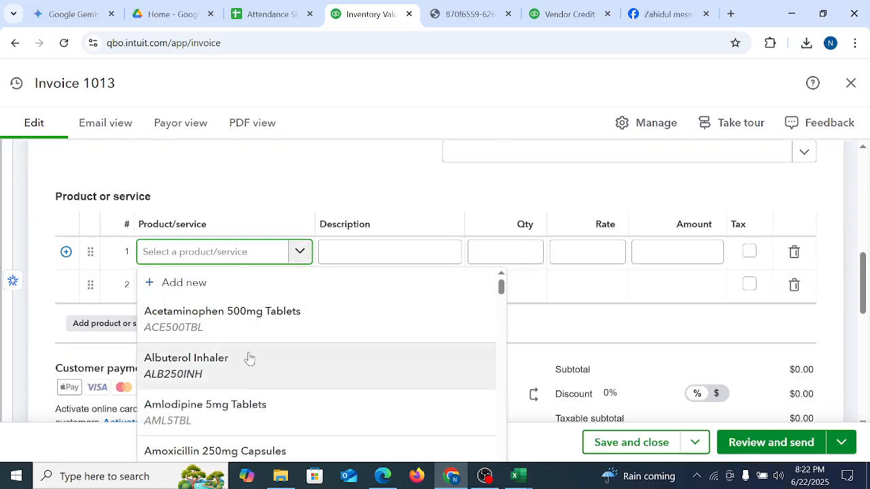
{"action": "left_click", "coordinate": [211, 366]}
{"action": "left_click", "coordinate": [511, 251]}
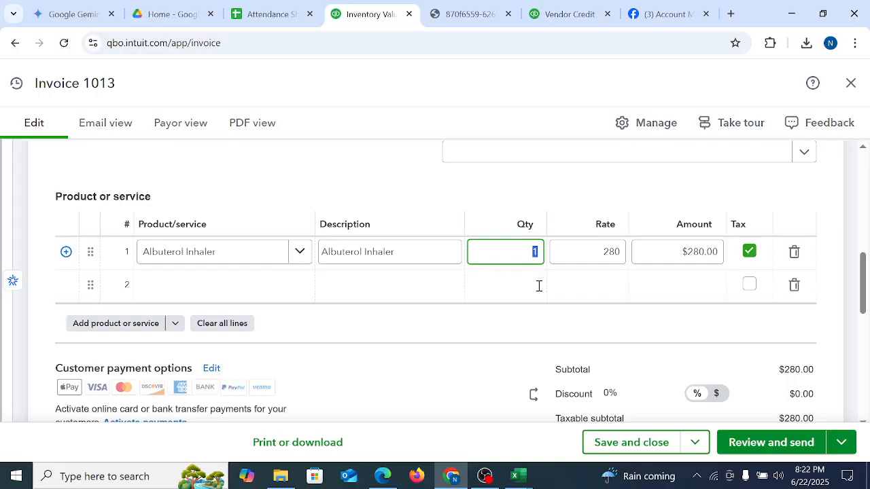
{"action": "type", "text": "00"}
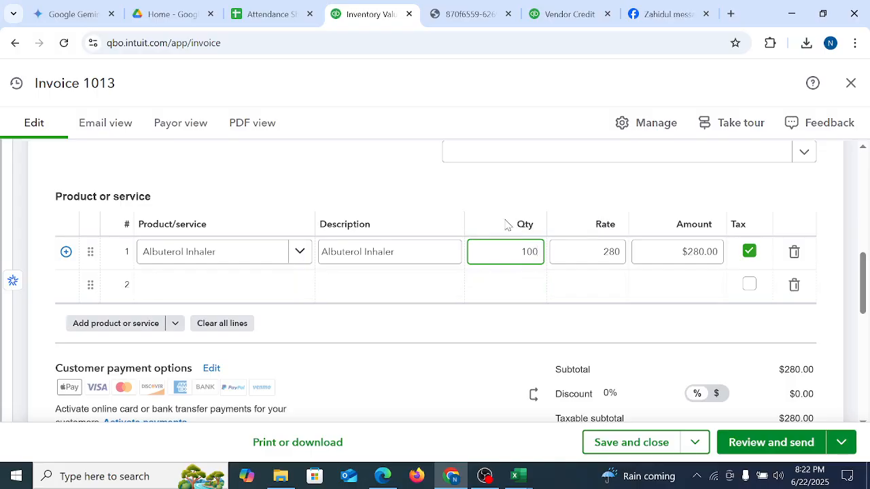
{"action": "left_click", "coordinate": [607, 261]}
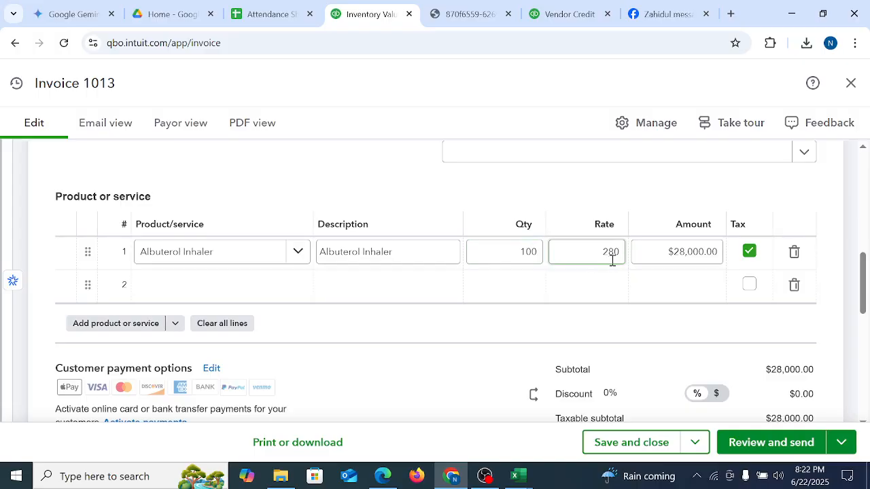
{"action": "left_click", "coordinate": [679, 330]}
{"action": "scroll", "coordinate": [652, 314], "scroll_direction": "up", "scroll_amount": 7}
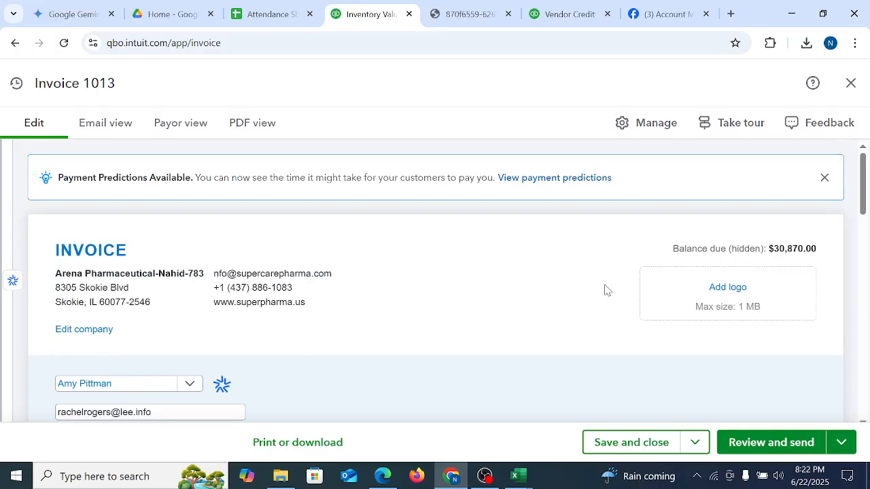
Step: Review the invoice with its Albuterol Inhaler line, and save and close it
{"action": "scroll", "coordinate": [584, 290], "scroll_direction": "down", "scroll_amount": 10}
{"action": "scroll", "coordinate": [572, 289], "scroll_direction": "up", "scroll_amount": 10}
{"action": "scroll", "coordinate": [572, 289], "scroll_direction": "down", "scroll_amount": 15}
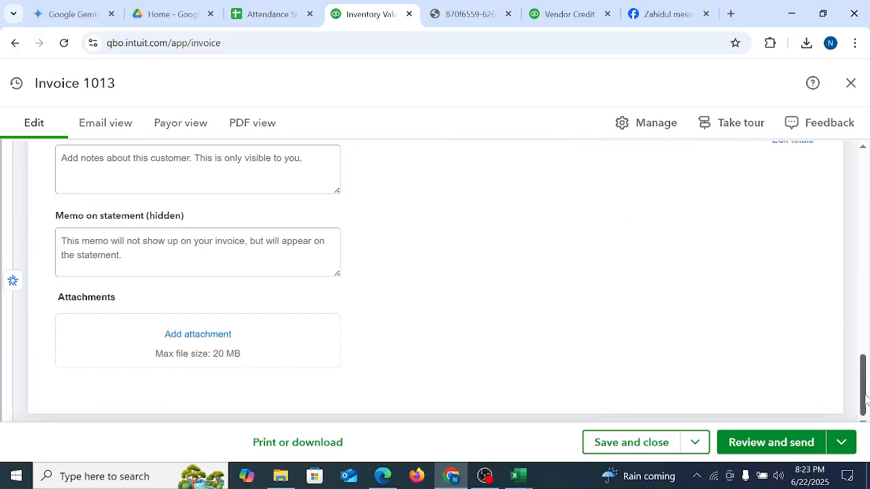
{"action": "left_click_drag", "start_coordinate": [863, 384], "coordinate": [865, 288]}
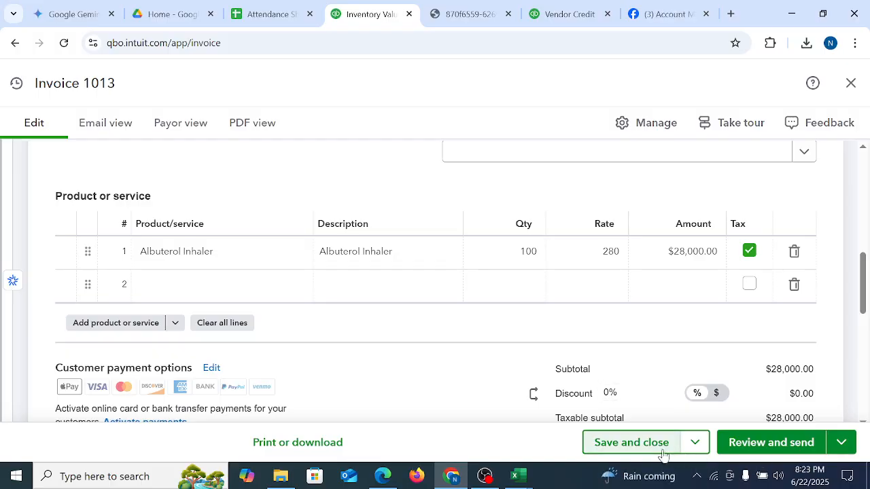
{"action": "left_click", "coordinate": [841, 443]}
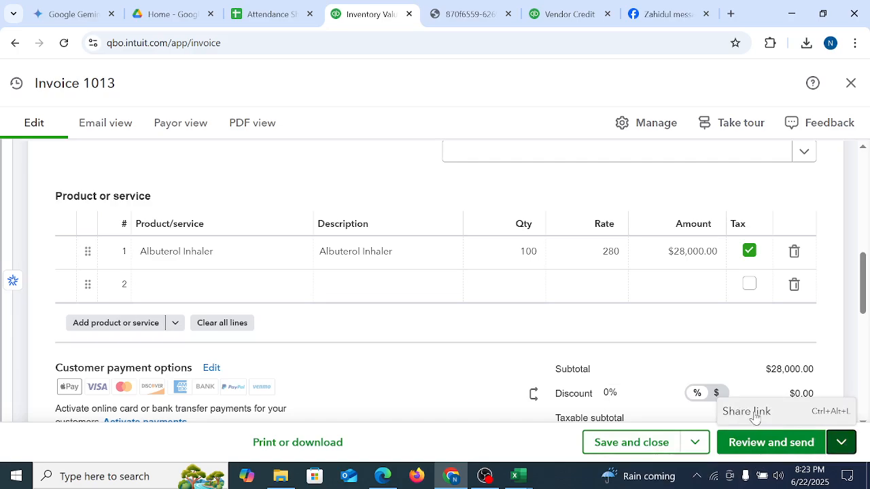
{"action": "left_click", "coordinate": [639, 453]}
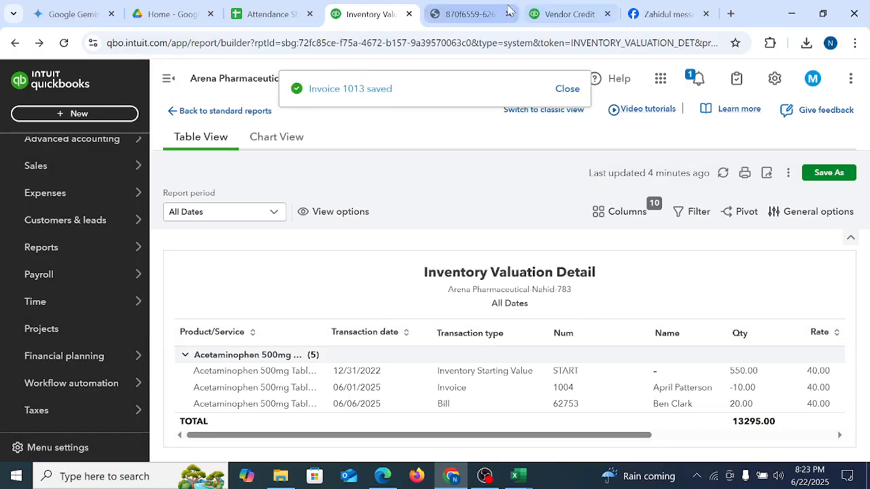
{"action": "left_click", "coordinate": [536, 12]}
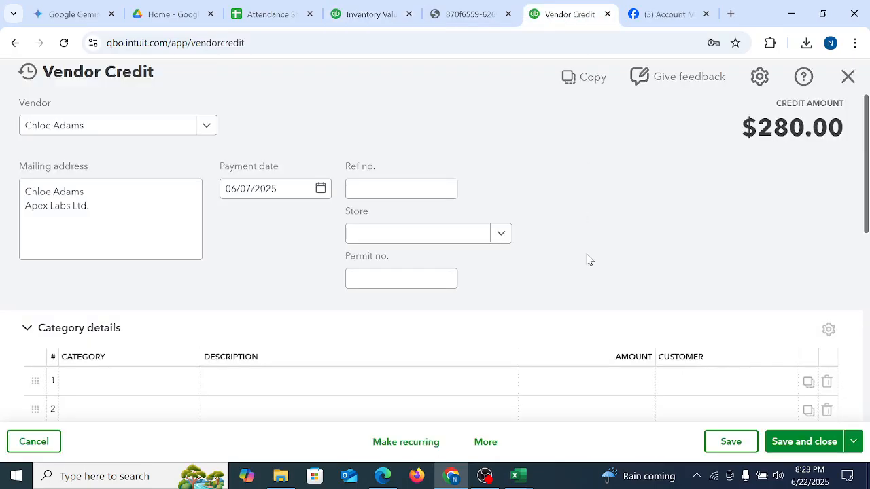
{"action": "left_click", "coordinate": [676, 15]}
{"action": "left_click", "coordinate": [396, 15]}
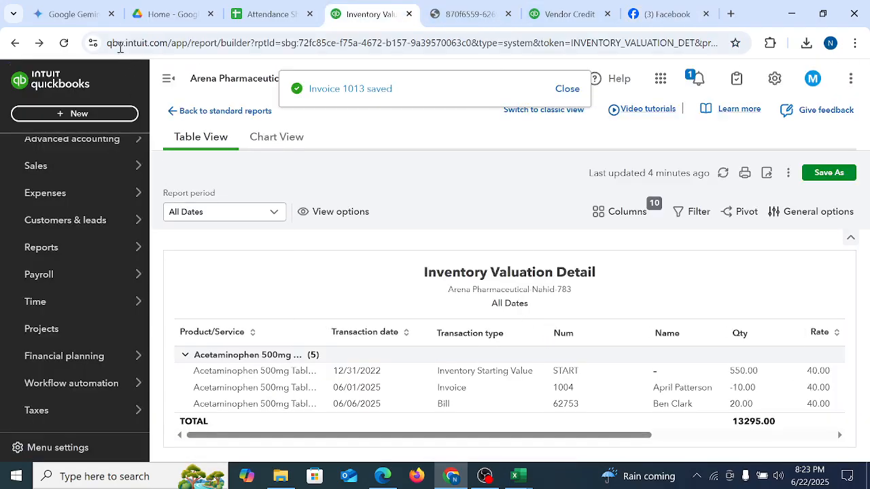
Step: Reload the Inventory Valuation Detail report, set its period to All Dates and open its printable PDF version
{"action": "left_click", "coordinate": [63, 43]}
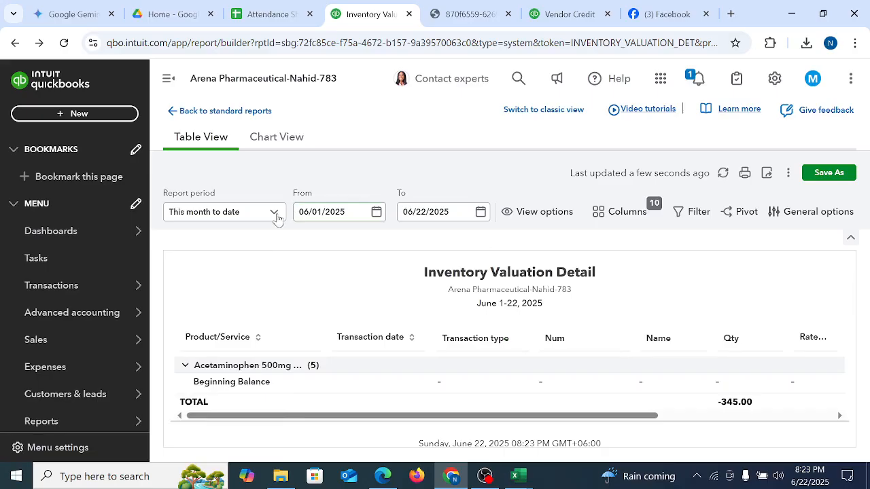
{"action": "left_click", "coordinate": [245, 214]}
{"action": "left_click", "coordinate": [228, 239]}
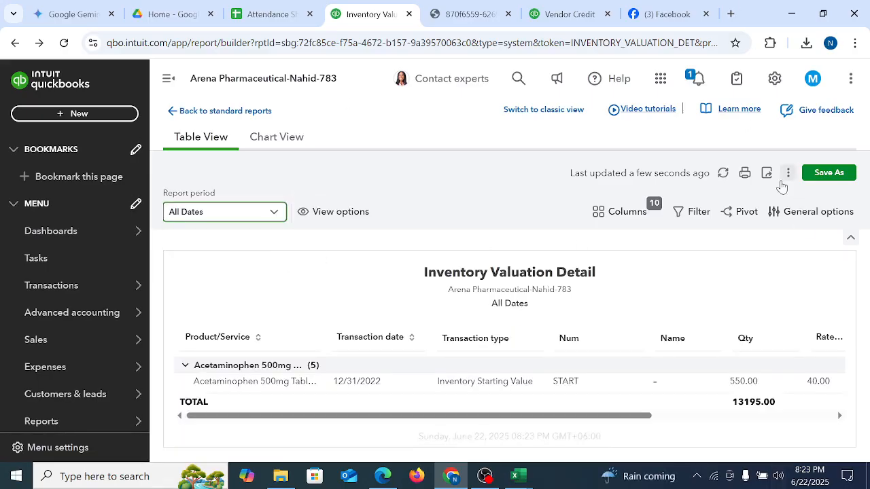
{"action": "left_click", "coordinate": [745, 174]}
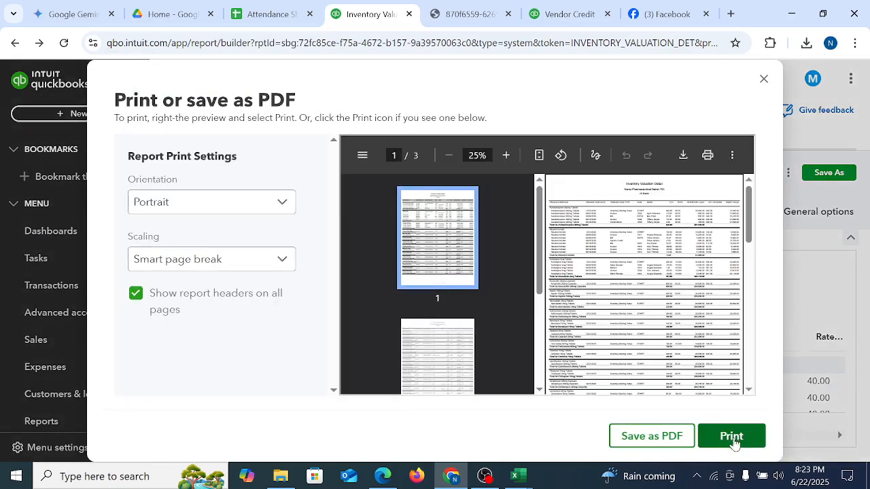
{"action": "left_click", "coordinate": [731, 437]}
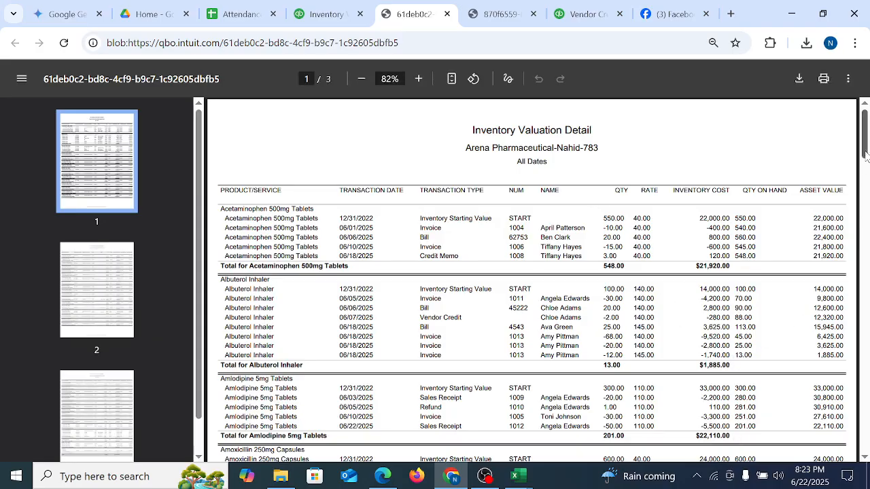
Step: Examine the Albuterol Inhaler lines of invoice 1013 in the report PDF, outlining their quantities and rates in red on a temporary screen capture
{"action": "left_click_drag", "start_coordinate": [865, 164], "coordinate": [865, 176]}
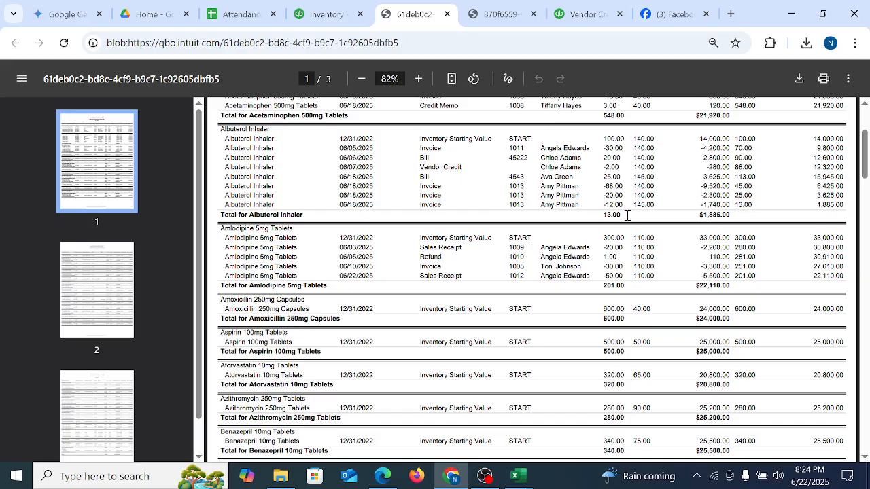
{"action": "key", "text": "Print"}
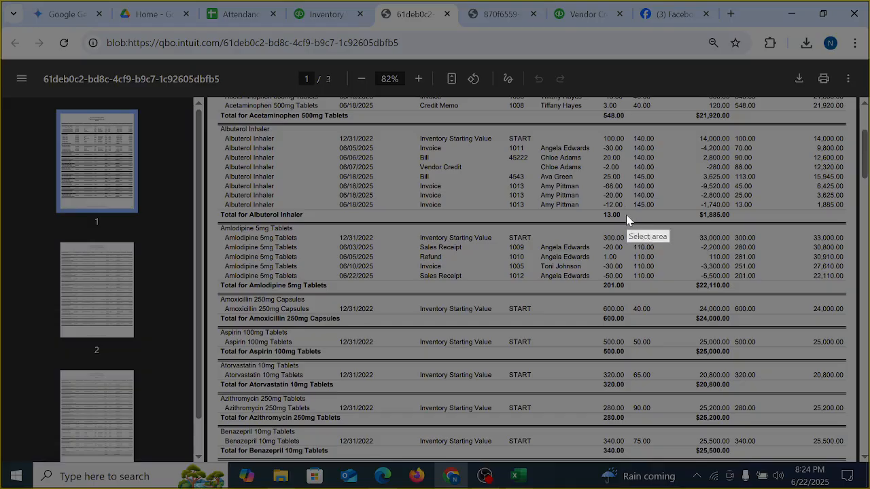
{"action": "left_click_drag", "start_coordinate": [0, 0], "coordinate": [869, 410]}
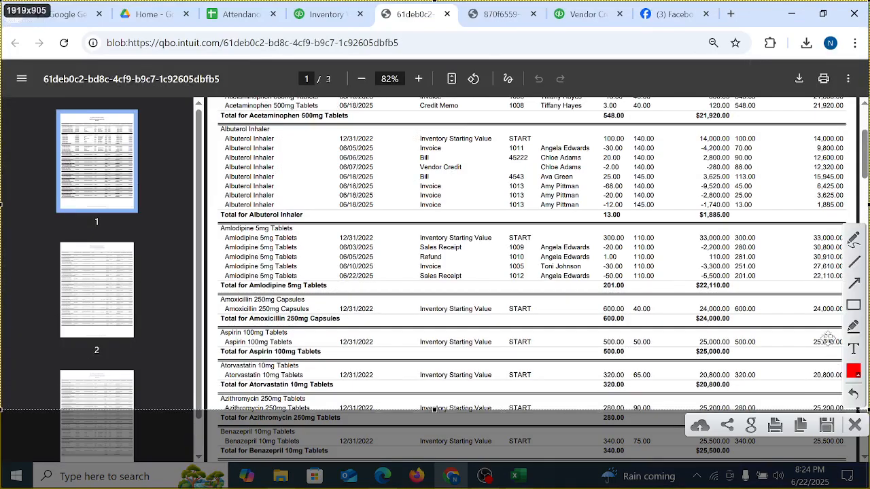
{"action": "left_click", "coordinate": [854, 305]}
{"action": "left_click_drag", "start_coordinate": [537, 200], "coordinate": [669, 216]}
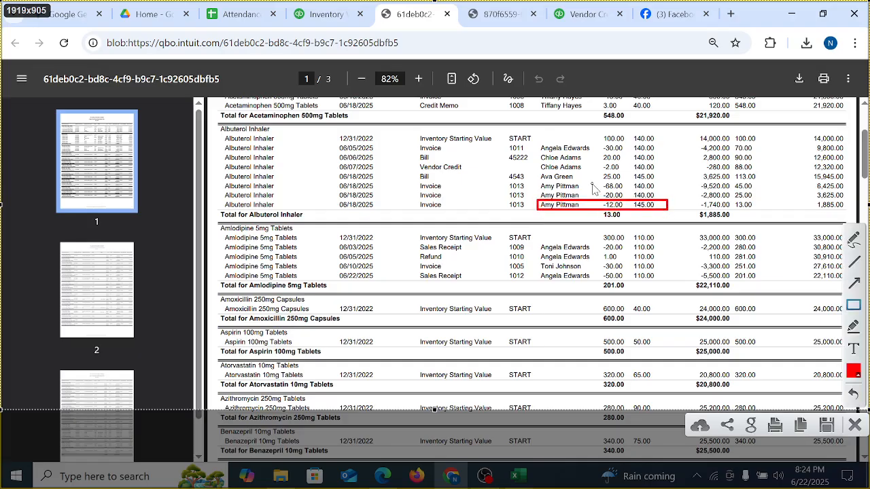
{"action": "mouse_move", "coordinate": [597, 184]}
{"action": "left_mouse_down"}
{"action": "mouse_move", "coordinate": [633, 201]}
{"action": "mouse_move", "coordinate": [634, 211]}
{"action": "mouse_move", "coordinate": [634, 201]}
{"action": "left_mouse_up"}
{"action": "left_click", "coordinate": [855, 426]}
{"action": "double_click", "coordinate": [644, 205]}
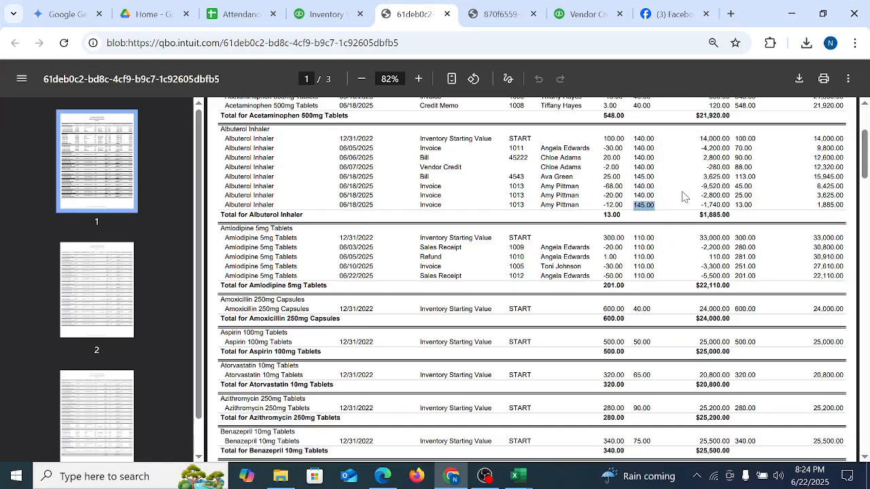
Step: Close the report PDF and its print preview to return to the Inventory Valuation Detail report
{"action": "scroll", "coordinate": [683, 197], "scroll_direction": "up", "scroll_amount": 3}
{"action": "left_click", "coordinate": [446, 14]}
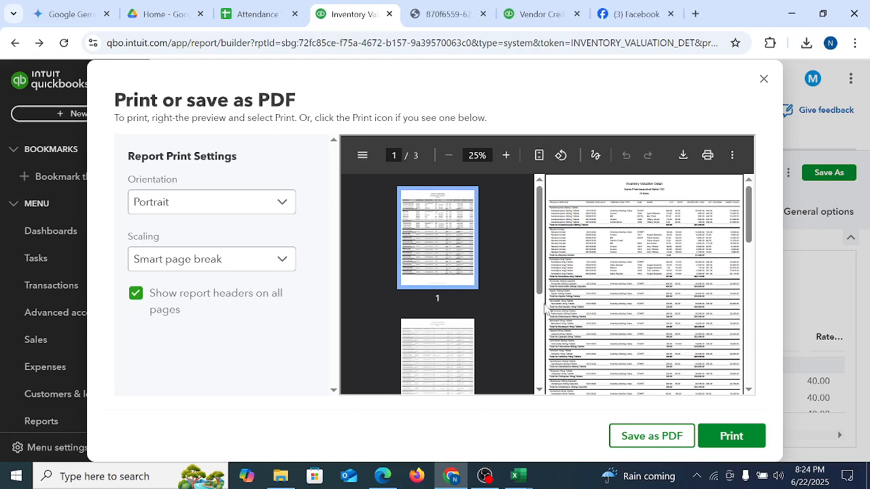
{"action": "left_click", "coordinate": [763, 78]}
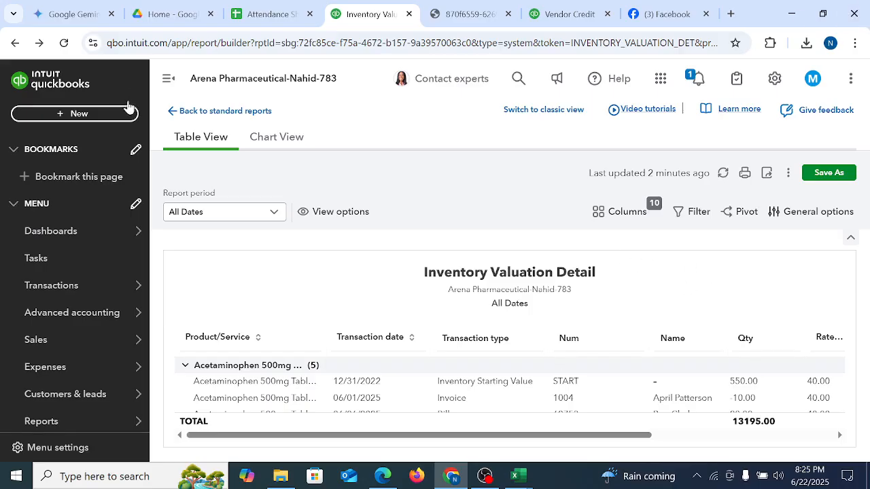
Step: Open the list of unpaid vendor bills in the Expenses area
{"action": "left_click", "coordinate": [88, 112]}
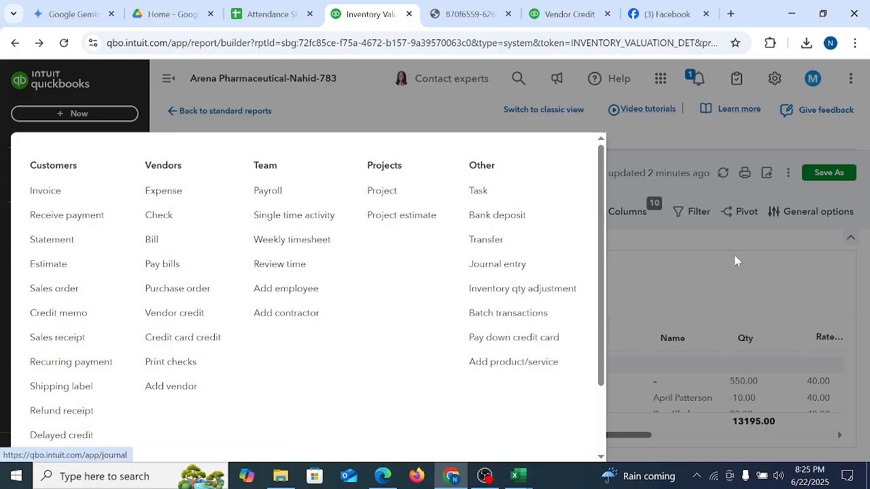
{"action": "left_click", "coordinate": [699, 262]}
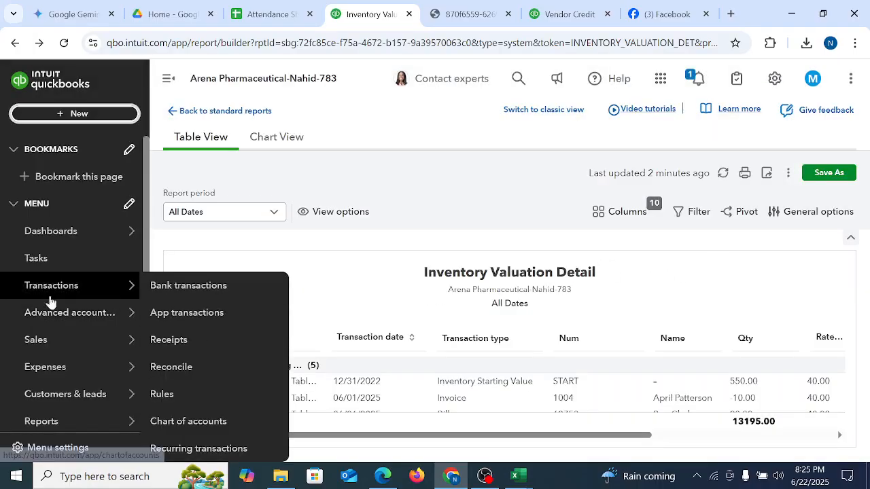
{"action": "mouse_move", "coordinate": [46, 346]}
{"action": "mouse_move", "coordinate": [43, 367]}
{"action": "left_click", "coordinate": [169, 203]}
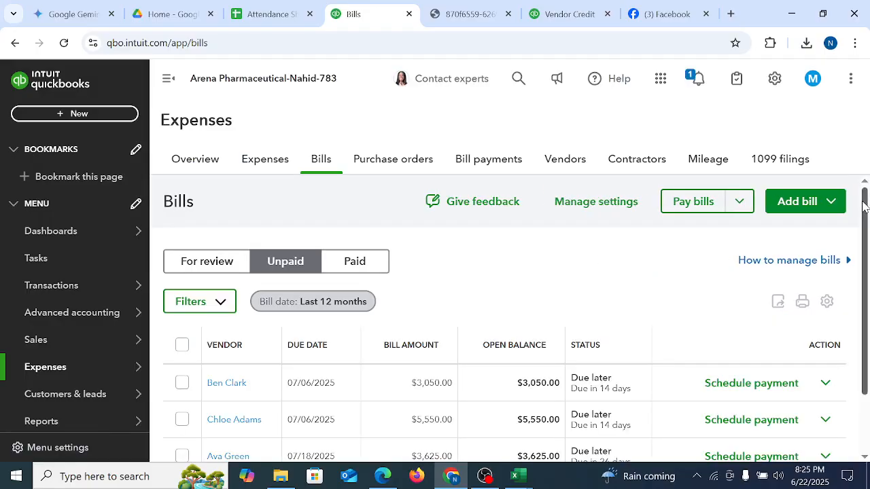
{"action": "scroll", "coordinate": [866, 274], "scroll_direction": "down", "scroll_amount": 3}
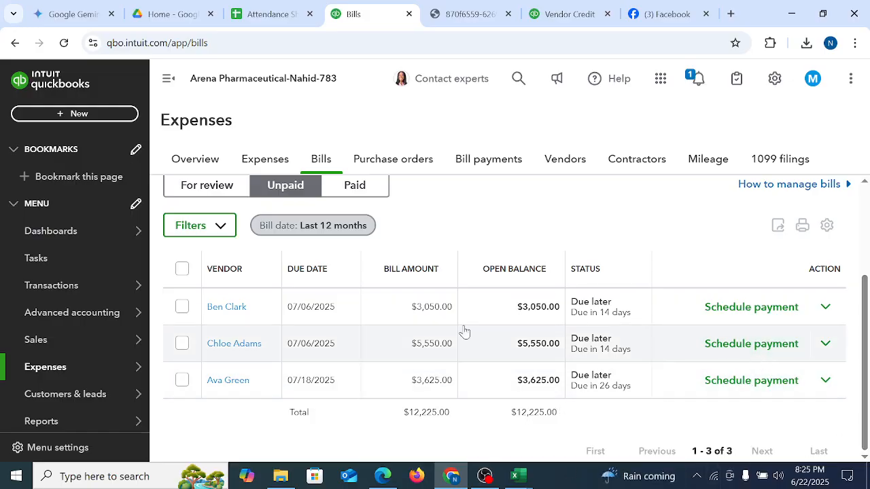
{"action": "left_click", "coordinate": [738, 347]}
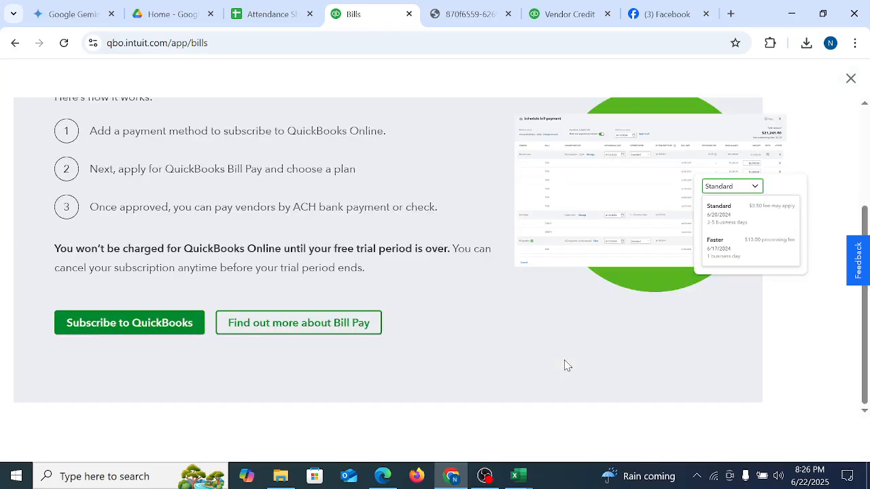
{"action": "scroll", "coordinate": [184, 283], "scroll_direction": "down", "scroll_amount": 2}
{"action": "scroll", "coordinate": [271, 364], "scroll_direction": "up", "scroll_amount": 3}
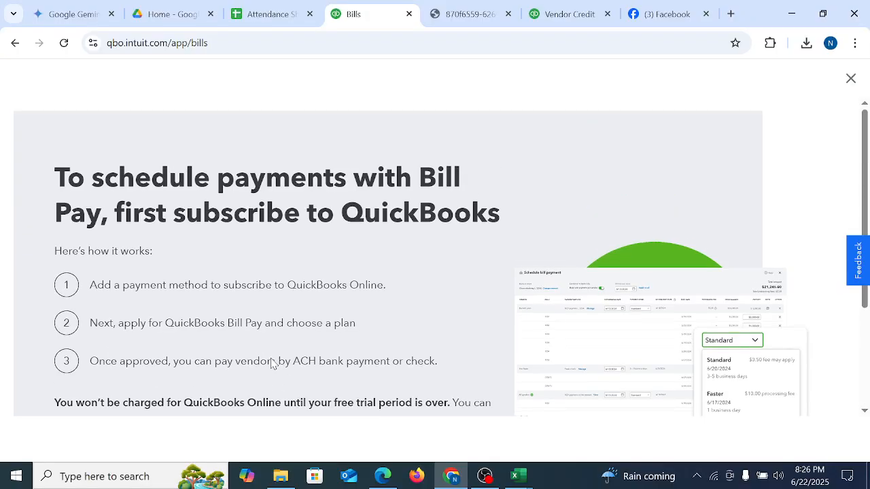
{"action": "left_click", "coordinate": [850, 79]}
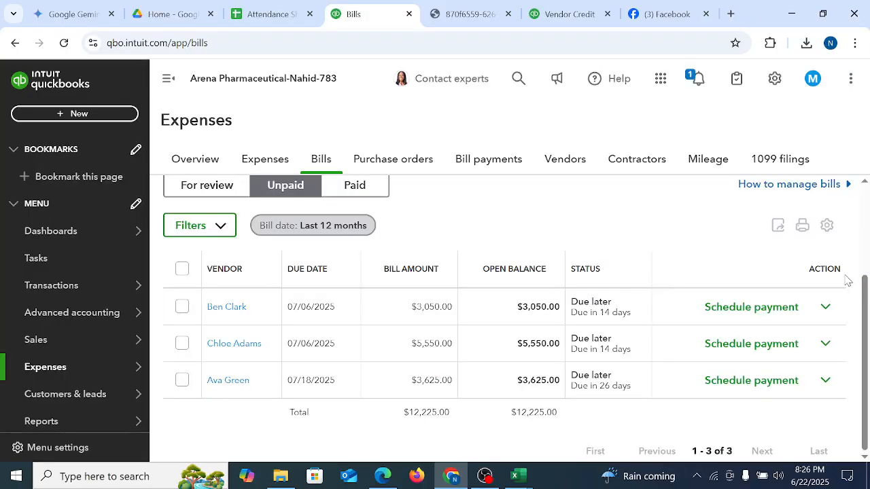
Step: Mark the first unpaid bill as paid, check the payment's reference number and $3,050.00 amount, and save and close the bill payment
{"action": "left_click", "coordinate": [825, 308]}
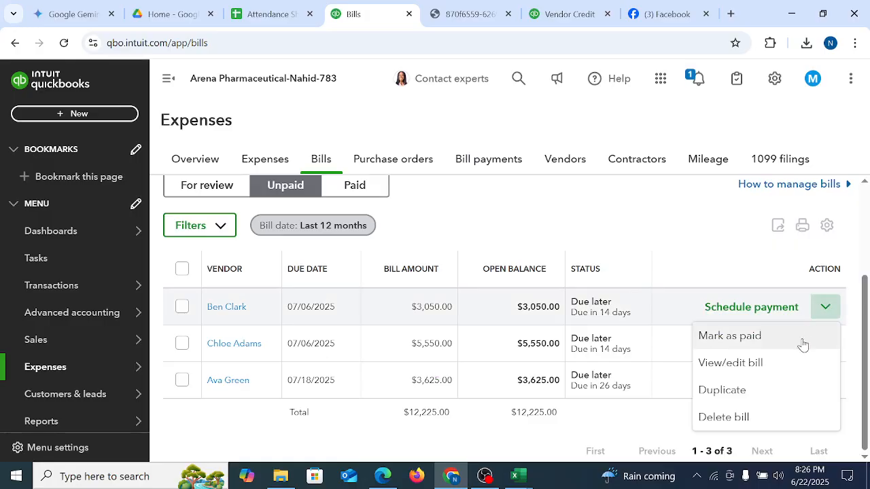
{"action": "left_click", "coordinate": [732, 335]}
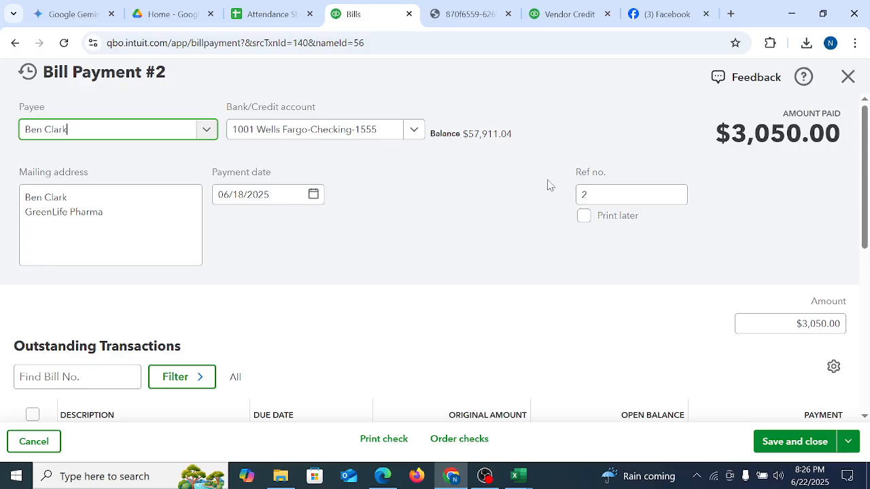
{"action": "double_click", "coordinate": [585, 195]}
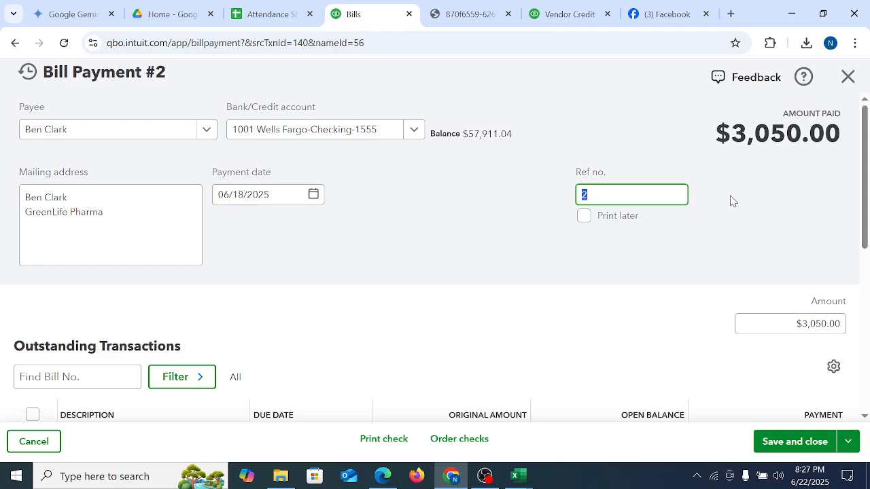
{"action": "scroll", "coordinate": [862, 205], "scroll_direction": "down", "scroll_amount": 3}
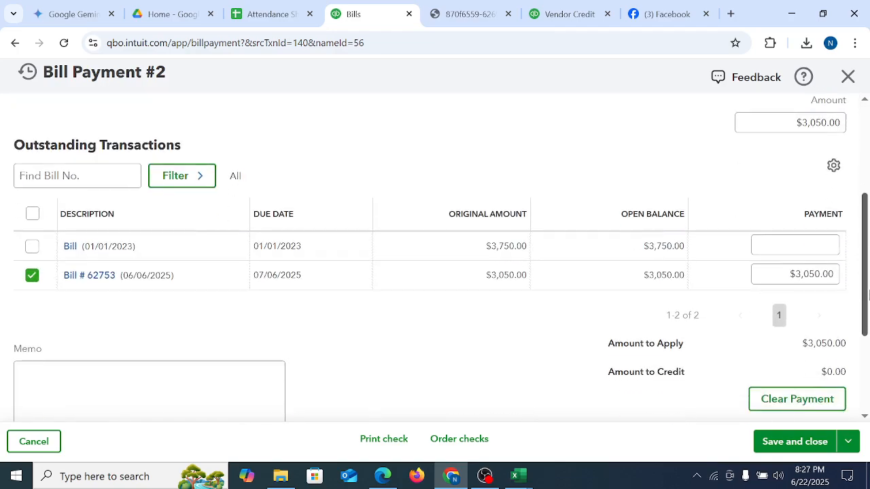
{"action": "left_click_drag", "start_coordinate": [801, 275], "coordinate": [849, 283]}
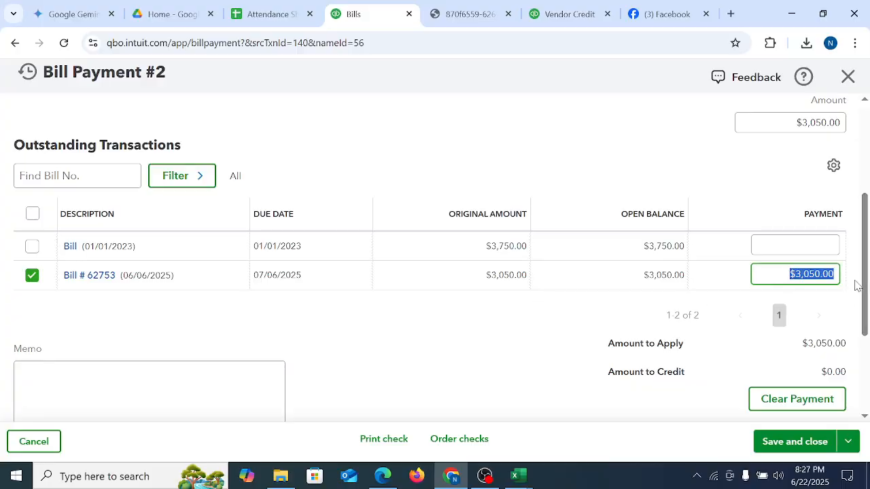
{"action": "scroll", "coordinate": [856, 285], "scroll_direction": "up", "scroll_amount": 3}
{"action": "left_click_drag", "start_coordinate": [799, 323], "coordinate": [859, 329]}
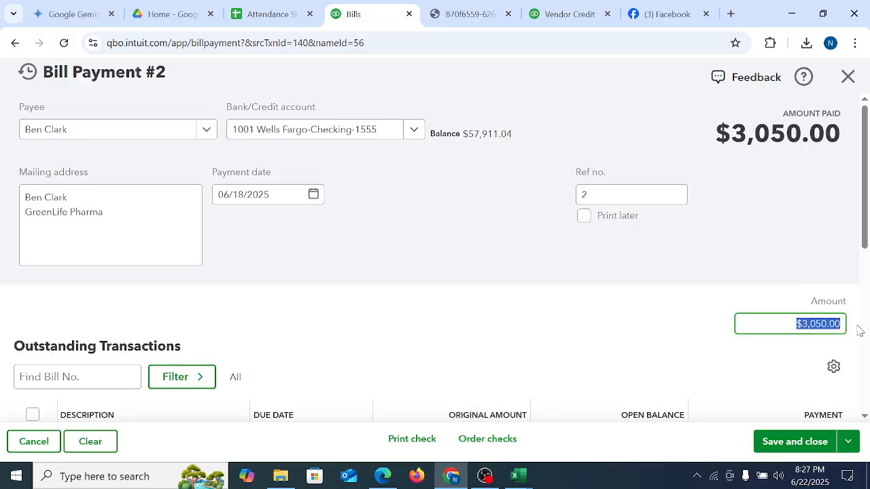
{"action": "left_click_drag", "start_coordinate": [864, 203], "coordinate": [865, 358]}
{"action": "left_click", "coordinate": [793, 442]}
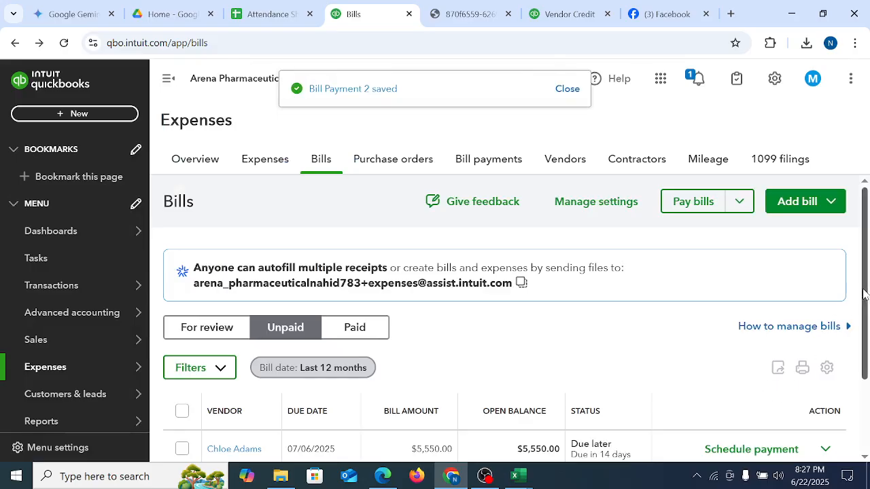
Step: Review the bills that remain unpaid, briefly visiting the Expenses list in between
{"action": "left_click_drag", "start_coordinate": [866, 306], "coordinate": [867, 376]}
{"action": "scroll", "coordinate": [367, 261], "scroll_direction": "up", "scroll_amount": 3}
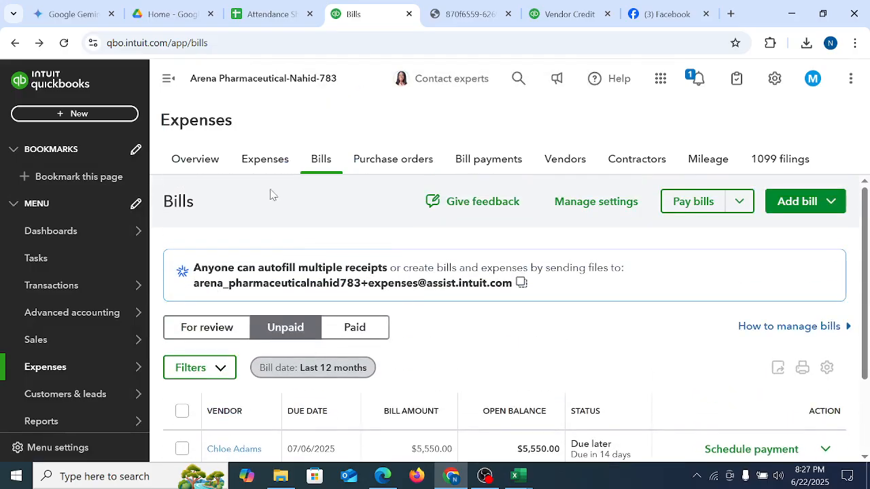
{"action": "left_click", "coordinate": [276, 162]}
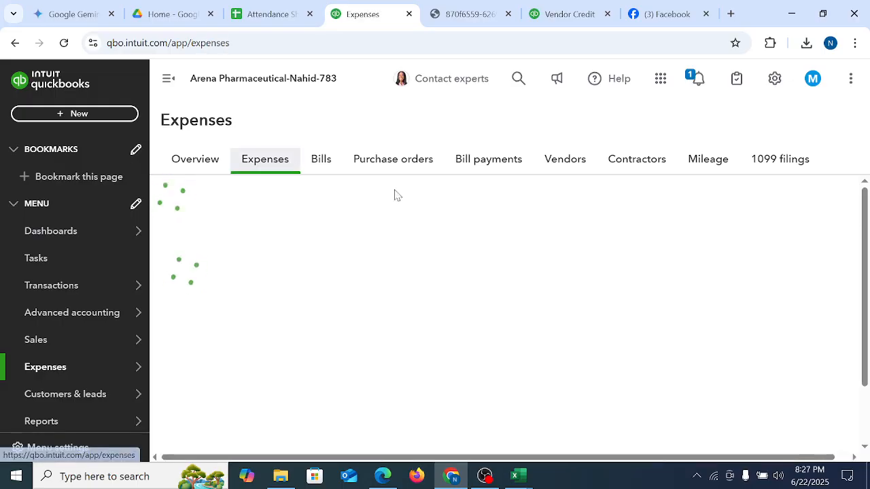
{"action": "left_click", "coordinate": [322, 163]}
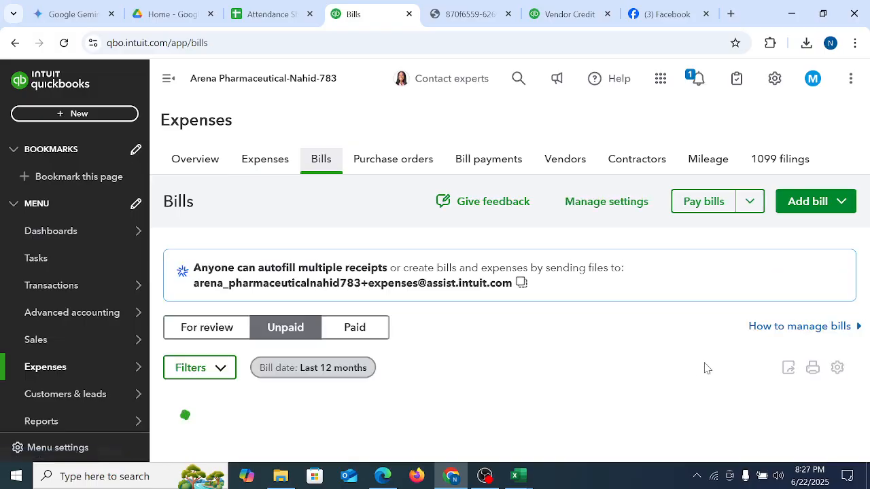
{"action": "scroll", "coordinate": [855, 374], "scroll_direction": "down", "scroll_amount": 2}
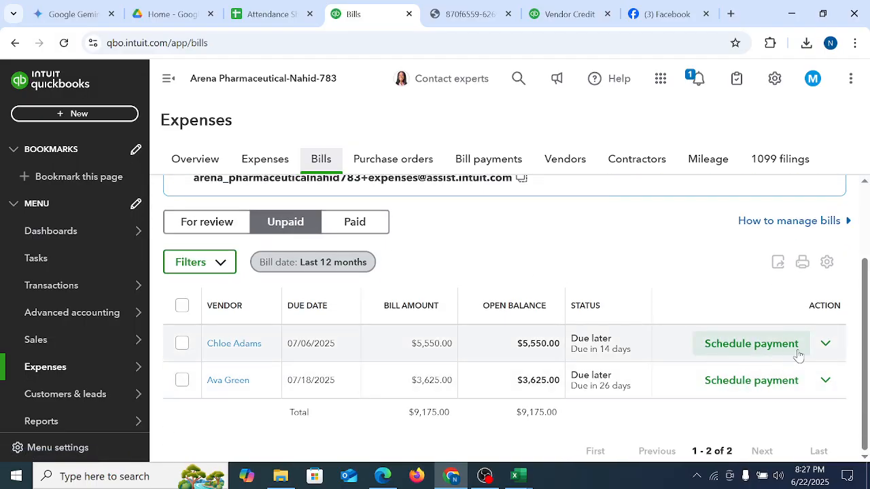
{"action": "left_click", "coordinate": [824, 344]}
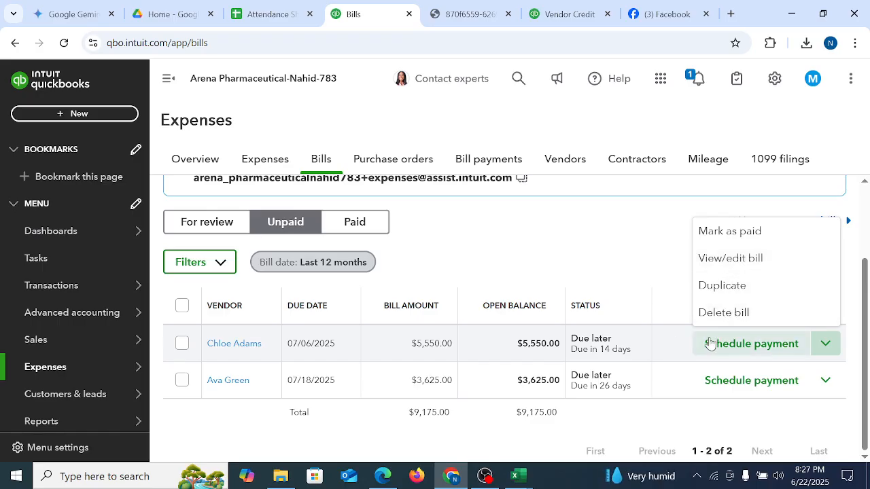
{"action": "left_click", "coordinate": [527, 253]}
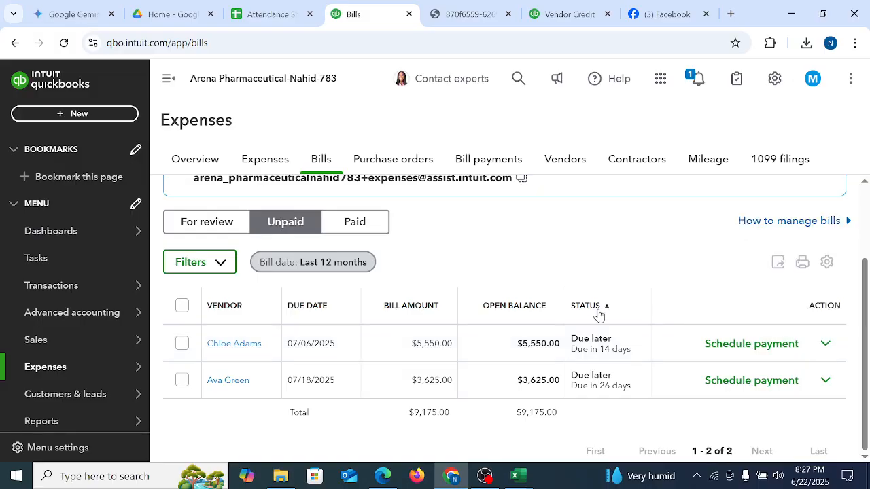
{"action": "scroll", "coordinate": [734, 319], "scroll_direction": "up", "scroll_amount": 2}
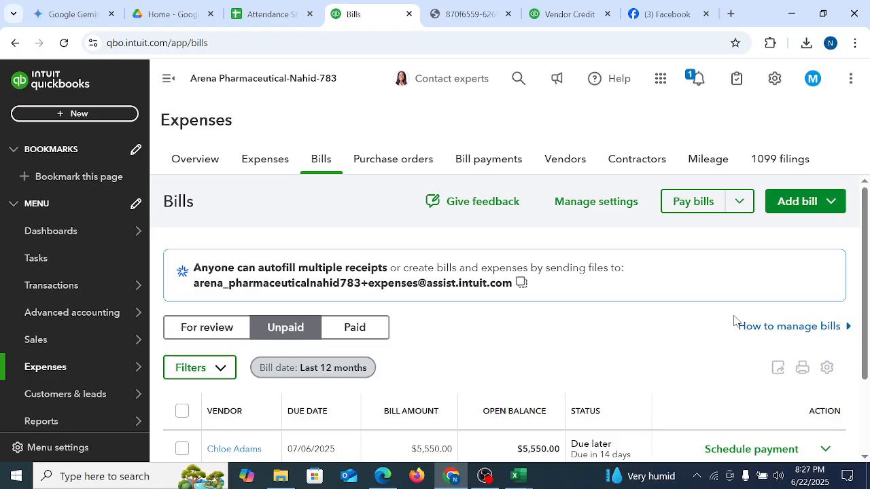
Step: Start a new check with the payee left blank, drawn on the Wells Fargo checking account
{"action": "left_click", "coordinate": [99, 115]}
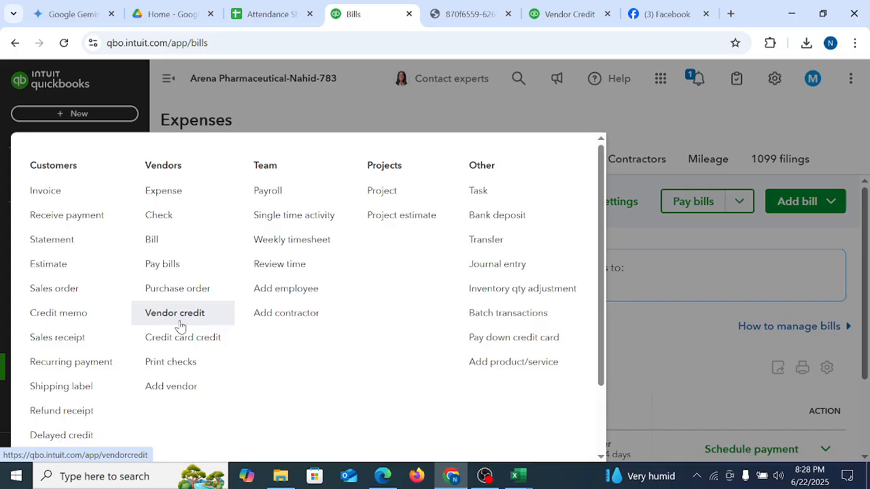
{"action": "left_click", "coordinate": [166, 217]}
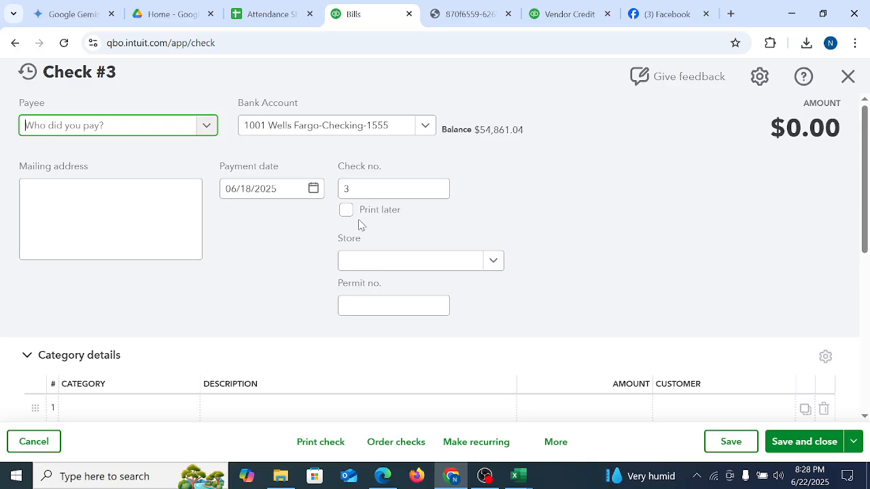
{"action": "left_click", "coordinate": [207, 129]}
{"action": "left_click", "coordinate": [627, 196]}
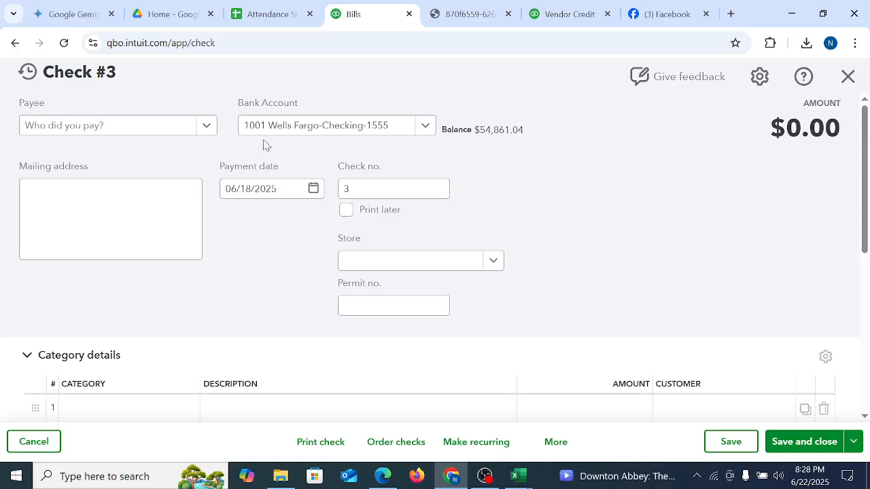
{"action": "left_click", "coordinate": [422, 127]}
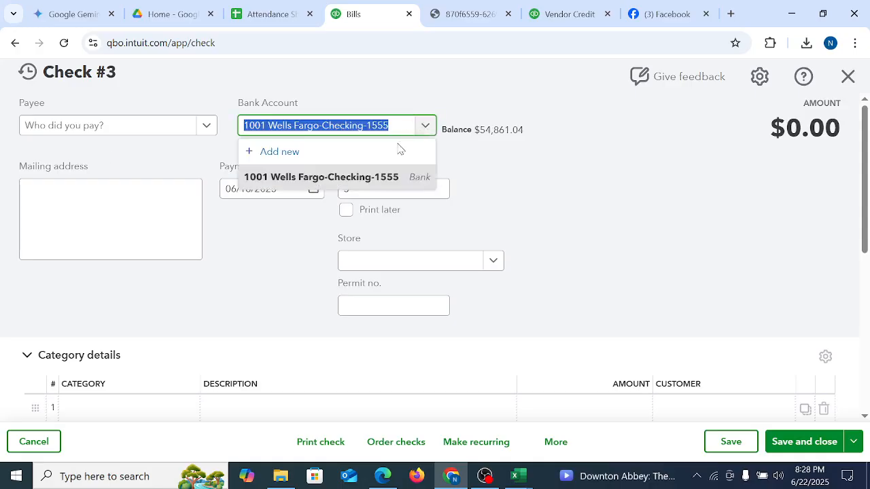
{"action": "left_click", "coordinate": [323, 178]}
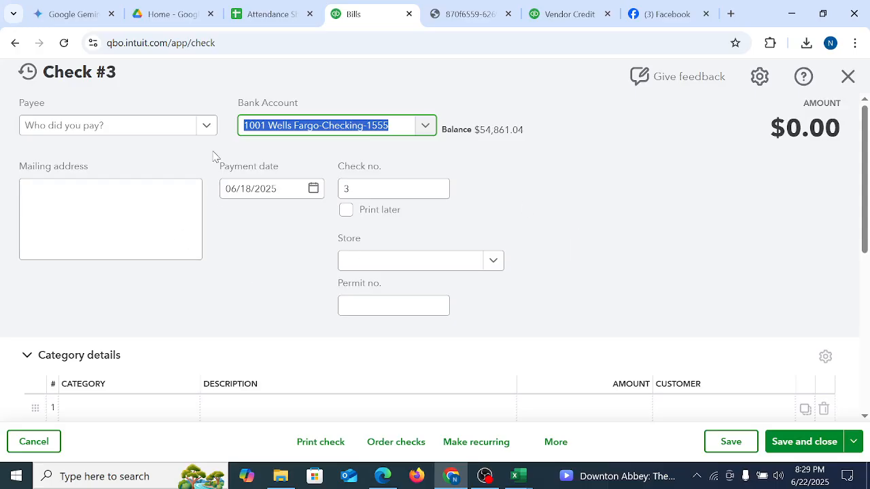
Step: Add 23 Amoxicillin 250mg Capsules to the check's item details, then save and close the check
{"action": "scroll", "coordinate": [141, 302], "scroll_direction": "down", "scroll_amount": 3}
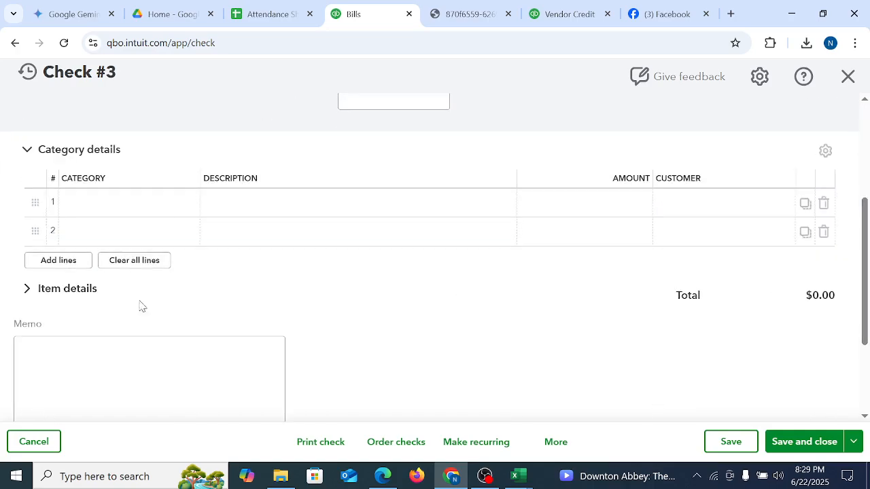
{"action": "left_click", "coordinate": [67, 289]}
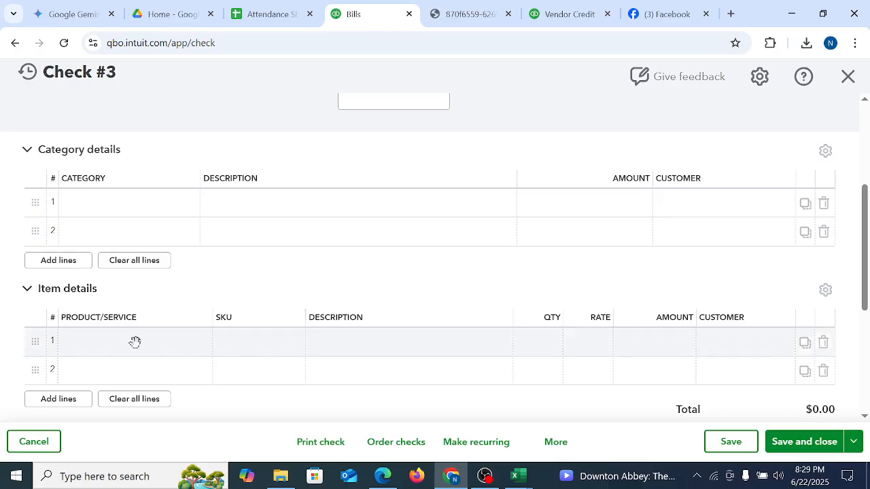
{"action": "left_click", "coordinate": [202, 345]}
{"action": "left_click", "coordinate": [127, 306]}
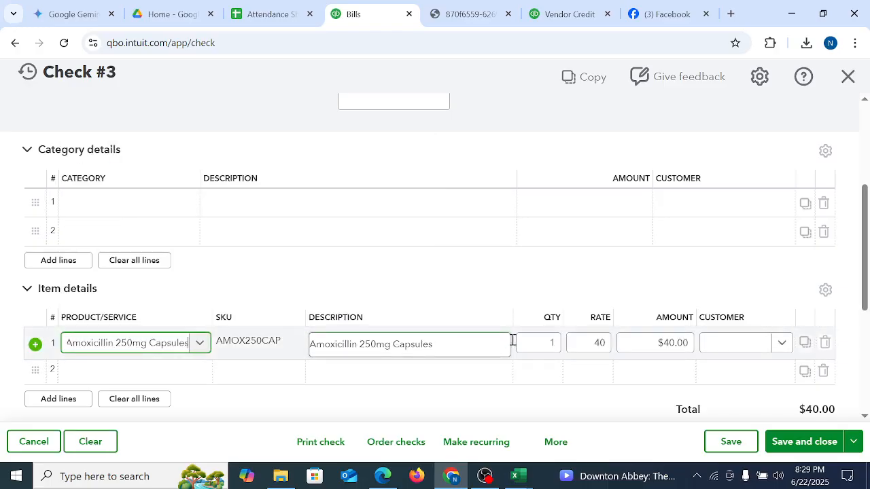
{"action": "left_click", "coordinate": [534, 343]}
{"action": "type", "text": "23"}
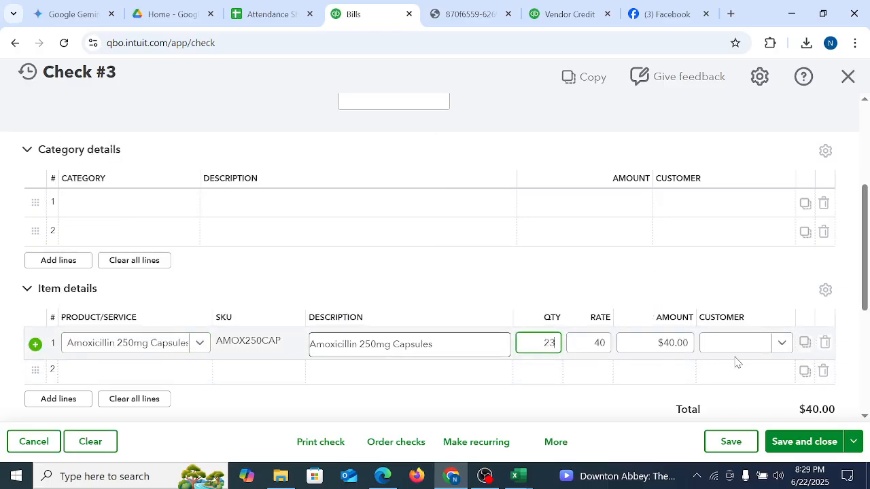
{"action": "scroll", "coordinate": [517, 353], "scroll_direction": "up", "scroll_amount": 3}
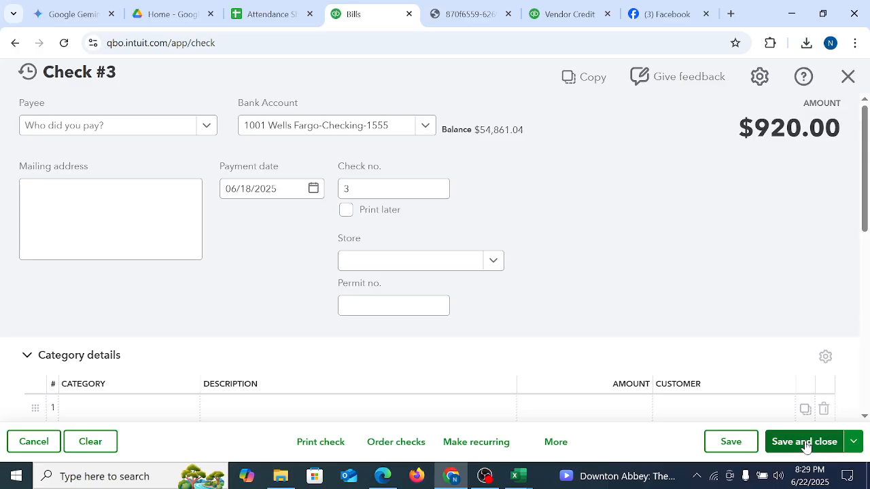
{"action": "left_click", "coordinate": [379, 188]}
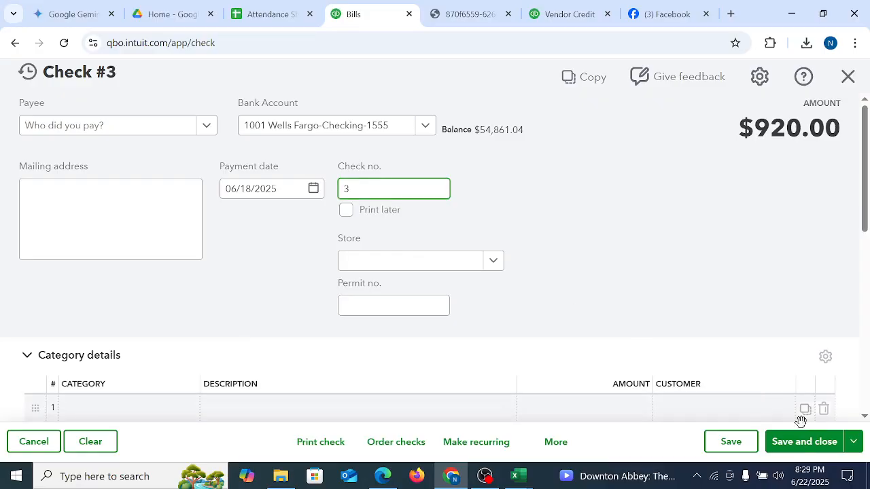
{"action": "left_click", "coordinate": [800, 443]}
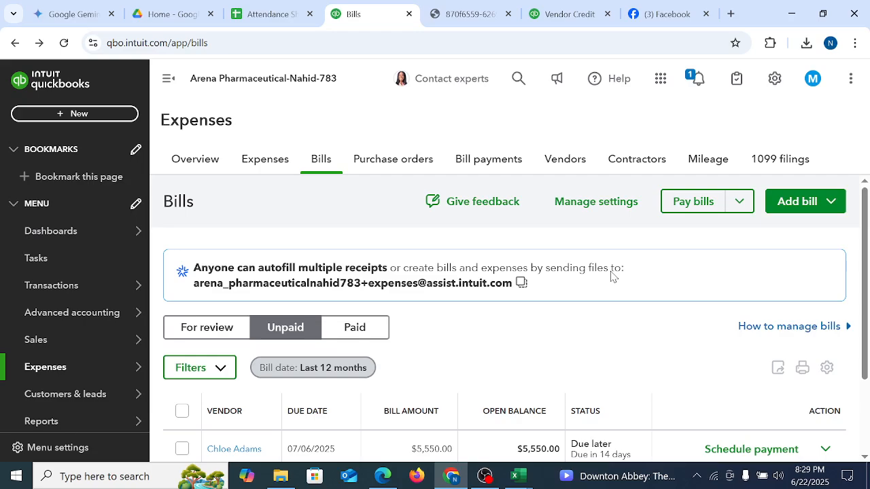
Step: Start a new expense with the fifth listed vendor as payee and the Wells Fargo checking account as payment account
{"action": "scroll", "coordinate": [543, 257], "scroll_direction": "down", "scroll_amount": 3}
{"action": "scroll", "coordinate": [536, 292], "scroll_direction": "up", "scroll_amount": 3}
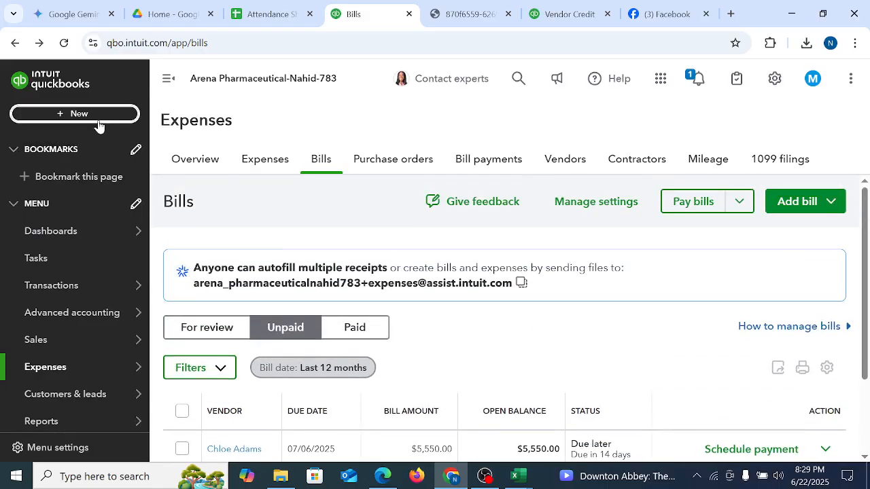
{"action": "left_click", "coordinate": [95, 115]}
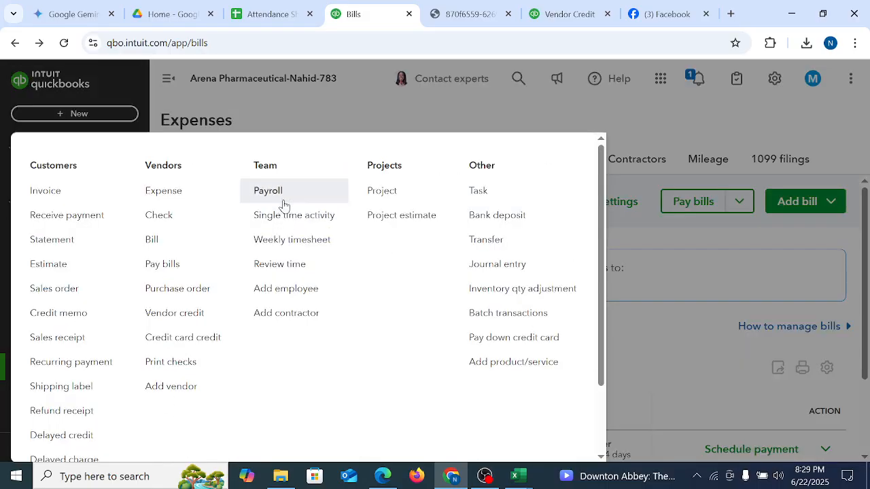
{"action": "left_click", "coordinate": [166, 196]}
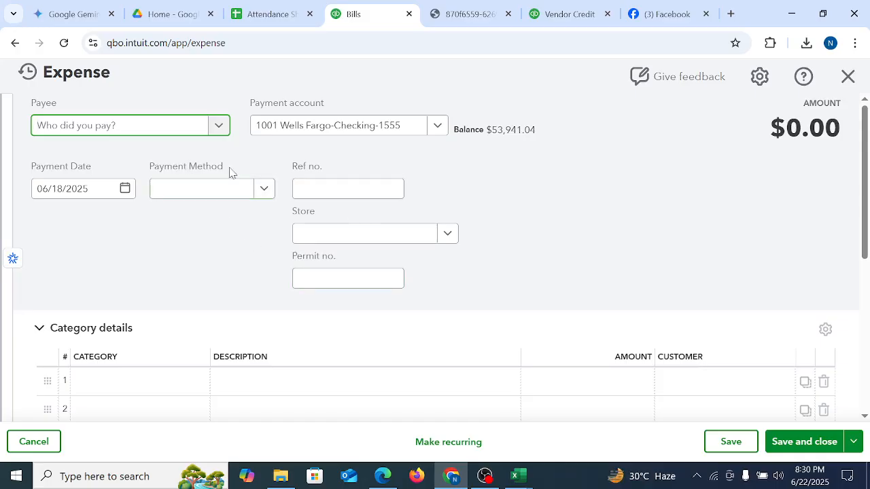
{"action": "left_click", "coordinate": [220, 131]}
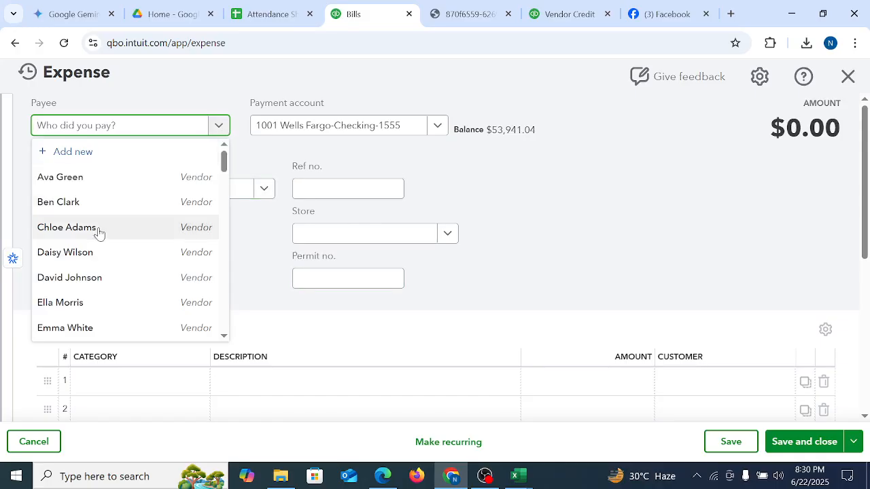
{"action": "left_click", "coordinate": [64, 234]}
{"action": "left_click", "coordinate": [126, 129]}
{"action": "left_click", "coordinate": [69, 277]}
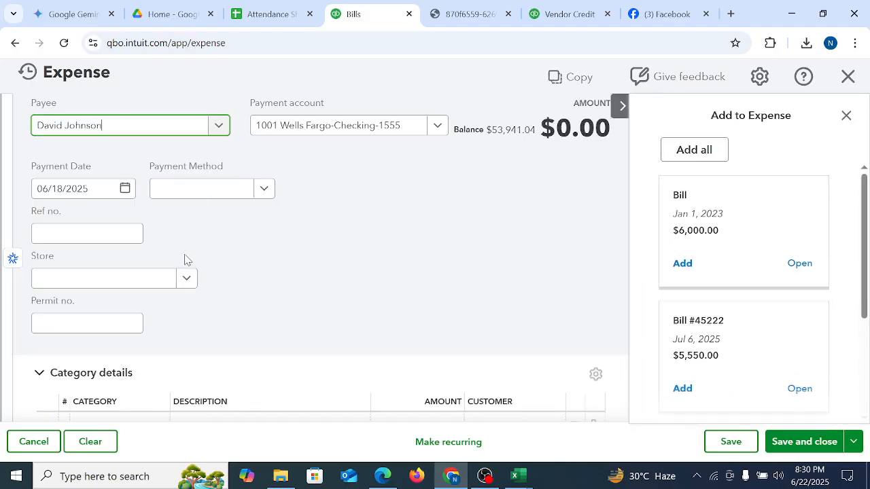
{"action": "left_click", "coordinate": [438, 127]}
{"action": "left_click", "coordinate": [356, 178]}
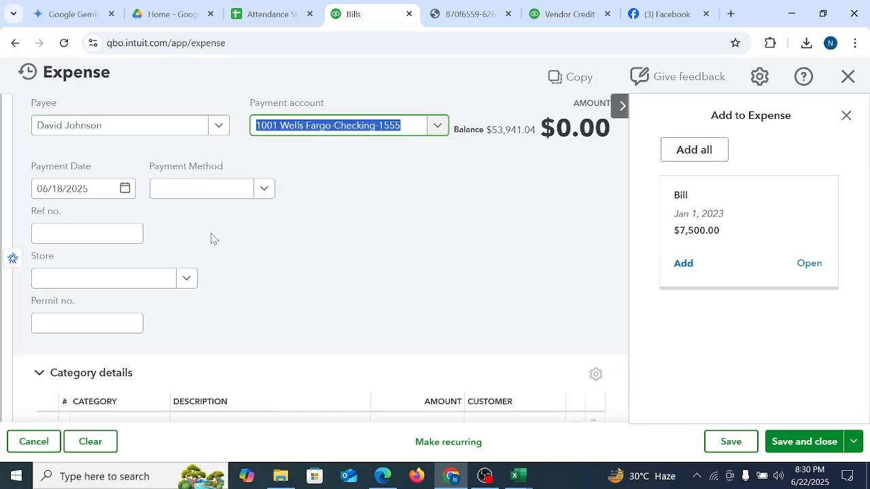
Step: Set the expense's payment date to 06/20/2025, payment method to Check and reference number to 334534, closing the suggested bills
{"action": "left_click", "coordinate": [125, 189]}
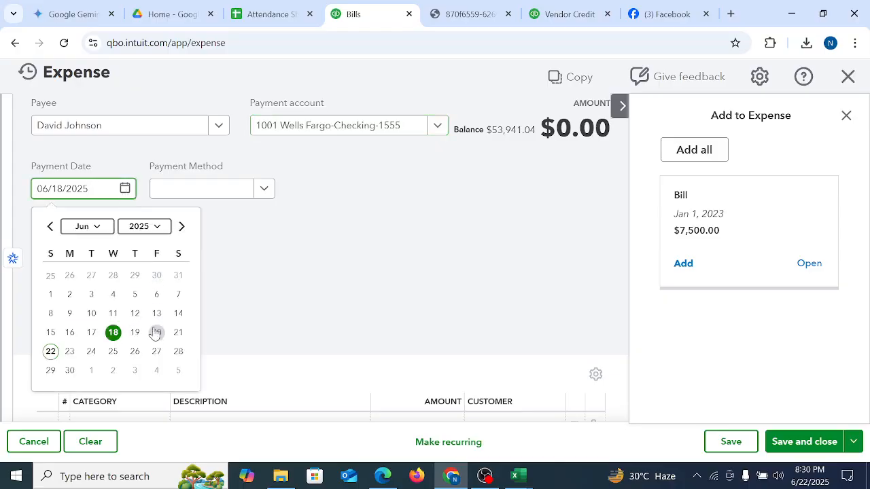
{"action": "left_click", "coordinate": [156, 332]}
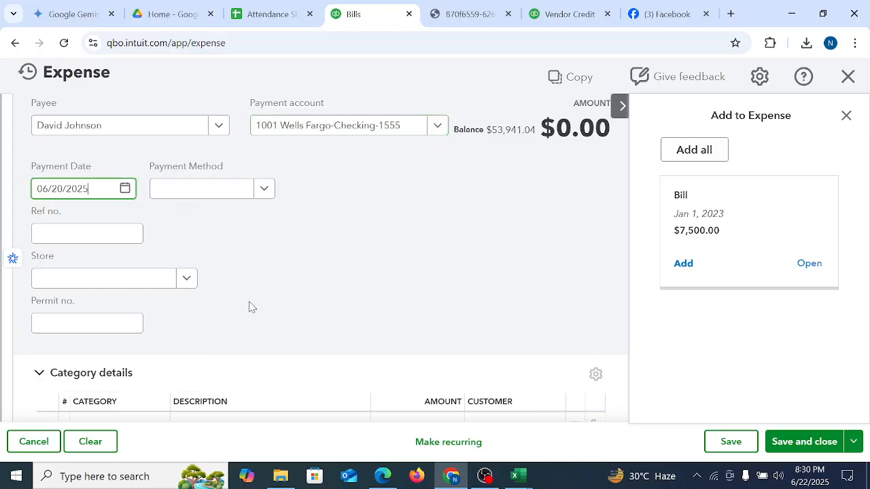
{"action": "left_click", "coordinate": [264, 189]}
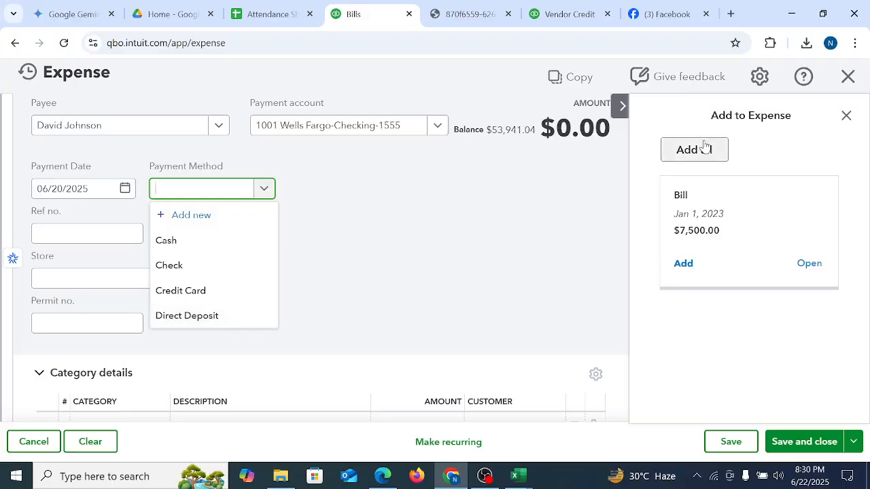
{"action": "left_click", "coordinate": [845, 116]}
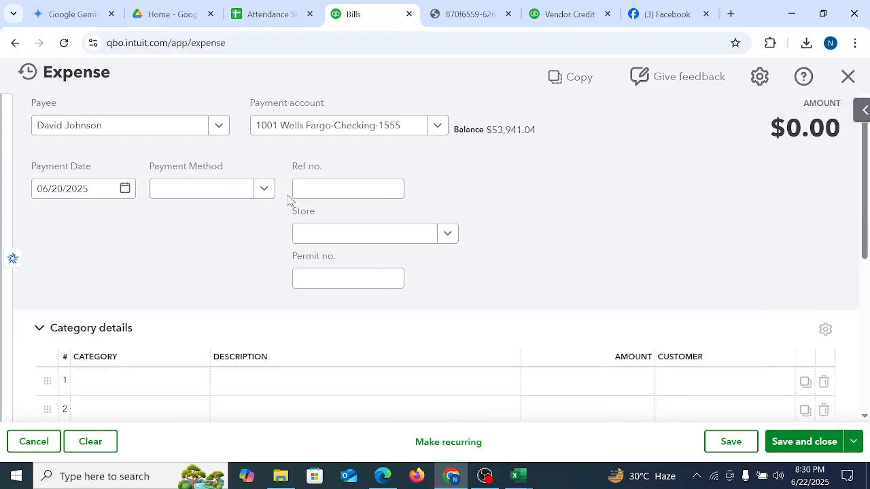
{"action": "left_click", "coordinate": [256, 193]}
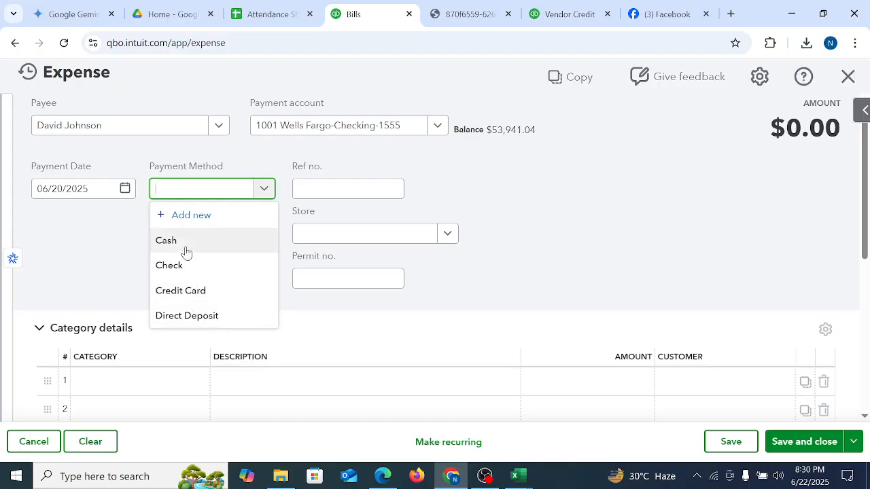
{"action": "left_click", "coordinate": [195, 268]}
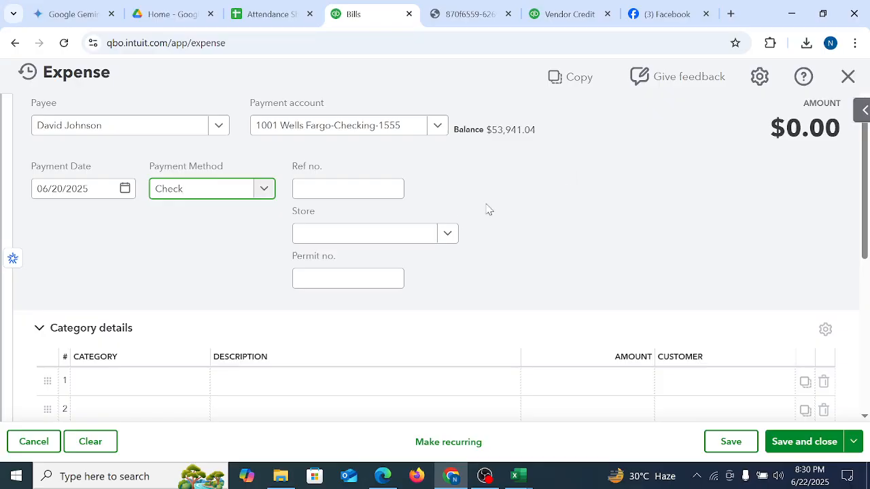
{"action": "left_click", "coordinate": [316, 186]}
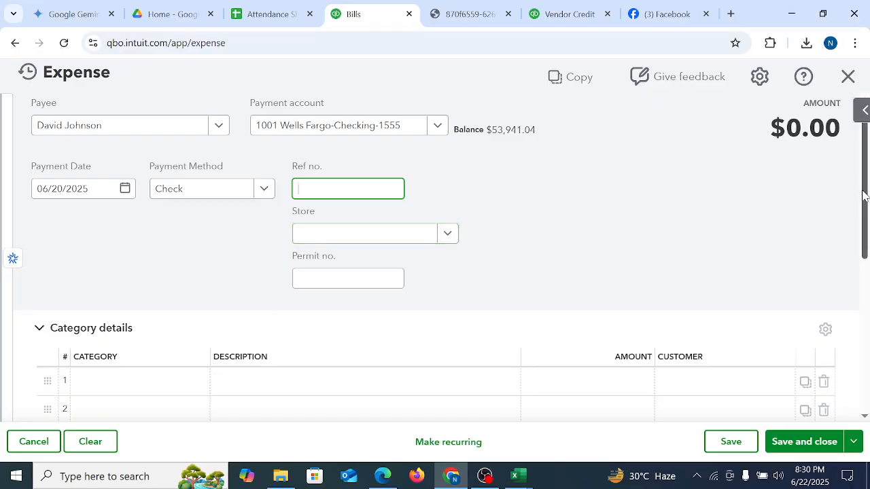
{"action": "type", "text": "353"}
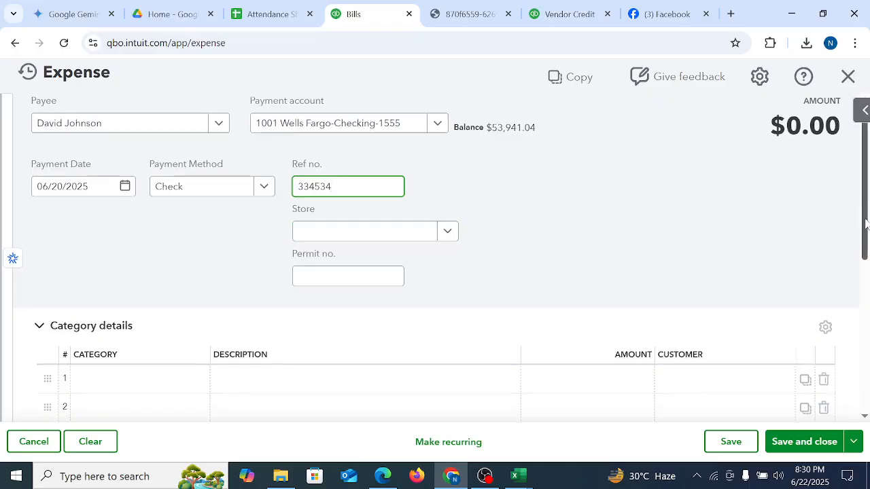
Step: Add 12 Amlodipine 5mg Tablets to the expense's item details
{"action": "scroll", "coordinate": [224, 232], "scroll_direction": "down", "scroll_amount": 3}
{"action": "left_click", "coordinate": [85, 250]}
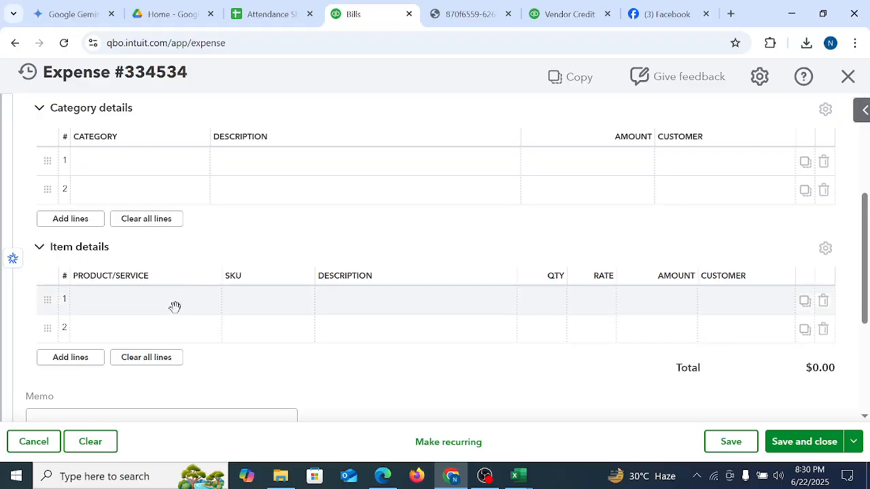
{"action": "left_click", "coordinate": [208, 307]}
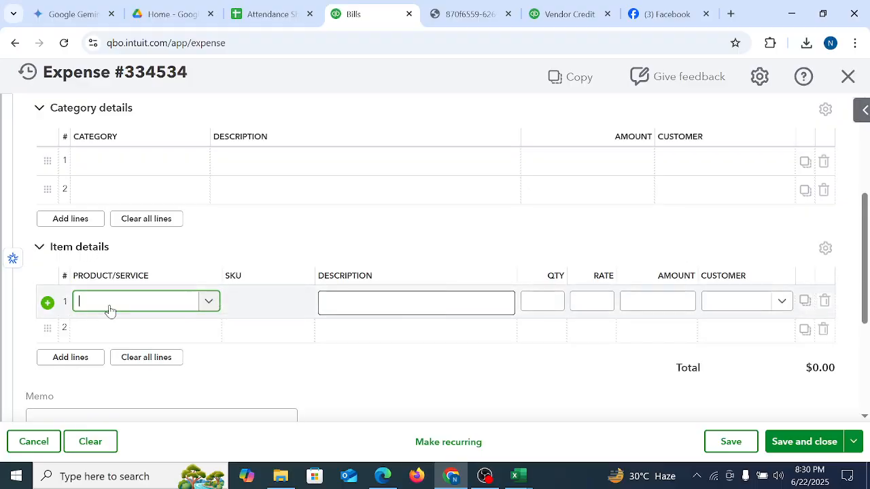
{"action": "left_click", "coordinate": [133, 307]}
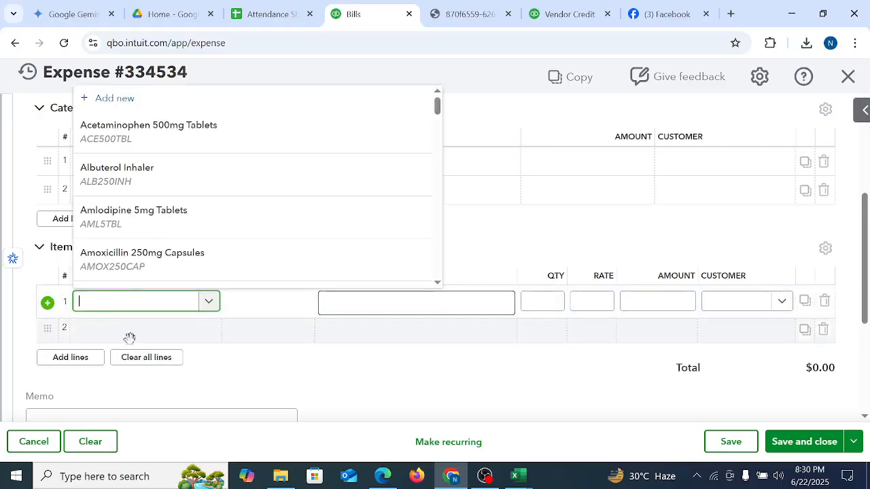
{"action": "left_click", "coordinate": [138, 217]}
{"action": "left_click", "coordinate": [547, 301]}
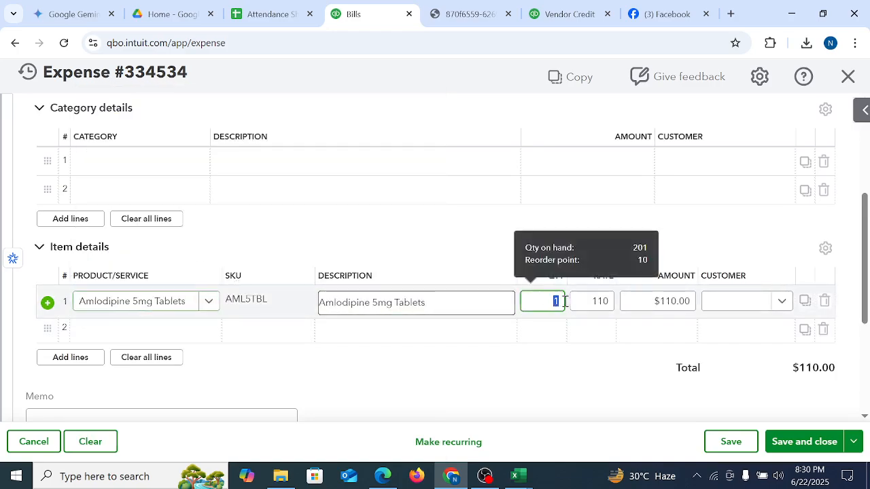
{"action": "type", "text": "12"}
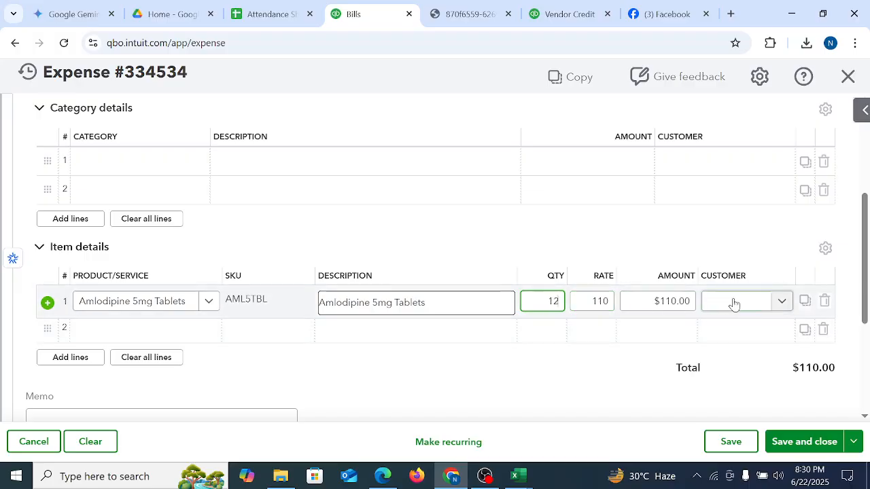
{"action": "left_click", "coordinate": [450, 396]}
{"action": "scroll", "coordinate": [435, 408], "scroll_direction": "up", "scroll_amount": 3}
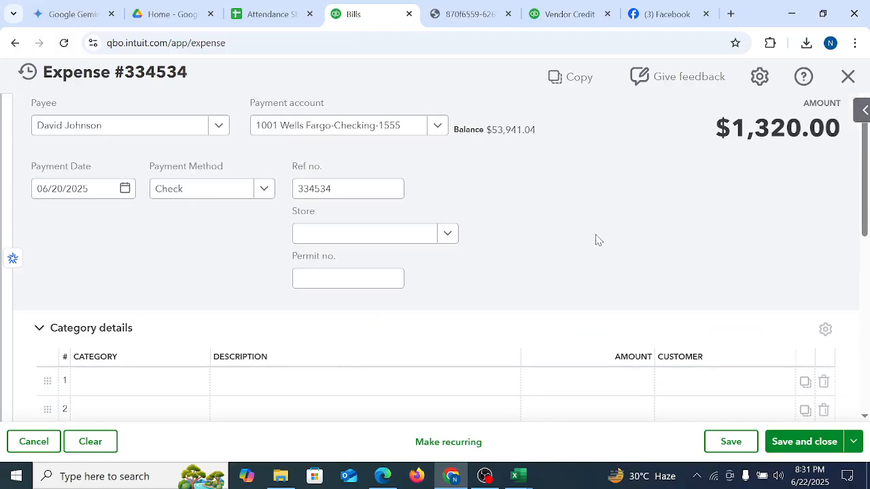
Step: Look over the completed expense, then save and close it
{"action": "scroll", "coordinate": [596, 240], "scroll_direction": "down", "scroll_amount": 10}
{"action": "scroll", "coordinate": [576, 243], "scroll_direction": "up", "scroll_amount": 10}
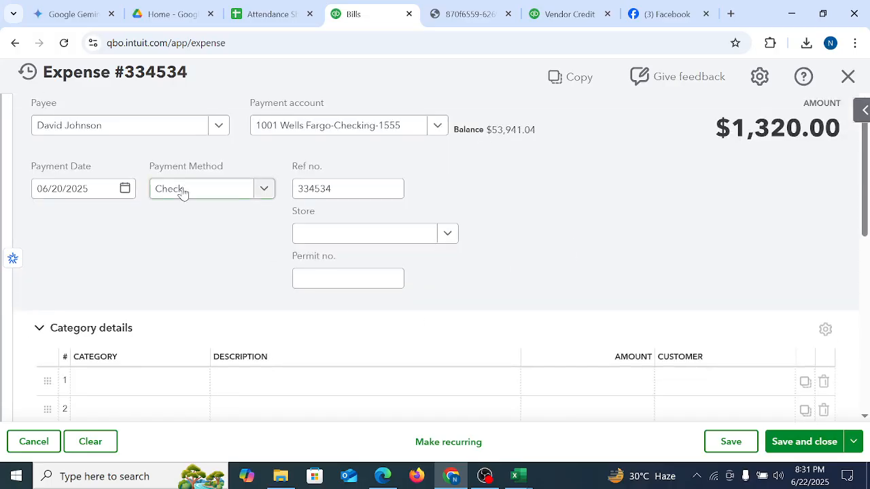
{"action": "left_click", "coordinate": [807, 446]}
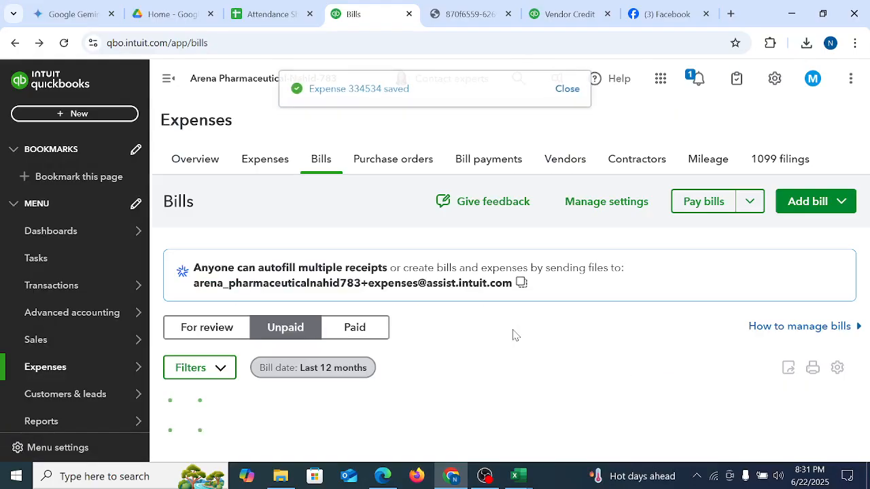
Step: Start a new expense with the sixth listed vendor as payee and Direct Deposit as payment method, closing the suggested bills
{"action": "left_click", "coordinate": [90, 114]}
{"action": "left_click", "coordinate": [167, 193]}
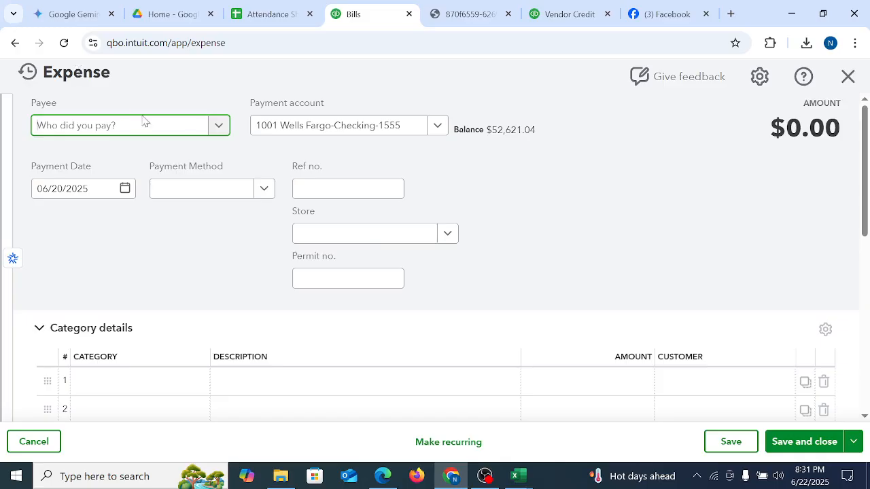
{"action": "left_click", "coordinate": [218, 125]}
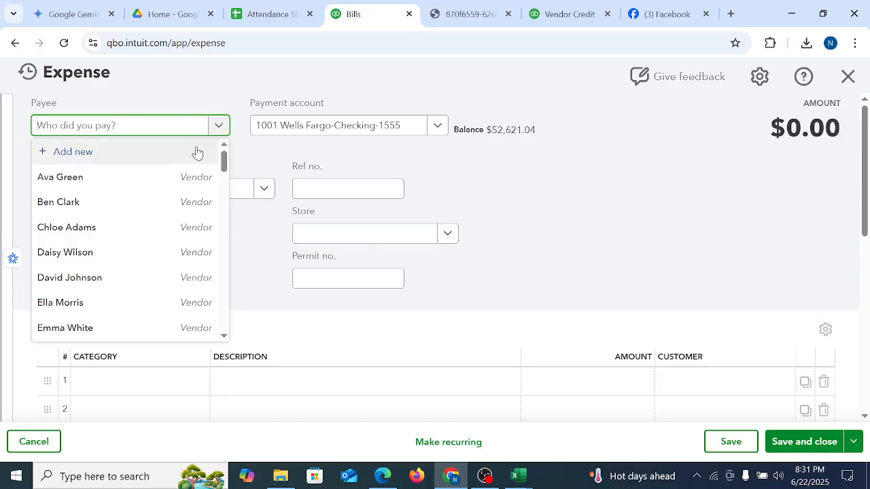
{"action": "left_click", "coordinate": [75, 302]}
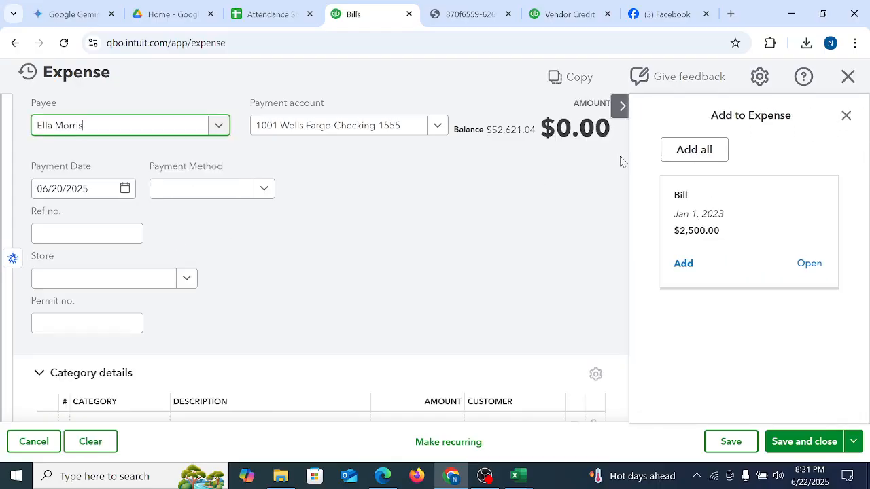
{"action": "left_click", "coordinate": [621, 108]}
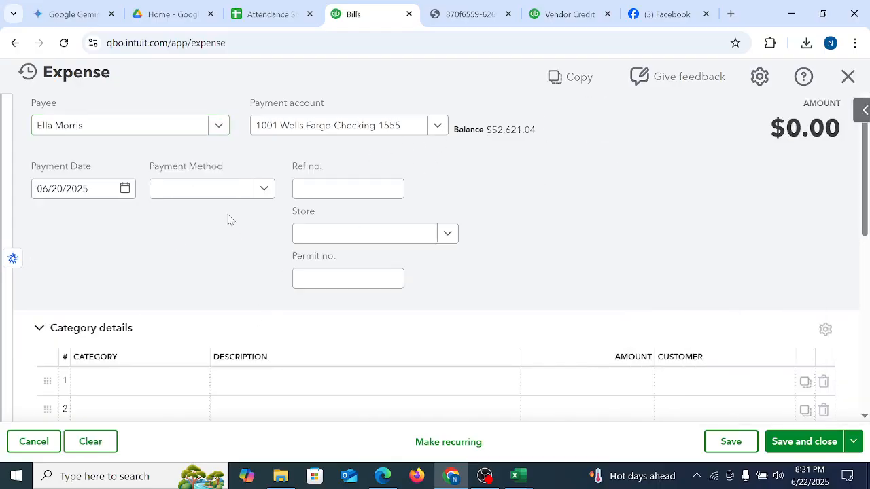
{"action": "left_click", "coordinate": [264, 189]}
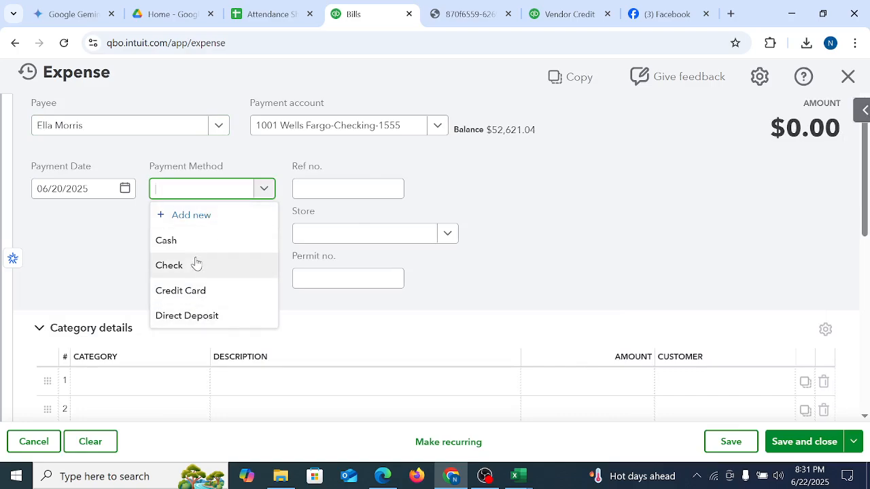
{"action": "left_click", "coordinate": [212, 317]}
Step: Add Losartan 100mg Tablets as the first line of the expense's item details
{"action": "scroll", "coordinate": [867, 234], "scroll_direction": "down", "scroll_amount": 2}
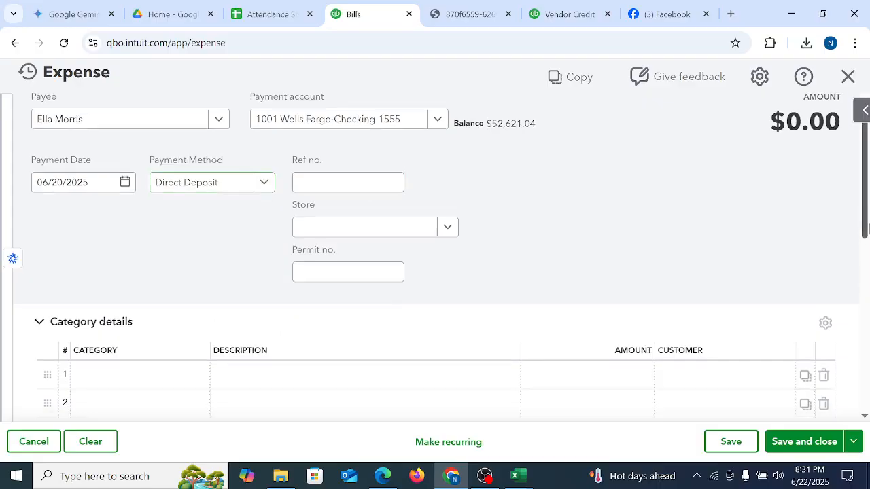
{"action": "scroll", "coordinate": [867, 248], "scroll_direction": "up", "scroll_amount": 2}
{"action": "scroll", "coordinate": [866, 248], "scroll_direction": "down", "scroll_amount": 2}
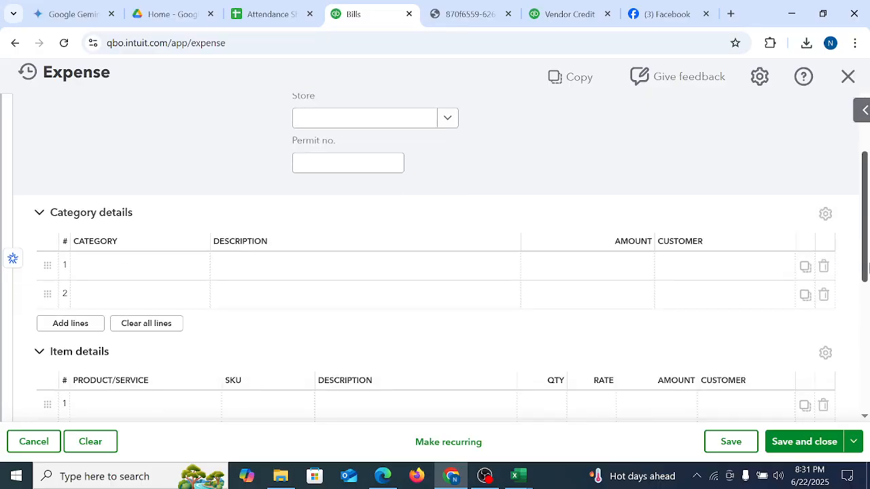
{"action": "scroll", "coordinate": [321, 325], "scroll_direction": "up", "scroll_amount": 2}
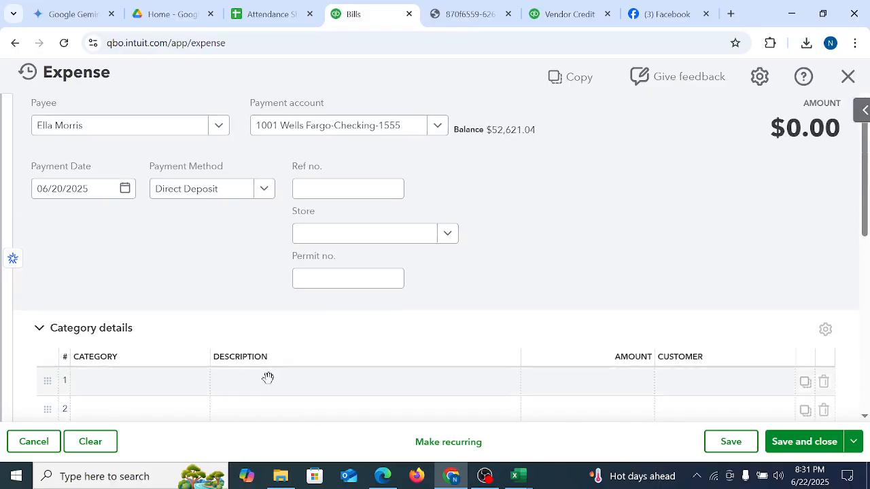
{"action": "left_click", "coordinate": [171, 383]}
{"action": "scroll", "coordinate": [858, 228], "scroll_direction": "down", "scroll_amount": 4}
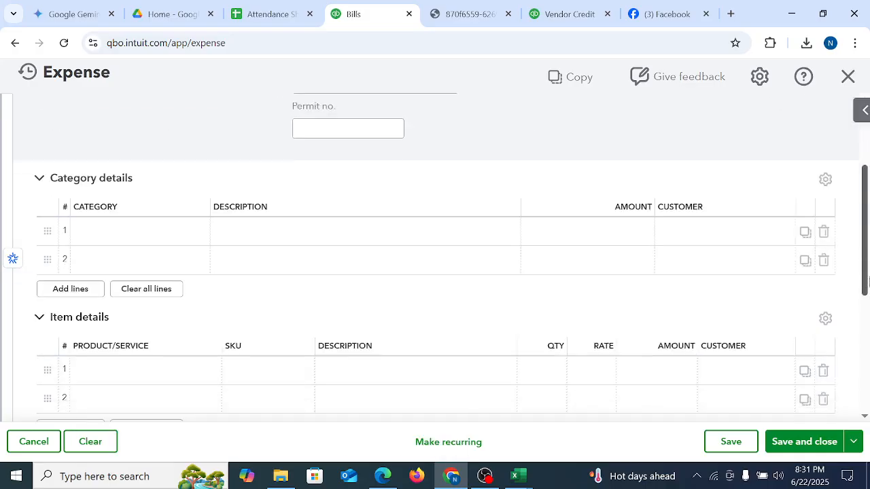
{"action": "left_click", "coordinate": [212, 276]}
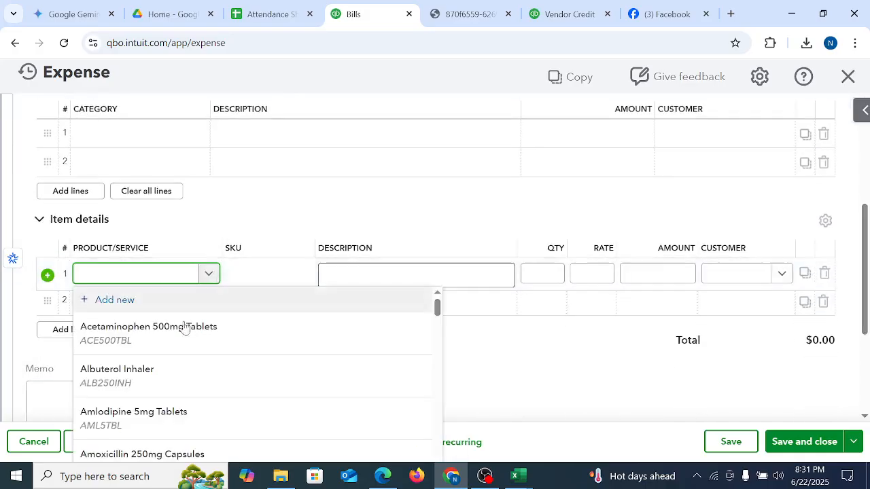
{"action": "left_click", "coordinate": [128, 380]}
{"action": "left_click", "coordinate": [209, 275]}
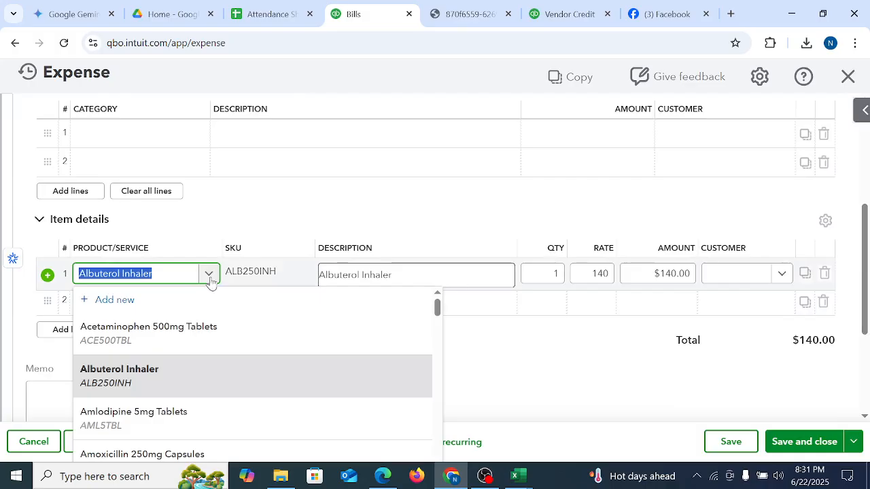
{"action": "scroll", "coordinate": [143, 408], "scroll_direction": "down", "scroll_amount": 3}
{"action": "left_click", "coordinate": [140, 385]}
Step: Add Zolpidem 10mg Tablets as the second item line and set the Losartan quantity to 13
{"action": "scroll", "coordinate": [344, 345], "scroll_direction": "up", "scroll_amount": 4}
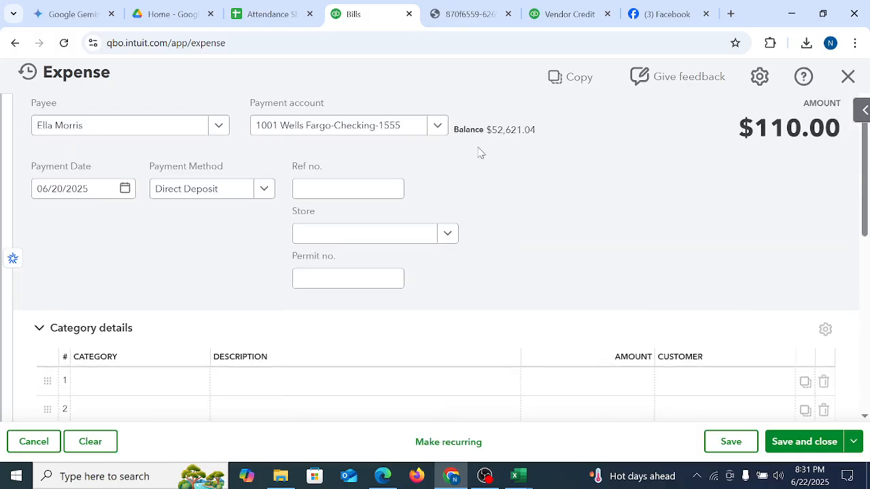
{"action": "left_click", "coordinate": [437, 125]}
{"action": "left_click", "coordinate": [508, 226]}
{"action": "left_click_drag", "start_coordinate": [866, 231], "coordinate": [866, 309]}
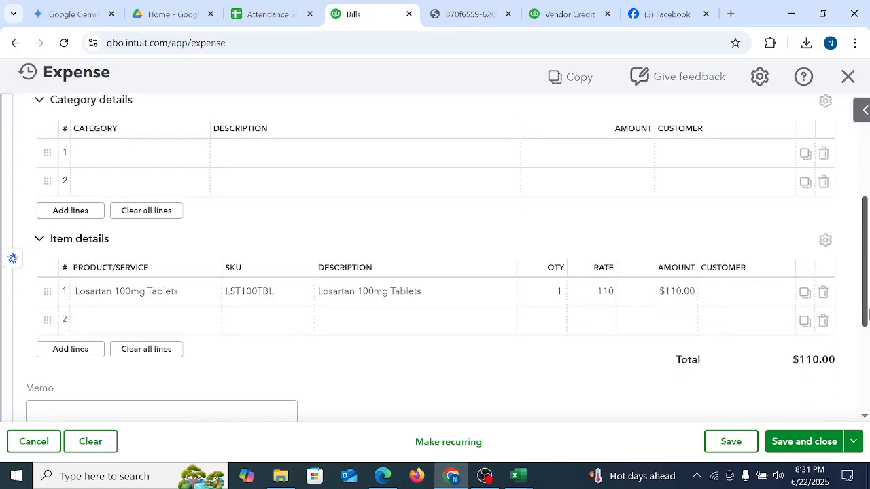
{"action": "left_click", "coordinate": [166, 321]}
{"action": "scroll", "coordinate": [170, 272], "scroll_direction": "down", "scroll_amount": 10}
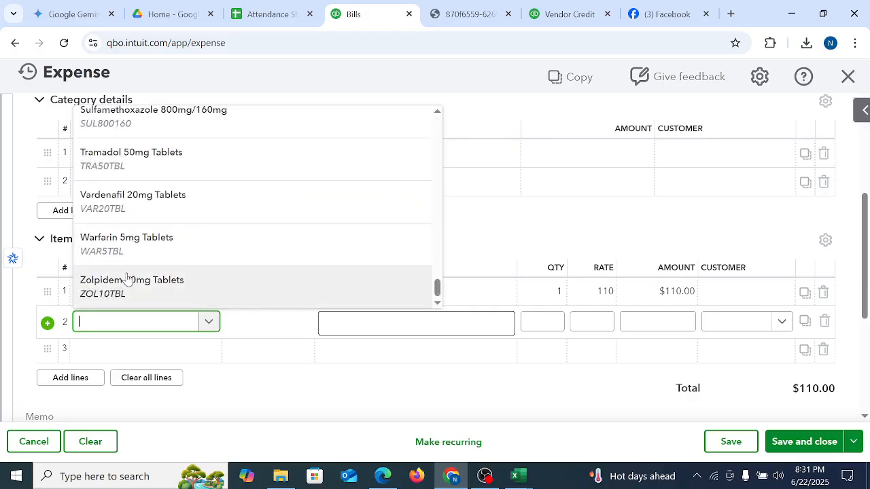
{"action": "left_click", "coordinate": [171, 278]}
{"action": "left_click", "coordinate": [562, 292]}
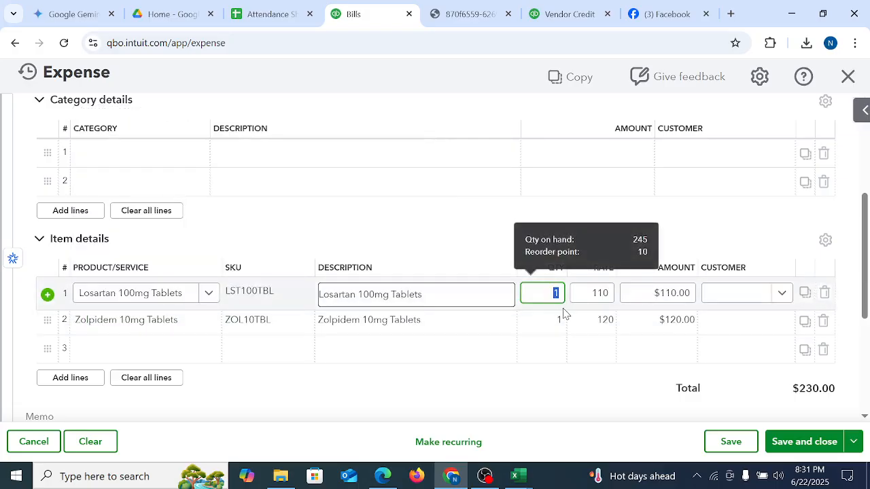
{"action": "type", "text": "3"}
{"action": "left_click", "coordinate": [549, 345]}
{"action": "type", "text": "12"}
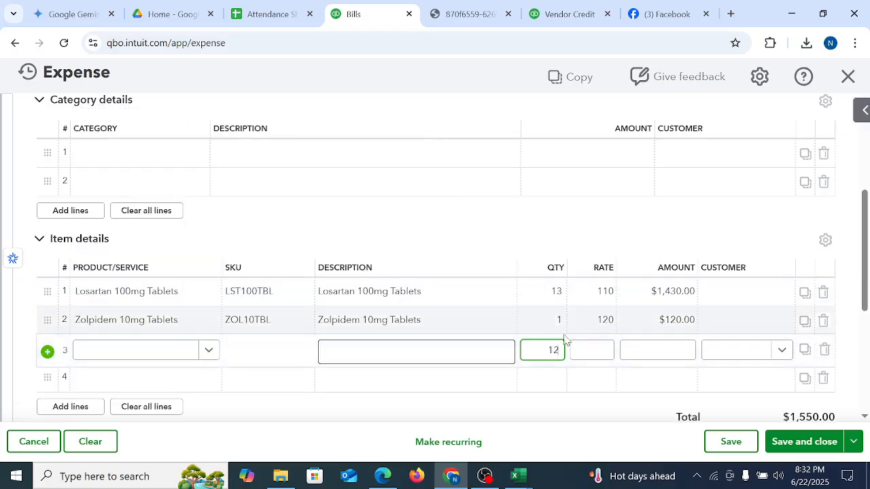
{"action": "left_click", "coordinate": [578, 385]}
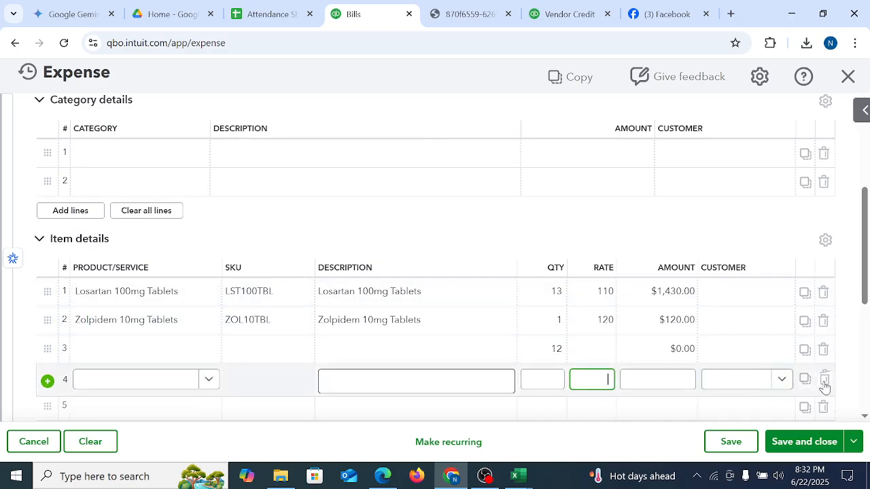
{"action": "left_click", "coordinate": [829, 361]}
{"action": "left_click", "coordinate": [828, 358]}
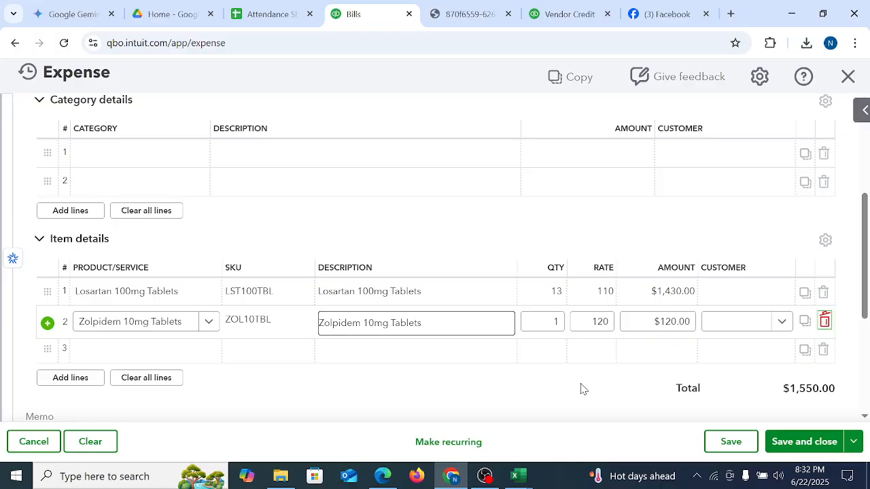
Step: Set the Zolpidem 10mg Tablets quantity to 12, then save and close the expense
{"action": "left_click", "coordinate": [533, 321]}
{"action": "type", "text": "12"}
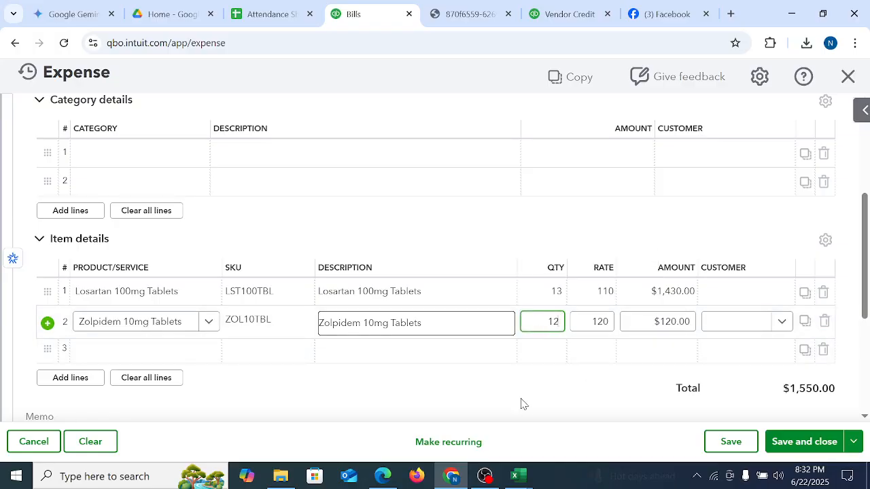
{"action": "left_click", "coordinate": [523, 404]}
{"action": "scroll", "coordinate": [601, 350], "scroll_direction": "up", "scroll_amount": 3}
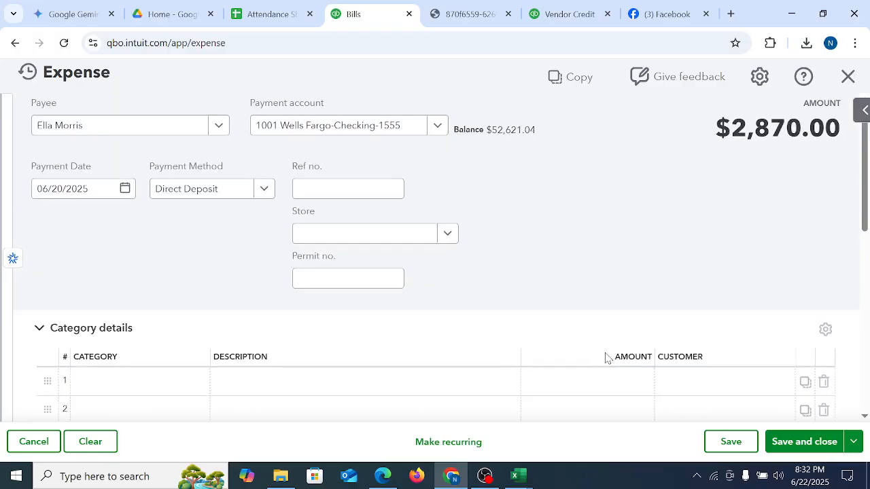
{"action": "left_click", "coordinate": [828, 442]}
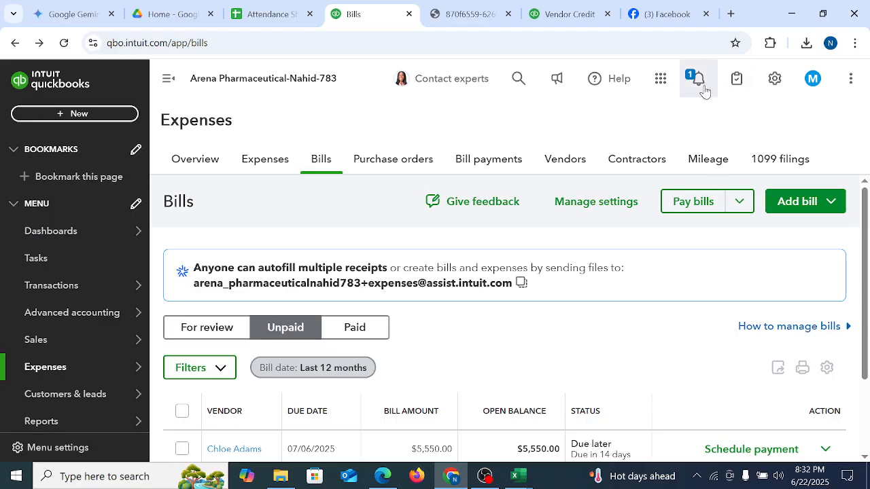
Step: Open the advanced transactions search and filter the transactions by the Check type
{"action": "left_click", "coordinate": [520, 79]}
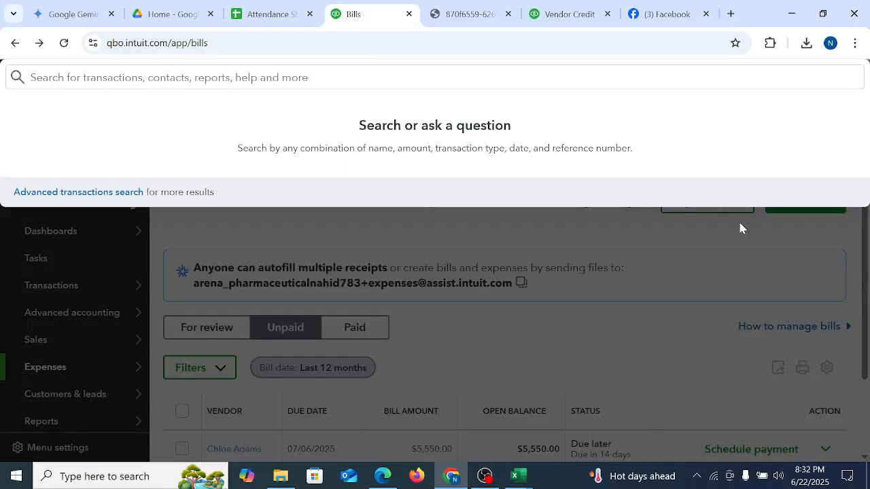
{"action": "left_click", "coordinate": [507, 66]}
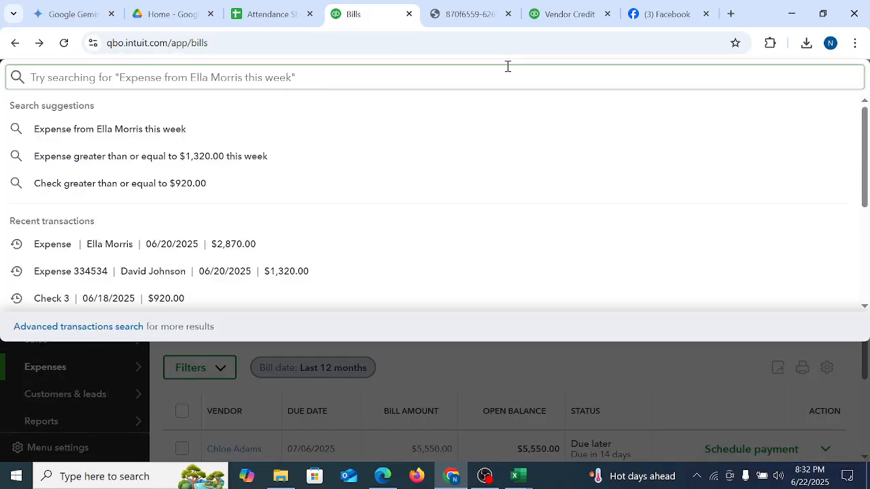
{"action": "scroll", "coordinate": [123, 299], "scroll_direction": "down", "scroll_amount": 5}
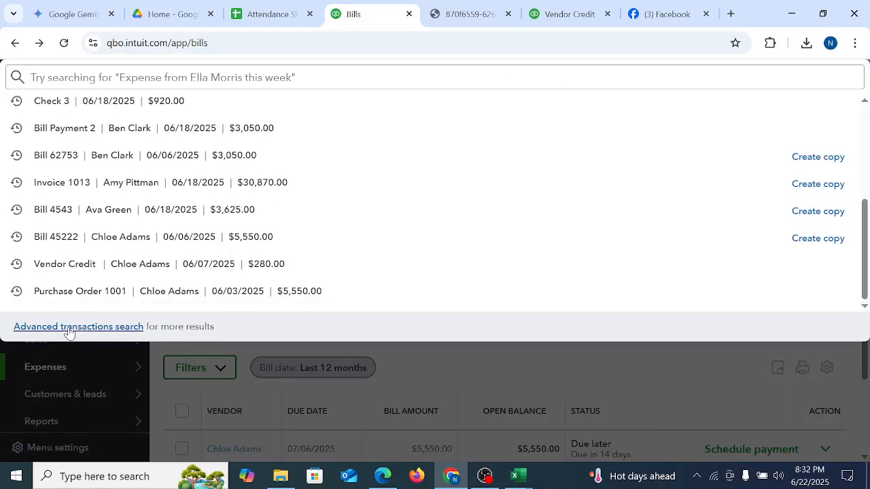
{"action": "left_click", "coordinate": [16, 328]}
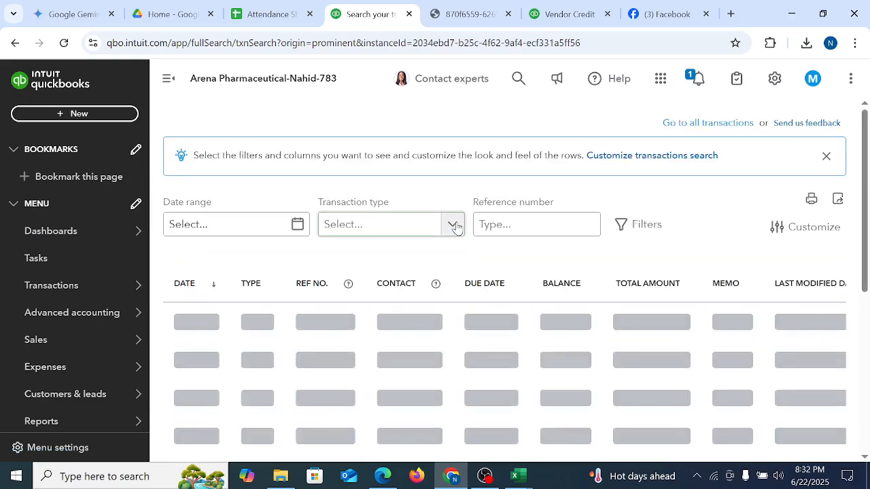
{"action": "left_click", "coordinate": [384, 226]}
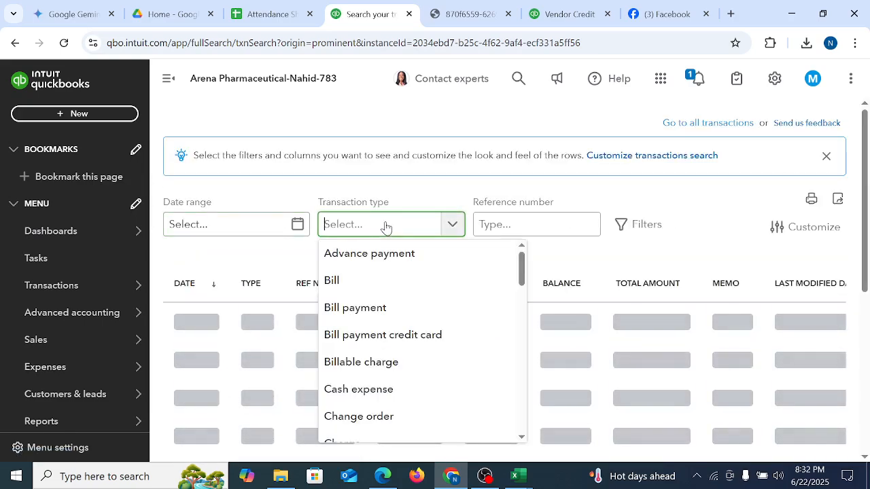
{"action": "type", "text": "che"}
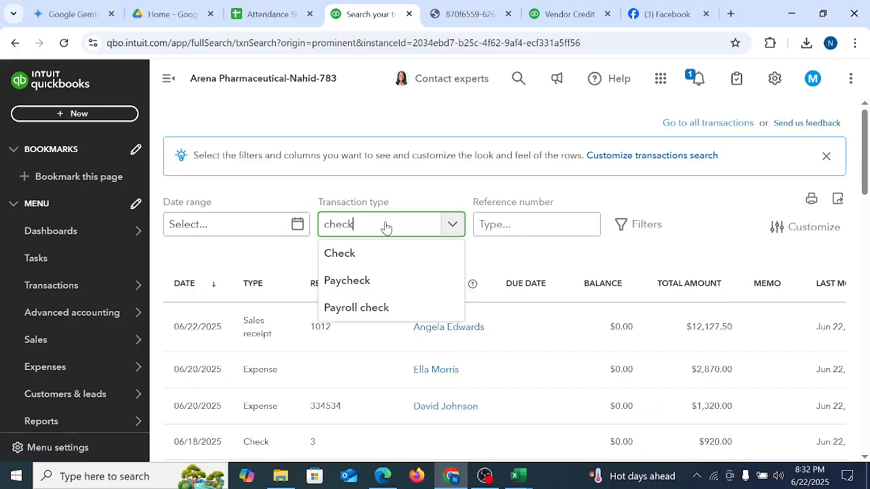
{"action": "type", "text": "ck"}
{"action": "left_click", "coordinate": [361, 256]}
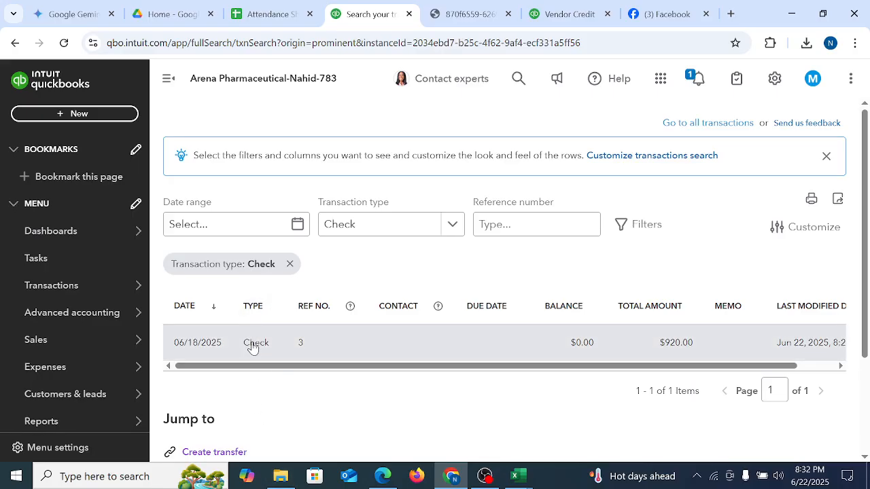
Step: Replace the transaction type filter with Expense and review the listed expenses
{"action": "left_click", "coordinate": [451, 225]}
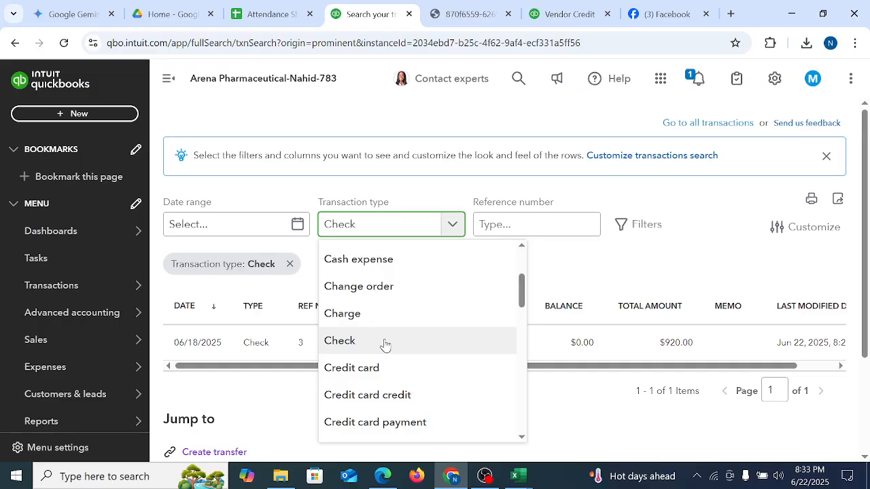
{"action": "key", "text": "BackSpace"}
{"action": "key", "text": "BackSpace"}
{"action": "key", "text": "BackSpace"}
{"action": "key", "text": "BackSpace"}
{"action": "key", "text": "BackSpace"}
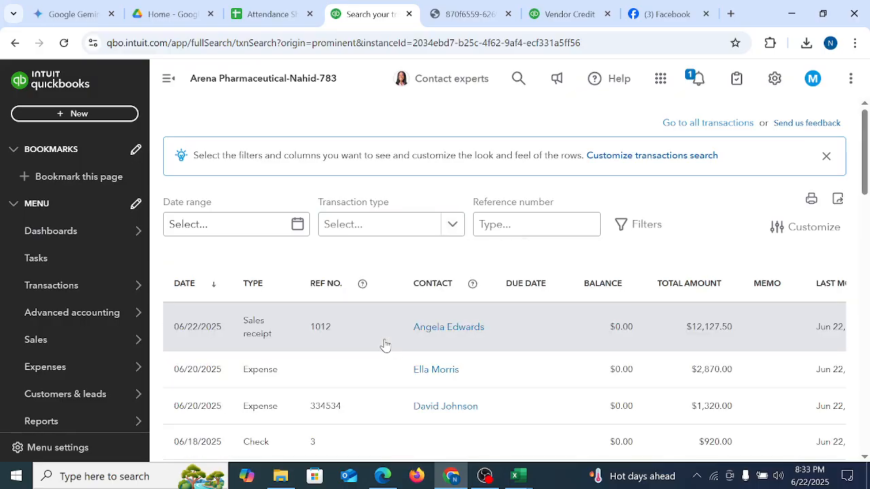
{"action": "left_click", "coordinate": [388, 230]}
{"action": "left_click_drag", "start_coordinate": [521, 285], "coordinate": [540, 360]}
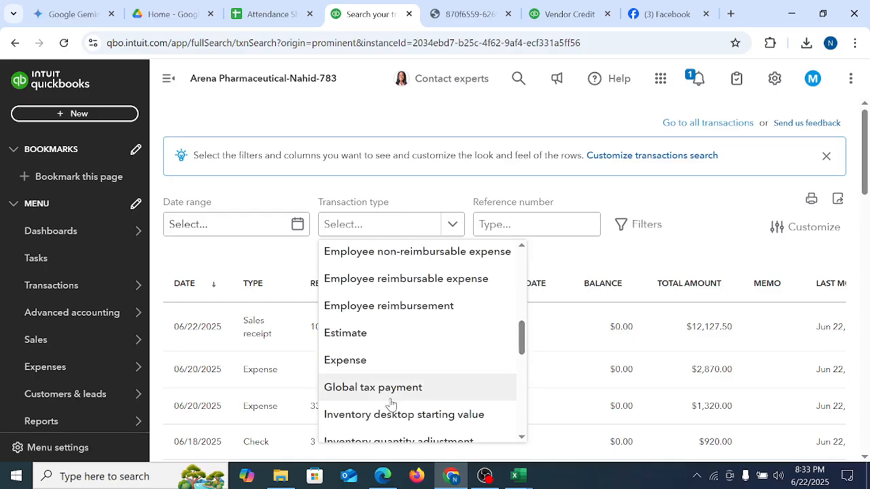
{"action": "left_click", "coordinate": [345, 360]}
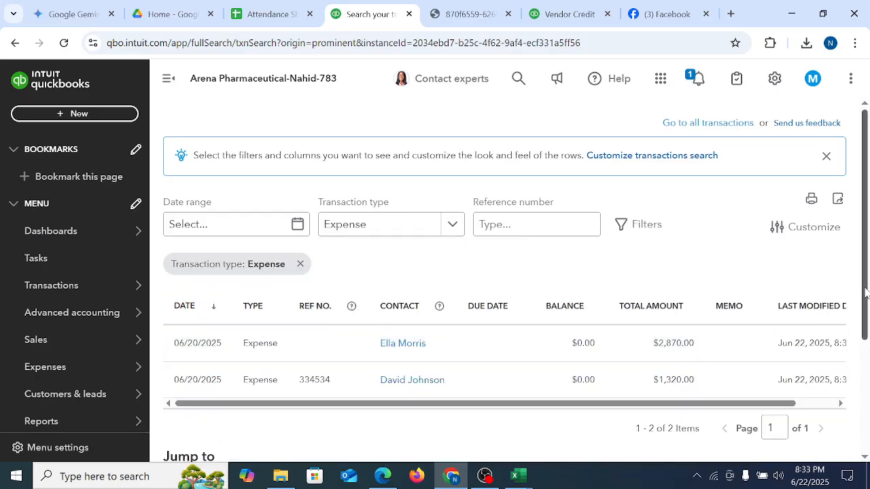
{"action": "scroll", "coordinate": [864, 302], "scroll_direction": "down", "scroll_amount": 2}
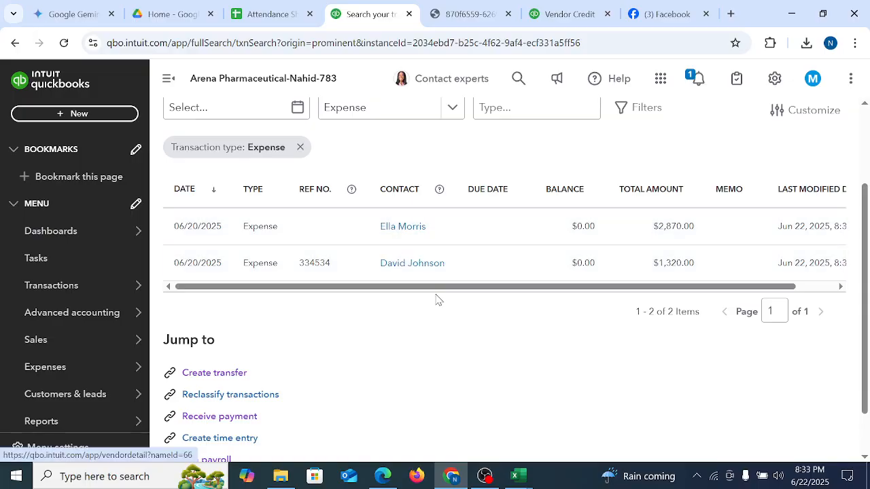
Step: Open the 06/20/2025 expense of $1,320.00 from the search results, review its details, and close it
{"action": "left_click_drag", "start_coordinate": [435, 292], "coordinate": [493, 305]}
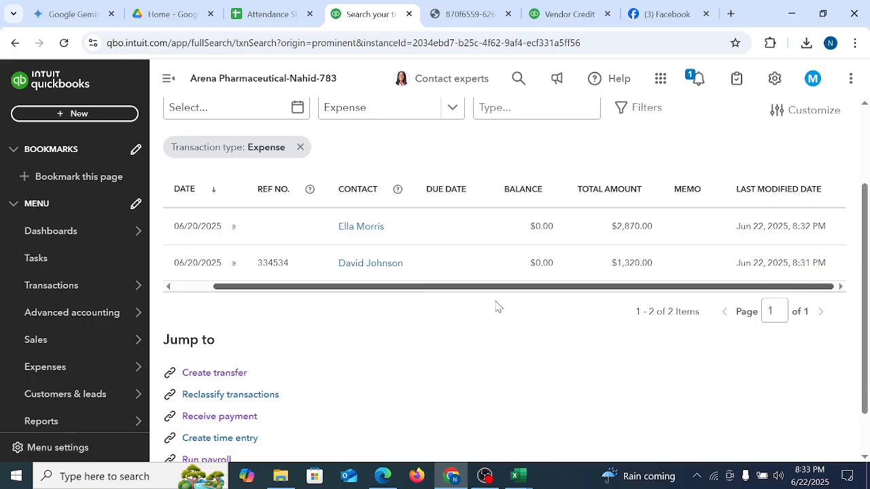
{"action": "left_click_drag", "start_coordinate": [422, 287], "coordinate": [368, 271]}
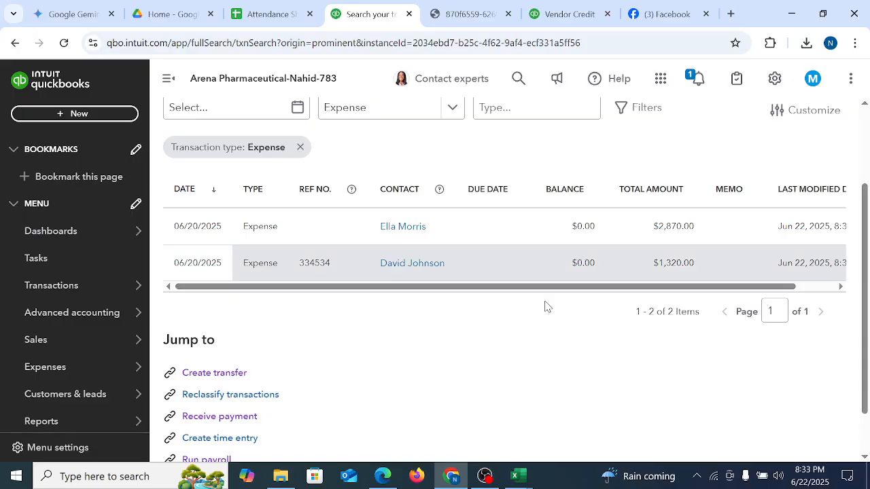
{"action": "left_click", "coordinate": [264, 271]}
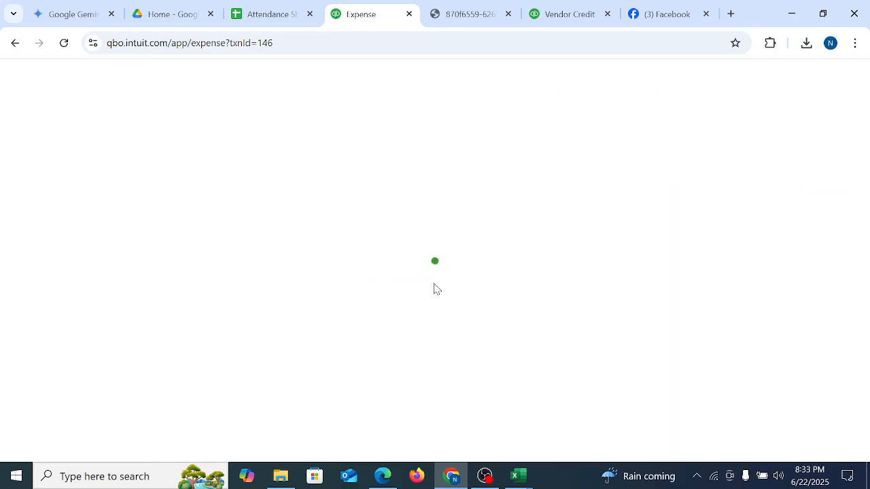
{"action": "scroll", "coordinate": [618, 283], "scroll_direction": "down", "scroll_amount": 5}
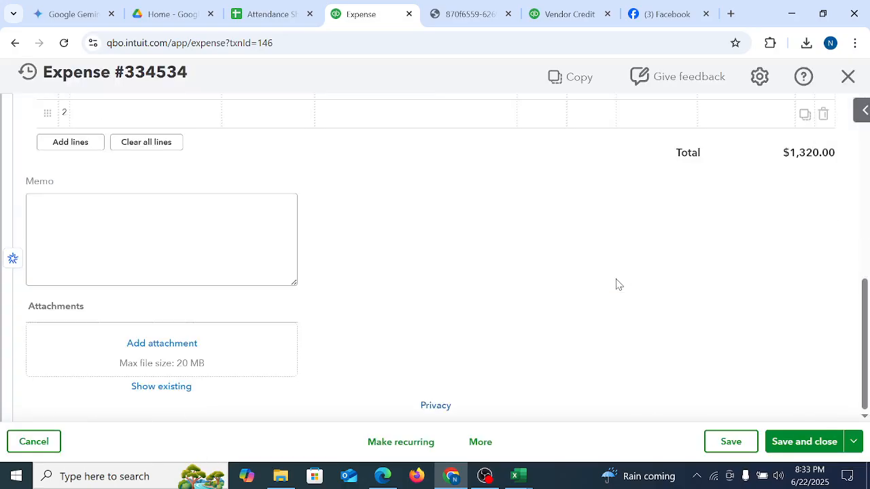
{"action": "left_click_drag", "start_coordinate": [863, 367], "coordinate": [864, 207]}
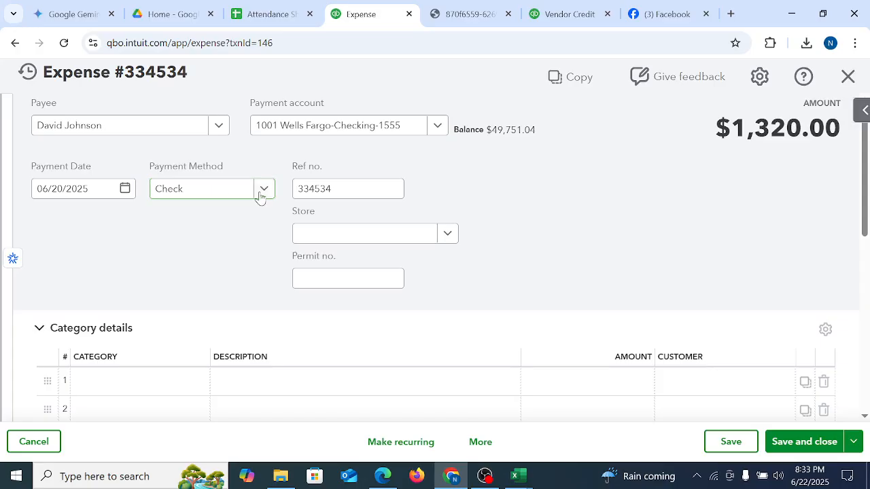
{"action": "left_click_drag", "start_coordinate": [52, 73], "coordinate": [143, 69]}
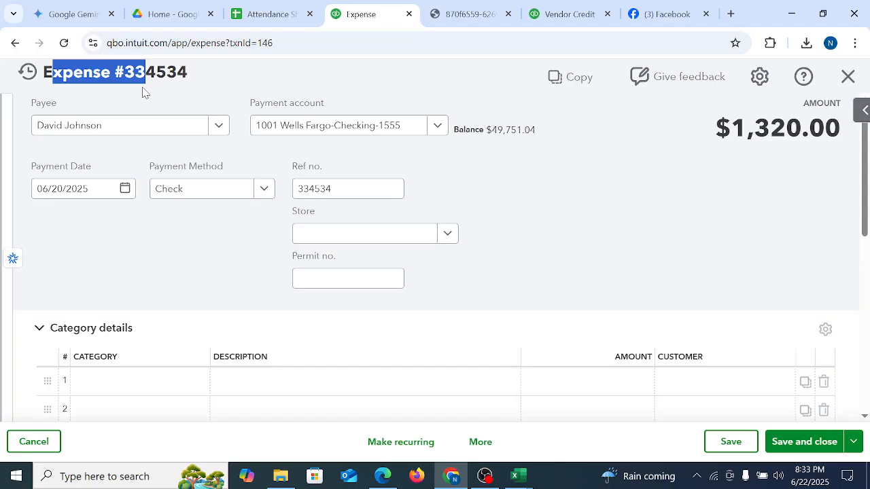
{"action": "left_click", "coordinate": [847, 76]}
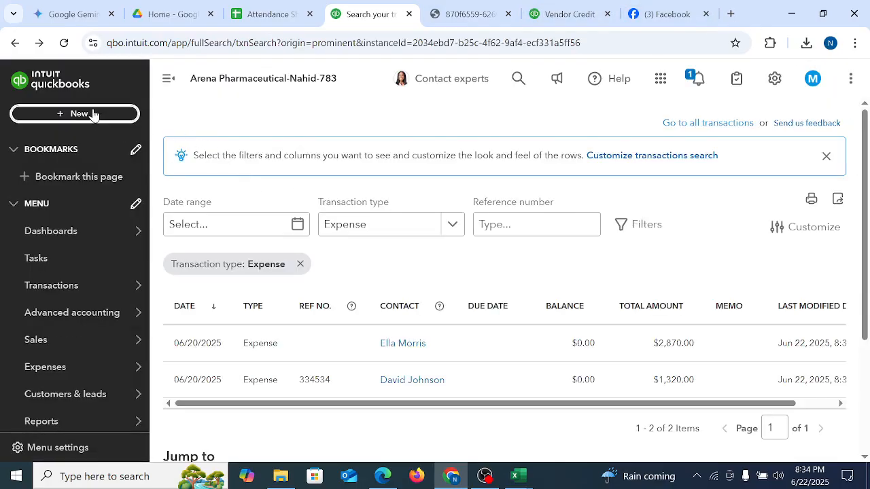
Step: Start a new expense and choose the vendor's name as the payee
{"action": "left_click", "coordinate": [91, 115]}
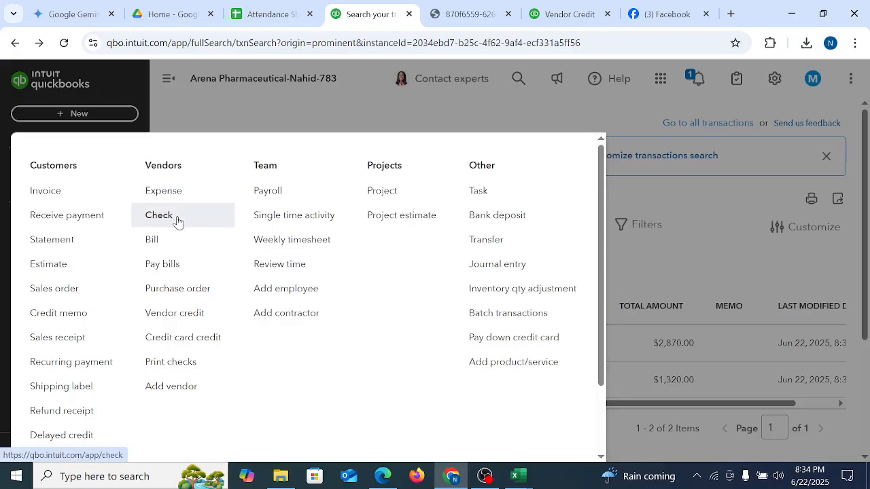
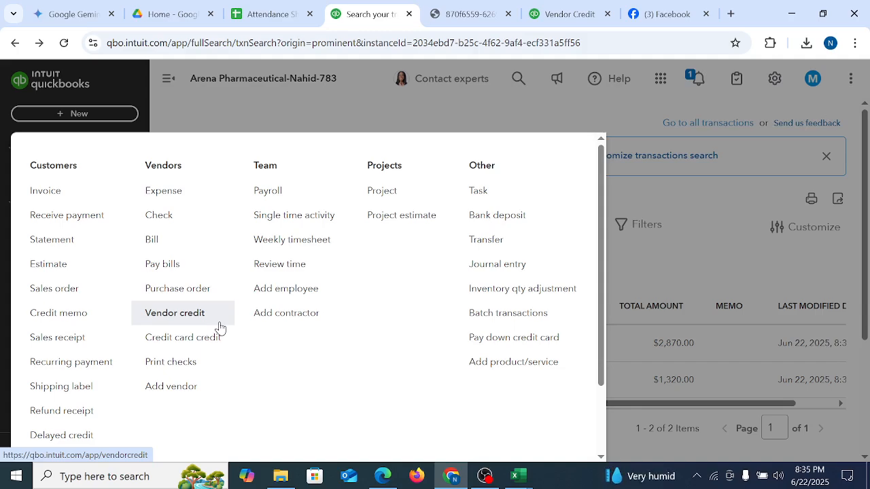
{"action": "left_click", "coordinate": [169, 198]}
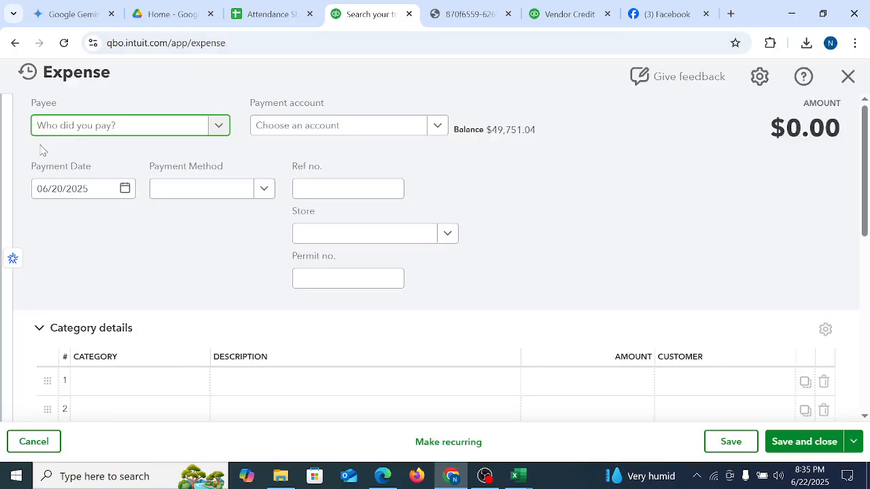
{"action": "left_click", "coordinate": [89, 132]}
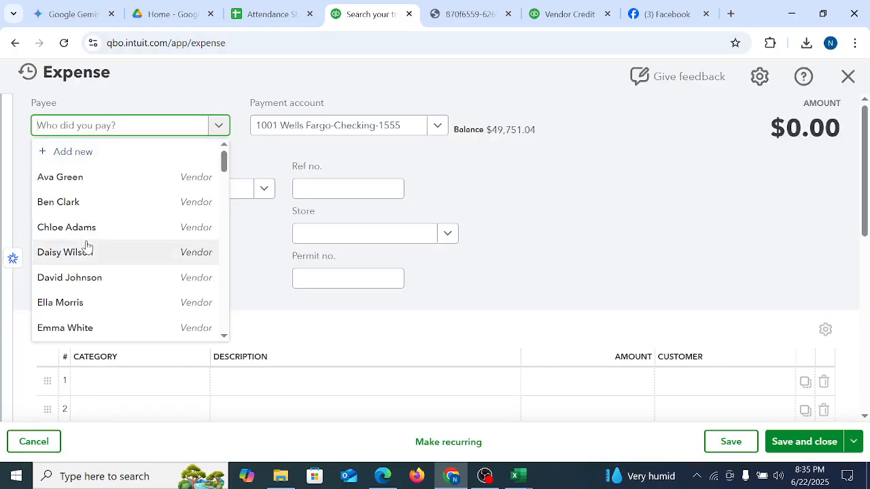
{"action": "left_click", "coordinate": [71, 254]}
Step: Set the expense's payment account to the Capital One credit card and its payment method to Credit Card
{"action": "left_click", "coordinate": [317, 128]}
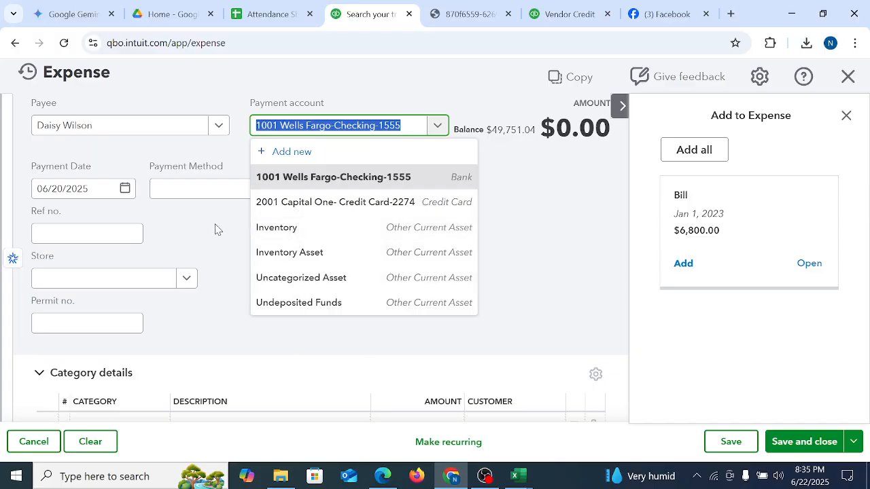
{"action": "left_click", "coordinate": [381, 202]}
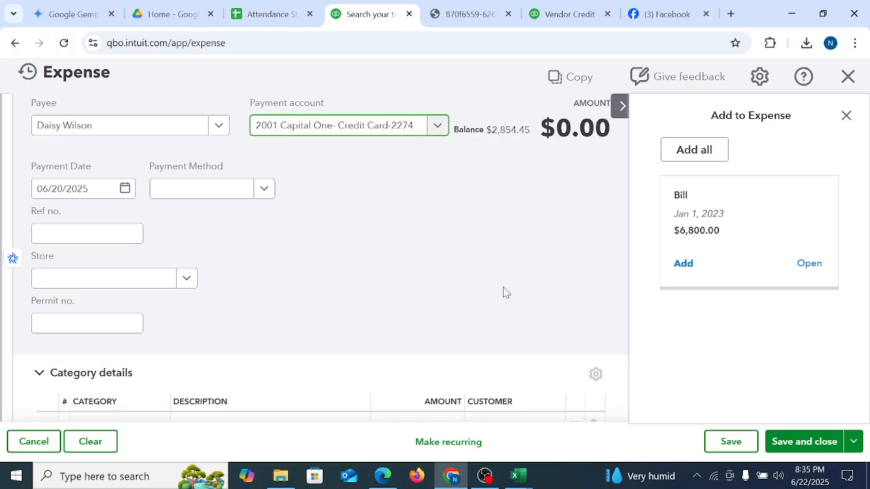
{"action": "left_click", "coordinate": [618, 107]}
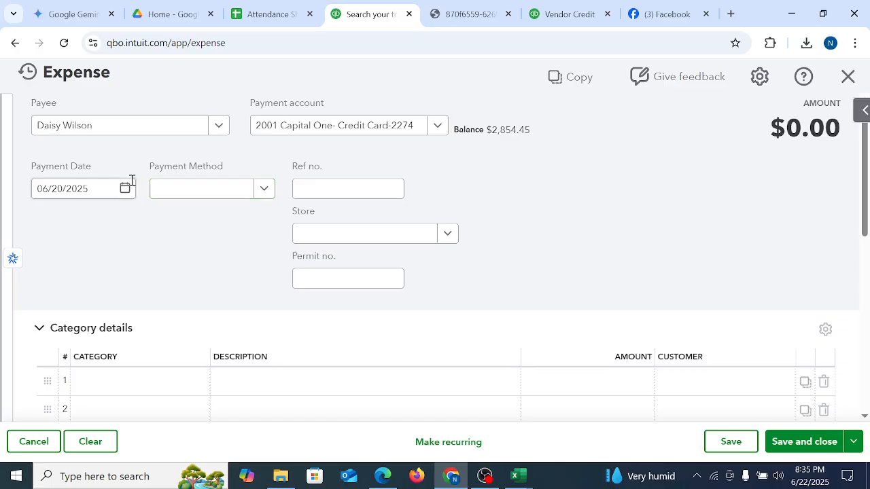
{"action": "left_click", "coordinate": [123, 192]}
{"action": "left_click", "coordinate": [262, 190]}
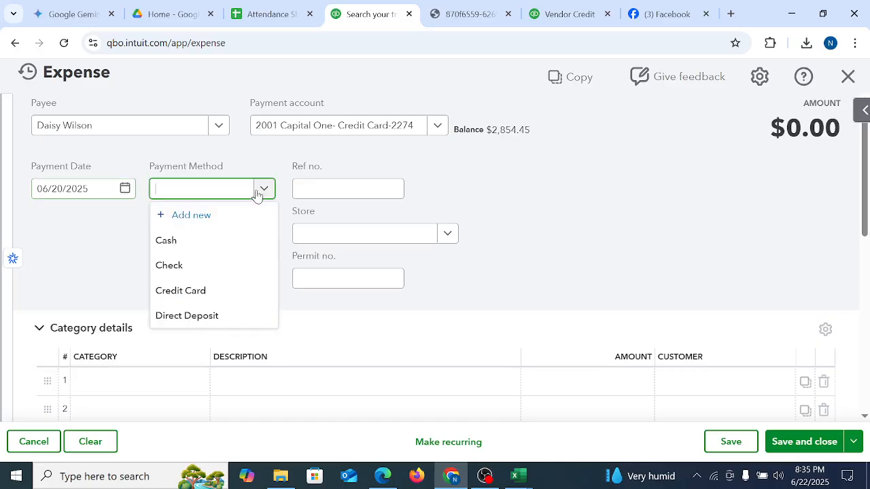
{"action": "left_click", "coordinate": [183, 288]}
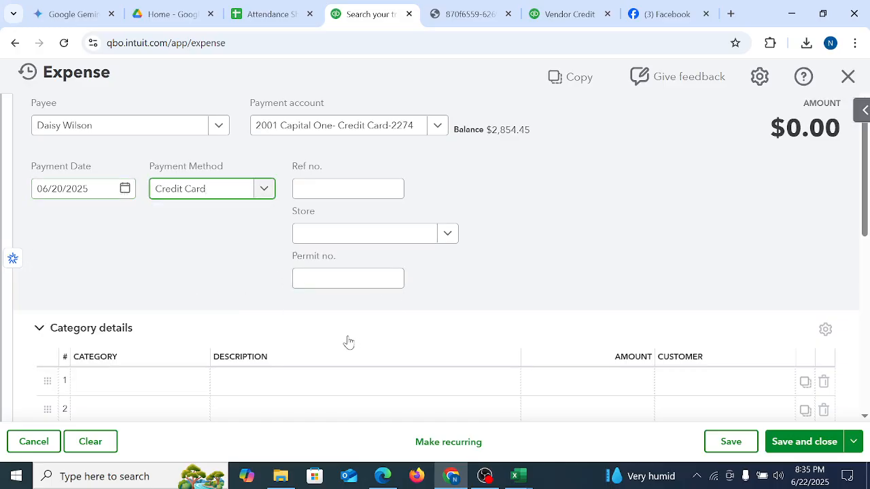
Step: Add Losartan 50mg Tablets as the first item line of the expense
{"action": "left_click", "coordinate": [225, 391]}
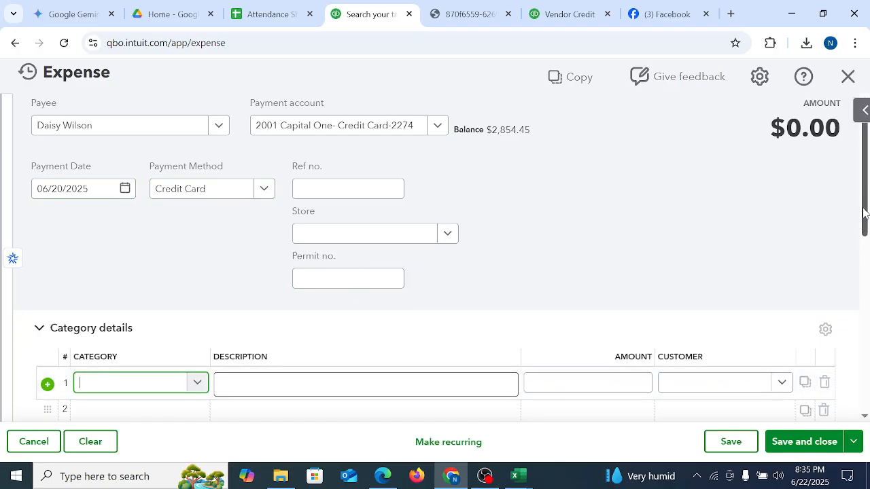
{"action": "left_click_drag", "start_coordinate": [864, 210], "coordinate": [869, 318]}
{"action": "left_click", "coordinate": [180, 262]}
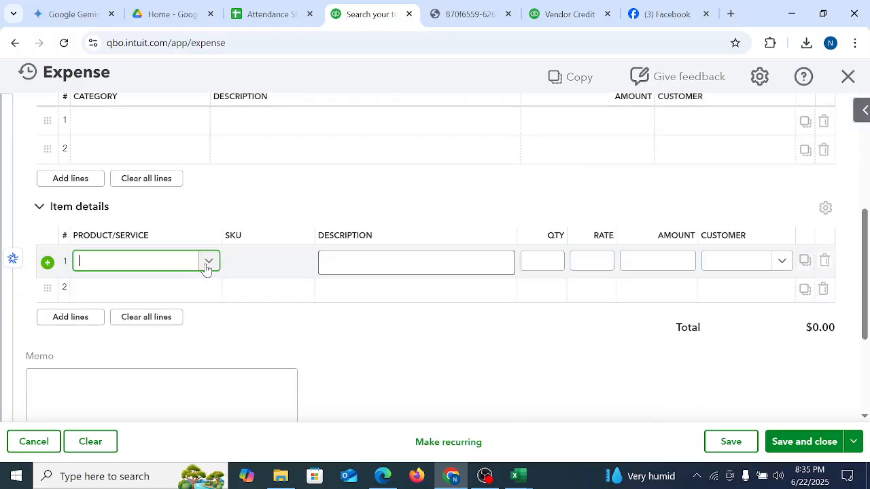
{"action": "left_click", "coordinate": [208, 267]}
{"action": "scroll", "coordinate": [185, 224], "scroll_direction": "down", "scroll_amount": 1}
{"action": "scroll", "coordinate": [175, 240], "scroll_direction": "down", "scroll_amount": 10}
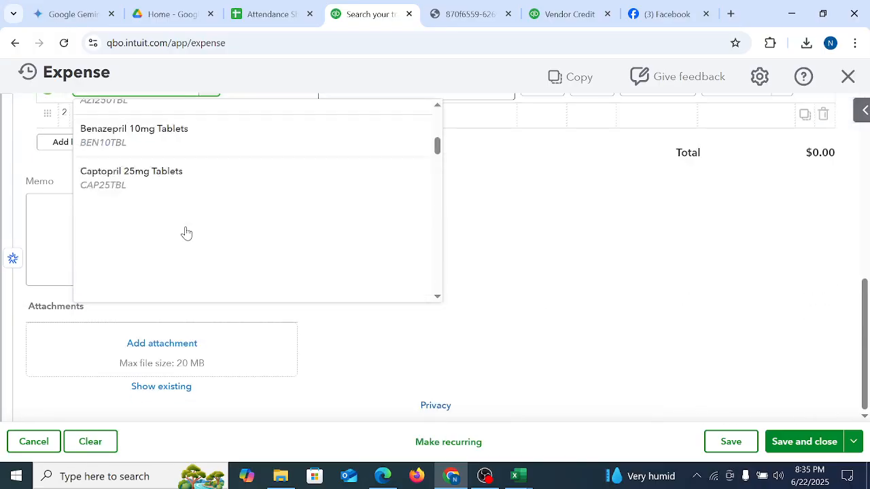
{"action": "left_click", "coordinate": [158, 241]}
{"action": "scroll", "coordinate": [538, 243], "scroll_direction": "up", "scroll_amount": 5}
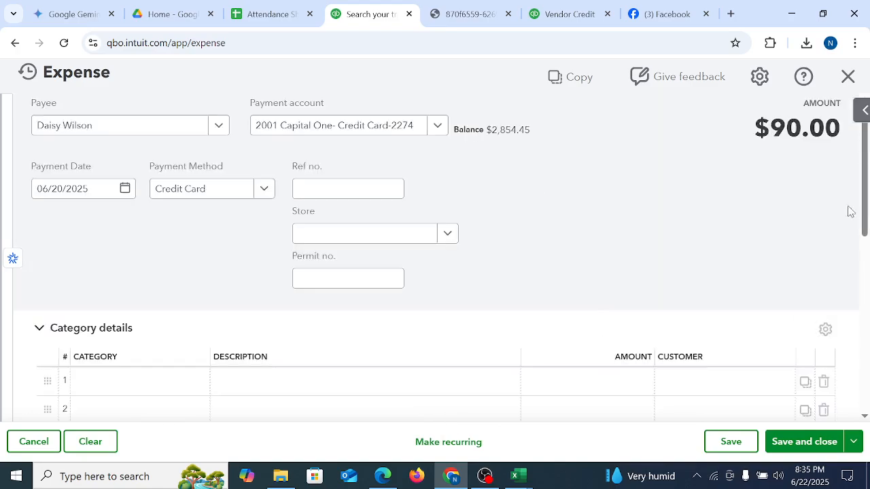
{"action": "scroll", "coordinate": [861, 195], "scroll_direction": "down", "scroll_amount": 5}
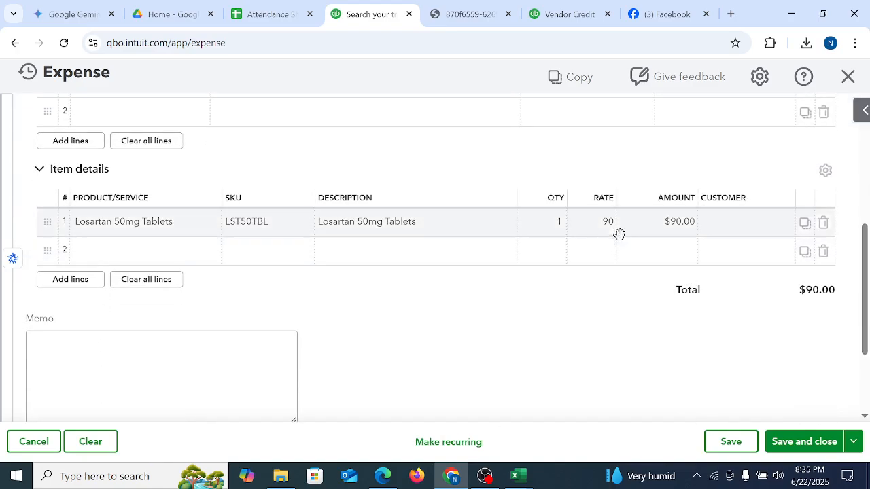
Step: Set the Losartan 50mg Tablets quantity to 30, then save and close the expense
{"action": "left_click", "coordinate": [532, 221]}
{"action": "type", "text": "30"}
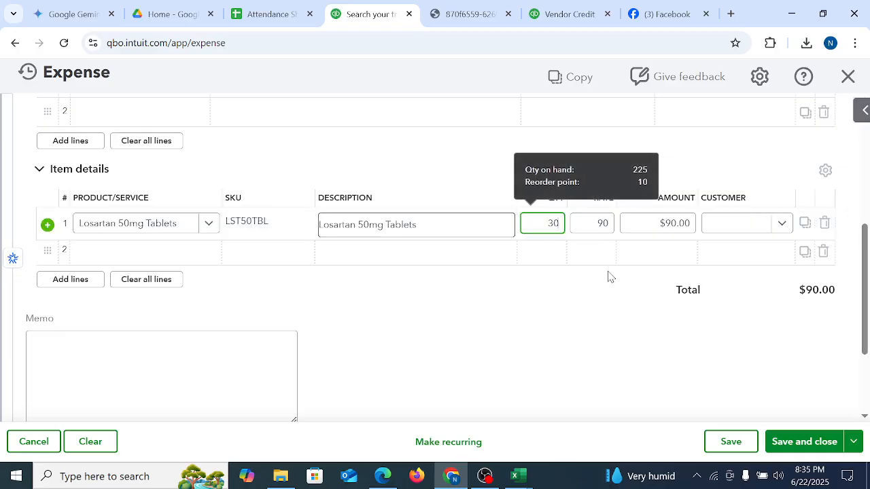
{"action": "left_click", "coordinate": [589, 320]}
{"action": "left_click", "coordinate": [772, 223]}
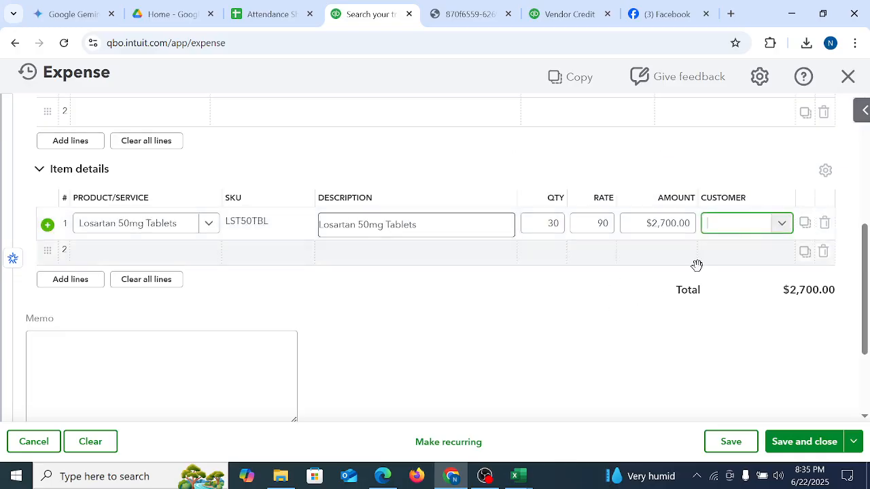
{"action": "left_click", "coordinate": [583, 331]}
{"action": "scroll", "coordinate": [577, 329], "scroll_direction": "up", "scroll_amount": 5}
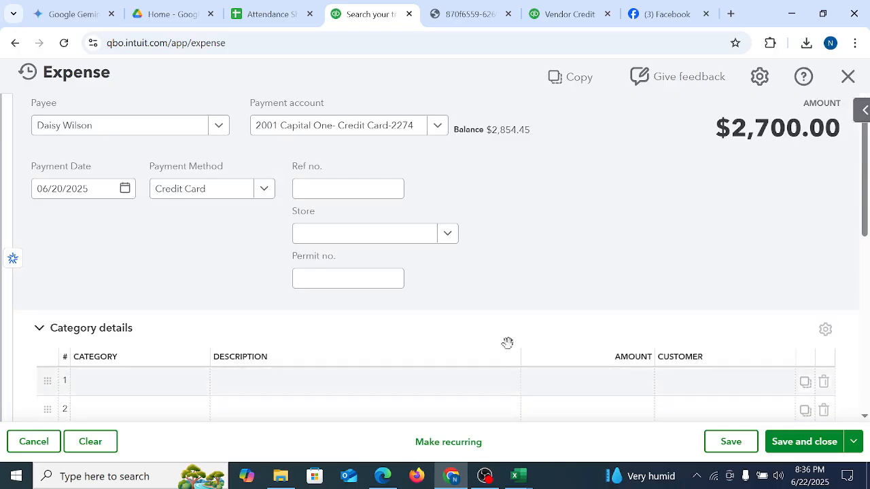
{"action": "left_click", "coordinate": [796, 453]}
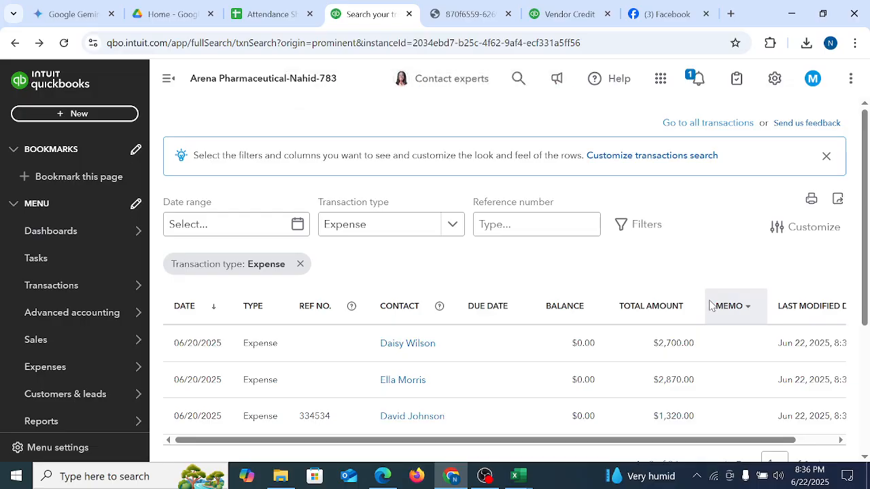
Step: Reopen the newly saved credit card expense from the recent transactions and review its payment and item details
{"action": "scroll", "coordinate": [537, 384], "scroll_direction": "down", "scroll_amount": 3}
{"action": "scroll", "coordinate": [340, 305], "scroll_direction": "up", "scroll_amount": 3}
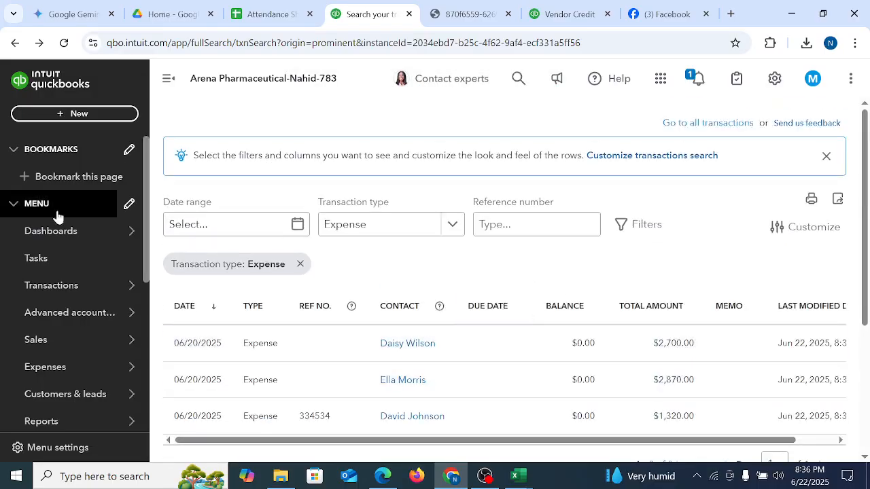
{"action": "left_click", "coordinate": [521, 82]}
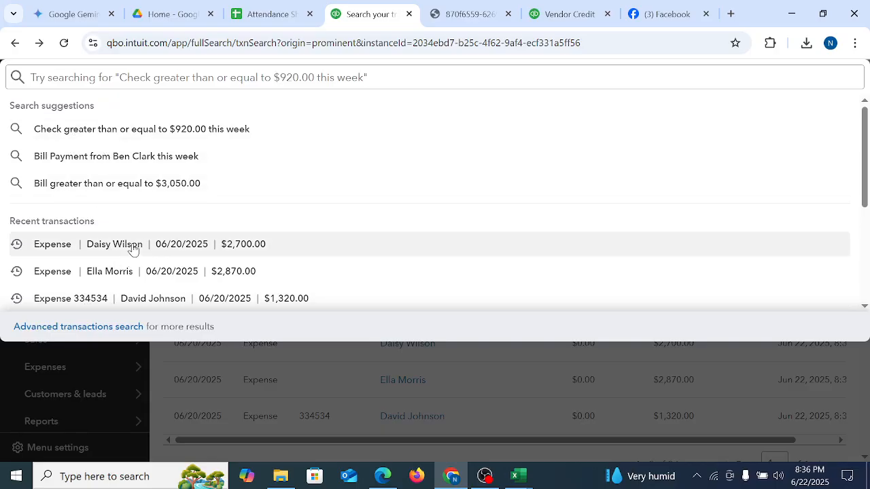
{"action": "left_click", "coordinate": [129, 246]}
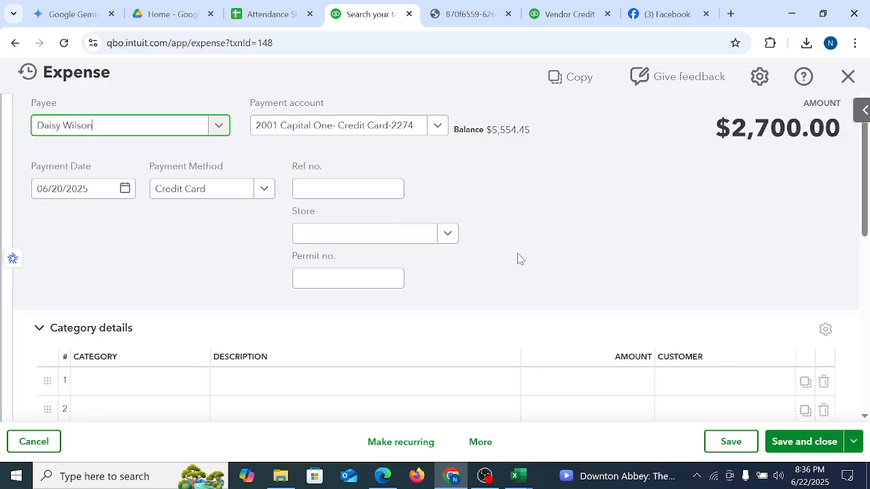
{"action": "scroll", "coordinate": [516, 261], "scroll_direction": "down", "scroll_amount": 5}
{"action": "scroll", "coordinate": [514, 263], "scroll_direction": "up", "scroll_amount": 5}
{"action": "left_click_drag", "start_coordinate": [866, 225], "coordinate": [866, 331]}
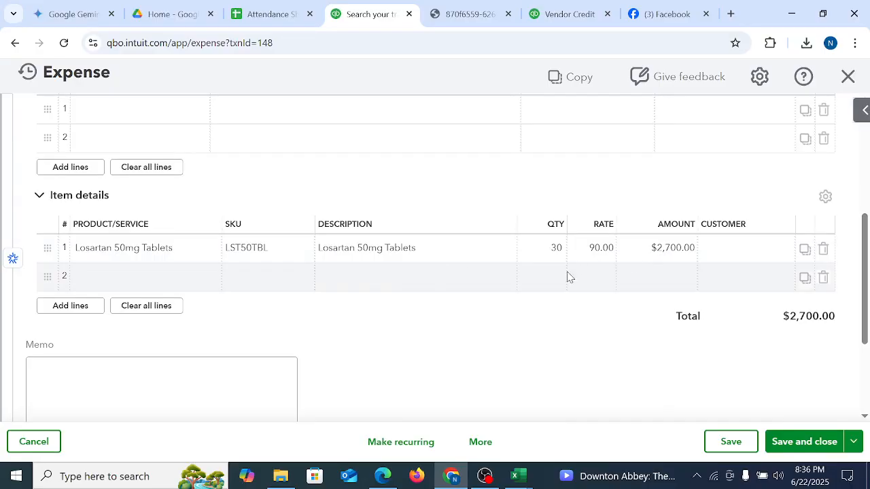
{"action": "scroll", "coordinate": [567, 276], "scroll_direction": "up", "scroll_amount": 5}
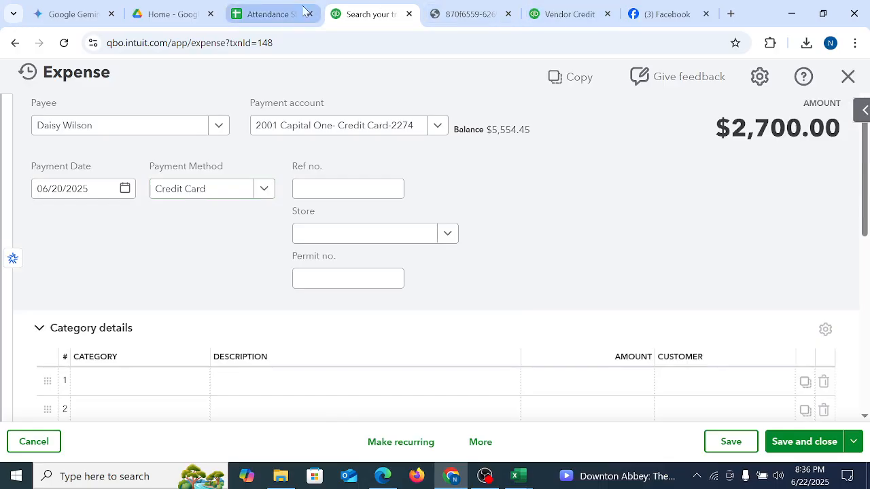
Step: Close the open vendor credit without changes and start a new credit card credit
{"action": "left_click", "coordinate": [596, 17]}
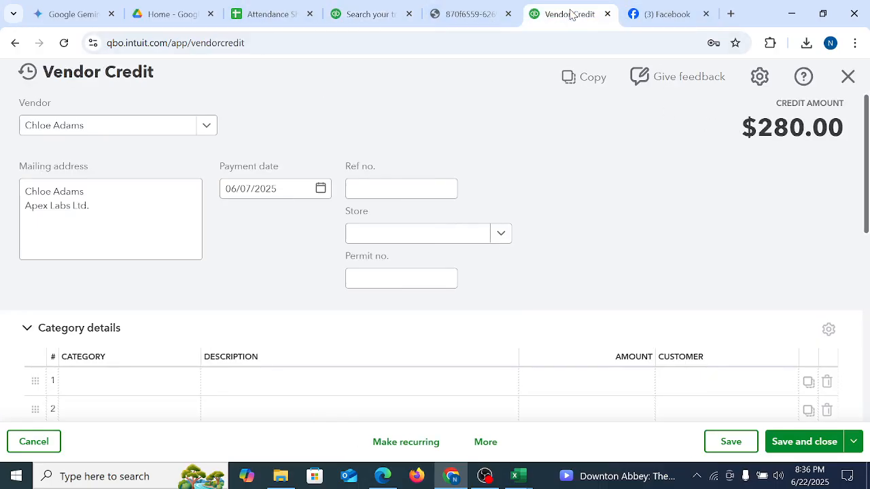
{"action": "left_click", "coordinate": [845, 79]}
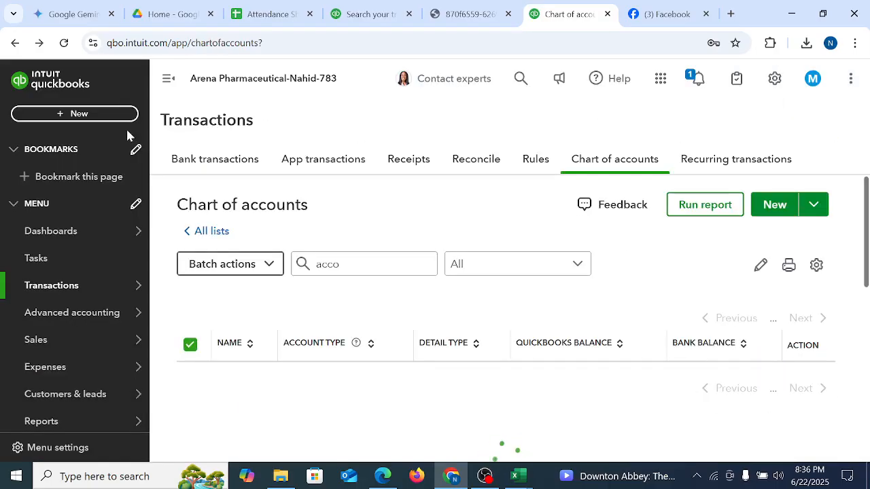
{"action": "left_click", "coordinate": [75, 113]}
{"action": "left_click", "coordinate": [178, 338]}
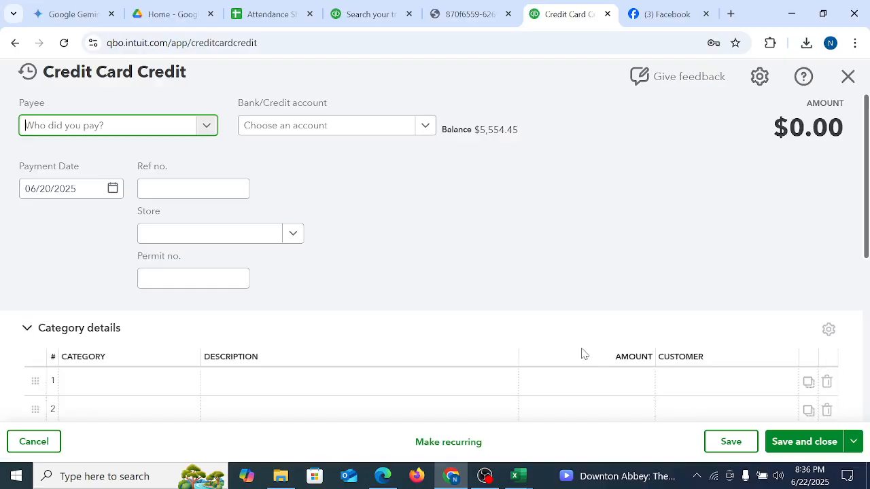
Step: Check the payee on the credit card expense and select the same vendor as the credit card credit's payee
{"action": "left_click", "coordinate": [125, 131]}
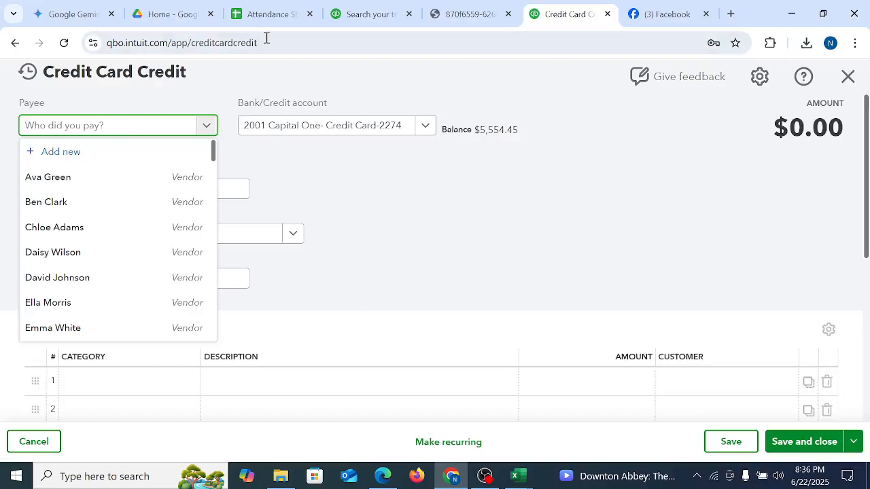
{"action": "left_click", "coordinate": [362, 5]}
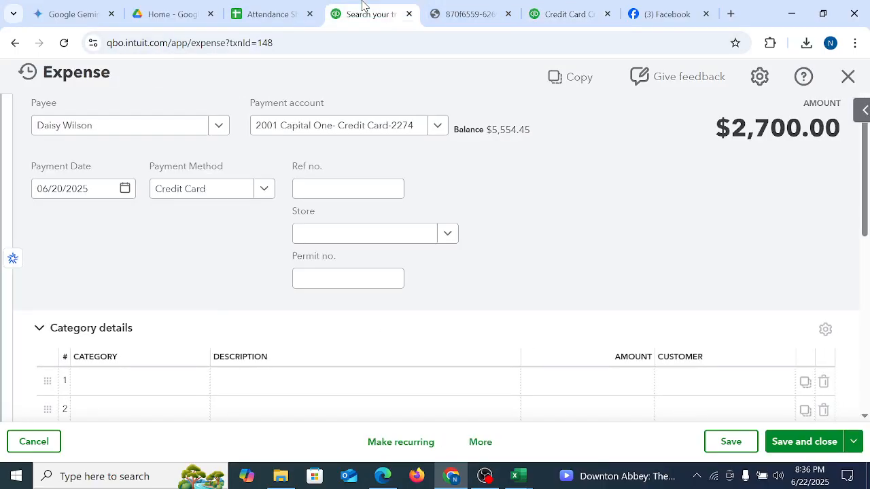
{"action": "left_click", "coordinate": [499, 6]}
{"action": "left_click", "coordinate": [580, 5]}
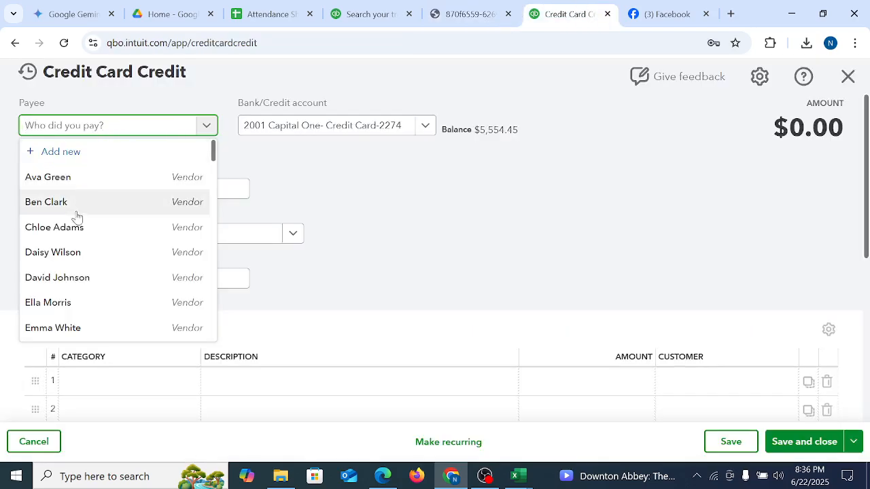
{"action": "left_click", "coordinate": [114, 252]}
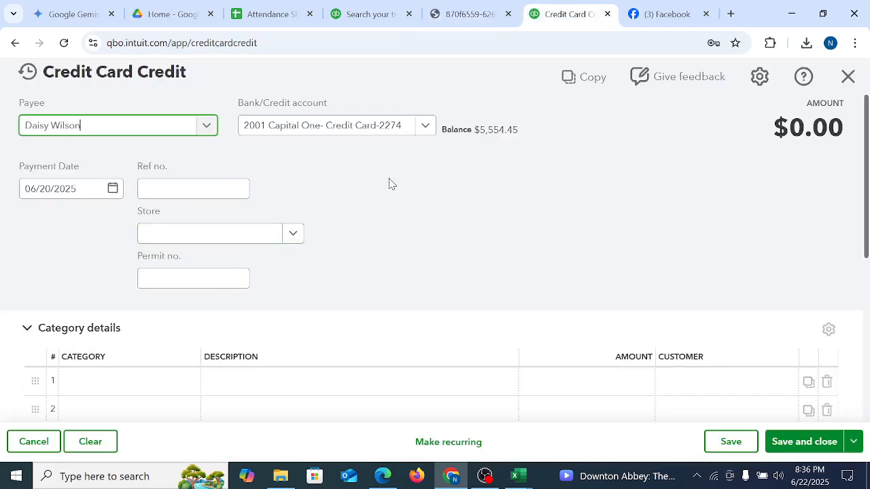
Step: Set the credit account to the Capital One credit card and the payment date to 06/22/2025
{"action": "left_click", "coordinate": [428, 128]}
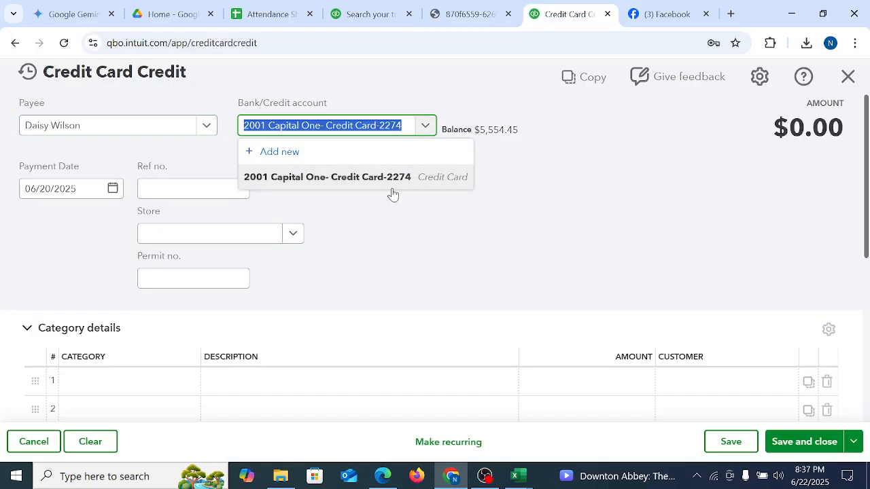
{"action": "left_click", "coordinate": [334, 178]}
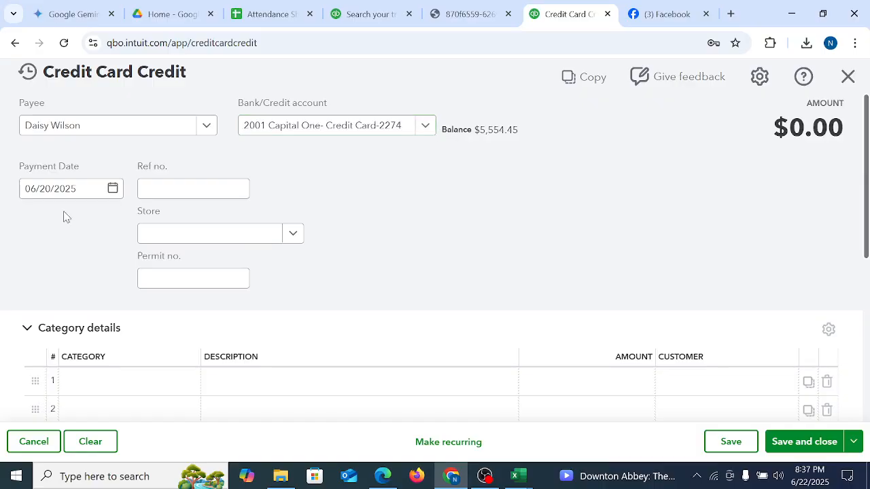
{"action": "left_click", "coordinate": [113, 188]}
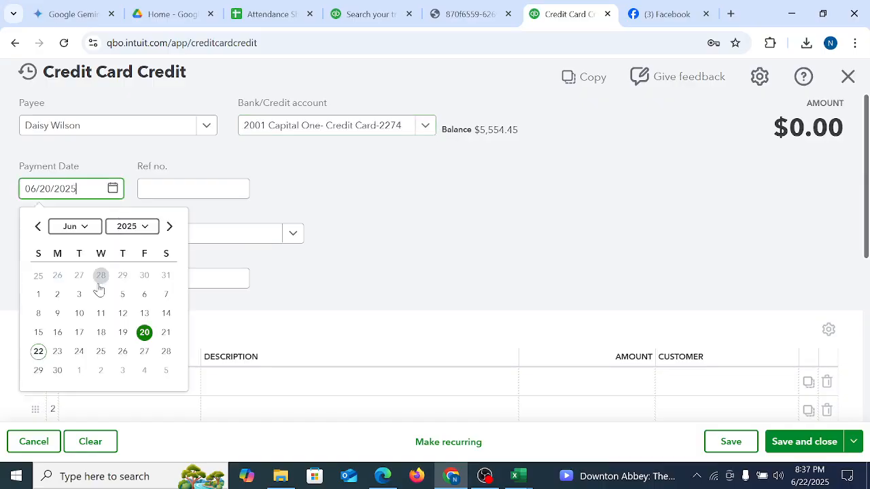
{"action": "left_click", "coordinate": [40, 355]}
{"action": "left_click", "coordinate": [781, 210]}
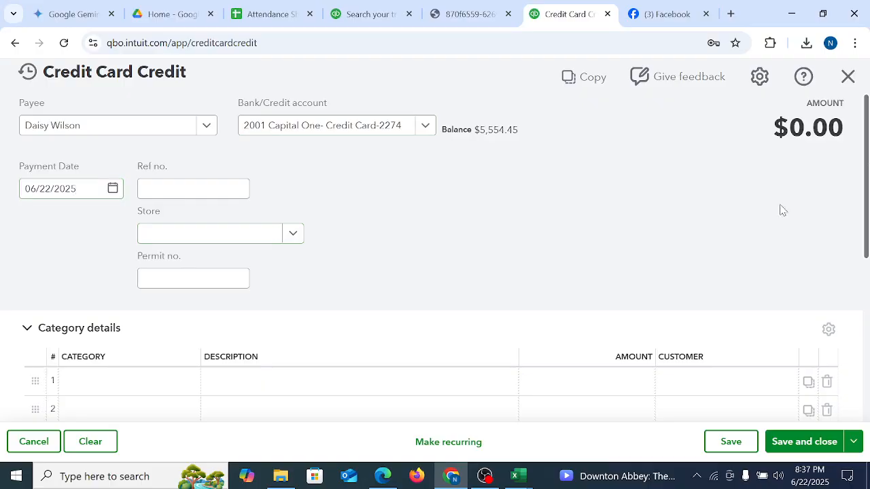
Step: Review the item line of the original credit card expense for the product, quantity and rate
{"action": "scroll", "coordinate": [407, 258], "scroll_direction": "down", "scroll_amount": 3}
{"action": "left_click", "coordinate": [159, 184]}
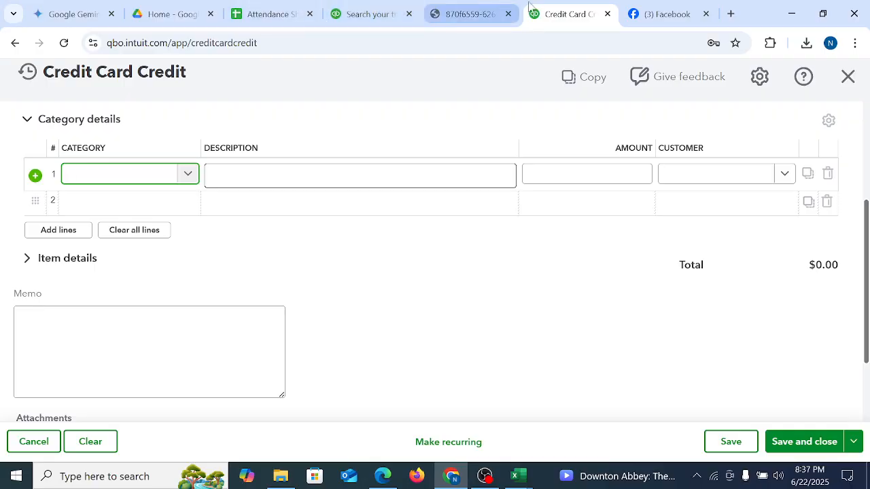
{"action": "left_click", "coordinate": [370, 14]}
{"action": "scroll", "coordinate": [401, 244], "scroll_direction": "down", "scroll_amount": 5}
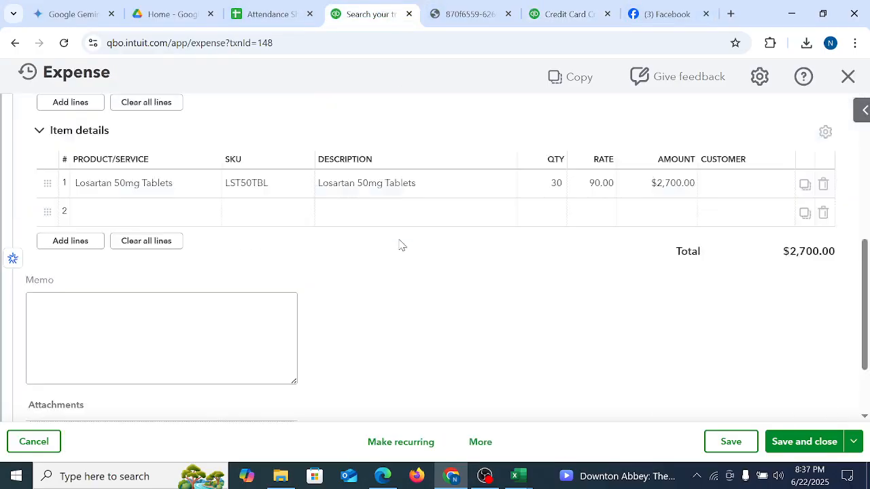
{"action": "scroll", "coordinate": [401, 244], "scroll_direction": "down", "scroll_amount": 3}
{"action": "left_click_drag", "start_coordinate": [861, 379], "coordinate": [861, 325]}
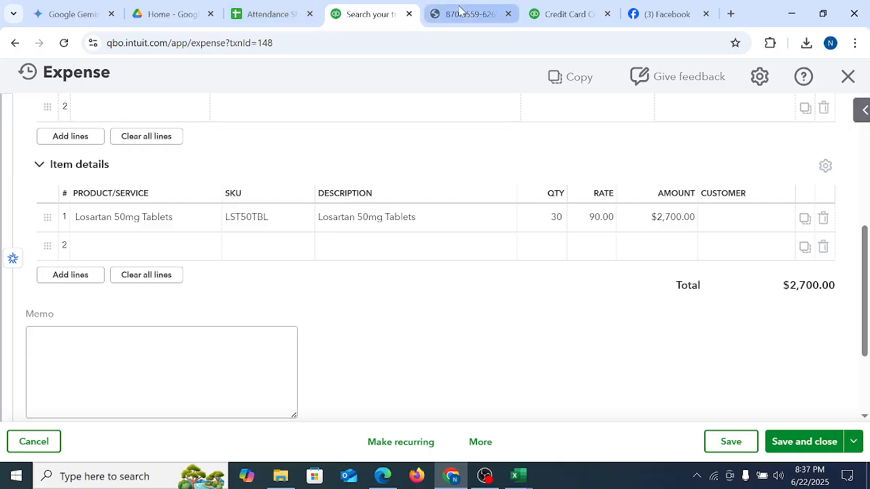
{"action": "left_click", "coordinate": [561, 7]}
{"action": "type", "text": "los"}
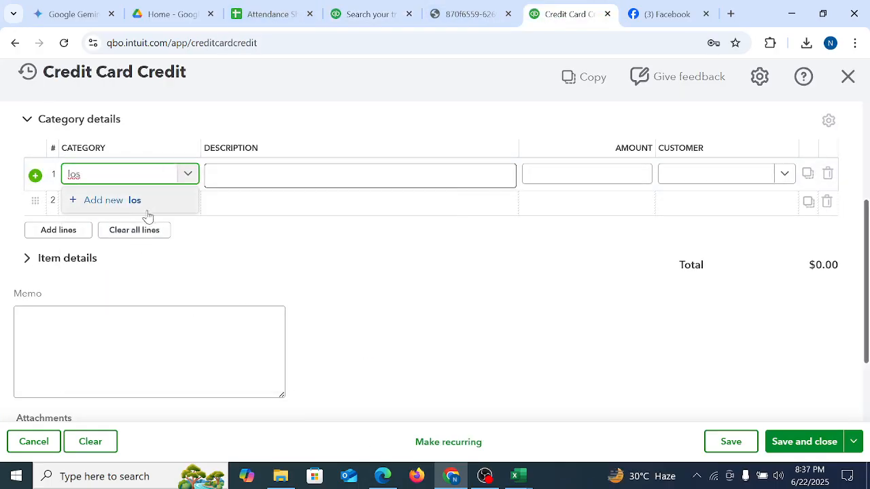
{"action": "key", "text": "BackSpace"}
{"action": "left_click", "coordinate": [507, 288]}
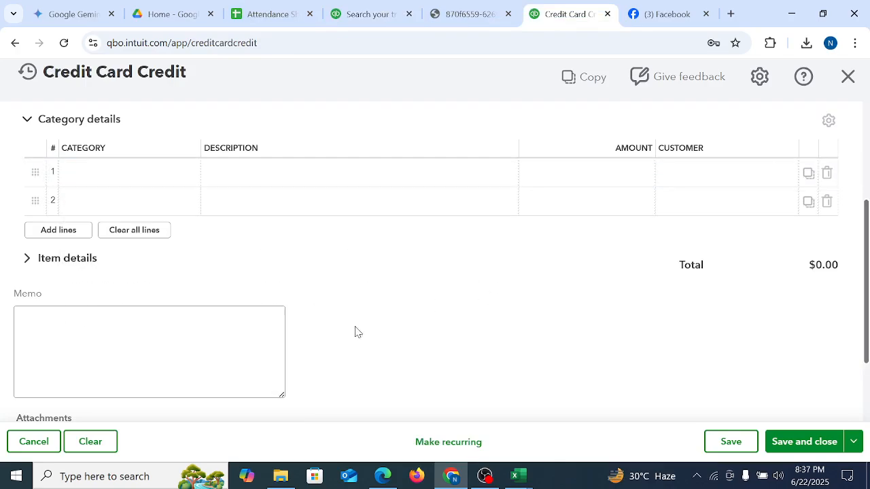
Step: Add Losartan 50mg Tablets as the first item line of the credit card credit, matching the original expense
{"action": "left_click", "coordinate": [80, 270]}
{"action": "left_click", "coordinate": [140, 313]}
{"action": "type", "text": "lo"}
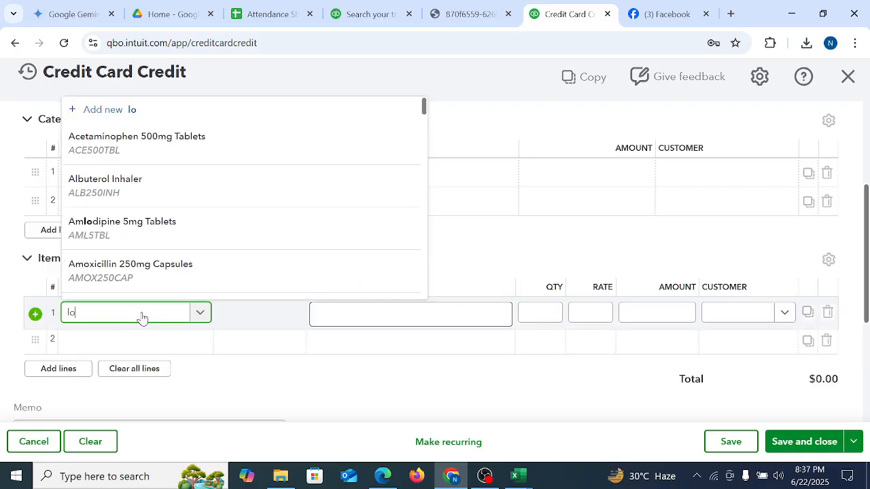
{"action": "type", "text": "s"}
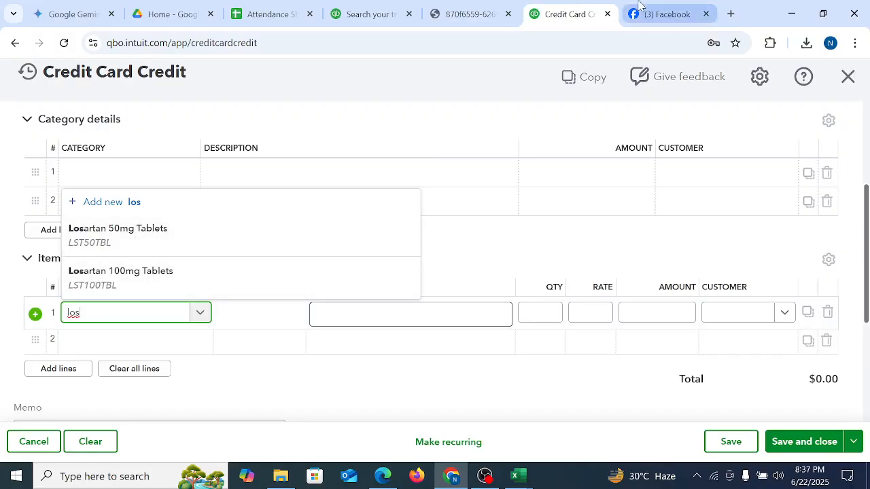
{"action": "left_click", "coordinate": [373, 3]}
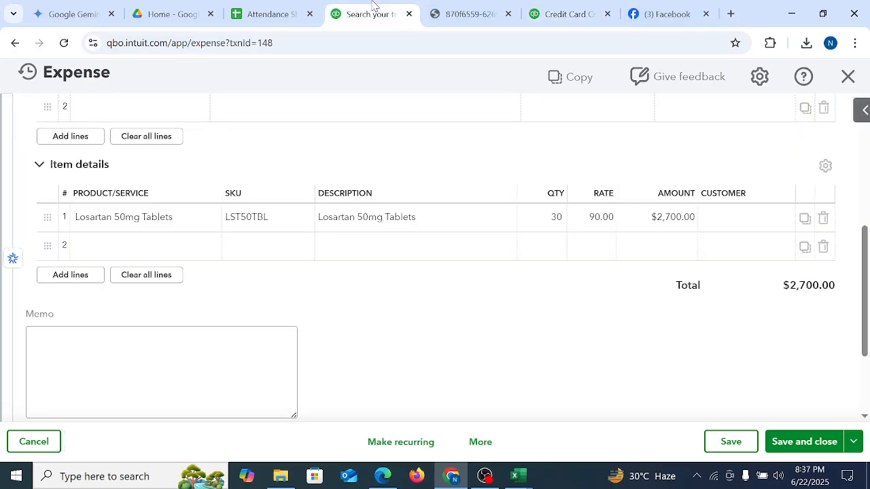
{"action": "left_click", "coordinate": [537, 12]}
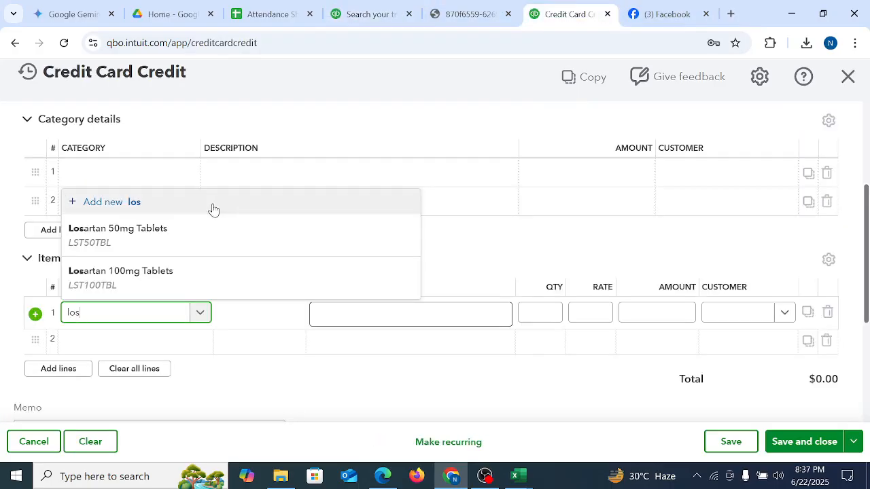
{"action": "left_click", "coordinate": [130, 234]}
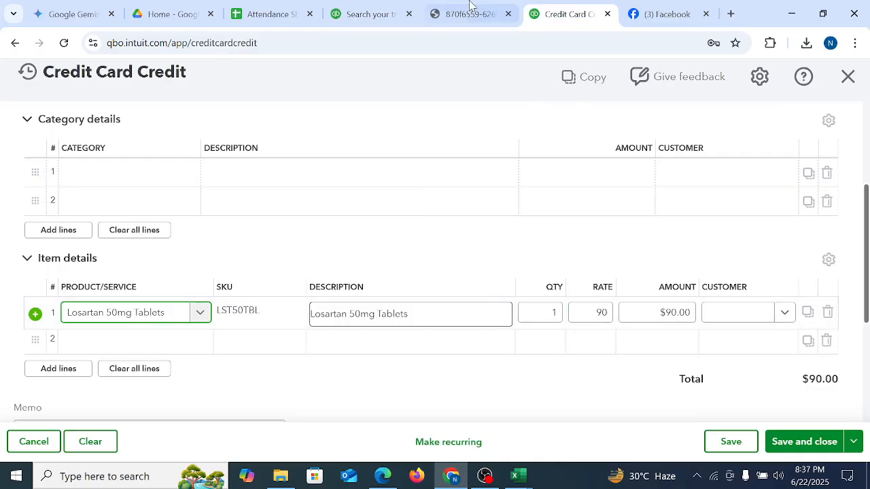
Step: Check the purchased quantity on the expense and set the Losartan 50mg Tablets quantity on the credit to 2
{"action": "left_click", "coordinate": [358, 13]}
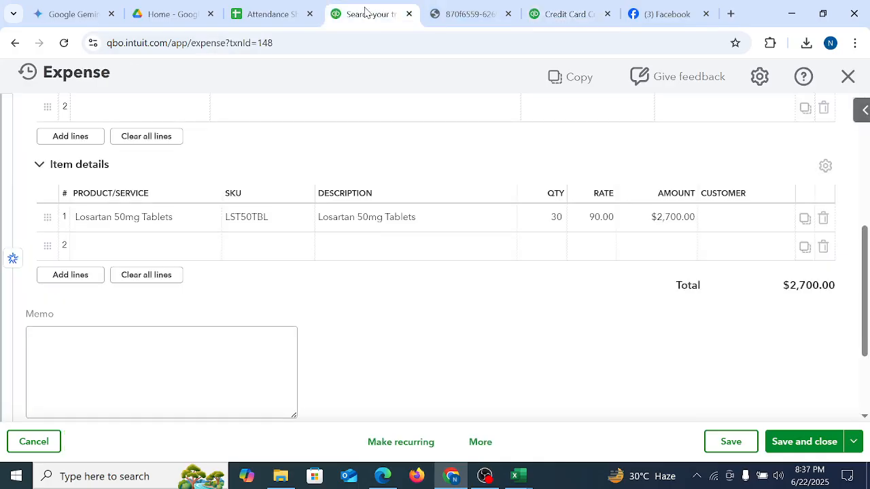
{"action": "left_click", "coordinate": [590, 12]}
{"action": "left_click", "coordinate": [544, 316]}
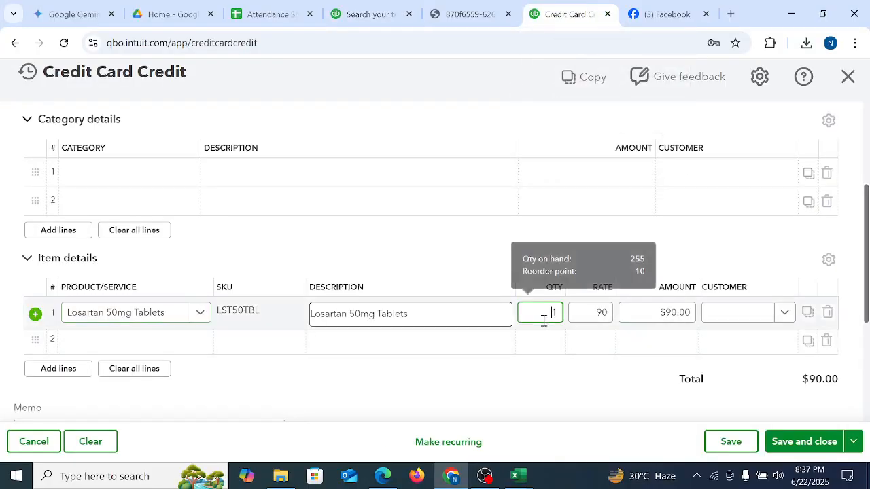
{"action": "type", "text": "2"}
{"action": "left_click", "coordinate": [580, 366]}
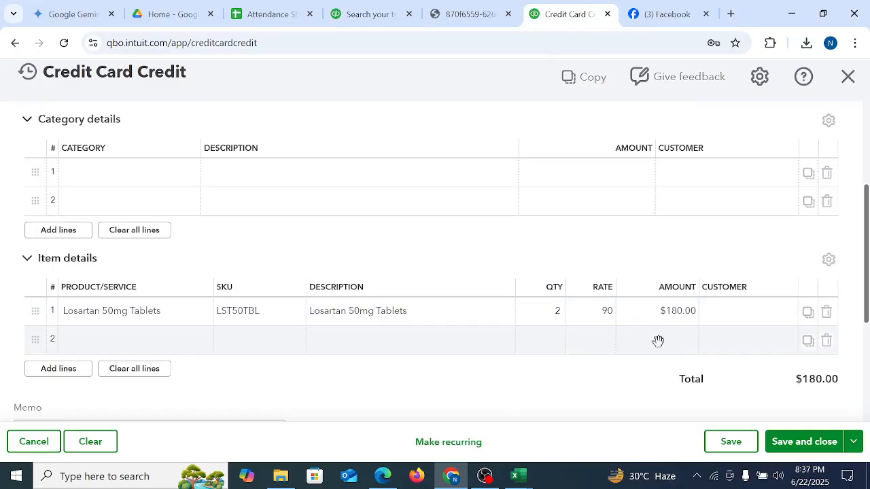
Step: Review the header of the credit card credit, then save and close it
{"action": "scroll", "coordinate": [654, 336], "scroll_direction": "up", "scroll_amount": 3}
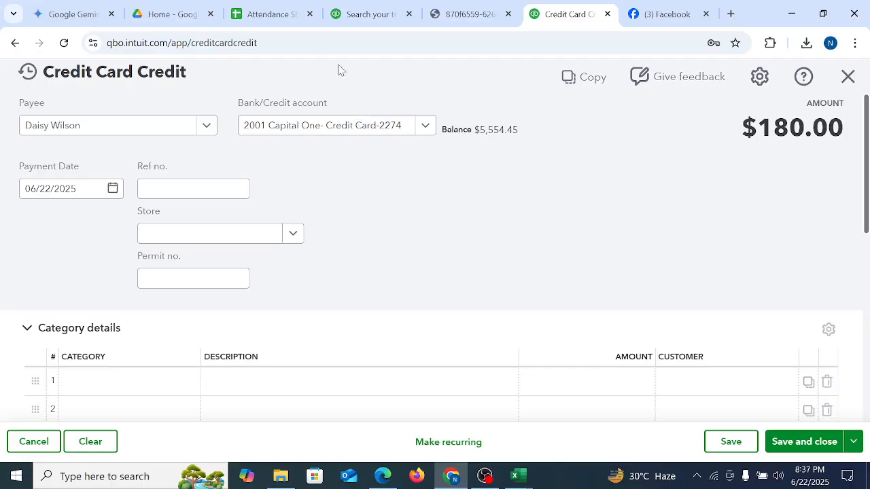
{"action": "left_click_drag", "start_coordinate": [86, 71], "coordinate": [246, 69]}
{"action": "left_click", "coordinate": [578, 243]}
{"action": "left_click", "coordinate": [797, 443]}
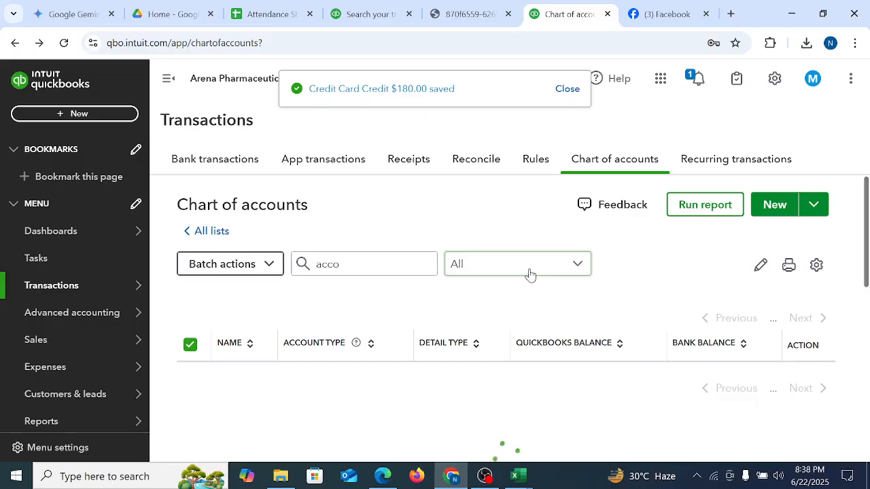
Step: Open the list of new transaction types and capture the whole screen for markup
{"action": "left_click", "coordinate": [71, 114]}
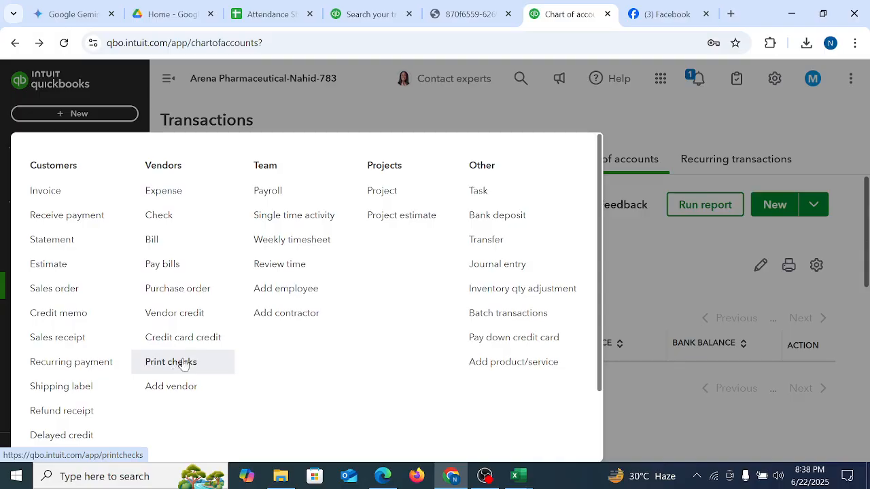
{"action": "left_click", "coordinate": [642, 317]}
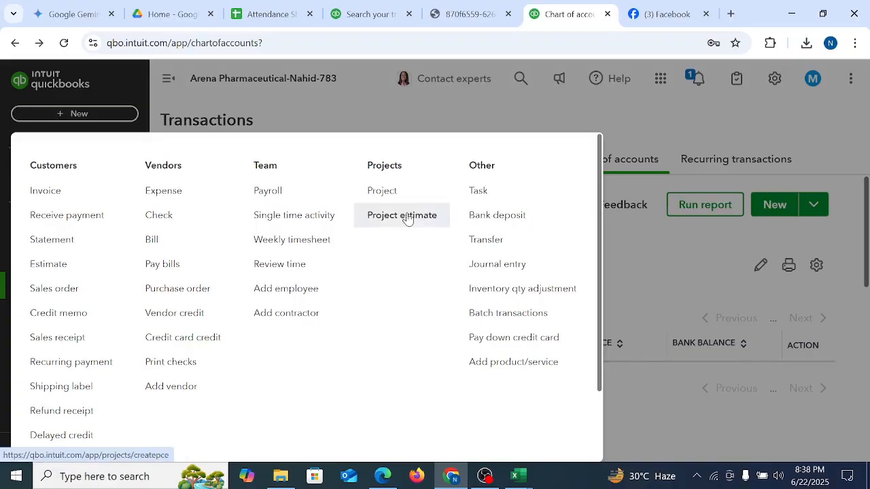
{"action": "key", "text": "super+shift+s"}
{"action": "left_click_drag", "start_coordinate": [1, 7], "coordinate": [869, 479]}
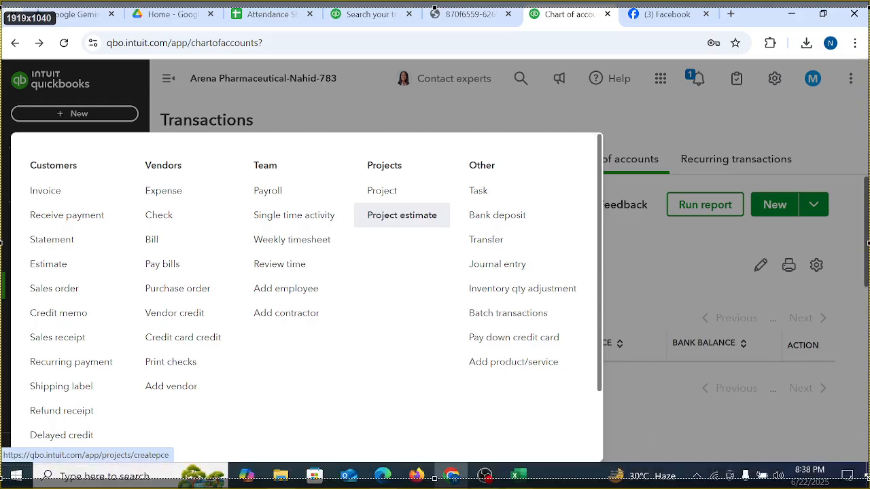
Step: Outline the Vendors column, Purchase order and Credit card credit with red rectangles, then discard the capture and close the list
{"action": "left_click", "coordinate": [666, 375]}
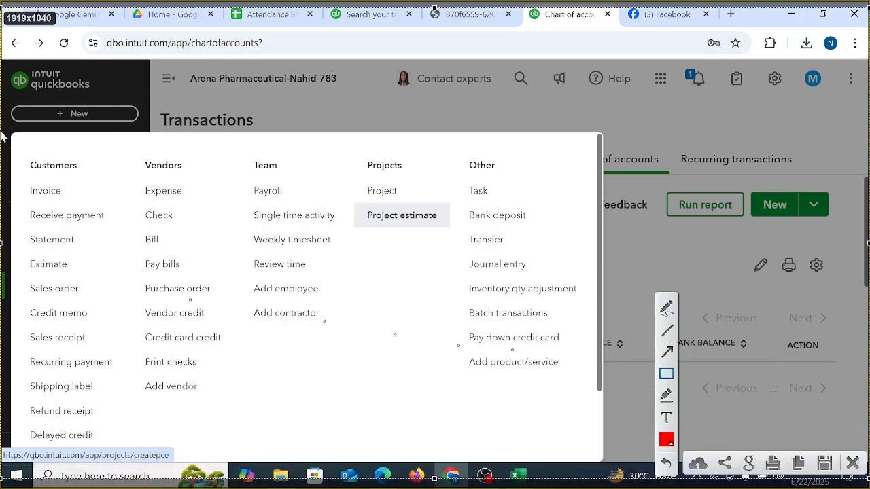
{"action": "left_click_drag", "start_coordinate": [104, 139], "coordinate": [249, 412]}
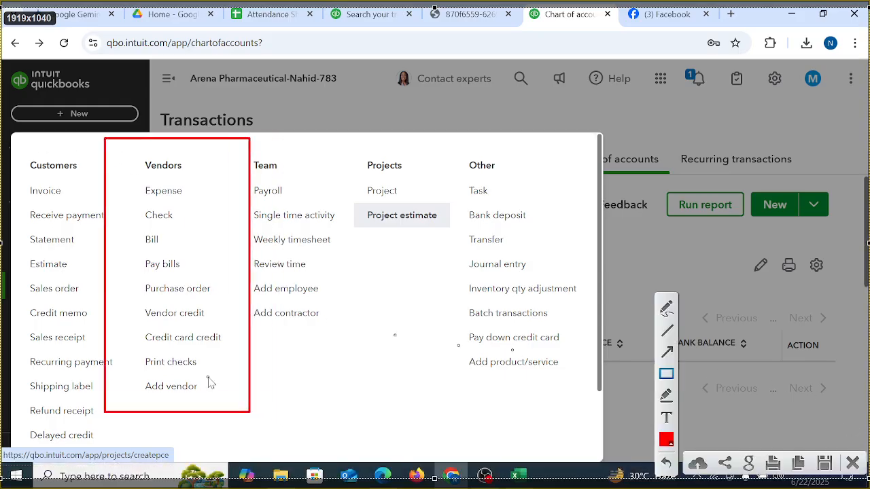
{"action": "left_click_drag", "start_coordinate": [136, 277], "coordinate": [234, 299]}
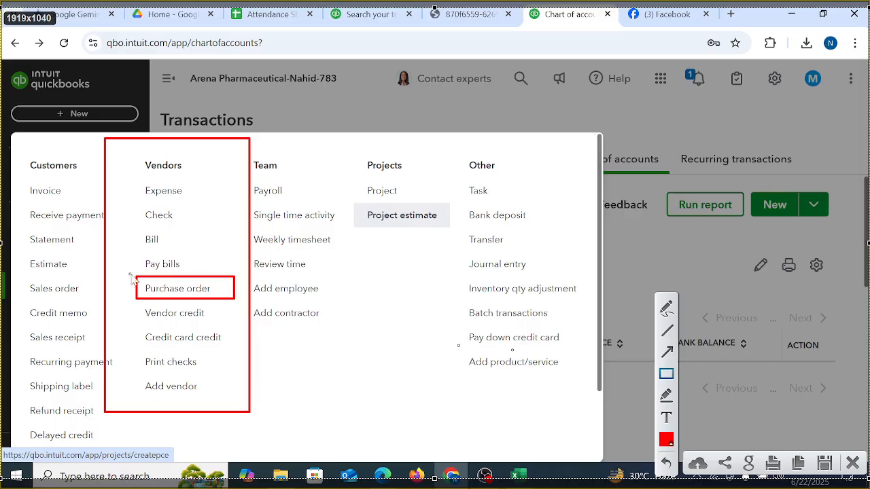
{"action": "left_click_drag", "start_coordinate": [133, 324], "coordinate": [241, 350]}
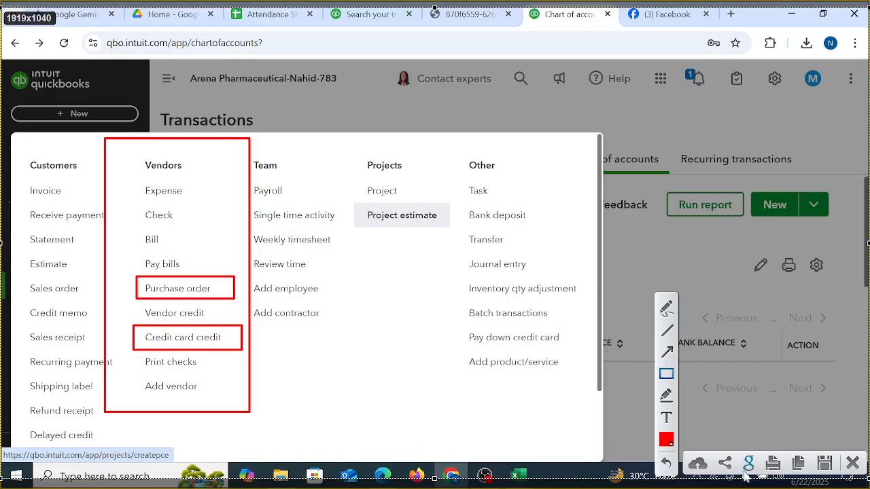
{"action": "left_click", "coordinate": [852, 463]}
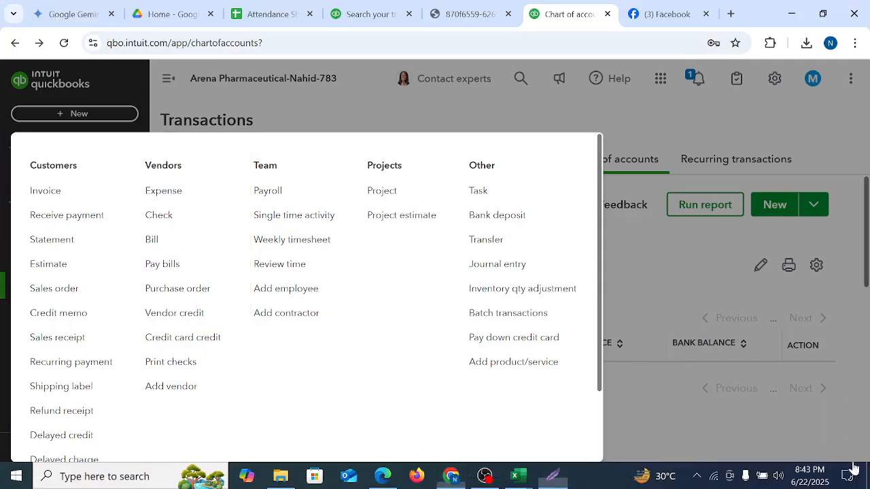
{"action": "key", "text": "Escape"}
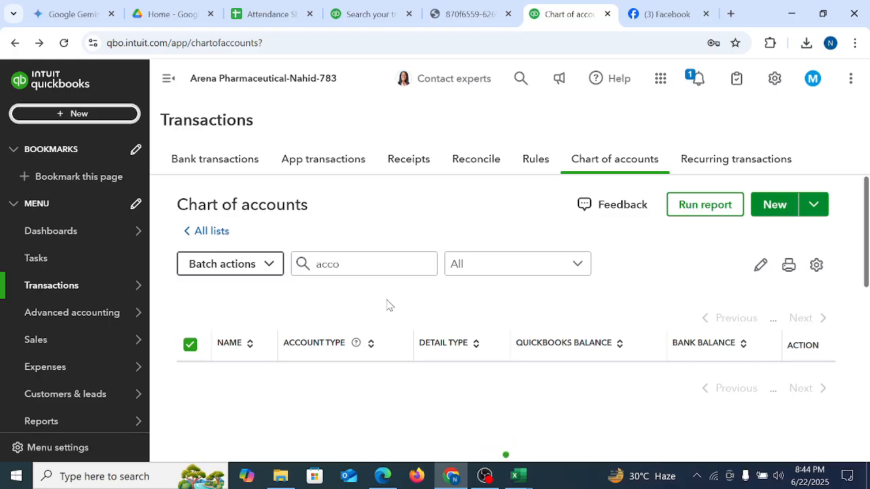
Step: Look over the available new transaction types and start a new vendor expense
{"action": "left_click", "coordinate": [55, 120]}
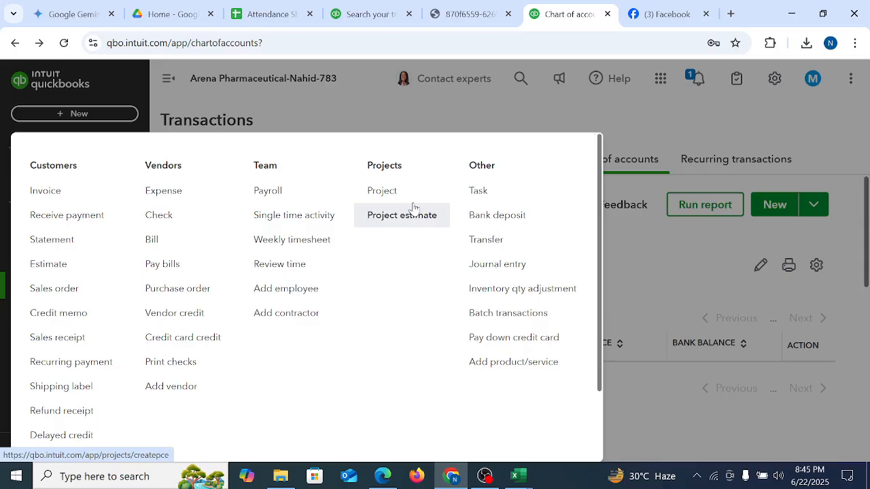
{"action": "scroll", "coordinate": [411, 302], "scroll_direction": "down", "scroll_amount": 2}
{"action": "scroll", "coordinate": [408, 301], "scroll_direction": "up", "scroll_amount": 2}
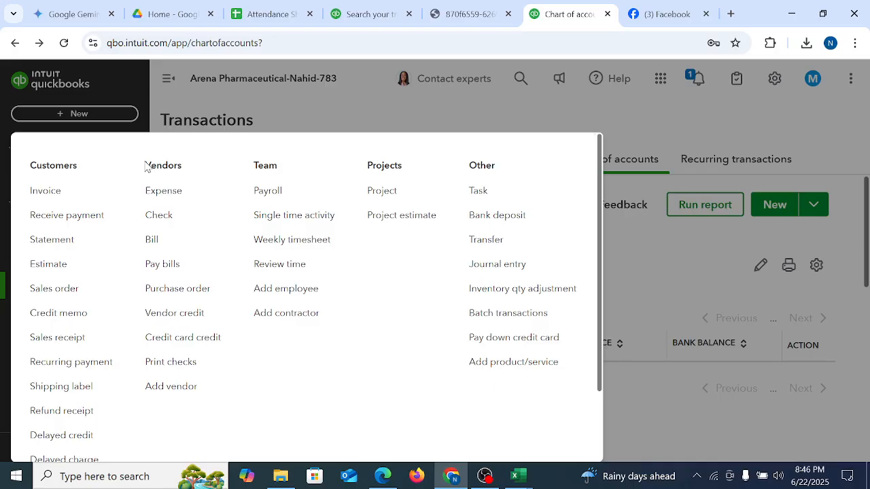
{"action": "left_click", "coordinate": [170, 198]}
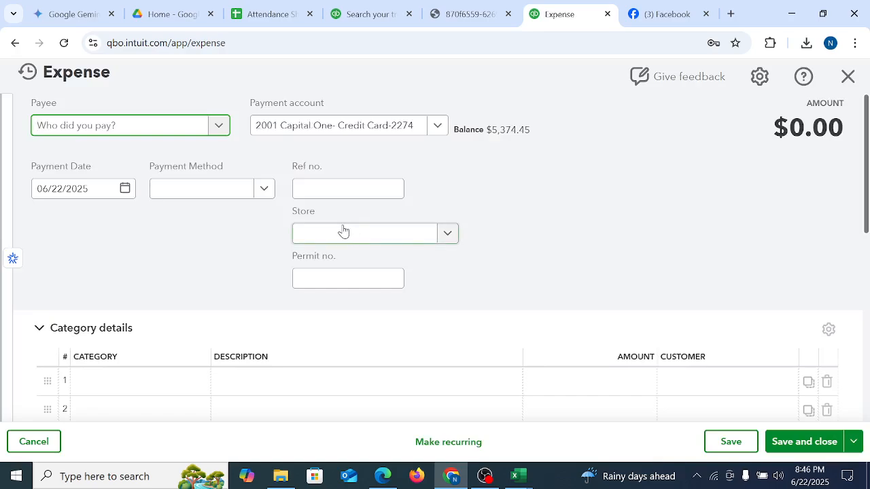
Step: Set the expense's payee to the sixth vendor in the list and dismiss the suggested bill without adding it
{"action": "left_click", "coordinate": [190, 128]}
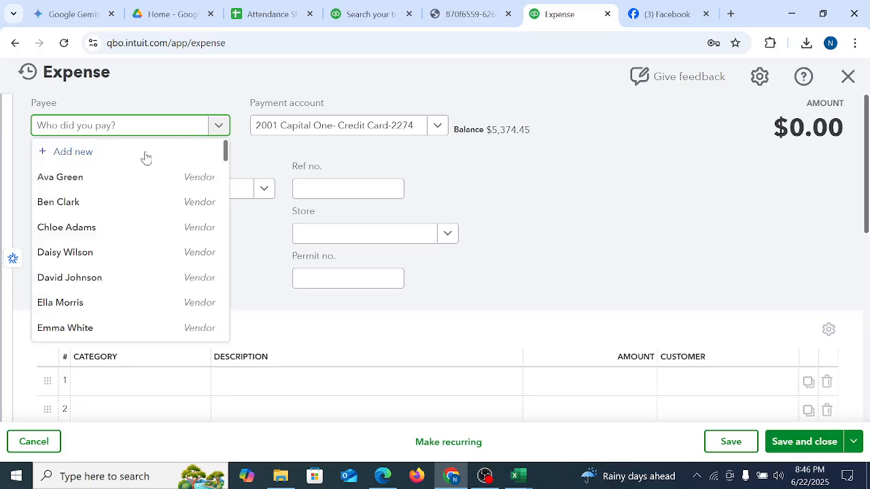
{"action": "left_click", "coordinate": [61, 306]}
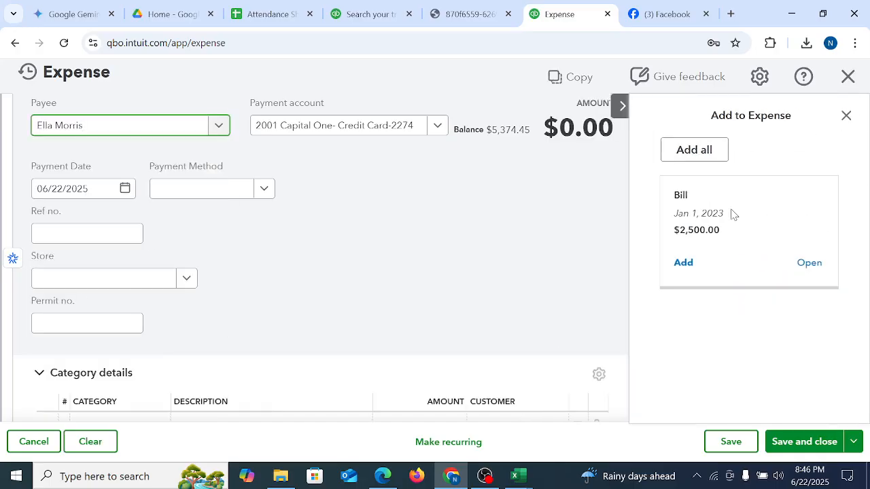
{"action": "left_click", "coordinate": [842, 117]}
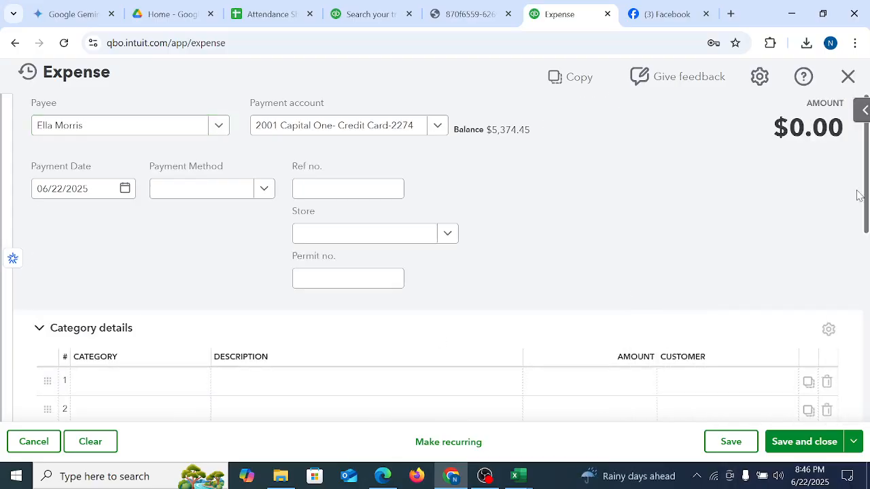
{"action": "scroll", "coordinate": [867, 197], "scroll_direction": "down", "scroll_amount": 2}
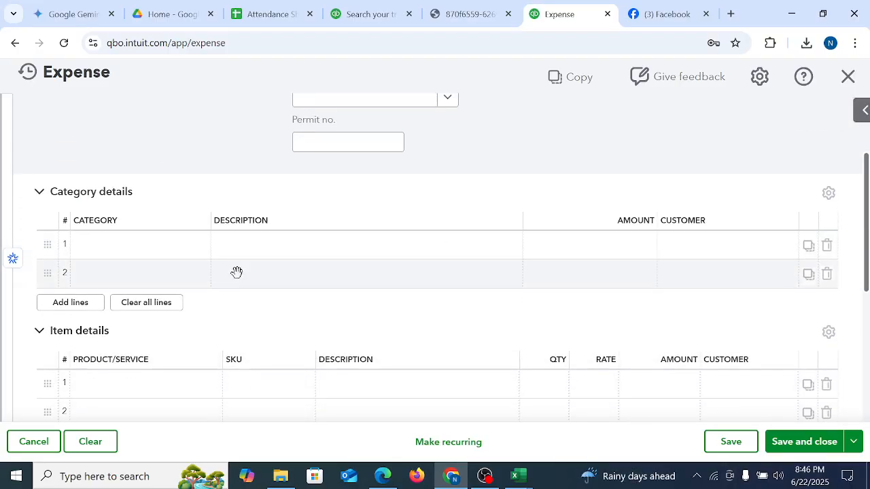
Step: Fill the first category line with the 6044 Rent and Utilities account and an amount of 250
{"action": "left_click", "coordinate": [191, 253]}
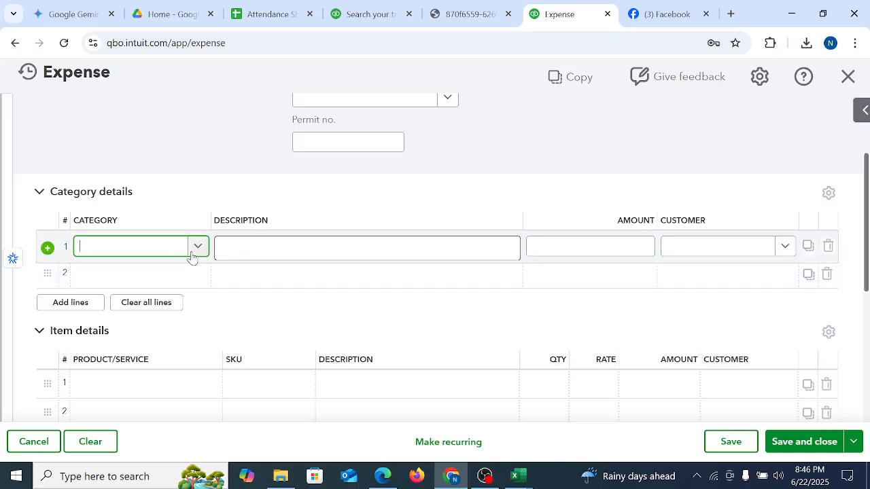
{"action": "type", "text": "rebt"}
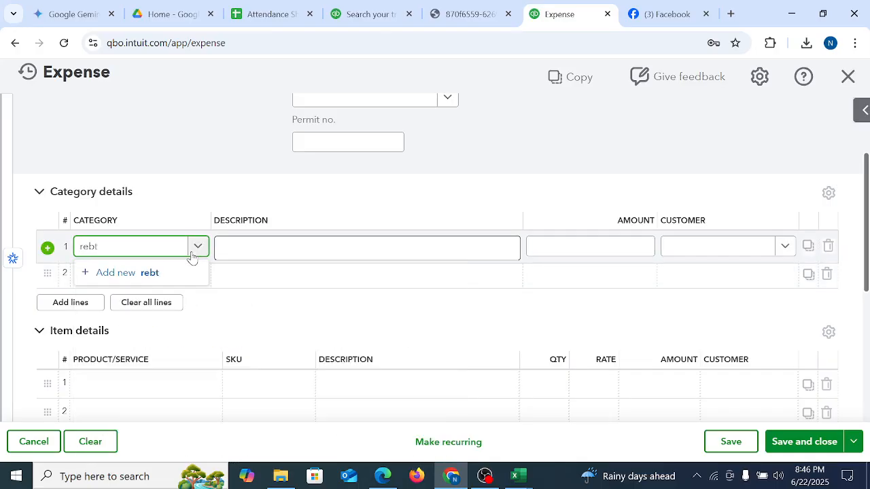
{"action": "key", "text": "BackSpace"}
{"action": "key", "text": "BackSpace"}
{"action": "key", "text": "BackSpace"}
{"action": "type", "text": "en"}
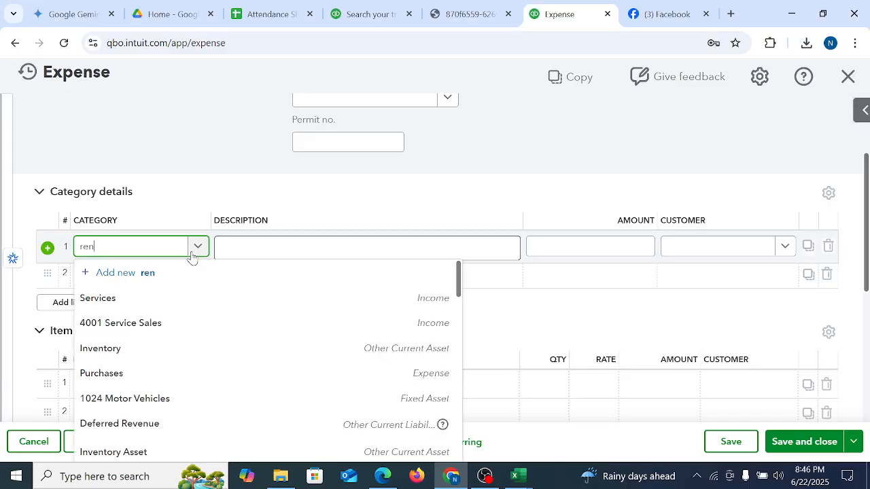
{"action": "type", "text": "t"}
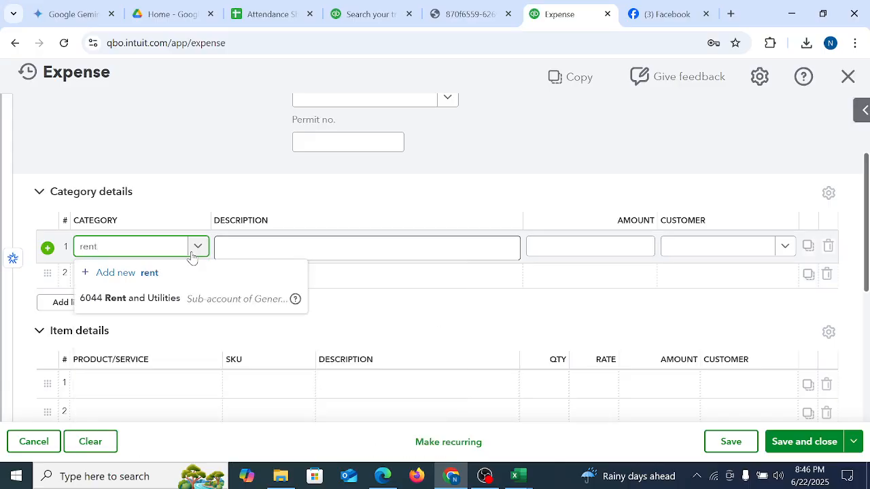
{"action": "left_click", "coordinate": [155, 303]}
{"action": "left_click", "coordinate": [363, 249]}
{"action": "left_click", "coordinate": [586, 247]}
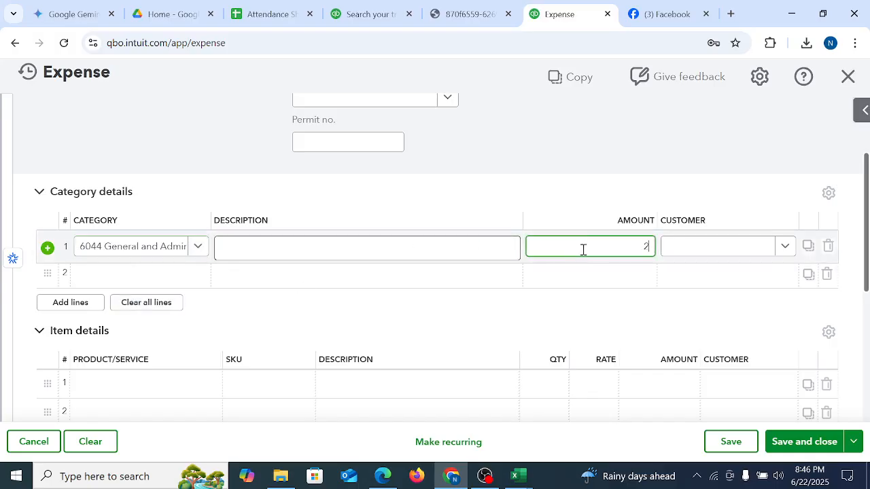
{"action": "left_click", "coordinate": [552, 181]}
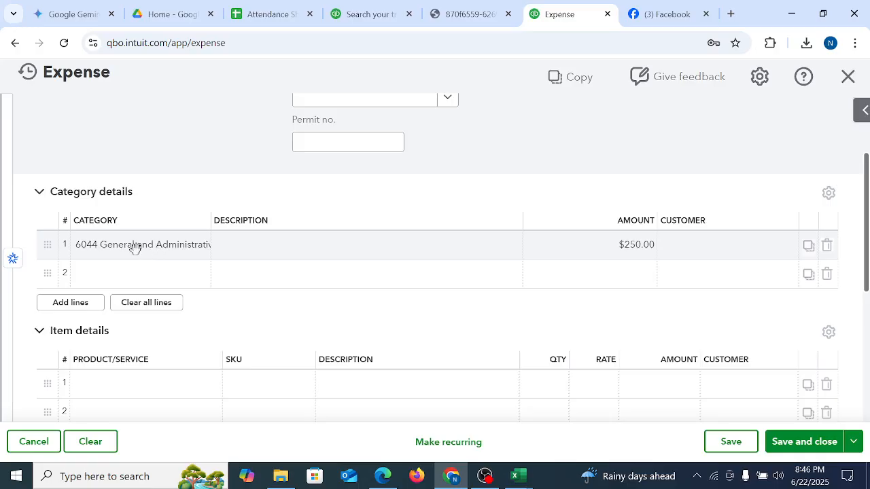
Step: Set the expense's payment date to 06/04/2025
{"action": "scroll", "coordinate": [150, 254], "scroll_direction": "up", "scroll_amount": 2}
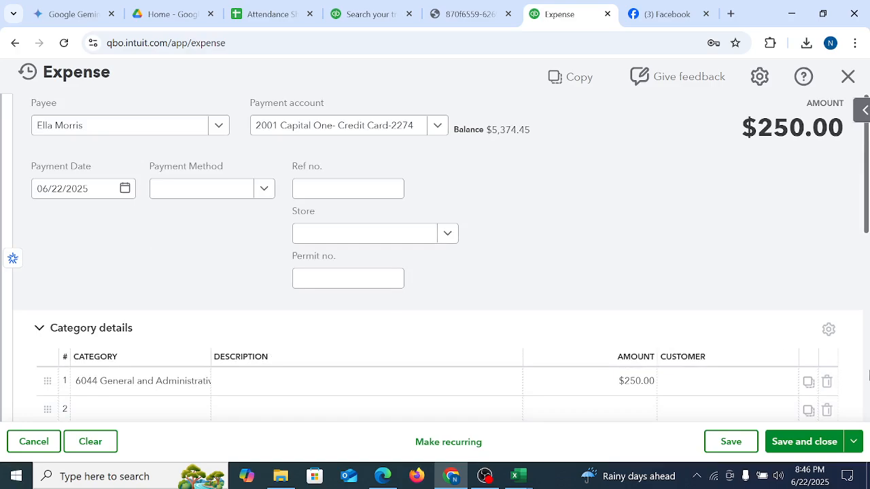
{"action": "left_click", "coordinate": [125, 189]}
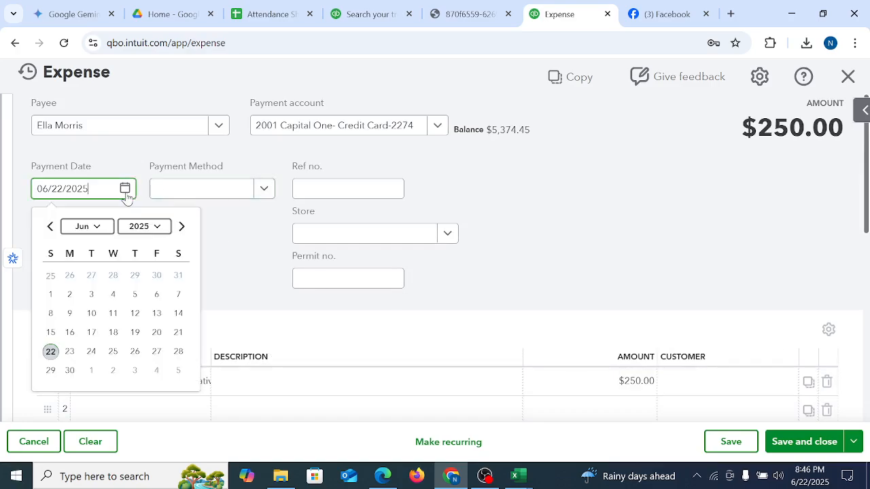
{"action": "left_click", "coordinate": [113, 295]}
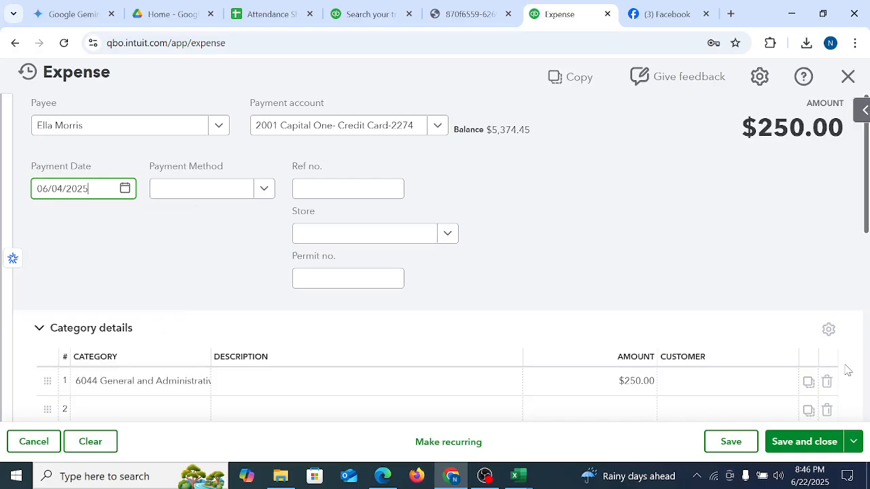
Step: Save and close the rent expense, and start a new blank expense
{"action": "left_click", "coordinate": [792, 443]}
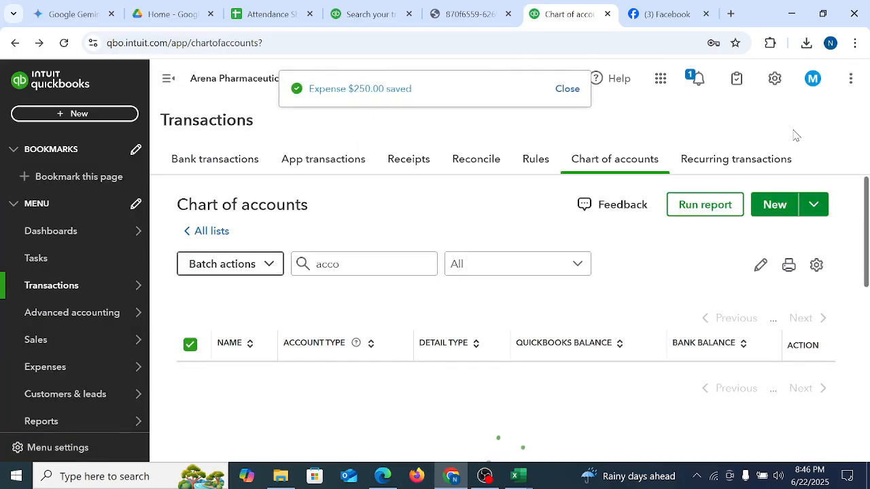
{"action": "left_click", "coordinate": [90, 115]}
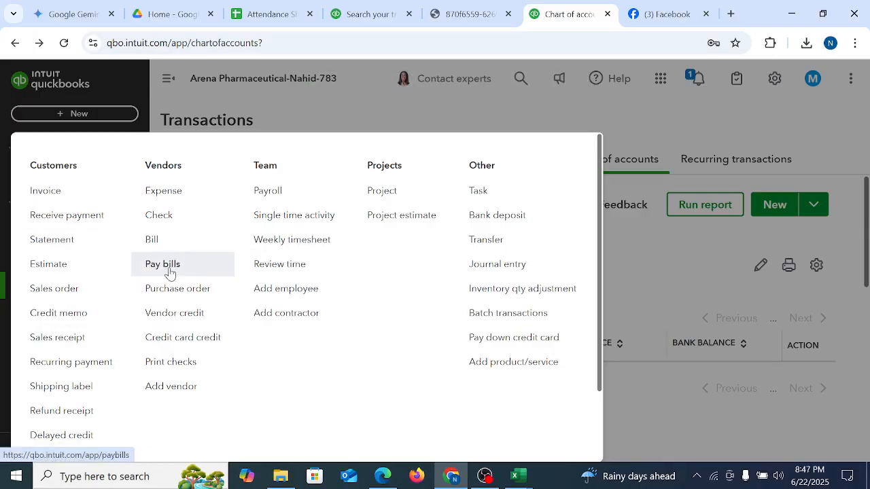
{"action": "left_click", "coordinate": [167, 195]}
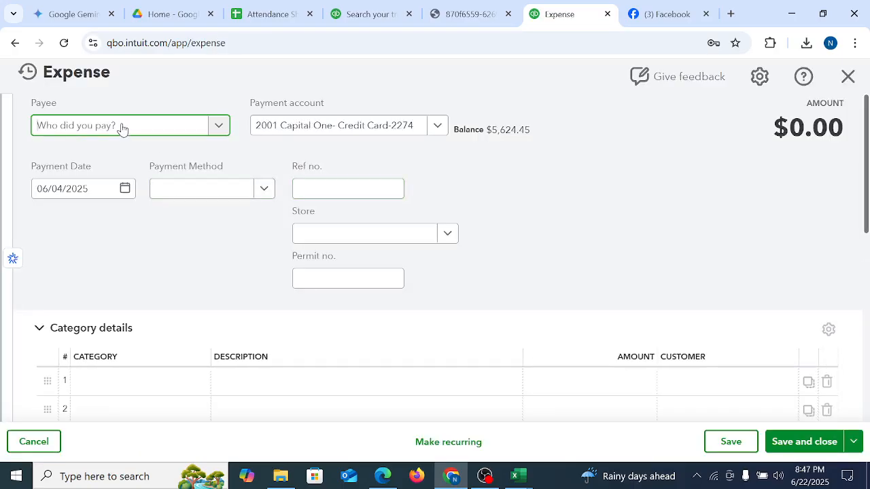
Step: Open the workbook "Transfer and expenses-Category details" from the All Invoice & Bill file folder and show its Expenses sheet
{"action": "left_click", "coordinate": [281, 475]}
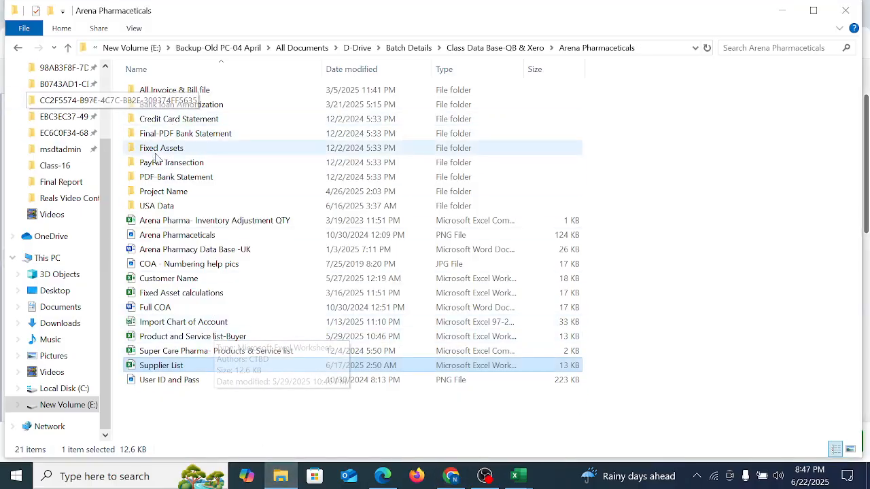
{"action": "double_click", "coordinate": [189, 93]}
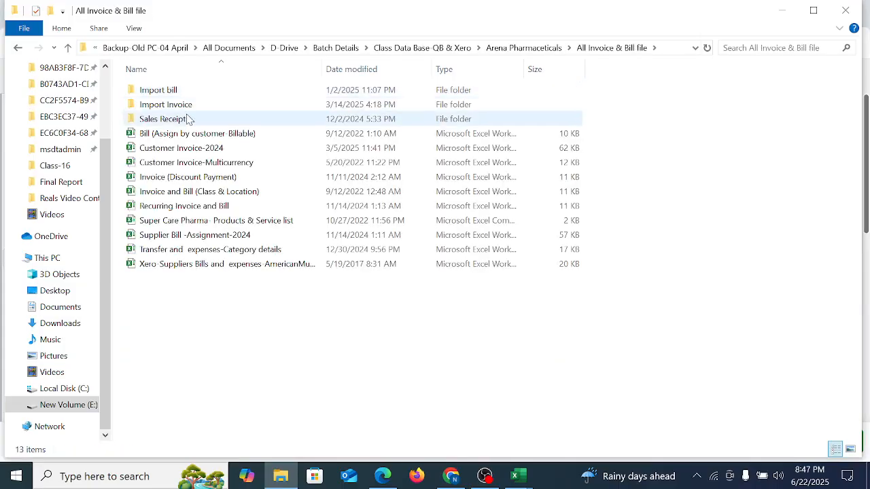
{"action": "double_click", "coordinate": [207, 250]}
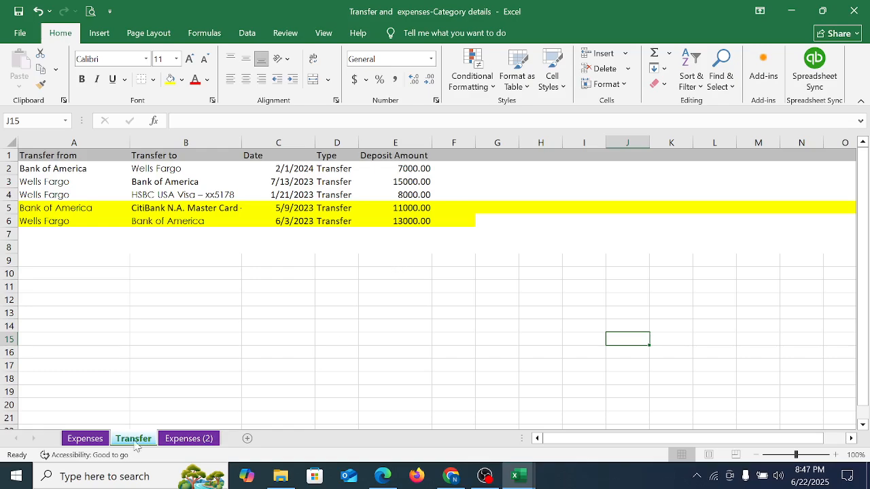
{"action": "left_click", "coordinate": [91, 440]}
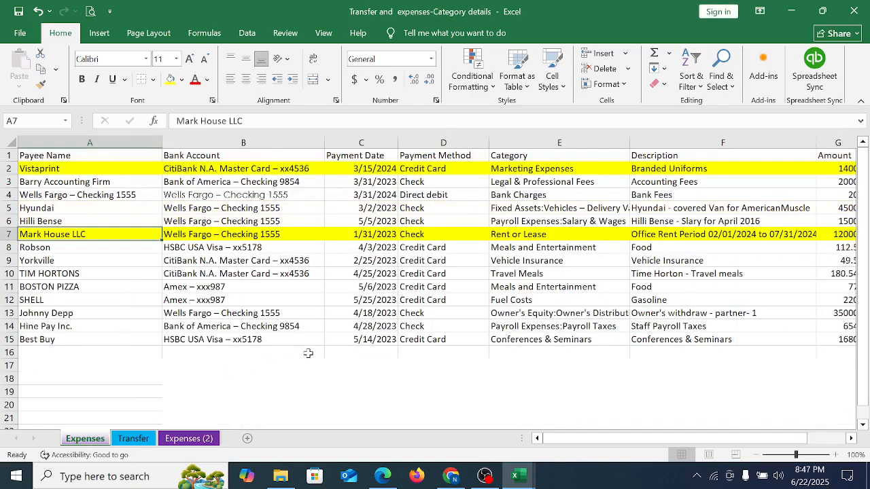
Step: Review the expense list column by column, from payee name, bank account and payment date through to amount
{"action": "left_click", "coordinate": [348, 378]}
{"action": "left_click", "coordinate": [155, 218]}
{"action": "left_click_drag", "start_coordinate": [58, 171], "coordinate": [89, 343]}
{"action": "left_click_drag", "start_coordinate": [212, 169], "coordinate": [241, 344]}
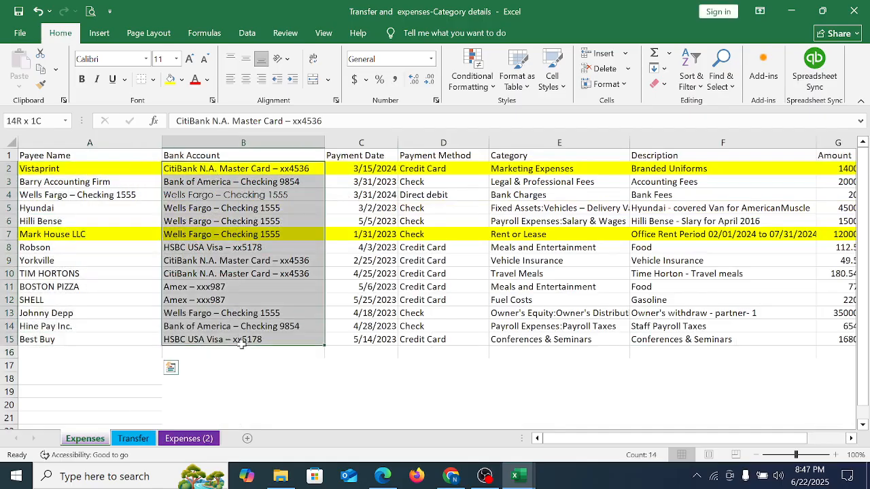
{"action": "left_click_drag", "start_coordinate": [372, 168], "coordinate": [391, 345]}
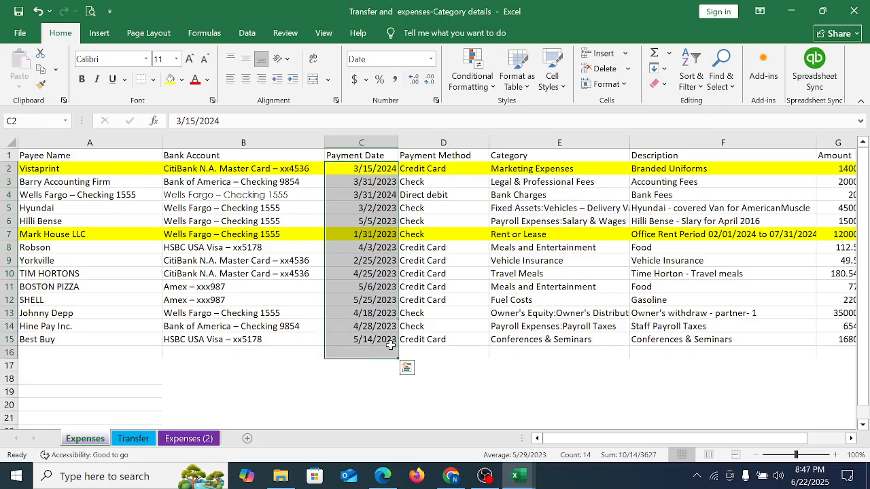
{"action": "left_click_drag", "start_coordinate": [436, 167], "coordinate": [475, 343]}
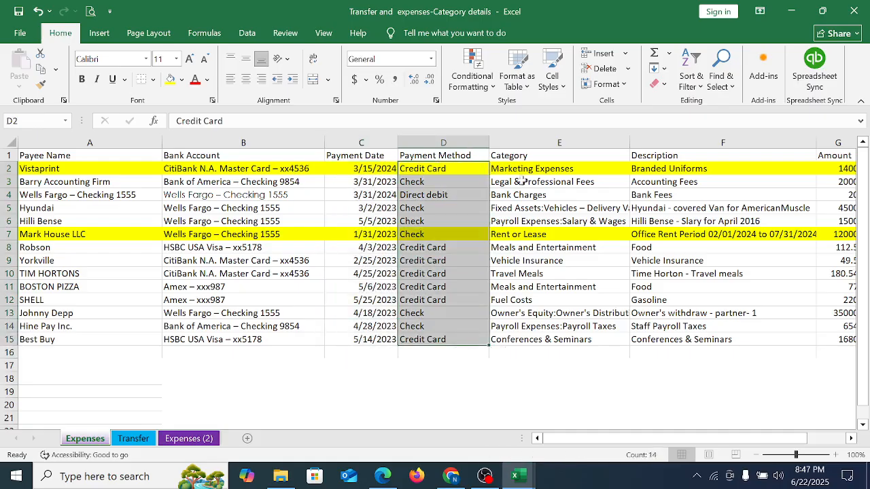
{"action": "left_click_drag", "start_coordinate": [525, 168], "coordinate": [557, 343]}
{"action": "left_click_drag", "start_coordinate": [663, 168], "coordinate": [704, 326]}
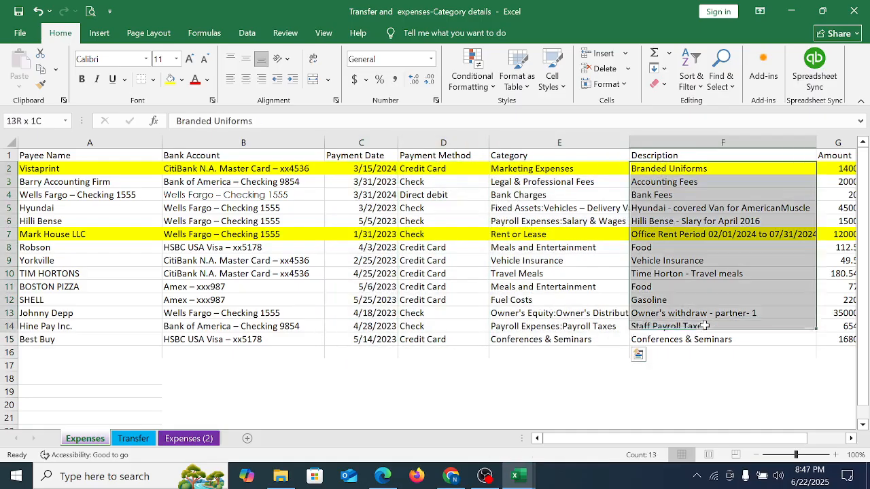
{"action": "left_click", "coordinate": [703, 273]}
{"action": "key", "text": "Right"}
{"action": "key", "text": "Right"}
{"action": "key", "text": "Right"}
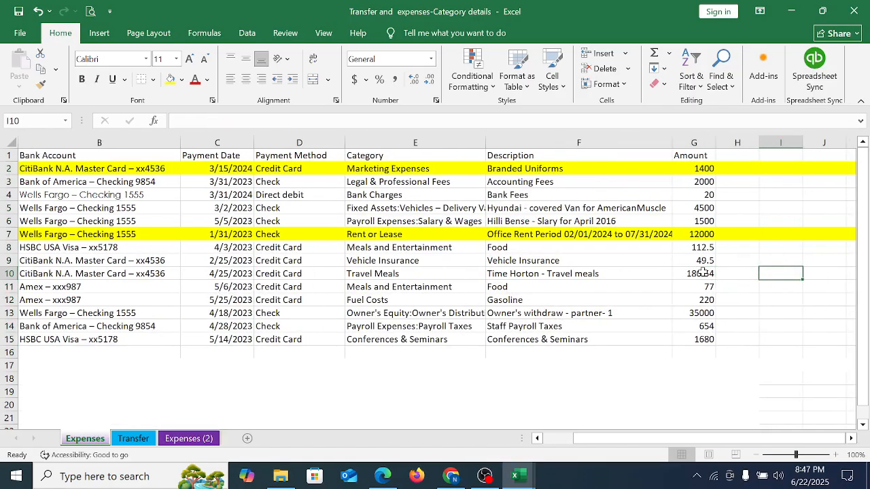
{"action": "left_click_drag", "start_coordinate": [686, 175], "coordinate": [724, 345]}
{"action": "left_click", "coordinate": [577, 404]}
Step: Examine the Mark House LLC rent row's payee, bank account, payment date, method, category, description and amount
{"action": "left_click", "coordinate": [380, 237]}
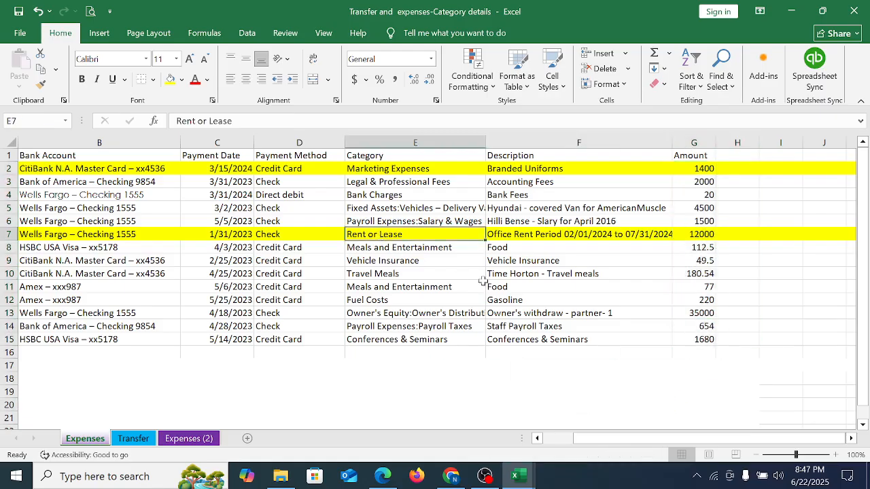
{"action": "key", "text": "Left"}
{"action": "key", "text": "Left"}
{"action": "key", "text": "Left"}
{"action": "key", "text": "Left"}
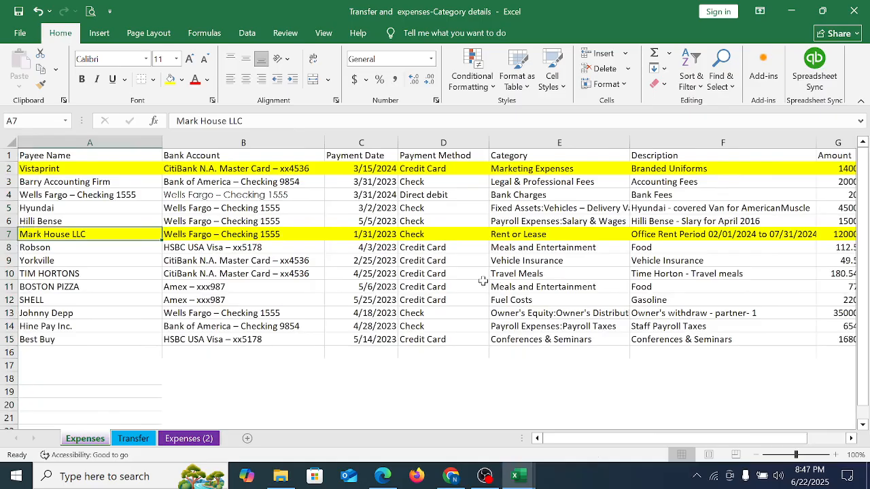
{"action": "key", "text": "Right"}
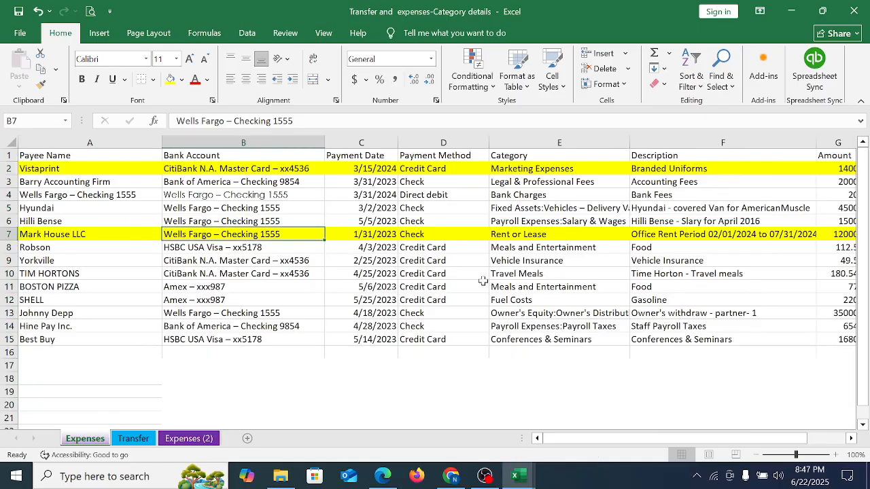
{"action": "key", "text": "Right"}
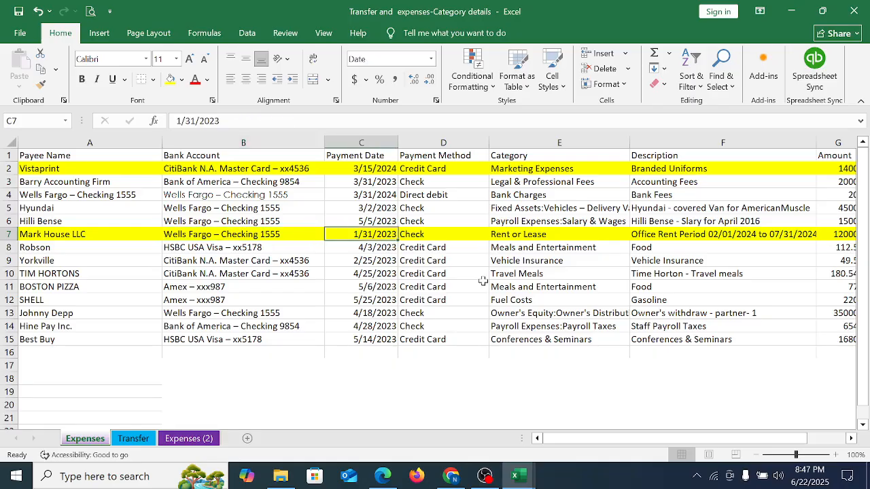
{"action": "key", "text": "Right"}
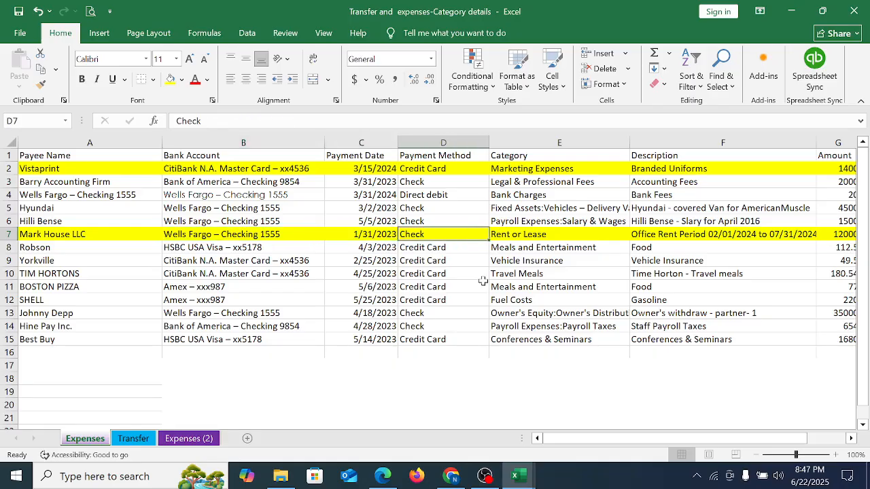
{"action": "key", "text": "Right"}
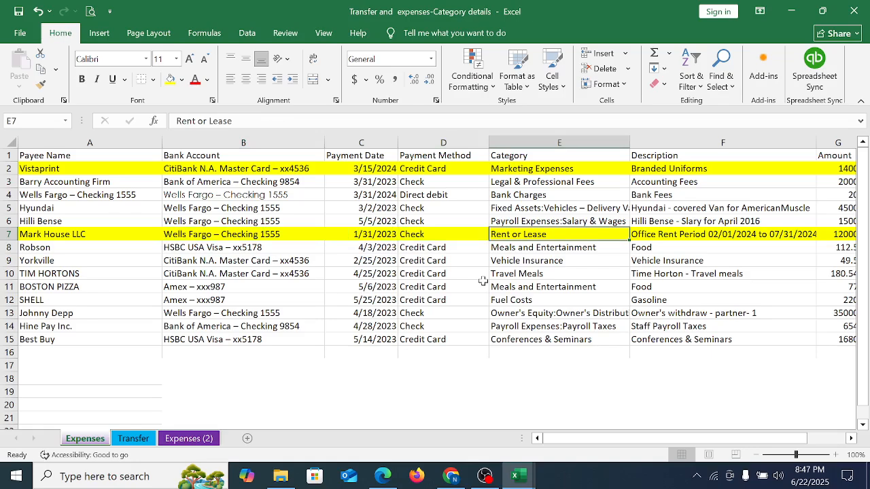
{"action": "key", "text": "Right"}
{"action": "key", "text": "Right"}
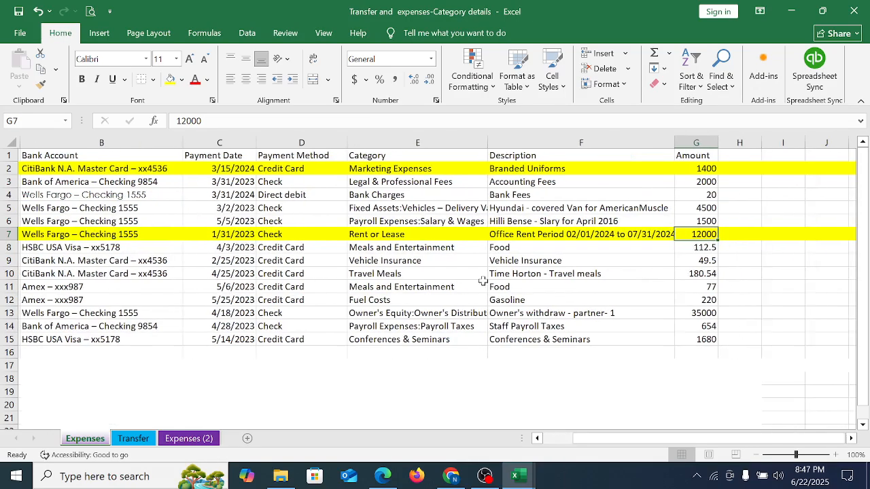
{"action": "left_click", "coordinate": [516, 236]}
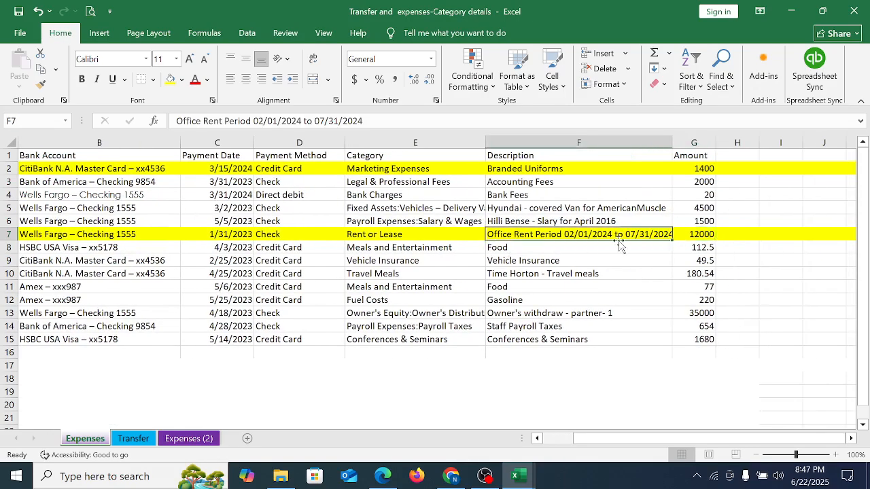
{"action": "left_click", "coordinate": [693, 231]}
{"action": "left_click", "coordinate": [596, 236]}
{"action": "key", "text": "Right"}
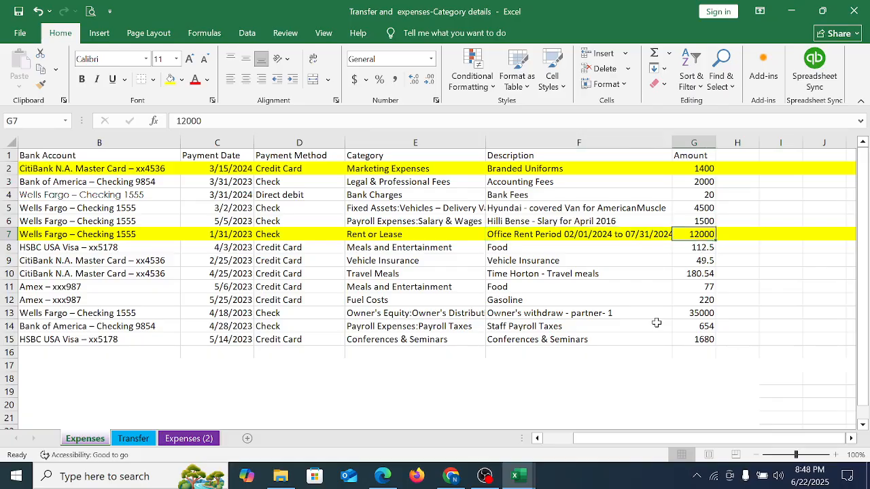
{"action": "key", "text": "Left"}
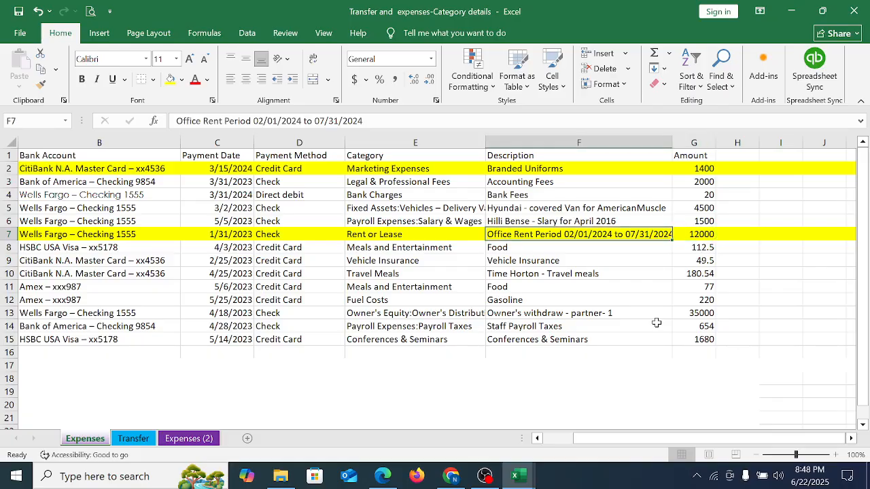
{"action": "left_click", "coordinate": [634, 276]}
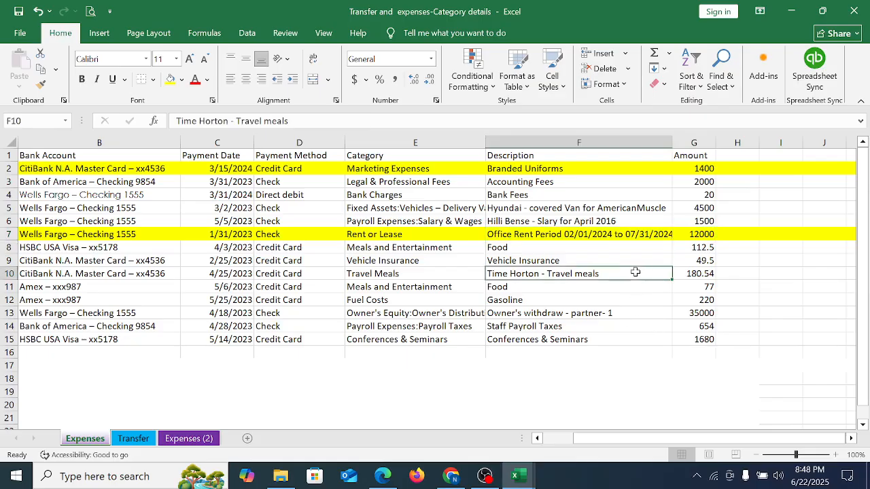
{"action": "left_click", "coordinate": [605, 237]}
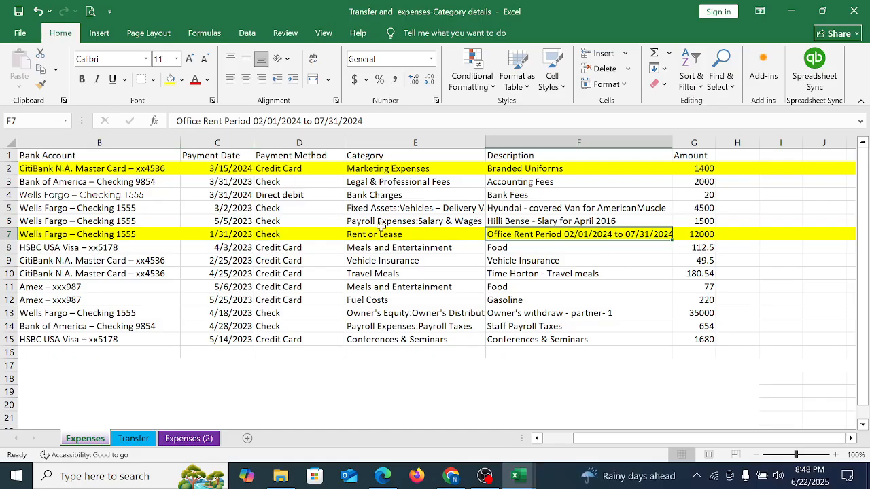
Step: Set the start date's year in the Mark House LLC rent description to 2025
{"action": "left_click", "coordinate": [400, 236]}
{"action": "key", "text": "Right"}
{"action": "left_click", "coordinate": [303, 120]}
{"action": "key", "text": "BackSpace"}
{"action": "type", "text": "5"}
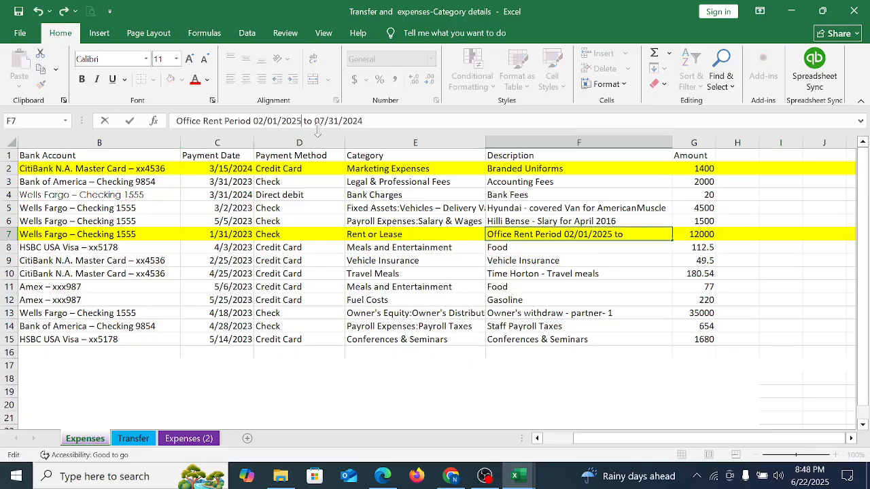
Step: Set the rent period's end date in the Mark House LLC description to 12/31/2025
{"action": "key", "text": "Right"}
{"action": "key", "text": "Right"}
{"action": "key", "text": "Right"}
{"action": "key", "text": "Right"}
{"action": "key", "text": "Right"}
{"action": "key", "text": "Right"}
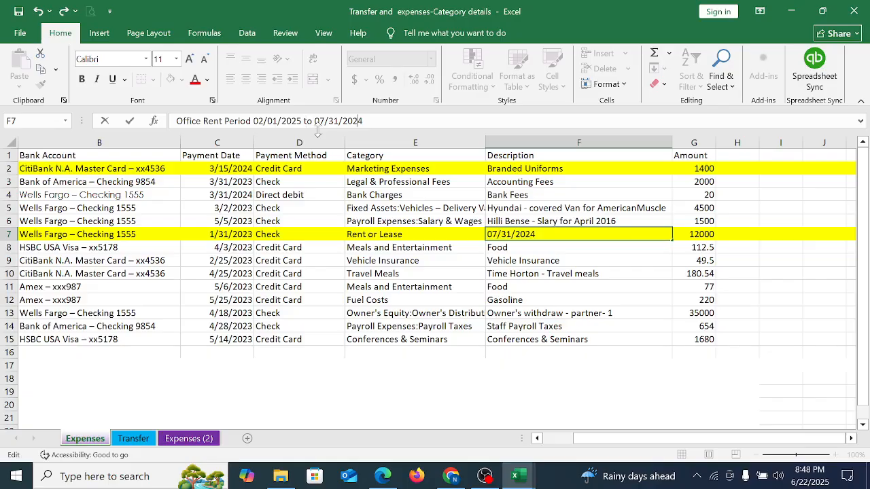
{"action": "key", "text": "BackSpace"}
{"action": "type", "text": "5"}
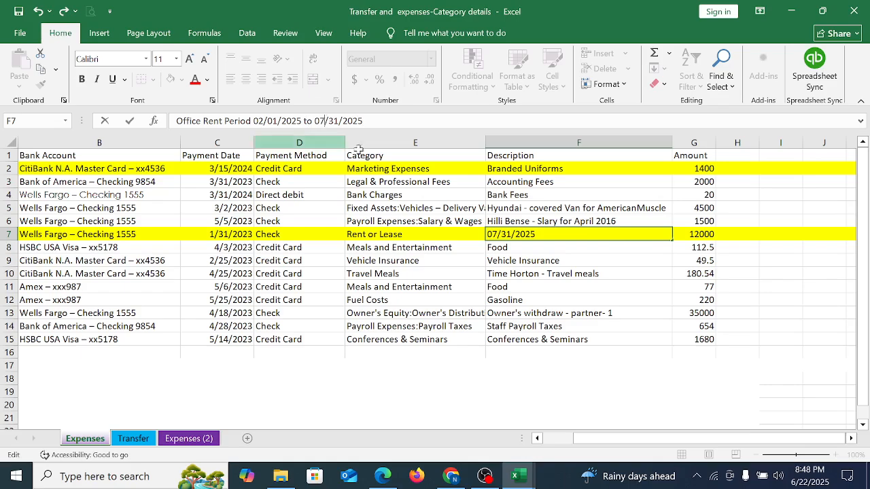
{"action": "key", "text": "BackSpace"}
{"action": "key", "text": "BackSpace"}
{"action": "type", "text": "12"}
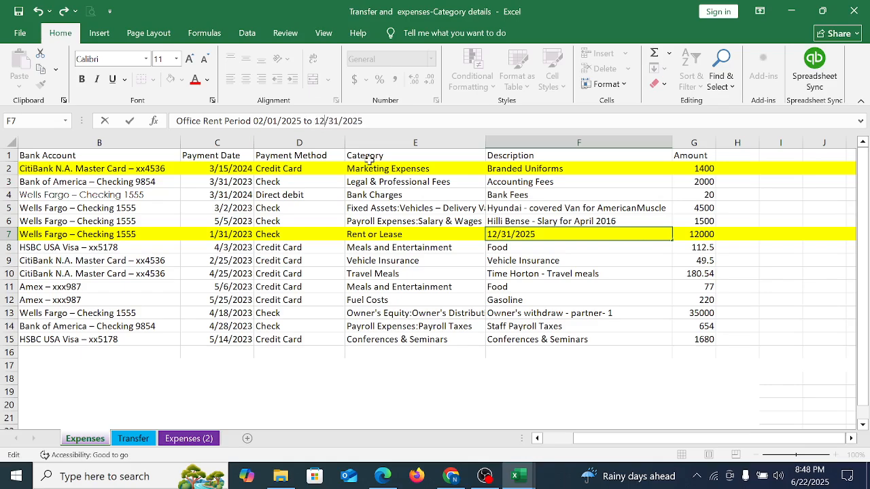
Step: Set the rent period's start date in the description to 04/01/2025 and widen the Description column to fit its text
{"action": "key", "text": "Left"}
{"action": "key", "text": "Left"}
{"action": "key", "text": "Left"}
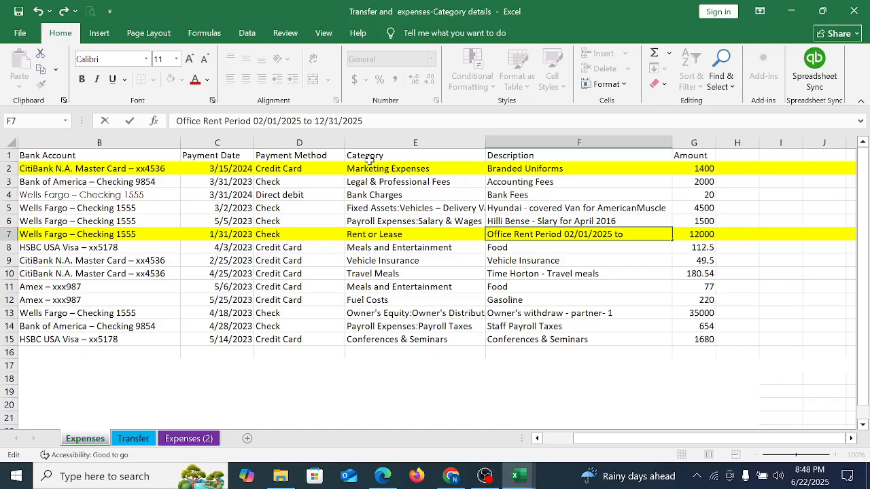
{"action": "key", "text": "BackSpace"}
{"action": "key", "text": "BackSpace"}
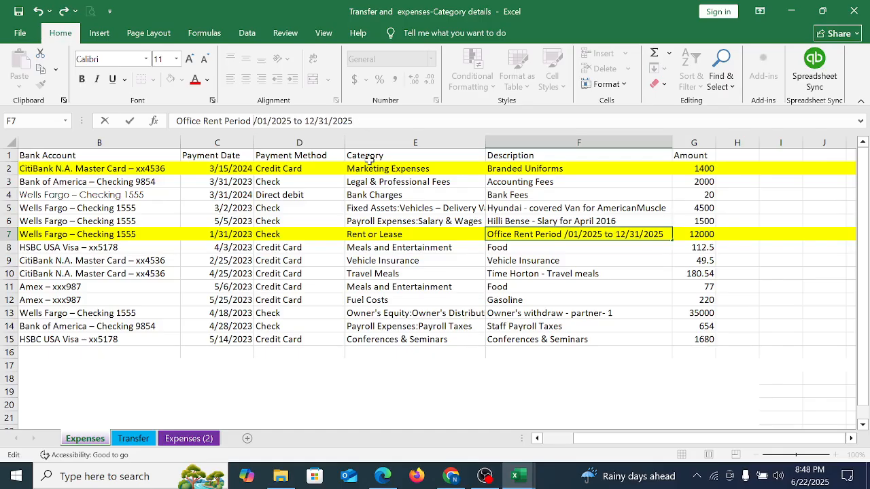
{"action": "type", "text": "0"}
{"action": "key", "text": "BackSpace"}
{"action": "type", "text": "03"}
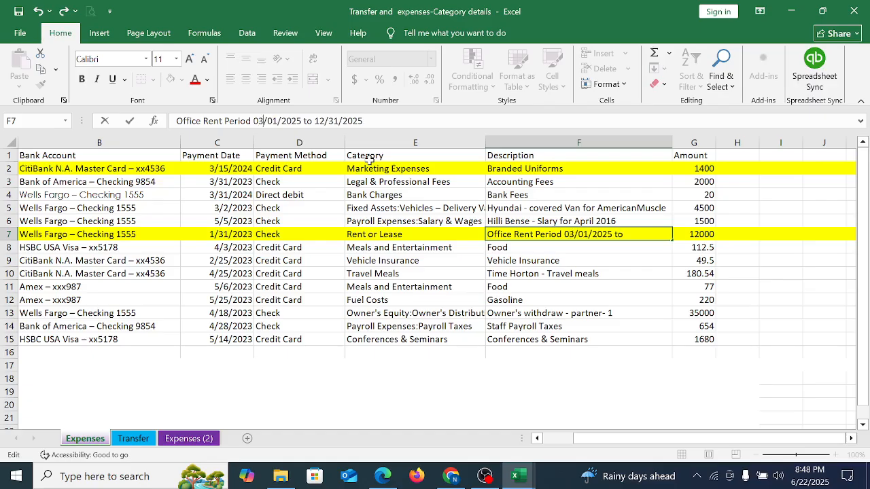
{"action": "key", "text": "BackSpace"}
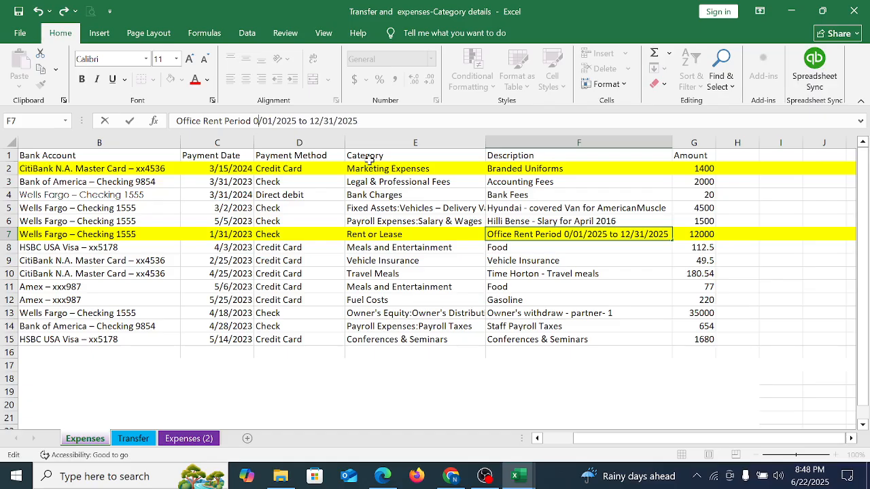
{"action": "type", "text": "4"}
{"action": "key", "text": "Return"}
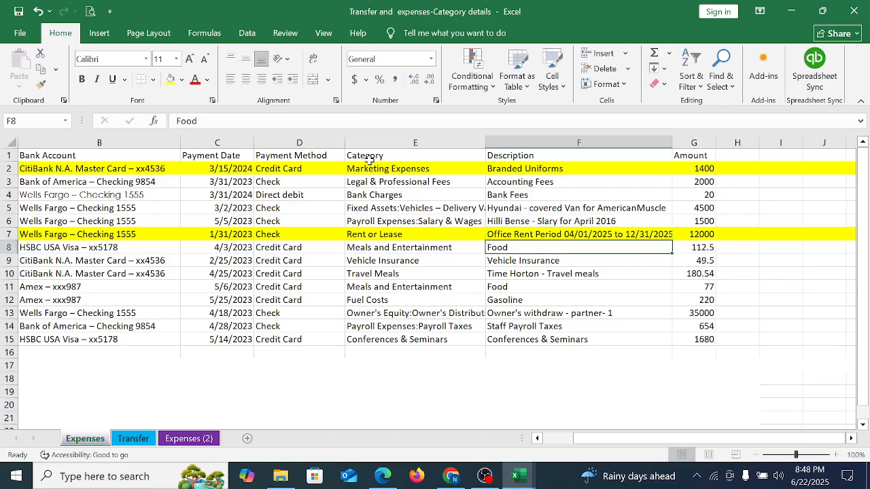
{"action": "key", "text": "Up"}
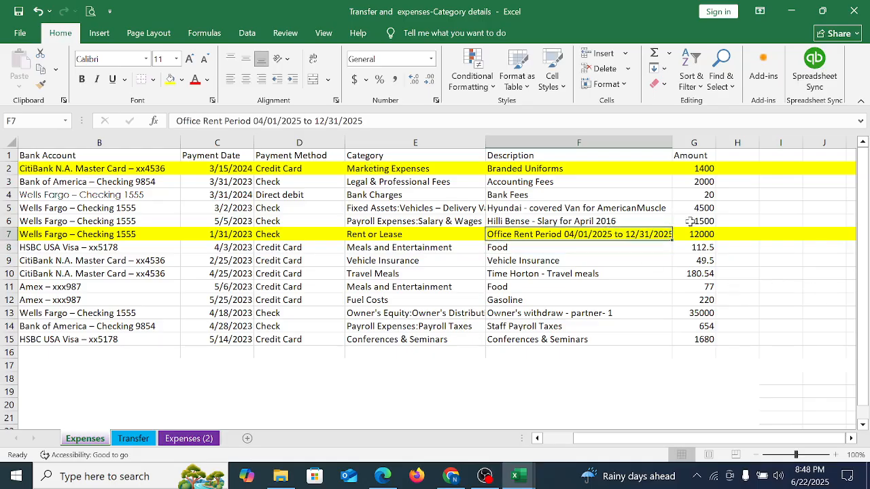
{"action": "double_click", "coordinate": [672, 142]}
Step: Set the Mark House LLC rent amount to 9000 and apply comma number formatting to the whole Amount column
{"action": "left_click", "coordinate": [707, 233]}
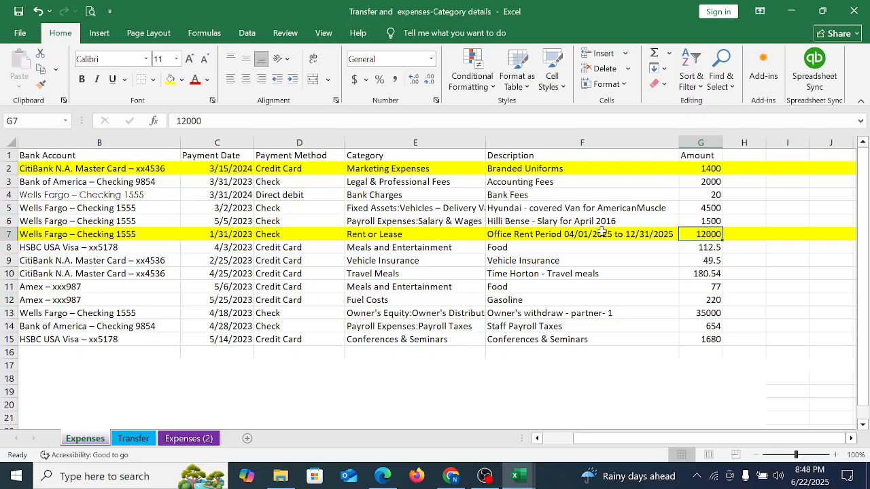
{"action": "left_click", "coordinate": [629, 236]}
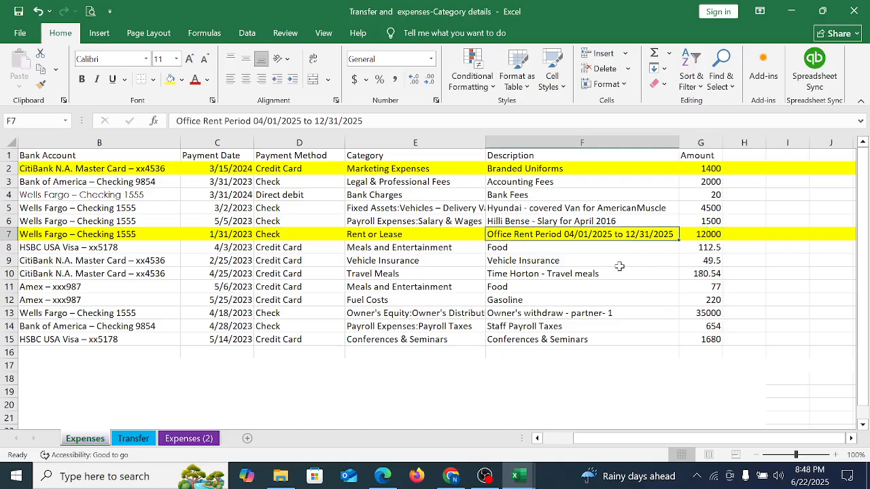
{"action": "left_click", "coordinate": [710, 236]}
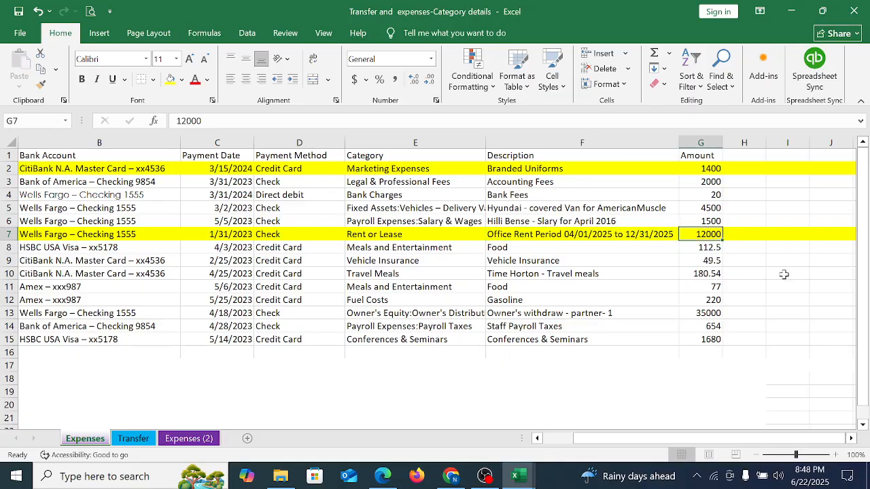
{"action": "type", "text": "9000"}
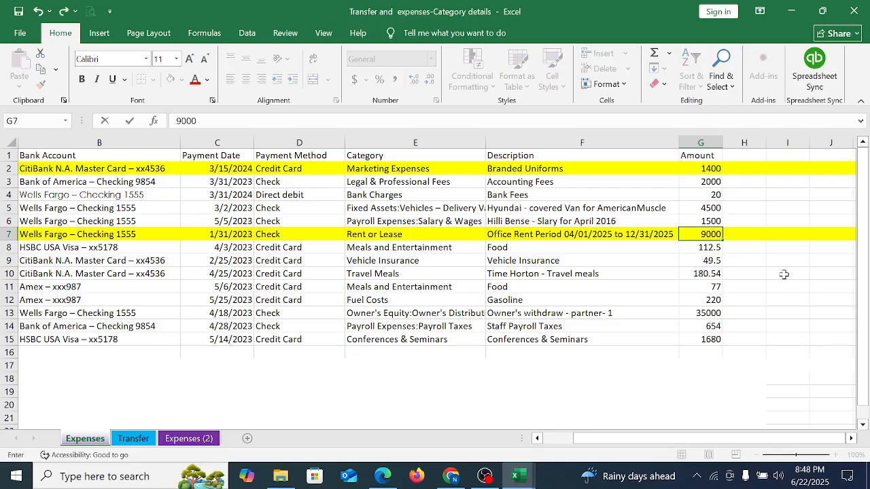
{"action": "key", "text": "Return"}
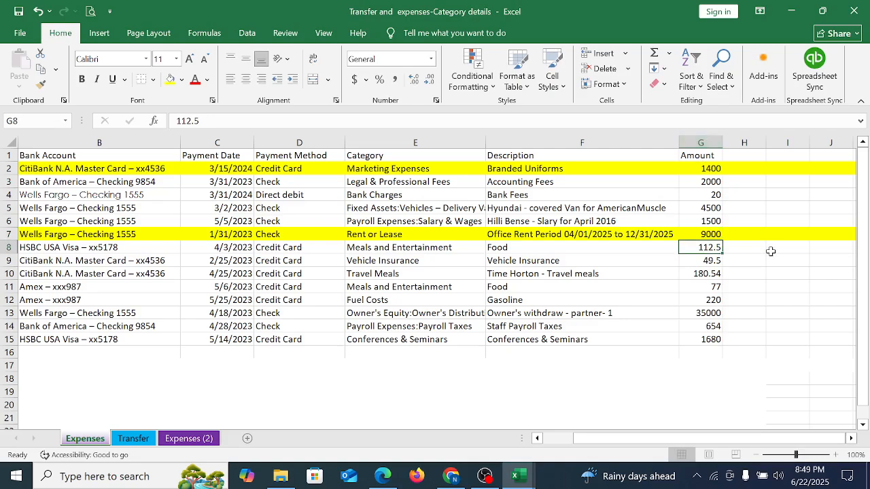
{"action": "left_click", "coordinate": [701, 144]}
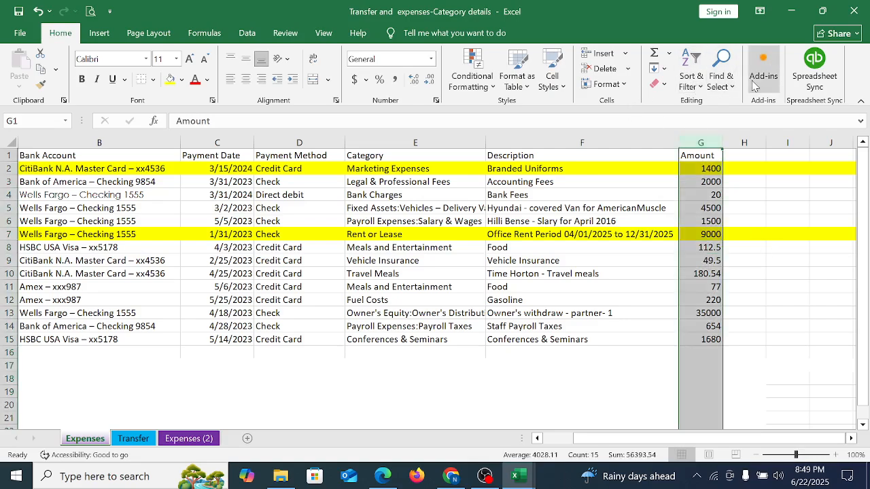
{"action": "left_click", "coordinate": [395, 79]}
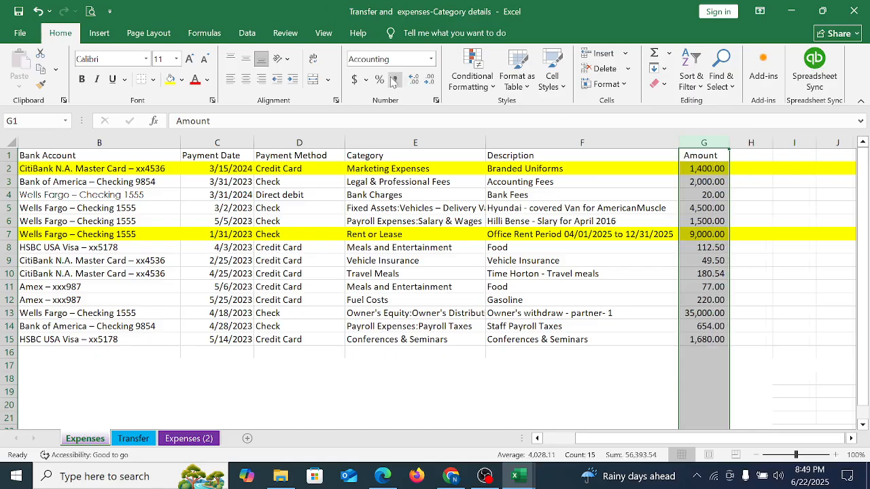
Step: Set the payment date in the Mark House LLC rent row to 4/1/2024
{"action": "left_click", "coordinate": [291, 232]}
{"action": "left_click", "coordinate": [248, 235]}
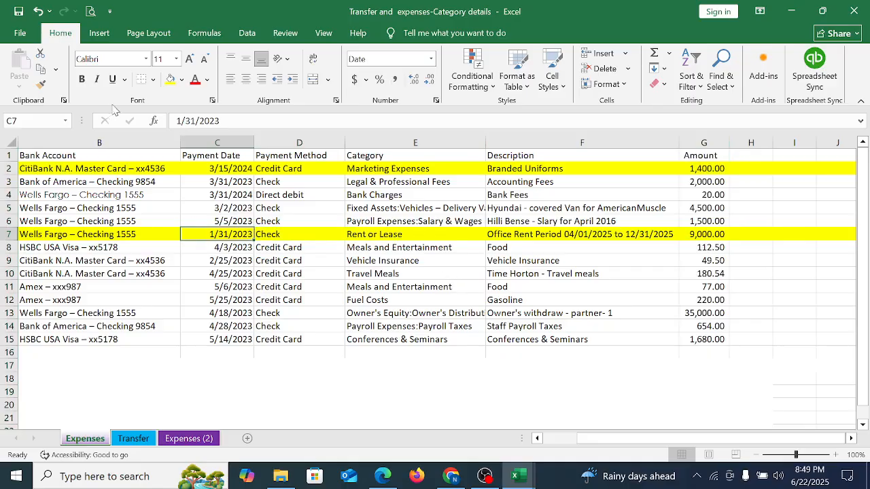
{"action": "left_click", "coordinate": [240, 119]}
{"action": "key", "text": "BackSpace"}
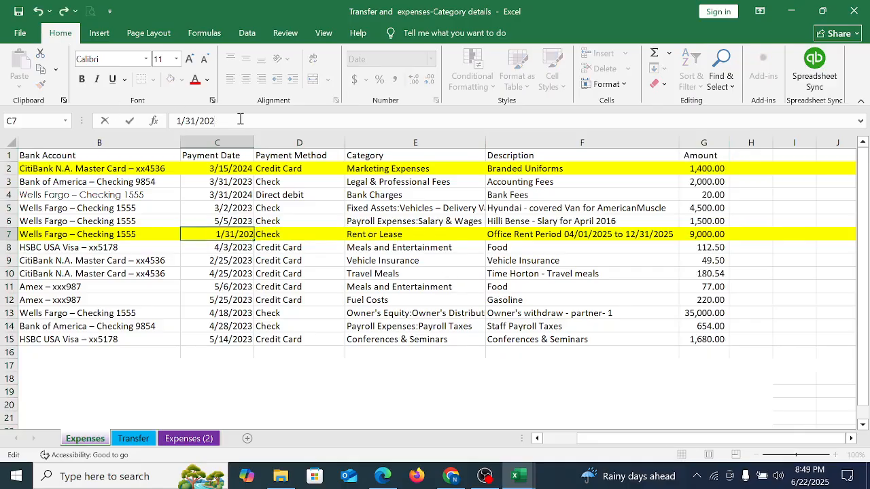
{"action": "type", "text": "4"}
{"action": "key", "text": "Home"}
{"action": "key", "text": "Delete"}
{"action": "type", "text": "4"}
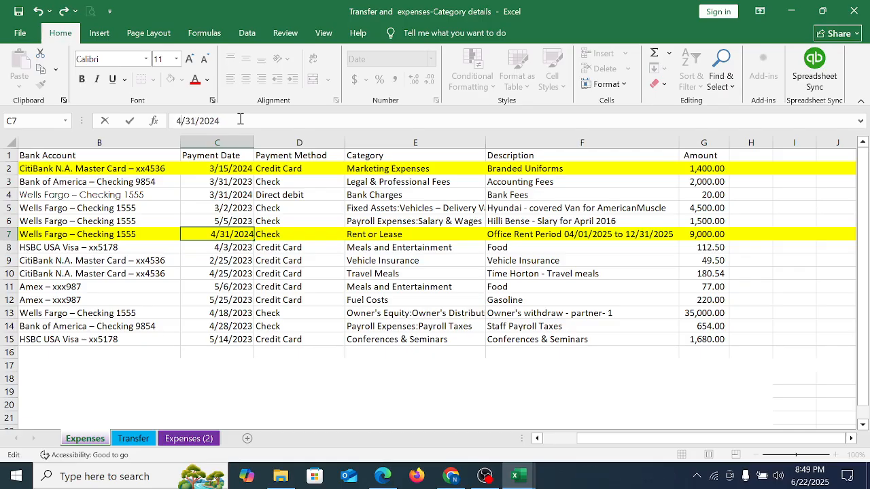
{"action": "key", "text": "BackSpace"}
{"action": "key", "text": "Return"}
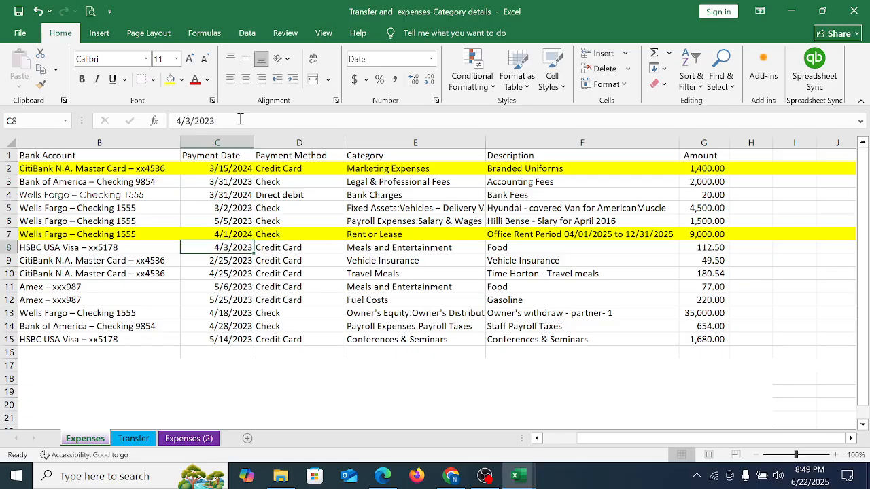
Step: Correct the year of the Mark House LLC rent payment date so that it reads 4/1/2025
{"action": "key", "text": "Up"}
{"action": "key", "text": "Right"}
{"action": "key", "text": "Right"}
{"action": "key", "text": "Left"}
{"action": "key", "text": "Left"}
{"action": "key", "text": "Left"}
{"action": "key", "text": "Left"}
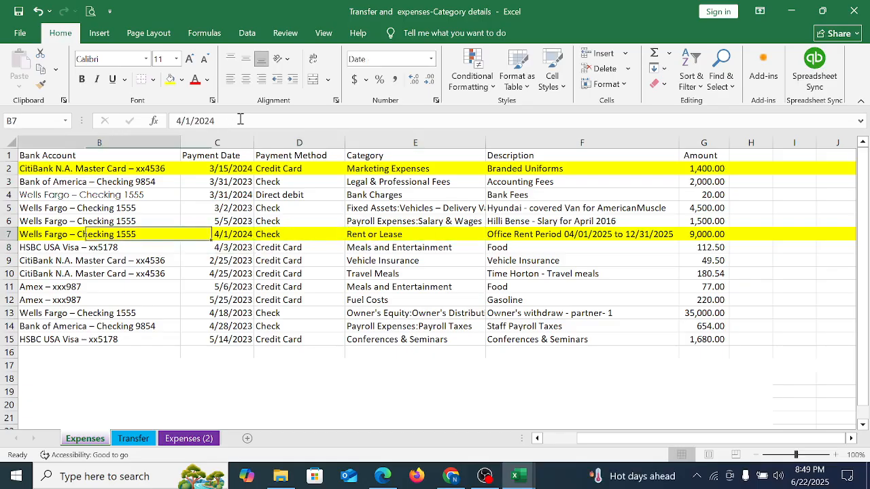
{"action": "key", "text": "Right"}
{"action": "key", "text": "Right"}
{"action": "key", "text": "Right"}
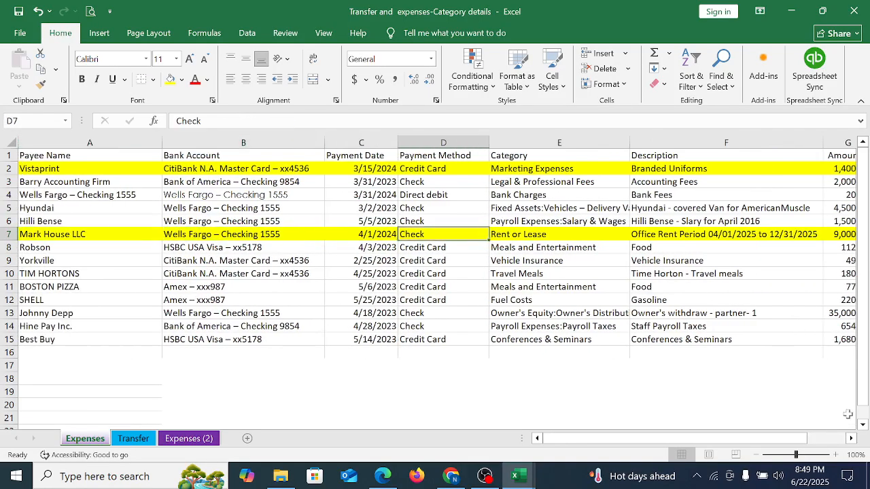
{"action": "left_click", "coordinate": [375, 232]}
{"action": "left_click", "coordinate": [246, 120]}
{"action": "key", "text": "BackSpace"}
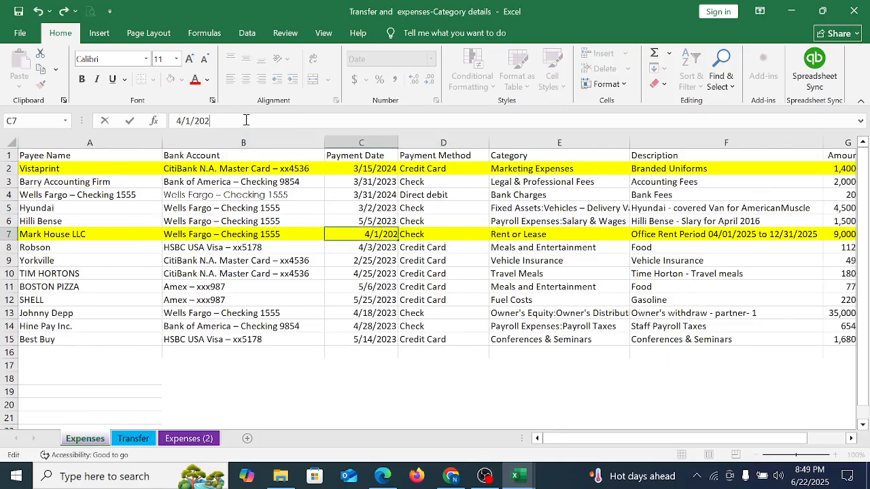
{"action": "type", "text": "5"}
{"action": "key", "text": "Return"}
Step: Copy the payee name Mark House LLC from the workbook into the QuickBooks Online expense and save it as a new vendor
{"action": "key", "text": "Left"}
{"action": "key", "text": "Up"}
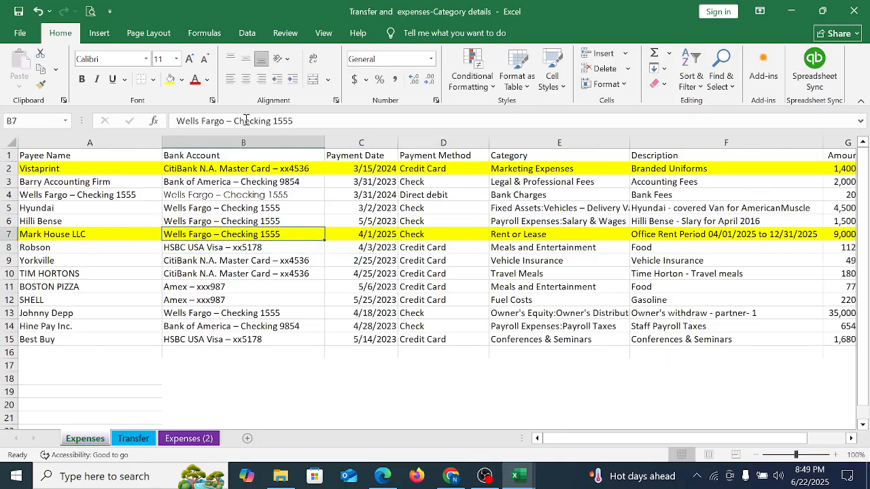
{"action": "key", "text": "Left"}
{"action": "key", "text": "ctrl+c"}
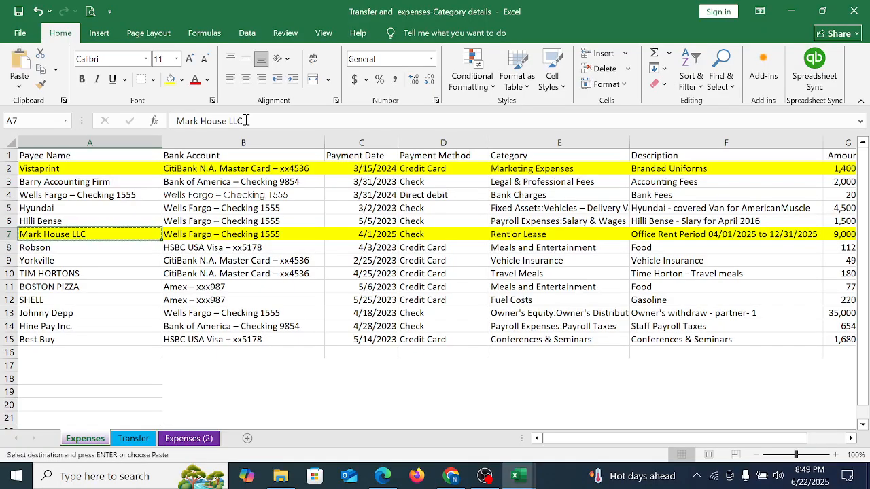
{"action": "left_click", "coordinate": [452, 477]}
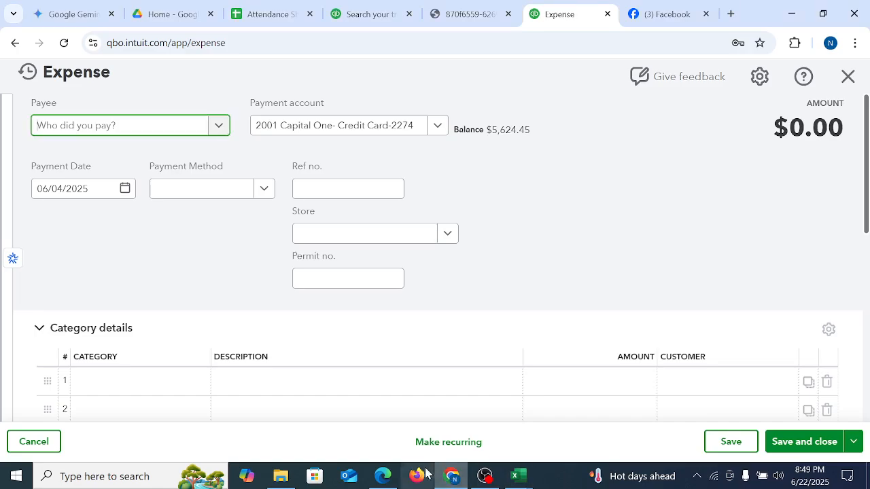
{"action": "left_click", "coordinate": [100, 129]}
{"action": "key", "text": "ctrl+v"}
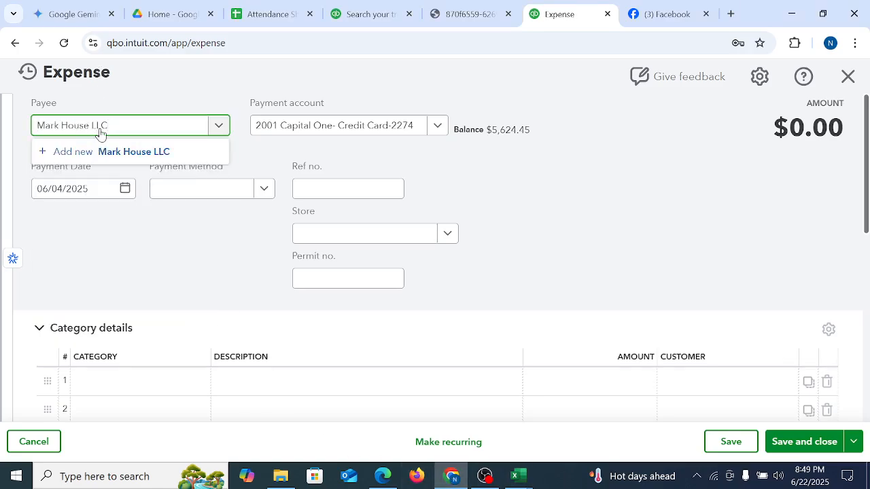
{"action": "left_click", "coordinate": [132, 151]}
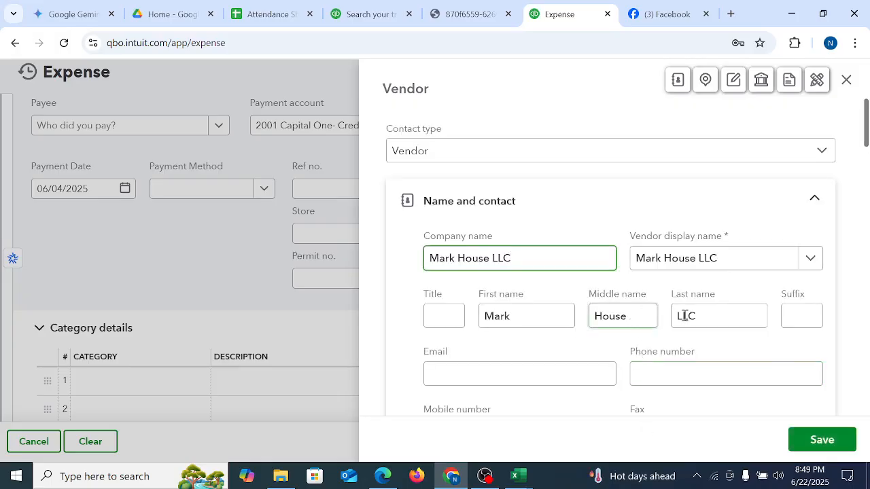
{"action": "left_click", "coordinate": [822, 440]}
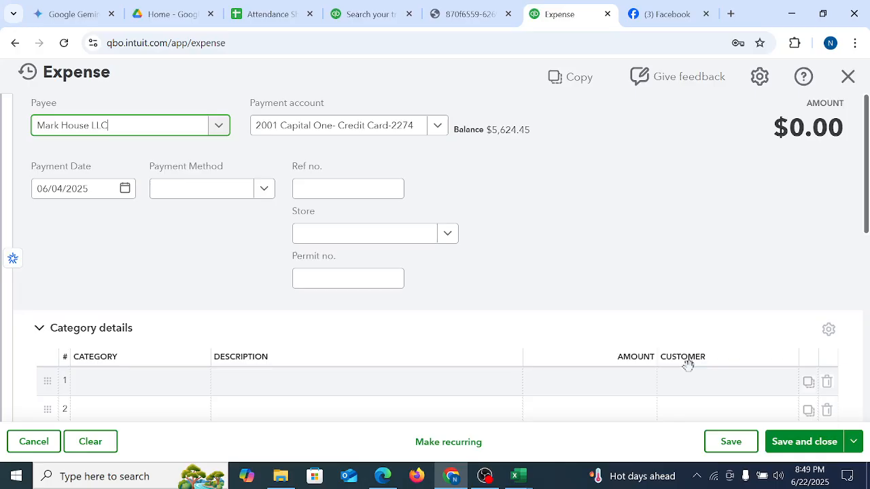
Step: Check the rent row's bank account in the workbook and set the expense's payment account to the matching Wells Fargo checking account
{"action": "left_click", "coordinate": [519, 473]}
{"action": "left_click", "coordinate": [628, 410]}
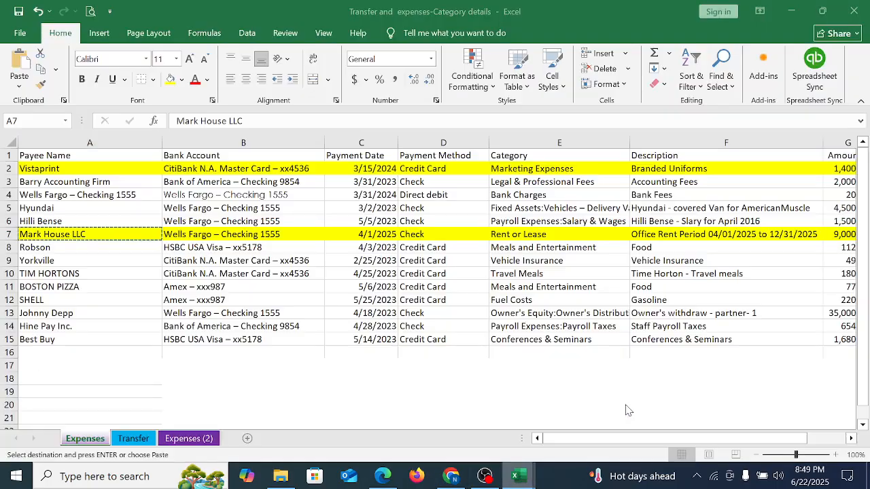
{"action": "left_click", "coordinate": [195, 234]}
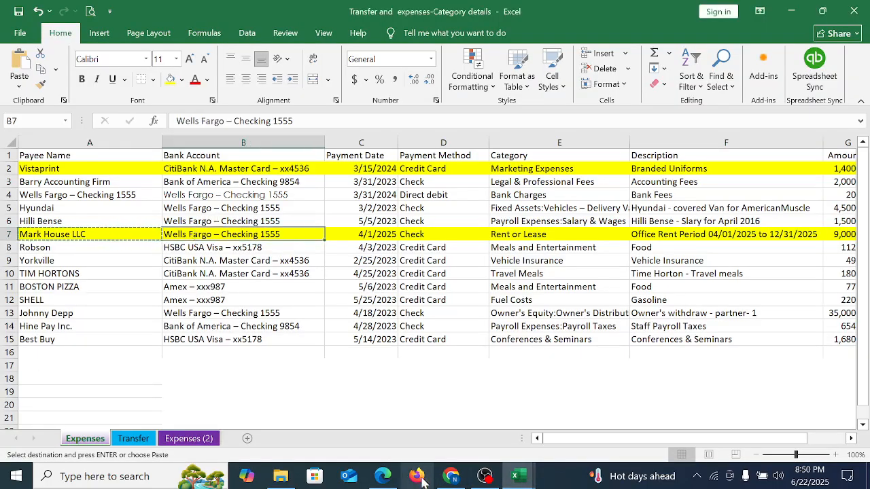
{"action": "left_click", "coordinate": [450, 476]}
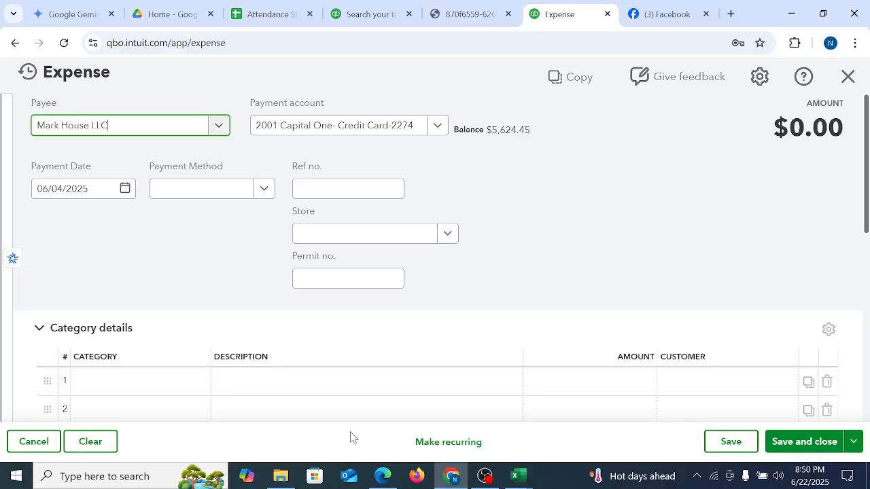
{"action": "left_click", "coordinate": [438, 126]}
{"action": "left_click", "coordinate": [337, 179]}
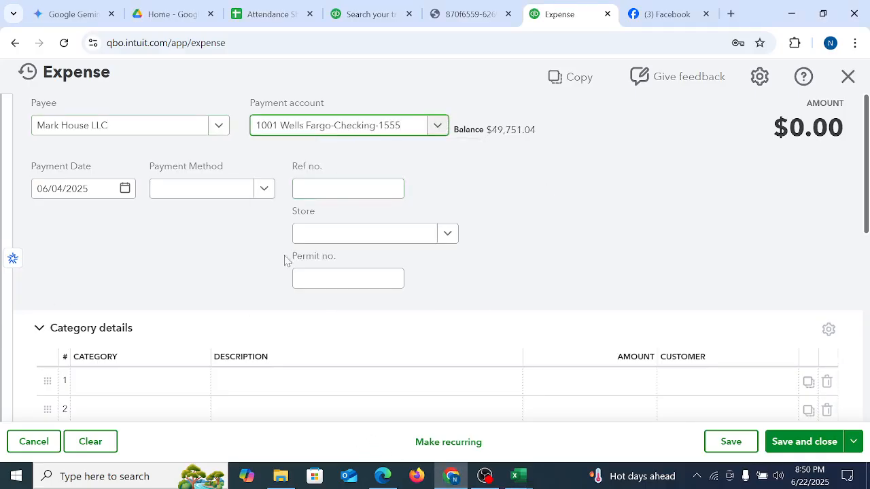
Step: Switch to the Transfer and expenses workbook in Excel and review the bank accounts listed for the expense rows
{"action": "left_click", "coordinate": [516, 475]}
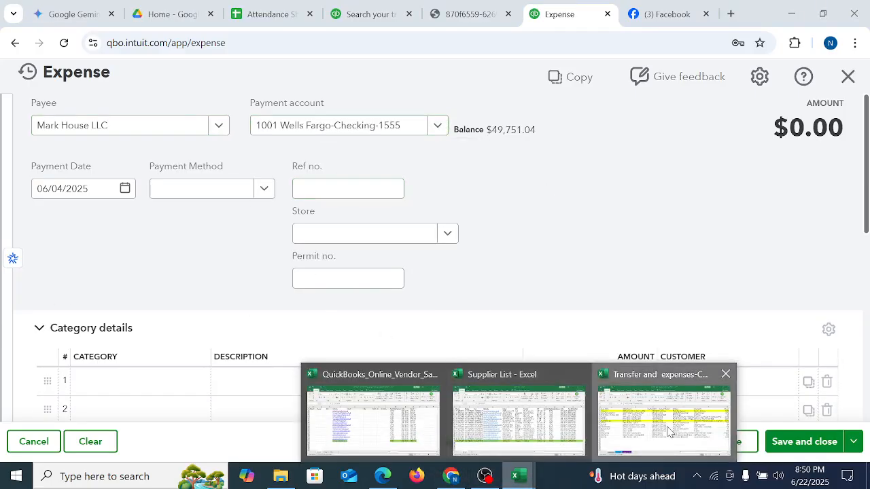
{"action": "left_click", "coordinate": [669, 431]}
{"action": "left_click_drag", "start_coordinate": [234, 168], "coordinate": [251, 346]}
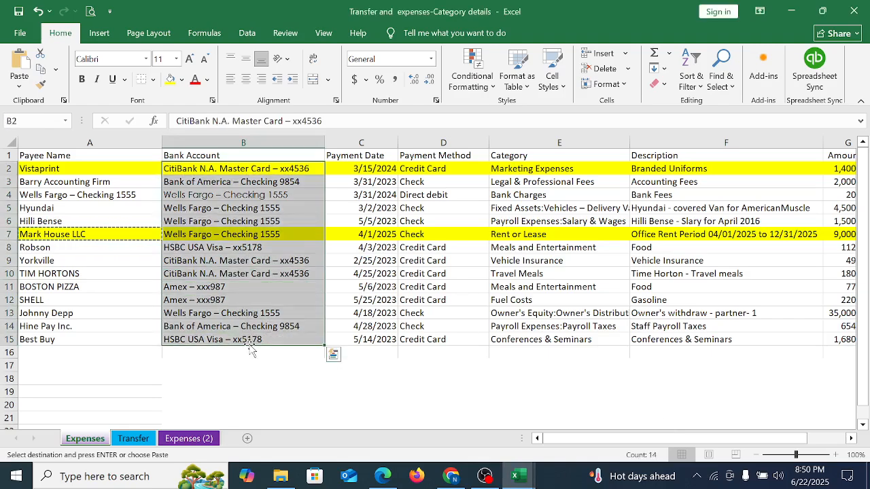
{"action": "left_click", "coordinate": [416, 168]}
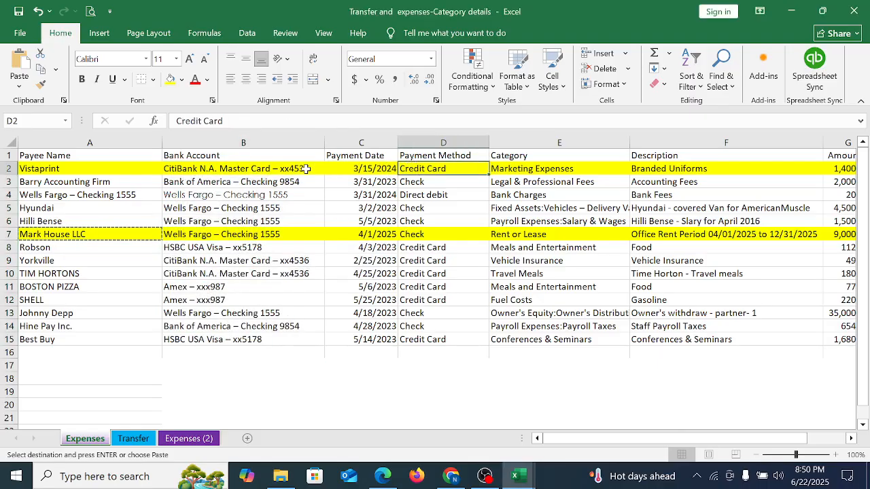
{"action": "left_click_drag", "start_coordinate": [306, 168], "coordinate": [277, 345]}
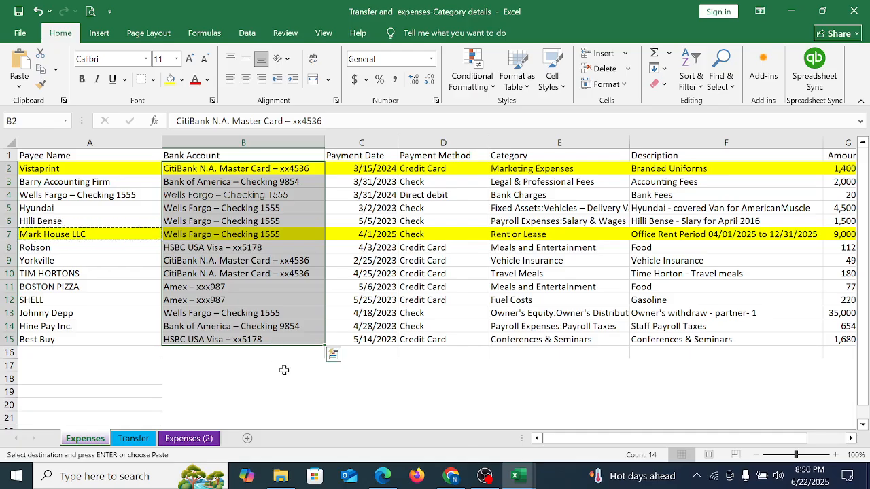
{"action": "left_click", "coordinate": [361, 142]}
{"action": "left_click_drag", "start_coordinate": [398, 142], "coordinate": [399, 142]}
{"action": "left_click", "coordinate": [291, 210]}
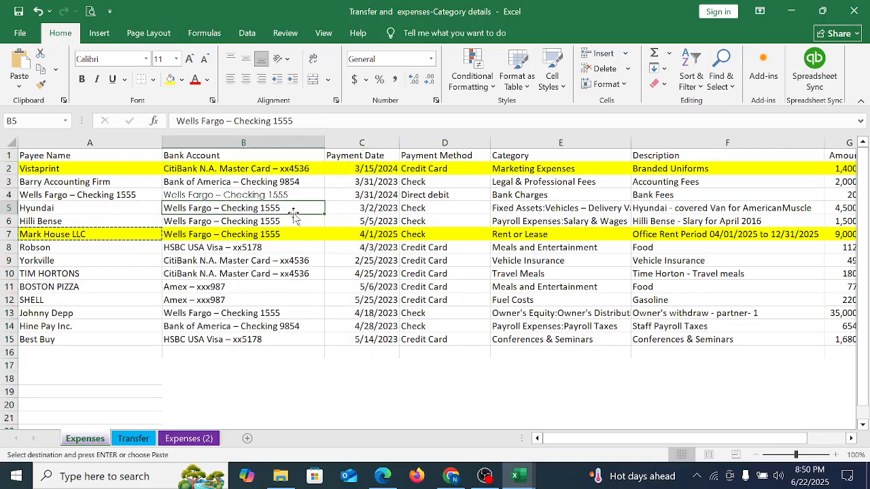
Step: Review the payee, bank account, payment date and payment method in the workbook's Mark House LLC rent row
{"action": "left_click", "coordinate": [180, 234]}
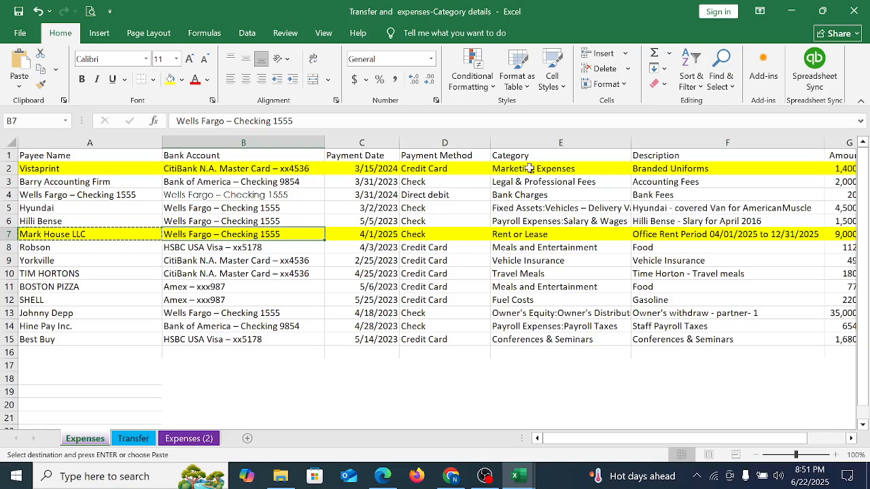
{"action": "left_click", "coordinate": [411, 235]}
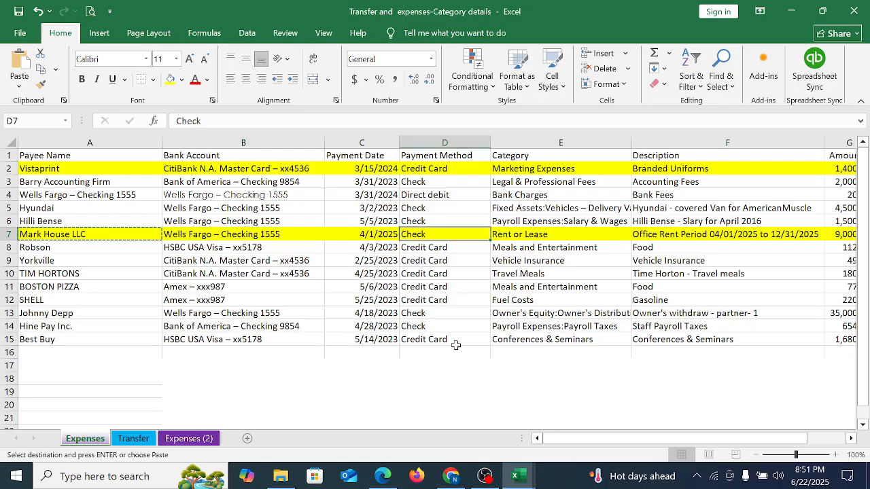
{"action": "left_click", "coordinate": [365, 232]}
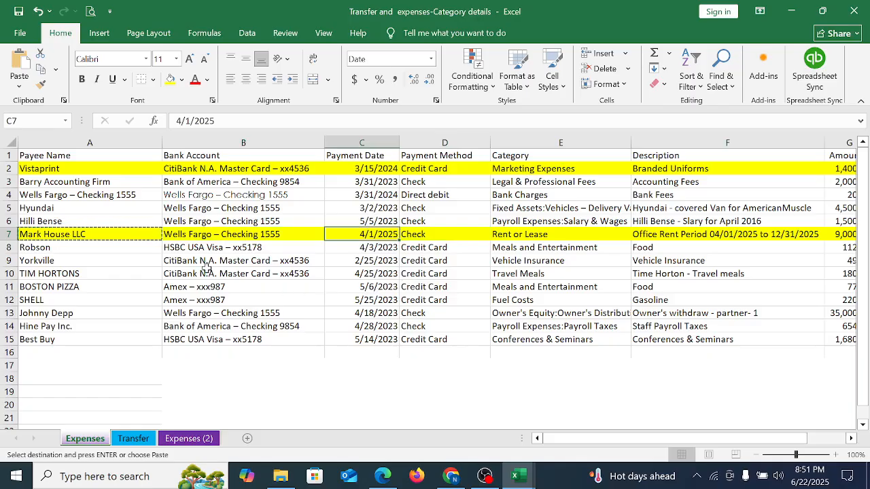
{"action": "left_click", "coordinate": [200, 235]}
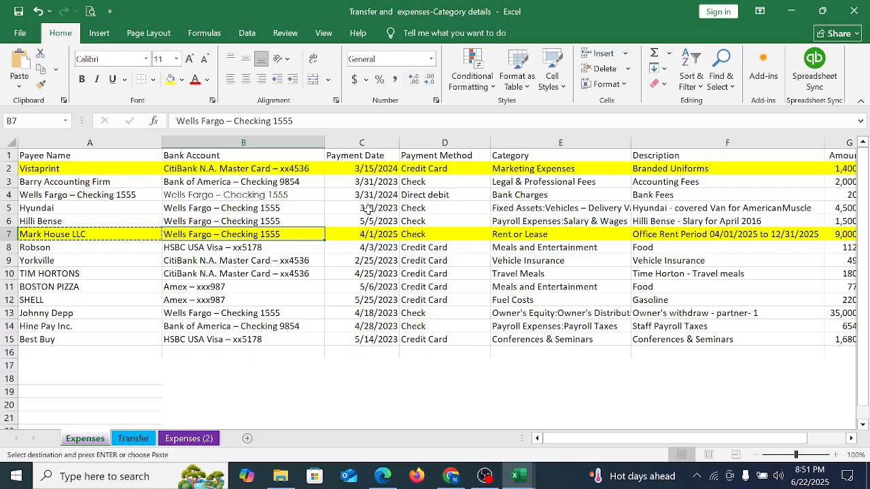
{"action": "left_click", "coordinate": [73, 236]}
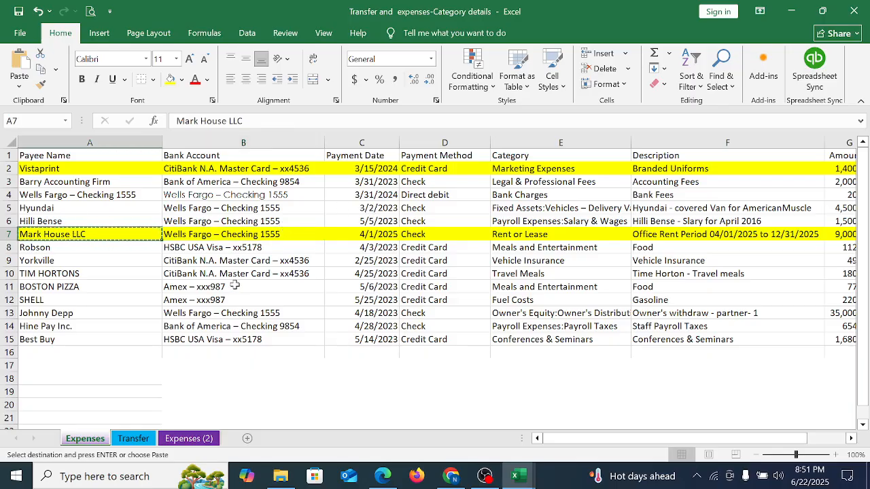
{"action": "left_click", "coordinate": [221, 236]}
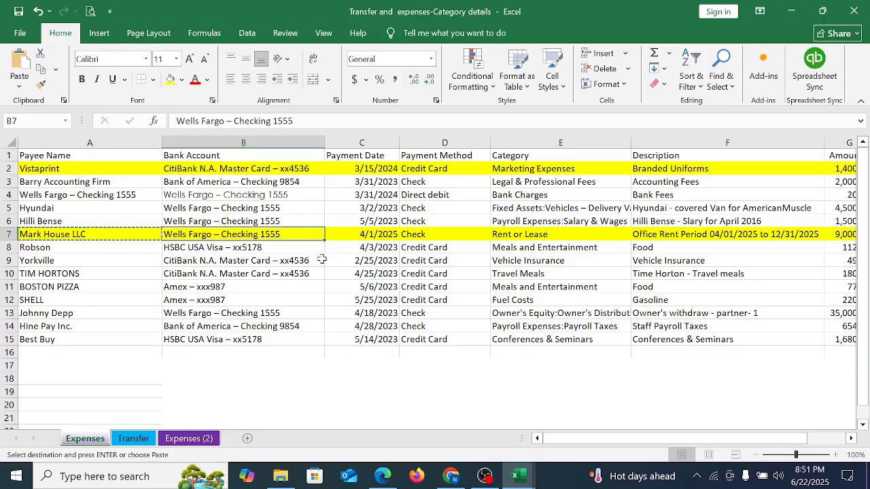
Step: Check the rent row's payment date and set the QuickBooks Online expense's payment date to 04/01/2025
{"action": "left_click", "coordinate": [378, 235]}
{"action": "left_click", "coordinate": [446, 477]}
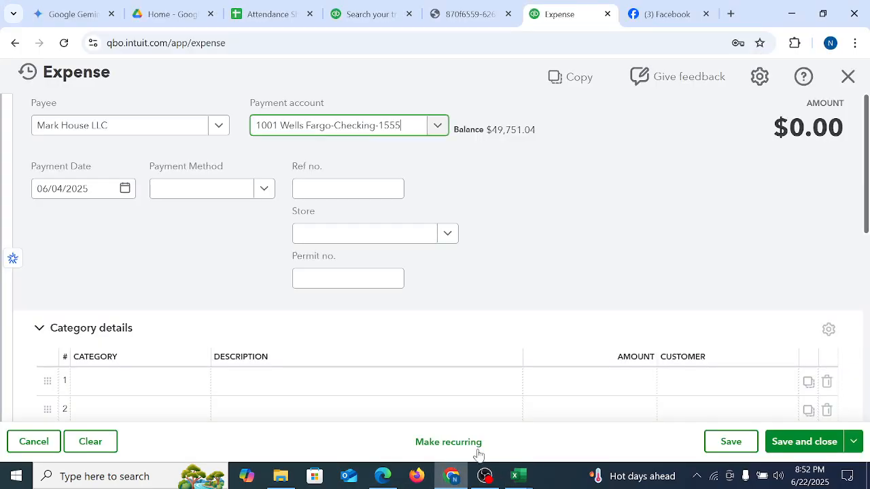
{"action": "left_click", "coordinate": [124, 188]}
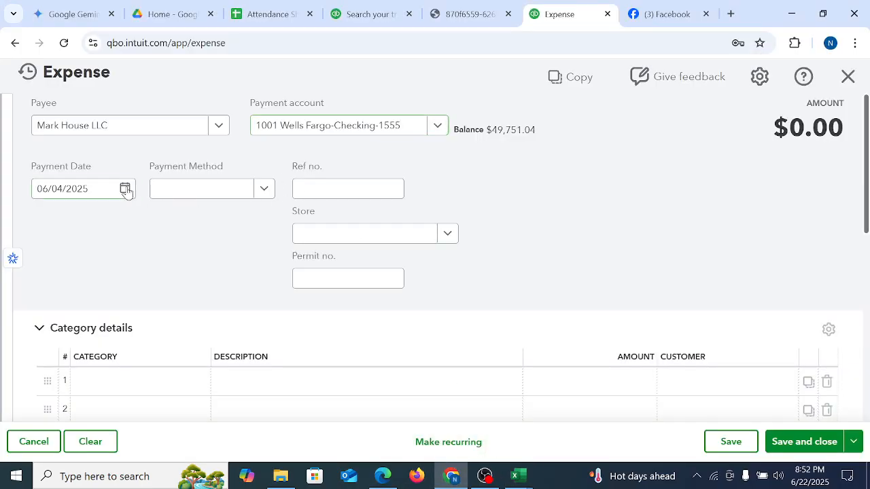
{"action": "left_click", "coordinate": [99, 232]}
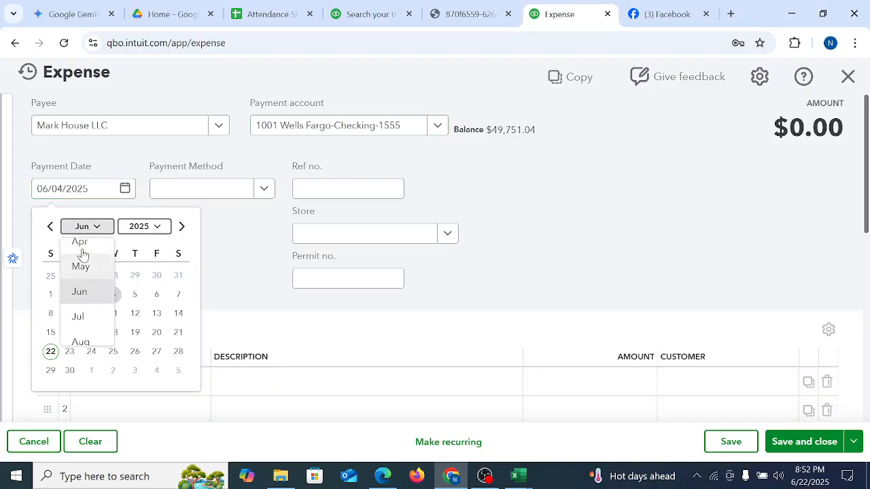
{"action": "left_click", "coordinate": [80, 248]}
{"action": "left_click", "coordinate": [91, 275]}
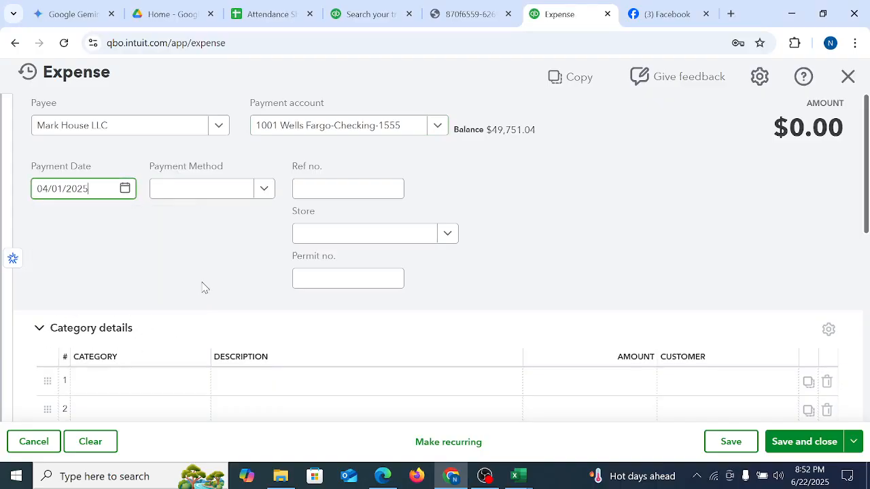
Step: Check the Mark House LLC row's payment method in the workbook against the payment methods offered for the expense
{"action": "left_click", "coordinate": [265, 188]}
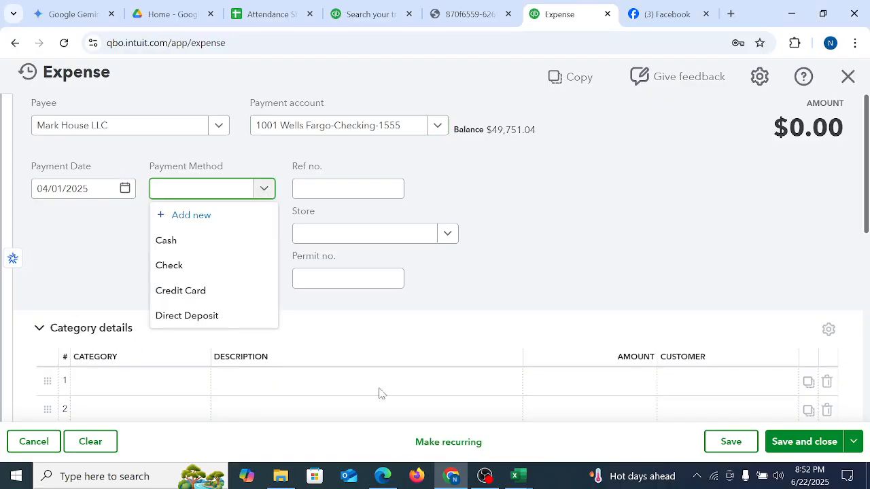
{"action": "mouse_move", "coordinate": [519, 485]}
{"action": "left_click", "coordinate": [669, 414]}
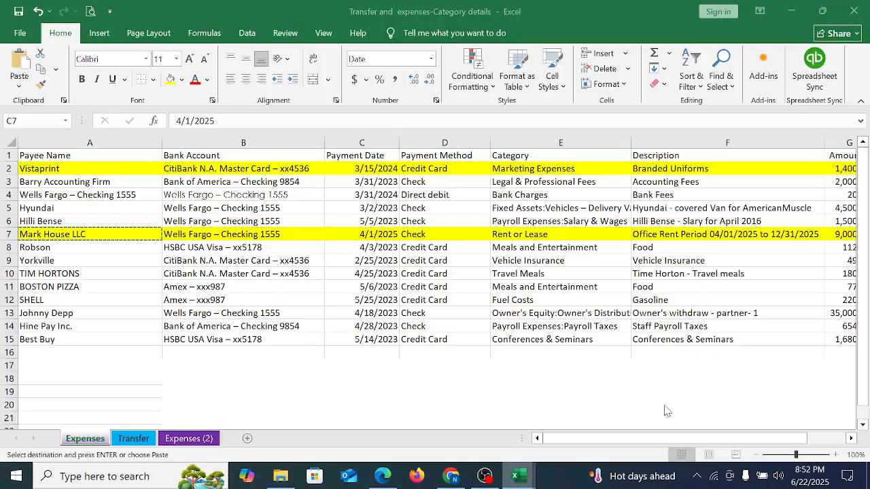
{"action": "key", "text": "Left"}
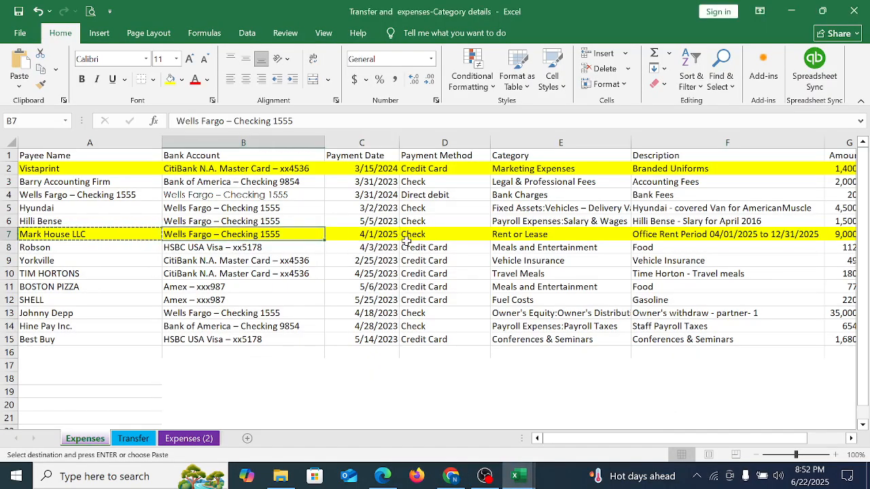
{"action": "key", "text": "Right"}
{"action": "key", "text": "Right"}
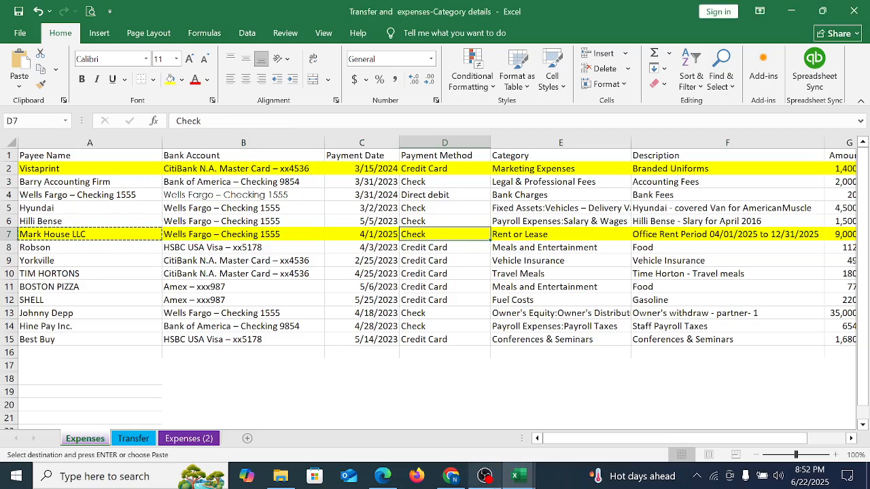
{"action": "left_click", "coordinate": [451, 476]}
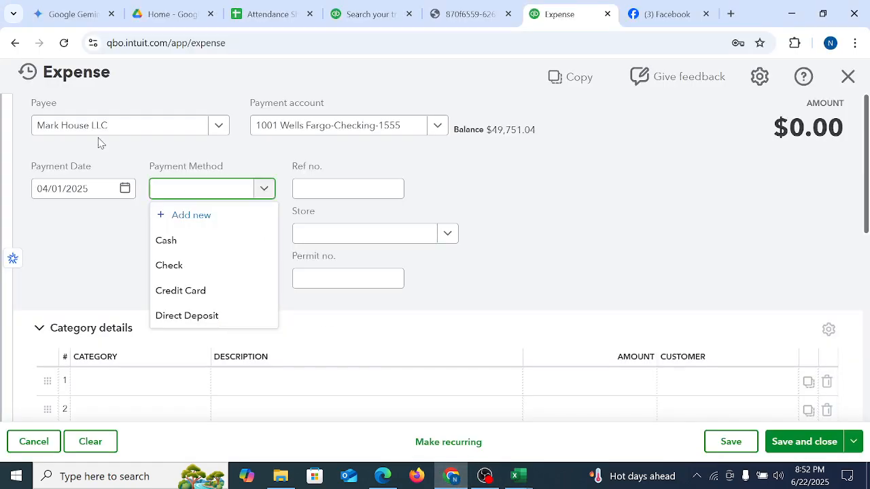
Step: Close the Mark House LLC expense without saving it
{"action": "left_click", "coordinate": [49, 73]}
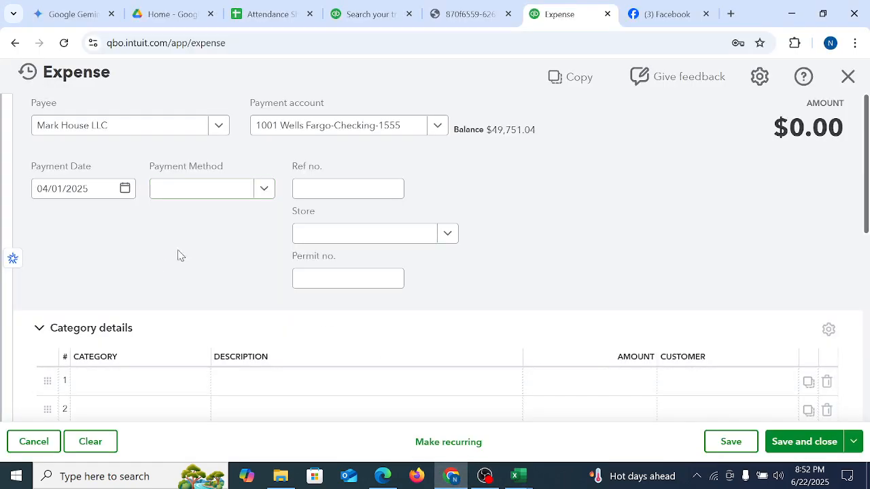
{"action": "left_click", "coordinate": [847, 76]}
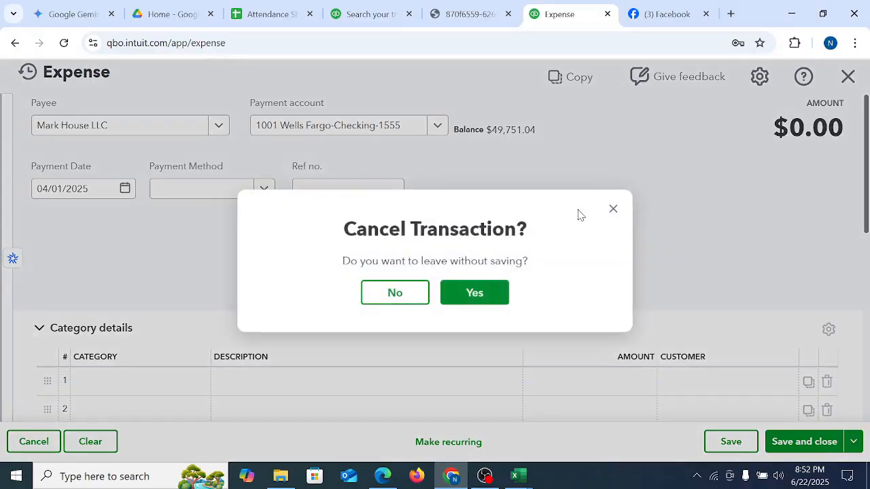
{"action": "left_click", "coordinate": [475, 300]}
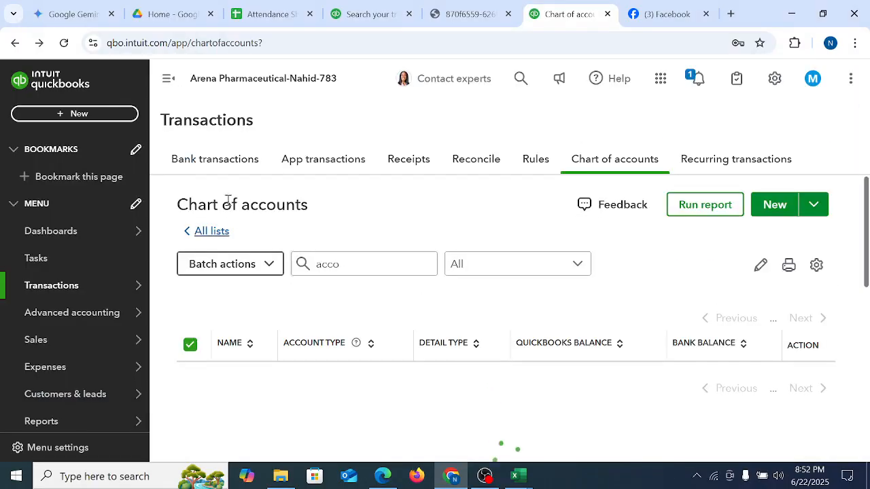
Step: Create a new check and choose the existing vendor Mark House LLC as its payee
{"action": "left_click", "coordinate": [86, 115]}
{"action": "left_click", "coordinate": [163, 215]}
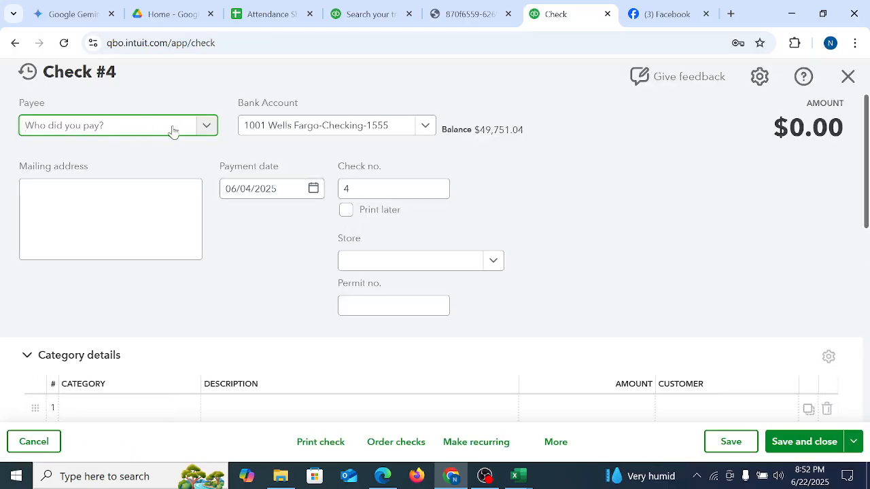
{"action": "left_click", "coordinate": [155, 132]}
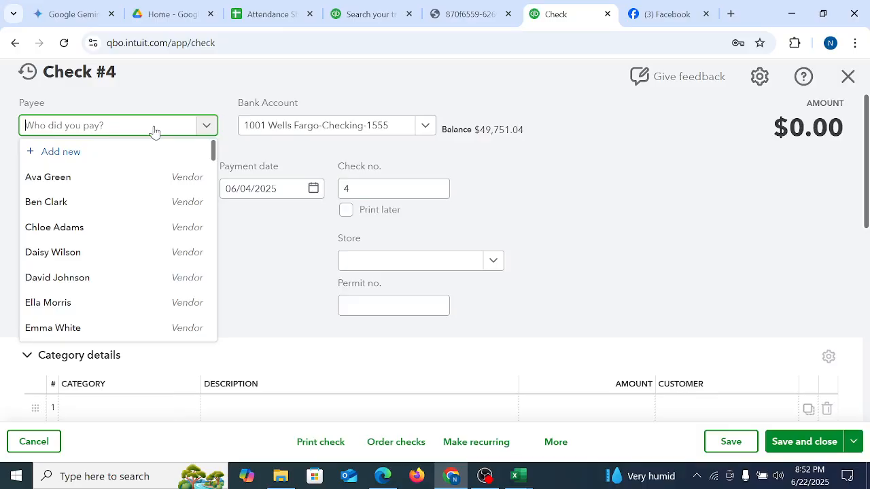
{"action": "type", "text": "Mark House LLC"}
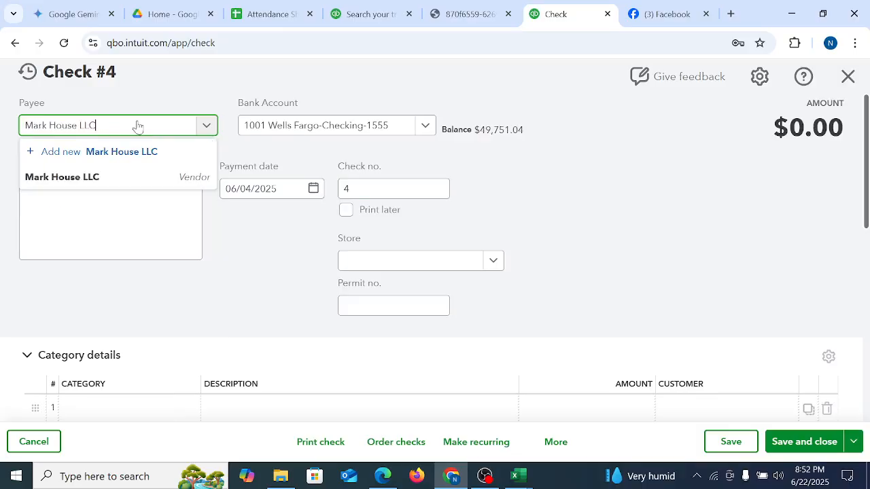
{"action": "left_click", "coordinate": [102, 181]}
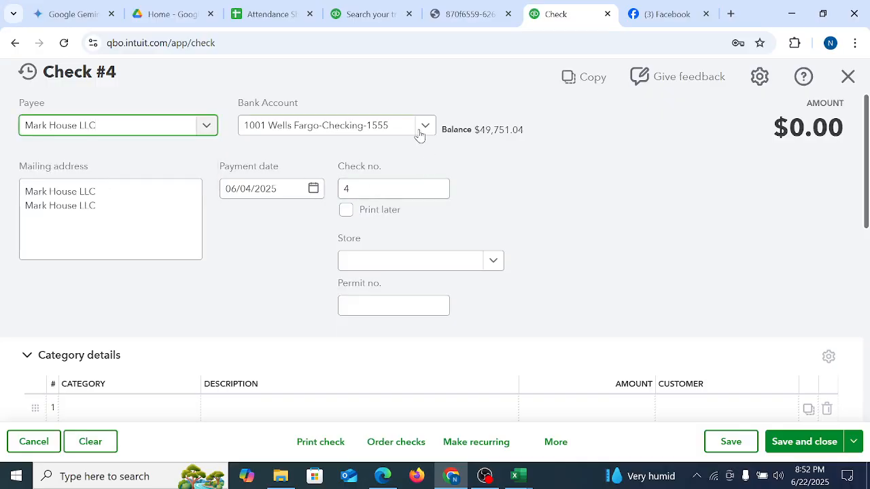
Step: Set the check's payment date to 04/01/2025
{"action": "left_click", "coordinate": [313, 189]}
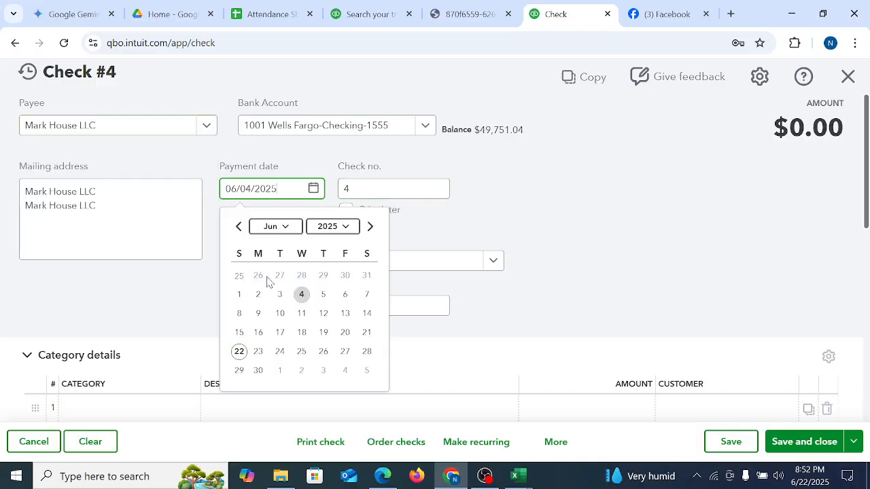
{"action": "left_click", "coordinate": [239, 226]}
{"action": "left_click", "coordinate": [239, 226]}
{"action": "left_click", "coordinate": [280, 278]}
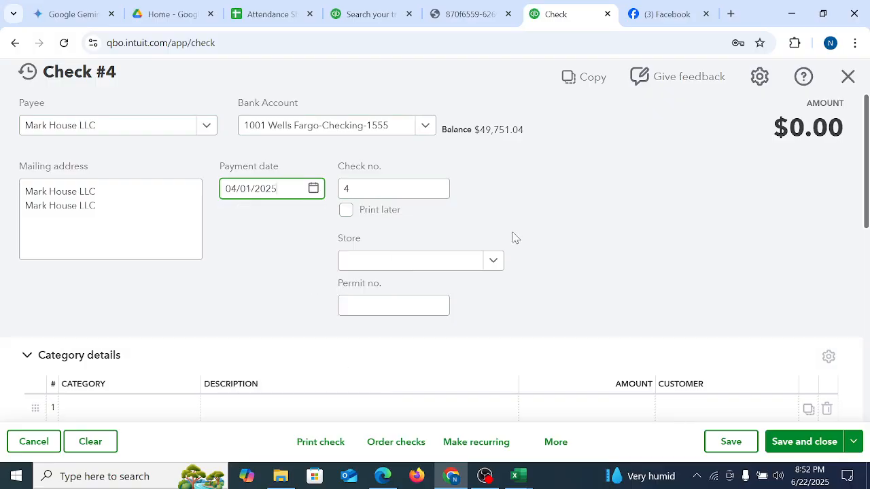
{"action": "left_click", "coordinate": [404, 193]}
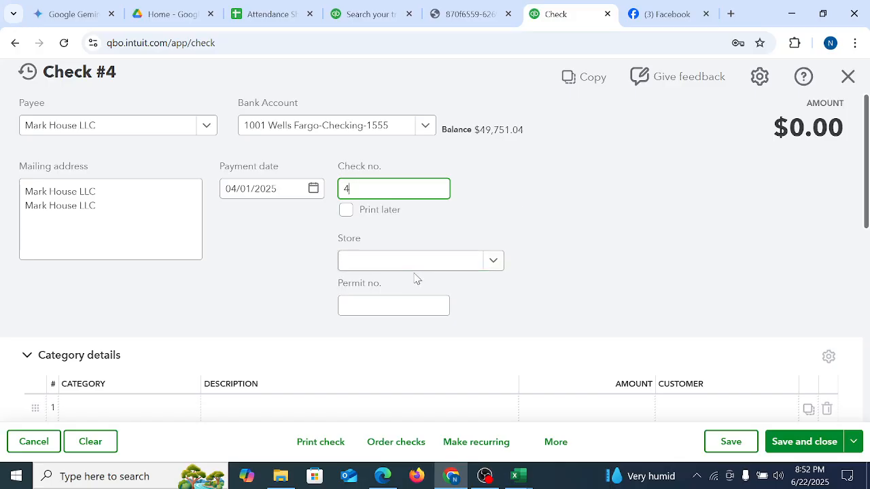
Step: Check the category and description of the Mark House LLC row in the Excel workbook for the check's first category line
{"action": "left_click_drag", "start_coordinate": [866, 216], "coordinate": [866, 302]}
{"action": "left_click", "coordinate": [138, 212]}
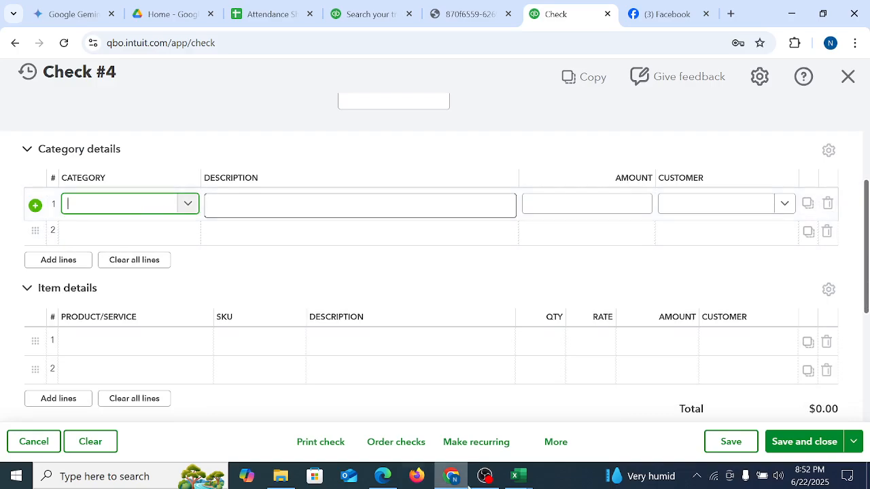
{"action": "left_click", "coordinate": [517, 476]}
{"action": "left_click", "coordinate": [683, 424]}
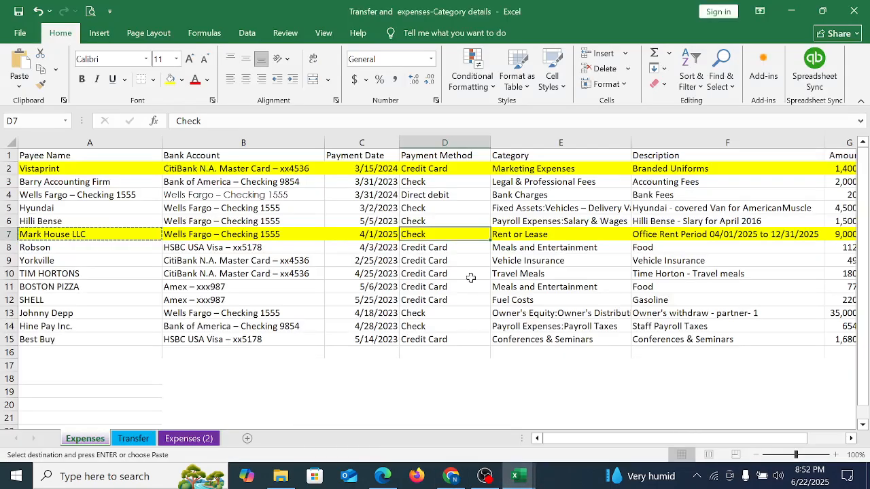
{"action": "left_click", "coordinate": [533, 237]}
{"action": "left_click", "coordinate": [722, 236]}
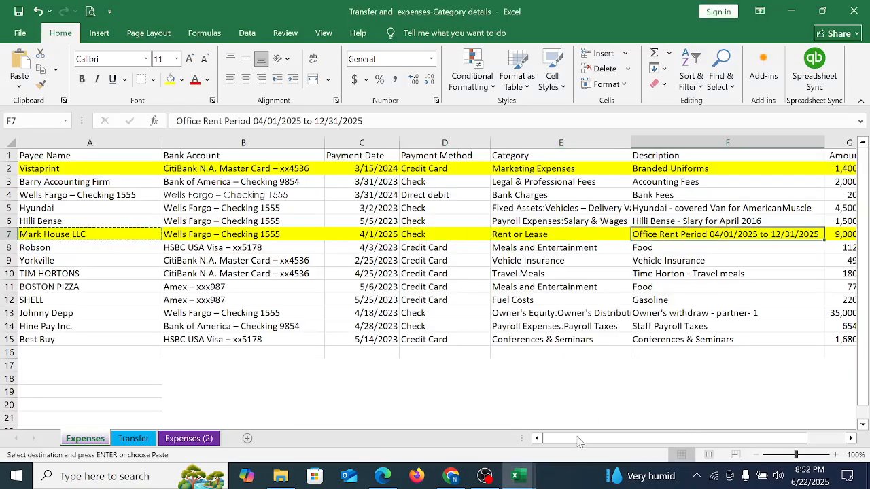
{"action": "left_click", "coordinate": [451, 475]}
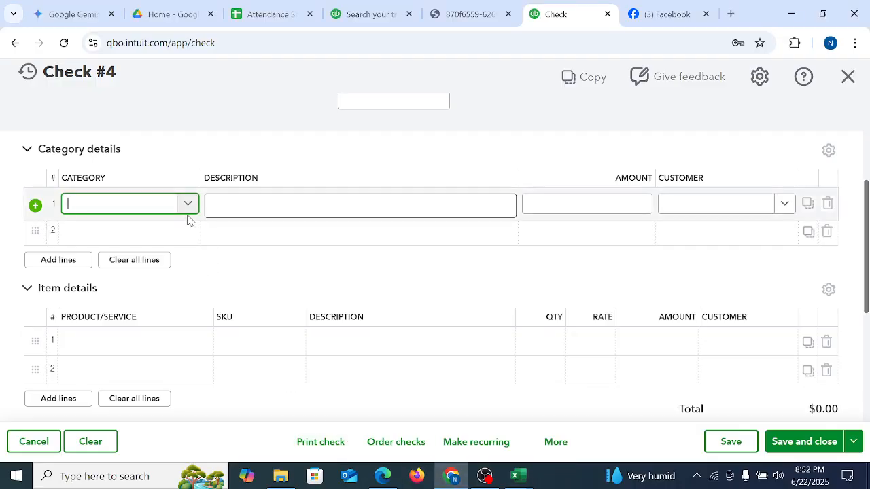
{"action": "type", "text": "Pre"}
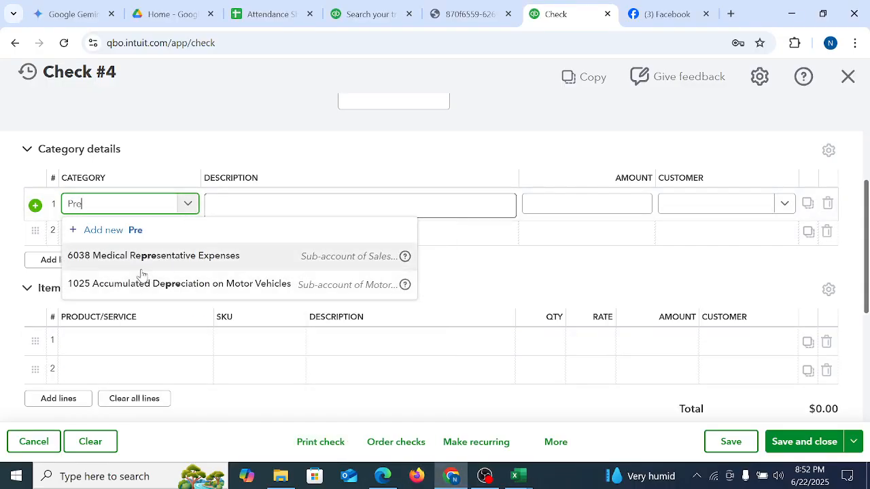
{"action": "left_click", "coordinate": [128, 231]}
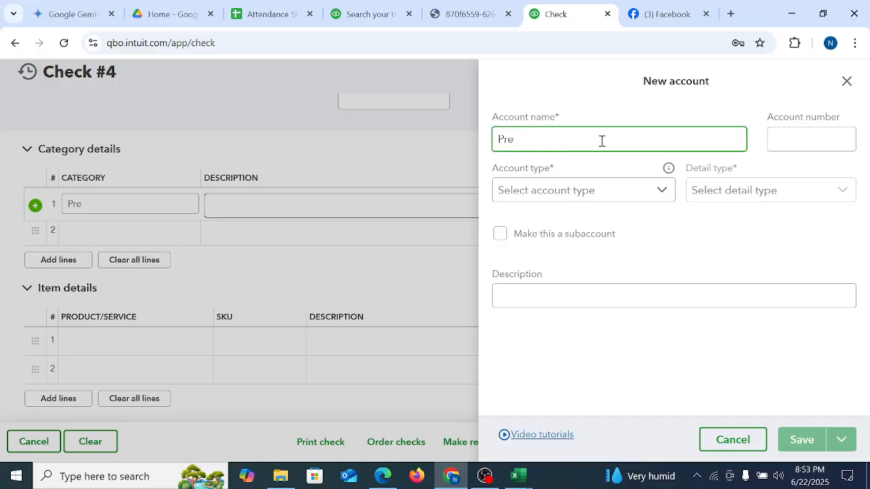
{"action": "left_click", "coordinate": [846, 81]}
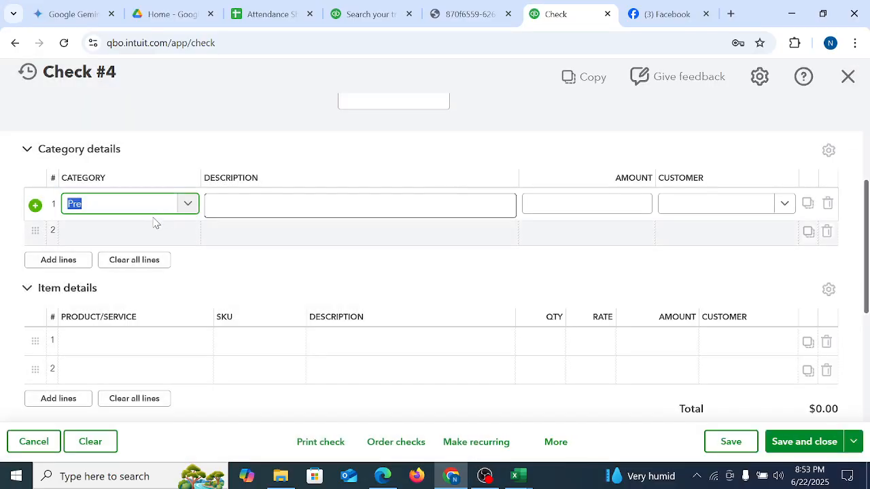
Step: Add a new account named Prepaid Rent from the check's first category line and give it the ledger number 7090
{"action": "left_click", "coordinate": [129, 207]}
{"action": "left_click", "coordinate": [129, 207]}
{"action": "left_click", "coordinate": [123, 204]}
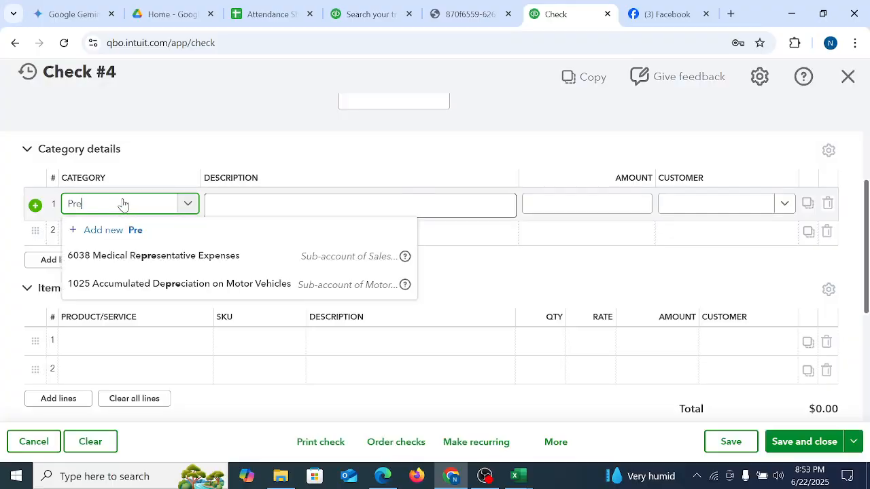
{"action": "type", "text": "pai"}
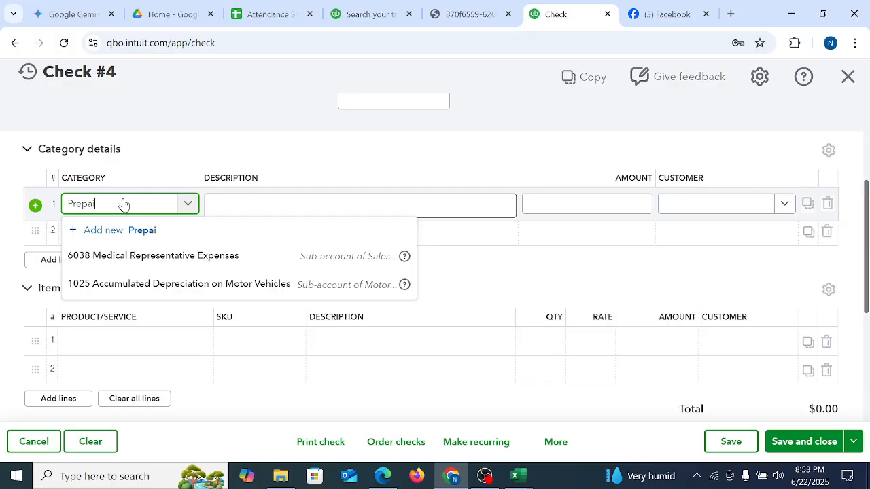
{"action": "type", "text": "d Rent"}
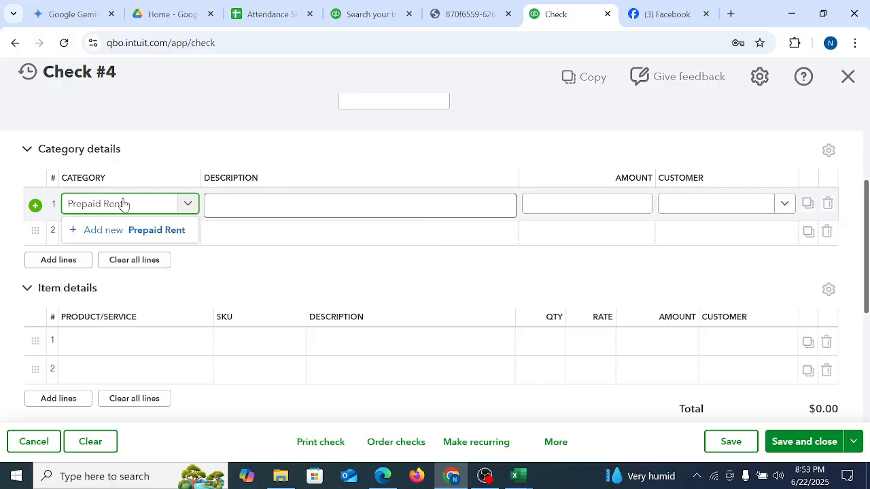
{"action": "left_click", "coordinate": [160, 234]}
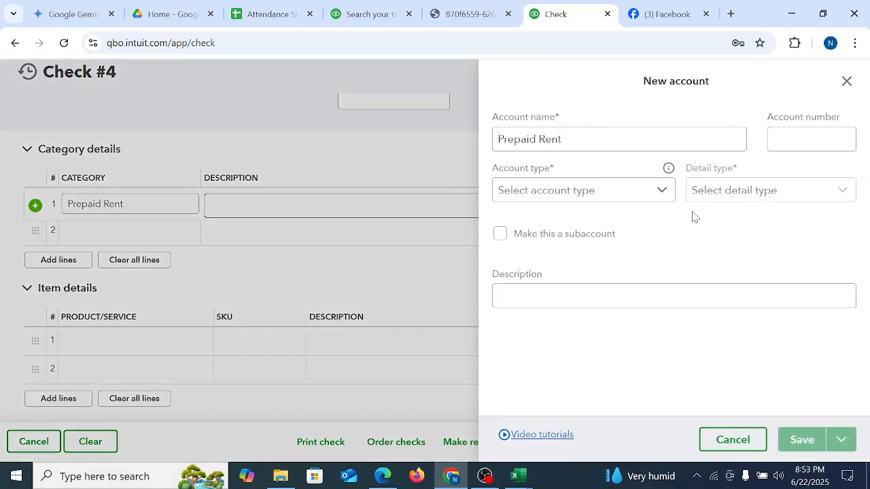
{"action": "left_click", "coordinate": [793, 136]}
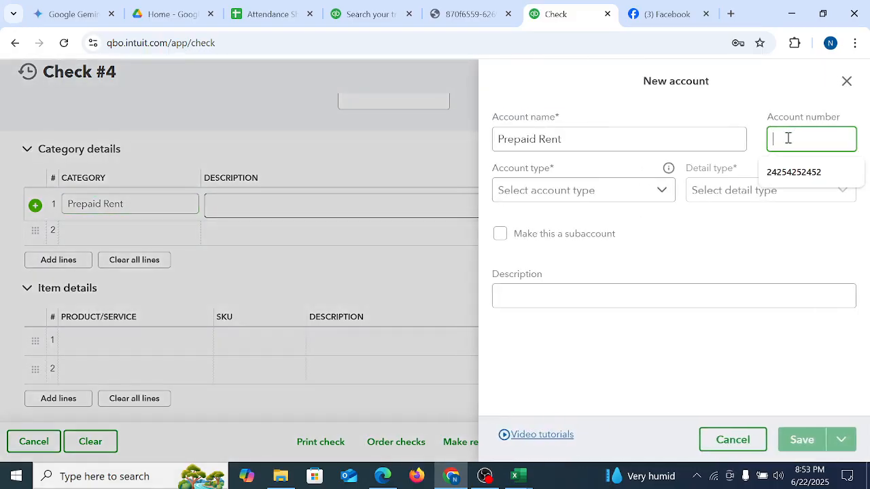
{"action": "type", "text": "7090"}
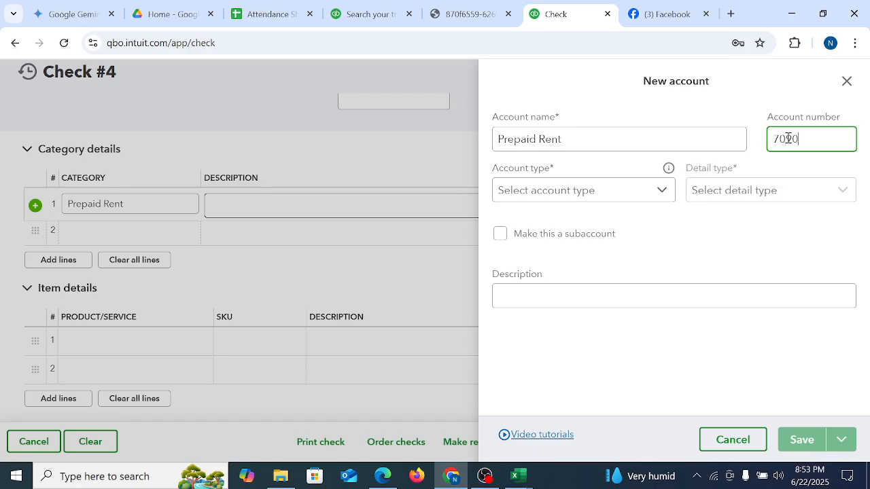
Step: Set the Prepaid Rent account's type to Other Current Assets and its detail type to Prepaid Expenses, and save the account
{"action": "left_click", "coordinate": [612, 198]}
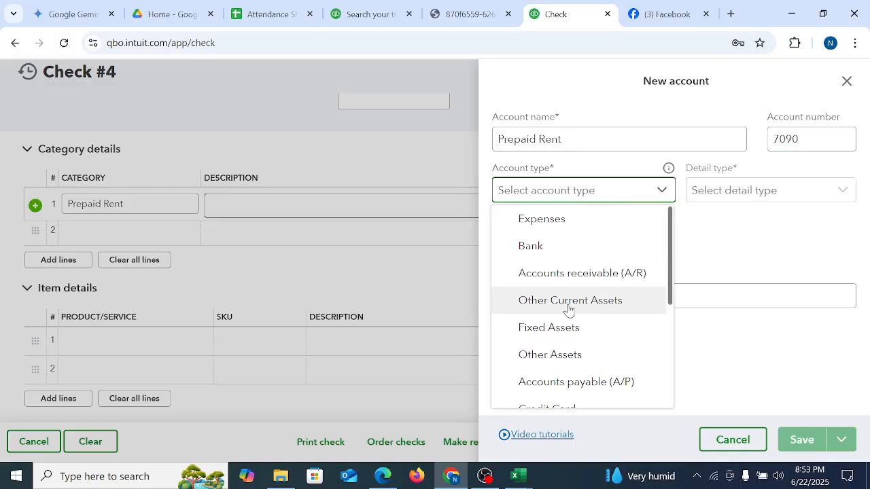
{"action": "left_click_drag", "start_coordinate": [670, 291], "coordinate": [673, 272]}
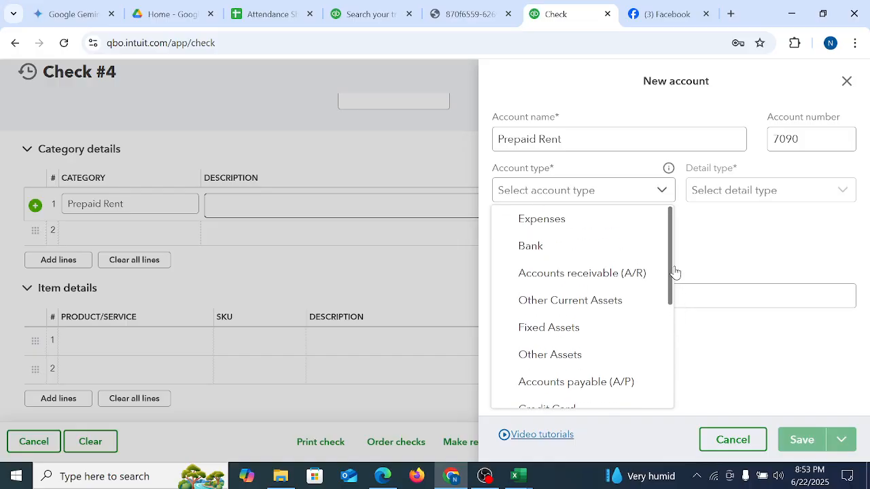
{"action": "left_click", "coordinate": [554, 307]}
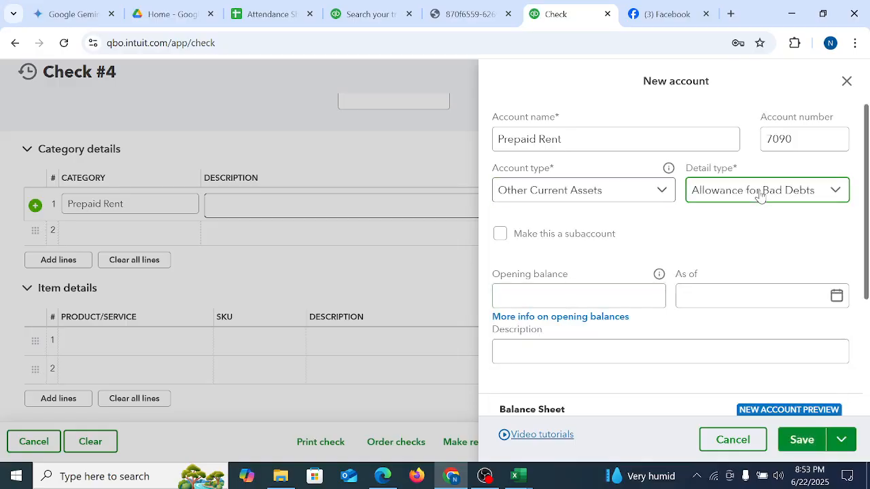
{"action": "left_click", "coordinate": [761, 193]}
{"action": "scroll", "coordinate": [713, 333], "scroll_direction": "down", "scroll_amount": 5}
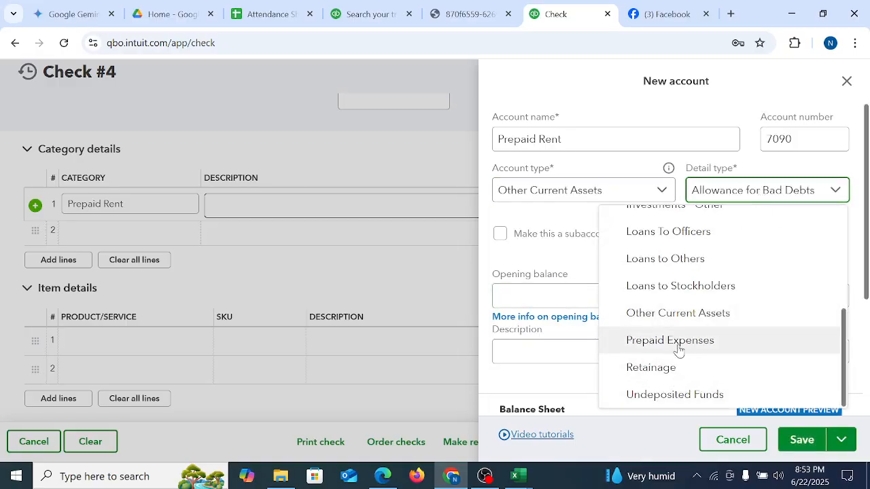
{"action": "left_click", "coordinate": [677, 342]}
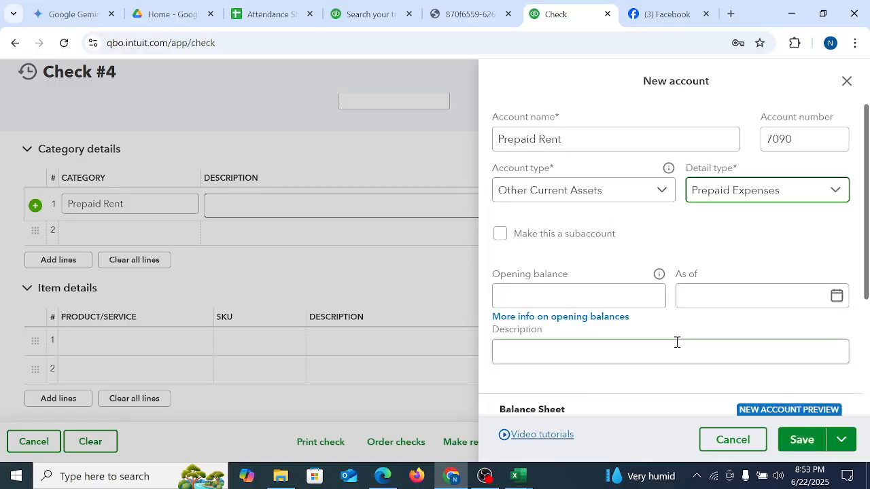
{"action": "left_click", "coordinate": [801, 439]}
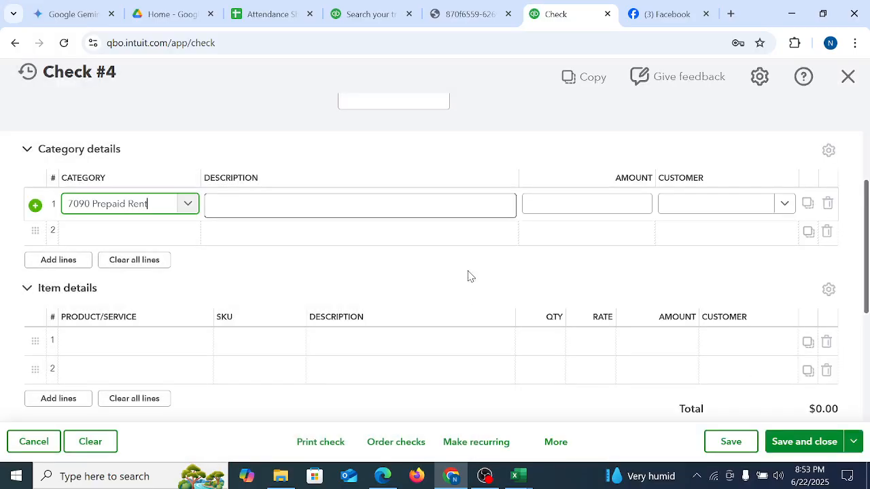
Step: Enter an amount of 9000 and the description "To record prepaid rent for 9 month (April-Dec)" on the Prepaid Rent line
{"action": "left_click", "coordinate": [591, 206]}
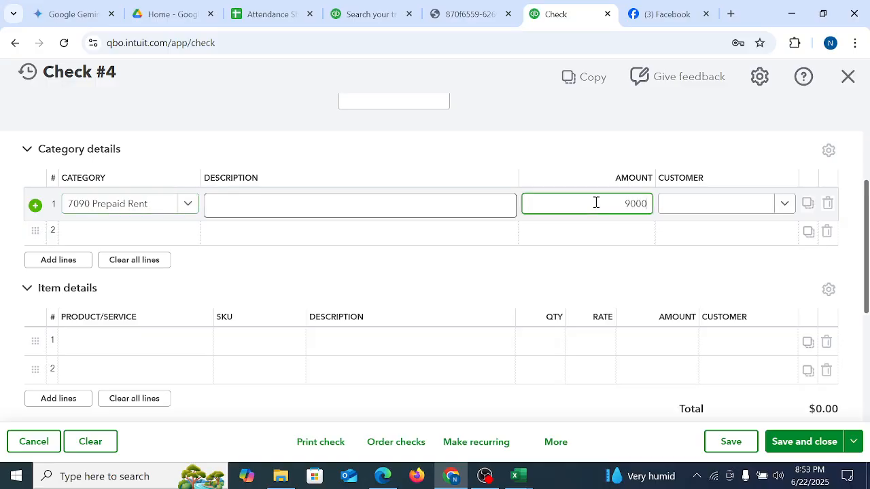
{"action": "left_click", "coordinate": [277, 210]}
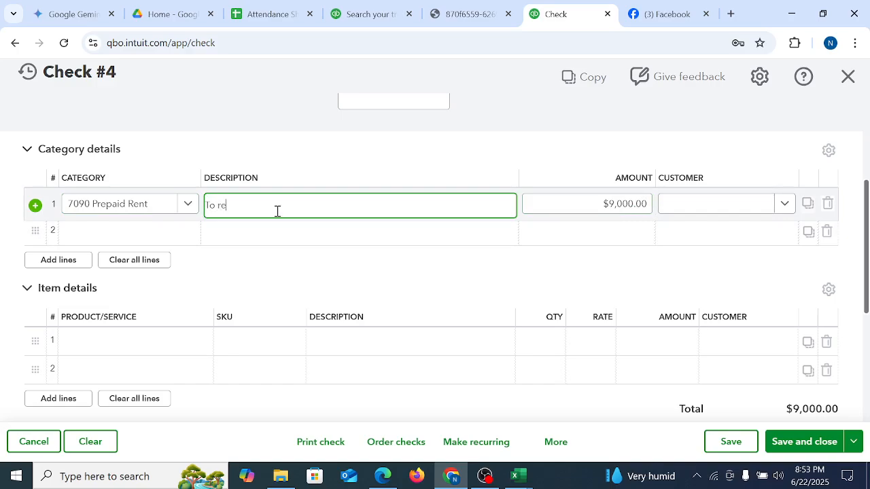
{"action": "type", "text": "To reord"}
{"action": "type", "text": "mkon"}
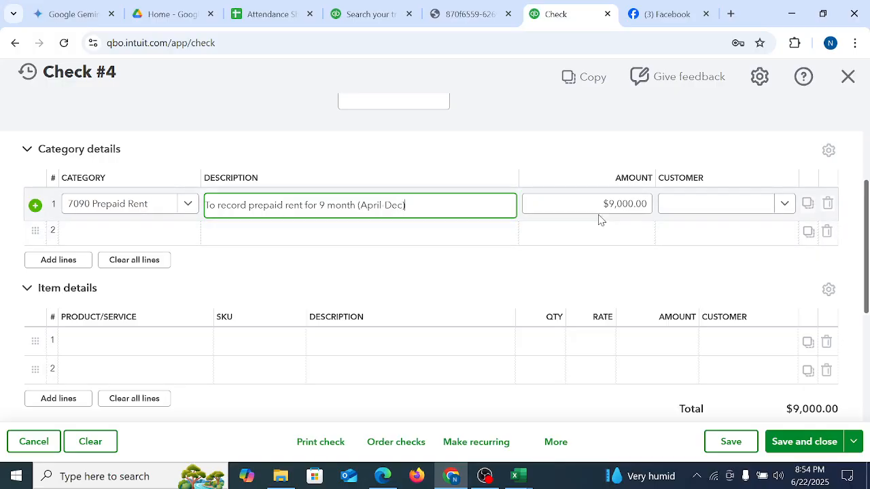
Step: Review the completed Mark House LLC check, then save and close it
{"action": "left_click", "coordinate": [582, 199]}
{"action": "scroll", "coordinate": [720, 258], "scroll_direction": "up", "scroll_amount": 3}
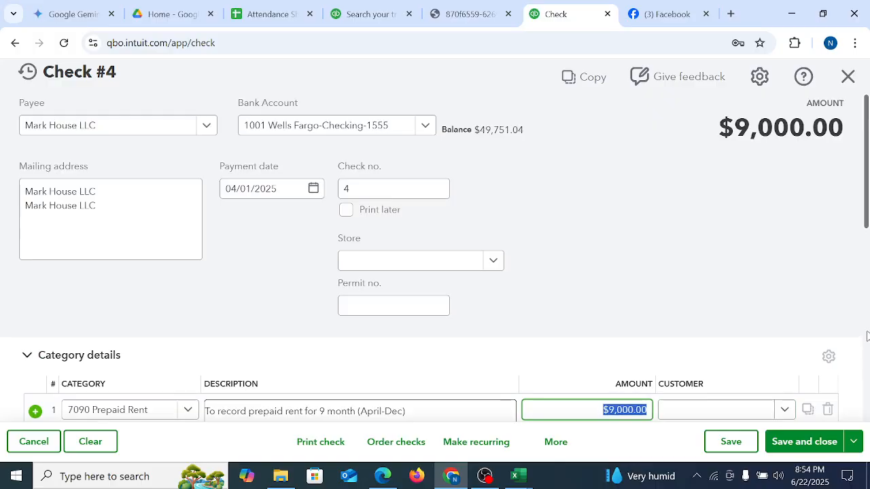
{"action": "left_click", "coordinate": [804, 442]}
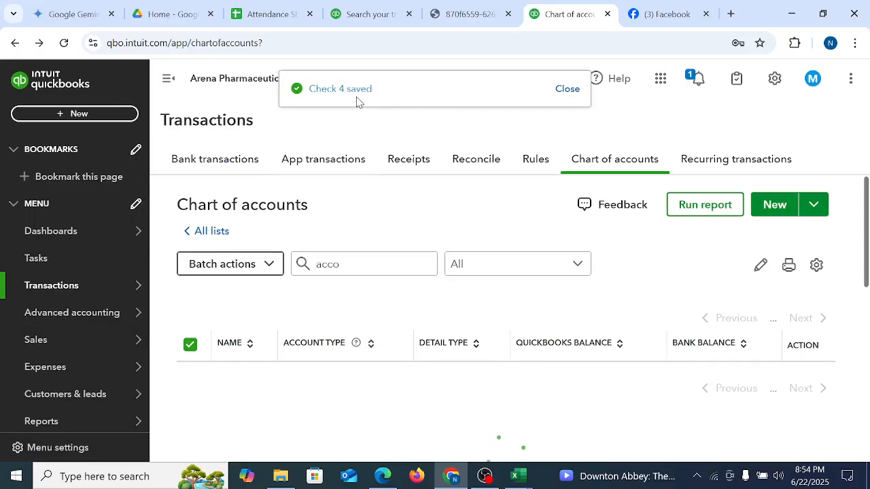
Step: Close the expense left open in the transaction search browser tab and open the Balance Sheet report there
{"action": "left_click", "coordinate": [360, 14]}
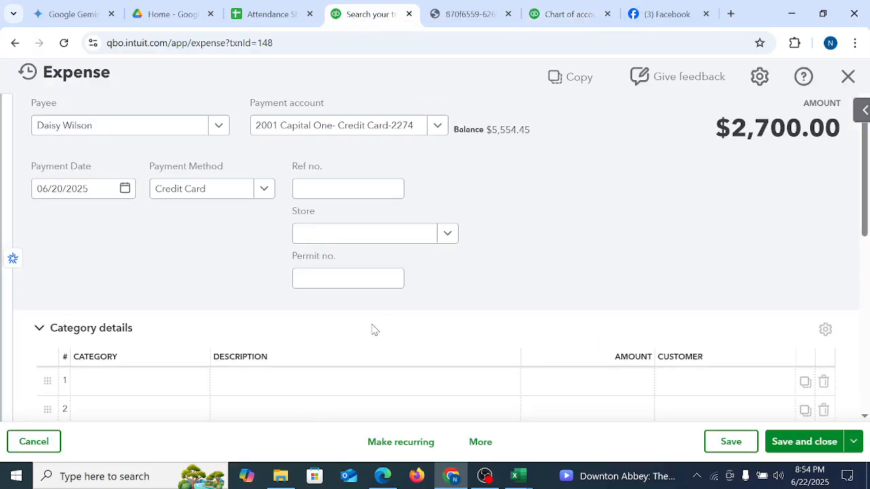
{"action": "left_click", "coordinate": [848, 76]}
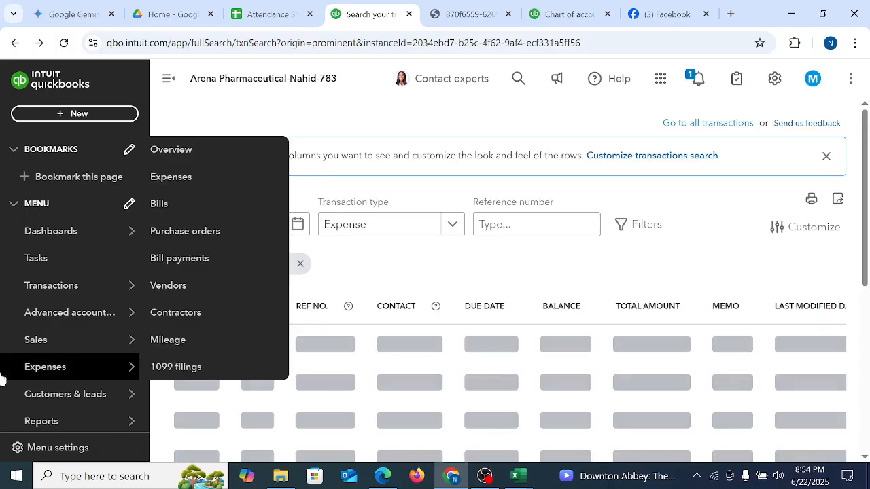
{"action": "mouse_move", "coordinate": [73, 399]}
{"action": "scroll", "coordinate": [68, 391], "scroll_direction": "down", "scroll_amount": 5}
{"action": "scroll", "coordinate": [58, 287], "scroll_direction": "up", "scroll_amount": 5}
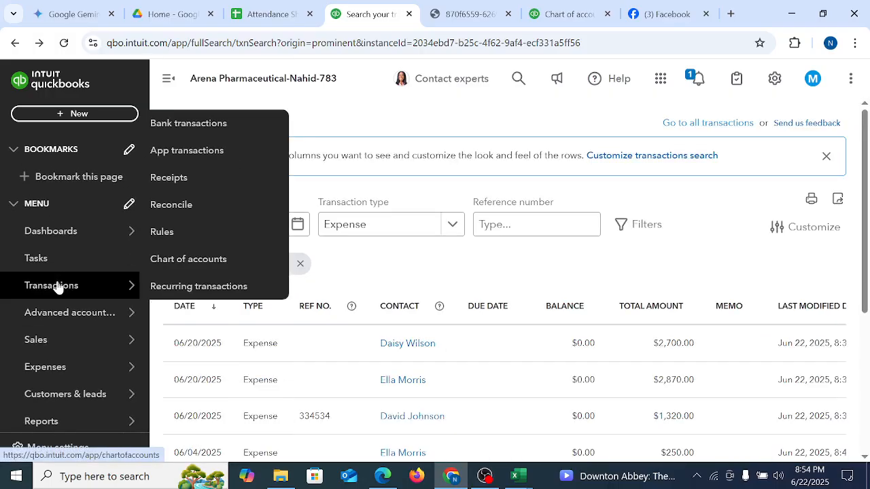
{"action": "mouse_move", "coordinate": [54, 370]}
{"action": "left_click", "coordinate": [27, 422]}
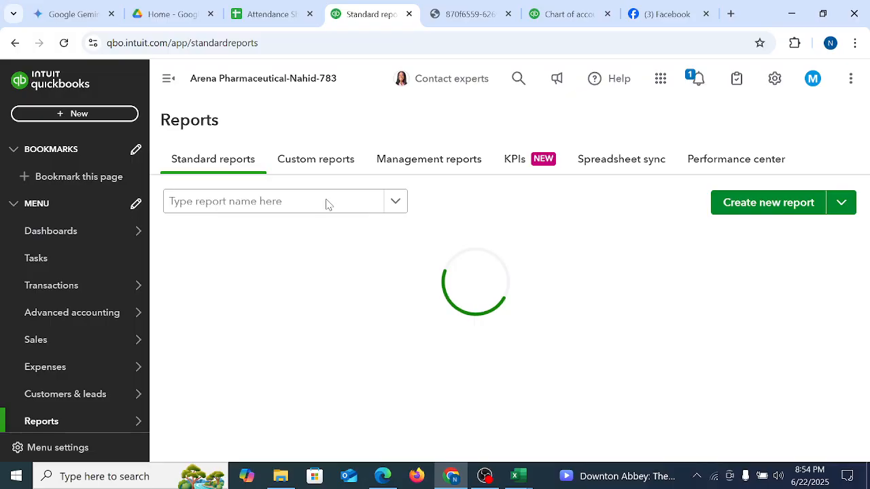
{"action": "left_click", "coordinate": [201, 304]}
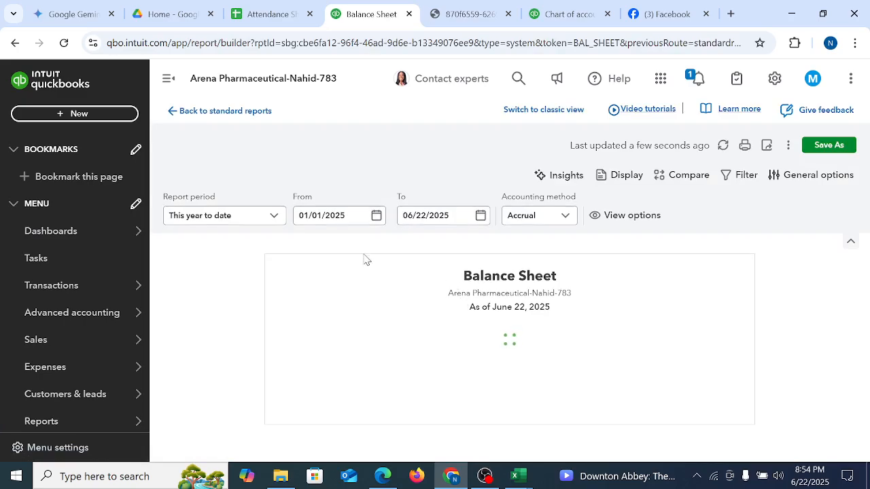
Step: Examine the Balance Sheet's accounts, looking for Prepaid Rent among the current assets
{"action": "scroll", "coordinate": [650, 369], "scroll_direction": "down", "scroll_amount": 10}
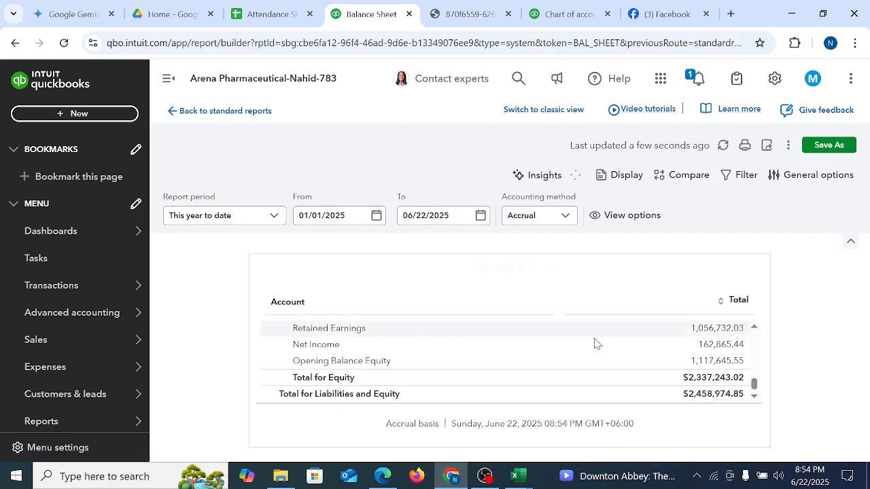
{"action": "scroll", "coordinate": [584, 362], "scroll_direction": "up", "scroll_amount": 15}
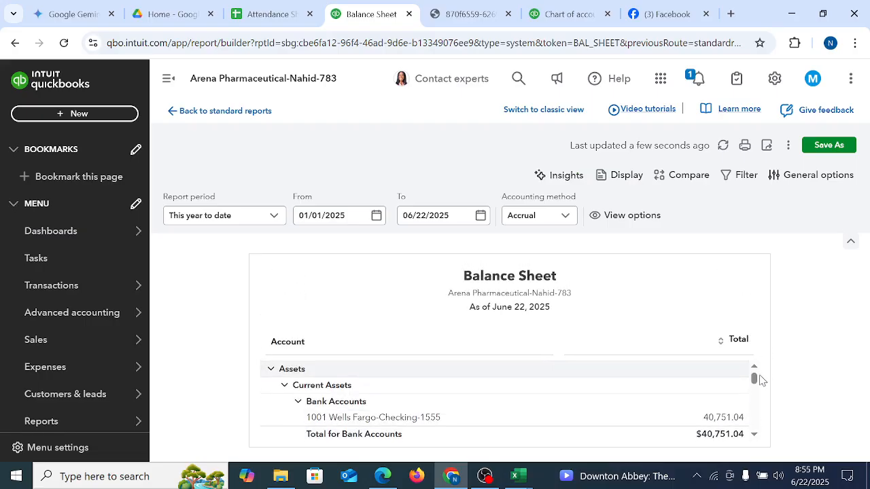
{"action": "scroll", "coordinate": [756, 381], "scroll_direction": "down", "scroll_amount": 5}
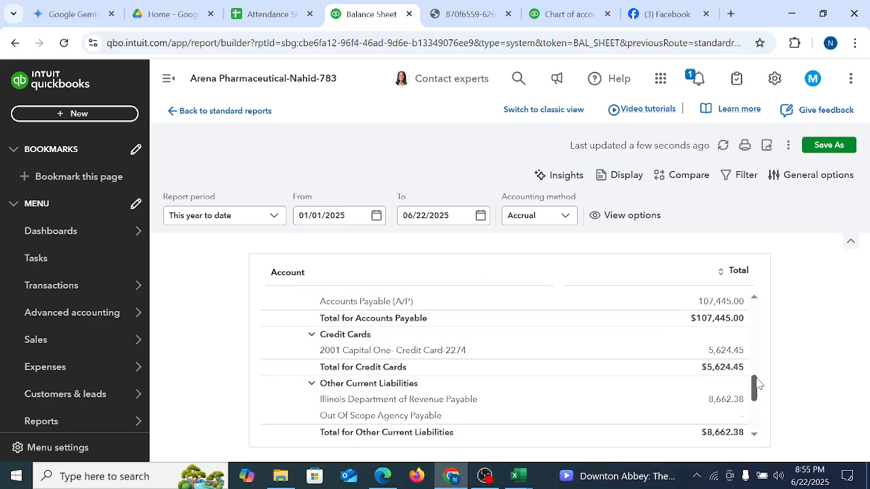
{"action": "scroll", "coordinate": [756, 382], "scroll_direction": "up", "scroll_amount": 3}
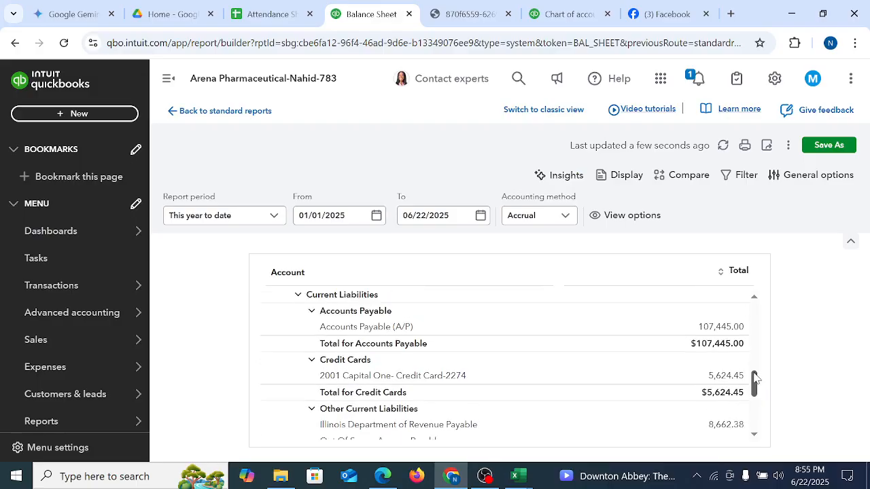
{"action": "scroll", "coordinate": [750, 358], "scroll_direction": "up", "scroll_amount": 4}
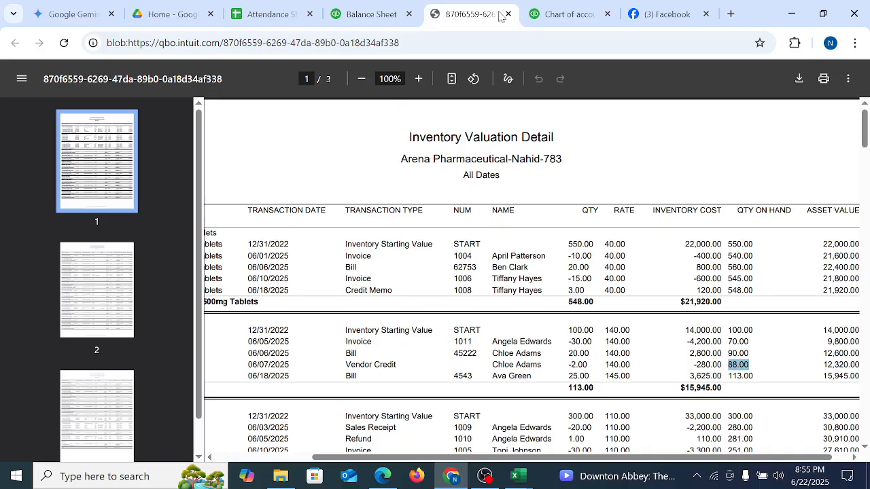
Step: Close the Inventory Valuation Detail PDF and return to the chart of accounts
{"action": "left_click", "coordinate": [469, 15]}
{"action": "left_click", "coordinate": [508, 14]}
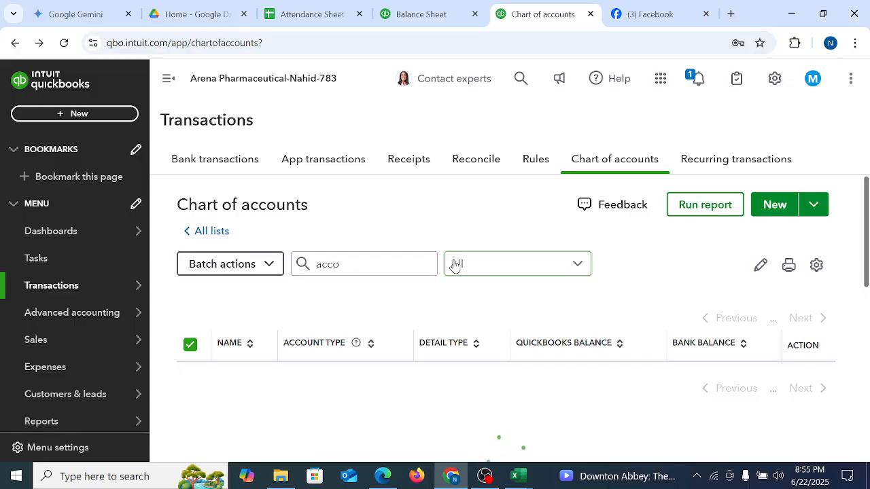
Step: Start a new journal entry and set its journal date to 04/30/2025
{"action": "left_click", "coordinate": [90, 113]}
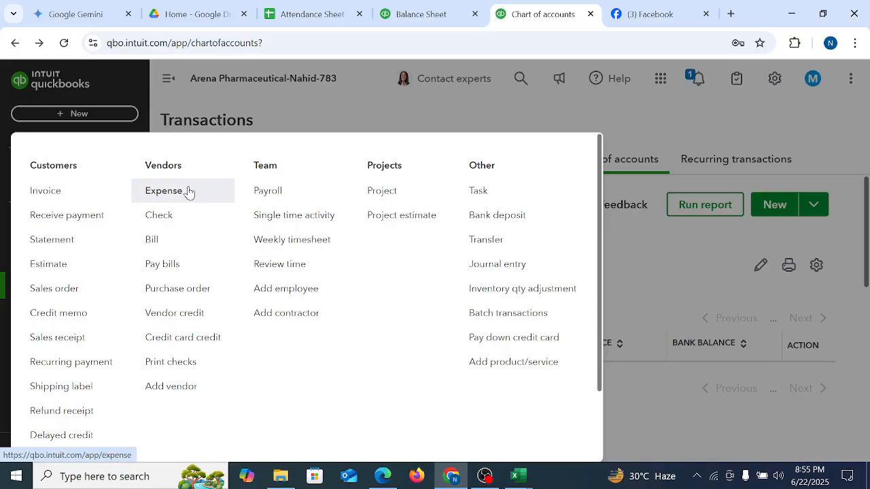
{"action": "left_click", "coordinate": [485, 266]}
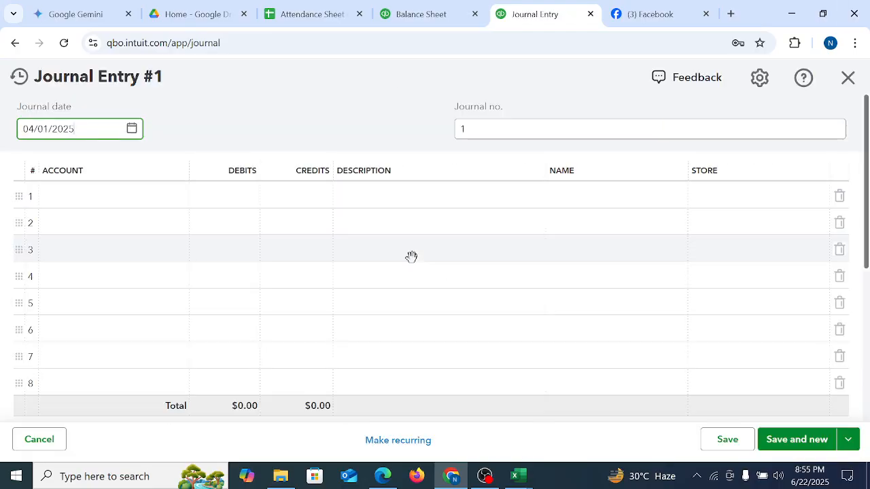
{"action": "left_click", "coordinate": [133, 129]}
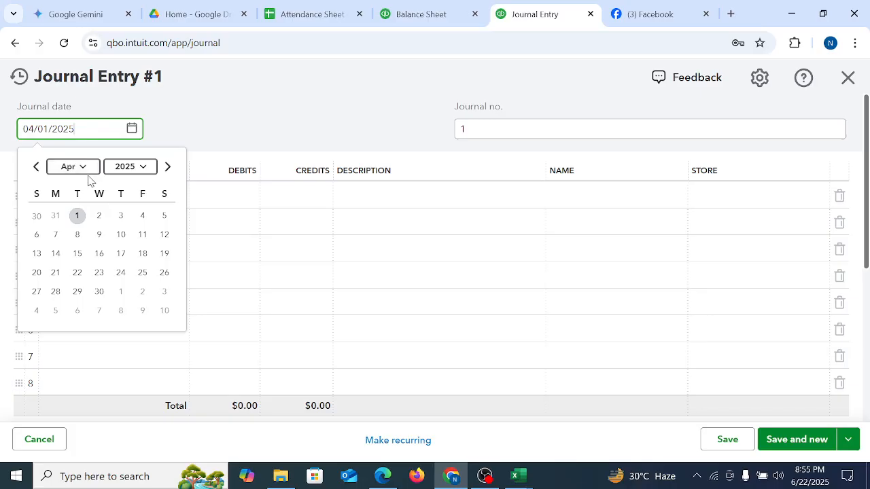
{"action": "left_click", "coordinate": [167, 166]}
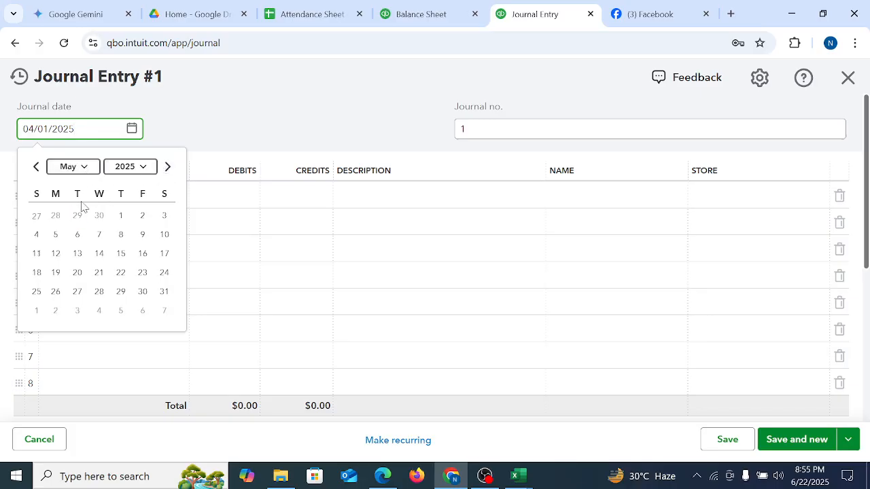
{"action": "left_click", "coordinate": [37, 167]}
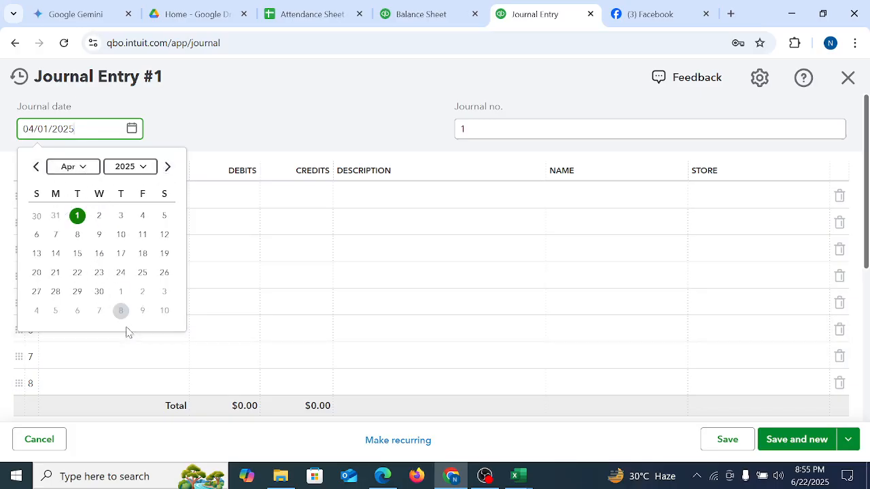
{"action": "left_click", "coordinate": [100, 291]}
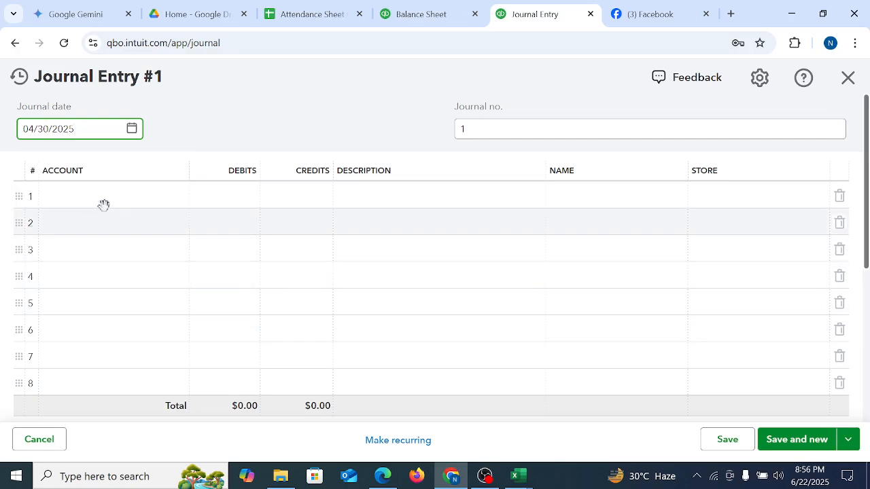
Step: On the journal entry's first line, debit 100 to 6044 Rent and Utilities
{"action": "left_click", "coordinate": [107, 199]}
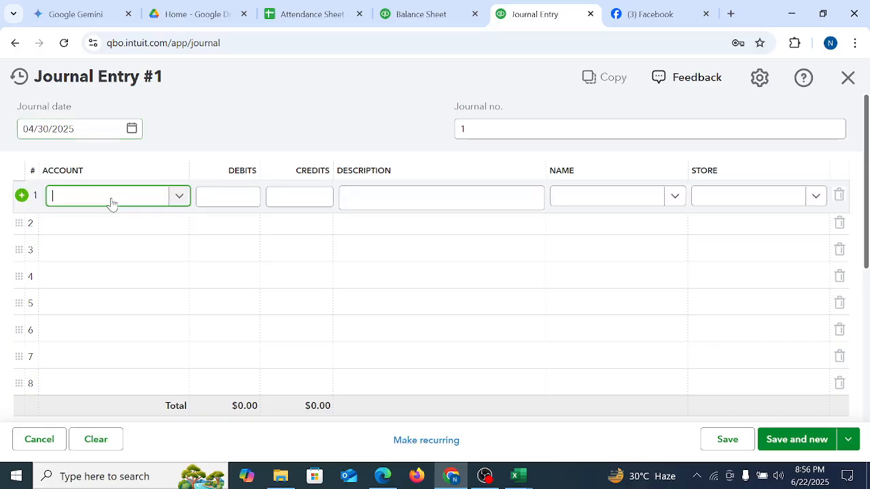
{"action": "type", "text": "rent"}
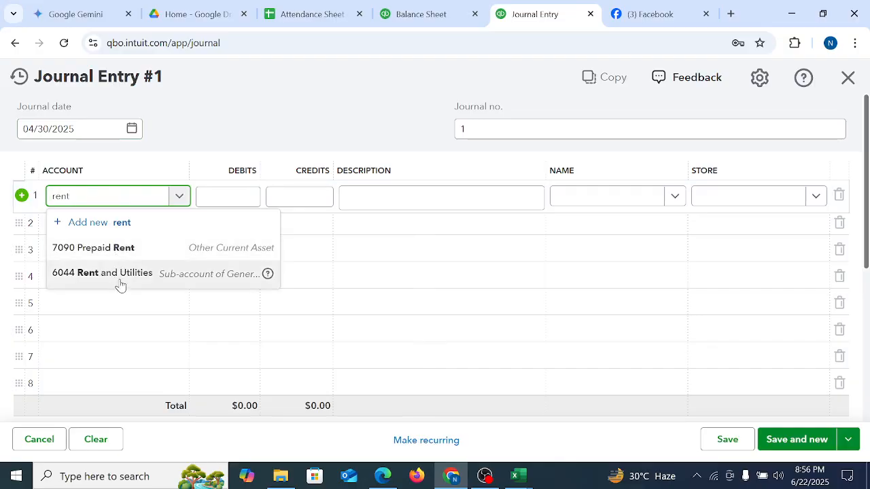
{"action": "left_click", "coordinate": [121, 280]}
{"action": "left_click", "coordinate": [244, 197]}
{"action": "type", "text": "1"}
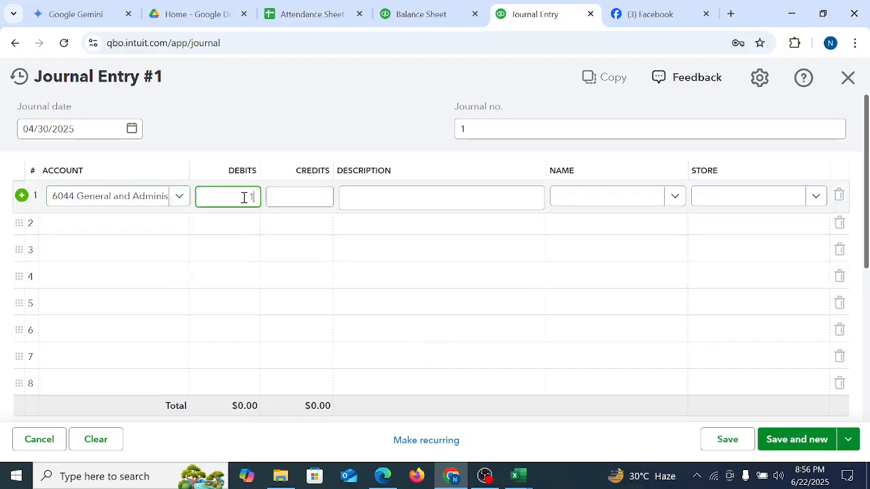
{"action": "type", "text": "00"}
Step: Credit 100 to 7090 Prepaid Rent on the second line, and save and close the journal entry
{"action": "left_click", "coordinate": [149, 227]}
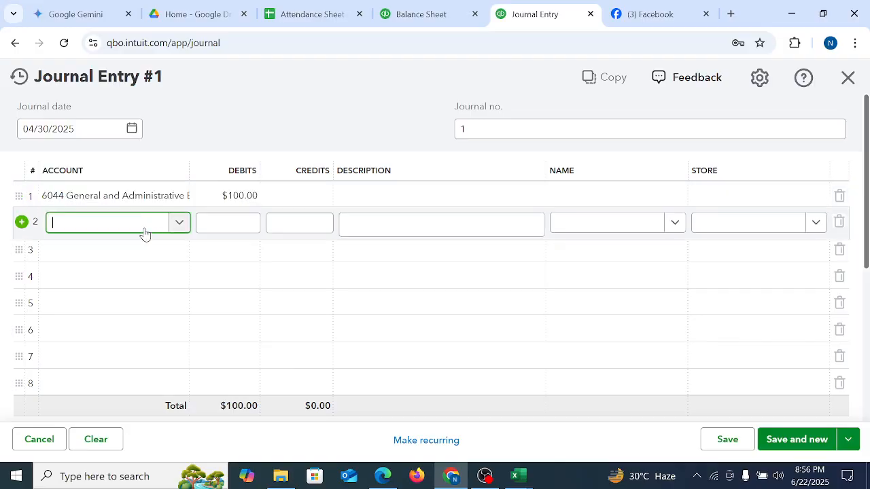
{"action": "type", "text": "prep"}
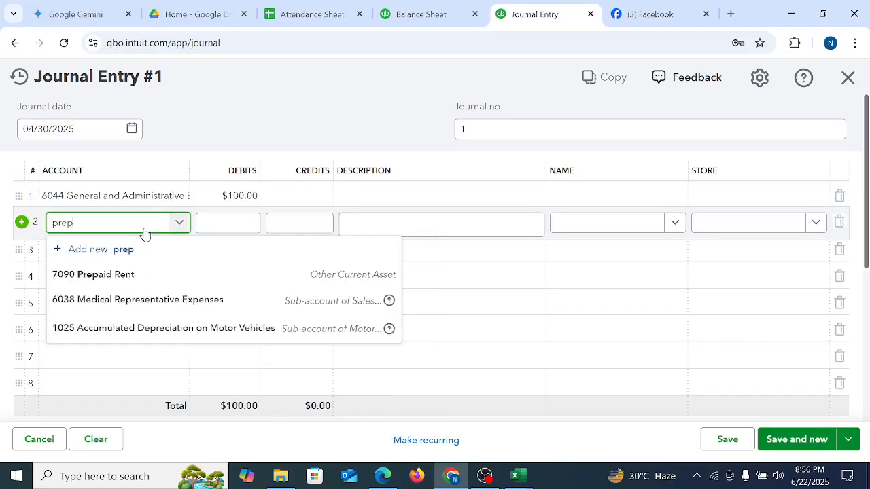
{"action": "left_click", "coordinate": [120, 275]}
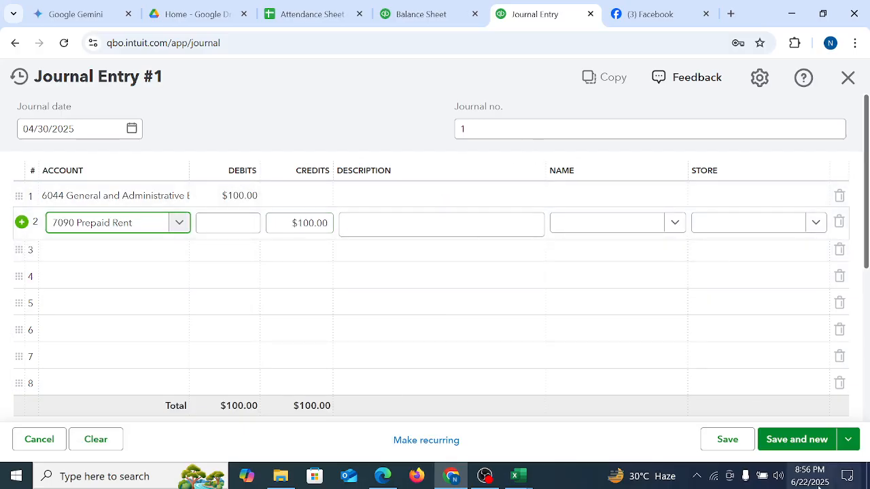
{"action": "left_click", "coordinate": [848, 445]}
{"action": "left_click", "coordinate": [781, 409]}
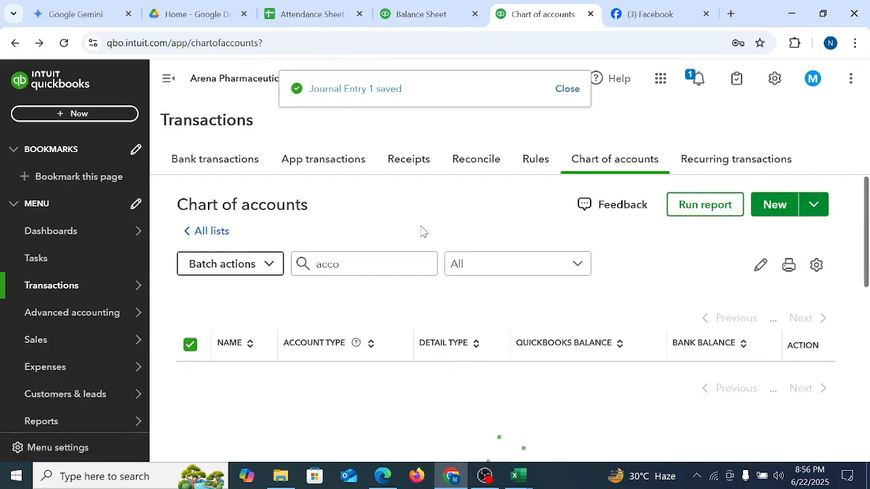
Step: Start a new expense with 7090 Prepaid Rent as its payment account
{"action": "left_click", "coordinate": [71, 115]}
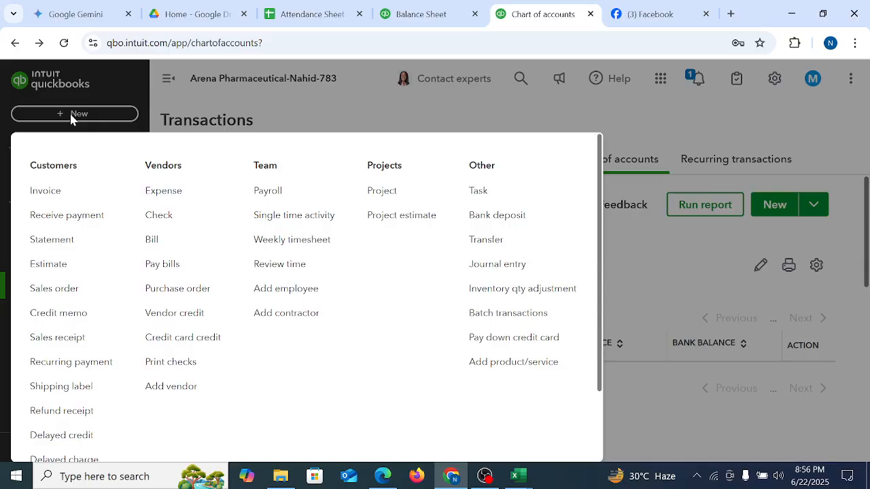
{"action": "left_click", "coordinate": [182, 195]}
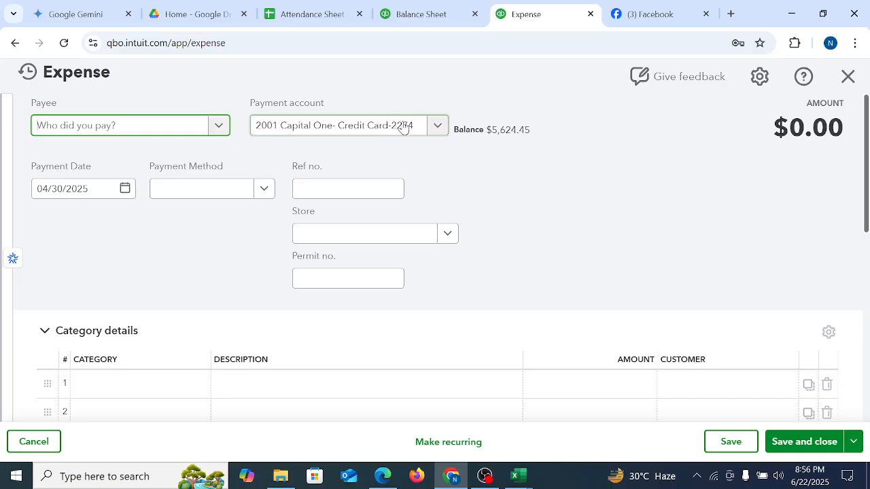
{"action": "left_click", "coordinate": [435, 128]}
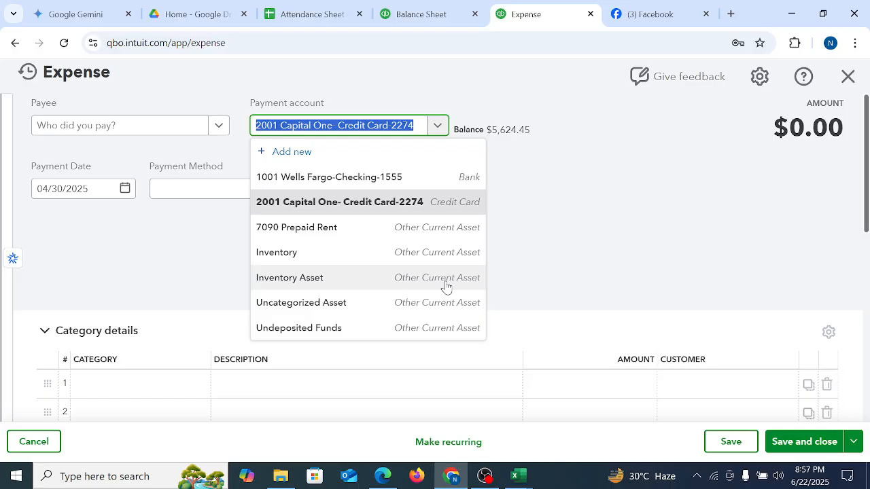
{"action": "left_click", "coordinate": [326, 234]}
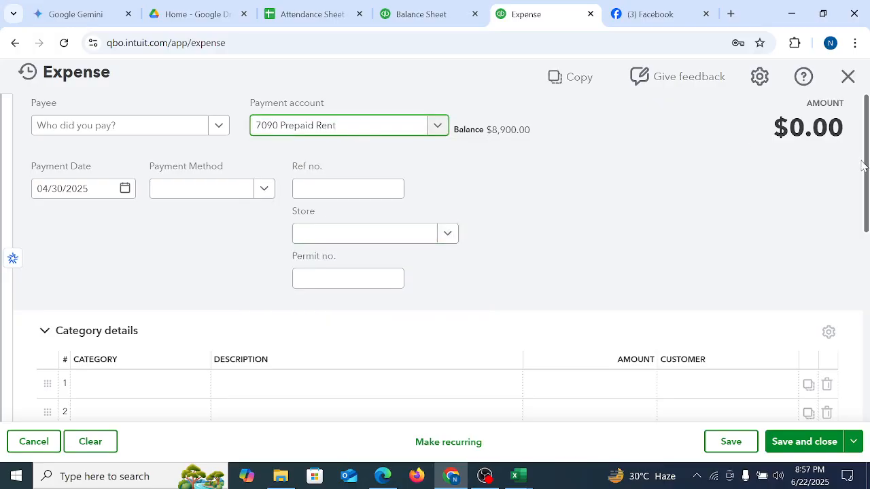
Step: Add a first category line for 7090 Prepaid Rent with an amount of 100, and check the category details
{"action": "scroll", "coordinate": [867, 173], "scroll_direction": "down", "scroll_amount": 3}
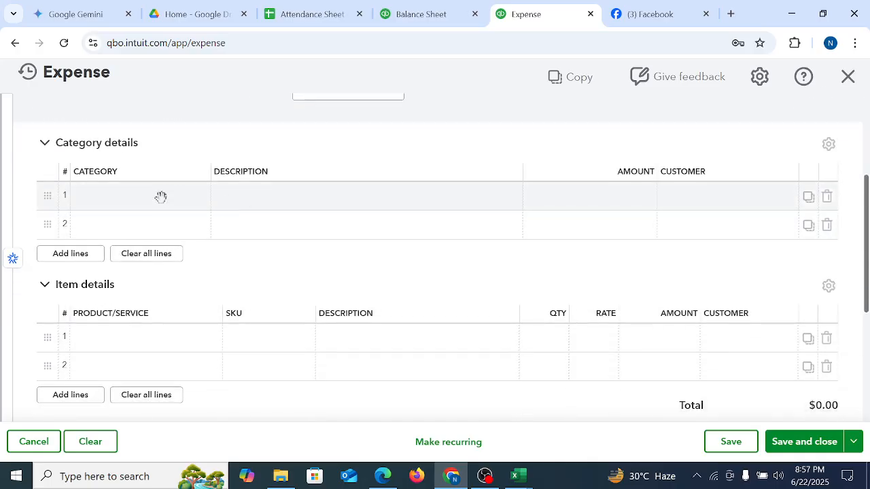
{"action": "left_click", "coordinate": [163, 204]}
{"action": "type", "text": "rent"}
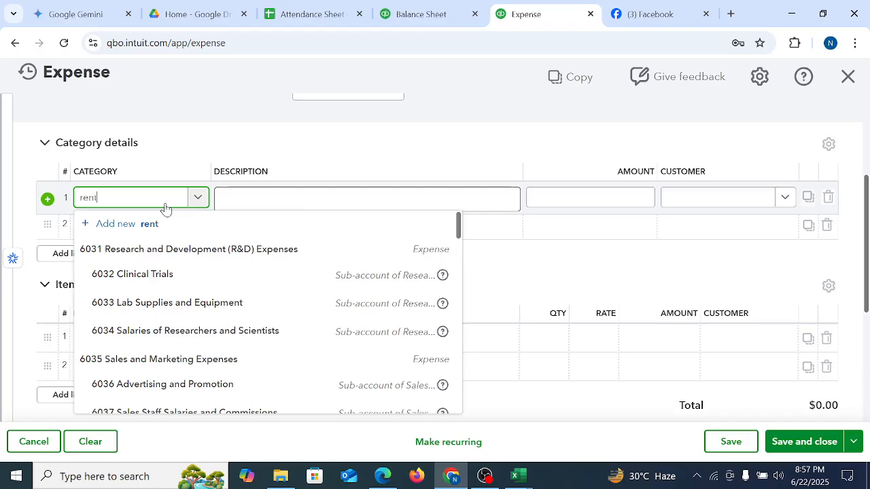
{"action": "left_click", "coordinate": [140, 250]}
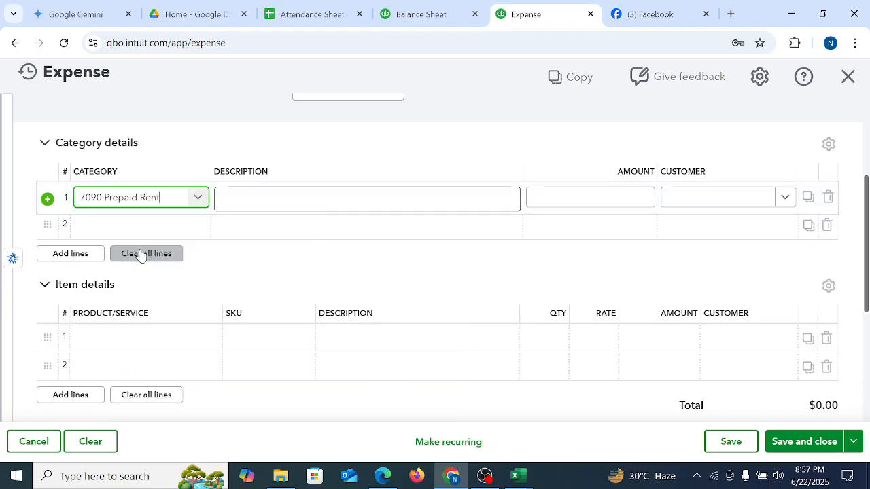
{"action": "left_click", "coordinate": [589, 202]}
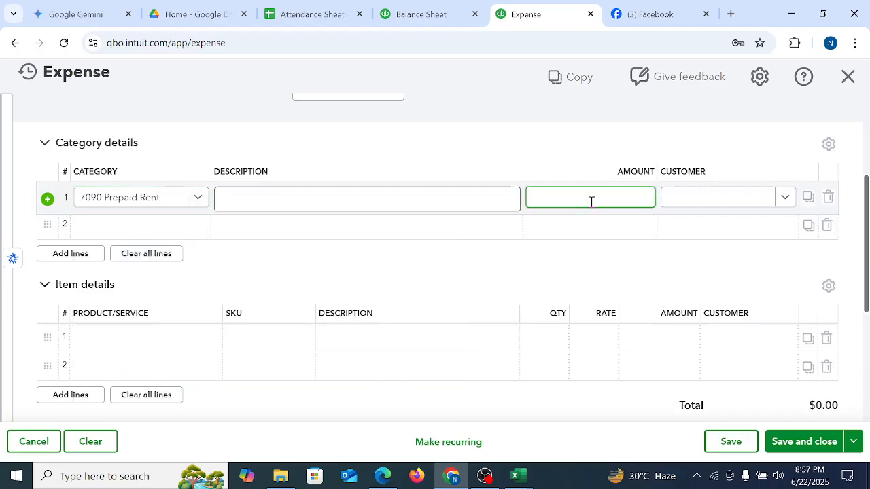
{"action": "type", "text": "1"}
{"action": "left_click", "coordinate": [477, 144]}
{"action": "scroll", "coordinate": [480, 151], "scroll_direction": "up", "scroll_amount": 3}
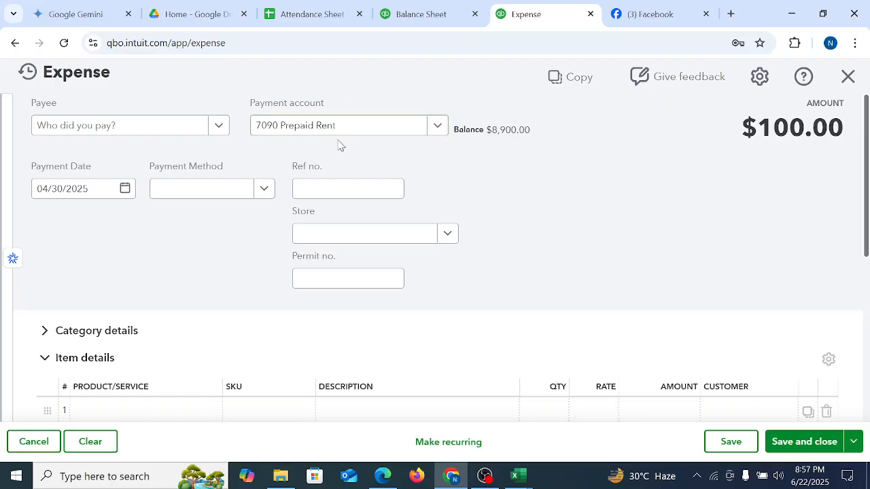
{"action": "left_click_drag", "start_coordinate": [866, 205], "coordinate": [831, 266]}
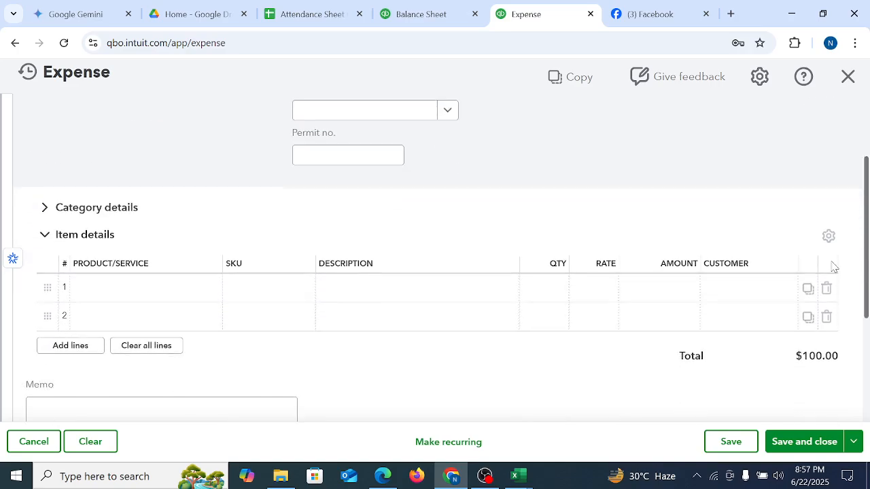
{"action": "left_click", "coordinate": [107, 210]}
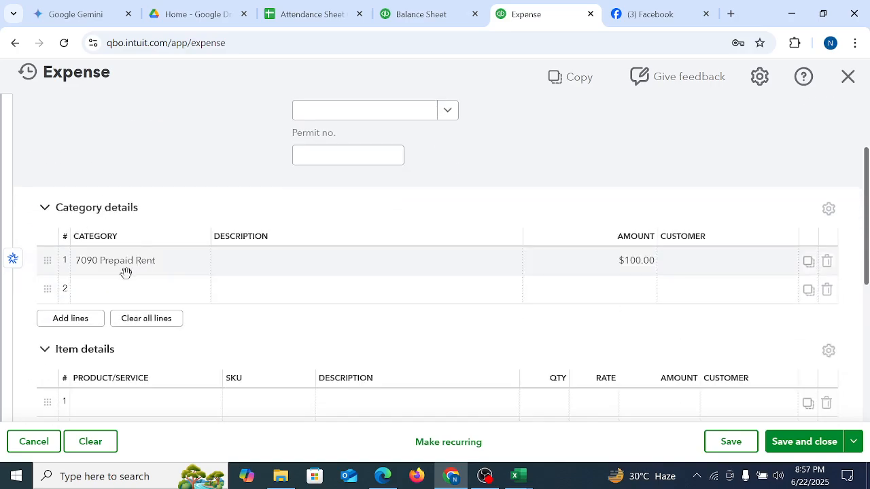
Step: Try to switch the expense's first category line to the rent expense account
{"action": "left_click", "coordinate": [153, 272]}
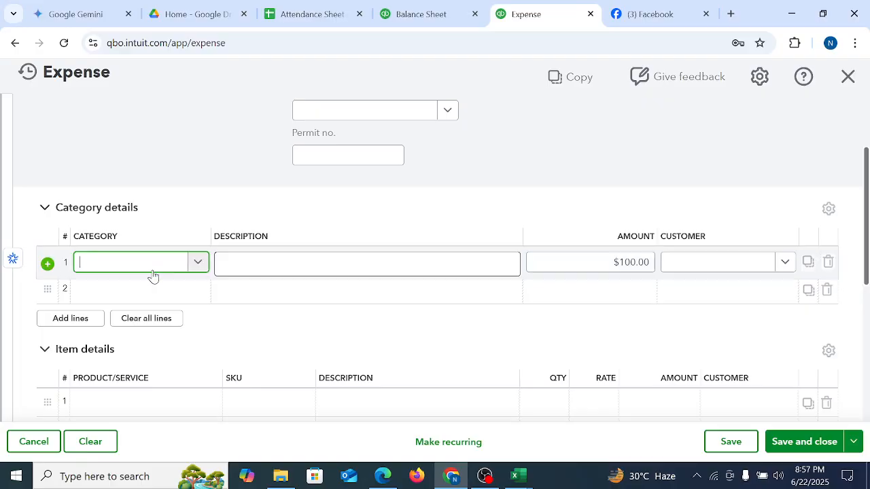
{"action": "type", "text": "repaid Rentrent"}
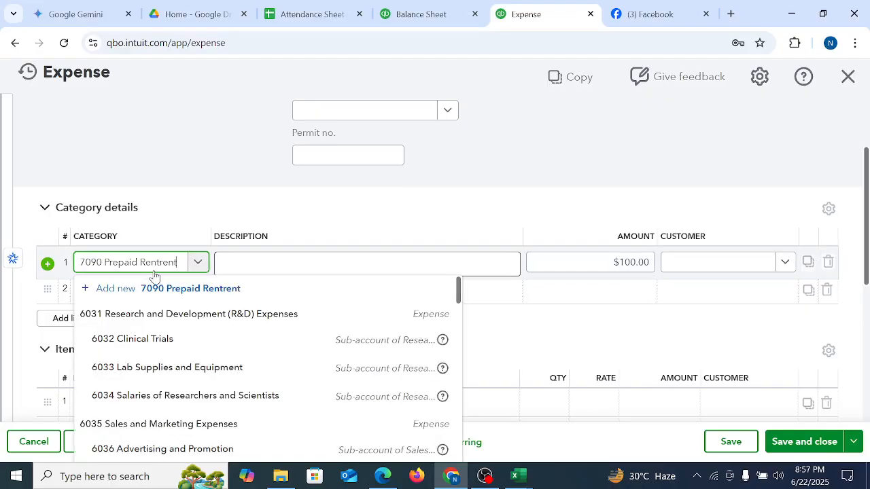
{"action": "key", "text": "BackSpace"}
{"action": "key", "text": "BackSpace"}
{"action": "key", "text": "BackSpace"}
{"action": "key", "text": "BackSpace"}
{"action": "key", "text": "BackSpace"}
{"action": "key", "text": "BackSpace"}
{"action": "key", "text": "BackSpace"}
{"action": "key", "text": "BackSpace"}
{"action": "key", "text": "BackSpace"}
{"action": "key", "text": "BackSpace"}
{"action": "key", "text": "BackSpace"}
{"action": "key", "text": "BackSpace"}
{"action": "key", "text": "BackSpace"}
{"action": "key", "text": "BackSpace"}
{"action": "key", "text": "BackSpace"}
{"action": "key", "text": "BackSpace"}
{"action": "key", "text": "BackSpace"}
{"action": "key", "text": "BackSpace"}
{"action": "key", "text": "BackSpace"}
{"action": "key", "text": "BackSpace"}
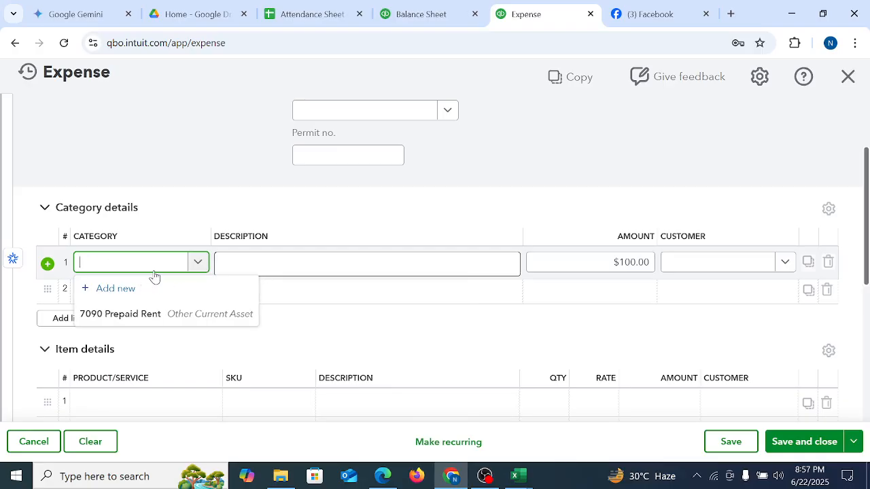
{"action": "type", "text": "rent"}
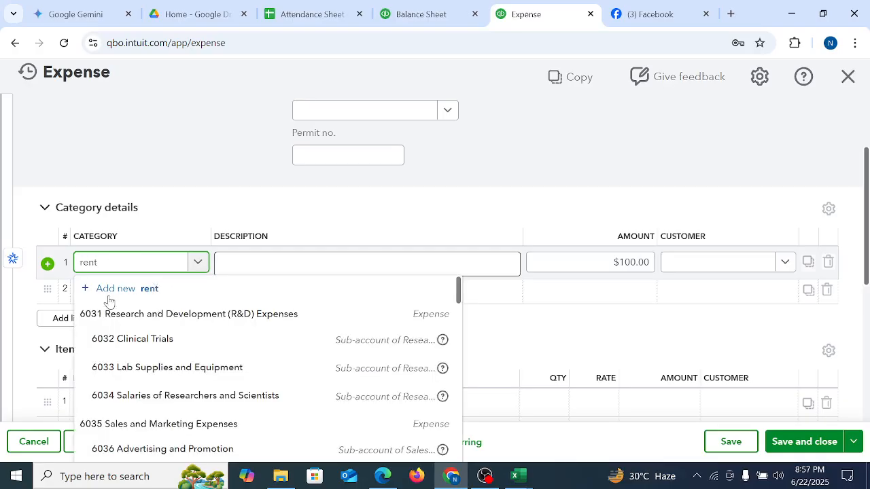
{"action": "left_click", "coordinate": [142, 314]}
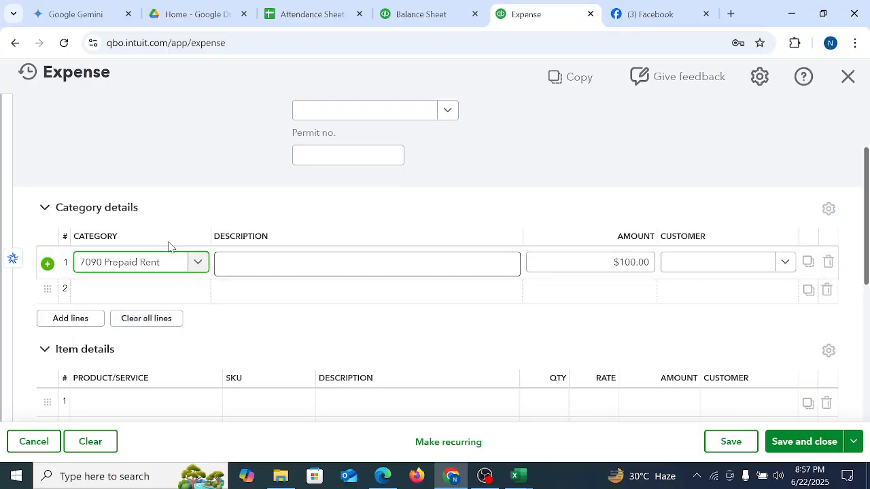
Step: Change the first line's category to 6044 Rent and Utilities
{"action": "key", "text": "BackSpace"}
{"action": "key", "text": "BackSpace"}
{"action": "key", "text": "BackSpace"}
{"action": "key", "text": "BackSpace"}
{"action": "key", "text": "BackSpace"}
{"action": "key", "text": "BackSpace"}
{"action": "key", "text": "BackSpace"}
{"action": "key", "text": "BackSpace"}
{"action": "key", "text": "BackSpace"}
{"action": "key", "text": "BackSpace"}
{"action": "key", "text": "BackSpace"}
{"action": "key", "text": "BackSpace"}
{"action": "key", "text": "BackSpace"}
{"action": "key", "text": "BackSpace"}
{"action": "key", "text": "BackSpace"}
{"action": "key", "text": "BackSpace"}
{"action": "key", "text": "BackSpace"}
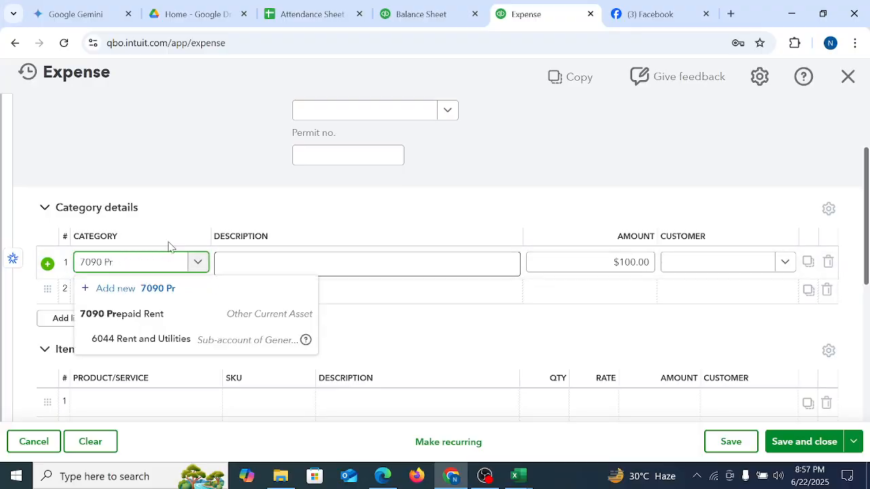
{"action": "type", "text": "re"}
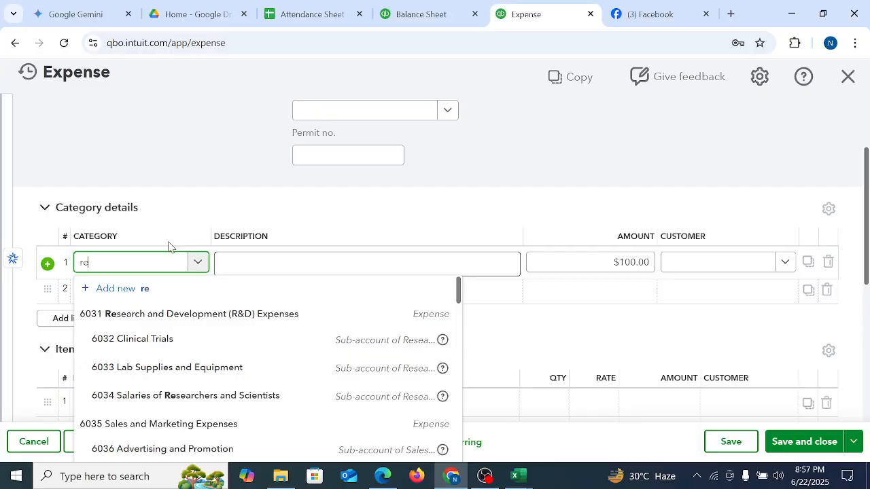
{"action": "type", "text": "nt"}
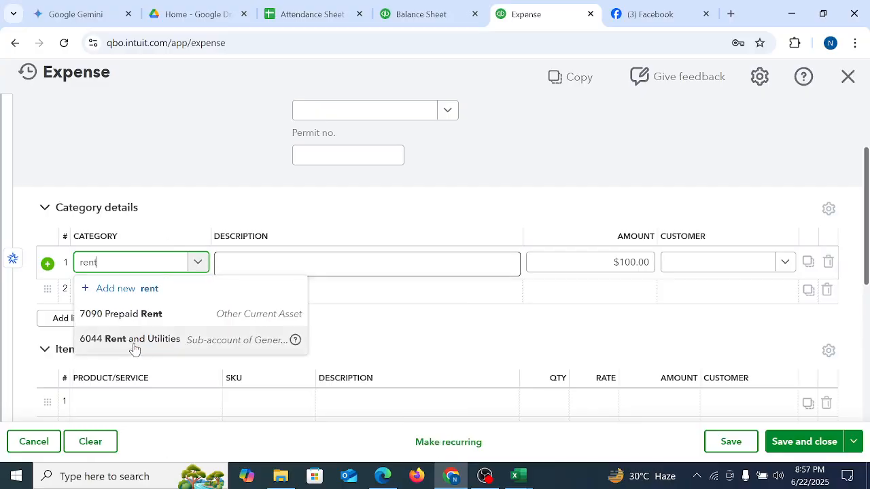
{"action": "left_click", "coordinate": [132, 344]}
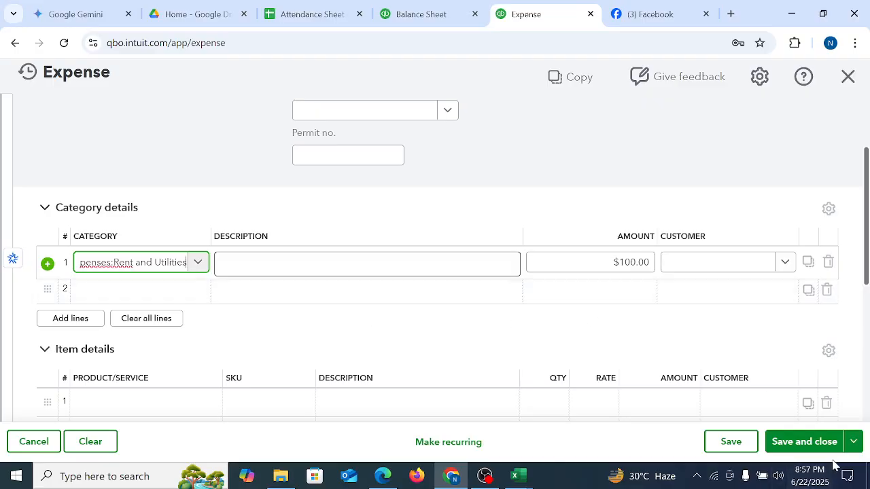
Step: Set the expense's payment date to 05/31/2025, and save and close the expense
{"action": "scroll", "coordinate": [280, 292], "scroll_direction": "up", "scroll_amount": 1}
{"action": "scroll", "coordinate": [279, 292], "scroll_direction": "up", "scroll_amount": 2}
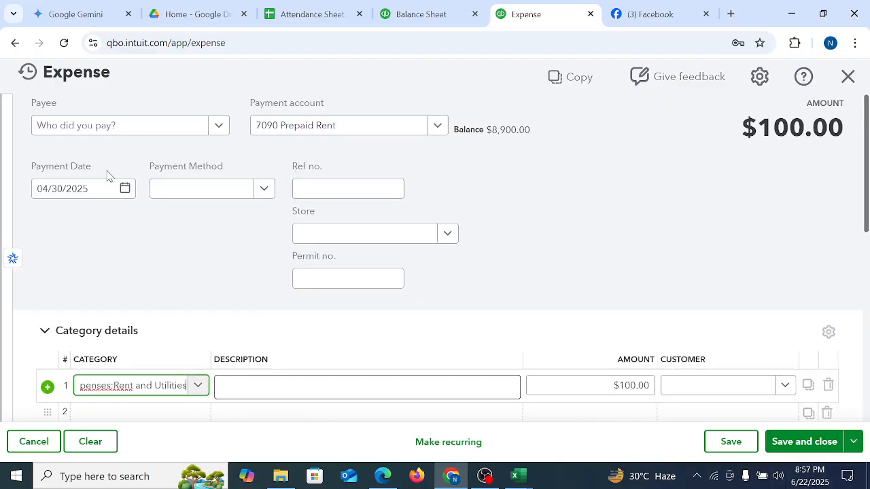
{"action": "left_click", "coordinate": [125, 189]}
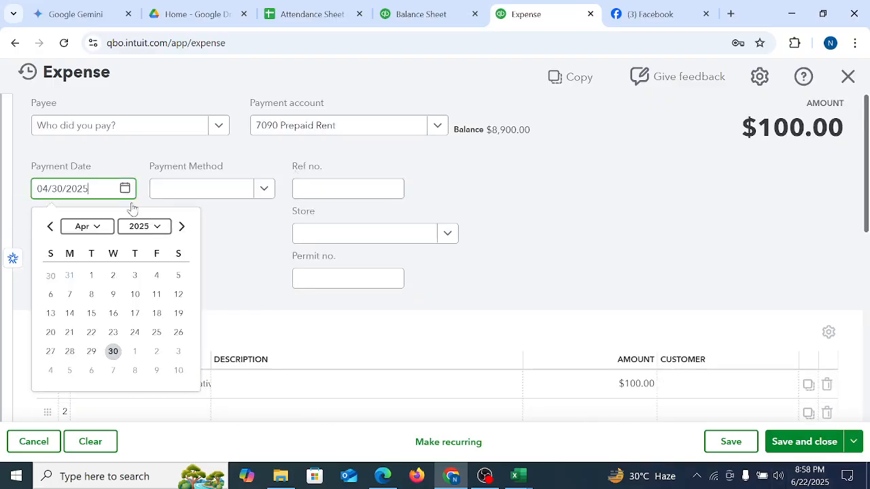
{"action": "left_click", "coordinate": [182, 226]}
{"action": "left_click", "coordinate": [178, 352]}
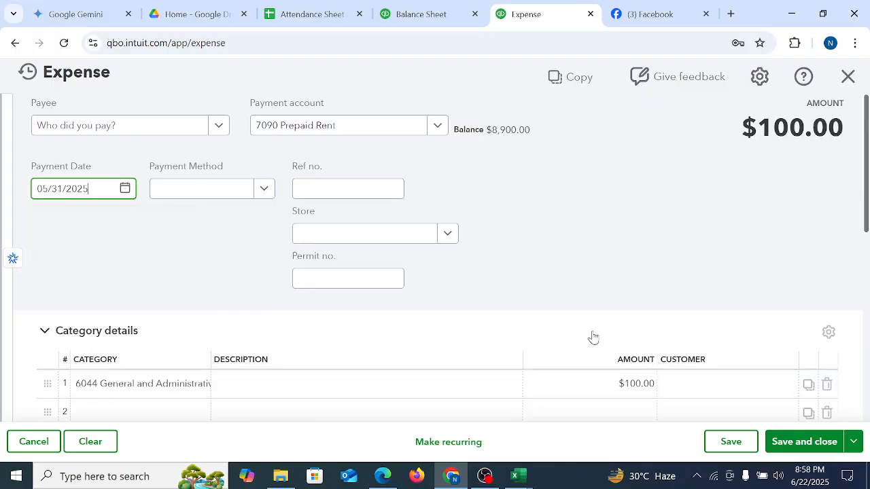
{"action": "left_click", "coordinate": [801, 443]}
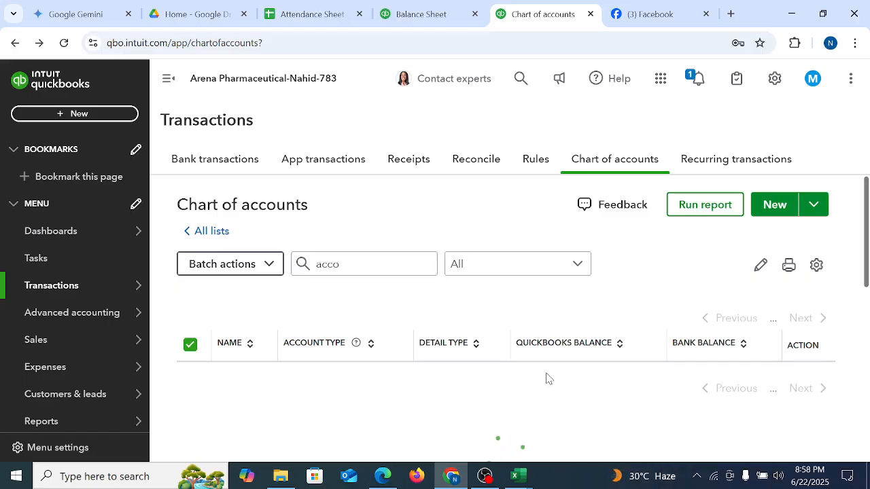
{"action": "scroll", "coordinate": [544, 367], "scroll_direction": "down", "scroll_amount": 5}
{"action": "scroll", "coordinate": [540, 354], "scroll_direction": "up", "scroll_amount": 5}
{"action": "scroll", "coordinate": [538, 355], "scroll_direction": "down", "scroll_amount": 6}
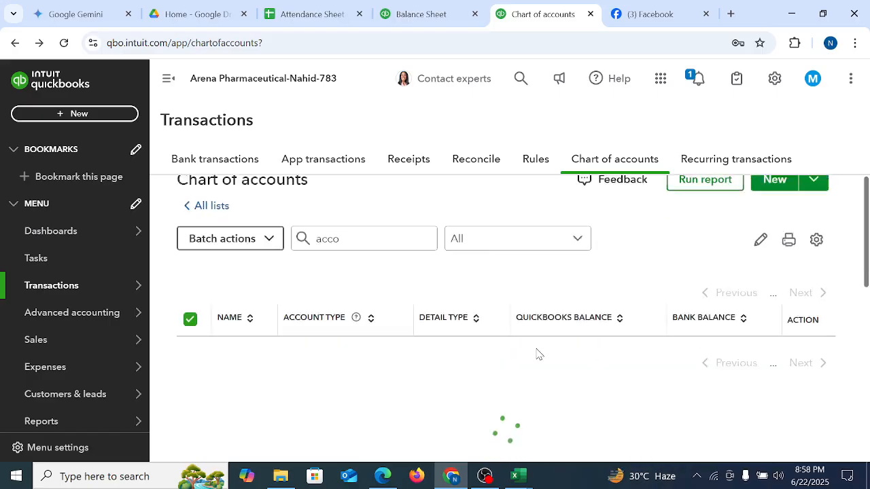
{"action": "scroll", "coordinate": [537, 356], "scroll_direction": "up", "scroll_amount": 6}
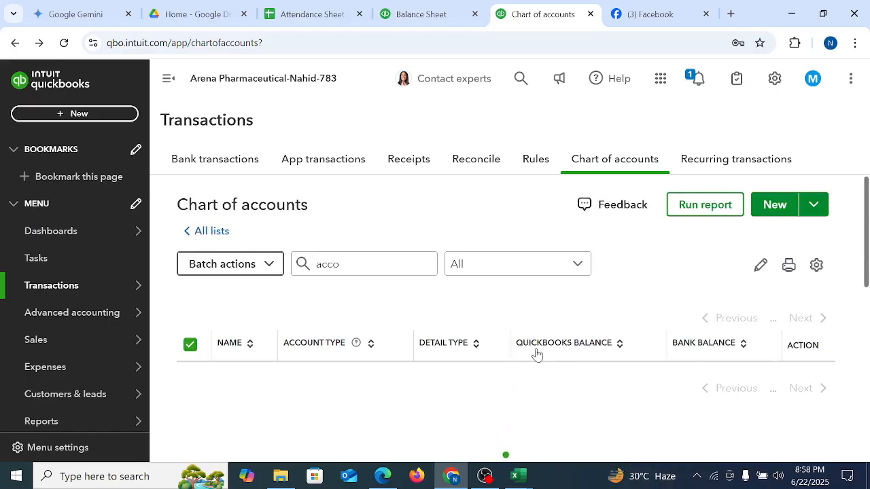
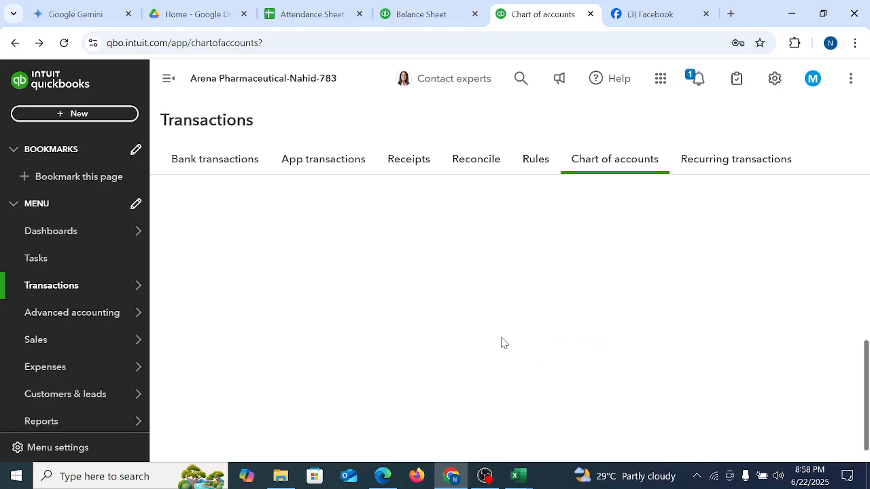
Step: Switch to the Transfer and expenses-Category details workbook in Excel and show its Transfer sheet
{"action": "left_click", "coordinate": [81, 115]}
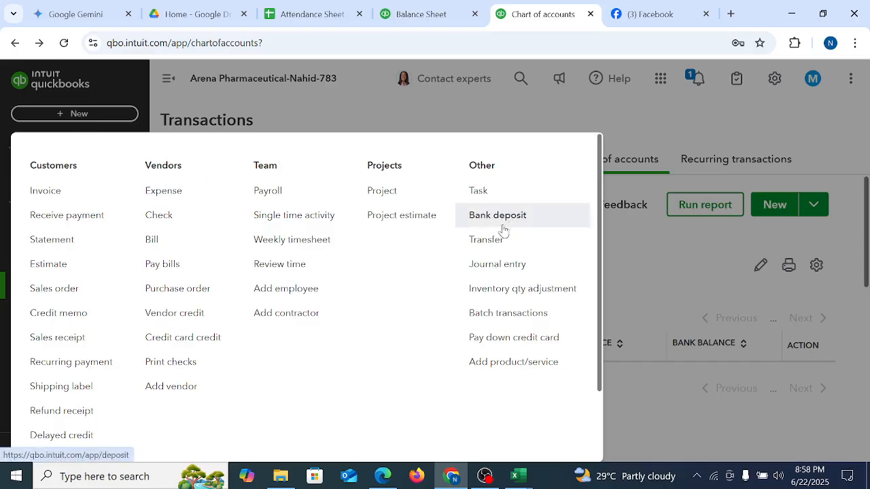
{"action": "mouse_move", "coordinate": [518, 476]}
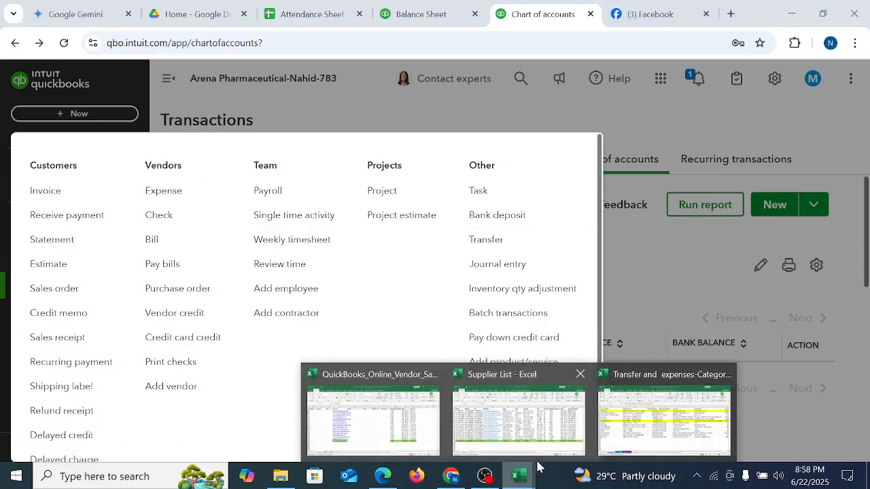
{"action": "left_click", "coordinate": [652, 445]}
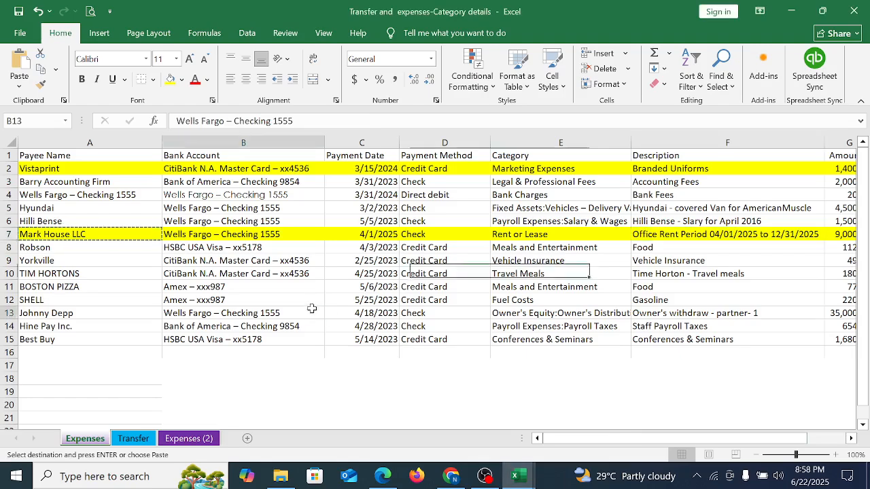
{"action": "left_click", "coordinate": [133, 438]}
{"action": "left_click", "coordinate": [354, 311]}
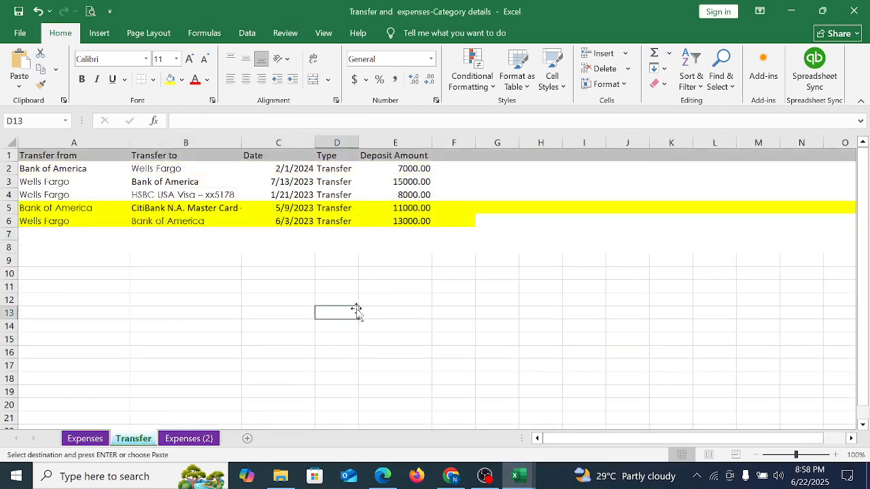
Step: Review the source and destination accounts of each listed transfer, row by row
{"action": "left_click", "coordinate": [62, 171]}
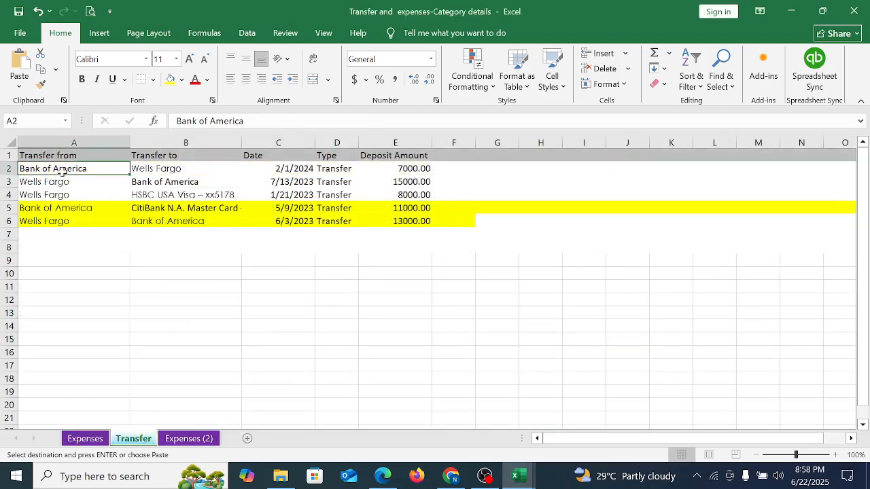
{"action": "left_click", "coordinate": [198, 169]}
{"action": "left_click", "coordinate": [63, 183]}
{"action": "left_click", "coordinate": [181, 183]}
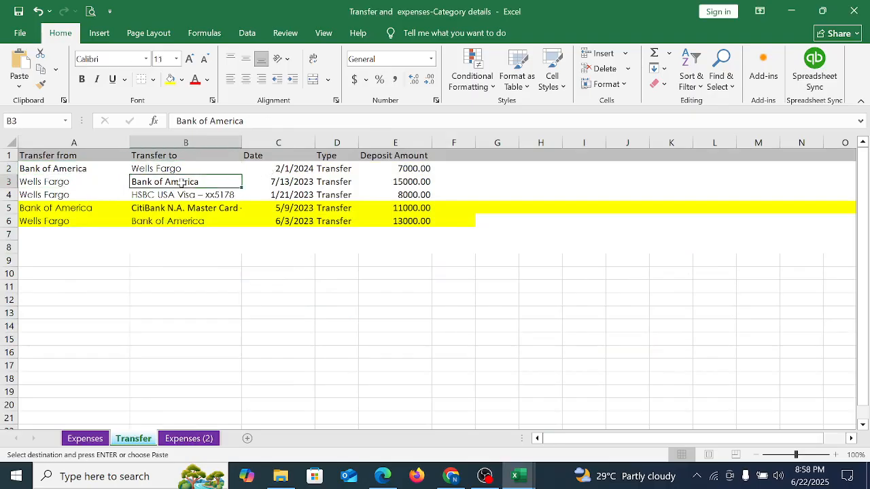
{"action": "left_click", "coordinate": [79, 195]}
{"action": "left_click", "coordinate": [201, 193]}
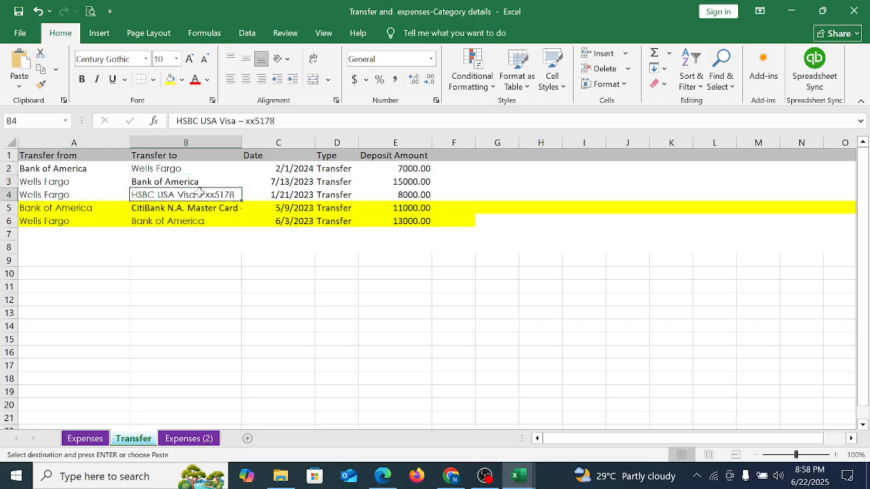
{"action": "left_click", "coordinate": [48, 205]}
{"action": "left_click", "coordinate": [163, 210]}
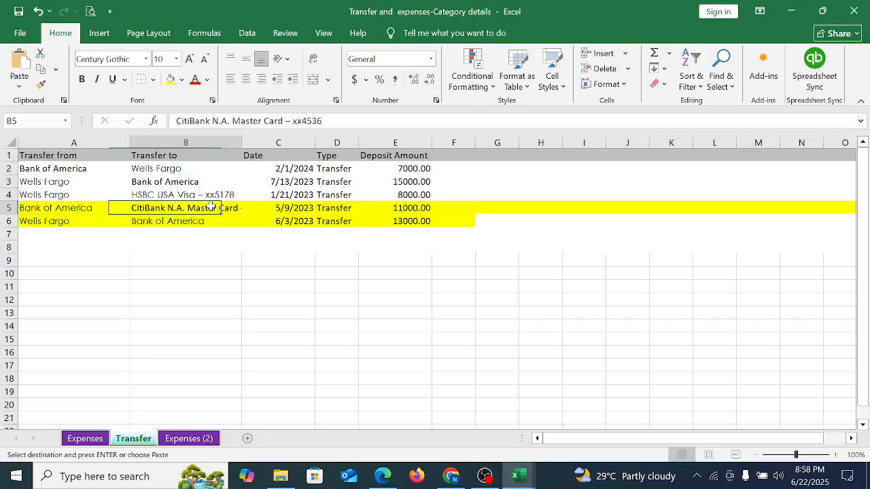
{"action": "left_click", "coordinate": [68, 219]}
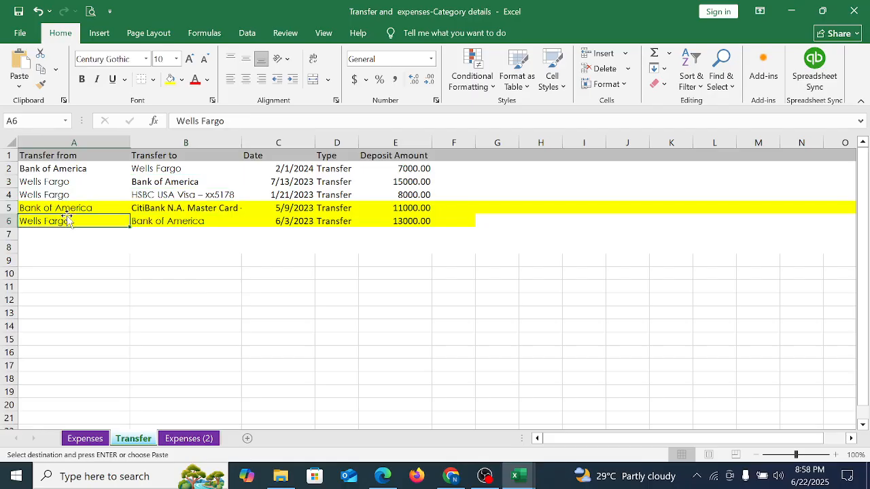
{"action": "left_click", "coordinate": [231, 220]}
Step: Go over the source account, date, type and deposit amount columns of the transfer list
{"action": "left_click_drag", "start_coordinate": [100, 172], "coordinate": [89, 220]}
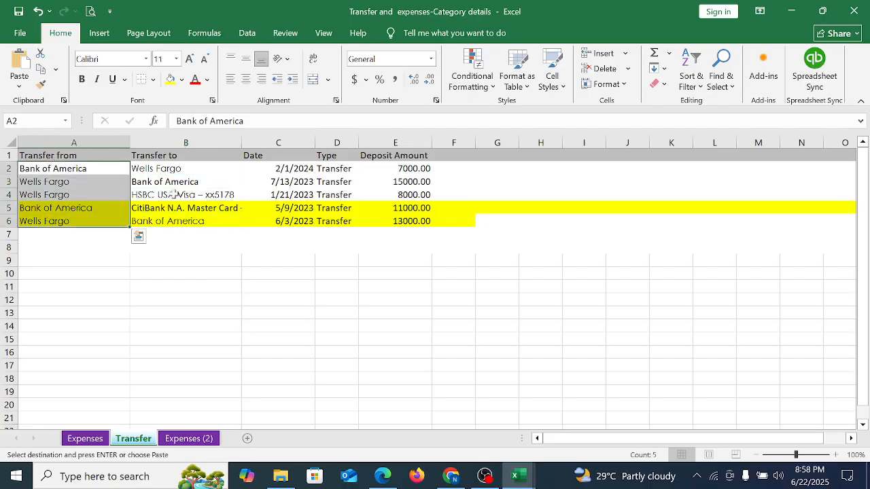
{"action": "left_click_drag", "start_coordinate": [249, 168], "coordinate": [296, 285]}
{"action": "left_click_drag", "start_coordinate": [354, 178], "coordinate": [371, 235]}
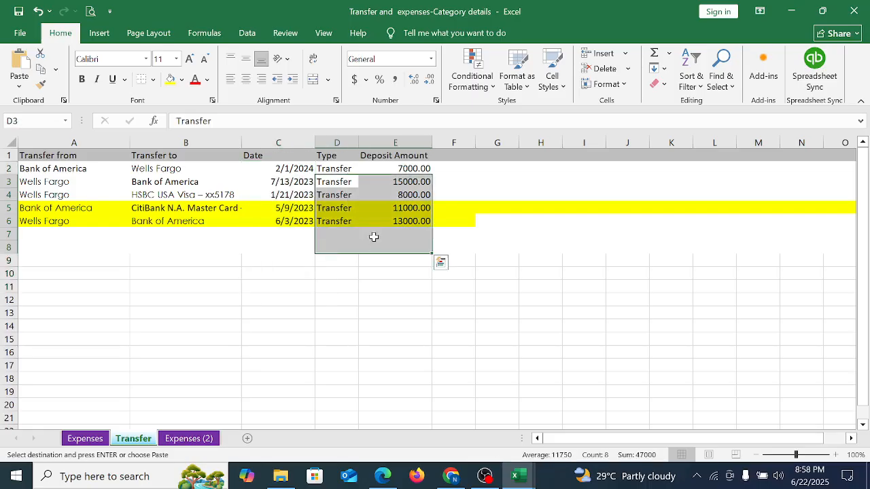
{"action": "left_click_drag", "start_coordinate": [421, 154], "coordinate": [482, 239]}
{"action": "left_click", "coordinate": [584, 299]}
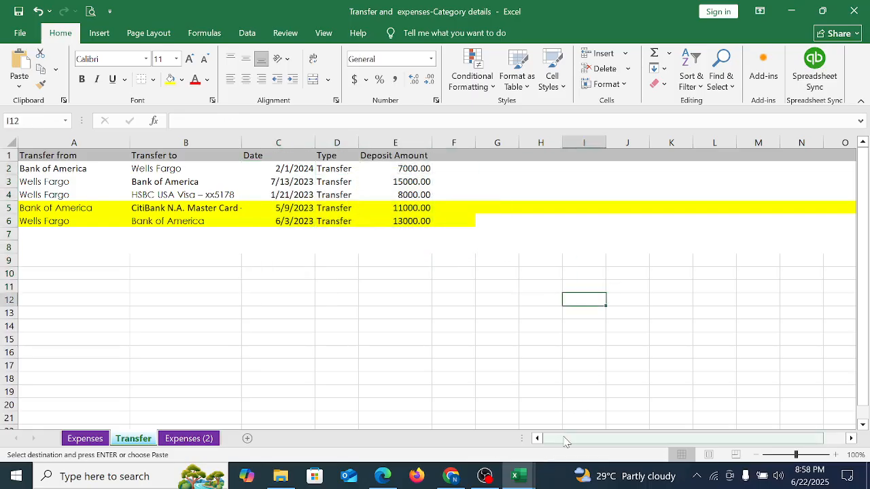
{"action": "left_click", "coordinate": [289, 284]}
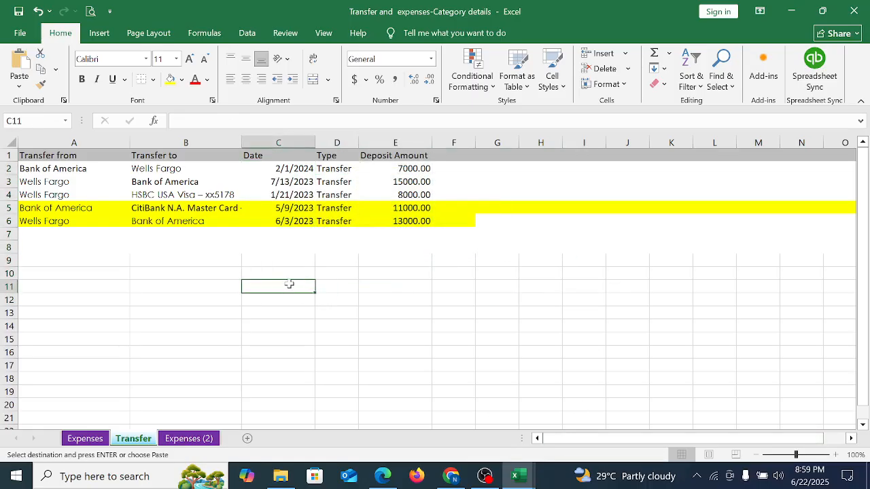
Step: Check which accounts the first transfer in row 2 moves money between
{"action": "left_click", "coordinate": [47, 168]}
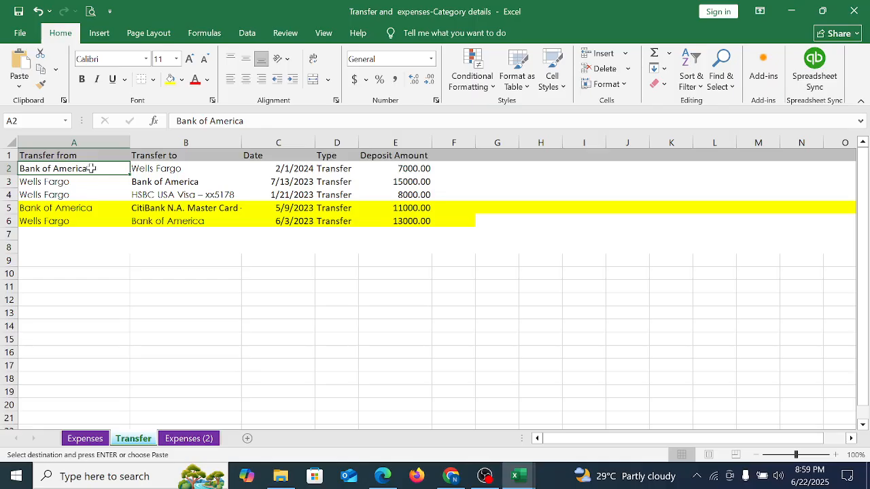
{"action": "left_click", "coordinate": [178, 171]}
{"action": "left_click", "coordinate": [311, 297]}
{"action": "key", "text": "Right"}
{"action": "key", "text": "Right"}
{"action": "key", "text": "Right"}
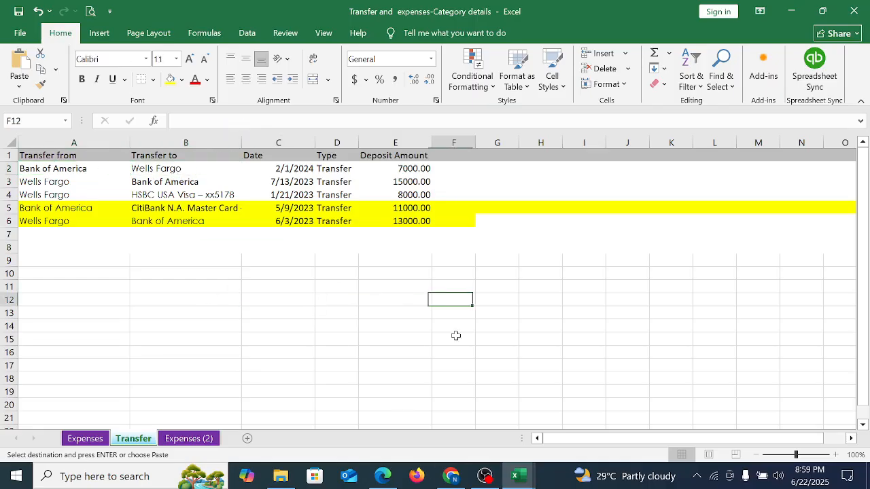
Step: Switch back to QuickBooks in Chrome and reload the chart of accounts page
{"action": "left_click", "coordinate": [450, 475]}
{"action": "scroll", "coordinate": [541, 375], "scroll_direction": "down", "scroll_amount": 1}
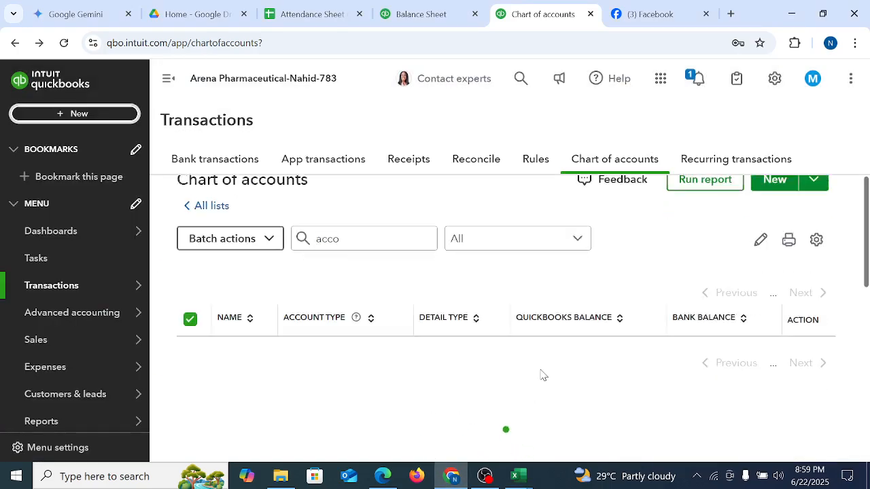
{"action": "scroll", "coordinate": [543, 375], "scroll_direction": "up", "scroll_amount": 1}
{"action": "left_click", "coordinate": [63, 42]}
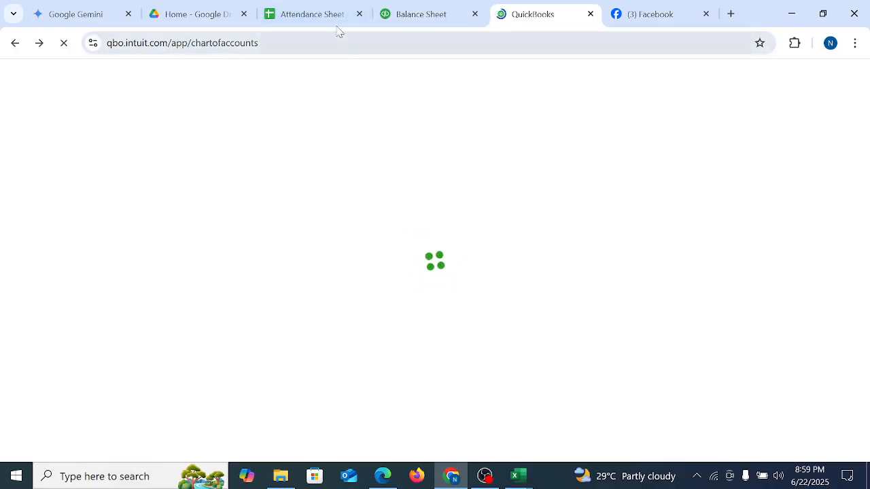
Step: Start a new transfer in the QuickBooks browser tab that shows the Balance Sheet report
{"action": "left_click", "coordinate": [429, 14]}
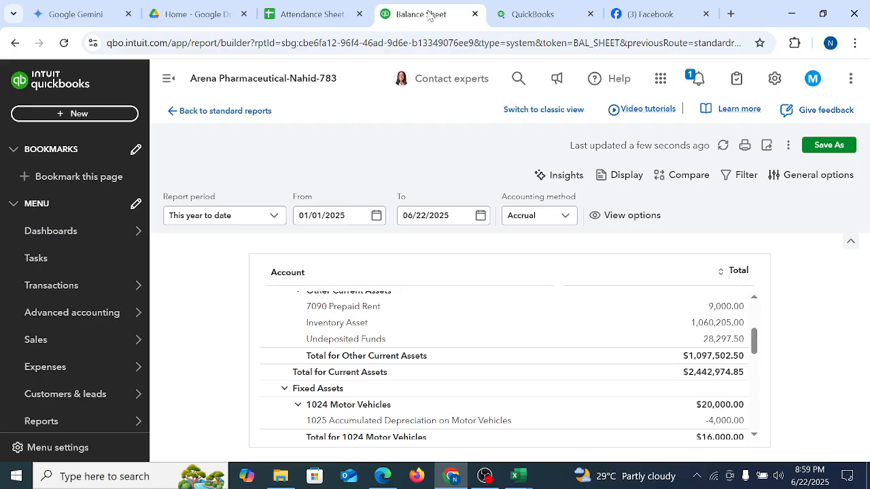
{"action": "left_click", "coordinate": [47, 116]}
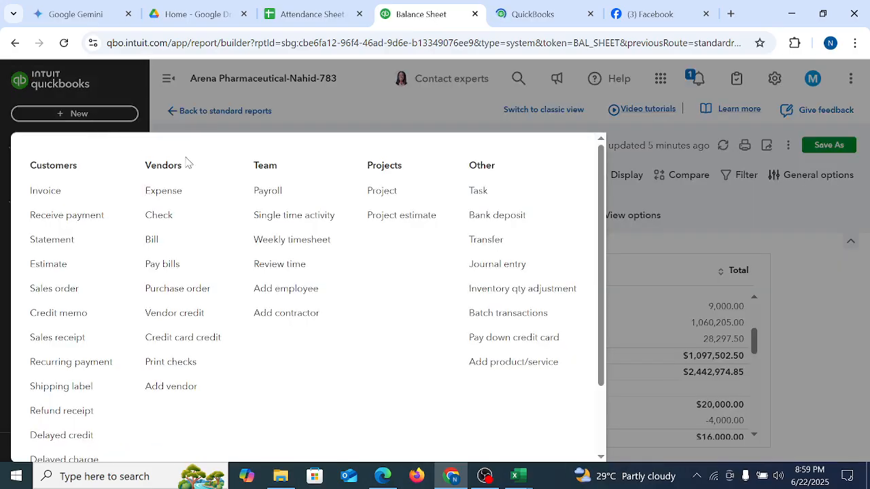
{"action": "left_click", "coordinate": [484, 214]}
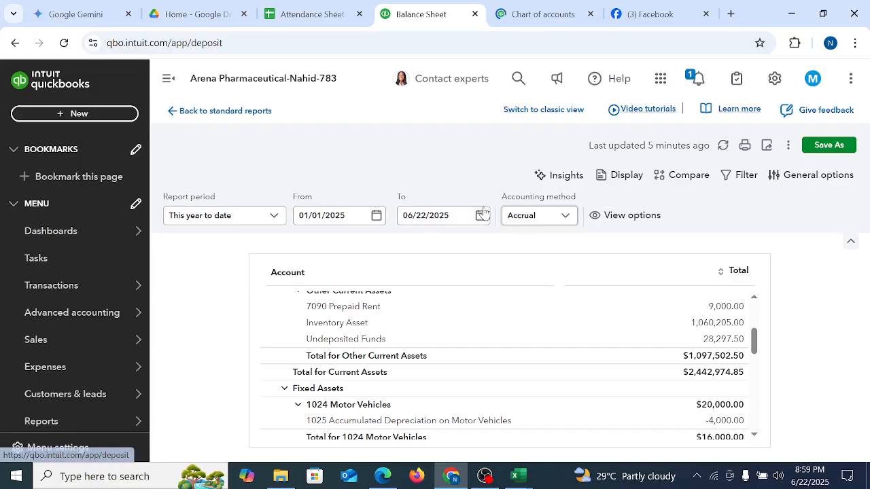
{"action": "left_click", "coordinate": [58, 109]}
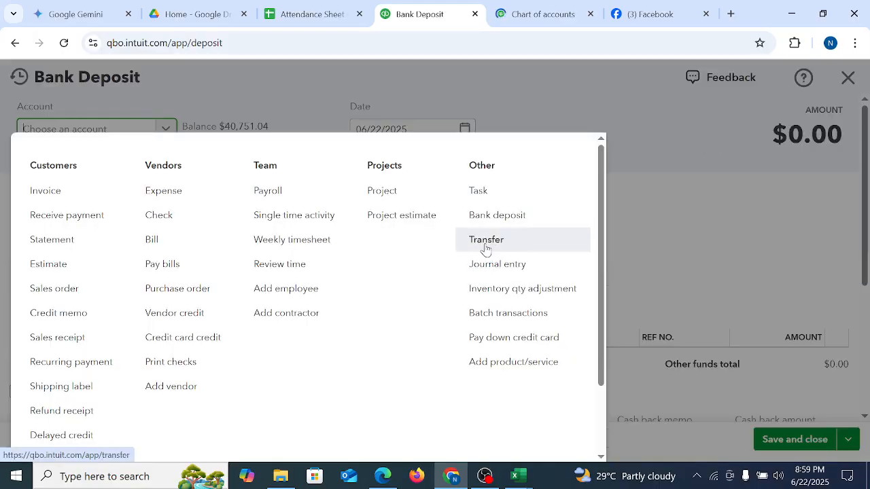
{"action": "left_click", "coordinate": [484, 247]}
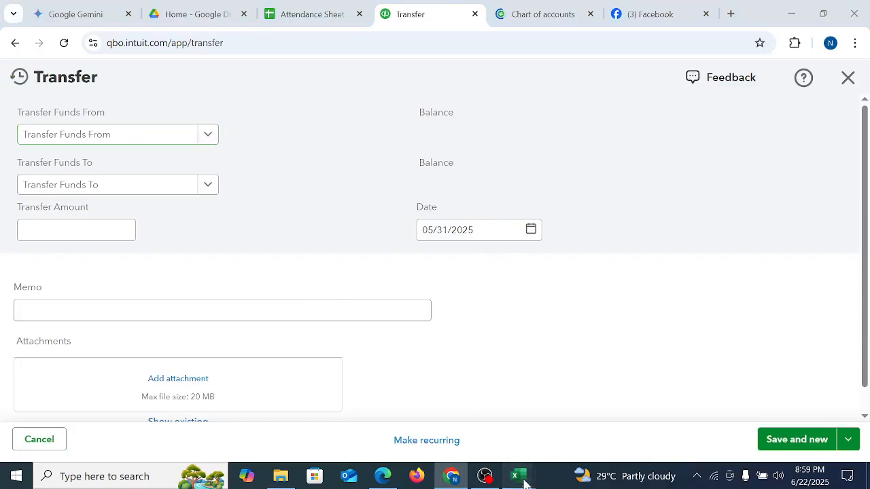
Step: Look up the source account of the first transfer in the Excel Transfer sheet and return to the transfer form
{"action": "left_click", "coordinate": [650, 438]}
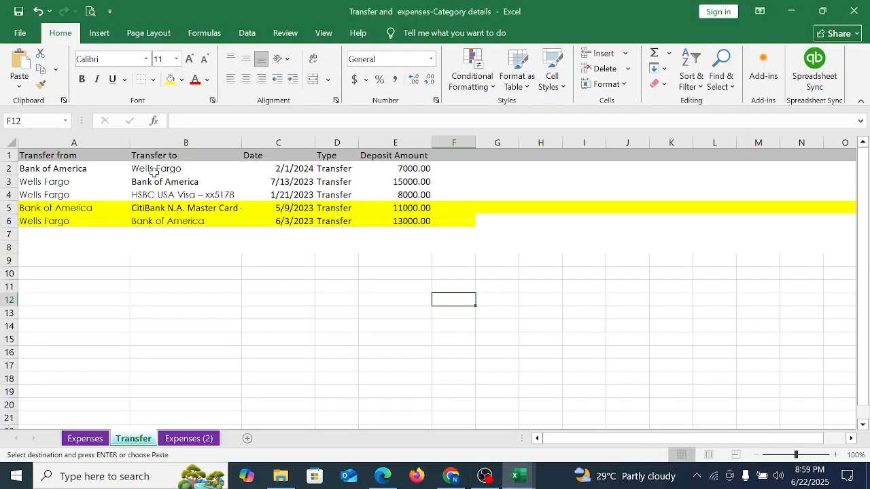
{"action": "left_click", "coordinate": [58, 174]}
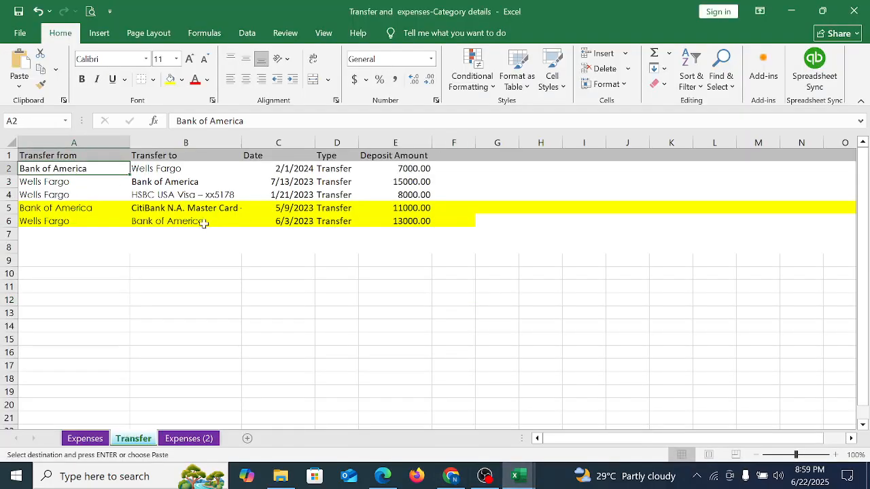
{"action": "left_click", "coordinate": [450, 478]}
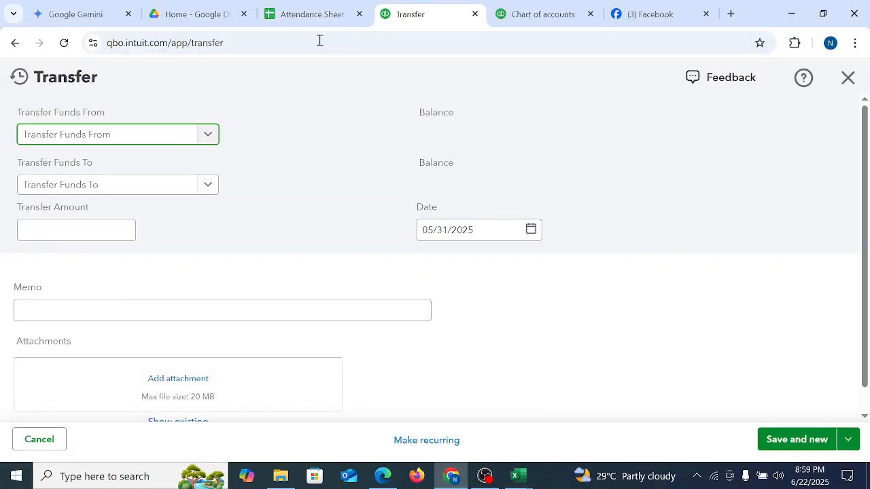
Step: Add a new source account named Bank of America with number 1401, account type Bank and detail type Savings
{"action": "left_click", "coordinate": [207, 135]}
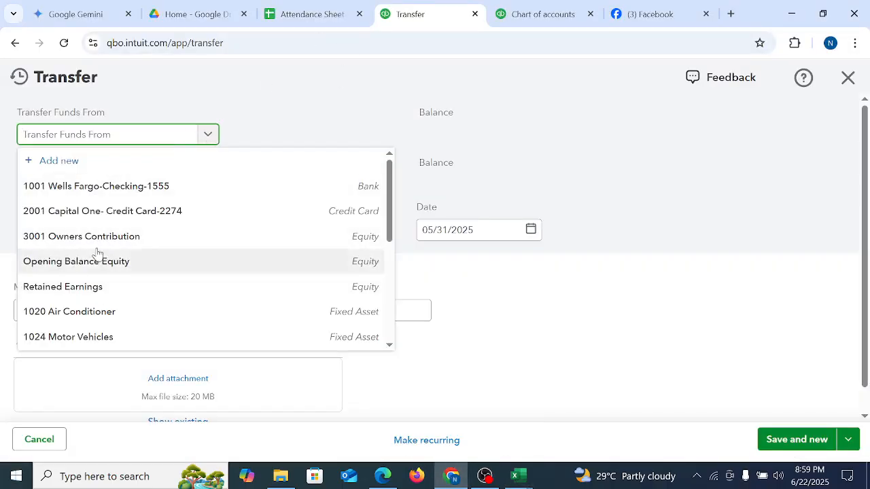
{"action": "left_click", "coordinate": [557, 203]}
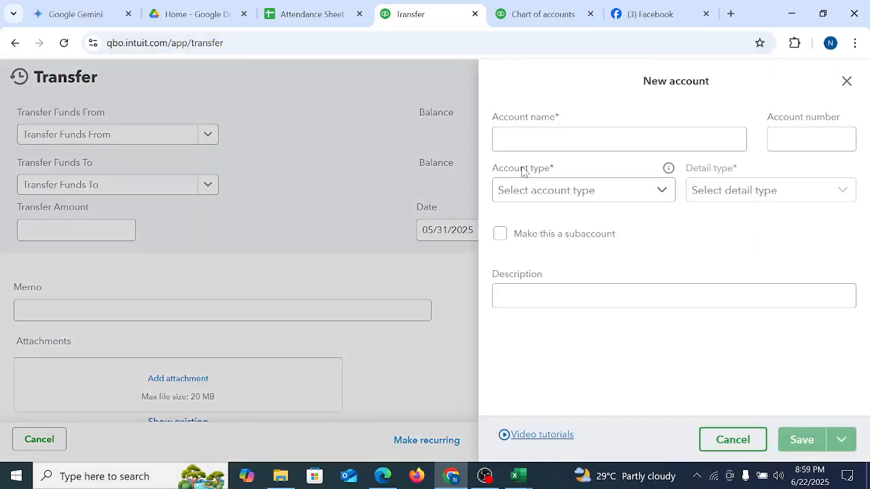
{"action": "left_click", "coordinate": [533, 140]}
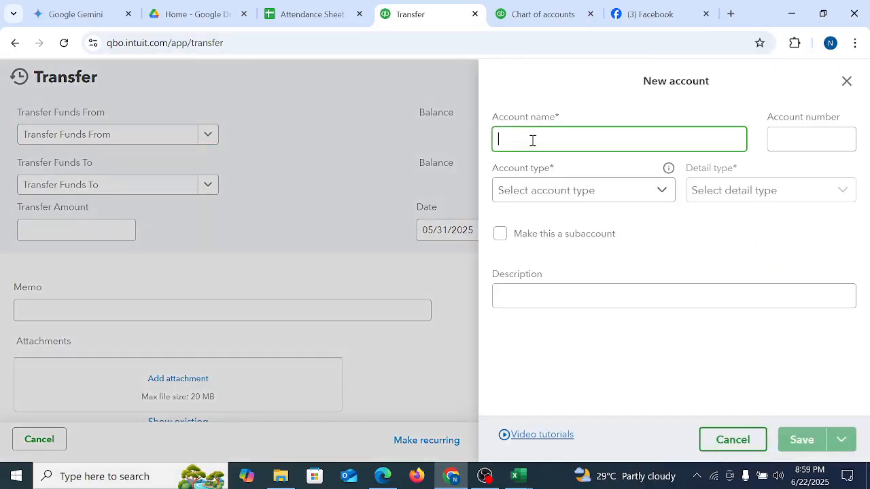
{"action": "left_click", "coordinate": [824, 139]}
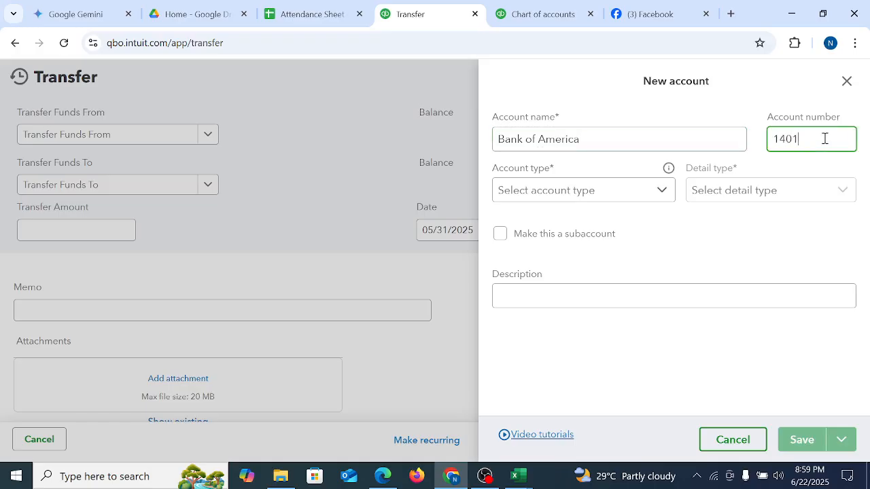
{"action": "type", "text": "1401"}
{"action": "left_click", "coordinate": [546, 189]}
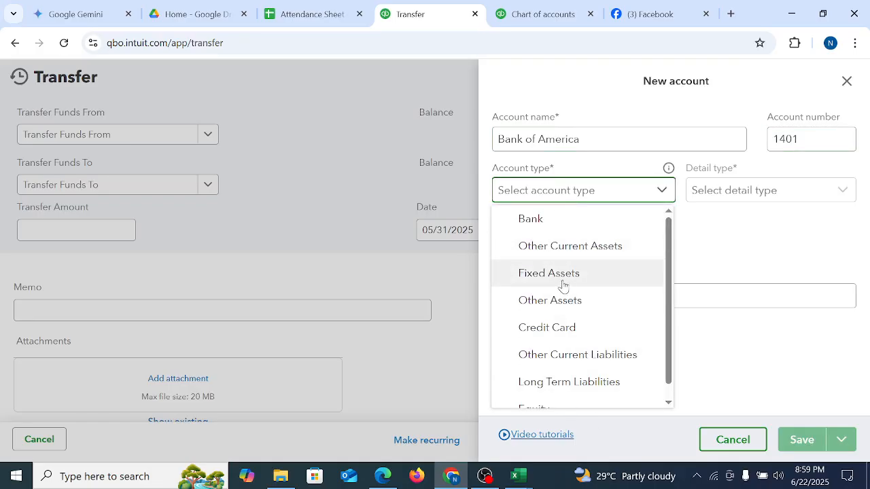
{"action": "left_click", "coordinate": [553, 218]}
{"action": "left_click", "coordinate": [738, 193]}
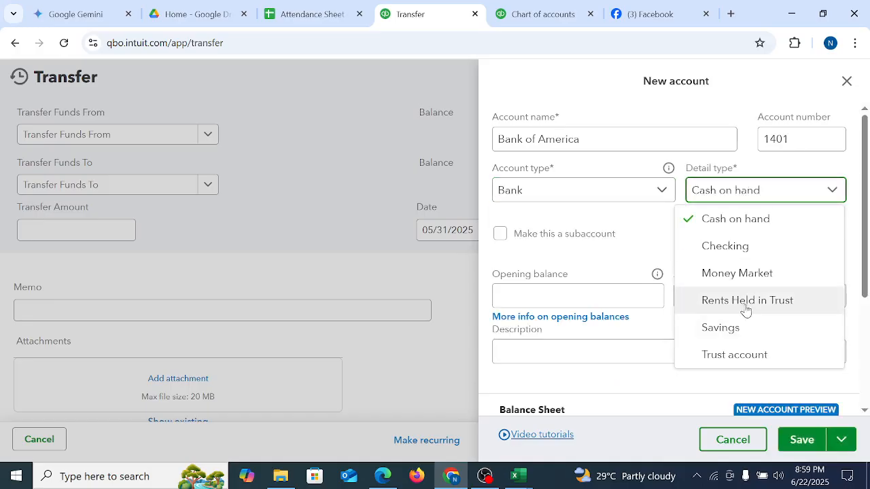
{"action": "left_click", "coordinate": [720, 328]}
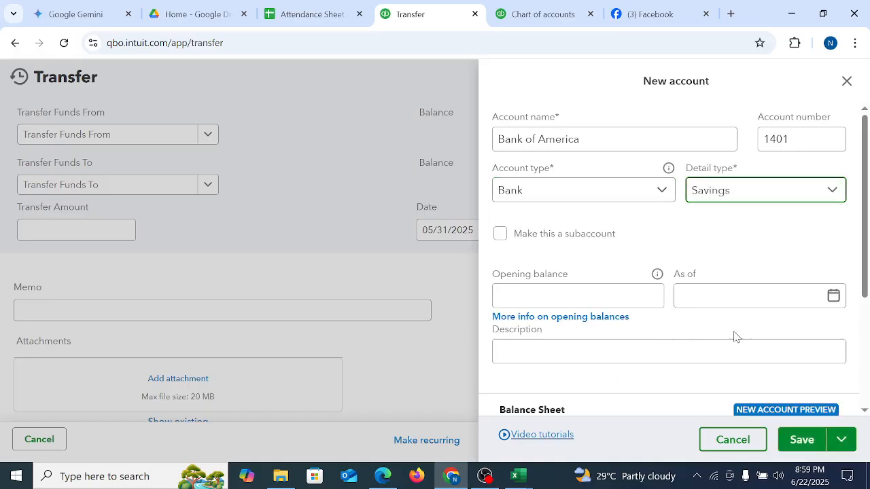
Step: Give the Bank of America account an opening balance of 25,000.00 as of 01/01/2025 and save it
{"action": "left_click", "coordinate": [568, 295]}
{"action": "type", "text": "24"}
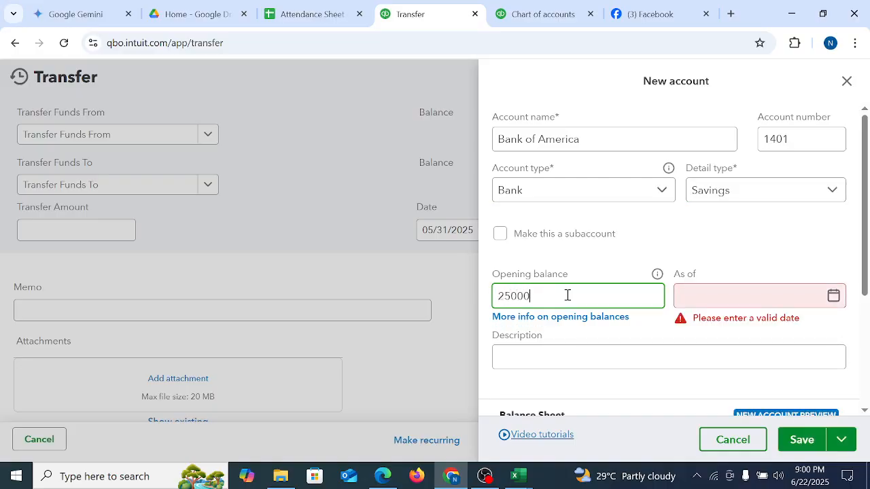
{"action": "left_click", "coordinate": [832, 296]}
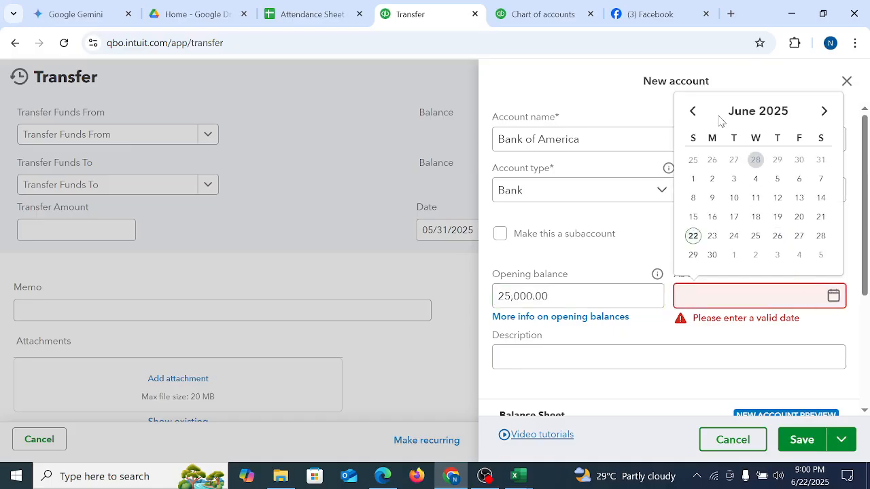
{"action": "left_click", "coordinate": [691, 111]}
{"action": "left_click", "coordinate": [692, 111]}
{"action": "left_click", "coordinate": [692, 111]}
{"action": "left_click", "coordinate": [692, 111]}
{"action": "left_click", "coordinate": [691, 110]}
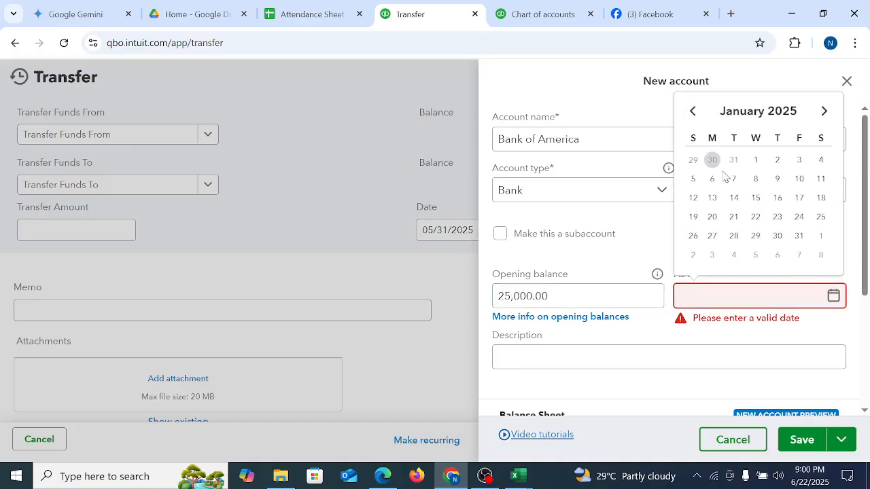
{"action": "left_click", "coordinate": [755, 162]}
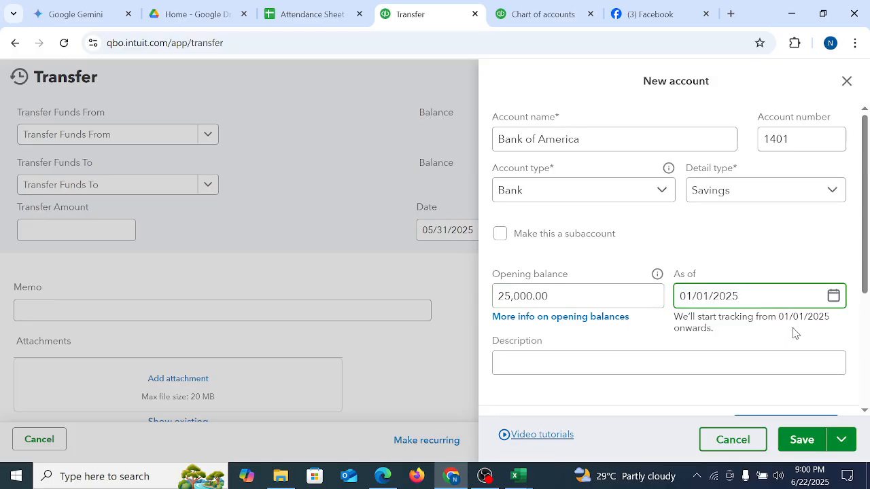
{"action": "left_click", "coordinate": [799, 439]}
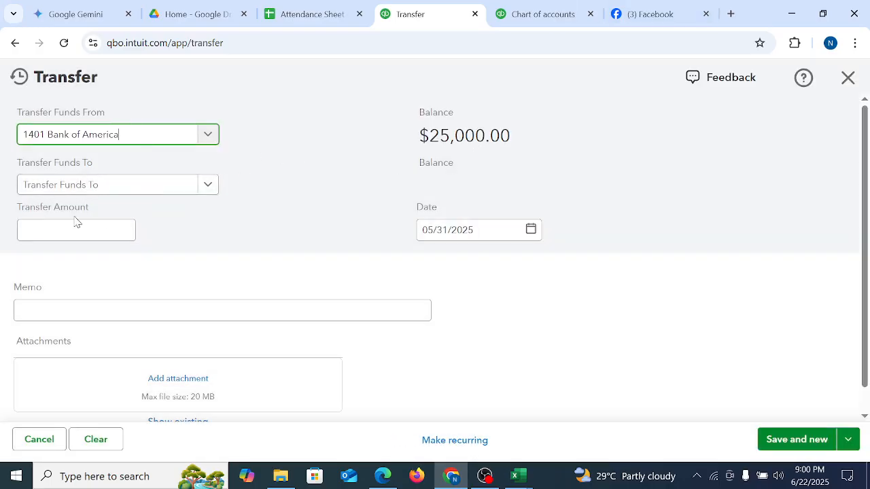
Step: Look up the date and destination account of the first transfer in the Excel Transfer sheet and return to the transfer form
{"action": "left_click", "coordinate": [519, 475]}
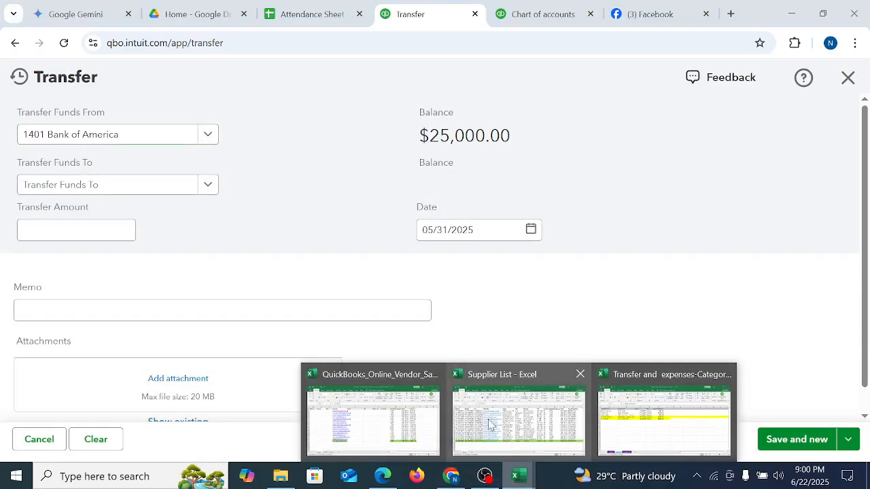
{"action": "left_click", "coordinate": [664, 416]}
{"action": "left_click", "coordinate": [296, 169]}
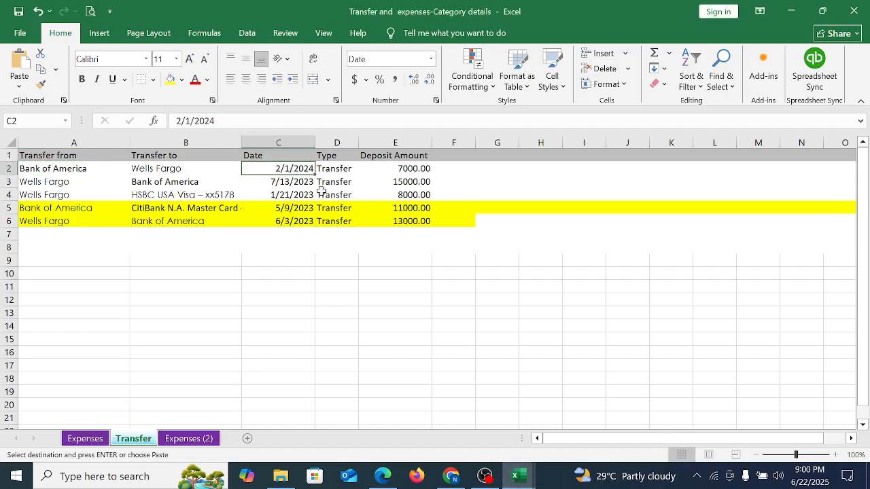
{"action": "left_click", "coordinate": [165, 175]}
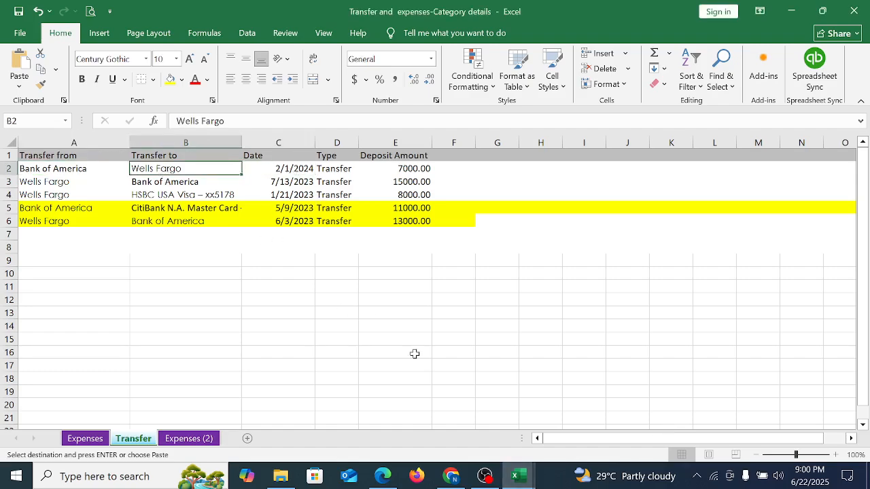
{"action": "left_click", "coordinate": [450, 476]}
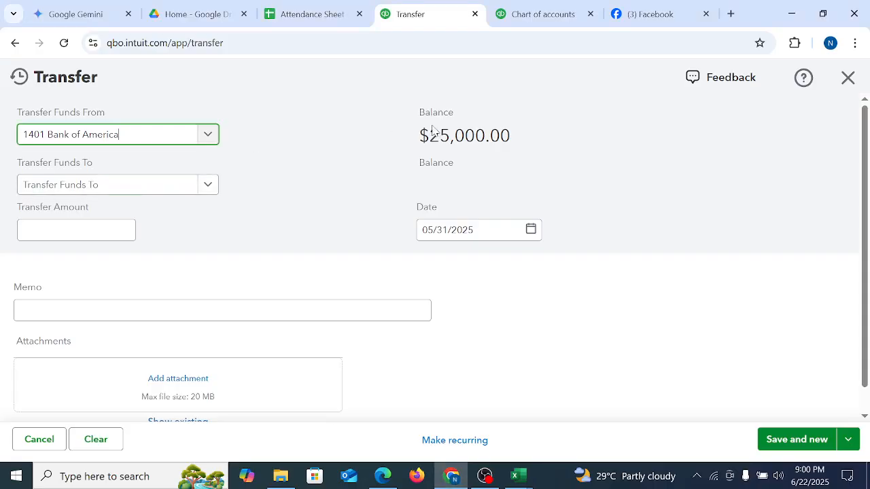
Step: Set the transfer date to 02/01/2024 and choose the Wells Fargo checking account as the destination
{"action": "left_click", "coordinate": [532, 230]}
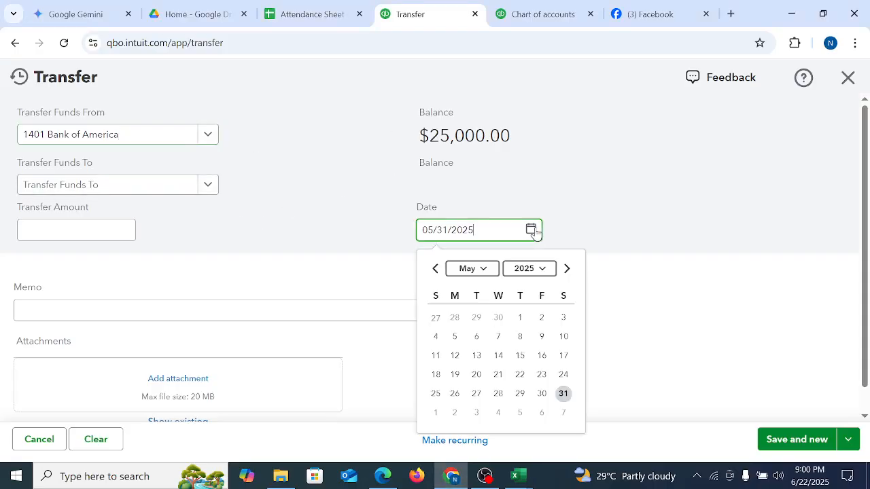
{"action": "left_click", "coordinate": [434, 269]}
{"action": "left_click", "coordinate": [435, 269]}
{"action": "left_click", "coordinate": [435, 269]}
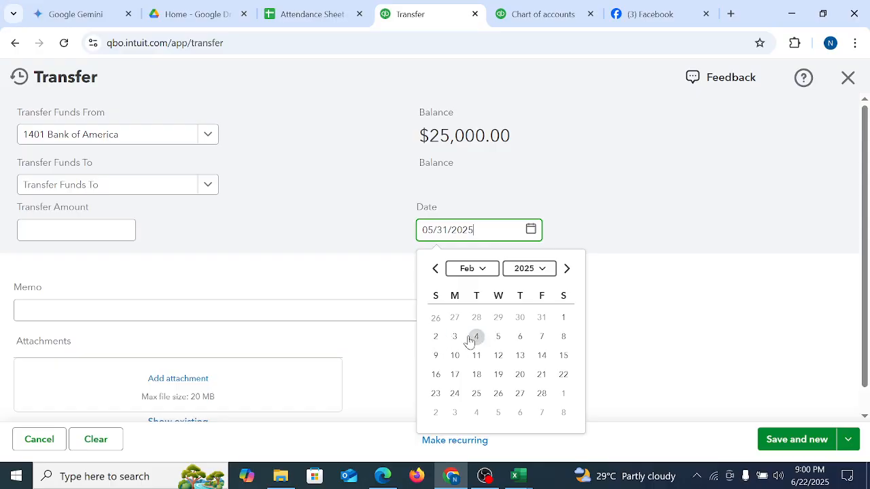
{"action": "left_click", "coordinate": [563, 317]}
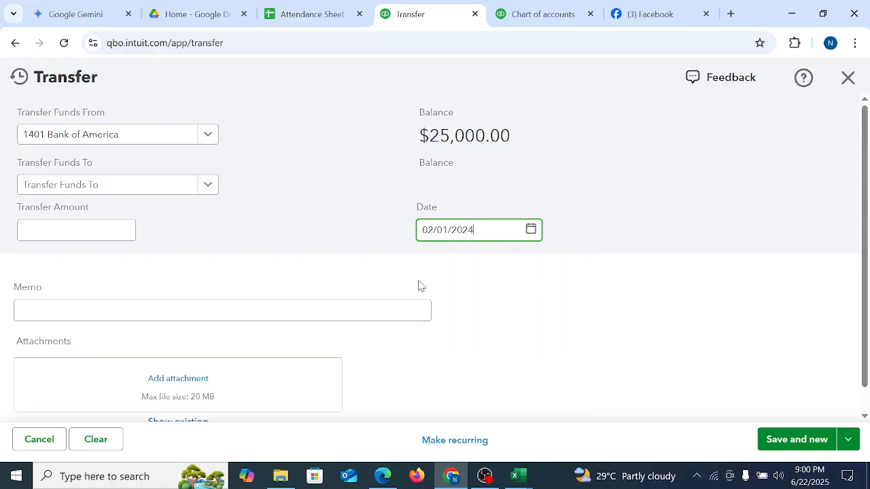
{"action": "left_click", "coordinate": [91, 184]}
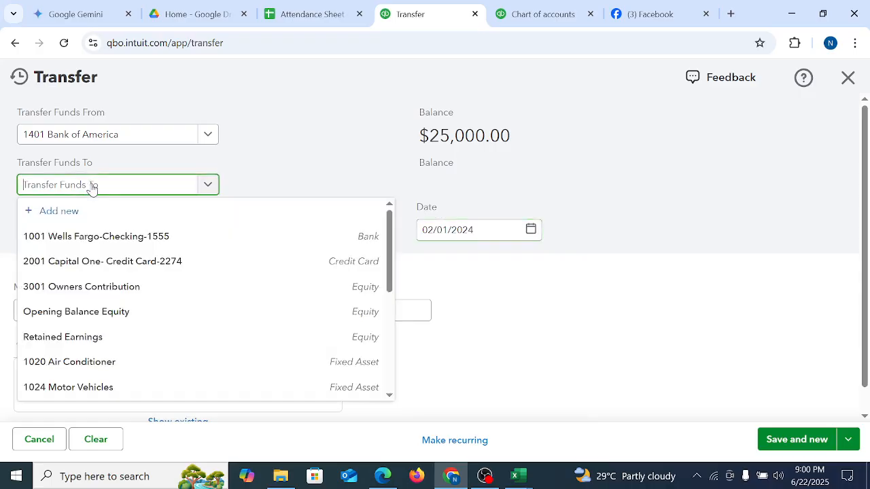
{"action": "left_click", "coordinate": [117, 236]}
{"action": "left_click", "coordinate": [91, 234]}
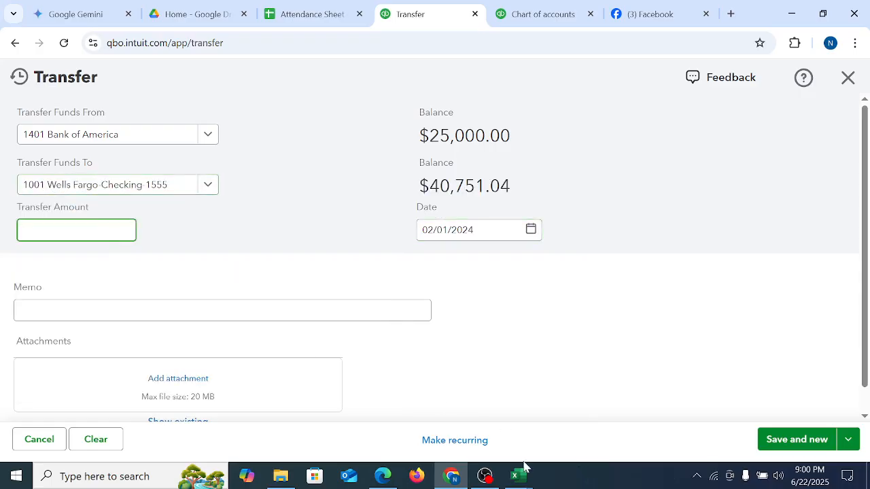
Step: Look up the first transfer's amount in the Excel sheet, enter $7,000.00 in the form, and save and close the transfer
{"action": "mouse_move", "coordinate": [516, 475]}
{"action": "left_click", "coordinate": [642, 421]}
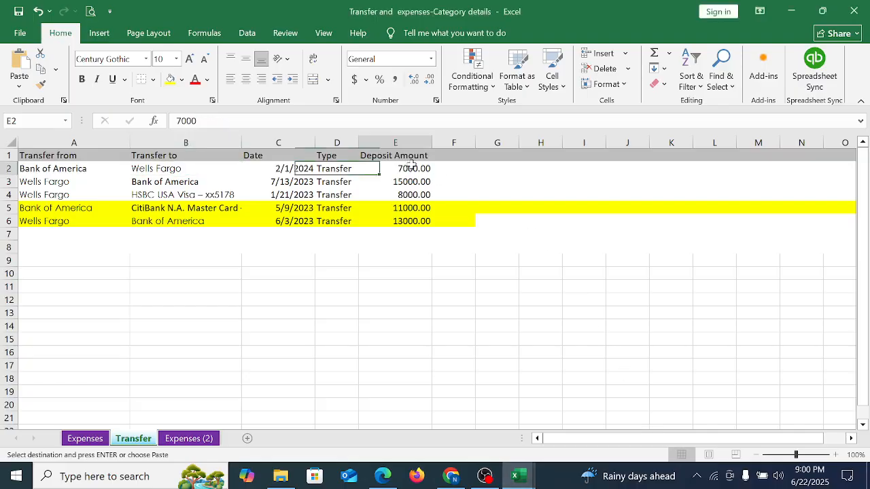
{"action": "left_click", "coordinate": [450, 476]}
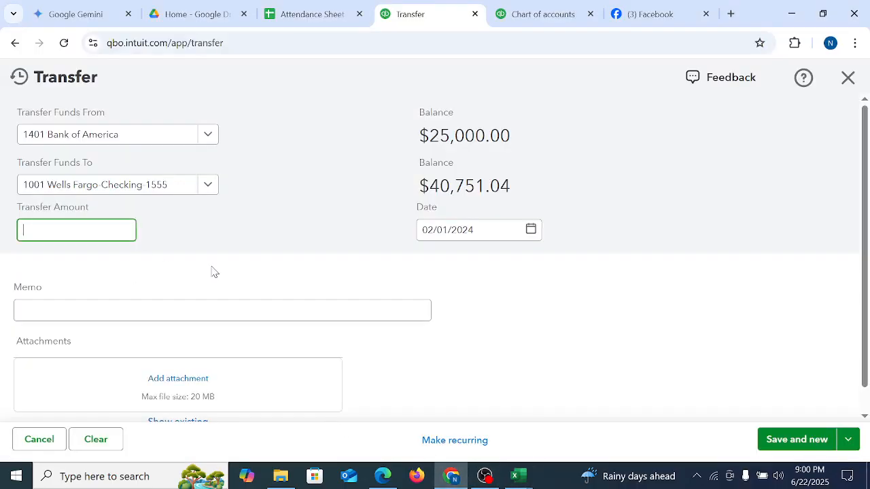
{"action": "left_click", "coordinate": [274, 259]}
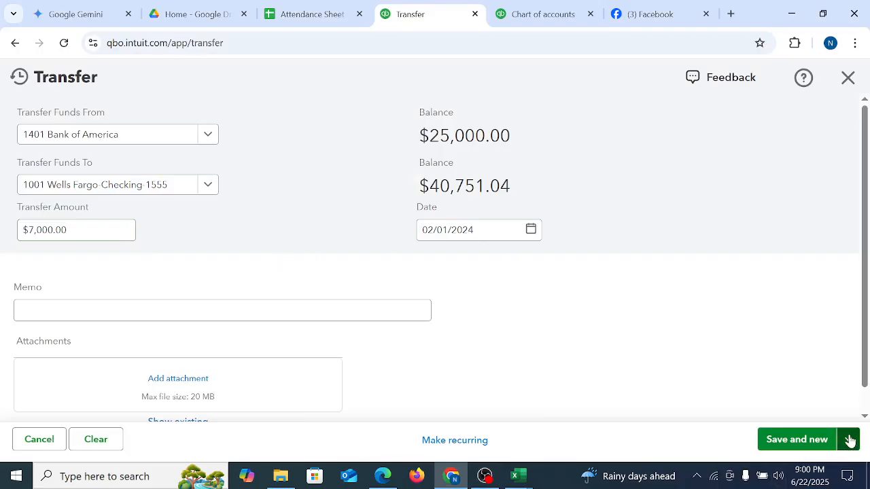
{"action": "left_click", "coordinate": [781, 438]}
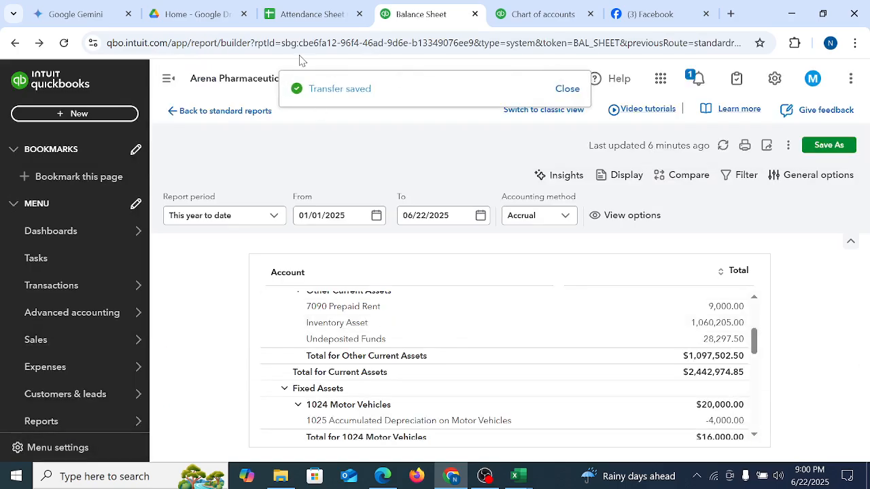
Step: Look over the bank accounts on the Balance Sheet report and open the company's dashboard home page
{"action": "scroll", "coordinate": [553, 363], "scroll_direction": "down", "scroll_amount": 8}
{"action": "scroll", "coordinate": [548, 355], "scroll_direction": "up", "scroll_amount": 15}
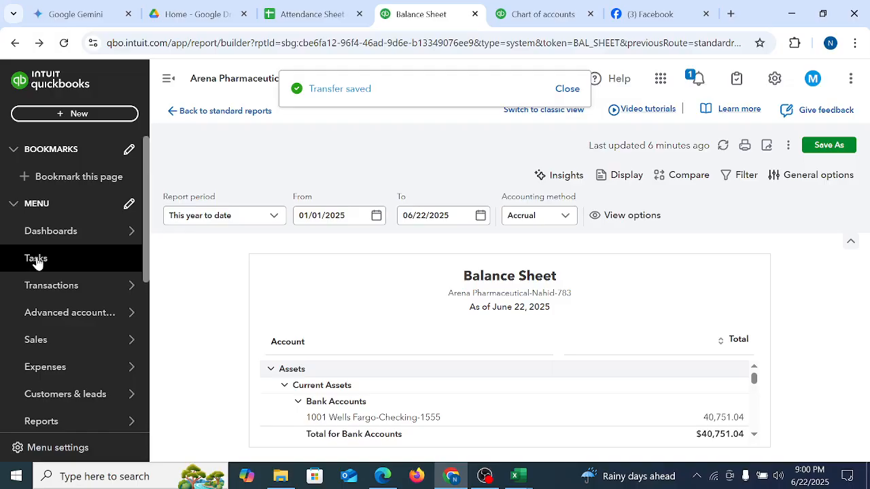
{"action": "mouse_move", "coordinate": [42, 297]}
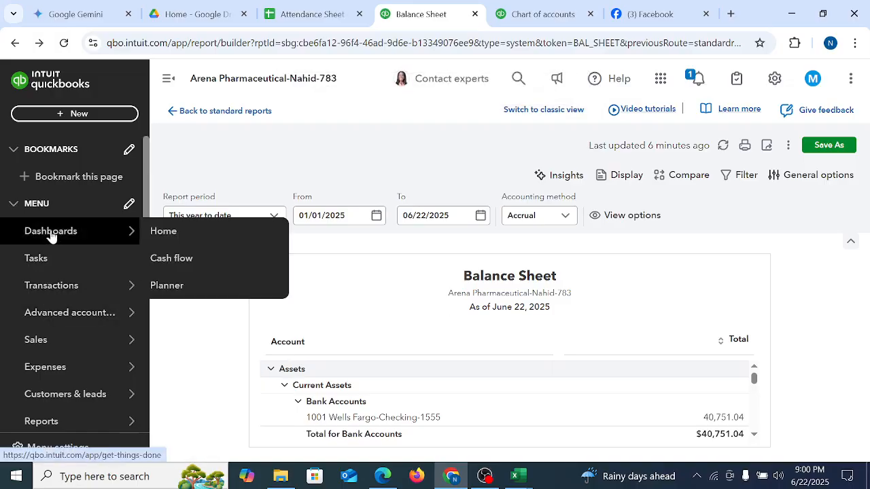
{"action": "left_click", "coordinate": [52, 233]}
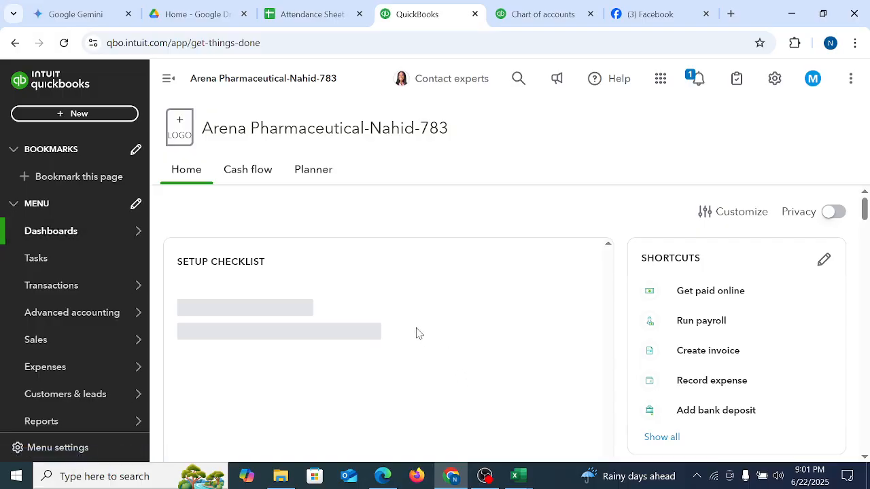
{"action": "mouse_move", "coordinate": [64, 229]}
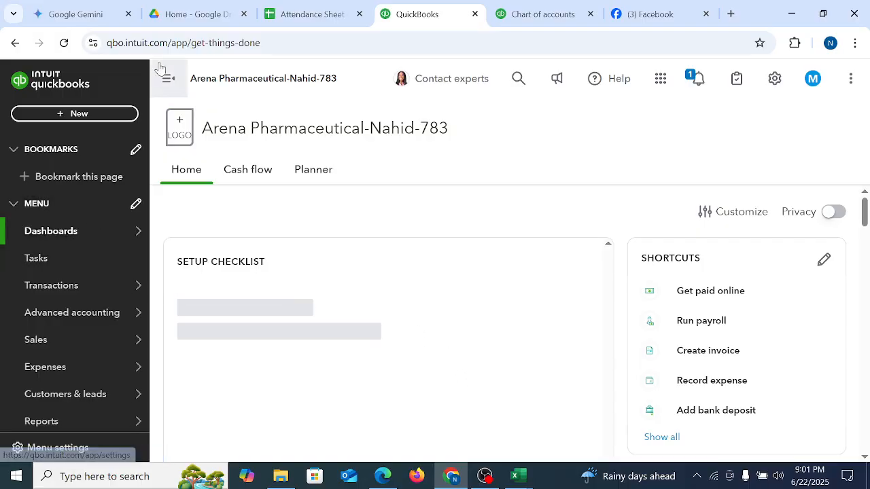
Step: Switch to the browser tab showing the chart of accounts and open the list of all sales transactions there
{"action": "left_click", "coordinate": [542, 21]}
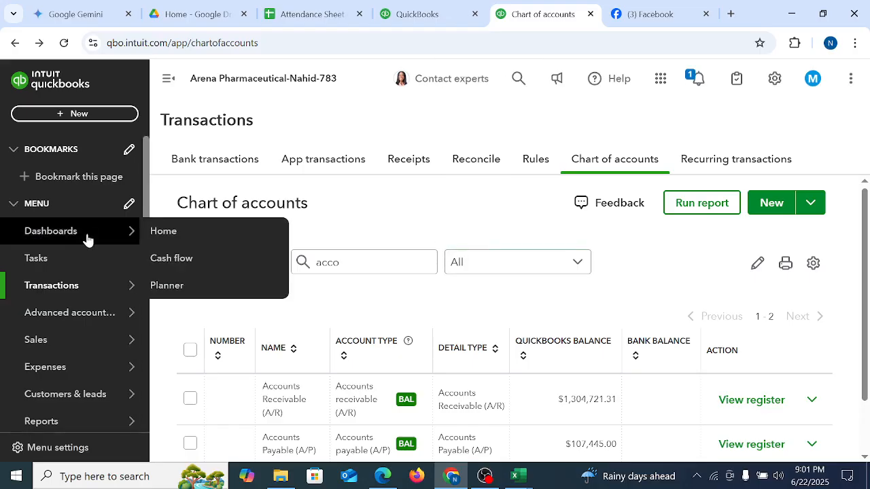
{"action": "left_click", "coordinate": [127, 345]}
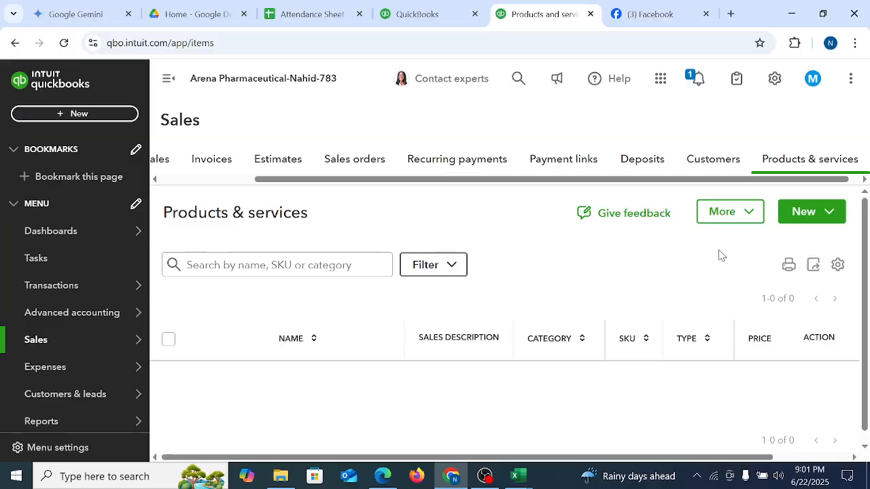
{"action": "scroll", "coordinate": [610, 386], "scroll_direction": "down", "scroll_amount": 1}
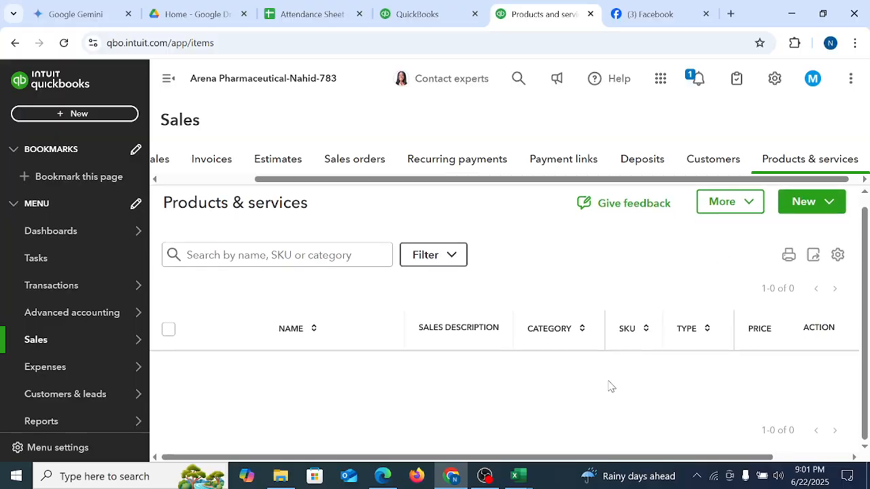
{"action": "left_click", "coordinate": [704, 166]}
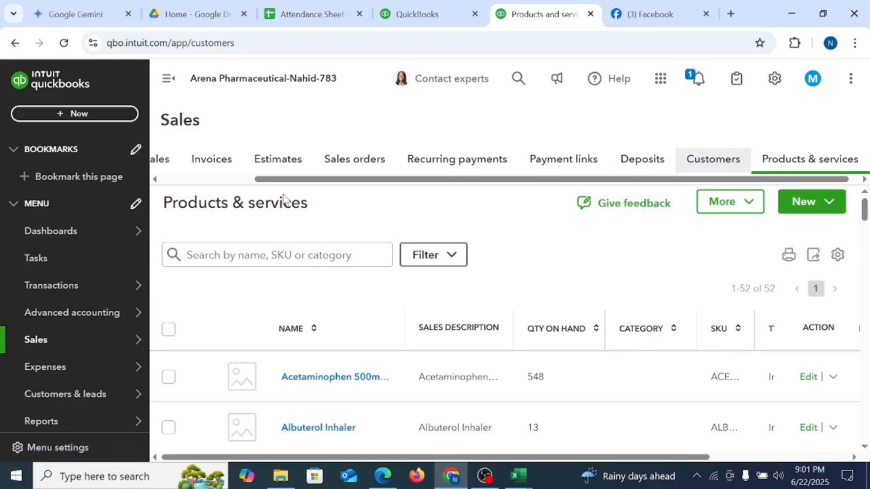
{"action": "left_click", "coordinate": [208, 167]}
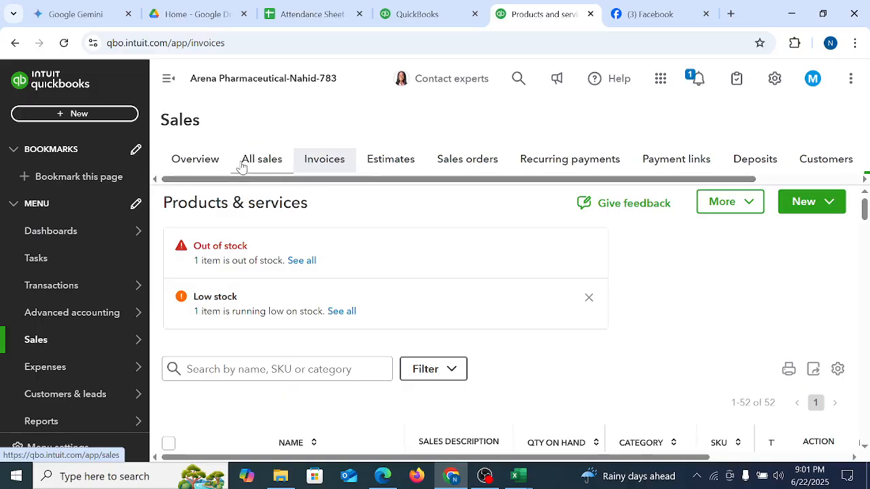
{"action": "left_click", "coordinate": [248, 164]}
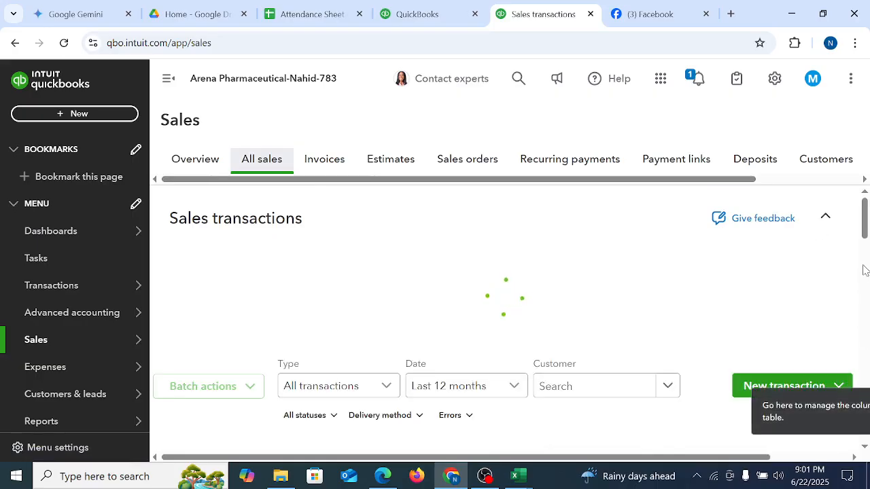
Step: Find the partially paid invoice dated 9/29/24 in the sales transactions and open it for editing
{"action": "left_click_drag", "start_coordinate": [864, 218], "coordinate": [866, 404]}
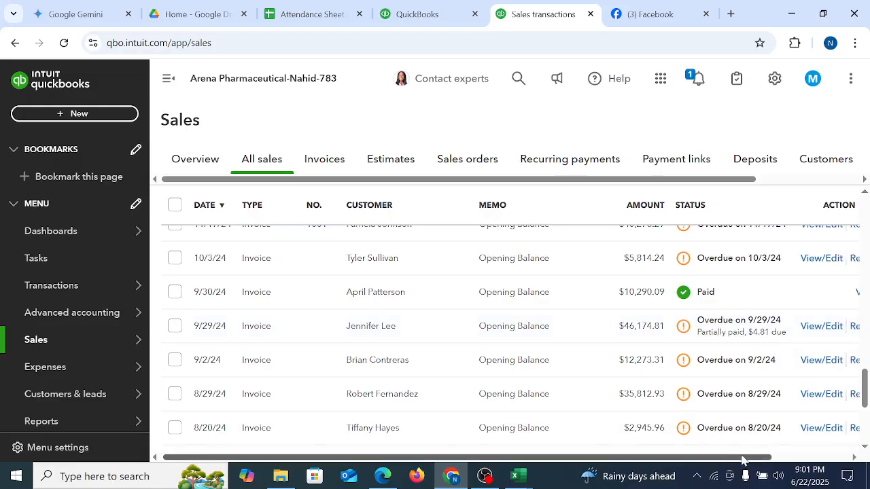
{"action": "left_click_drag", "start_coordinate": [740, 457], "coordinate": [776, 457]}
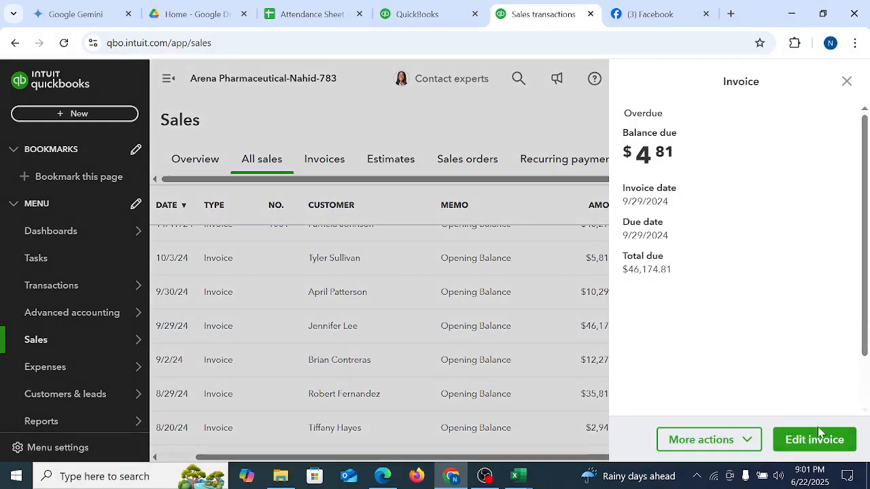
{"action": "left_click", "coordinate": [815, 438]}
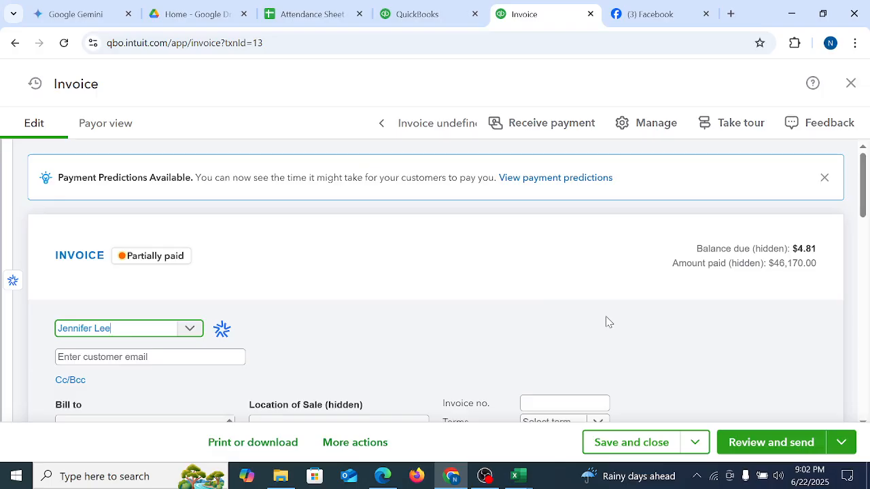
Step: Dismiss the payment predictions notice and review the invoice's product lines, recorded payments and balance due
{"action": "left_click", "coordinate": [824, 177]}
{"action": "left_click_drag", "start_coordinate": [864, 180], "coordinate": [865, 263]}
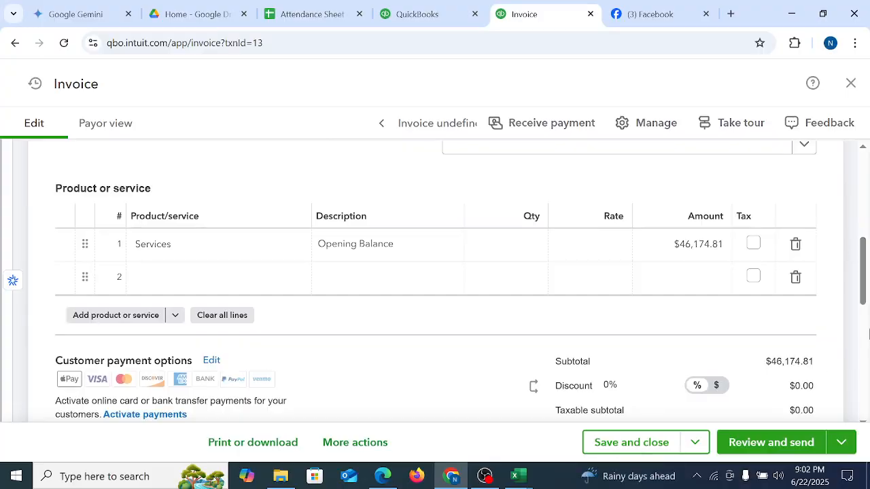
{"action": "left_click_drag", "start_coordinate": [862, 292], "coordinate": [864, 369]}
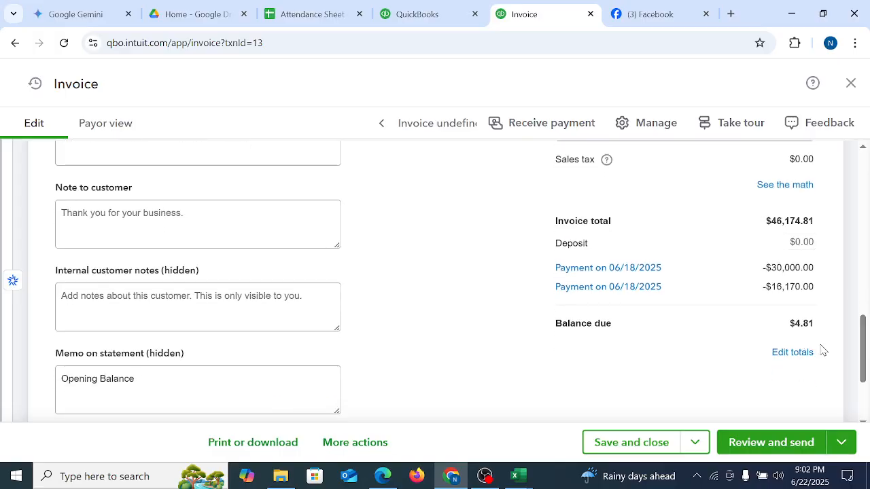
{"action": "left_click", "coordinate": [439, 14]}
{"action": "left_click", "coordinate": [537, 11]}
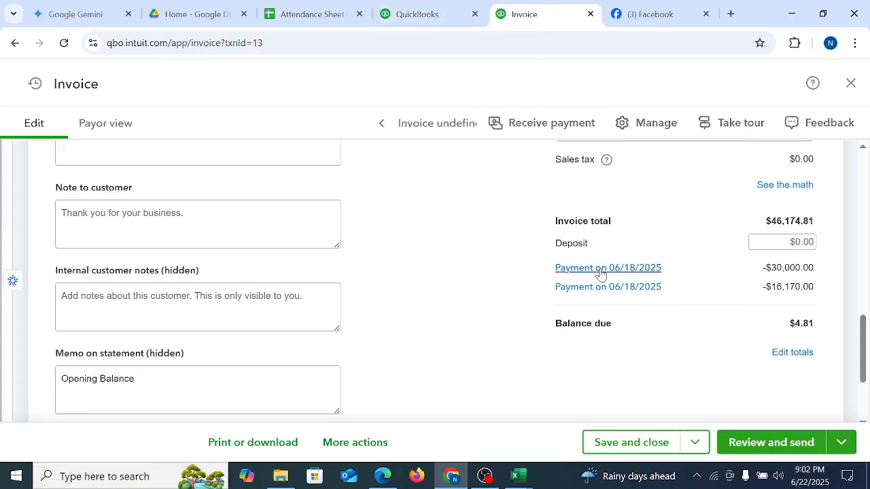
{"action": "scroll", "coordinate": [587, 245], "scroll_direction": "down", "scroll_amount": 2}
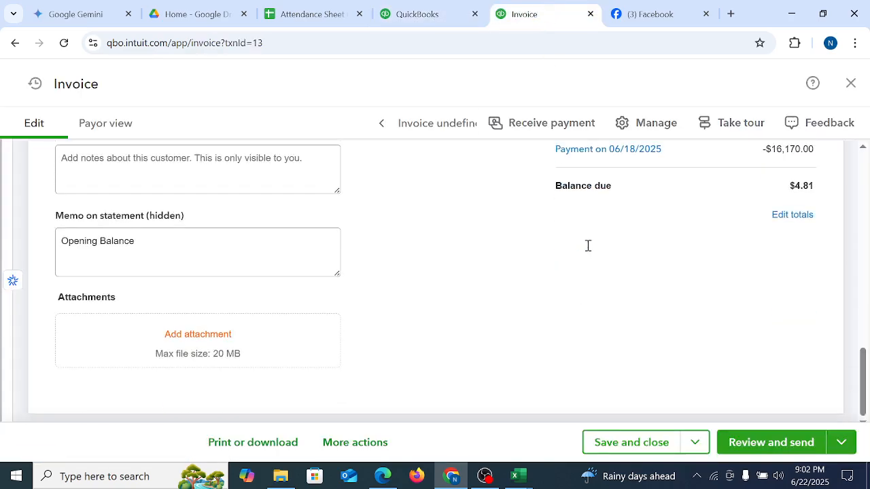
{"action": "scroll", "coordinate": [836, 211], "scroll_direction": "up", "scroll_amount": 12}
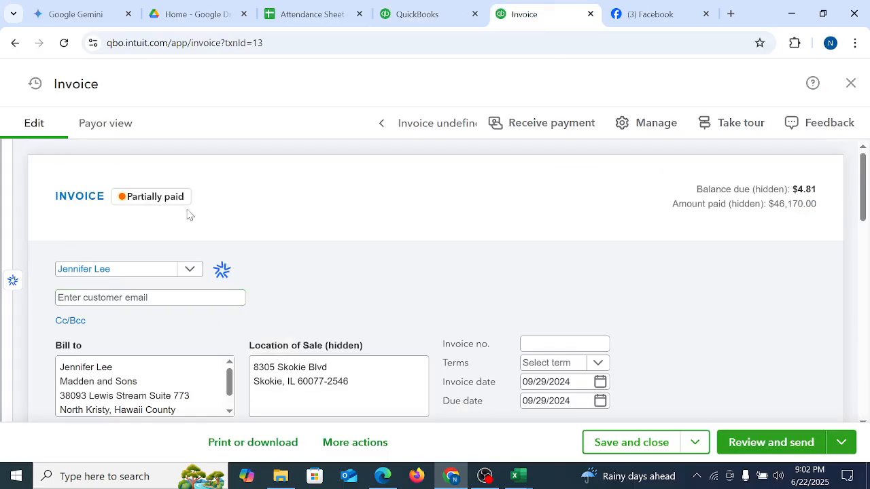
Step: Switch to the browser tab with the company's home page and start a new journal entry
{"action": "left_click", "coordinate": [413, 14]}
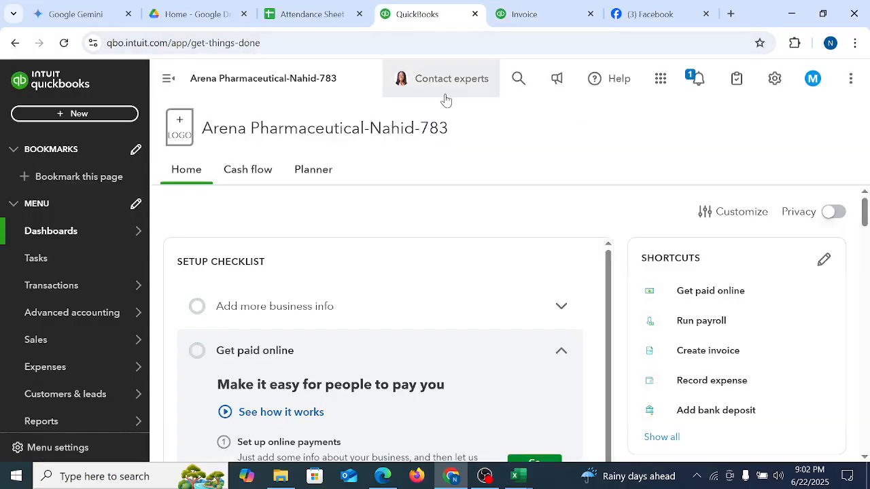
{"action": "left_click", "coordinate": [78, 121]}
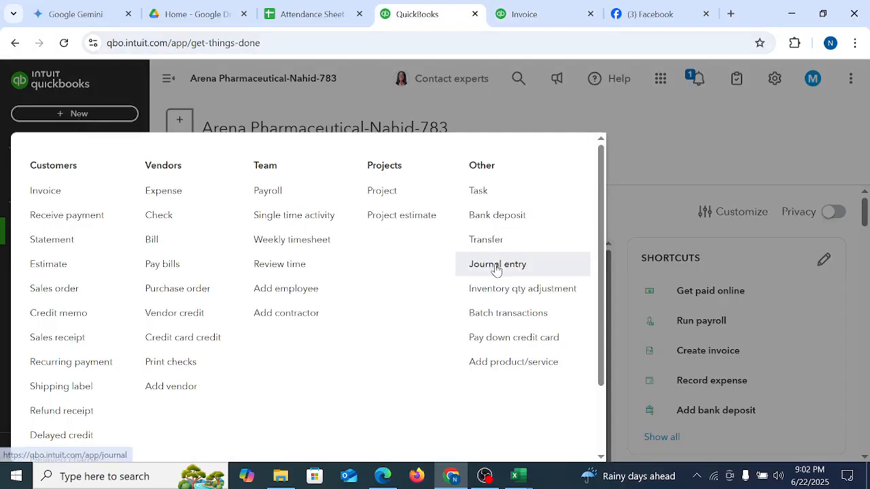
{"action": "left_click", "coordinate": [496, 269]}
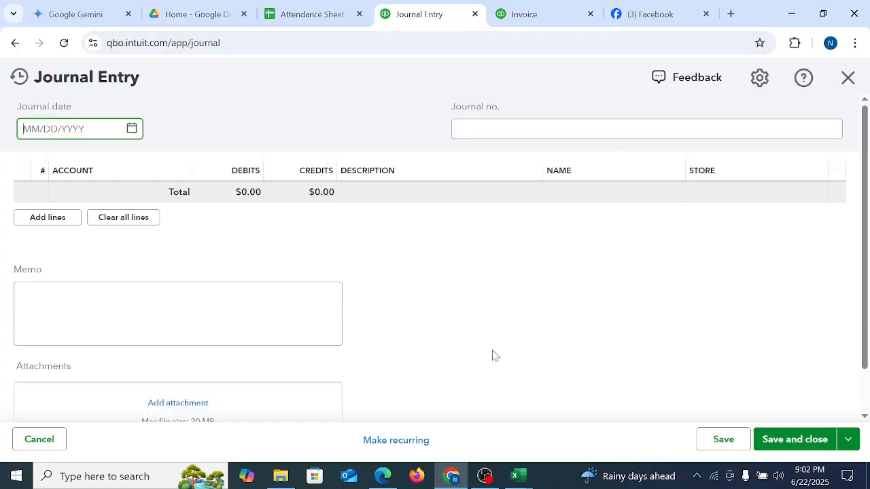
Step: Set the journal date to 06/22/2025
{"action": "left_click", "coordinate": [132, 130]}
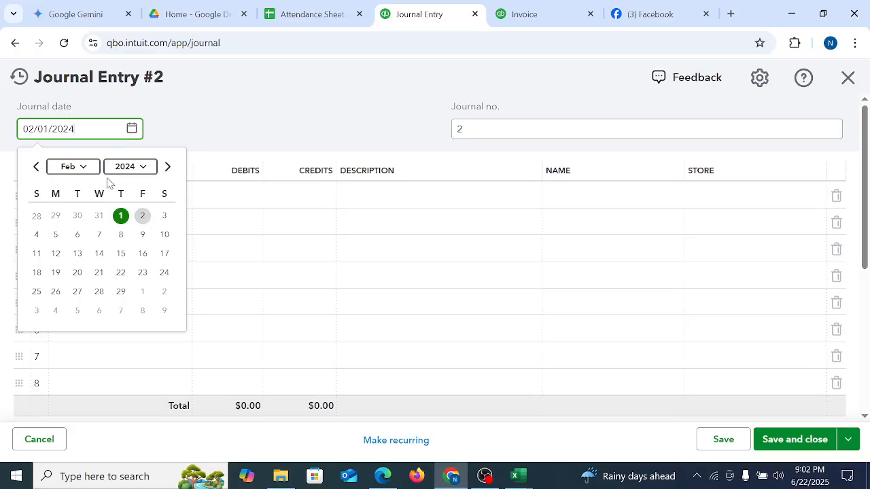
{"action": "left_click", "coordinate": [78, 167]}
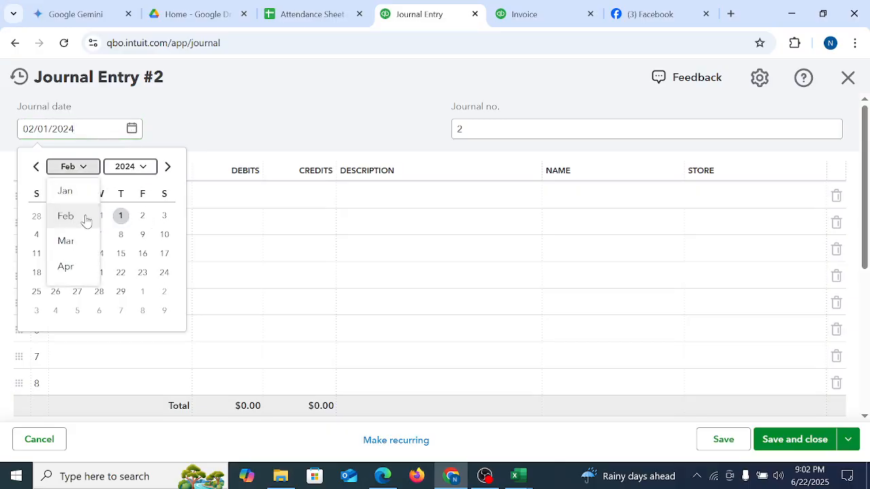
{"action": "left_click", "coordinate": [167, 167]}
{"action": "left_click", "coordinate": [167, 167]}
{"action": "left_click", "coordinate": [167, 167]}
{"action": "left_click", "coordinate": [167, 167]}
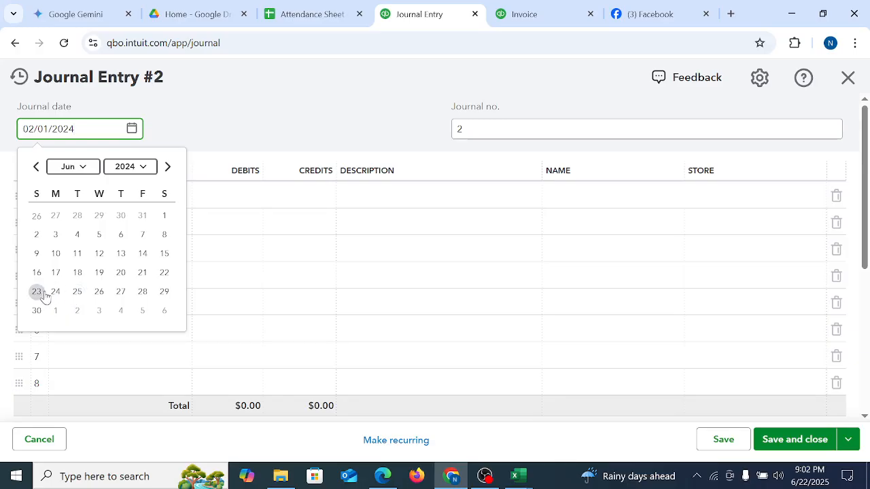
{"action": "left_click", "coordinate": [163, 272]}
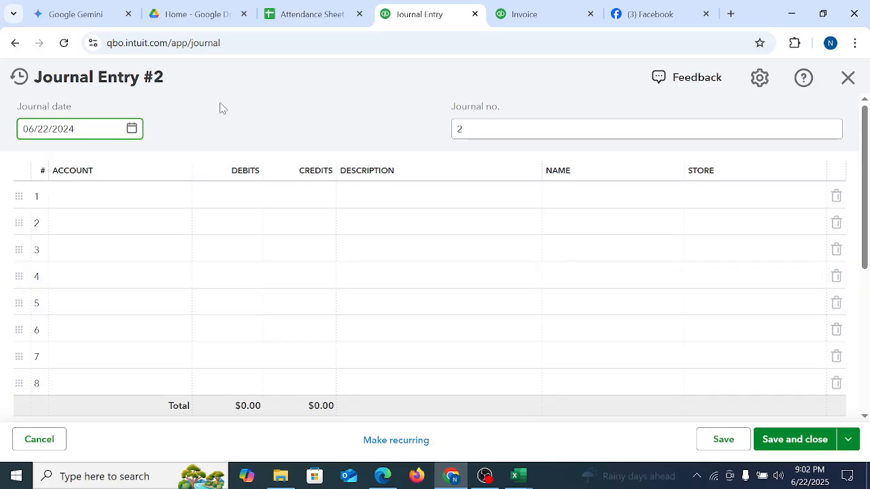
Step: Enter "Discount" as the account on the first line of the journal entry
{"action": "left_click", "coordinate": [129, 204]}
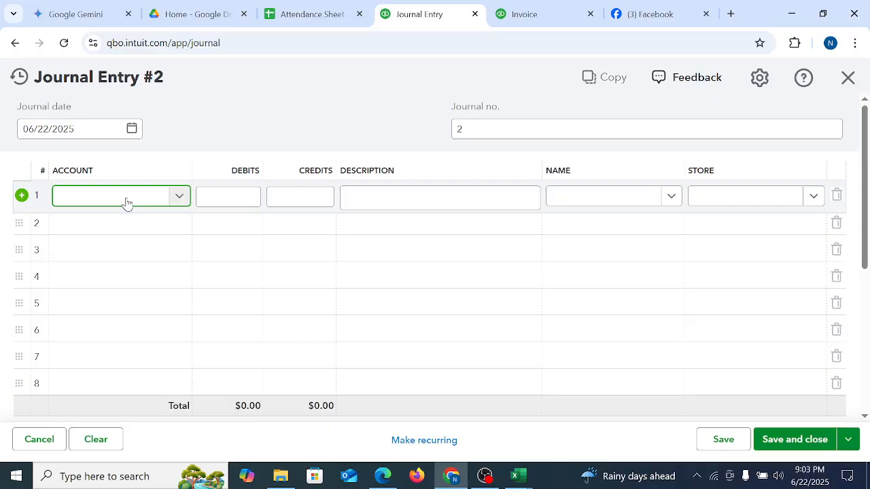
{"action": "type", "text": "D"}
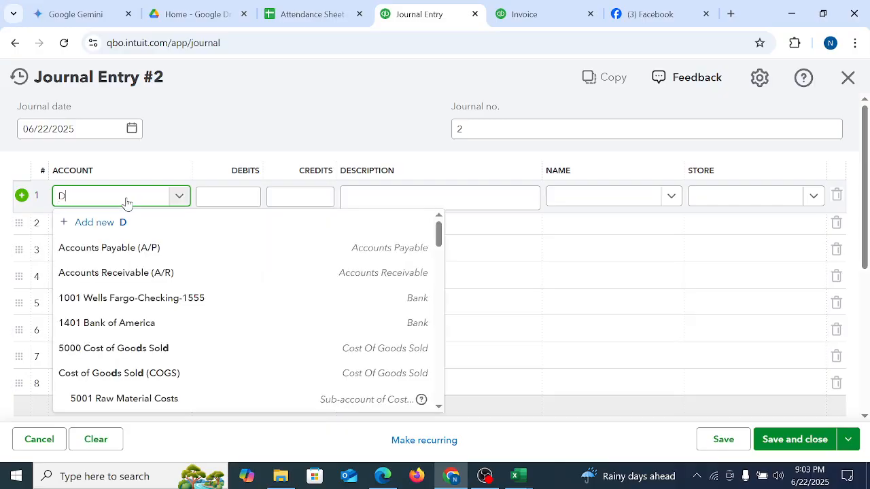
{"action": "type", "text": "iscount"}
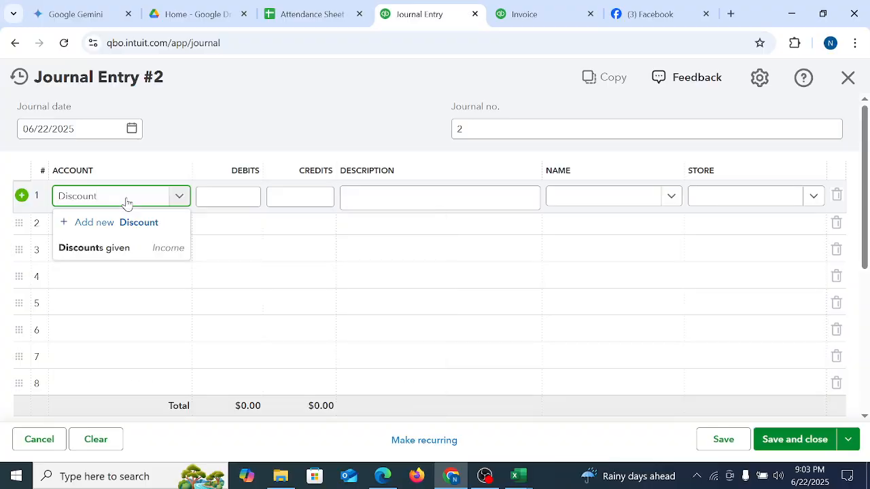
{"action": "left_click", "coordinate": [113, 224]}
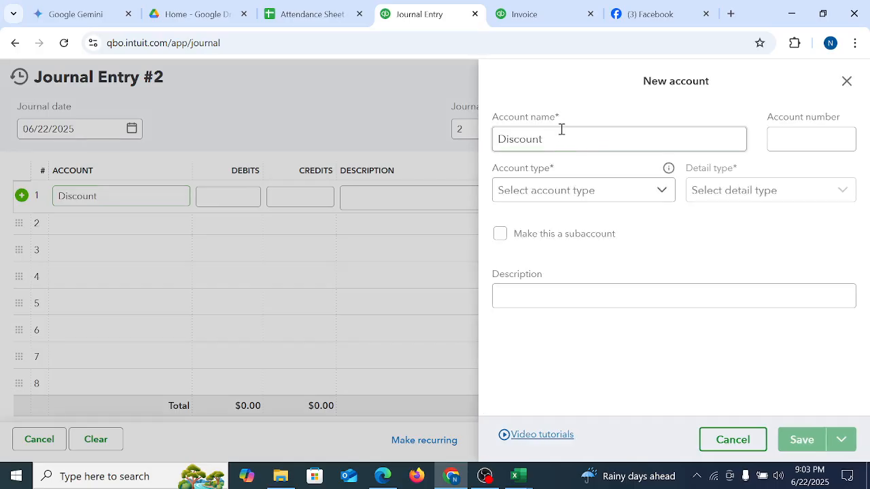
{"action": "left_click", "coordinate": [556, 136]}
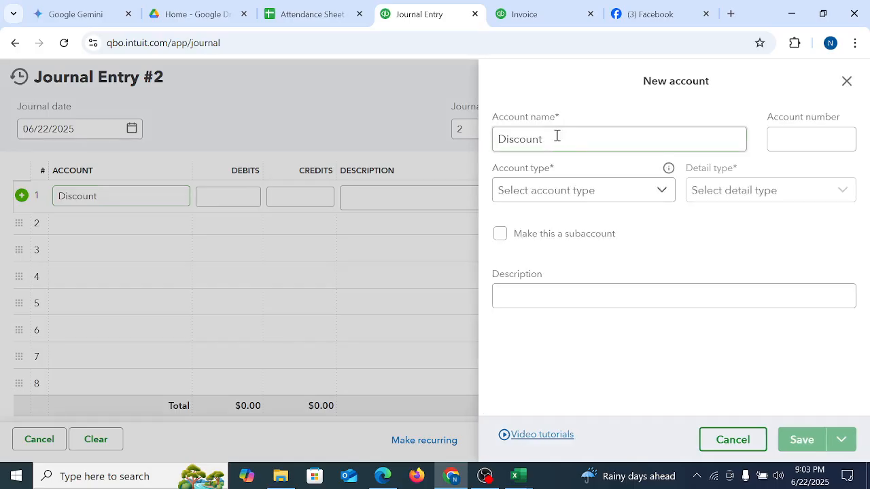
{"action": "left_click", "coordinate": [848, 82]}
Step: Extend the first line's account name to "Discount Payment" and start adding it as a new account numbered 7020
{"action": "left_click", "coordinate": [129, 201]}
{"action": "double_click", "coordinate": [121, 196]}
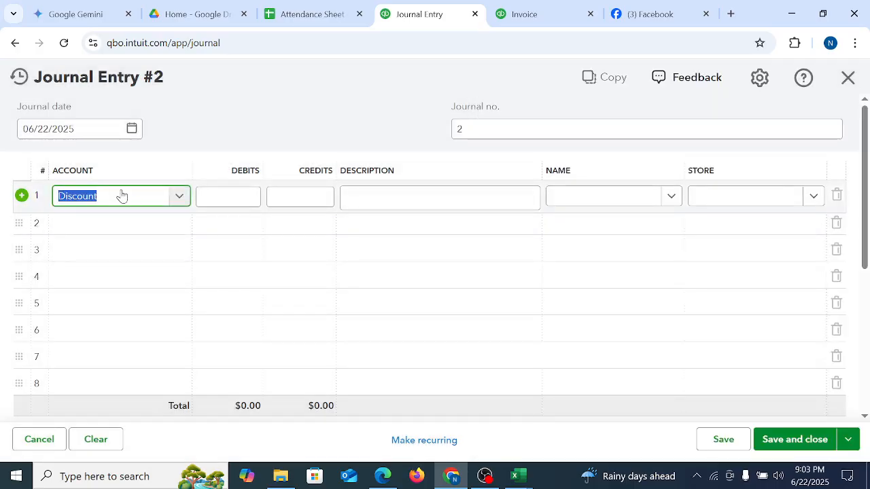
{"action": "left_click", "coordinate": [122, 195]}
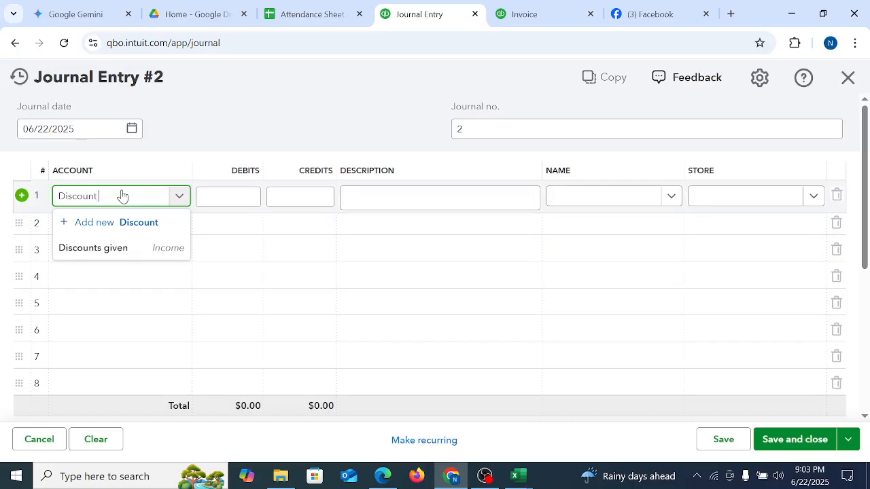
{"action": "type", "text": "Payment"}
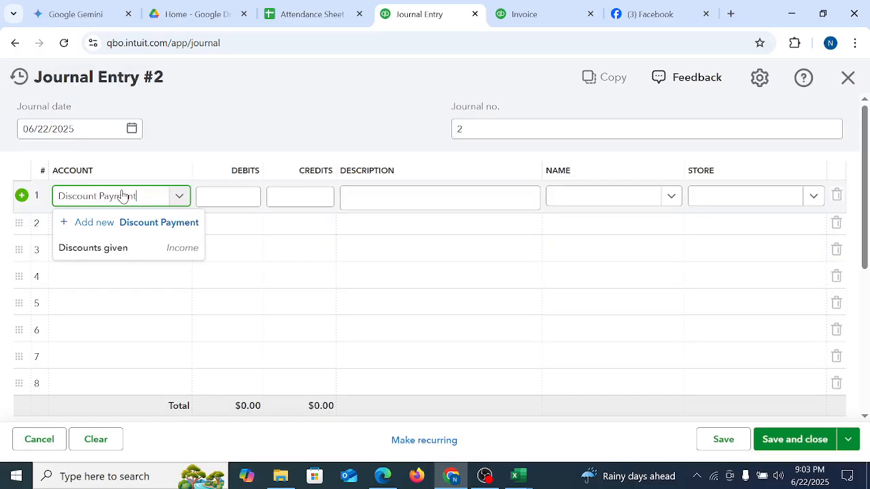
{"action": "left_click", "coordinate": [175, 231]}
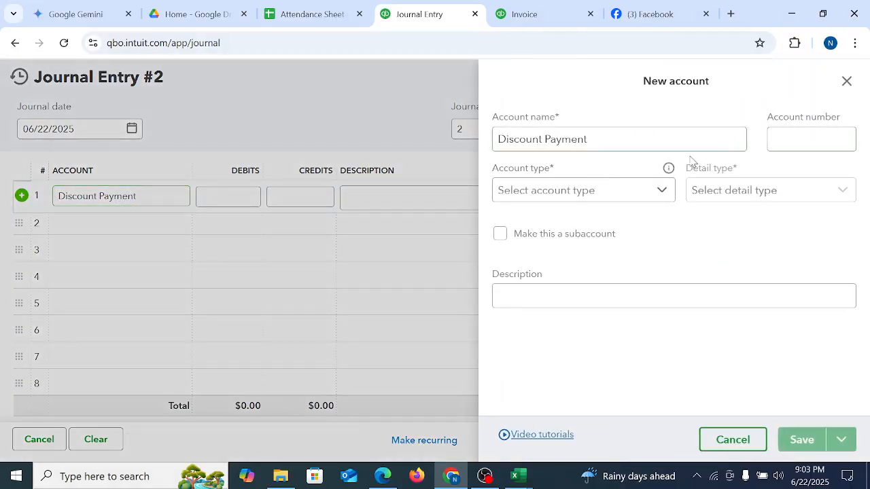
{"action": "left_click", "coordinate": [790, 143]}
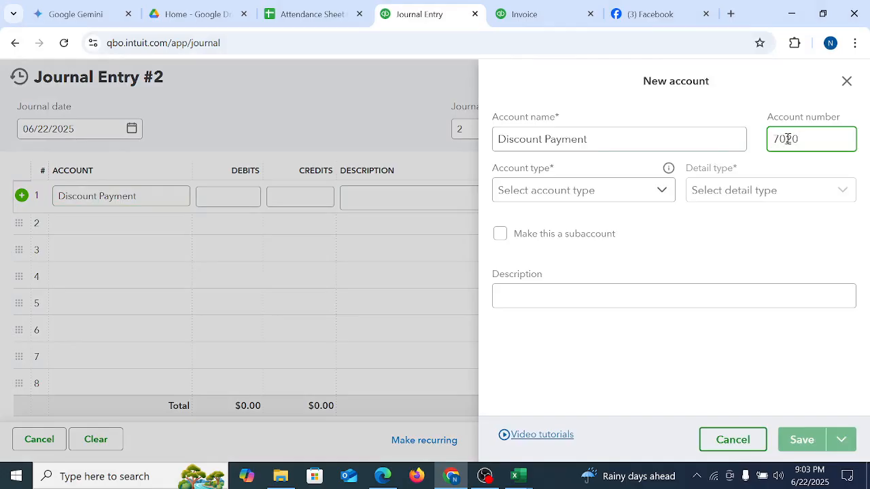
Step: Set the new account's type to Expenses and look through the detail types offered for it
{"action": "left_click", "coordinate": [553, 197]}
{"action": "scroll", "coordinate": [591, 311], "scroll_direction": "down", "scroll_amount": 3}
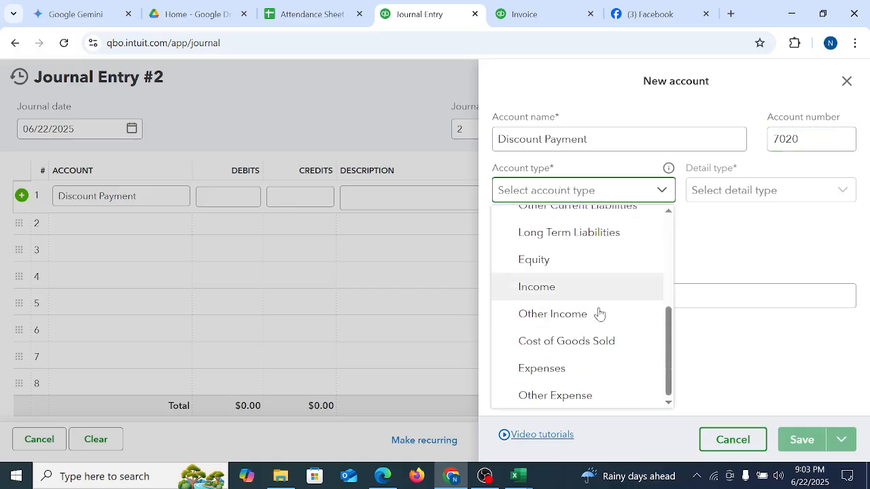
{"action": "left_click", "coordinate": [548, 366]}
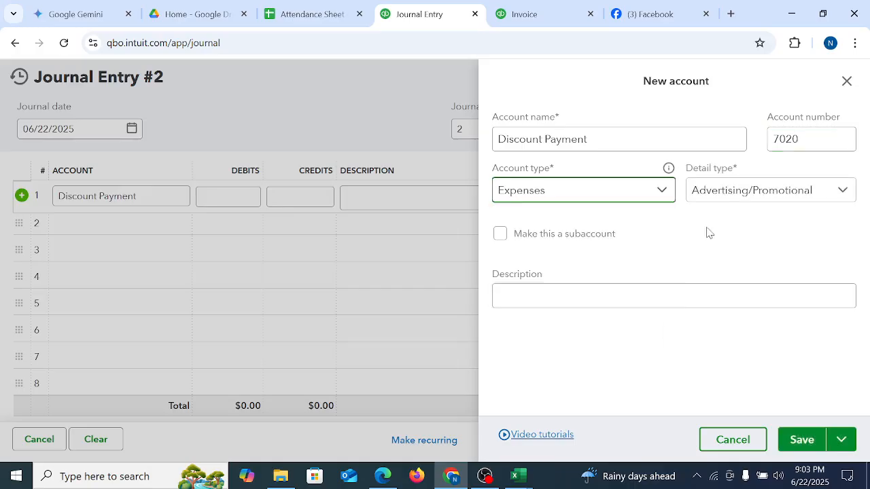
{"action": "left_click", "coordinate": [741, 193]}
{"action": "scroll", "coordinate": [686, 314], "scroll_direction": "down", "scroll_amount": 5}
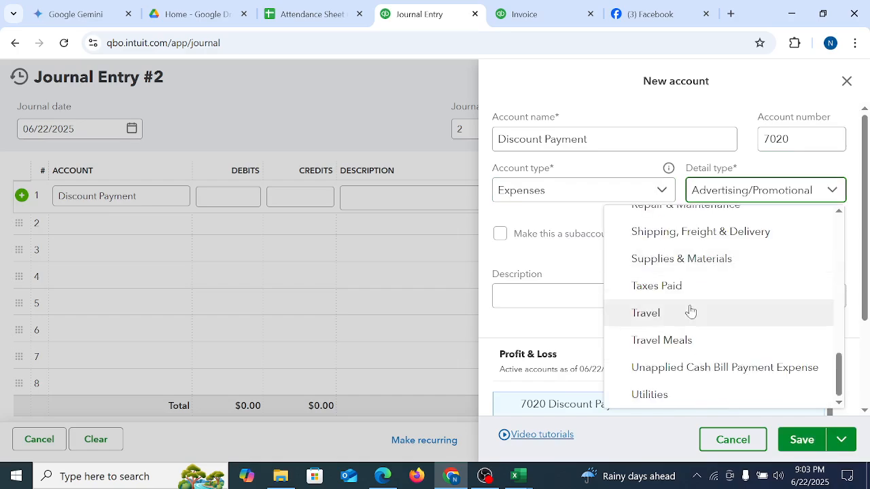
Step: Try Other Expense as the new account's type and look through the detail types offered for it
{"action": "left_click", "coordinate": [541, 194]}
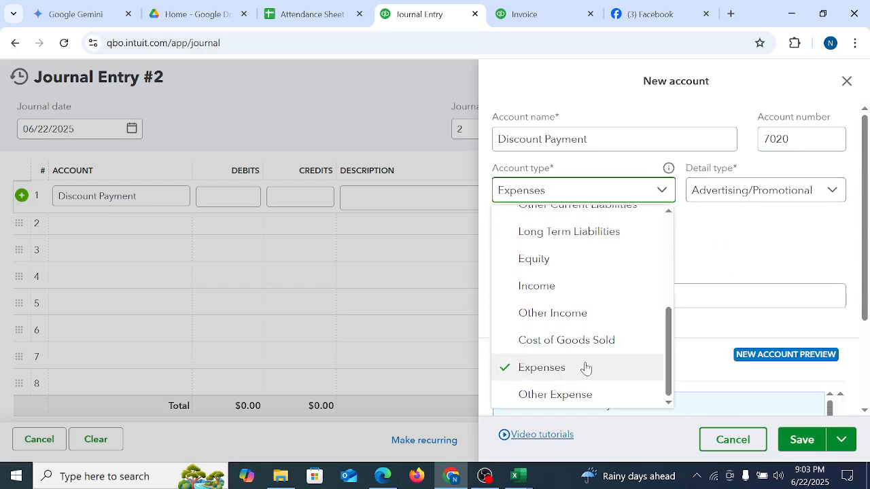
{"action": "left_click", "coordinate": [569, 396]}
{"action": "left_click", "coordinate": [736, 197]}
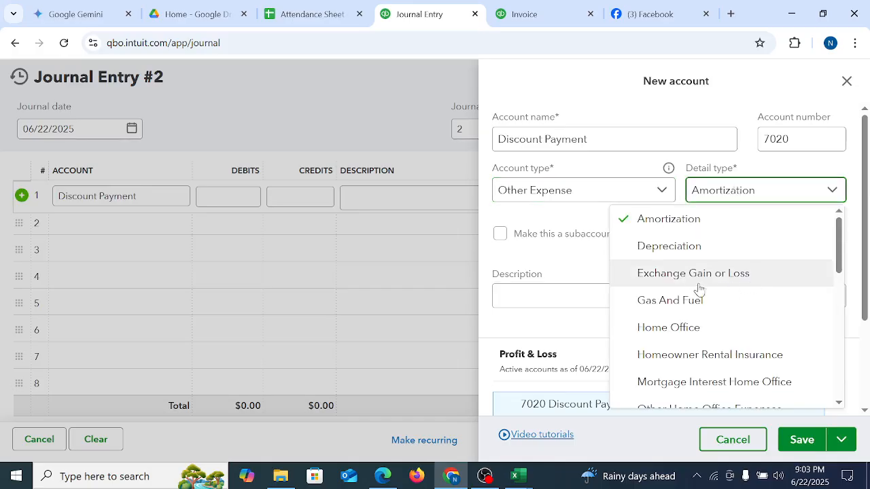
{"action": "scroll", "coordinate": [691, 321], "scroll_direction": "down", "scroll_amount": 10}
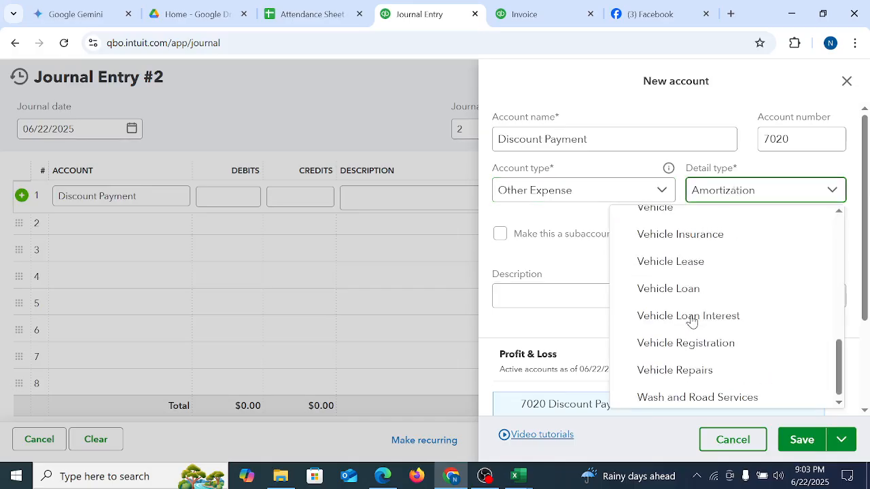
{"action": "scroll", "coordinate": [725, 343], "scroll_direction": "up", "scroll_amount": 10}
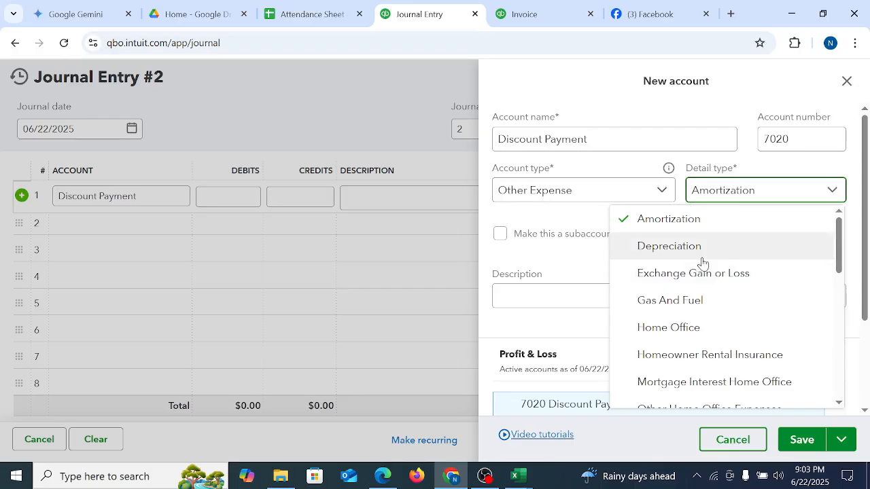
{"action": "scroll", "coordinate": [700, 339], "scroll_direction": "down", "scroll_amount": 10}
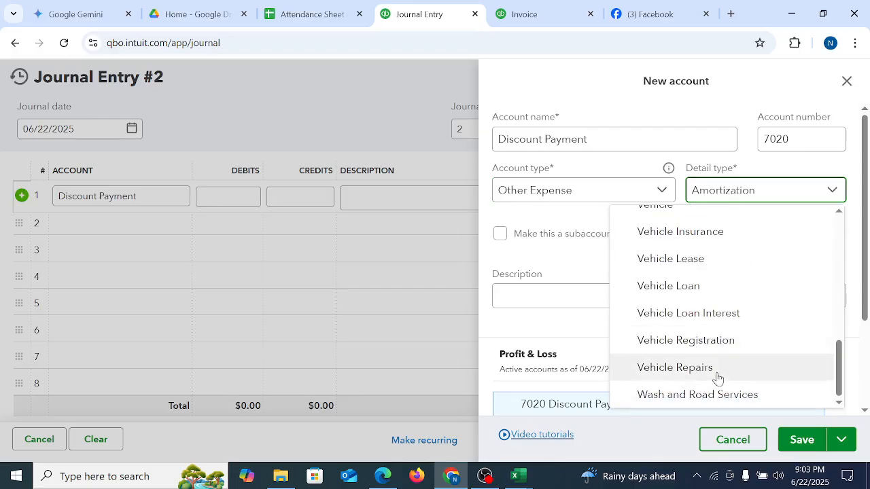
{"action": "scroll", "coordinate": [717, 378], "scroll_direction": "up", "scroll_amount": 10}
{"action": "left_click", "coordinate": [563, 189]}
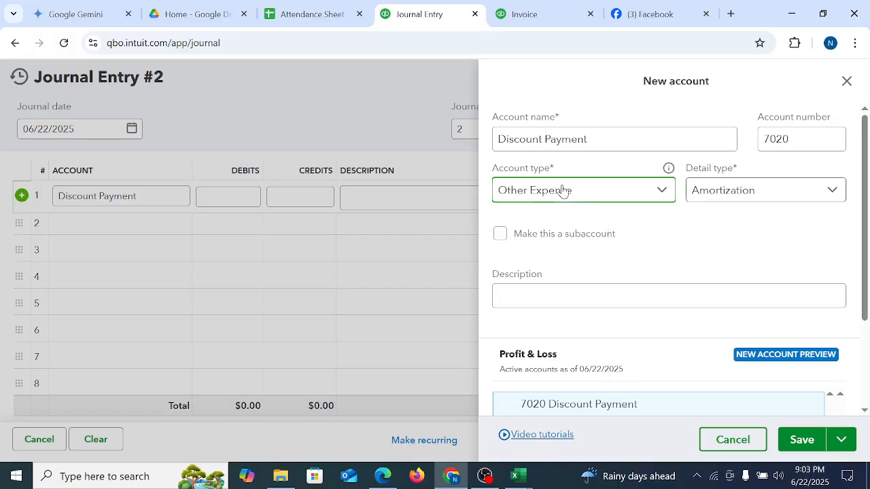
{"action": "left_click", "coordinate": [563, 391]}
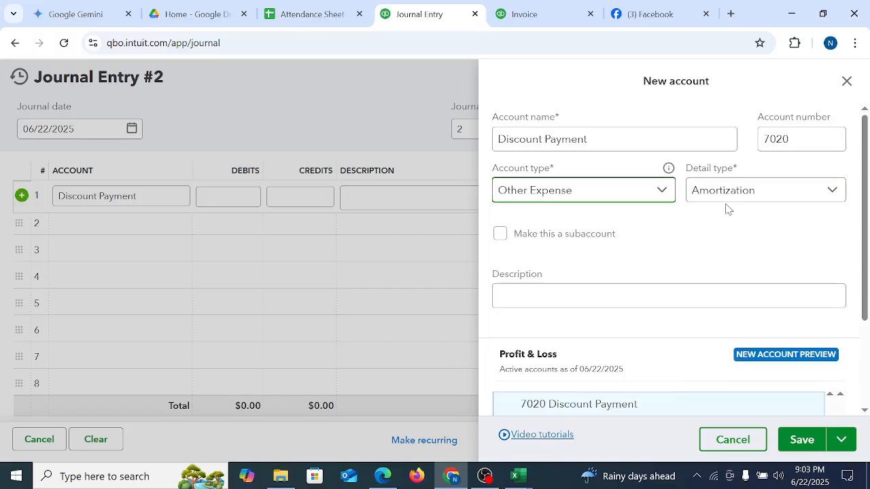
{"action": "left_click", "coordinate": [731, 200]}
{"action": "scroll", "coordinate": [696, 326], "scroll_direction": "down", "scroll_amount": 10}
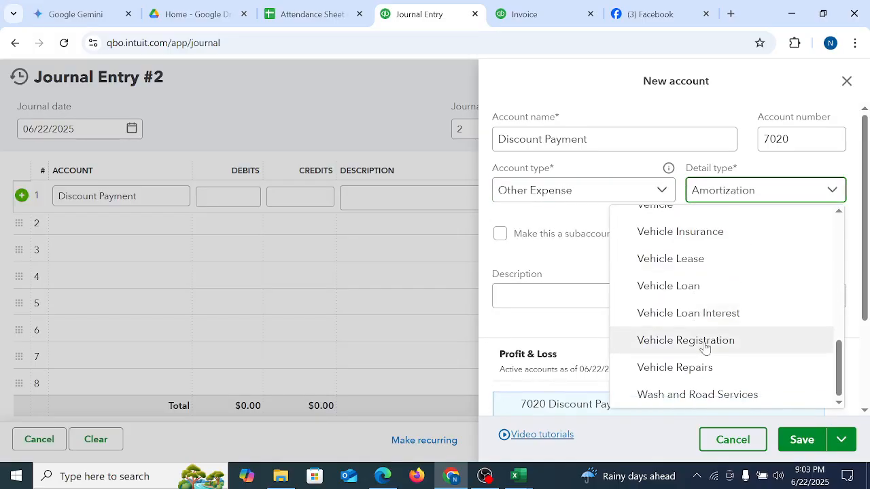
{"action": "scroll", "coordinate": [700, 346], "scroll_direction": "up", "scroll_amount": 10}
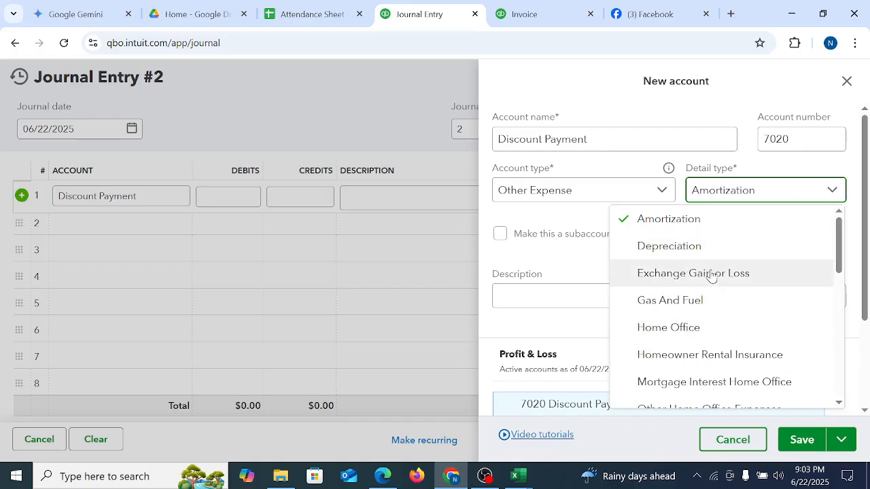
{"action": "left_click_drag", "start_coordinate": [837, 262], "coordinate": [829, 313]}
Step: Set the new account's type to Expenses with detail type Other Business Expenses, and save the account
{"action": "left_click", "coordinate": [521, 193]}
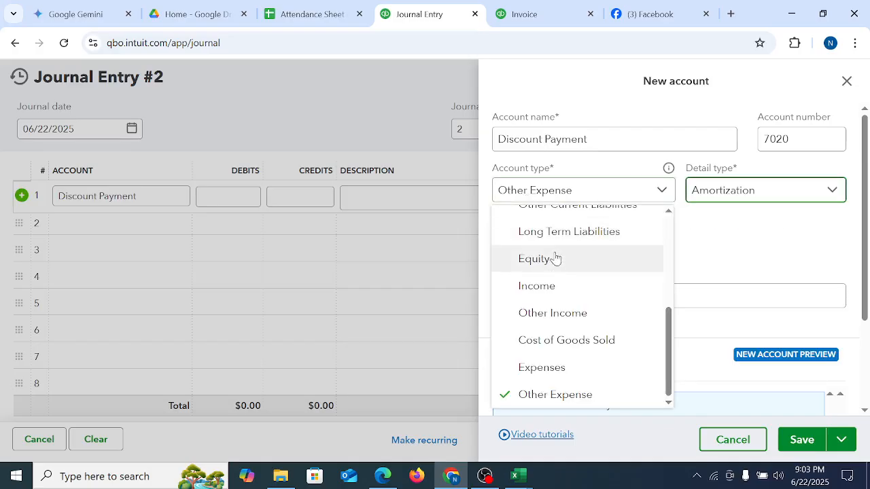
{"action": "left_click", "coordinate": [555, 367]}
{"action": "left_click", "coordinate": [737, 203]}
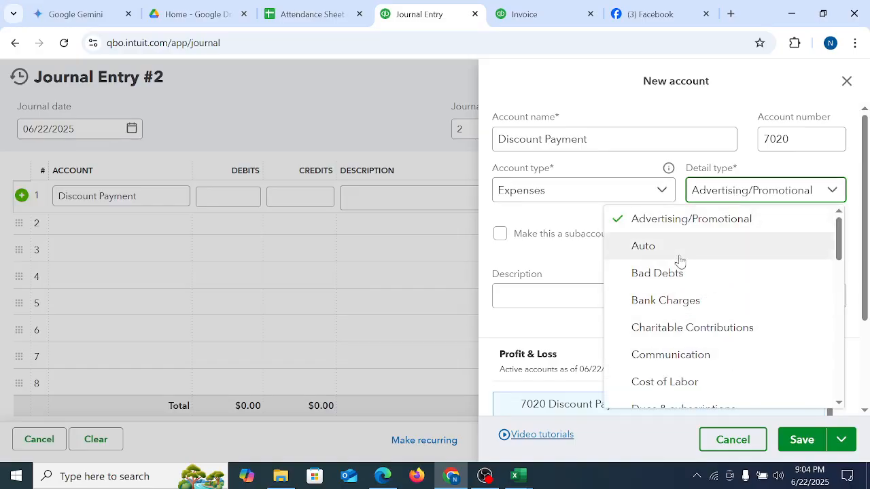
{"action": "scroll", "coordinate": [694, 333], "scroll_direction": "down", "scroll_amount": 10}
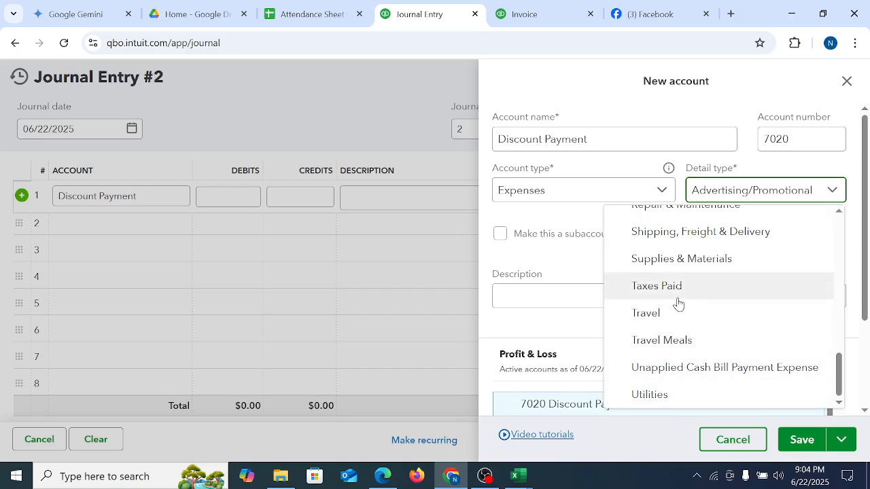
{"action": "left_click_drag", "start_coordinate": [837, 388], "coordinate": [825, 322]}
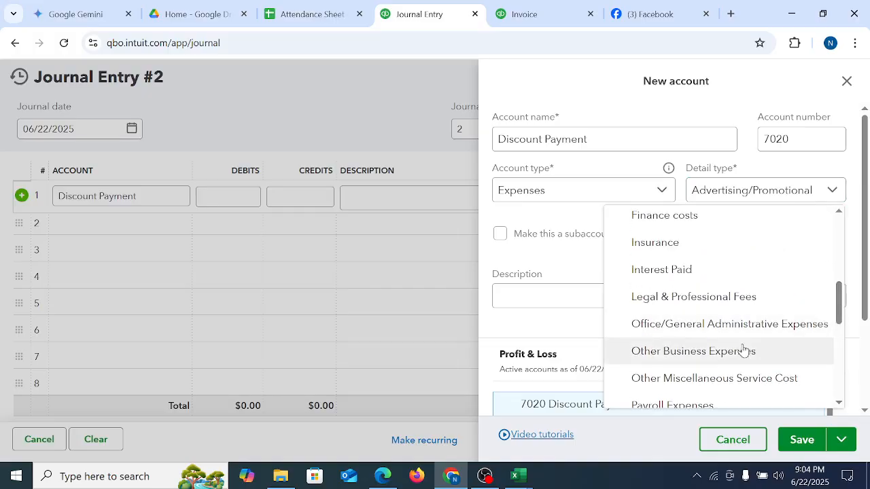
{"action": "left_click", "coordinate": [678, 358]}
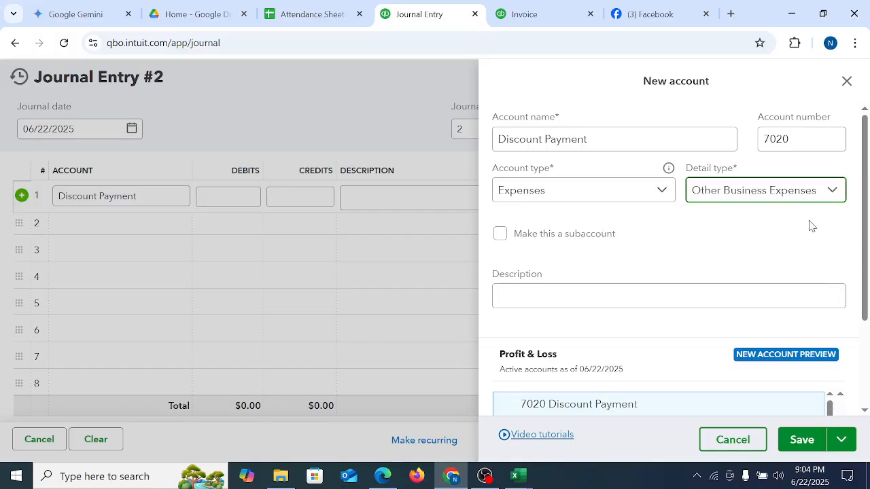
{"action": "left_click", "coordinate": [799, 441]}
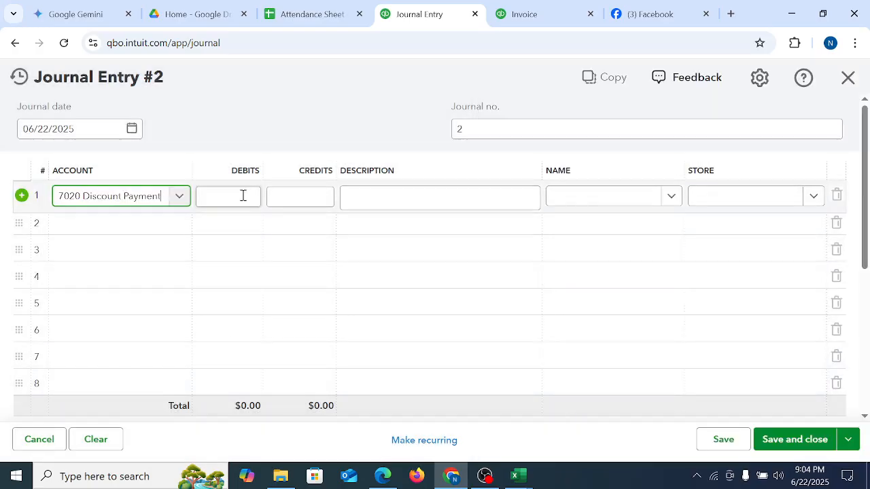
Step: Debit 4.81 to the Discount Payment line and choose Accounts Receivable (A/R) as the second line's account for the matching credit
{"action": "left_click", "coordinate": [243, 195]}
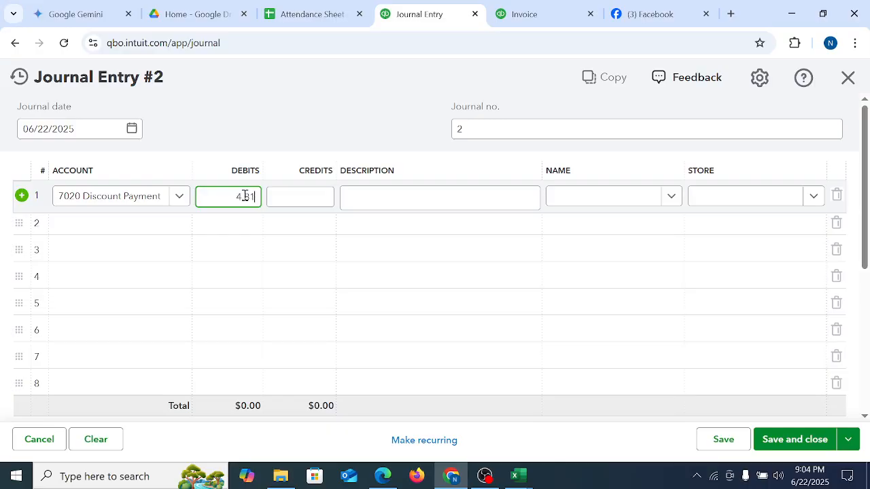
{"action": "type", "text": "4.81"}
{"action": "left_click", "coordinate": [127, 232]}
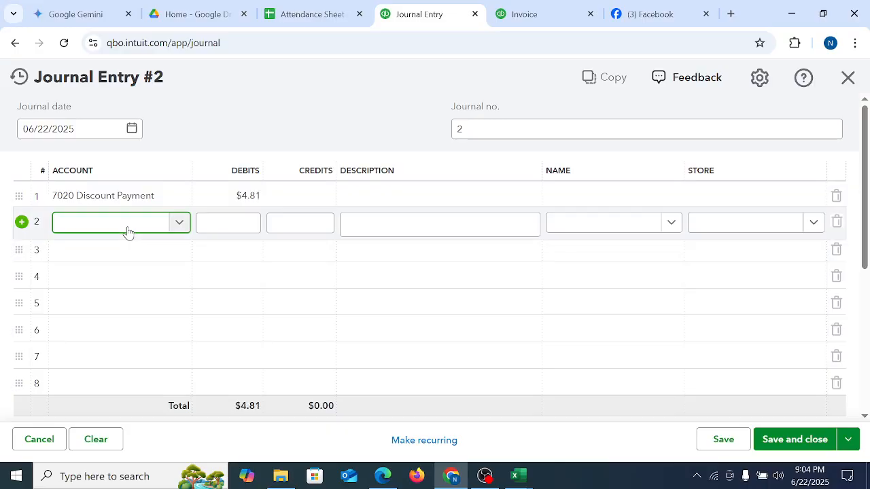
{"action": "type", "text": "Accoun"}
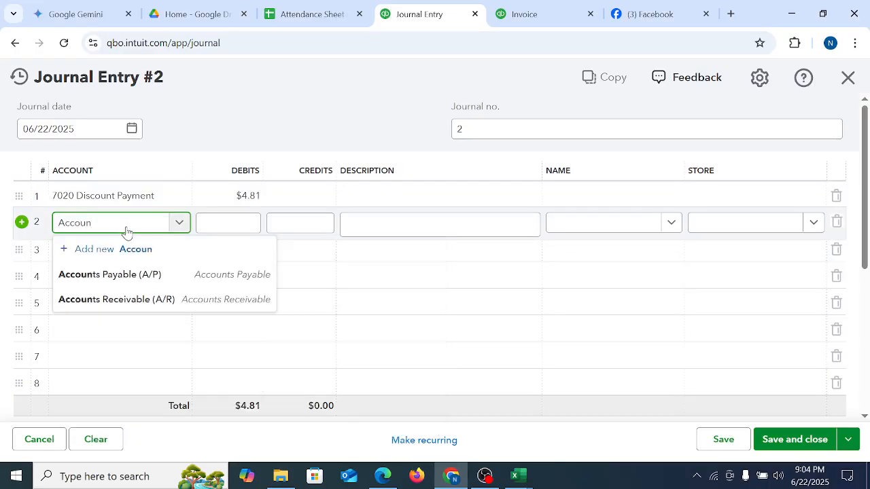
{"action": "left_click", "coordinate": [144, 304]}
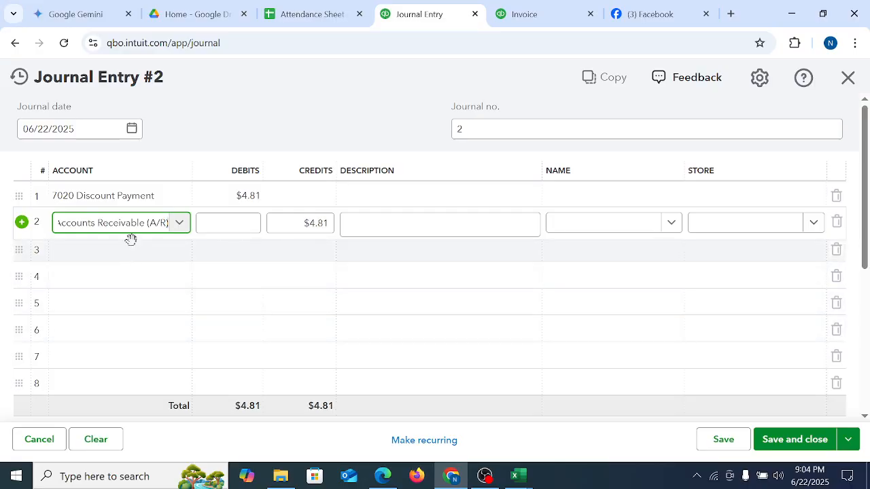
Step: Assign the partially paid invoice's customer to the Accounts Receivable line, then save and close the journal entry
{"action": "left_click", "coordinate": [607, 224]}
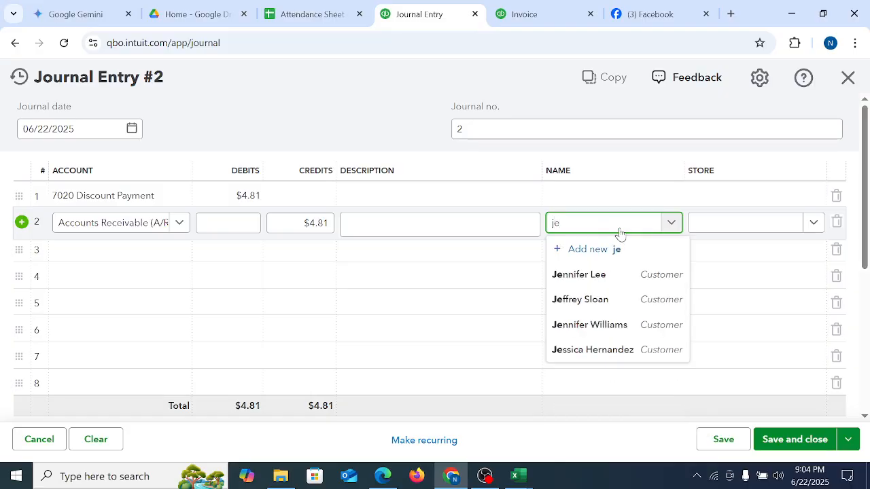
{"action": "left_click", "coordinate": [591, 277]}
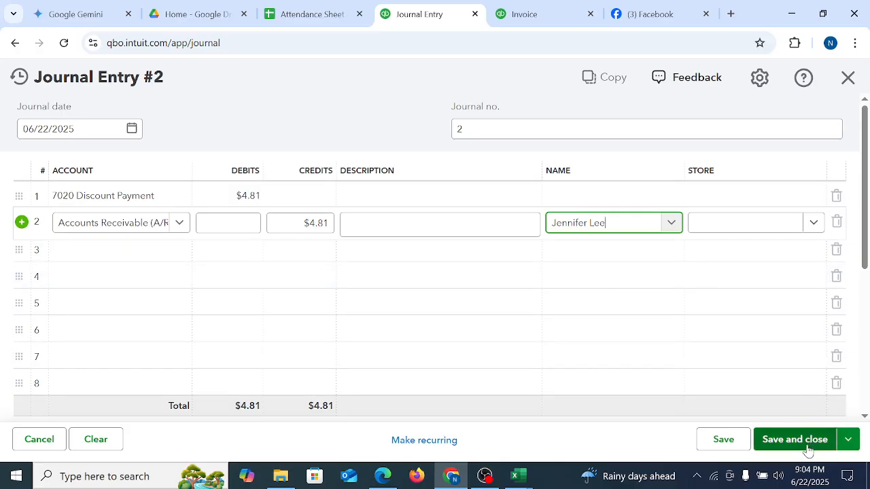
{"action": "left_click", "coordinate": [796, 441]}
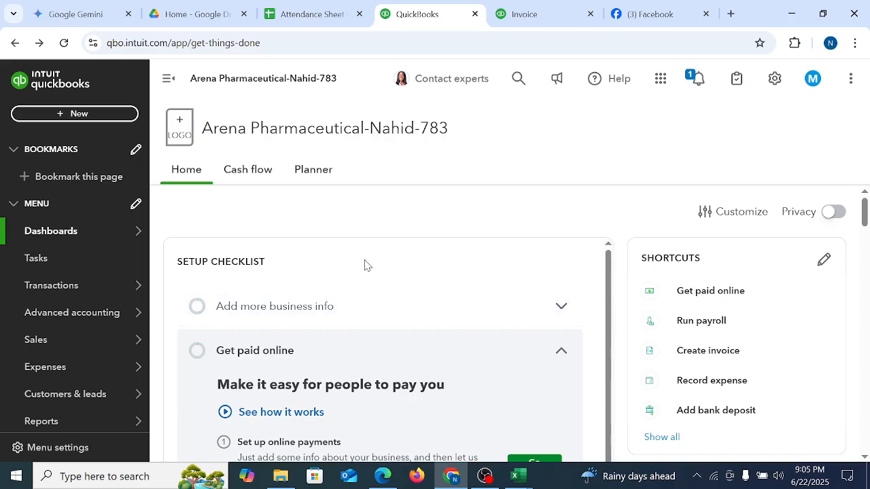
Step: Find the partially paid invoice dated 9/29/24 among all sales transactions and start receiving a payment for it
{"action": "mouse_move", "coordinate": [43, 372]}
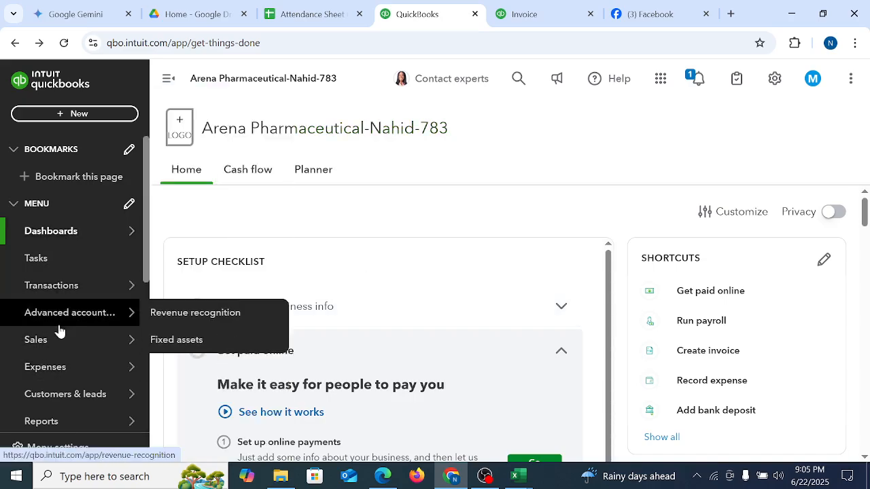
{"action": "left_click", "coordinate": [37, 341]}
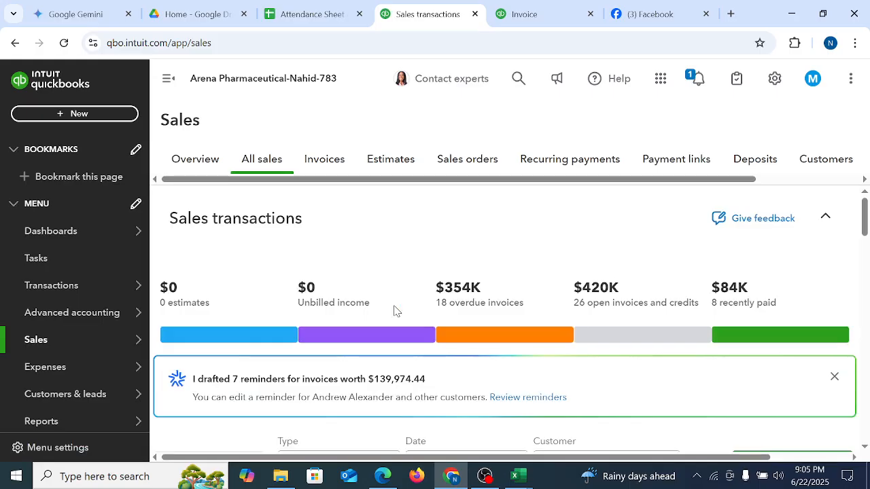
{"action": "scroll", "coordinate": [581, 335], "scroll_direction": "down", "scroll_amount": 20}
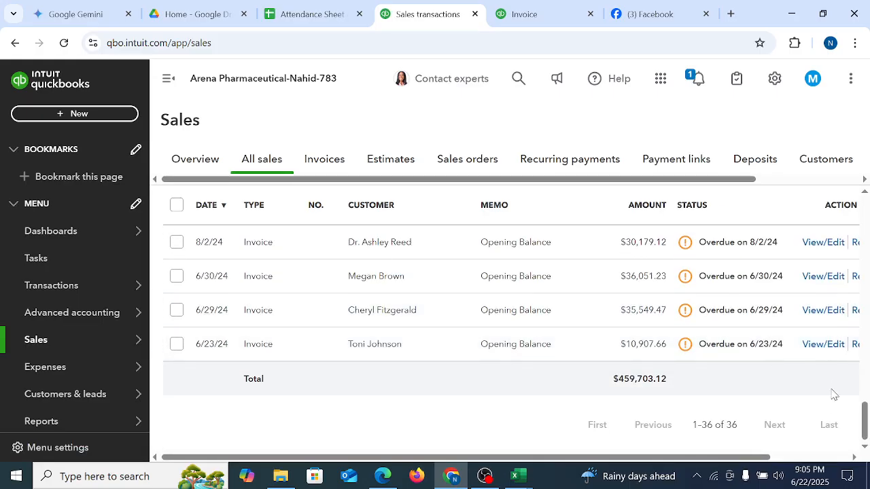
{"action": "left_click_drag", "start_coordinate": [863, 418], "coordinate": [866, 392]}
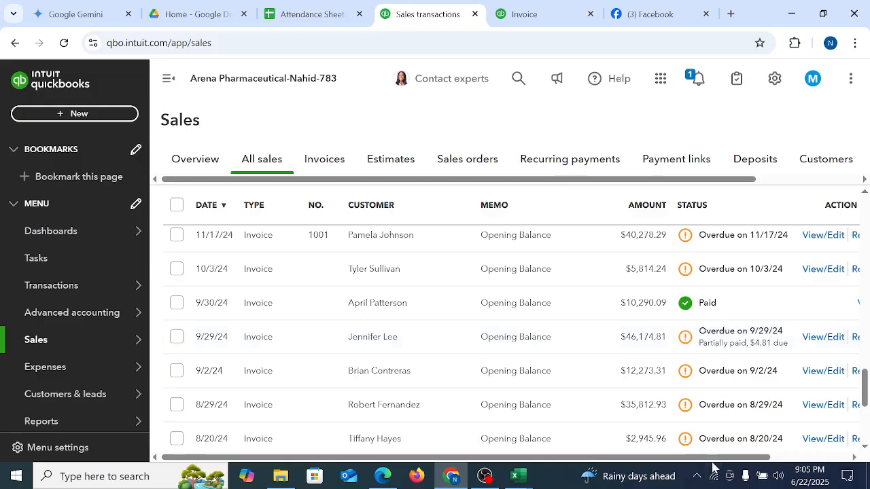
{"action": "scroll", "coordinate": [781, 353], "scroll_direction": "right", "scroll_amount": 3}
{"action": "left_click", "coordinate": [801, 337]}
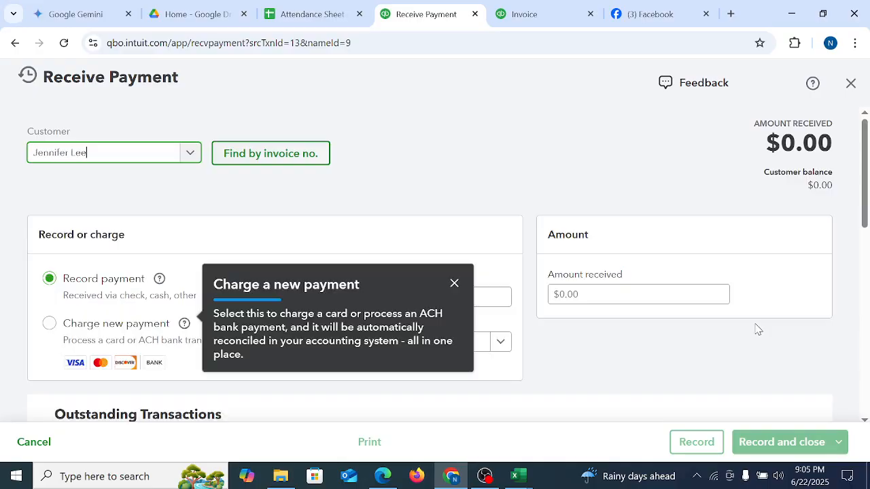
Step: Check that the journal entry credit is applied to the outstanding invoice, then record and close the payment
{"action": "left_click", "coordinate": [454, 283]}
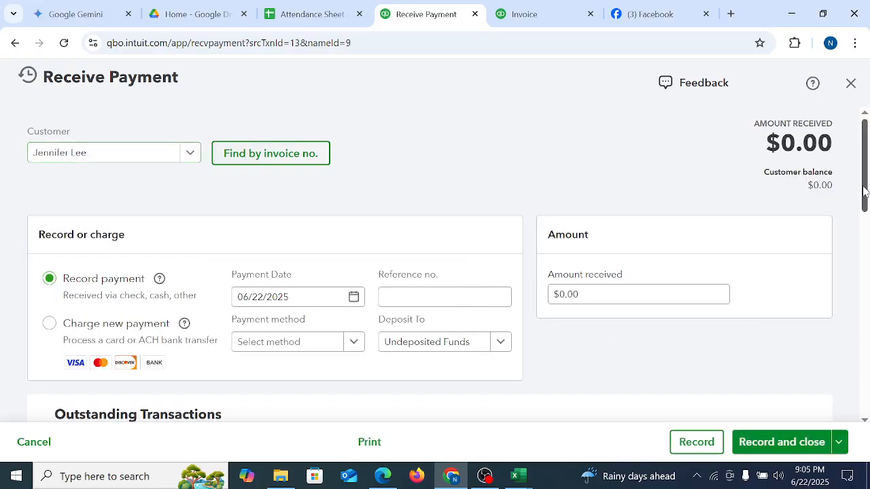
{"action": "scroll", "coordinate": [803, 288], "scroll_direction": "down", "scroll_amount": 4}
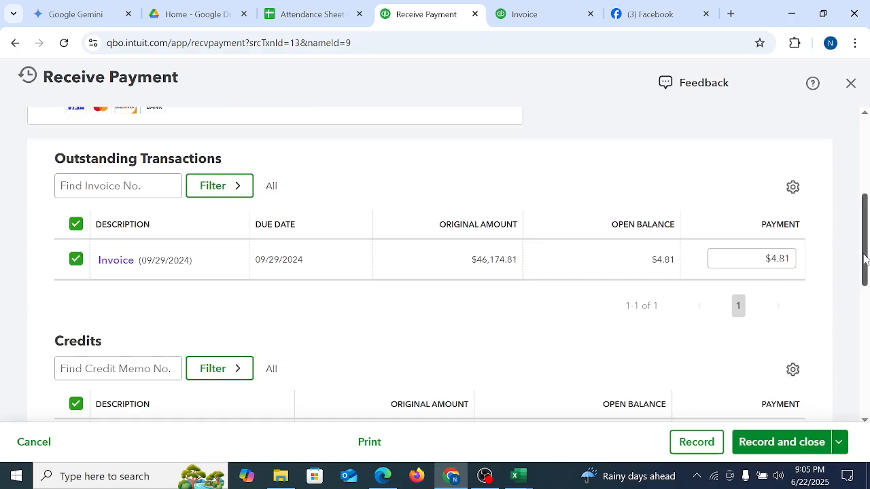
{"action": "scroll", "coordinate": [852, 263], "scroll_direction": "down", "scroll_amount": 3}
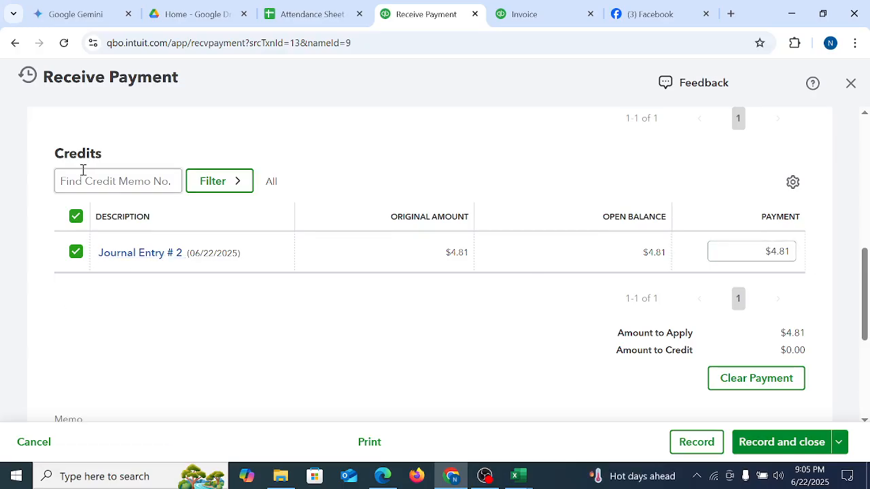
{"action": "left_click", "coordinate": [773, 447]}
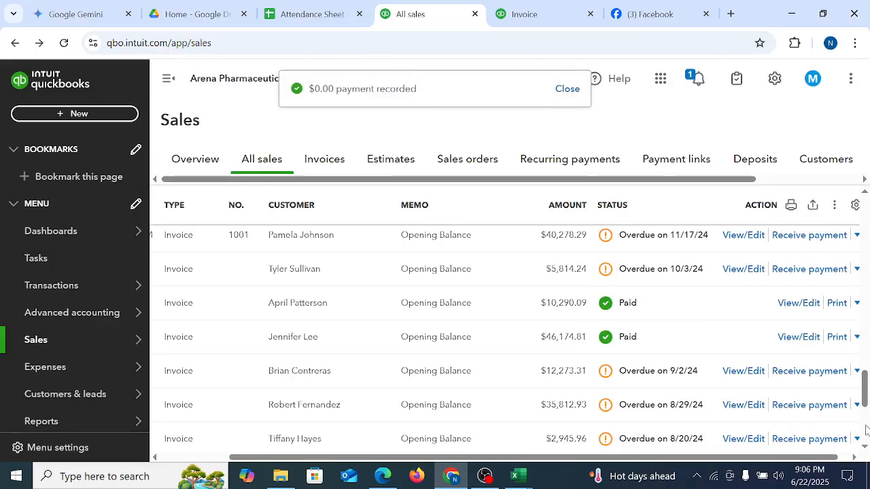
Step: Check the invoice's status in the sales list and open the form for paying vendor bills
{"action": "mouse_move", "coordinate": [866, 390]}
{"action": "left_mouse_down"}
{"action": "mouse_move", "coordinate": [865, 441]}
{"action": "mouse_move", "coordinate": [866, 393]}
{"action": "left_mouse_up"}
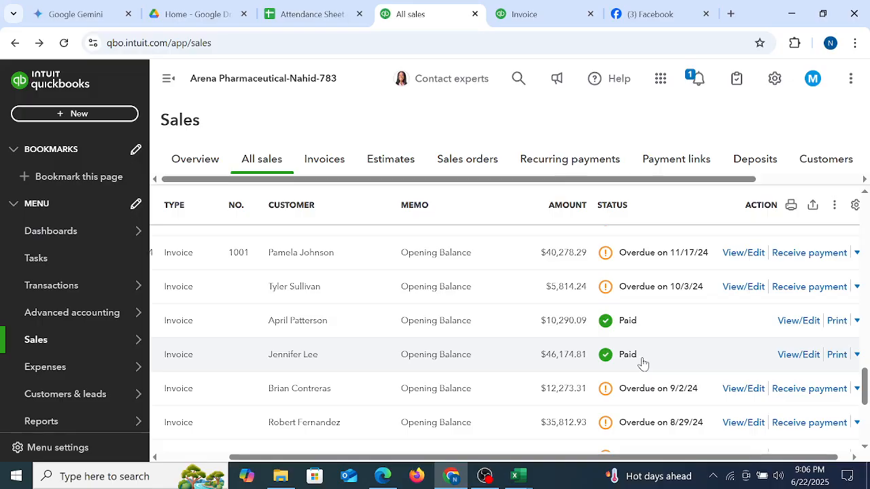
{"action": "scroll", "coordinate": [439, 360], "scroll_direction": "up", "scroll_amount": 10}
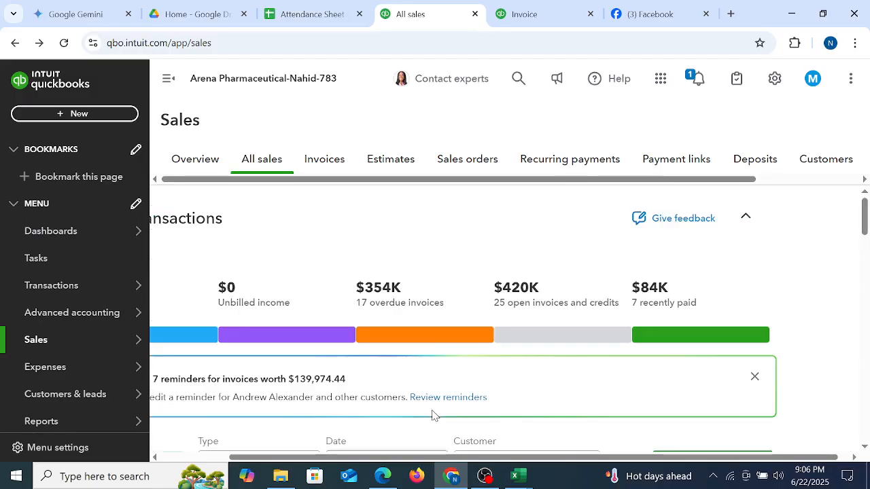
{"action": "left_click", "coordinate": [77, 117]}
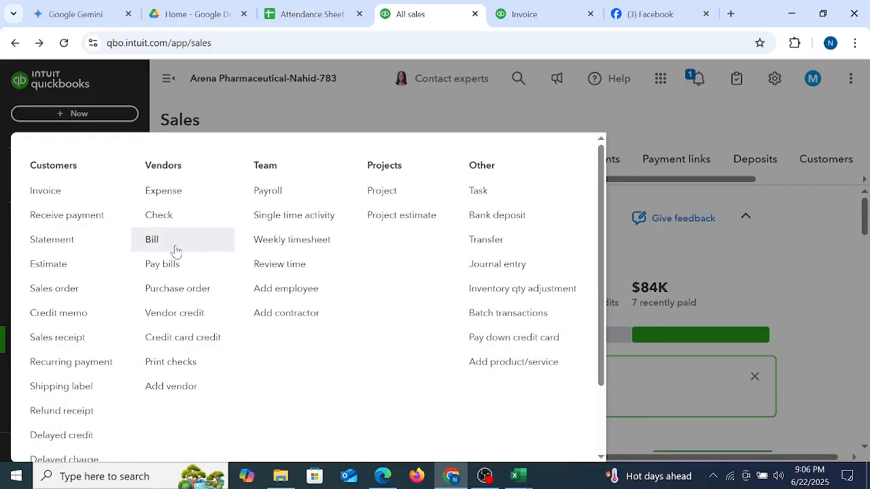
{"action": "left_click", "coordinate": [173, 272]}
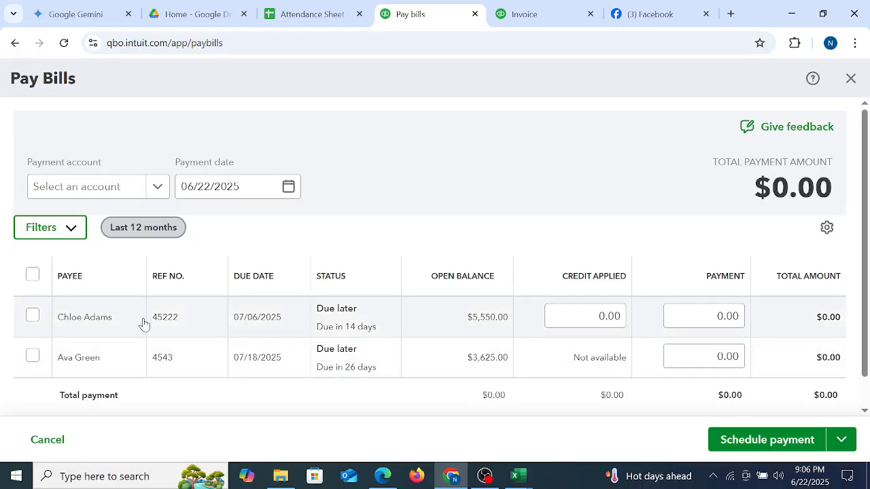
Step: Open the bill due 07/06/2025 from the list of payable bills and return to the bill payment form
{"action": "left_click_drag", "start_coordinate": [467, 321], "coordinate": [501, 322]}
{"action": "left_click", "coordinate": [506, 325]}
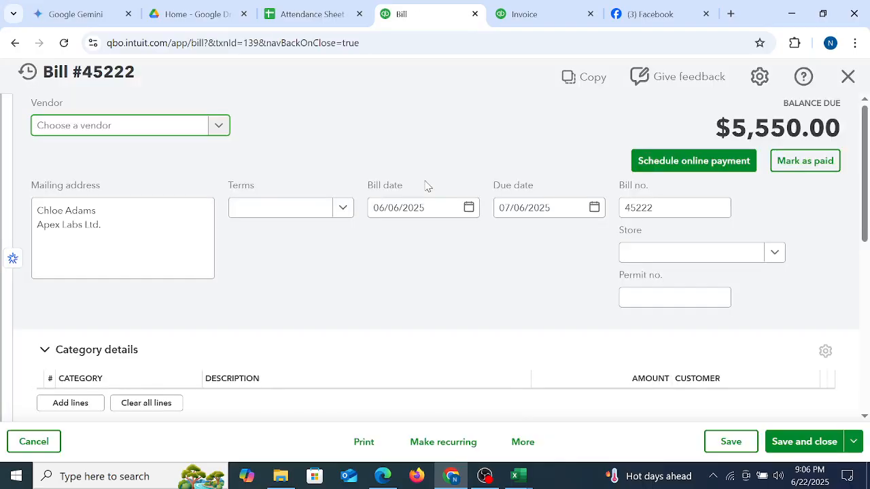
{"action": "left_click", "coordinate": [15, 43]}
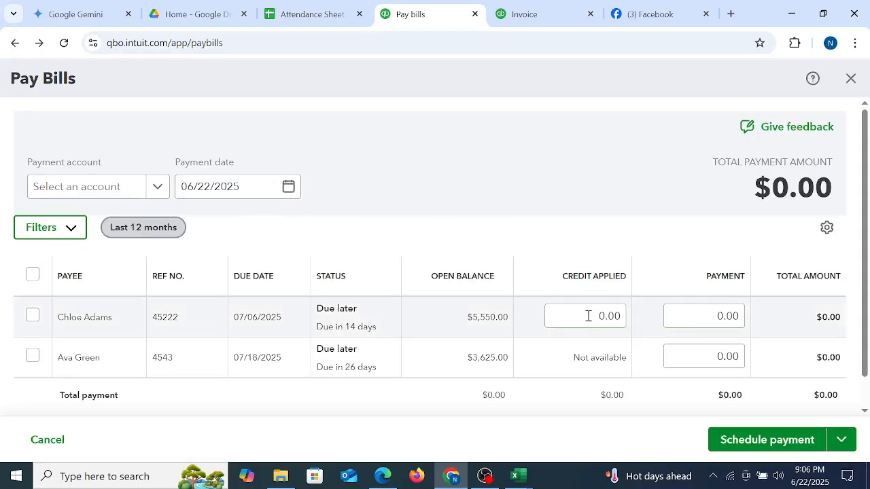
Step: Check the credit available for the bill due 07/06/2025, review the bill's details, and return to the bill payment form
{"action": "left_click", "coordinate": [588, 309]}
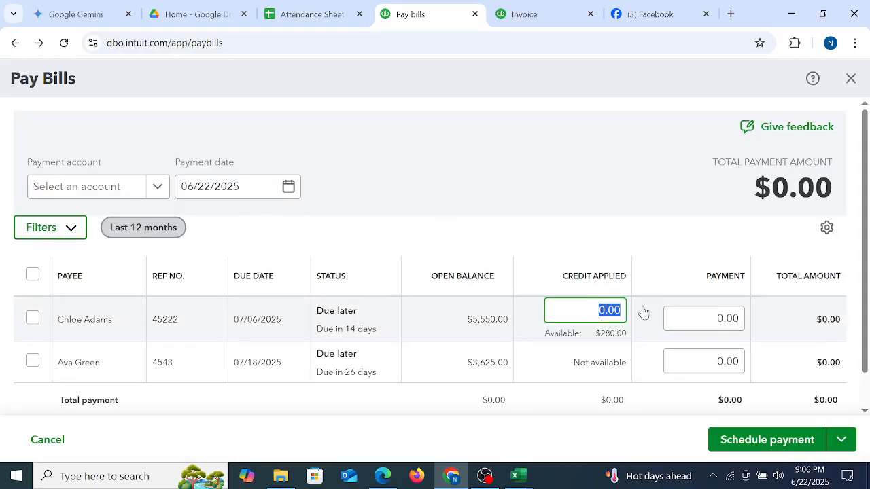
{"action": "left_click", "coordinate": [695, 314]}
{"action": "left_click", "coordinate": [771, 334]}
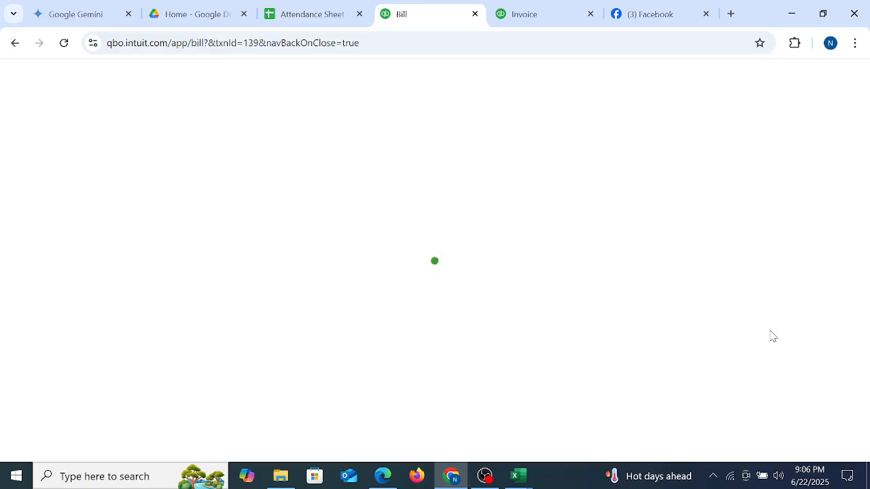
{"action": "scroll", "coordinate": [666, 295], "scroll_direction": "down", "scroll_amount": 5}
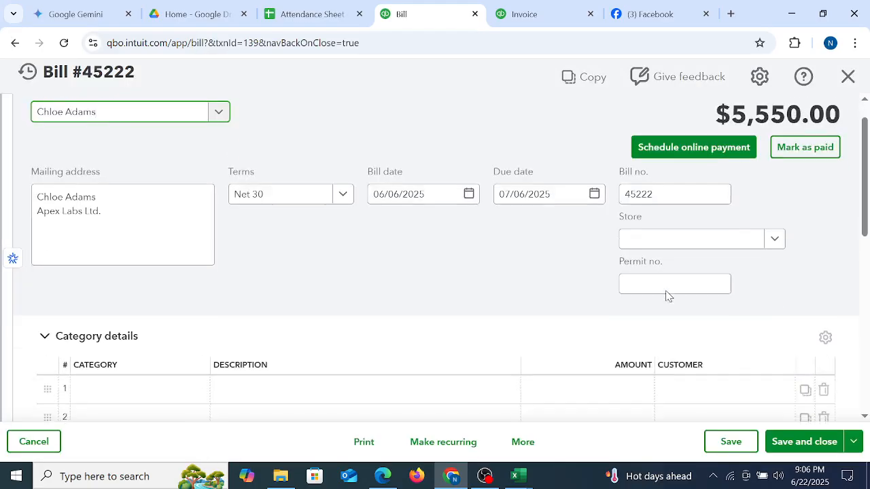
{"action": "left_click_drag", "start_coordinate": [866, 373], "coordinate": [864, 184]}
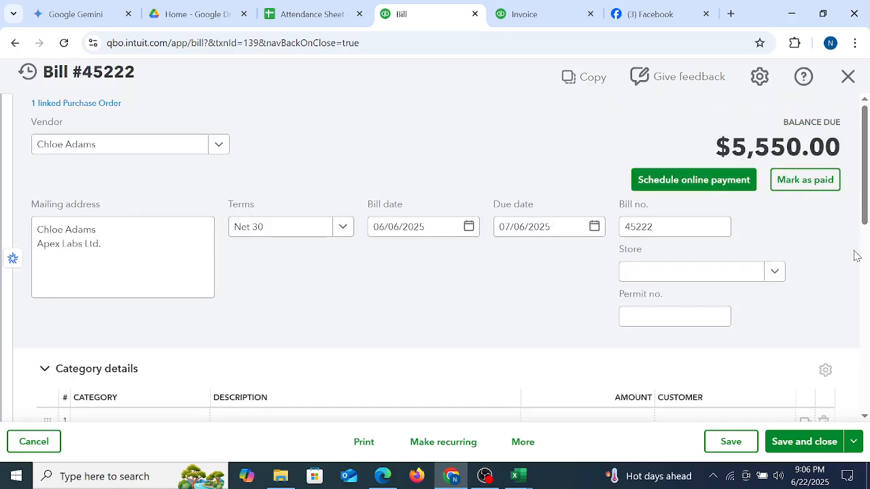
{"action": "mouse_move", "coordinate": [865, 218]}
{"action": "left_mouse_down"}
{"action": "mouse_move", "coordinate": [864, 406]}
{"action": "mouse_move", "coordinate": [858, 227]}
{"action": "left_mouse_up"}
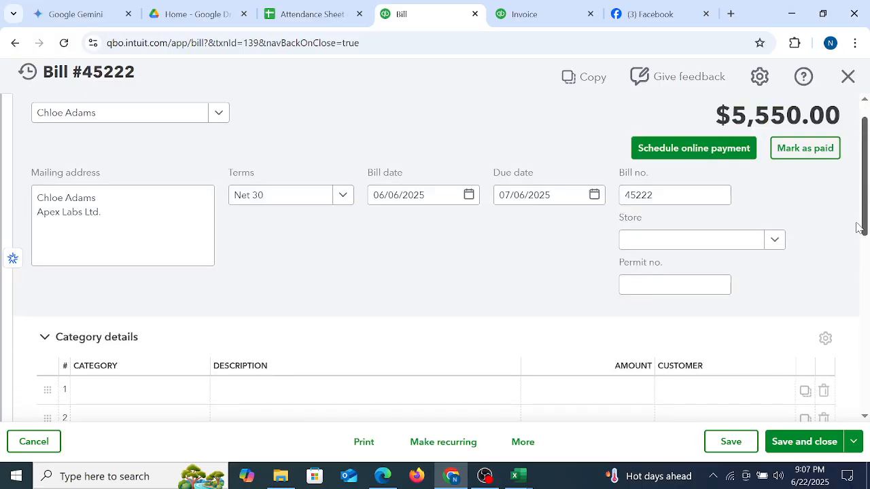
{"action": "left_click", "coordinate": [15, 43]}
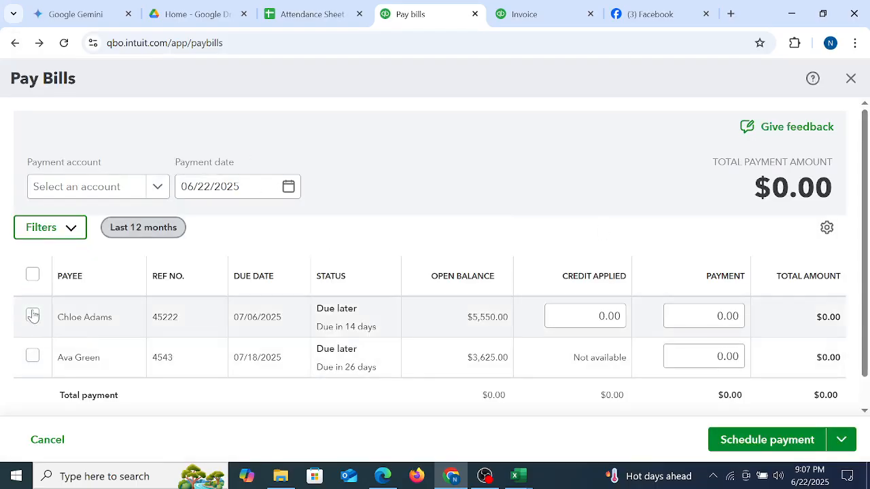
Step: Select the bill due 07/06/2025 with a 280.00 credit and a 5270.00 payment, and try to save the payment
{"action": "left_click", "coordinate": [31, 315]}
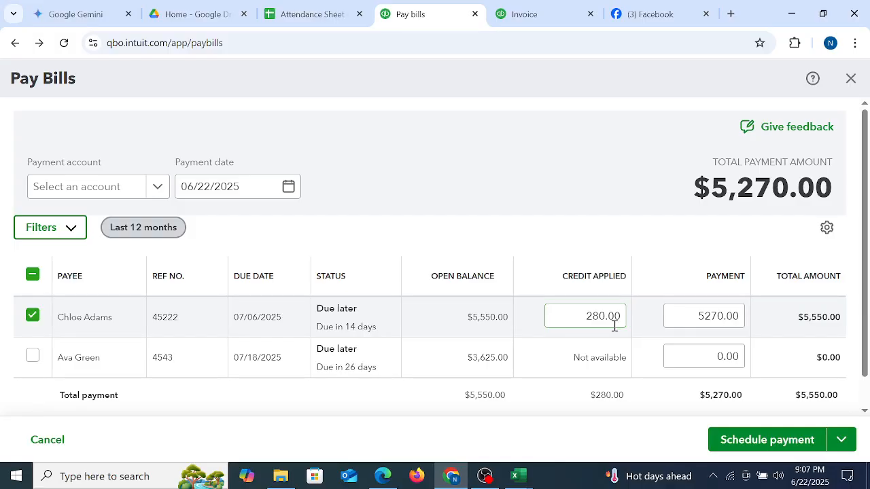
{"action": "left_click_drag", "start_coordinate": [580, 318], "coordinate": [612, 319]}
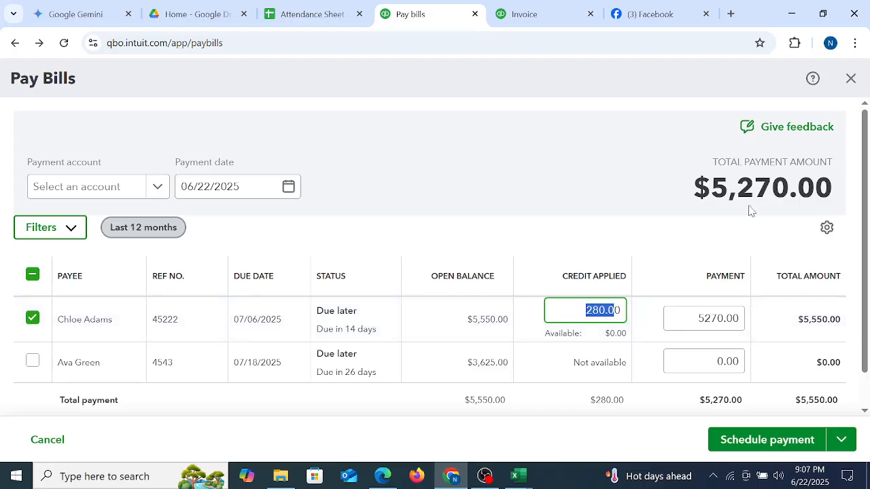
{"action": "left_click", "coordinate": [837, 441]}
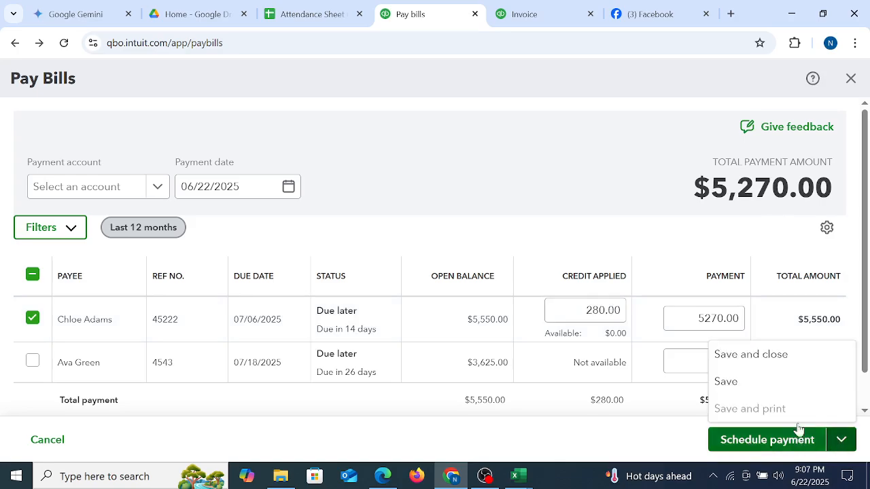
{"action": "left_click", "coordinate": [733, 384]}
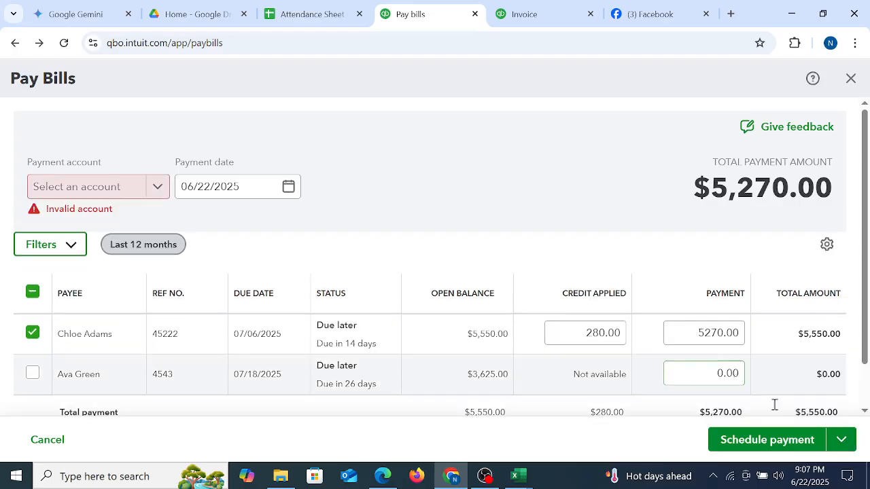
Step: Set the payment account to the 1001 Wells Fargo checking account, then save and close the bill payment
{"action": "left_click", "coordinate": [106, 194]}
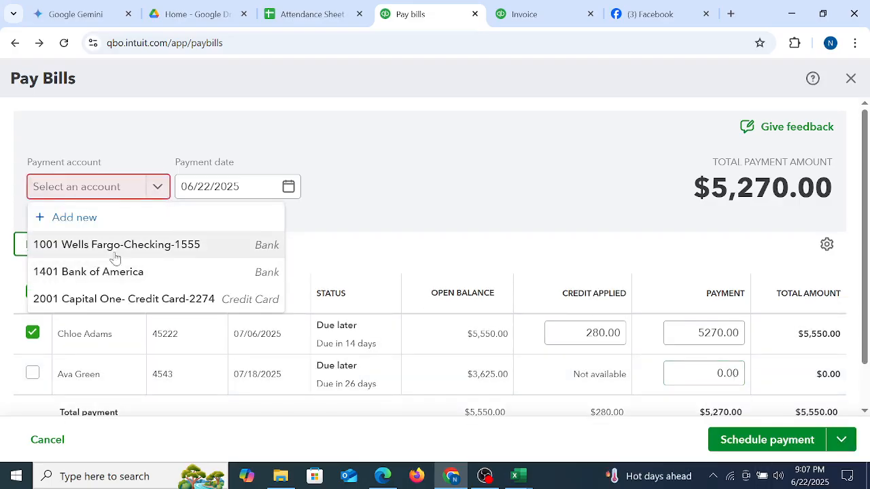
{"action": "left_click", "coordinate": [116, 246]}
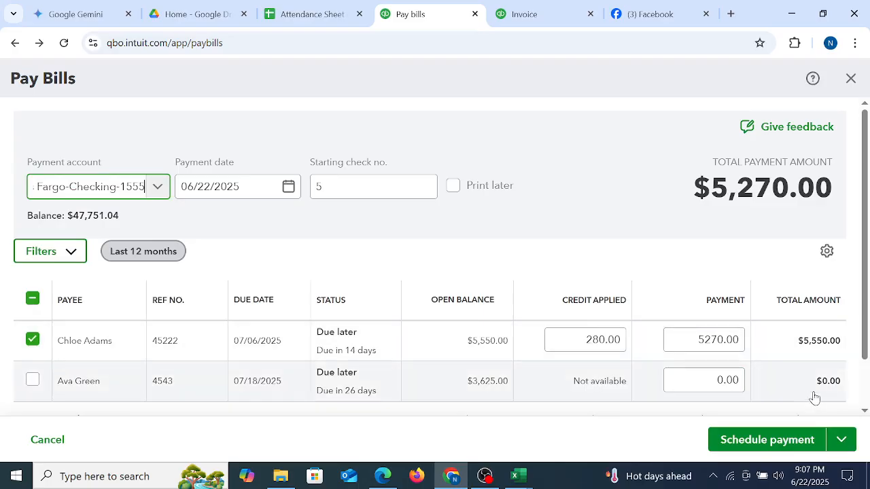
{"action": "left_click", "coordinate": [840, 441]}
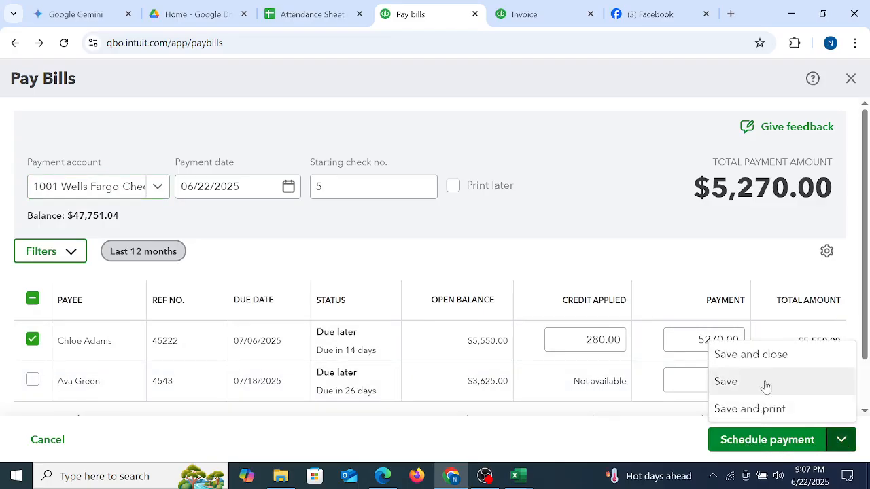
{"action": "left_click", "coordinate": [750, 356]}
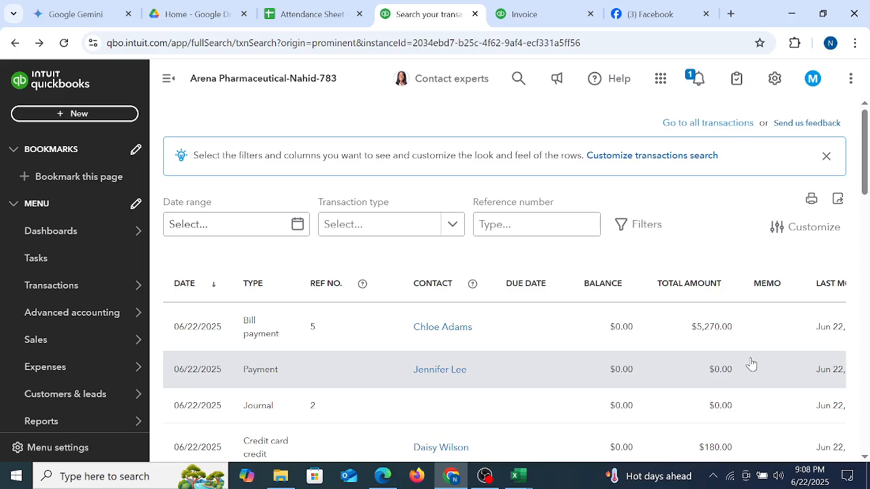
{"action": "left_click", "coordinate": [485, 476]}
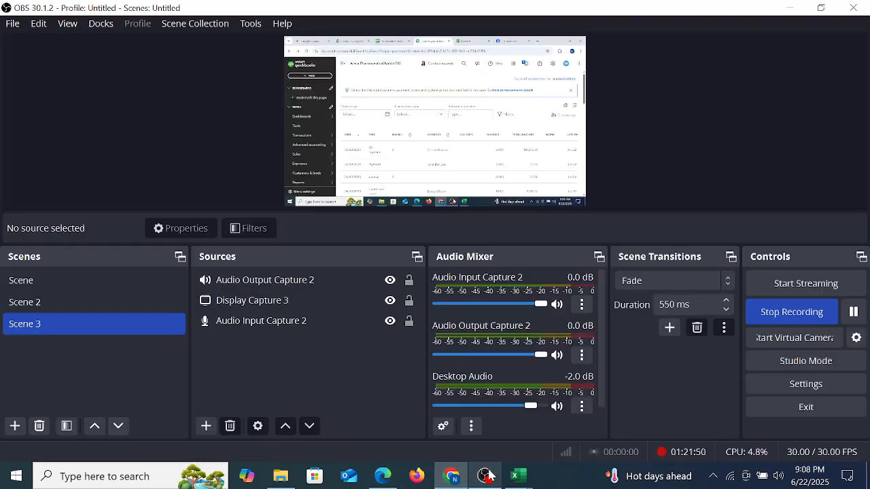